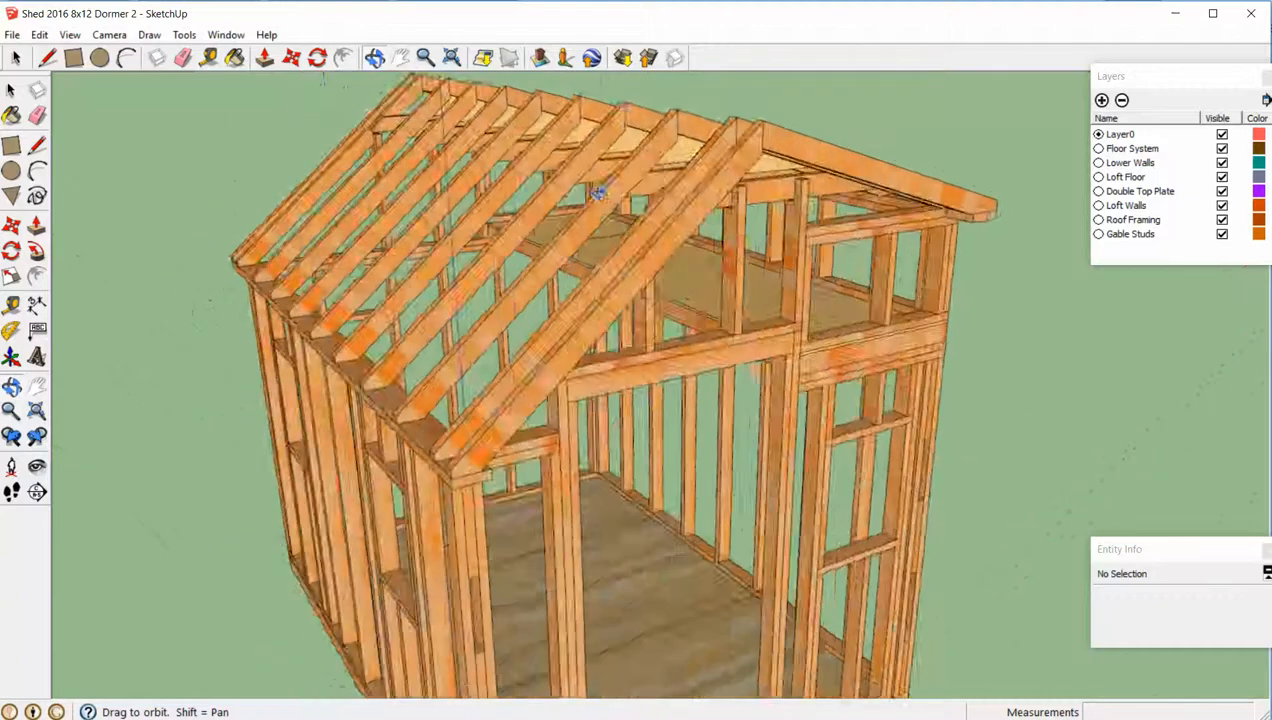
- Examine the roof, loft walls and gable framing of the complete 8x12 dormer shed model from several sides
scroll(527, 150, "down", 3)
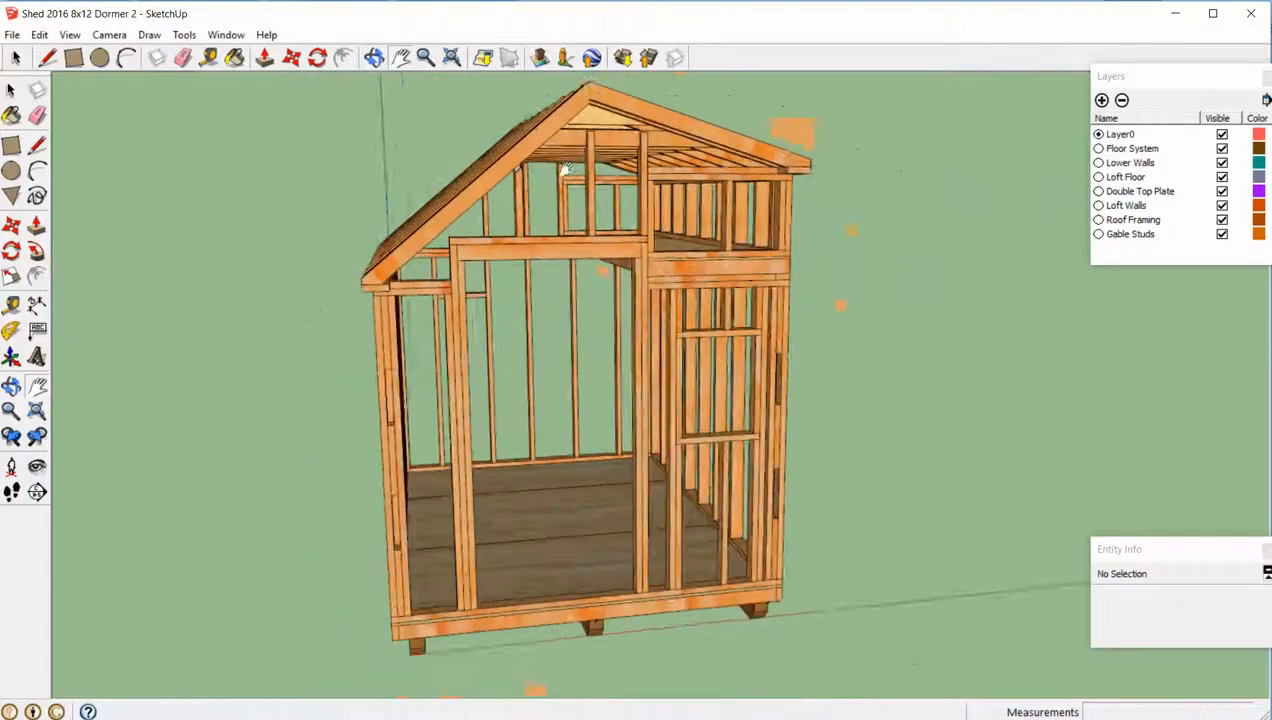
middle_click_drag(655, 190, 490, 220)
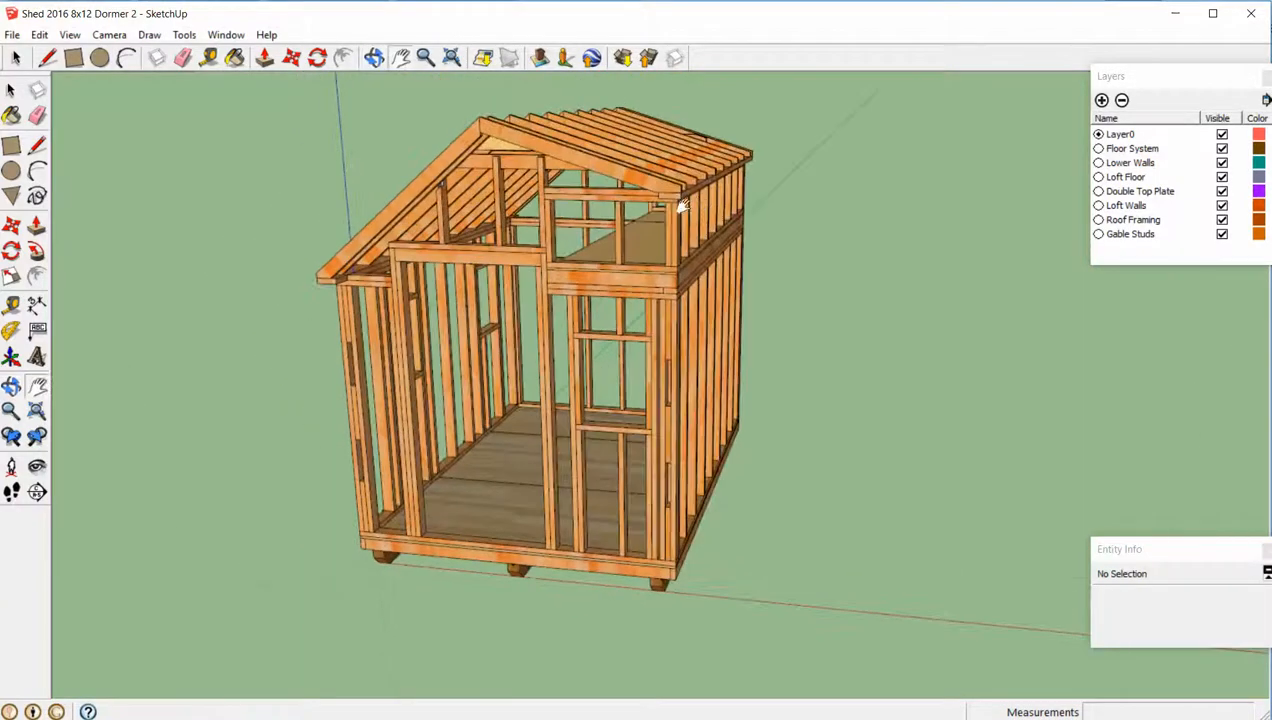
scroll(680, 205, "up", 6)
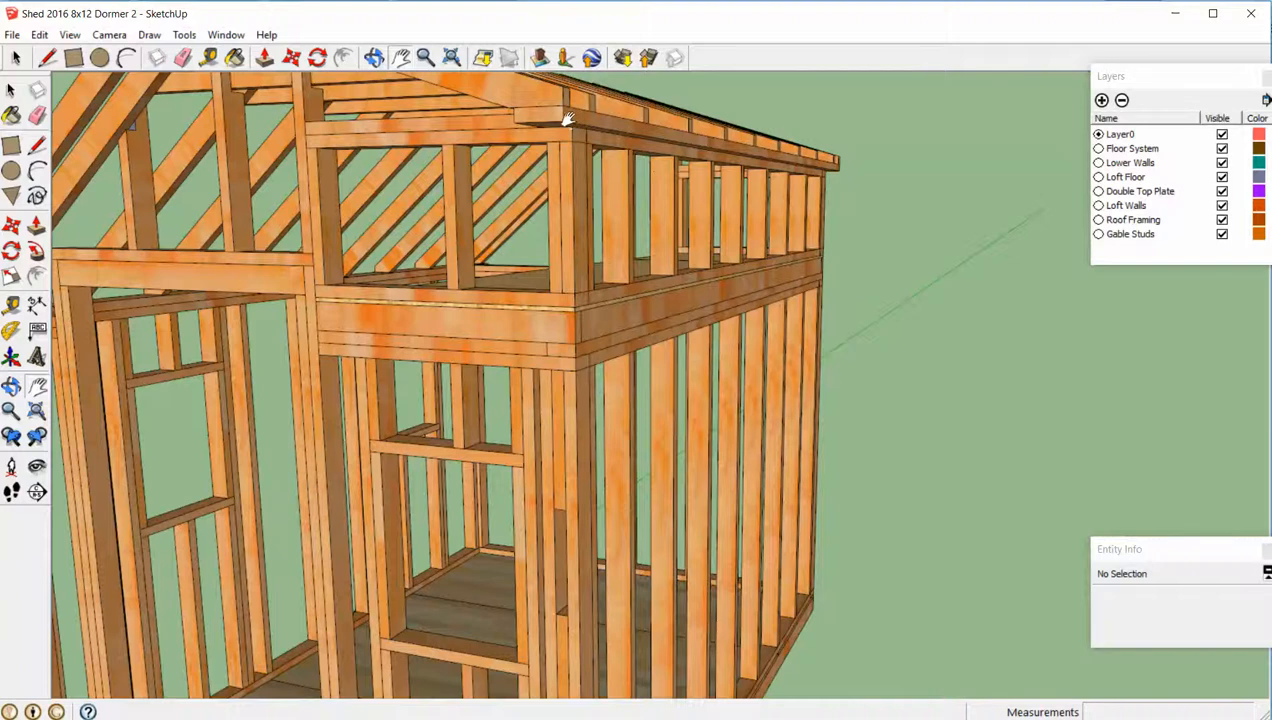
middle_click_drag(566, 119, 888, 415)
scroll(630, 320, "up", 4)
scroll(805, 266, "down", 3)
scroll(900, 298, "down", 4)
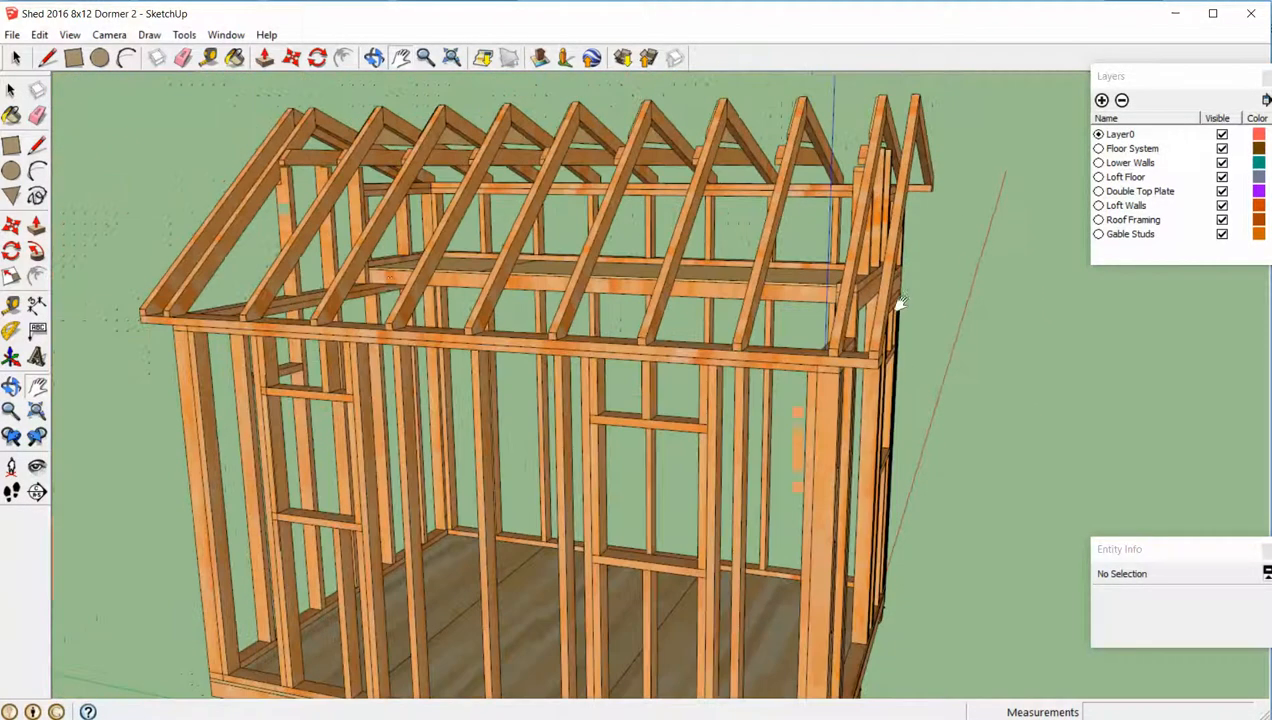
middle_click_drag(425, 291, 830, 330)
middle_click_drag(673, 374, 761, 292)
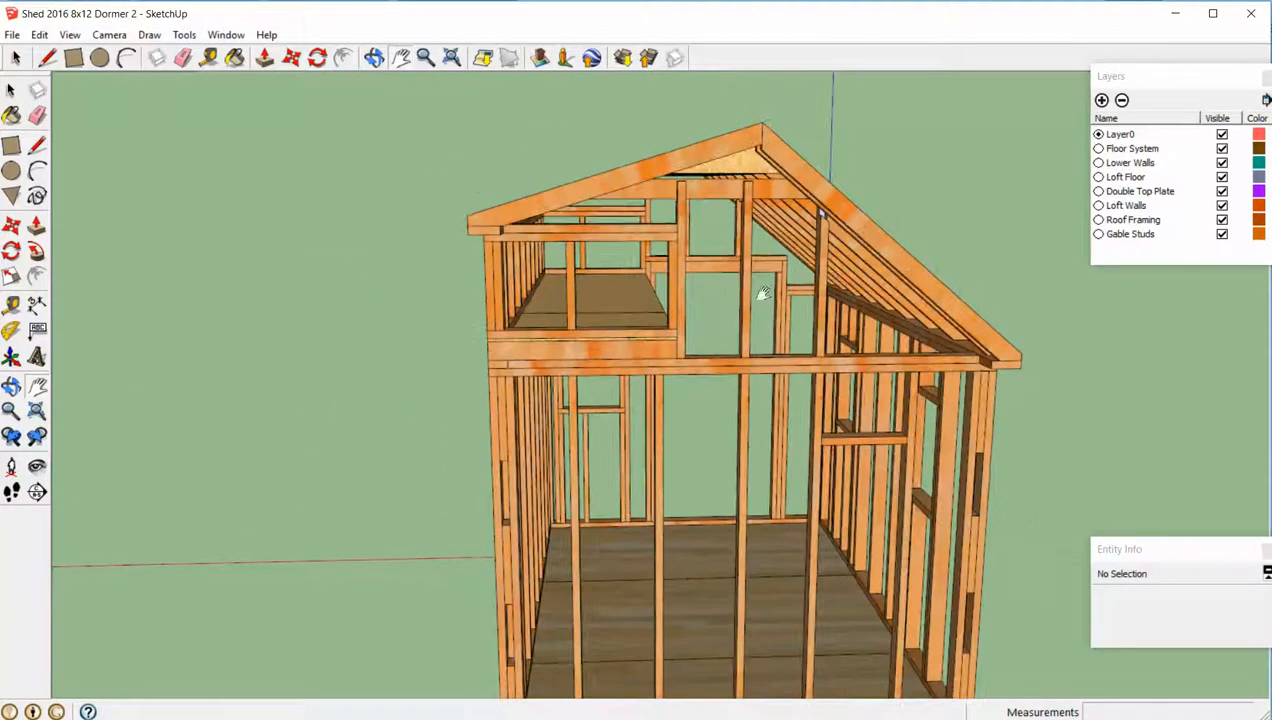
middle_click_drag(800, 234, 775, 247)
mouse_move(710, 200)
middle_mouse_down()
mouse_move(735, 224)
mouse_move(755, 190)
mouse_move(715, 180)
middle_mouse_up()
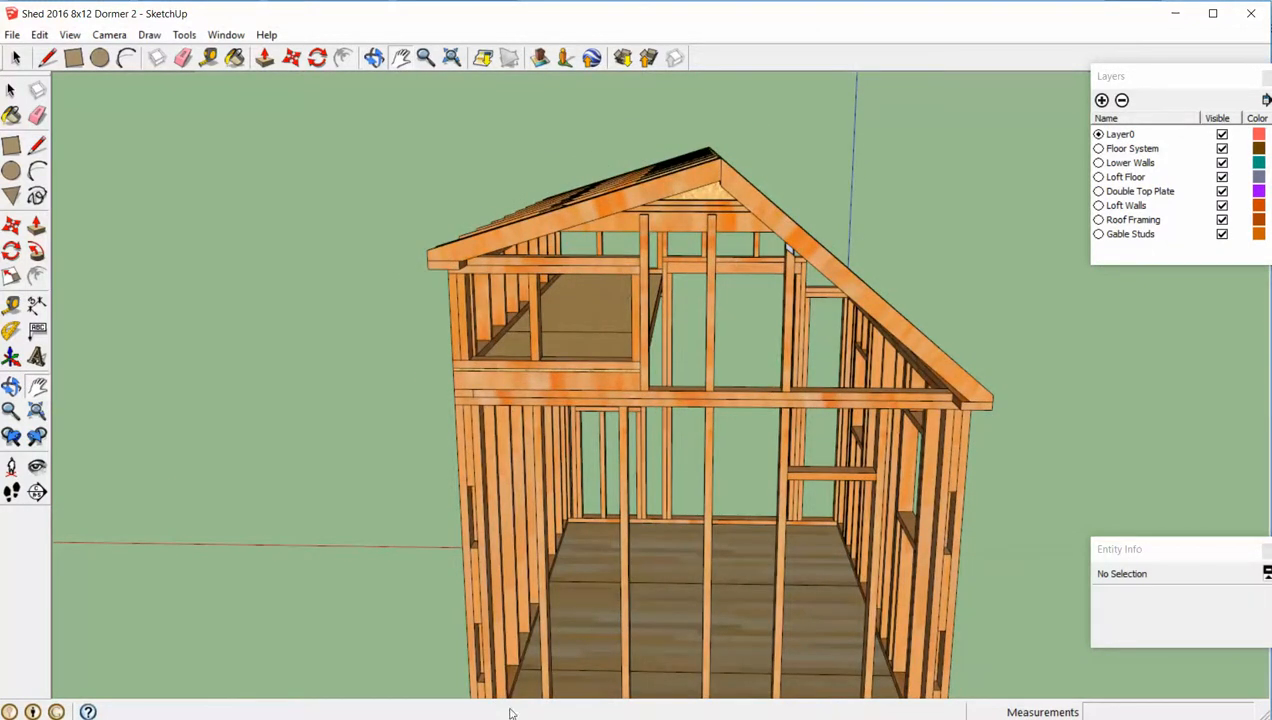
- Consult the Common Roof Truss diagram in Chrome and switch to the Shed 2016 8x12 Dormer 2 Temp model in SketchUp
key("alt+Tab")
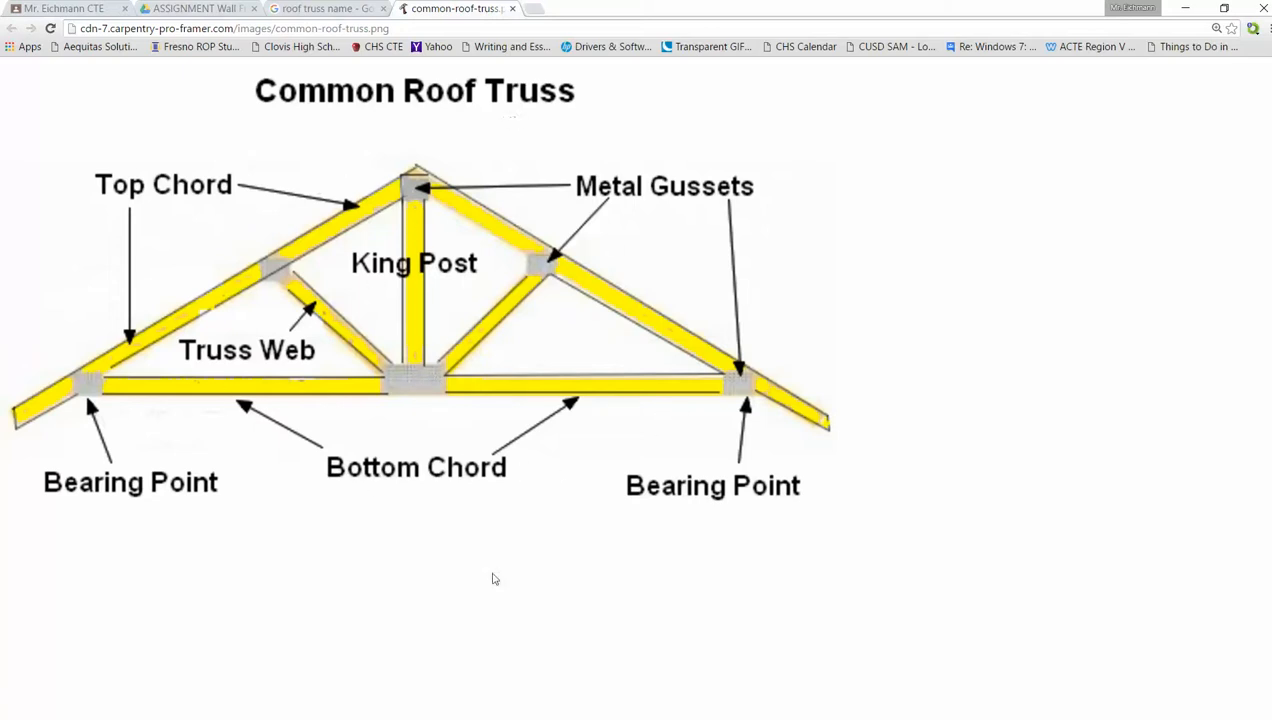
left_click(610, 700)
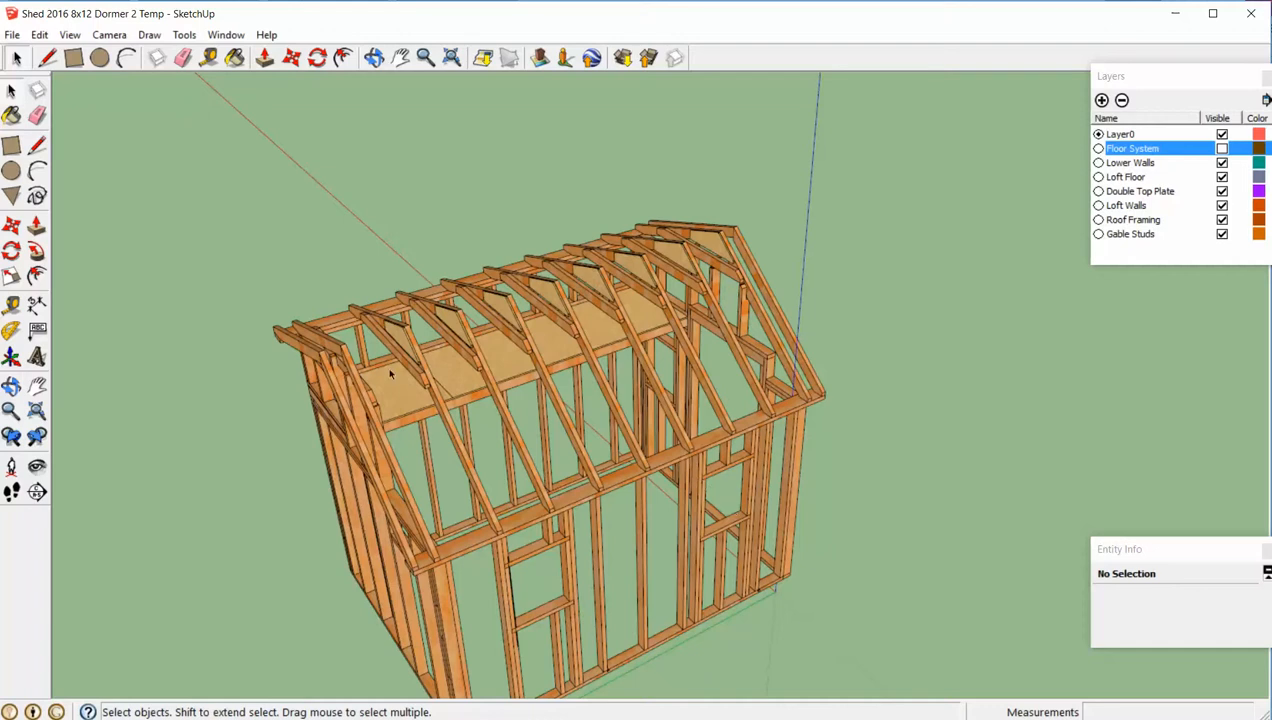
- Inspect the roof trusses, their gussets and both gable ends of the temporary shed model from above and from the side
scroll(387, 366, "up", 5)
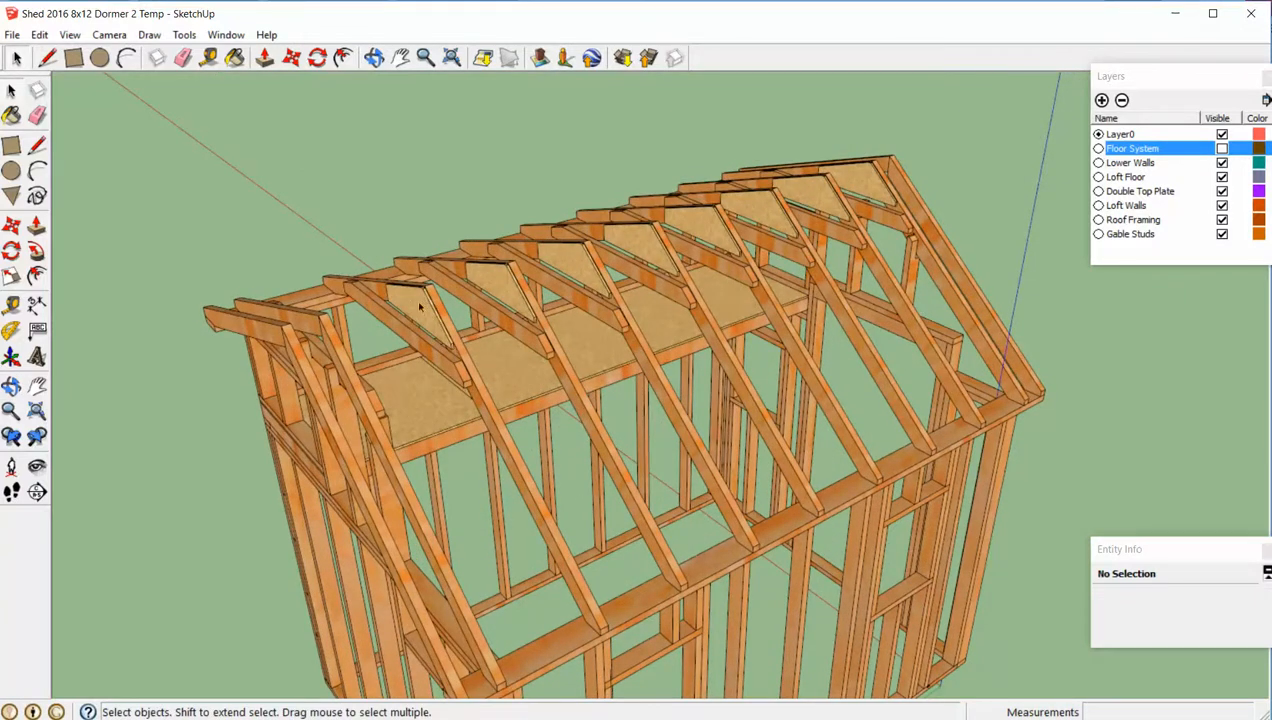
scroll(698, 356, "down", 1)
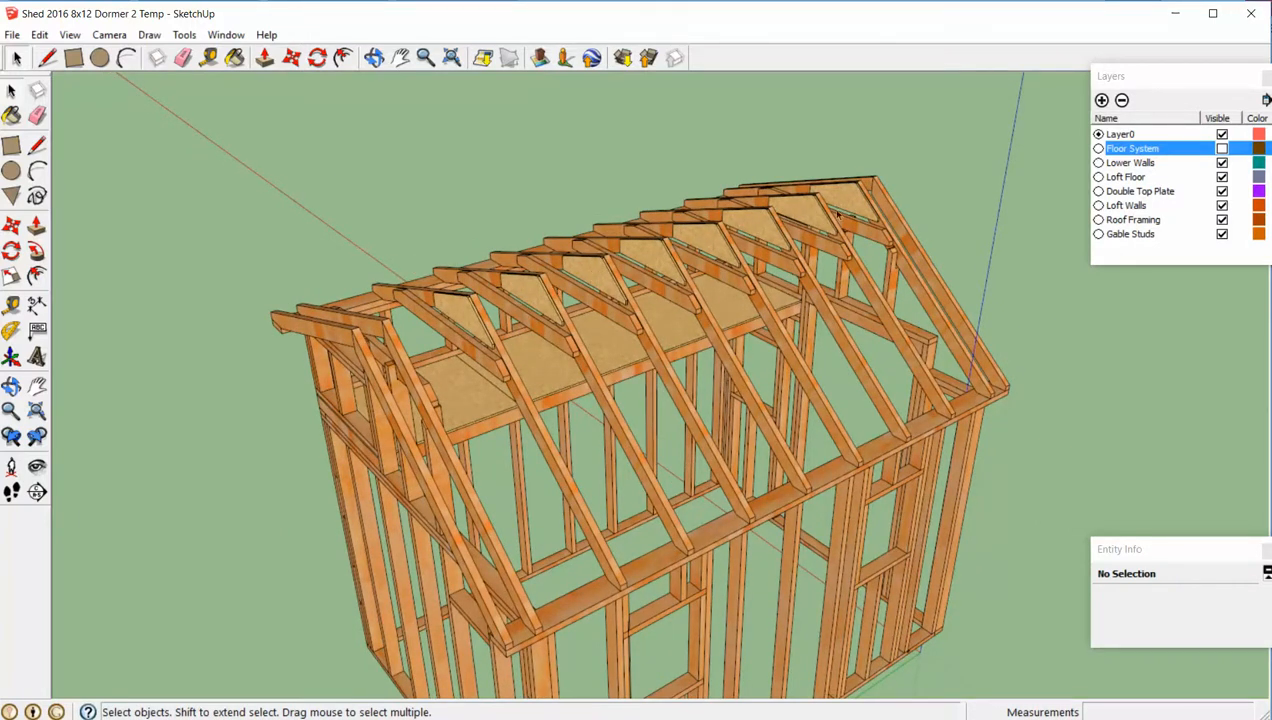
scroll(816, 277, "up", 3)
middle_click_drag(816, 277, 748, 113)
middle_click_drag(818, 150, 868, 147)
scroll(868, 147, "down", 6)
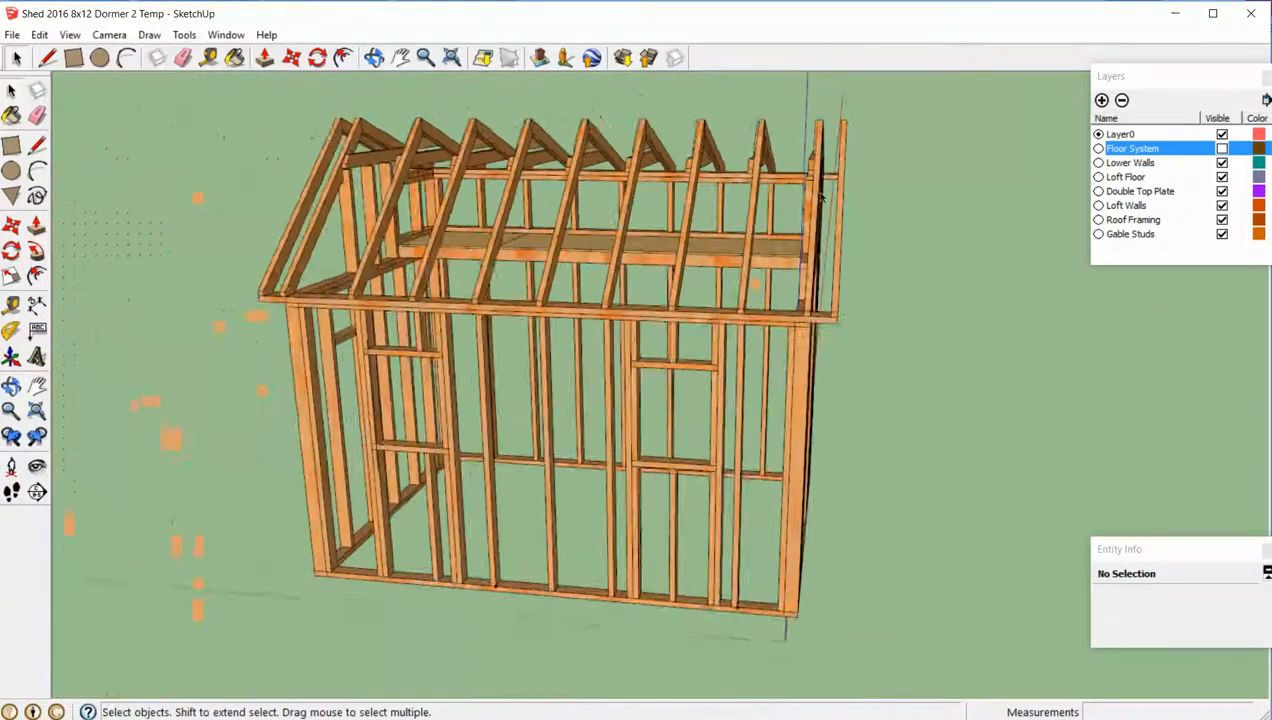
middle_click_drag(562, 207, 728, 228)
scroll(573, 218, "up", 5)
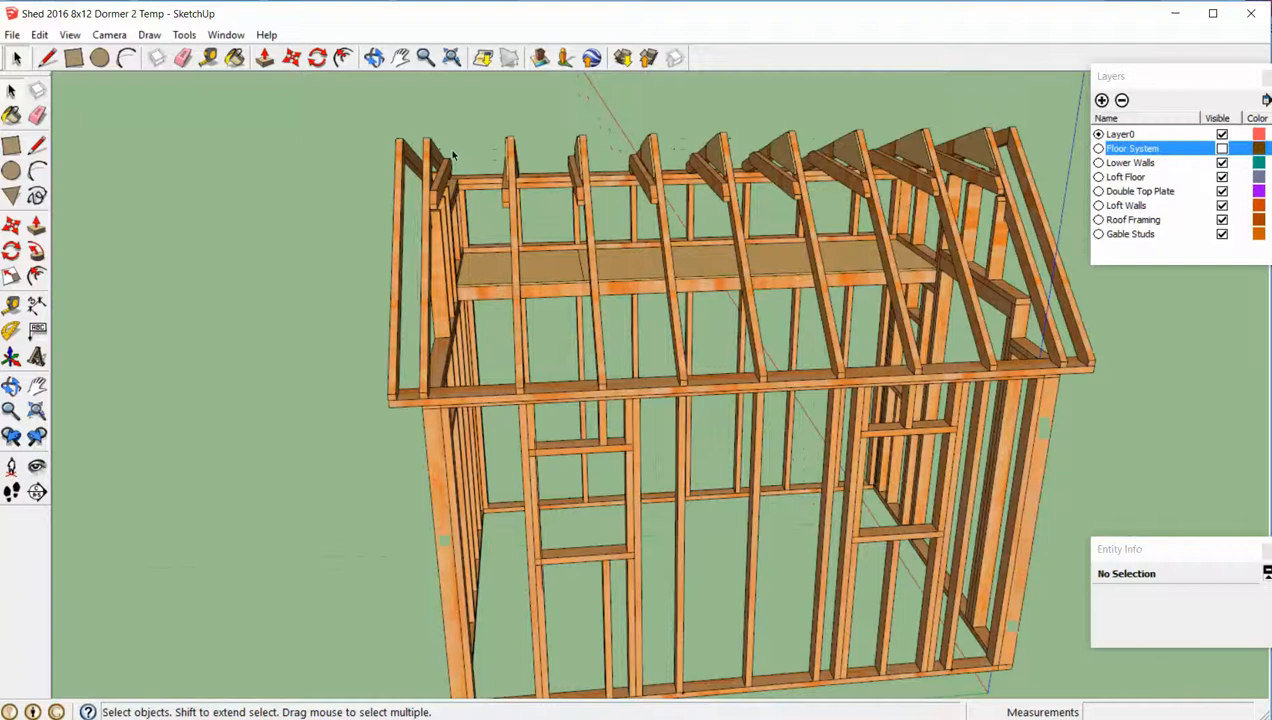
middle_click_drag(573, 218, 437, 230)
middle_click_drag(430, 186, 391, 171)
scroll(417, 178, "up", 4)
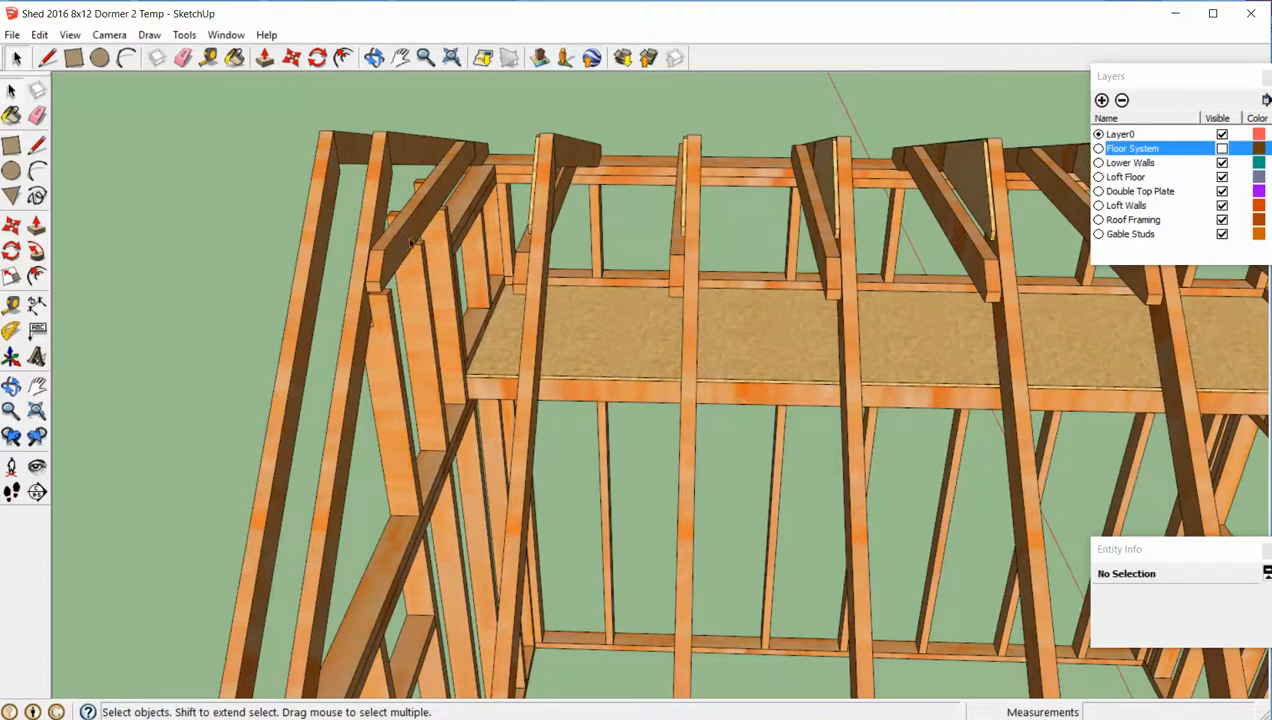
middle_click_drag(410, 243, 655, 343)
scroll(506, 286, "down", 4)
middle_click_drag(557, 347, 741, 288)
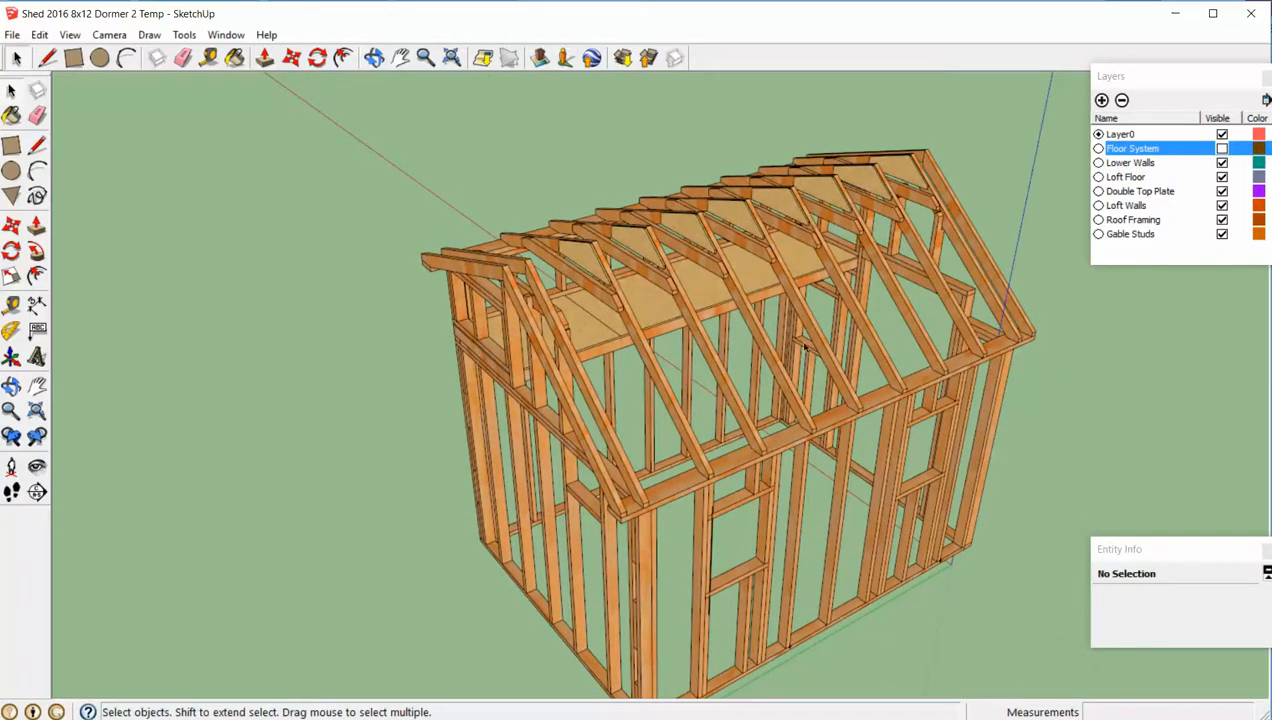
middle_click_drag(812, 348, 989, 625)
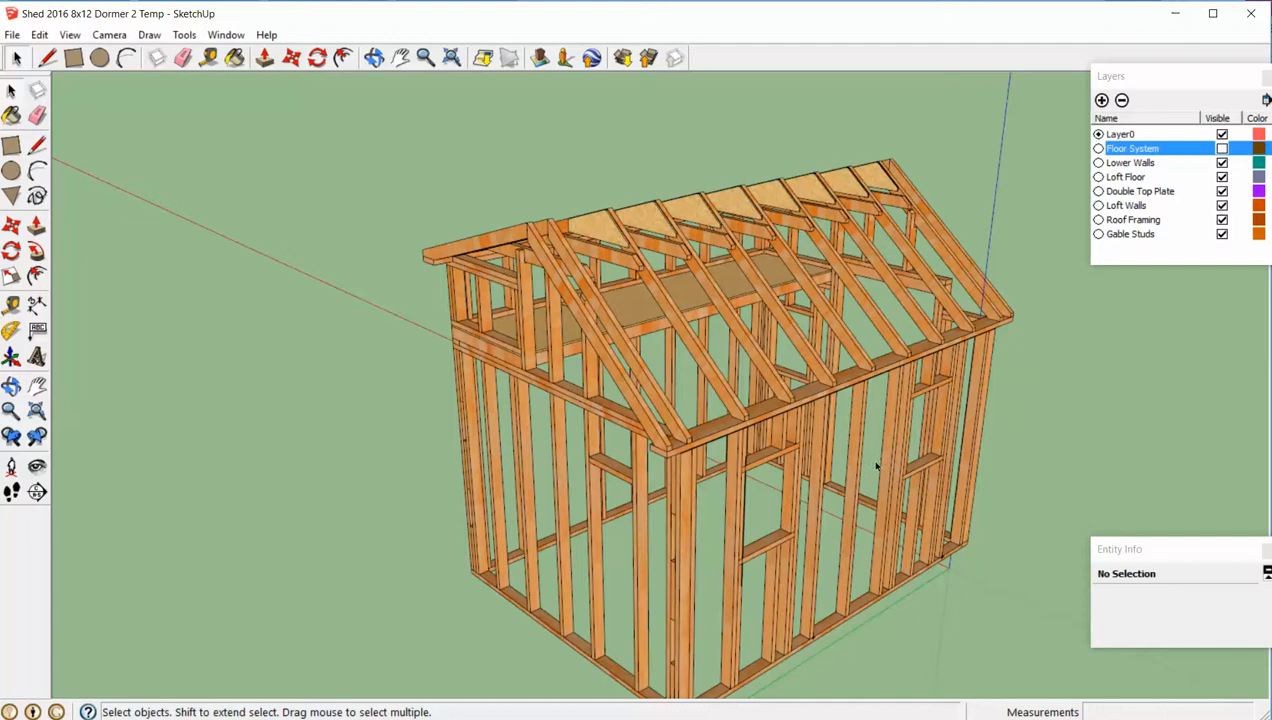
- Hide the Roof Framing and Gable Studs layers so only the shed's walls and loft remain displayed
left_click(1222, 220)
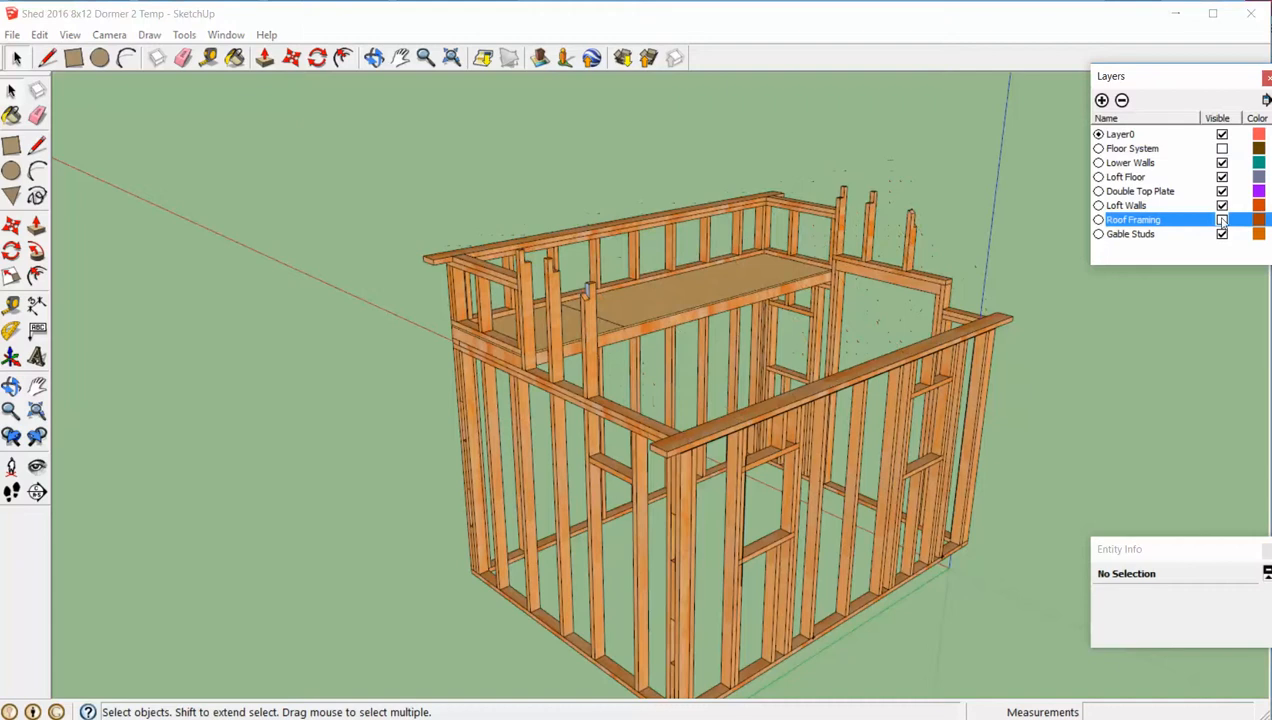
left_click(1222, 234)
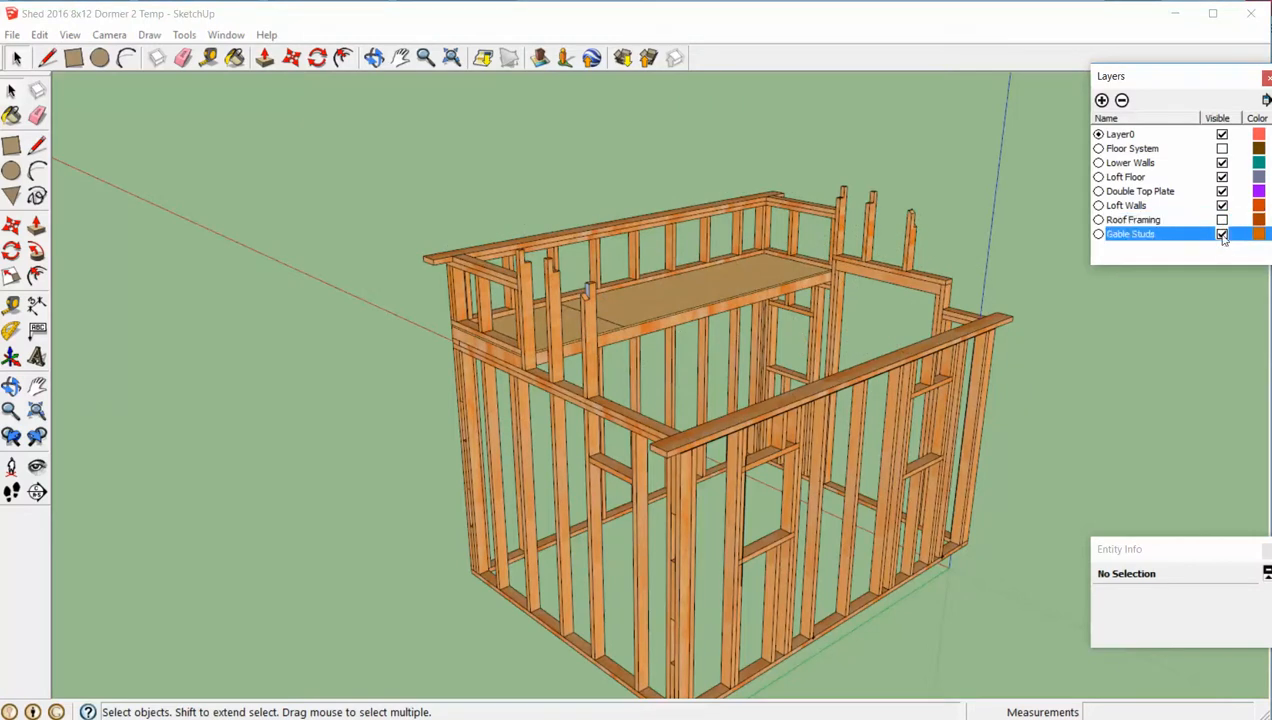
middle_click_drag(1050, 240, 955, 392)
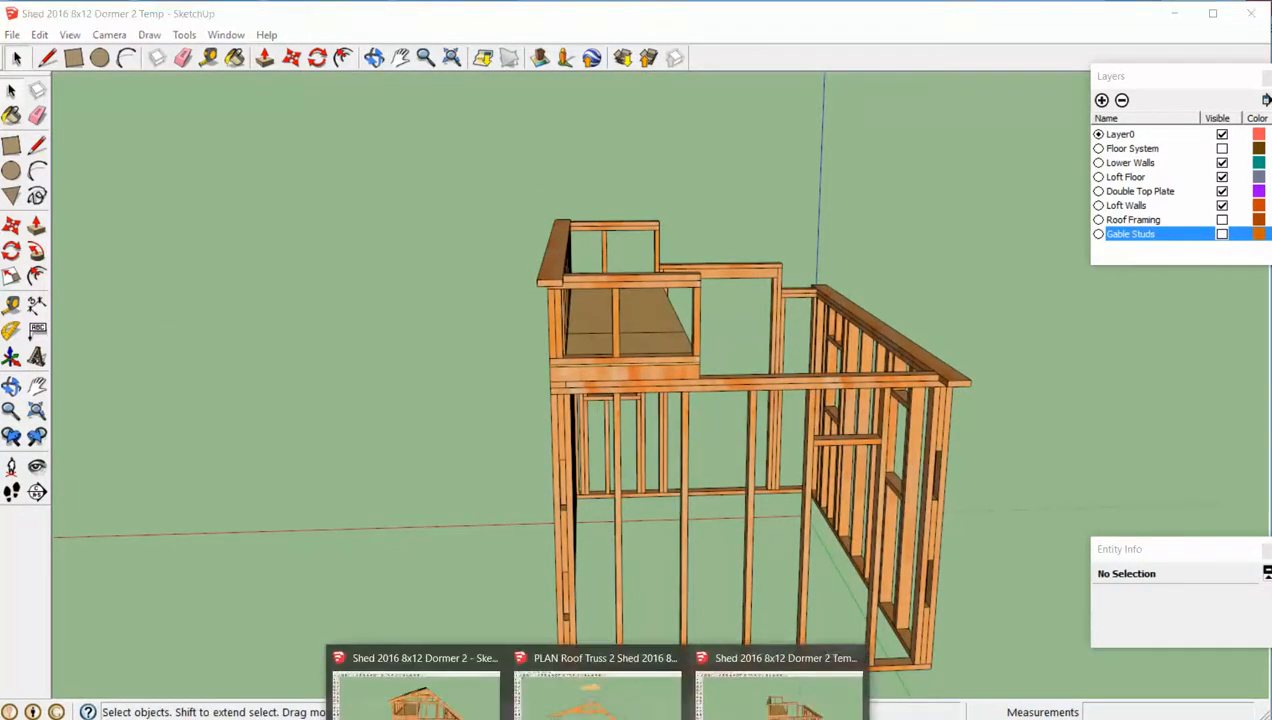
left_click(596, 690)
key("super+Right")
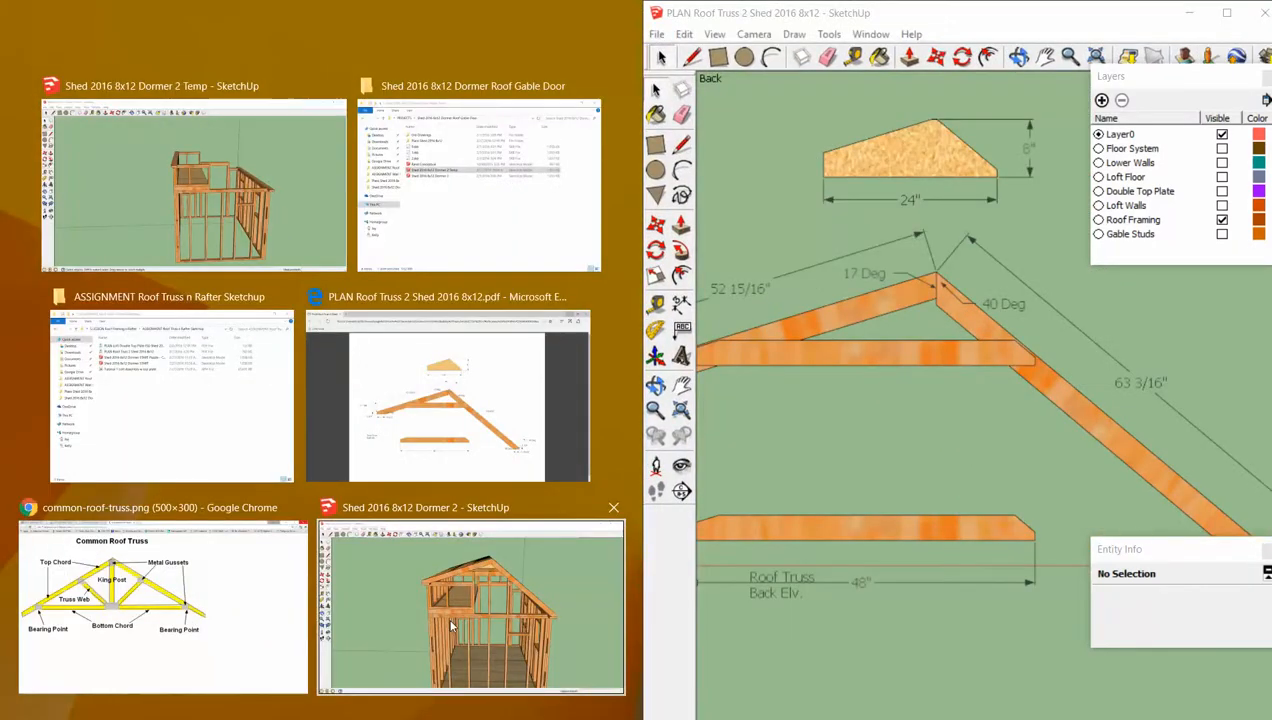
left_click(297, 157)
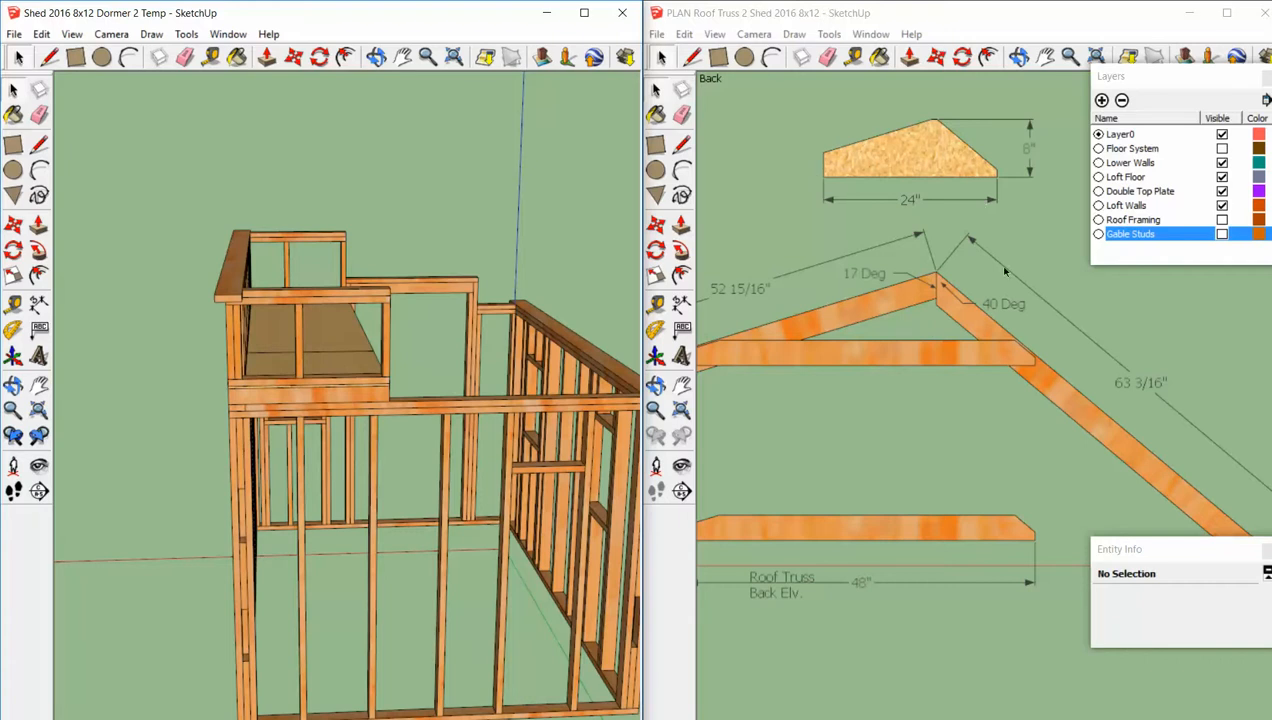
key("super+Up")
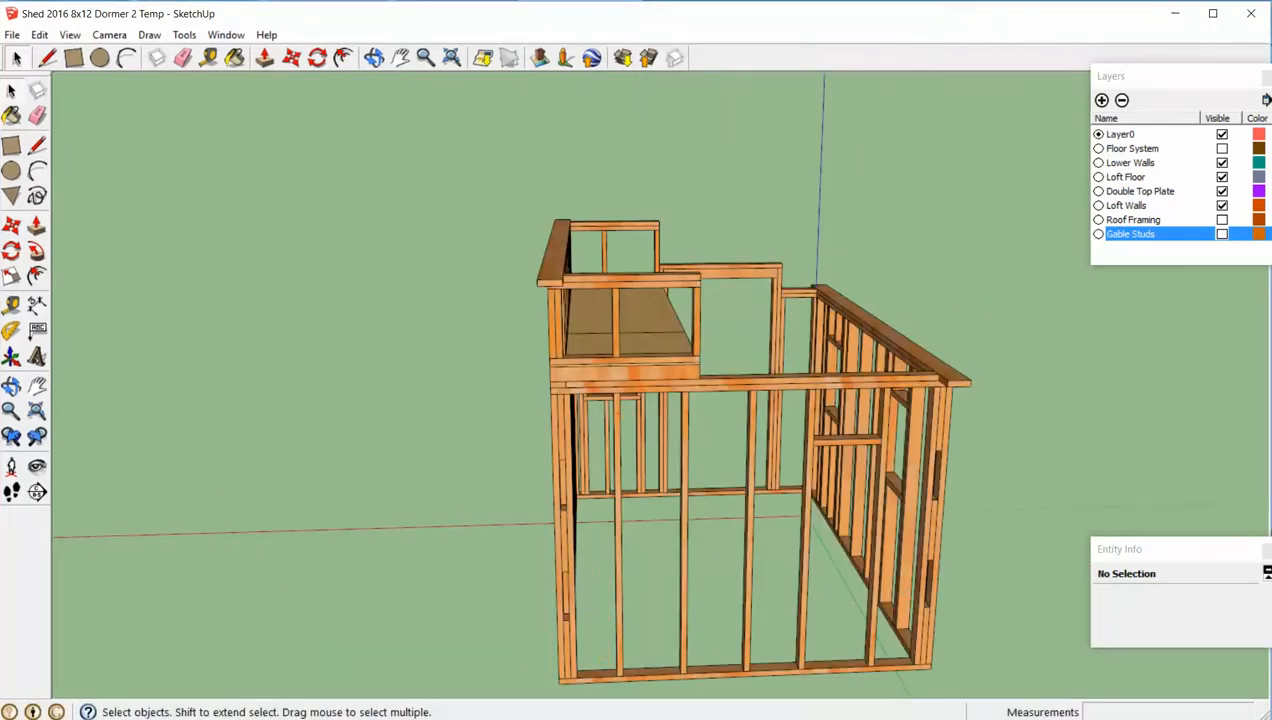
- Review the PLAN Roof Truss 2 PDF at full window size in Edge and return to the Shed 2016 8x12 Dormer 2 Temp model
key("alt+Tab")
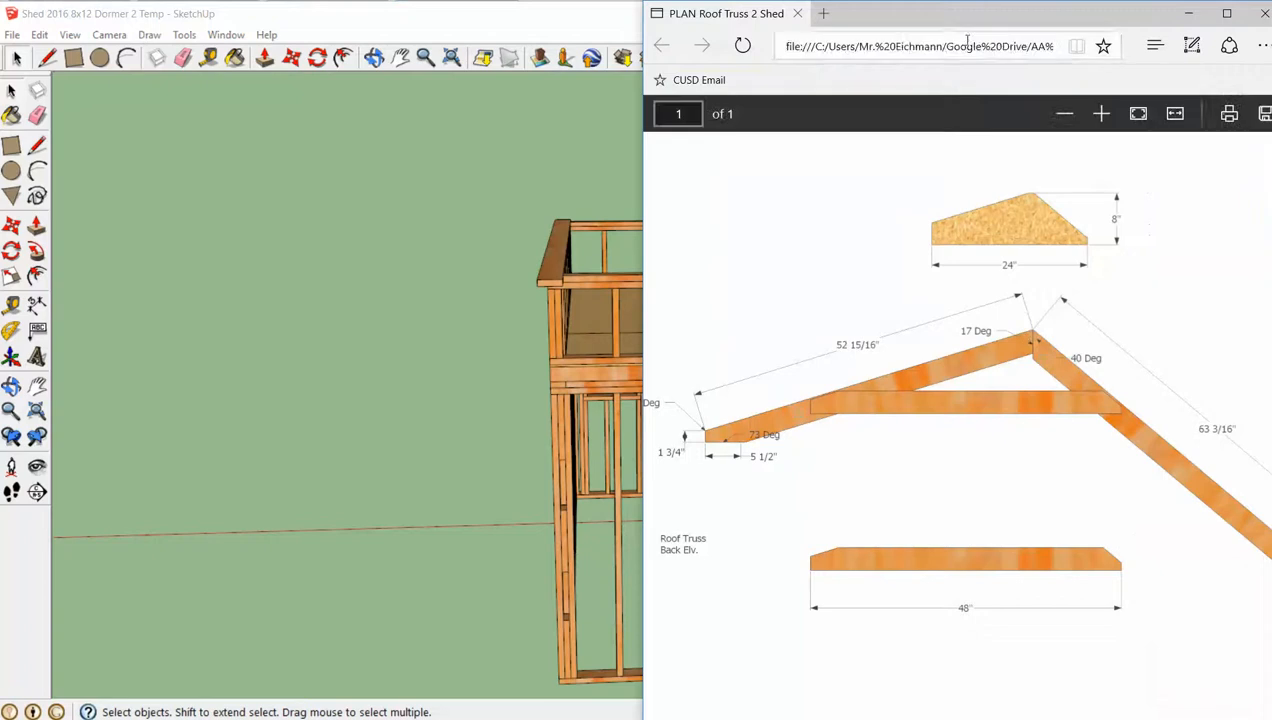
double_click(967, 22)
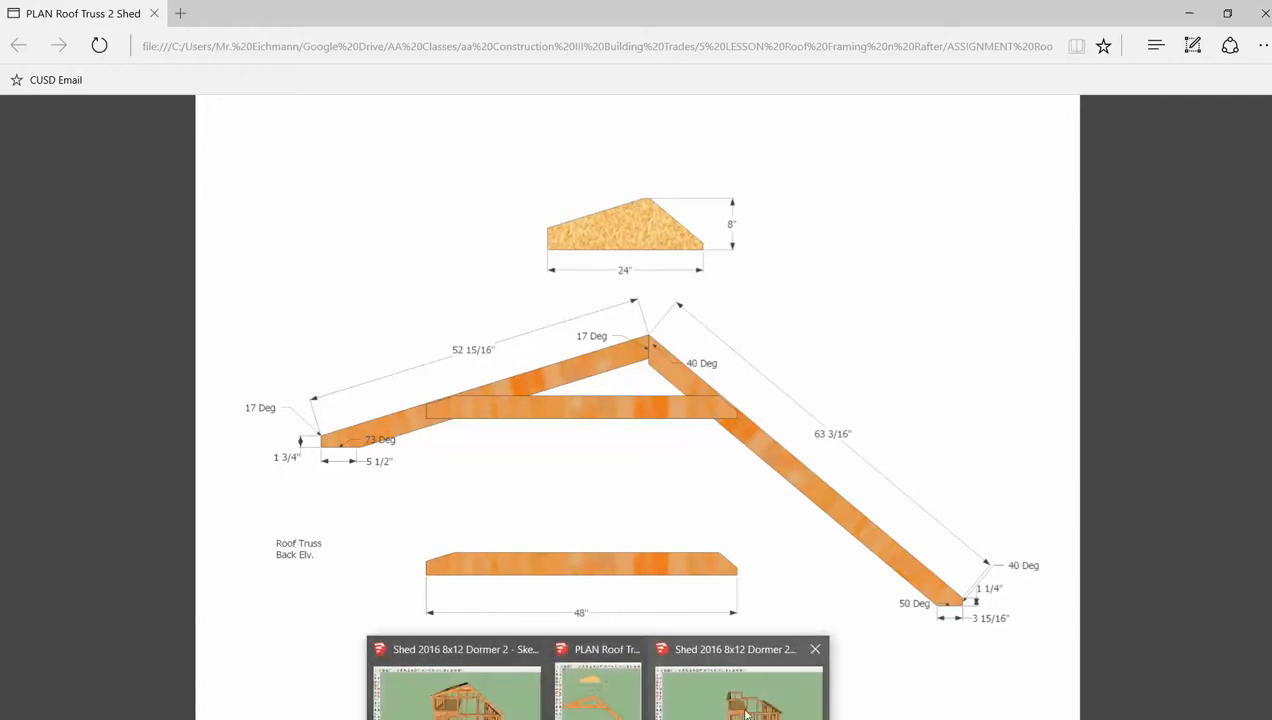
left_click(688, 665)
scroll(507, 413, "down", 2)
mouse_move(951, 431)
middle_mouse_down()
mouse_move(565, 395)
mouse_move(597, 380)
mouse_move(454, 364)
middle_mouse_up()
scroll(597, 380, "down", 4)
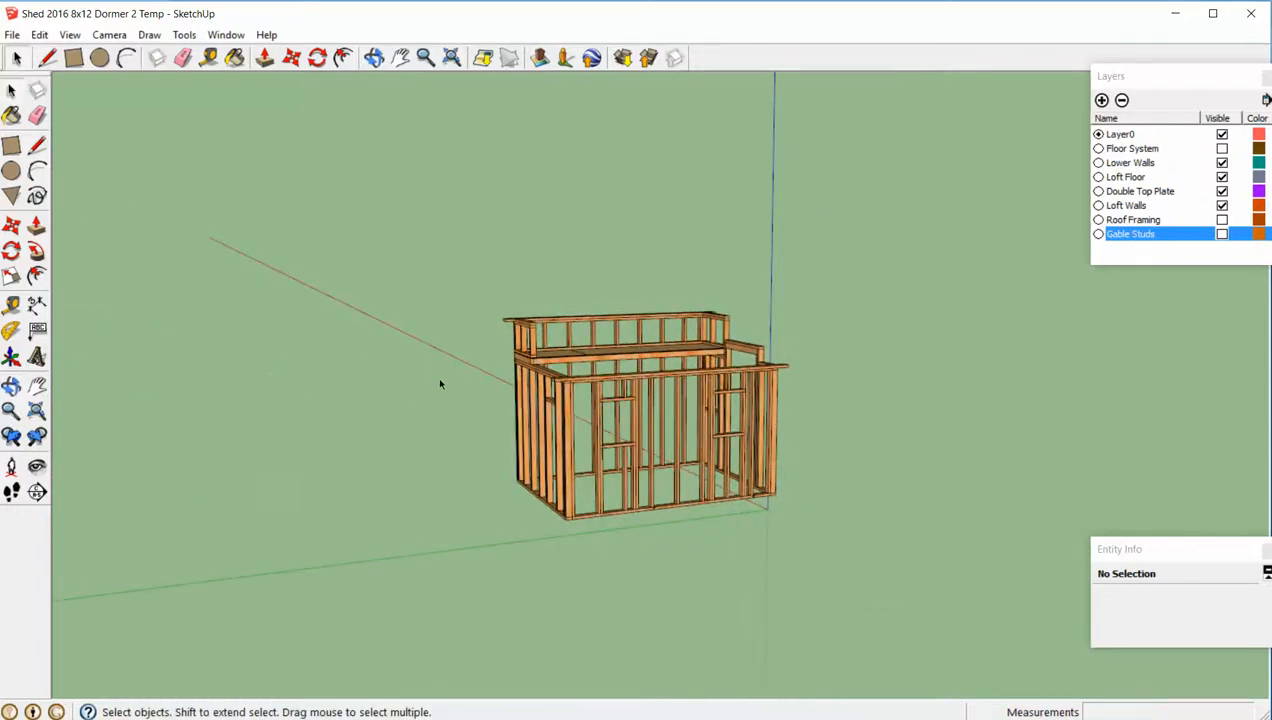
key("r")
left_click(256, 386)
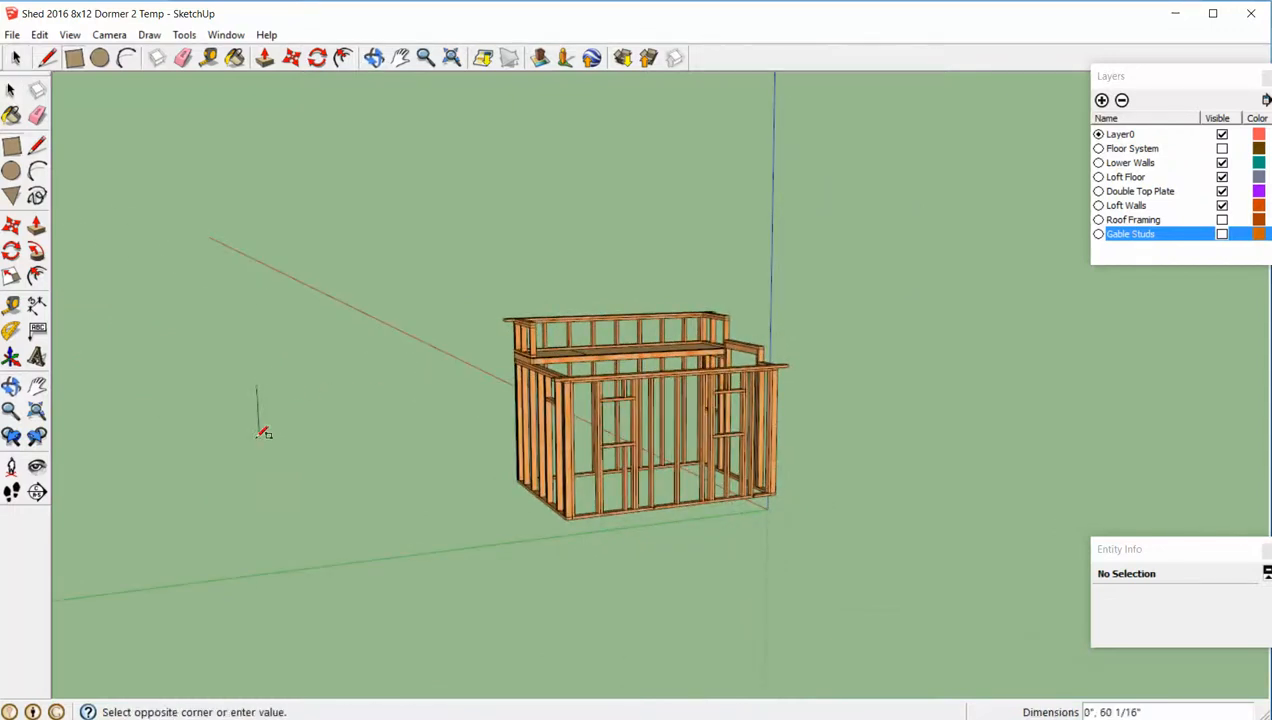
key("Escape")
left_click(264, 405)
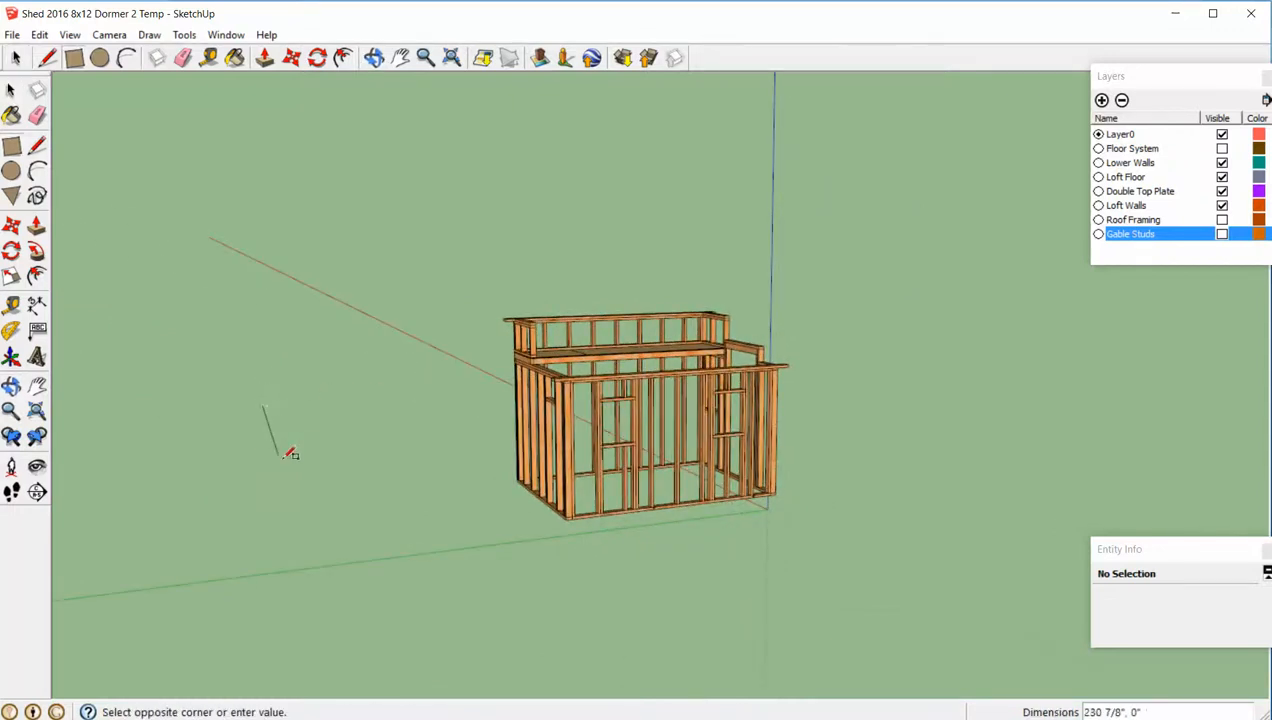
left_click(336, 474)
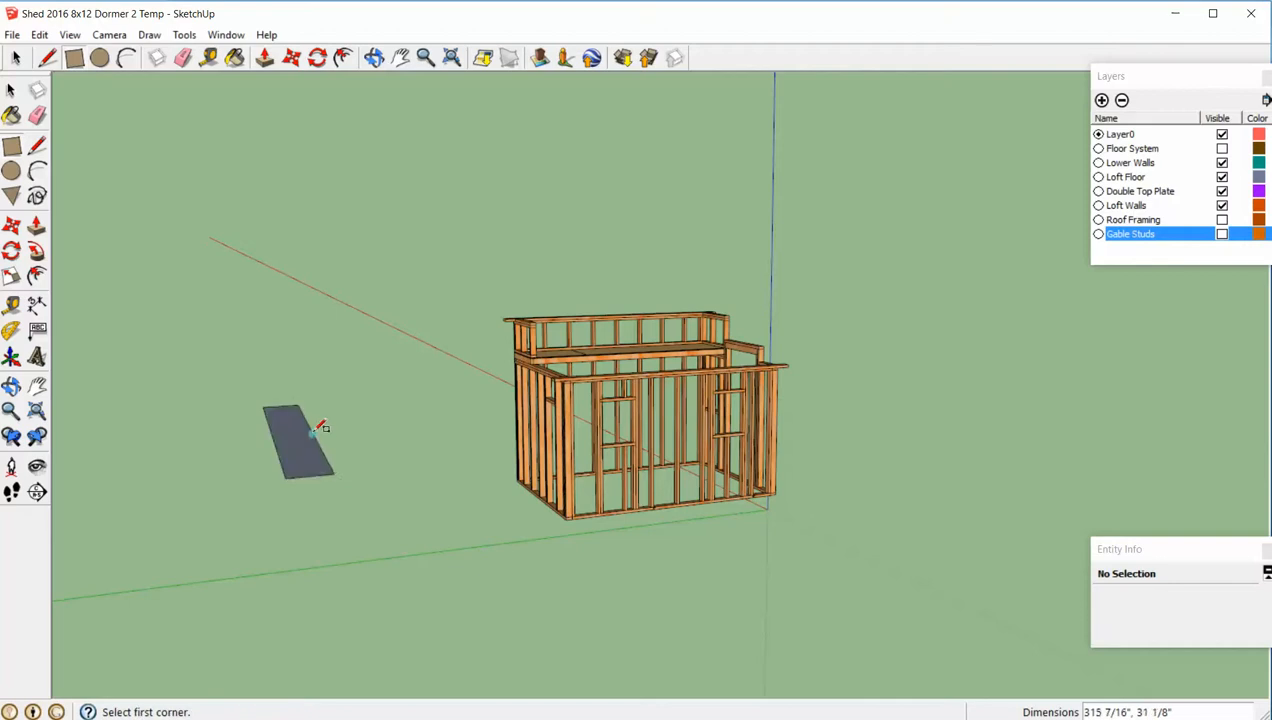
key("ctrl+z")
- Draw an upright 1.5 by 3.5 inch rectangle in the empty space beside the shed
middle_click_drag(363, 431, 270, 326)
left_click(339, 385)
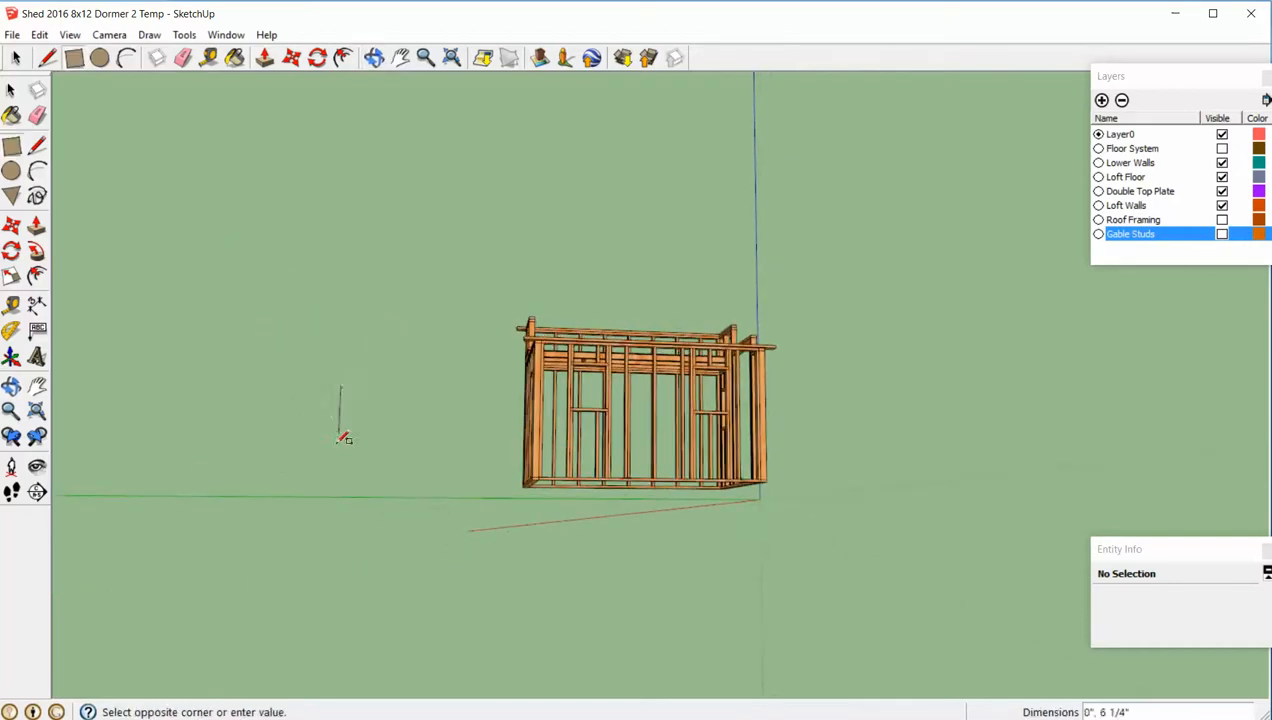
left_click(374, 463)
type("1.")
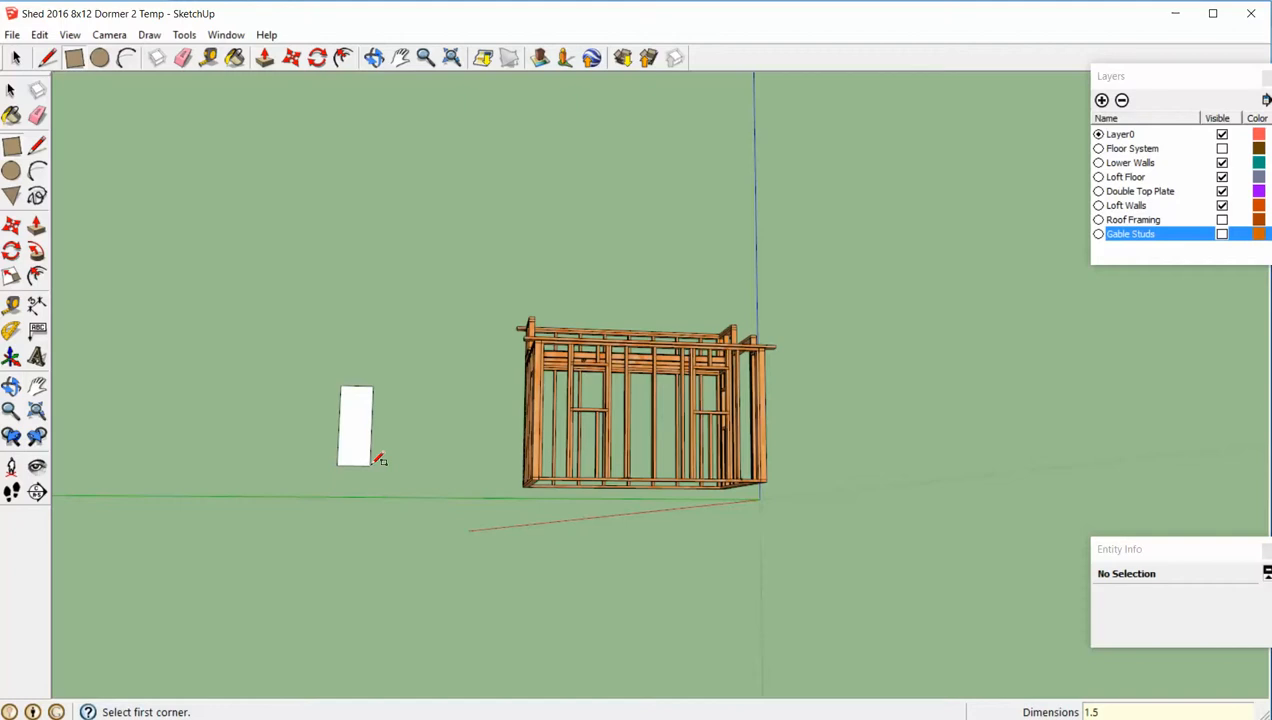
type("5,3.5")
key("Return")
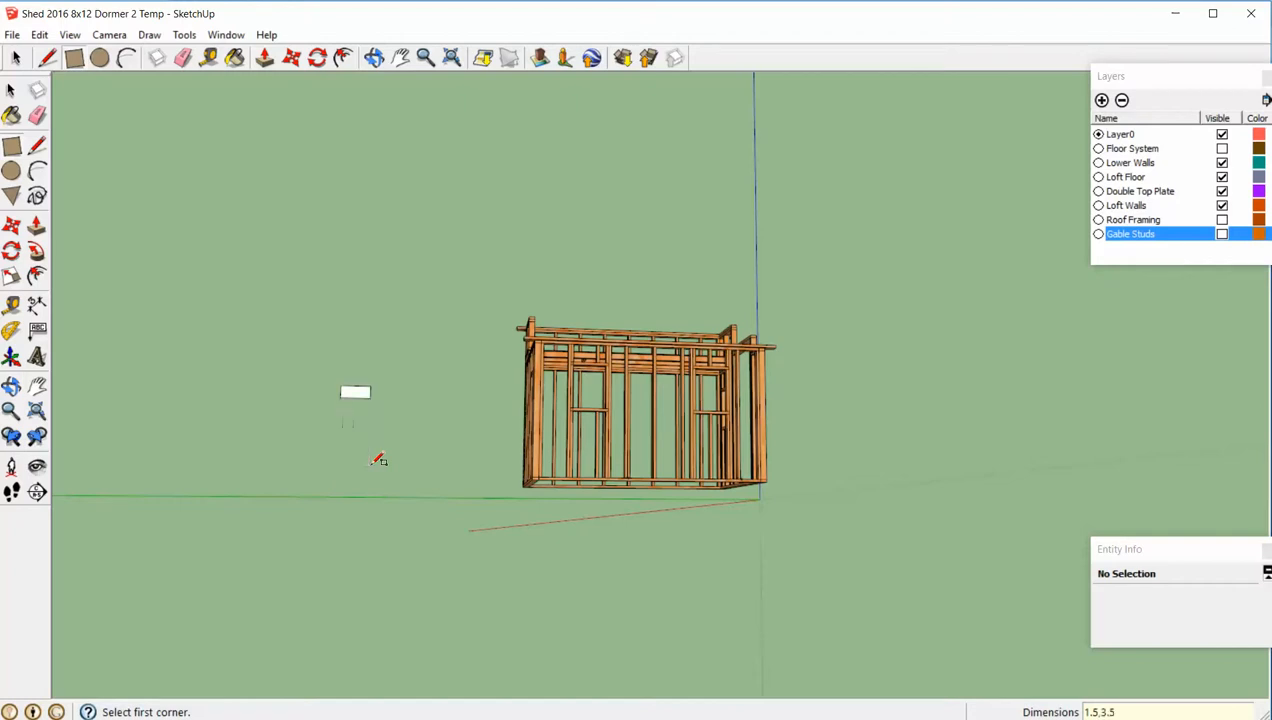
key("space")
- Extrude the rectangle 48 inches with Push/Pull to form the truss's bottom chord board
scroll(357, 365, "up", 6)
middle_click_drag(372, 509, 485, 530)
scroll(483, 541, "down", 3)
left_click(458, 521)
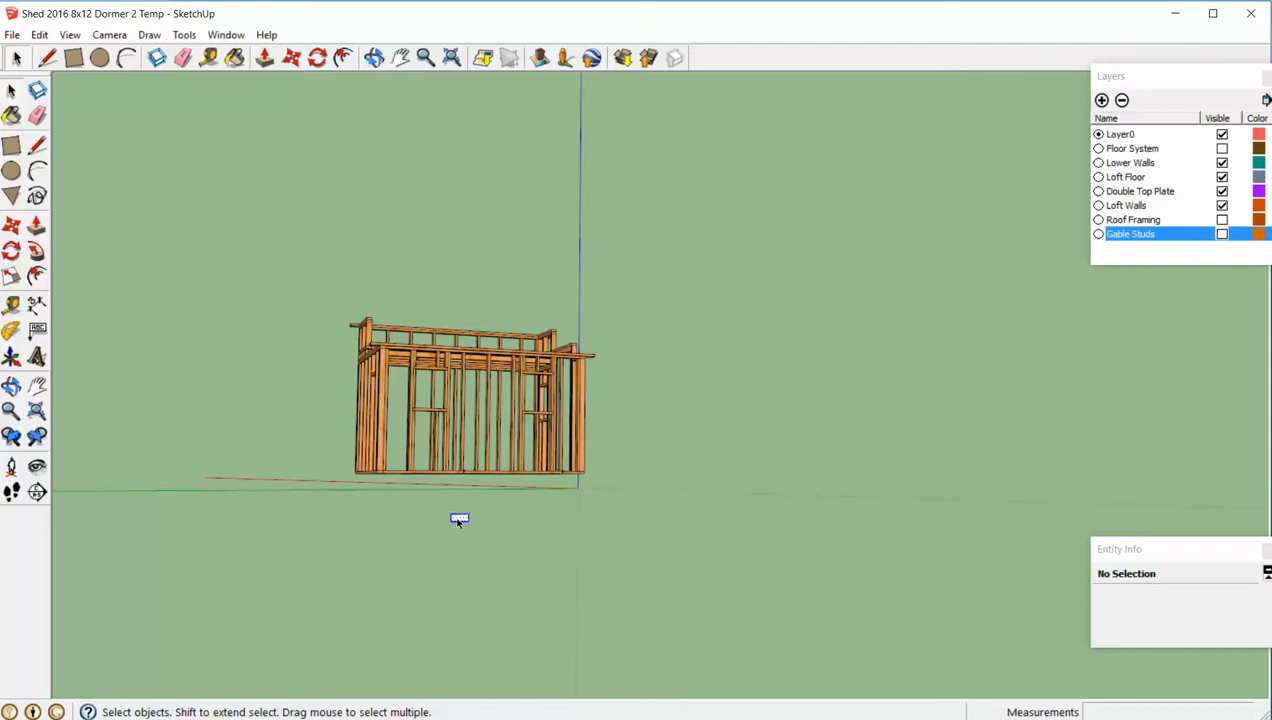
key("p")
left_click_drag(458, 521, 518, 528)
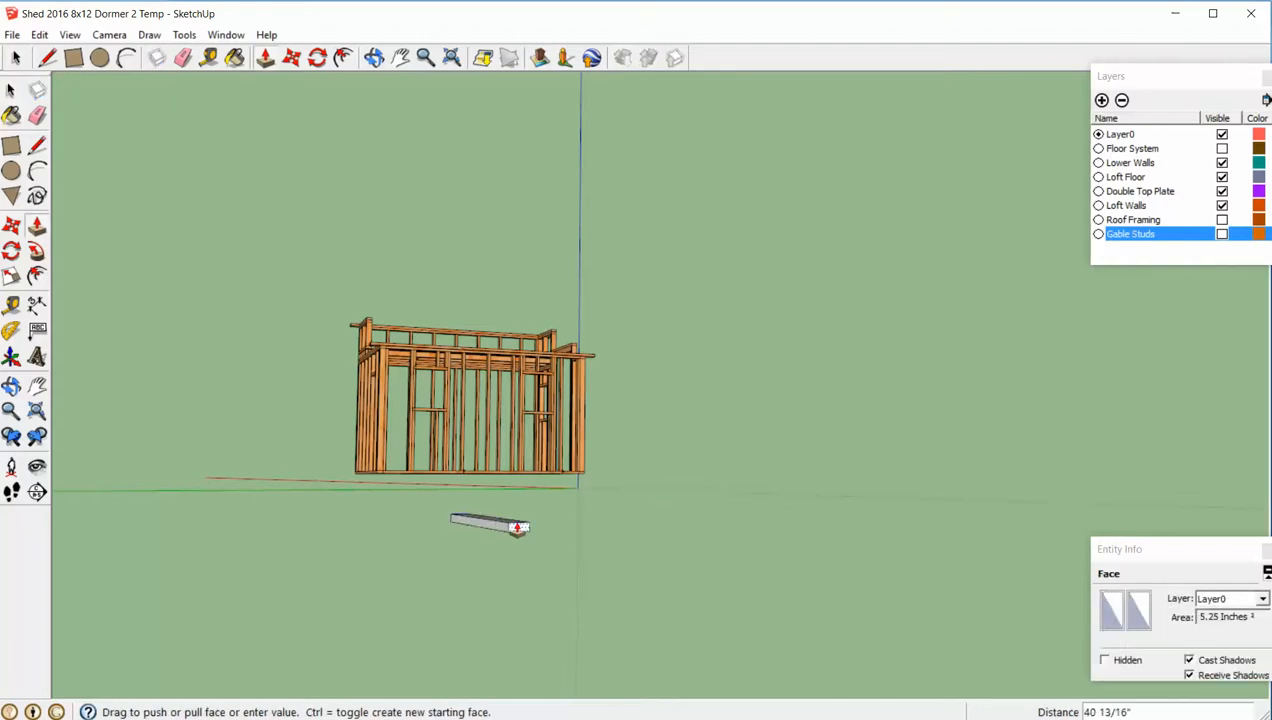
type("48")
key("Return")
key("space")
left_click(633, 523)
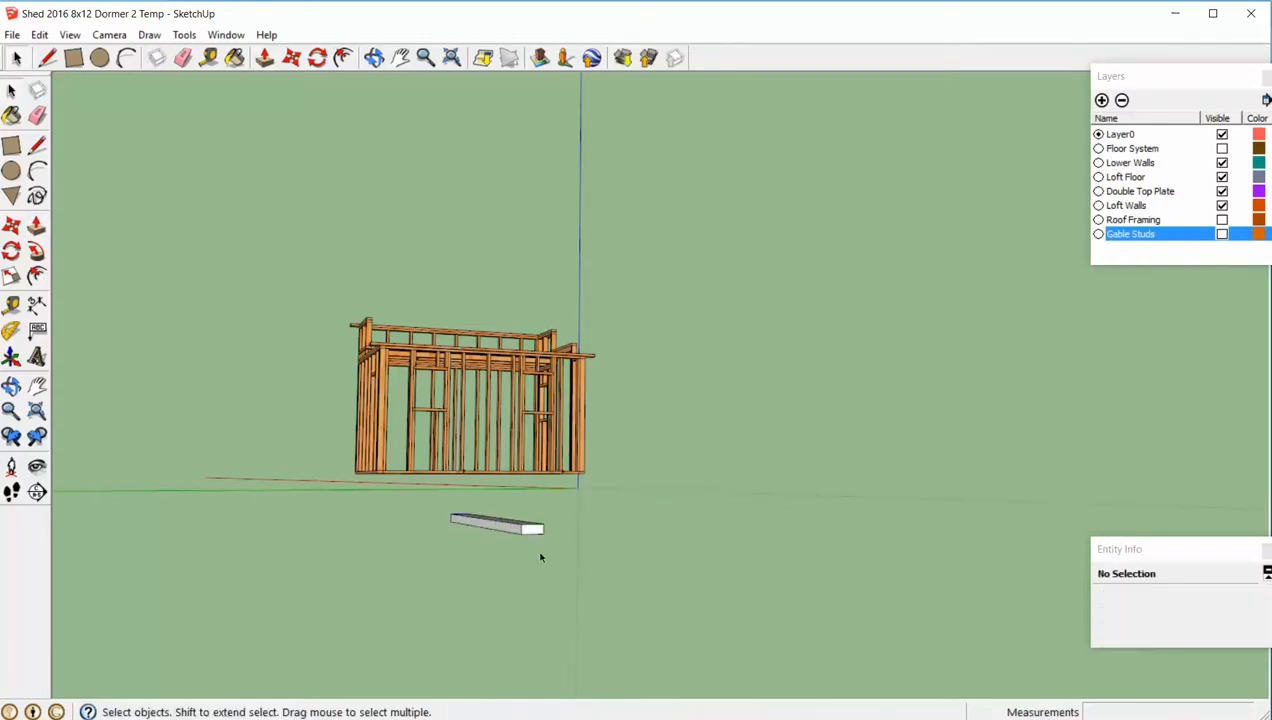
triple_click(530, 530)
right_click(531, 533)
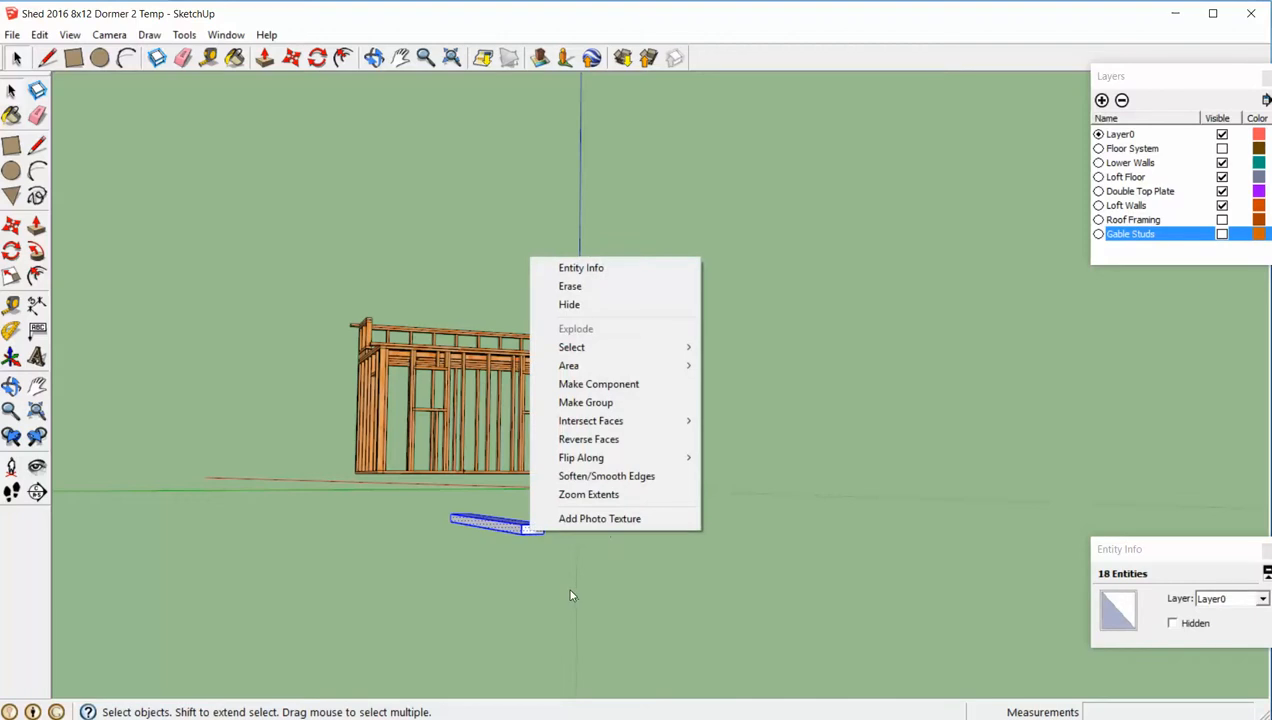
left_click(677, 617)
- Paint the whole bottom chord board with the Wood_OSB material from the Wood collection
triple_click(518, 528)
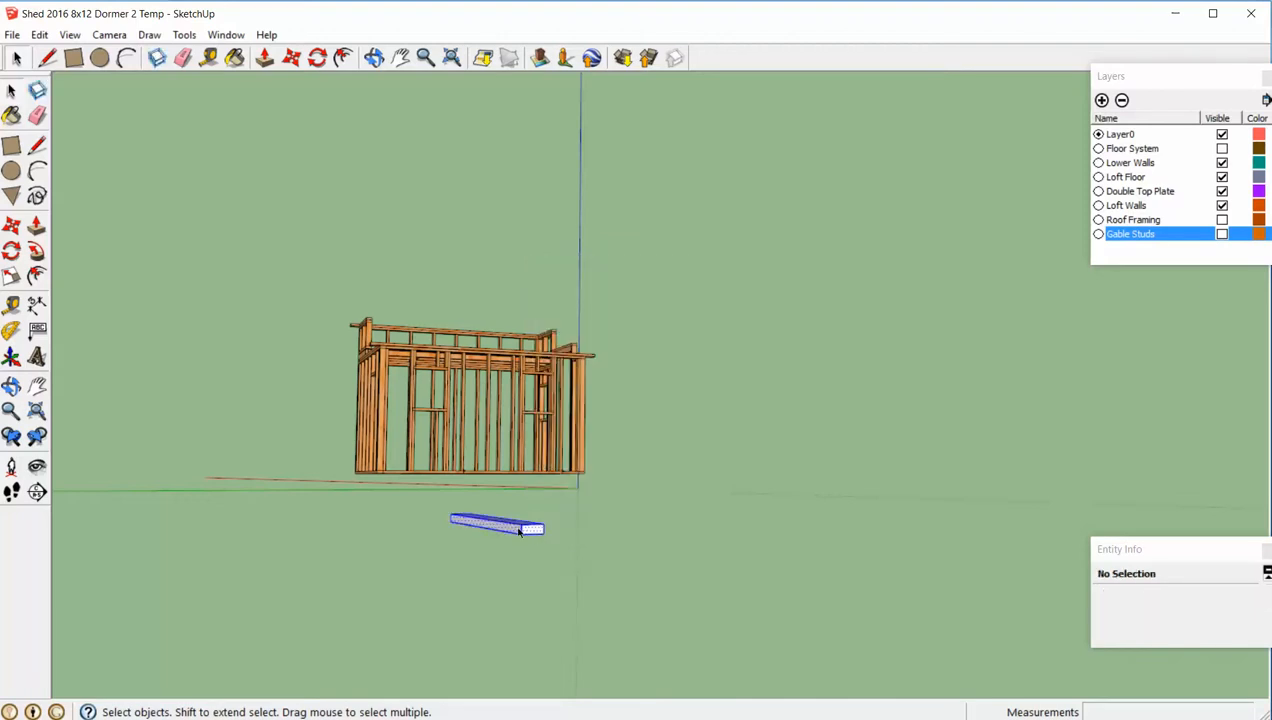
key("b")
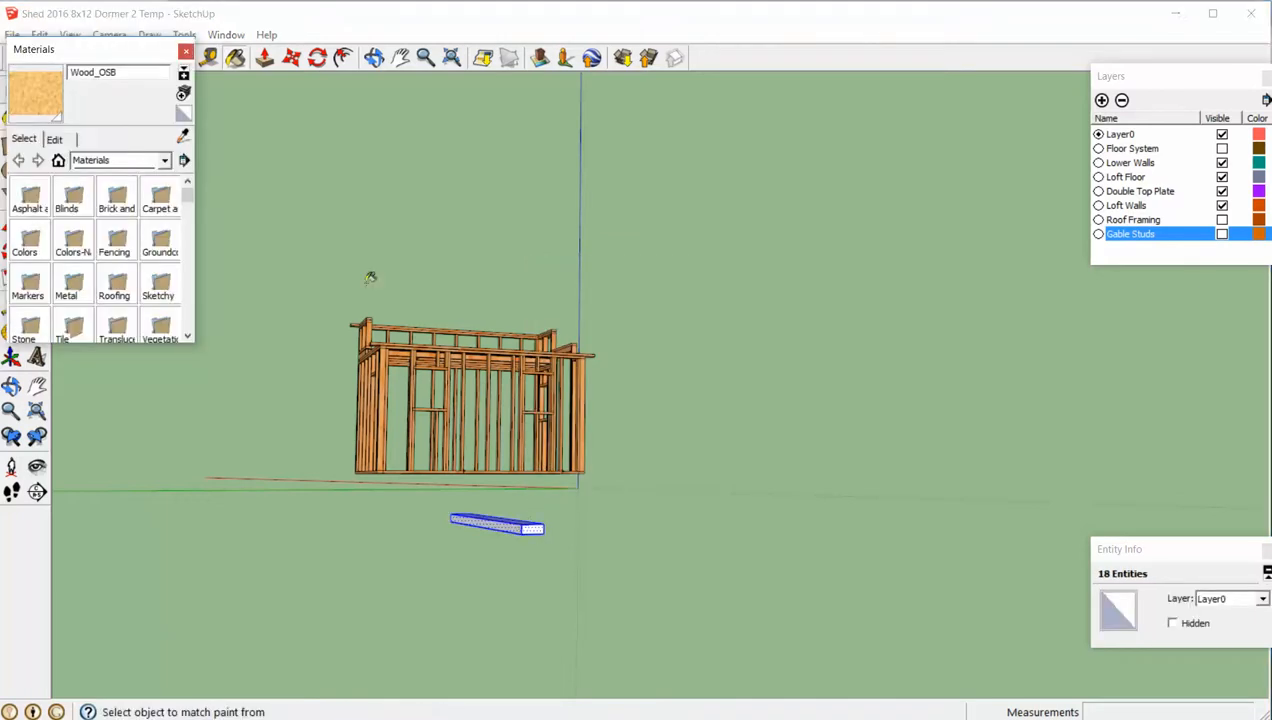
left_click(108, 161)
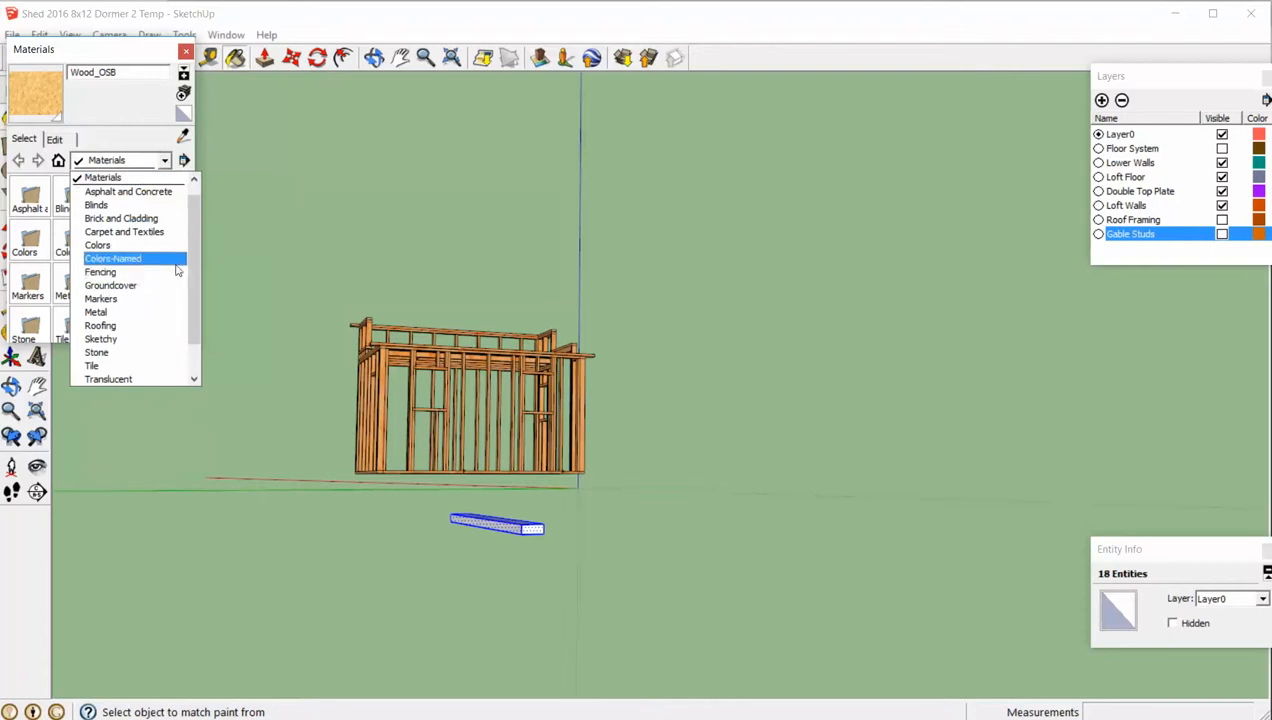
scroll(190, 280, "down", 1)
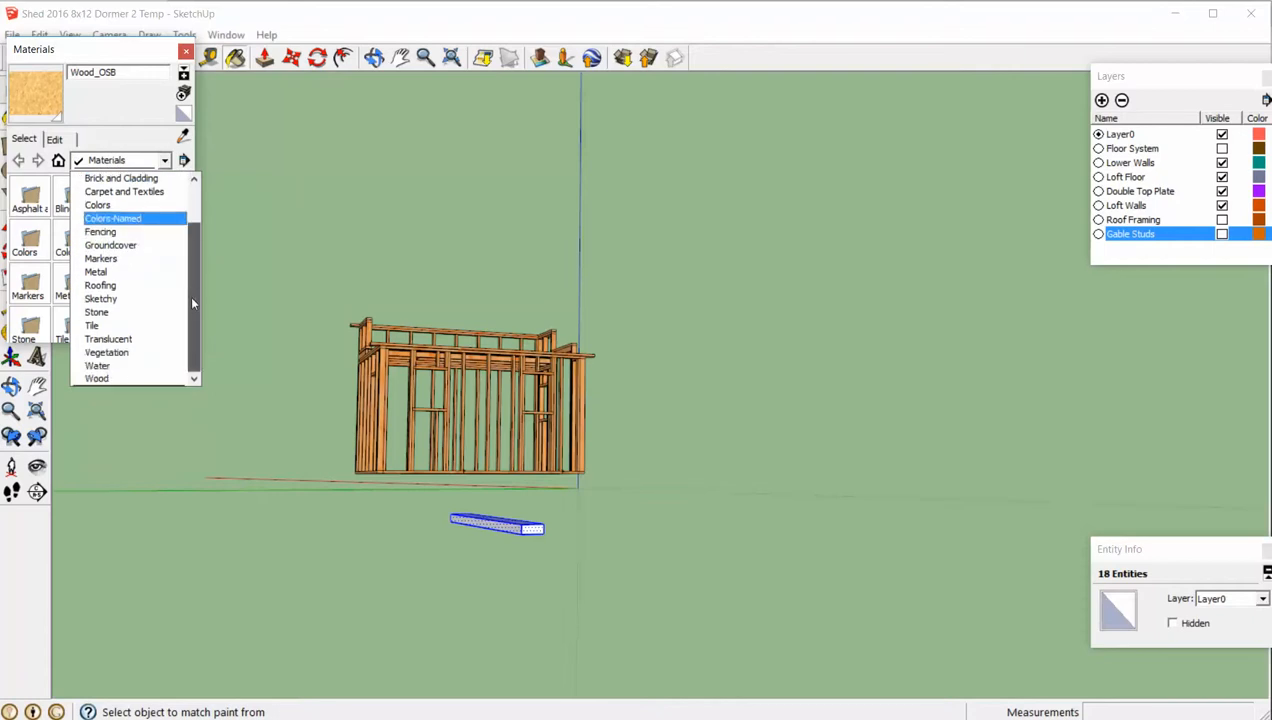
left_click(122, 380)
left_click(30, 284)
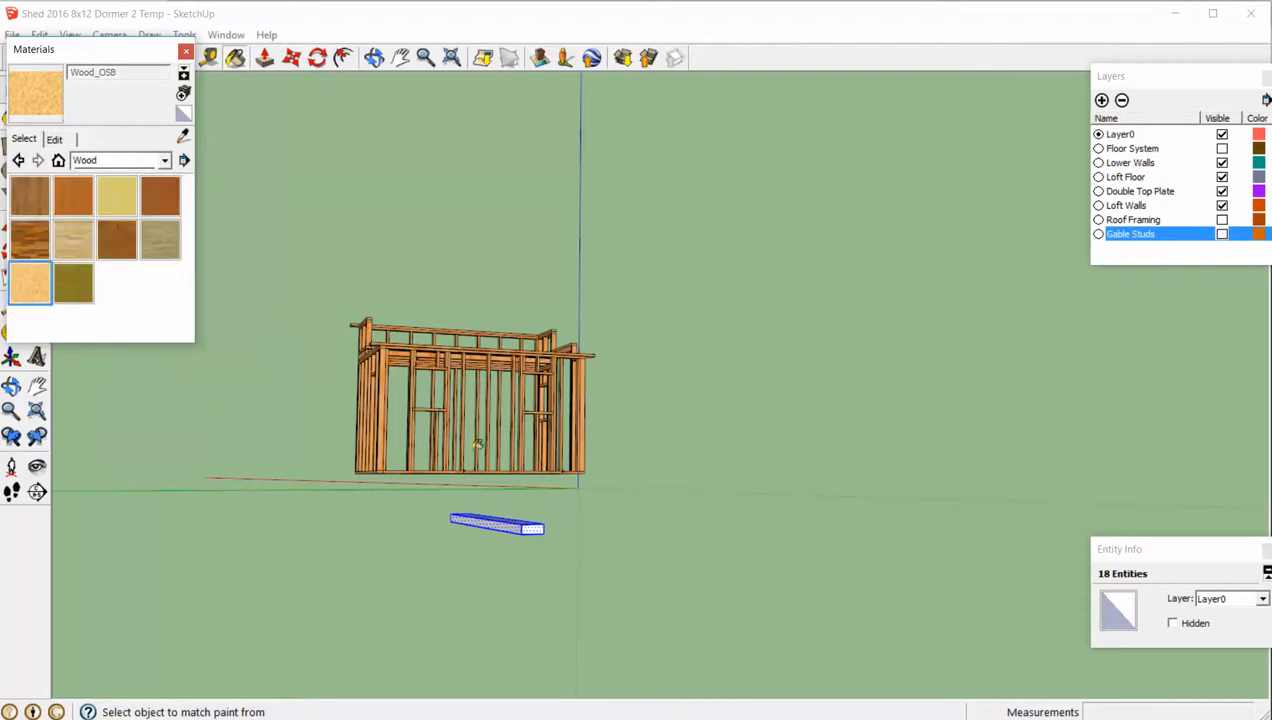
left_click(520, 522)
key("space")
left_click(639, 544)
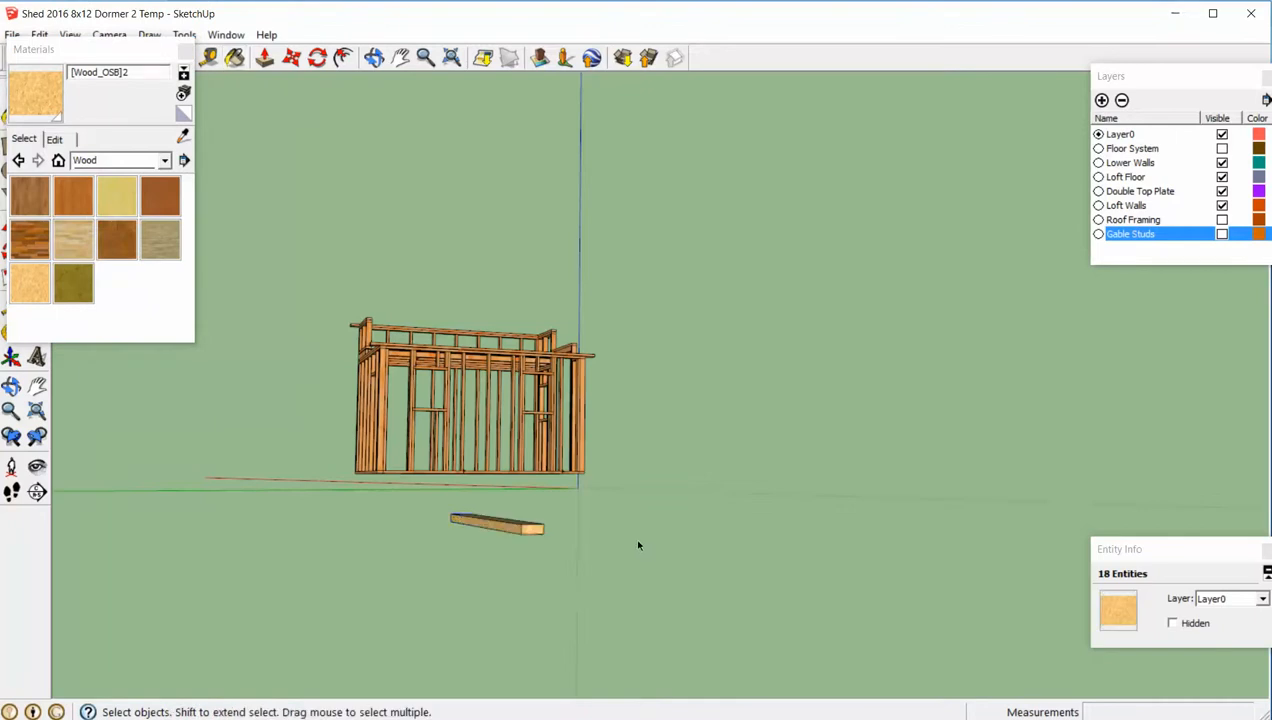
- Make the painted board a component named Bottom Cord
mouse_move(639, 545)
middle_mouse_down()
mouse_move(662, 602)
mouse_move(650, 539)
mouse_move(667, 630)
middle_mouse_up()
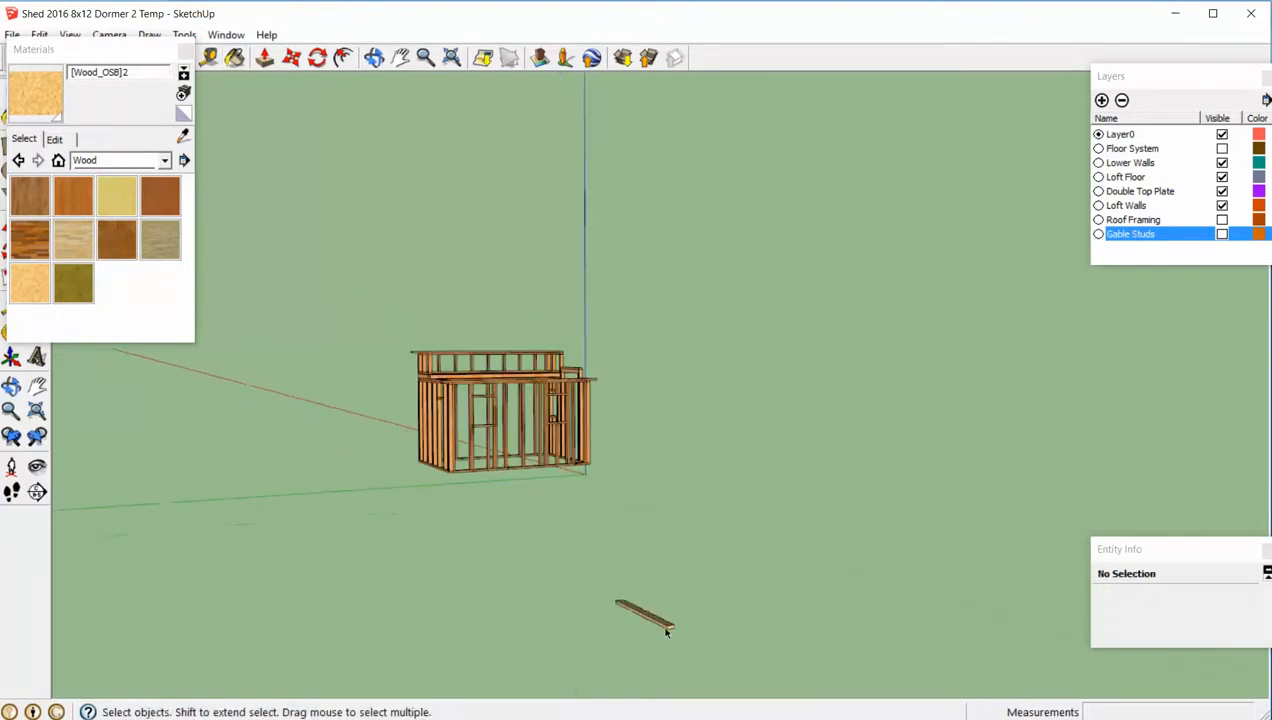
triple_click(665, 627)
right_click(665, 627)
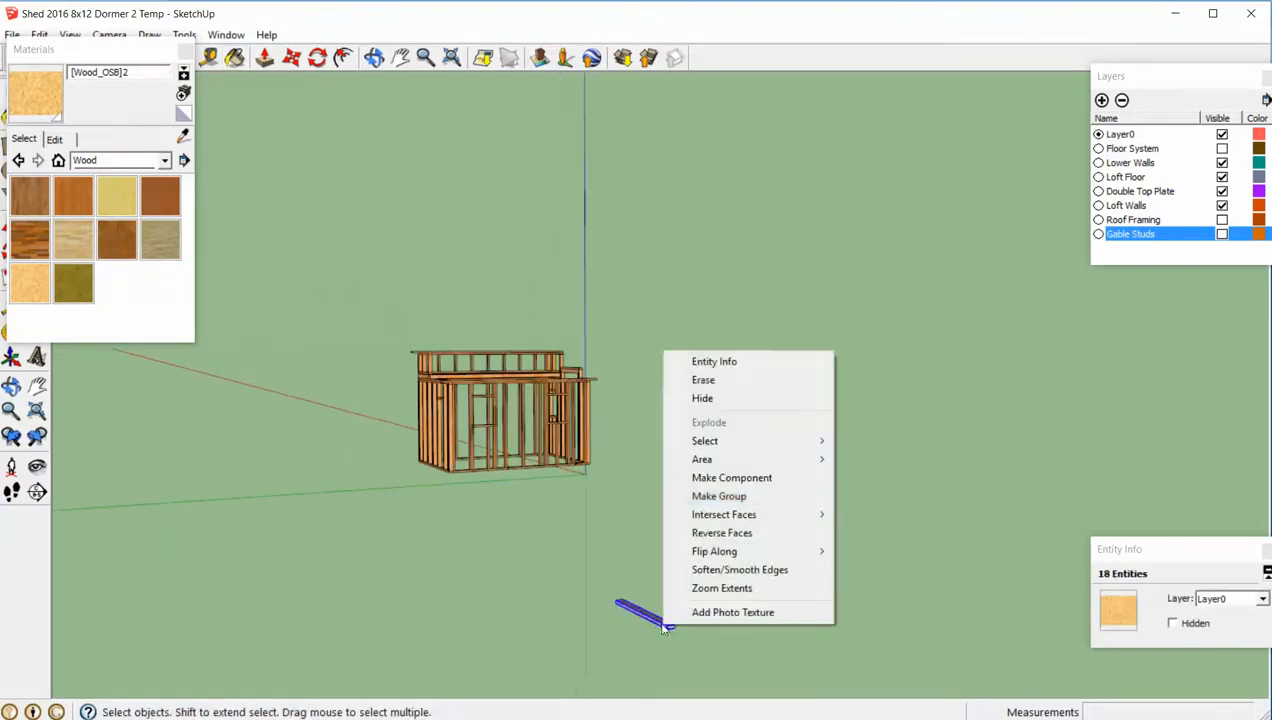
left_click(731, 478)
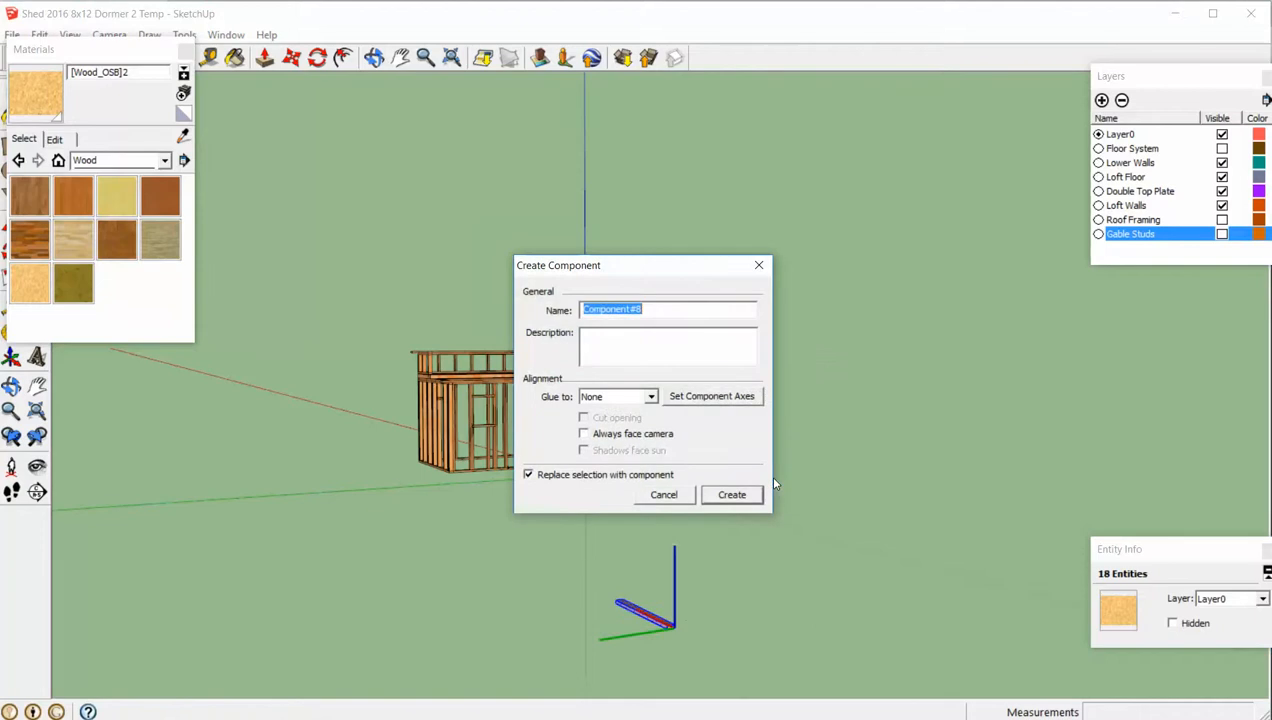
type("Bottom Cord")
key("Return")
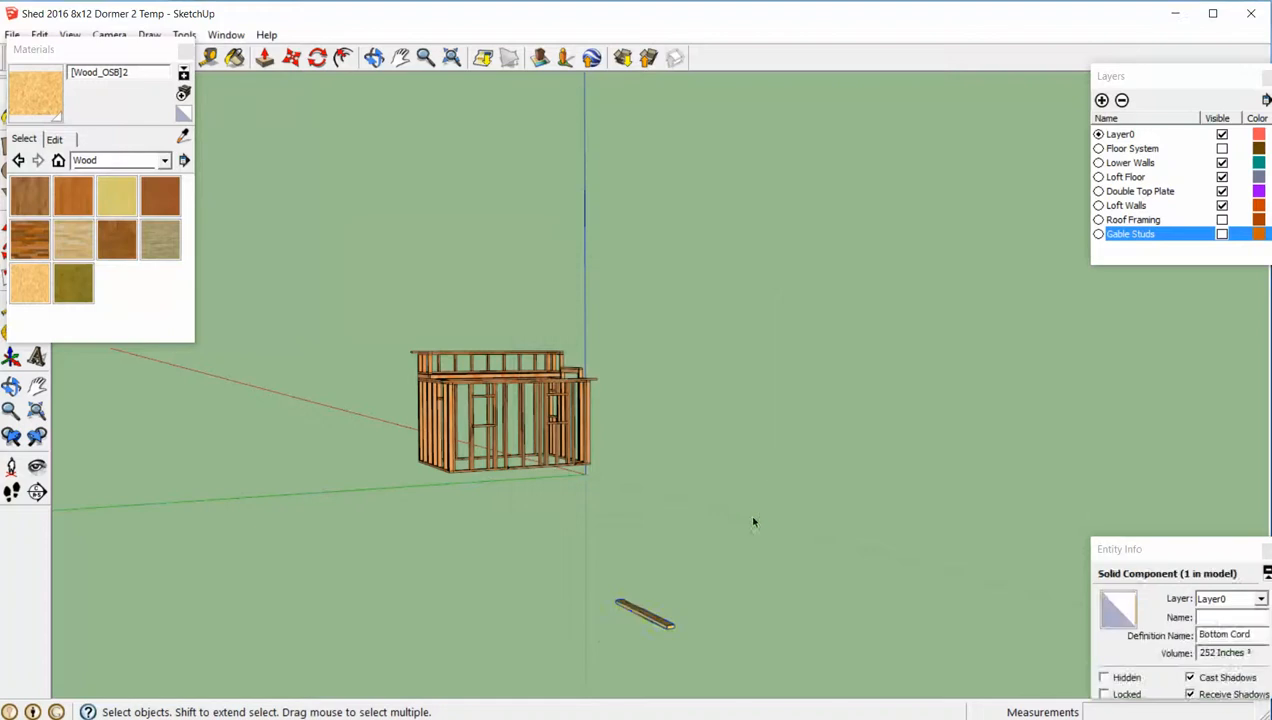
- Rotate the Bottom Cord component about its long axis so the board stands upright on its narrow edge
scroll(633, 675, "up", 3)
left_click(633, 675)
middle_click_drag(633, 675, 668, 586)
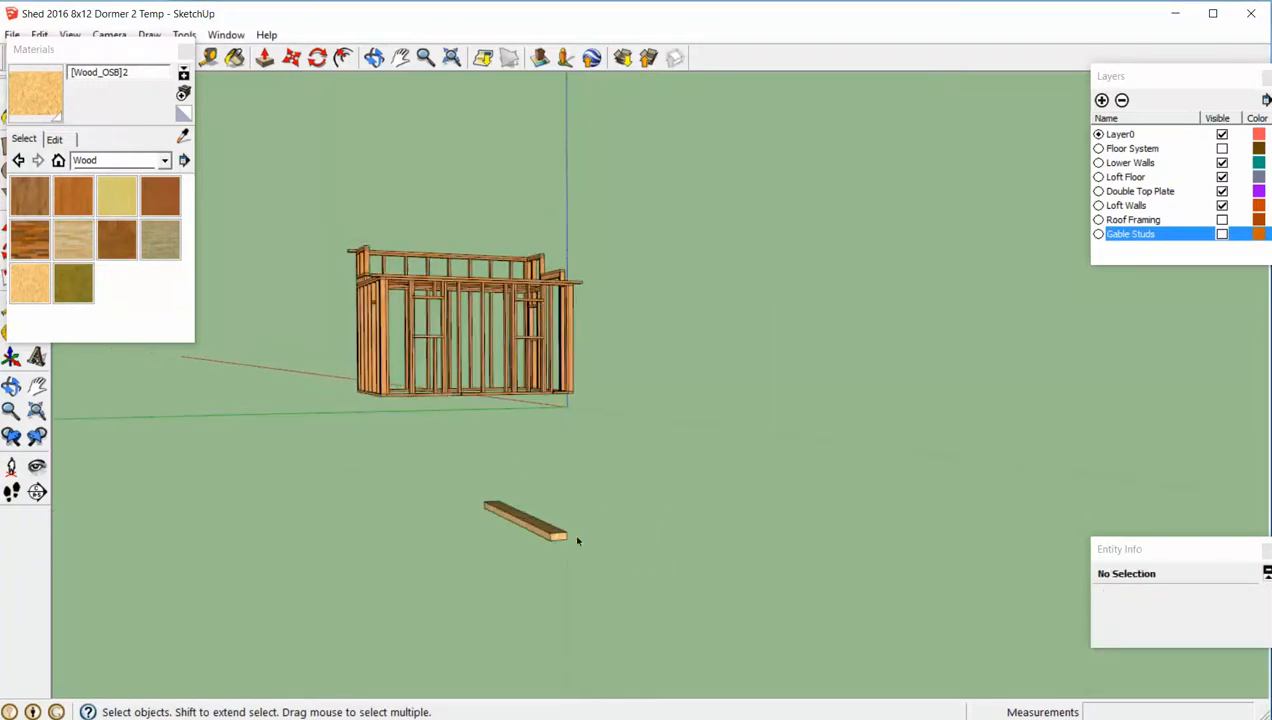
left_click(533, 518)
key("q")
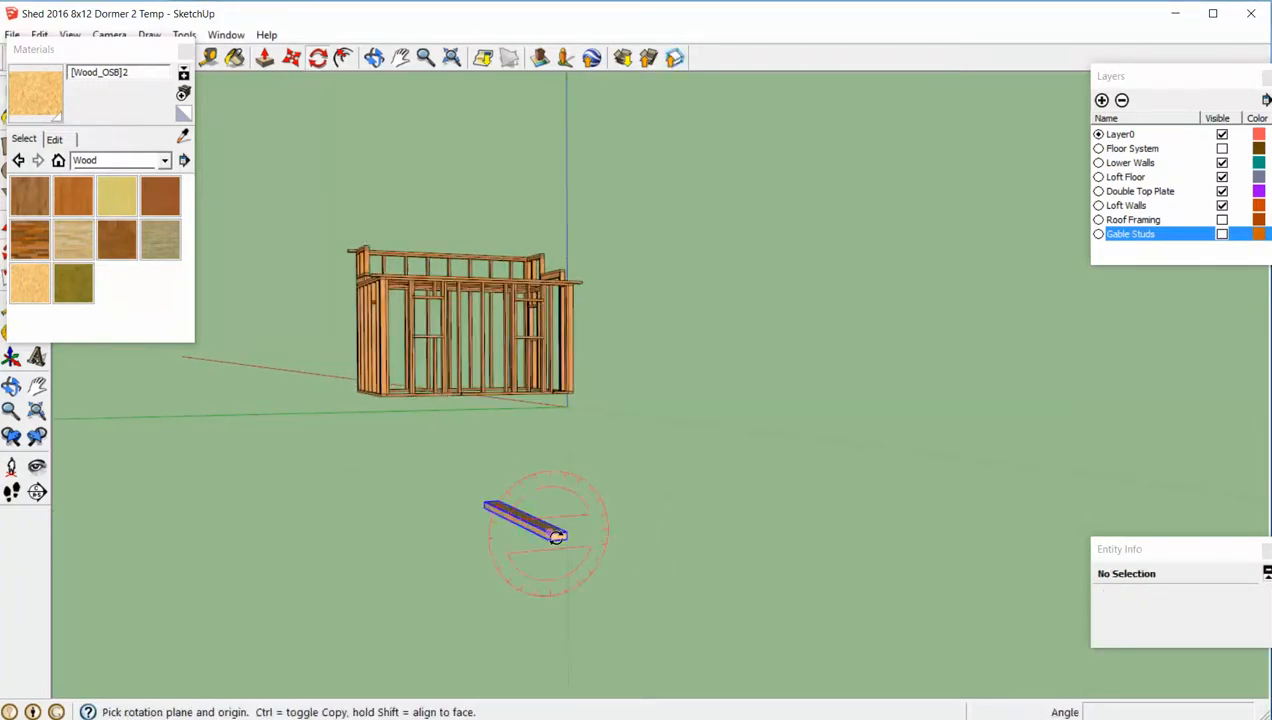
left_click(564, 533)
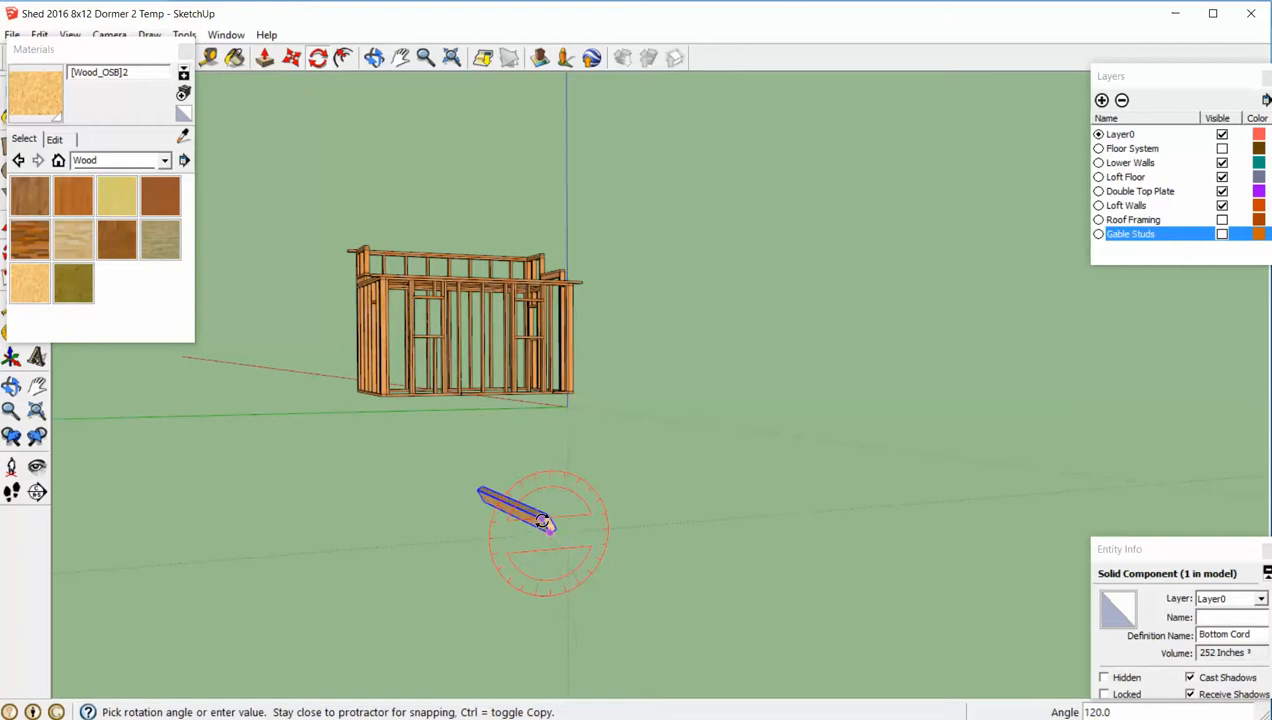
left_click(567, 520)
key("space")
left_click(673, 531)
- Reposition the upright Bottom Cord board in the open space beside the shed
middle_click_drag(673, 531, 716, 558)
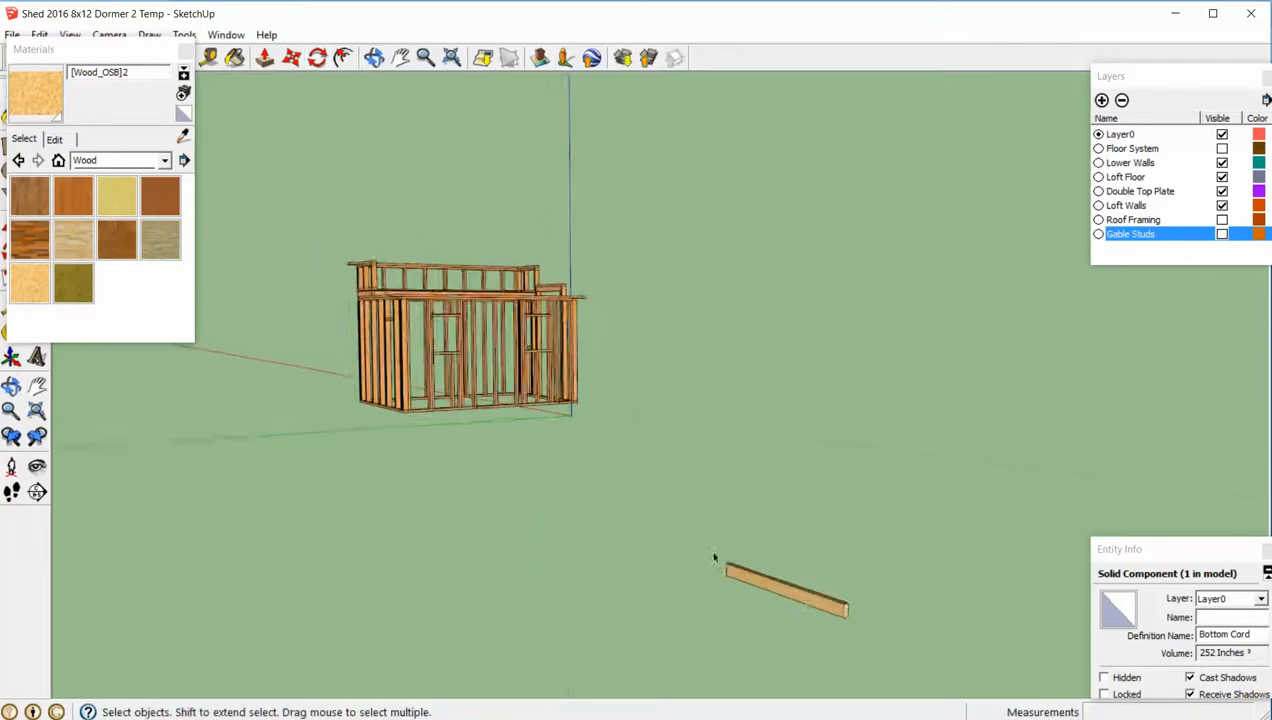
scroll(717, 556, "down", 1)
left_click(751, 584)
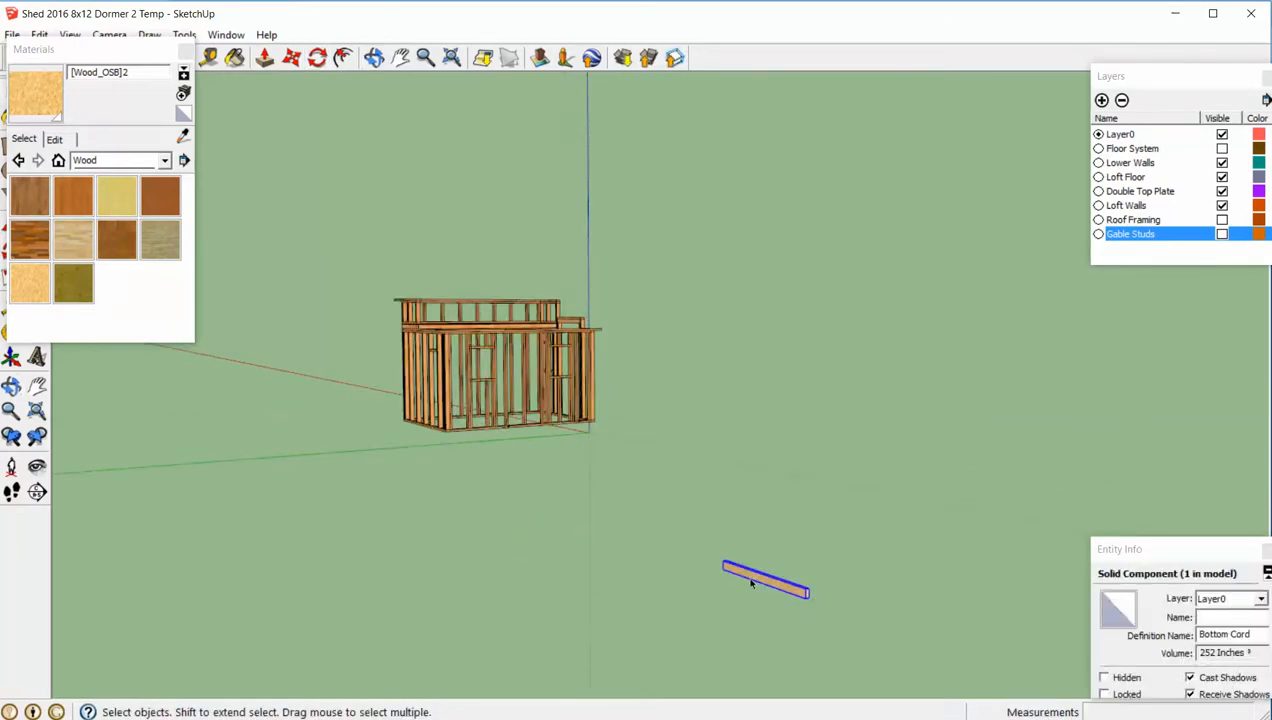
key("m")
left_click(754, 578)
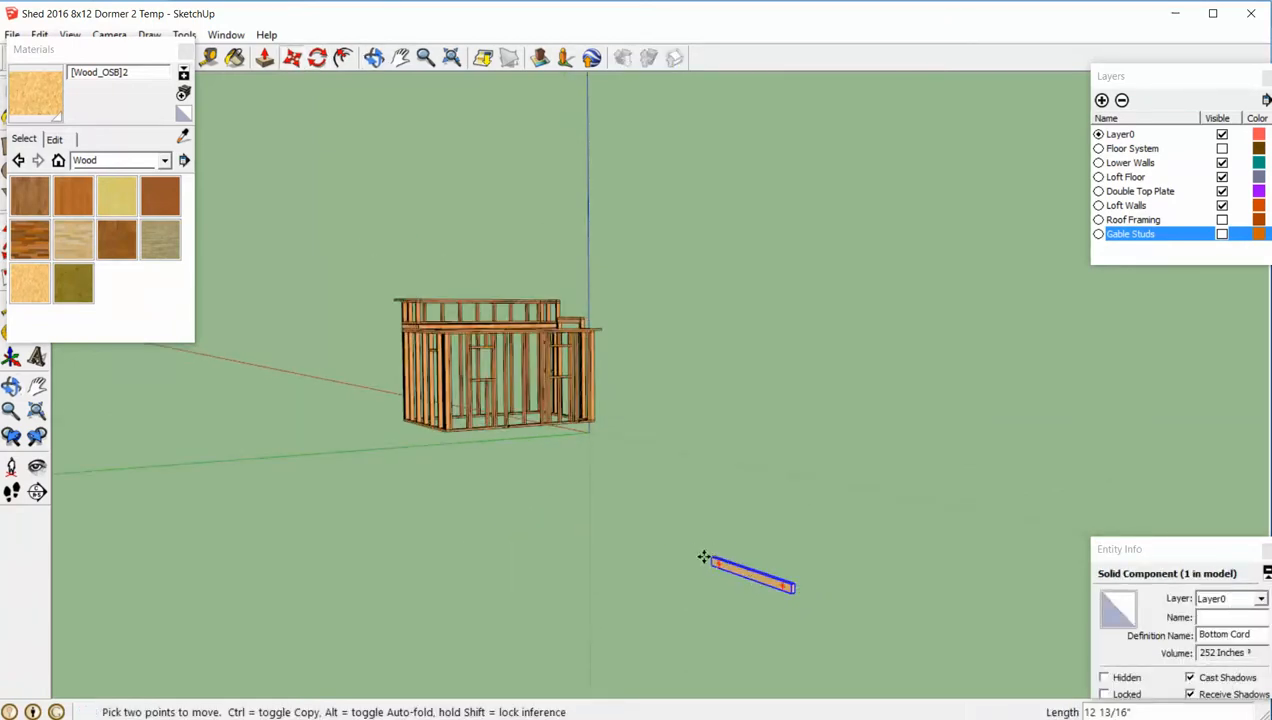
middle_click_drag(508, 491, 761, 500)
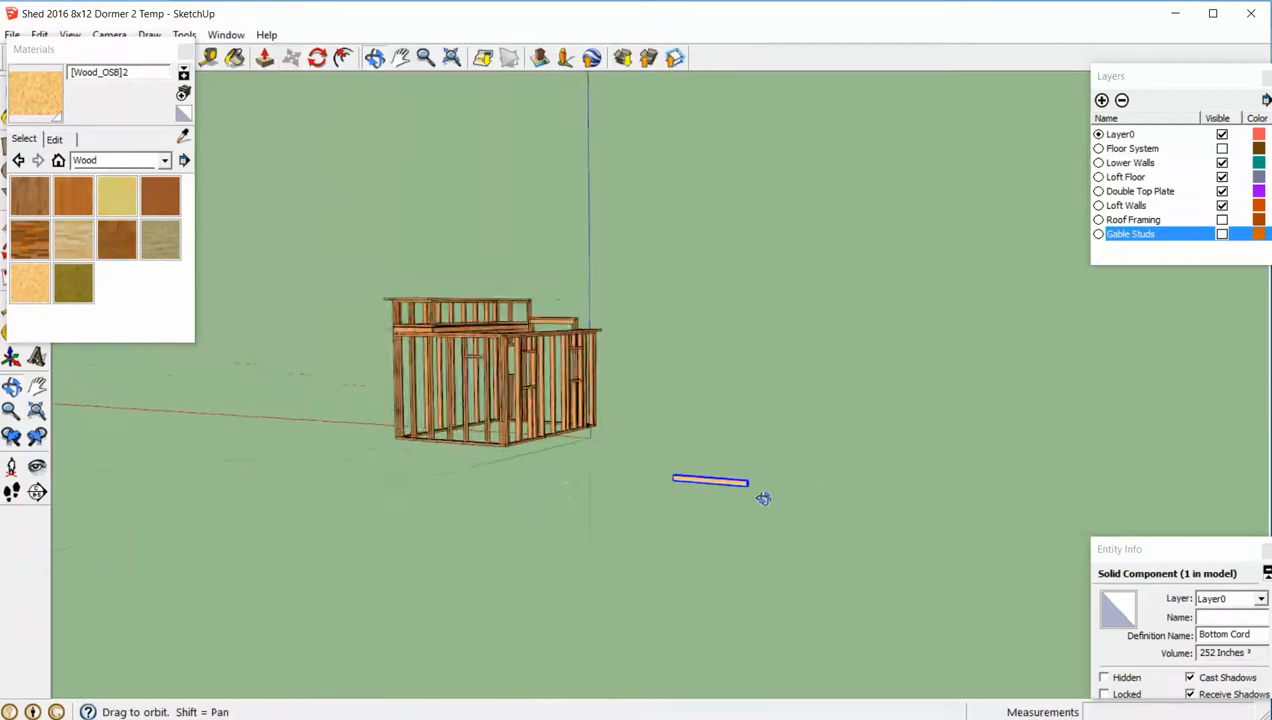
middle_click_drag(846, 483, 873, 511)
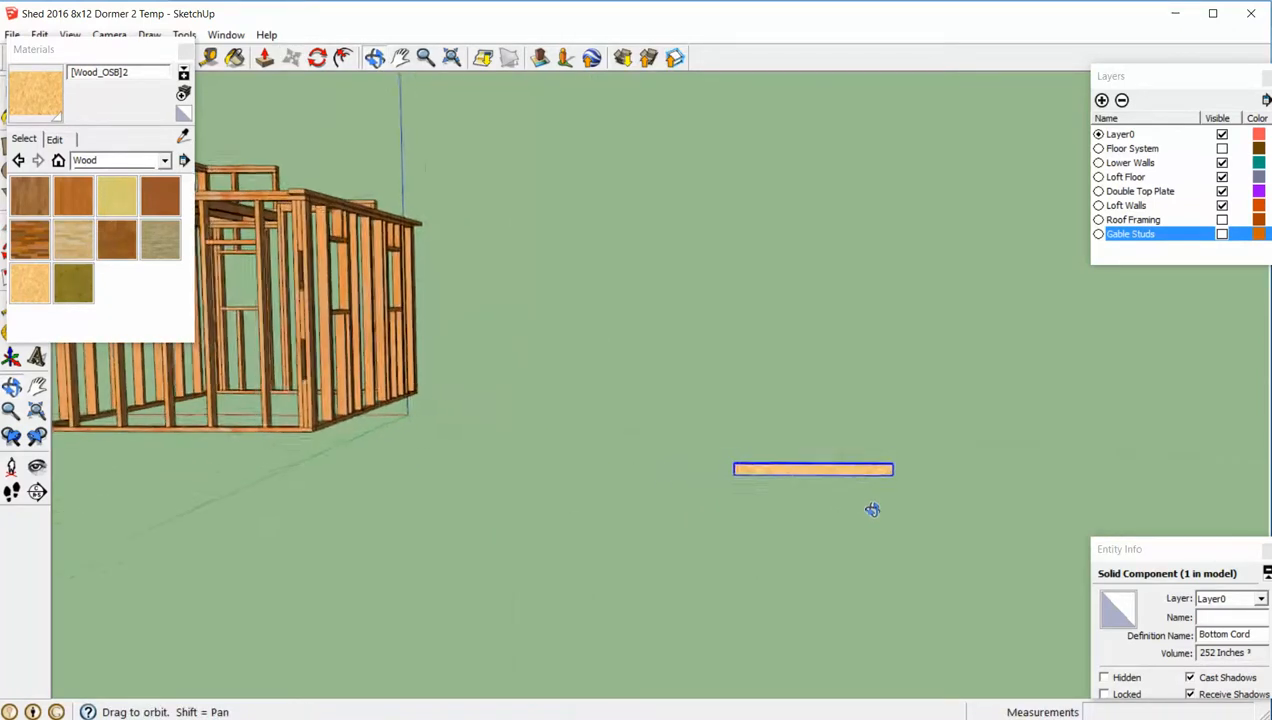
key("space")
left_click(828, 552)
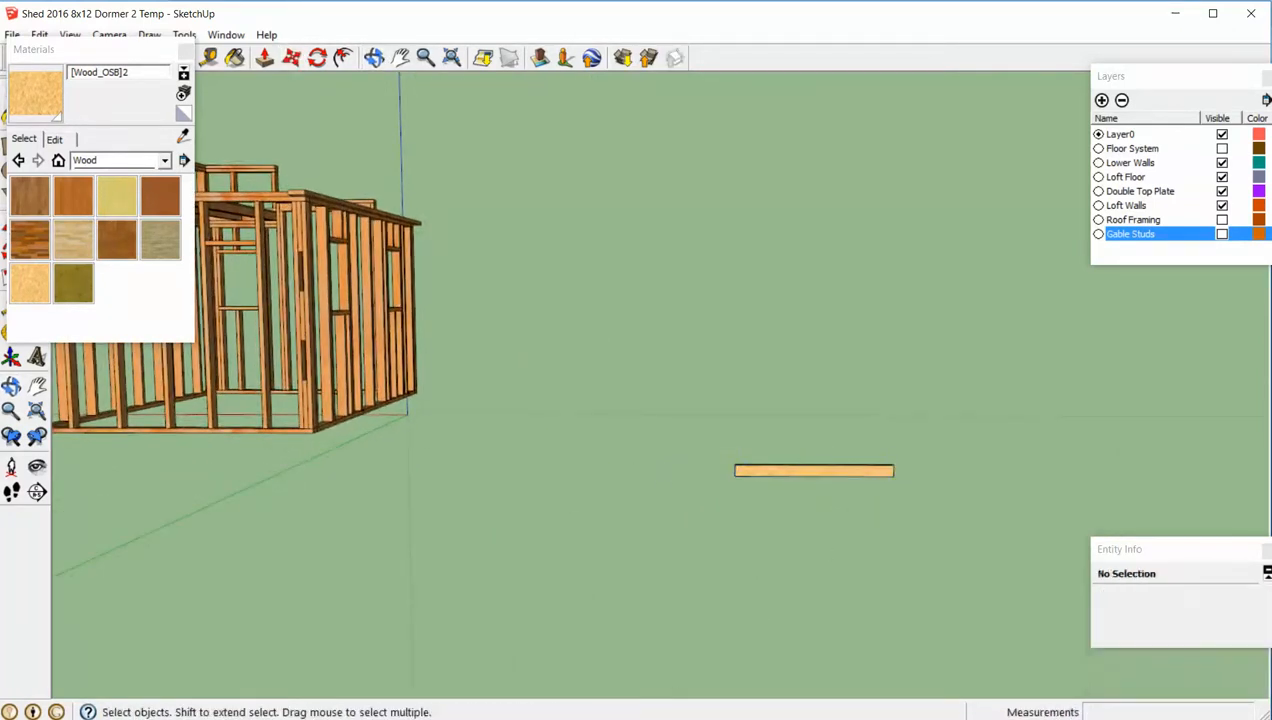
- Check the rafter lengths in the PLAN Roof Truss 2 PDF in Edge and return to the SketchUp model
key("alt+Tab")
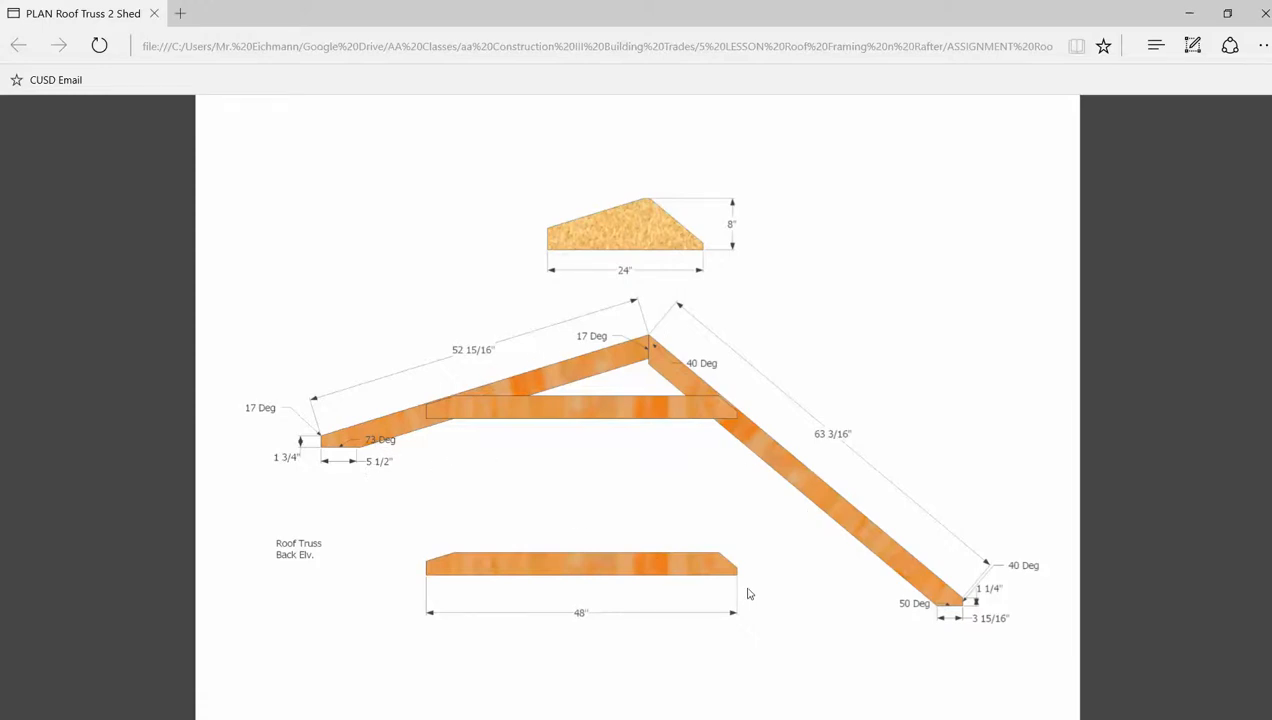
key("alt+Tab")
key("alt+Tab")
key("alt+Tab")
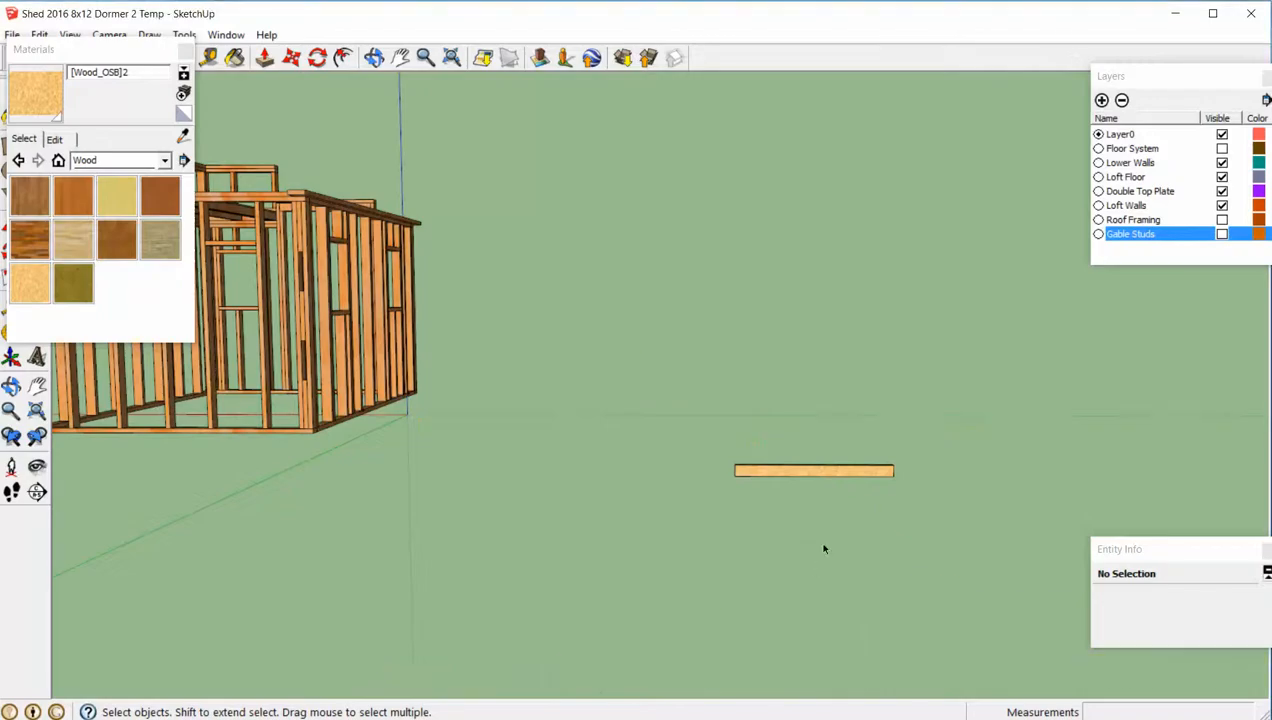
- Copy the Bottom Cord board about 77 inches toward the shed along its length and make the copy a unique component
middle_click_drag(824, 548, 838, 598)
left_click(789, 509)
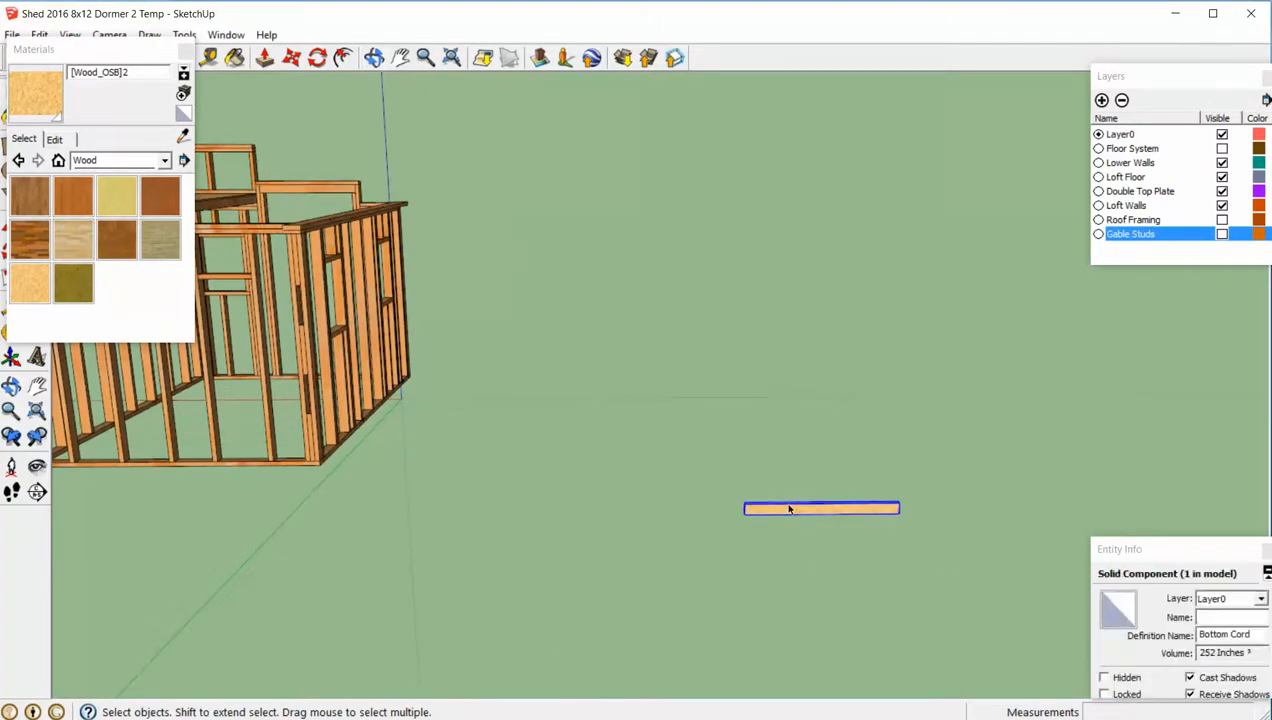
key("m")
left_click(788, 507)
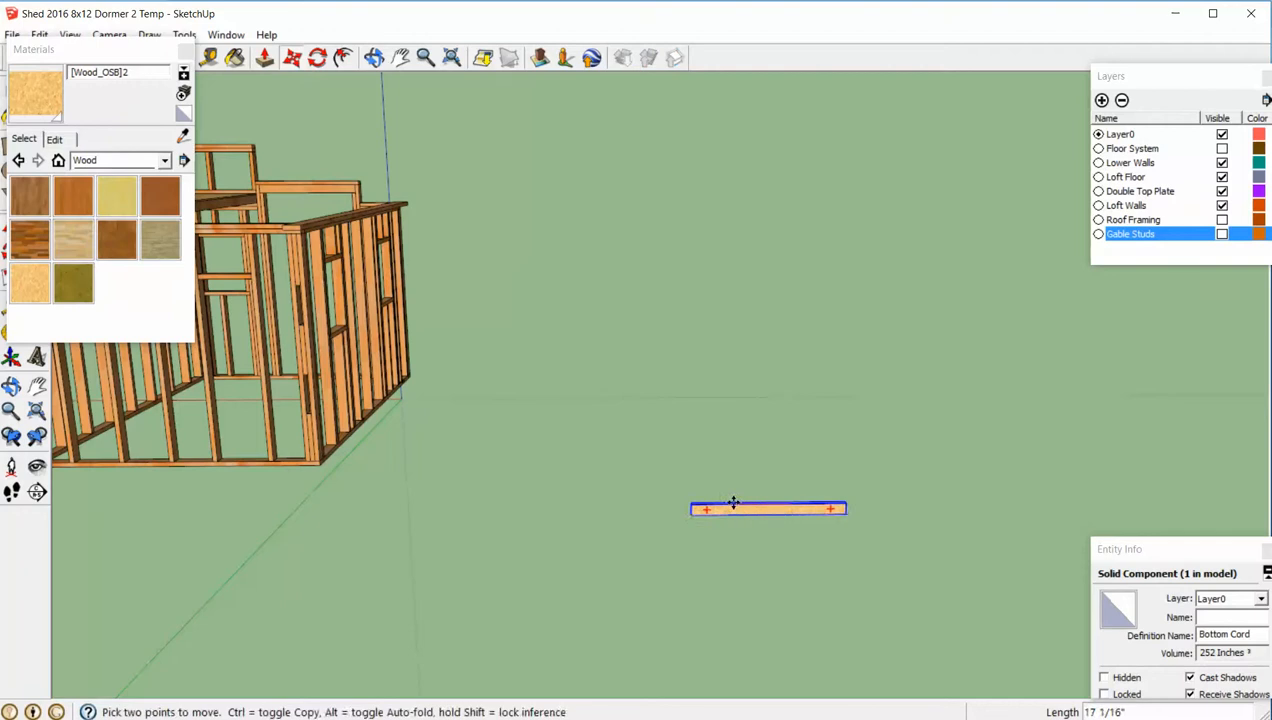
key("ctrl")
left_click(537, 505)
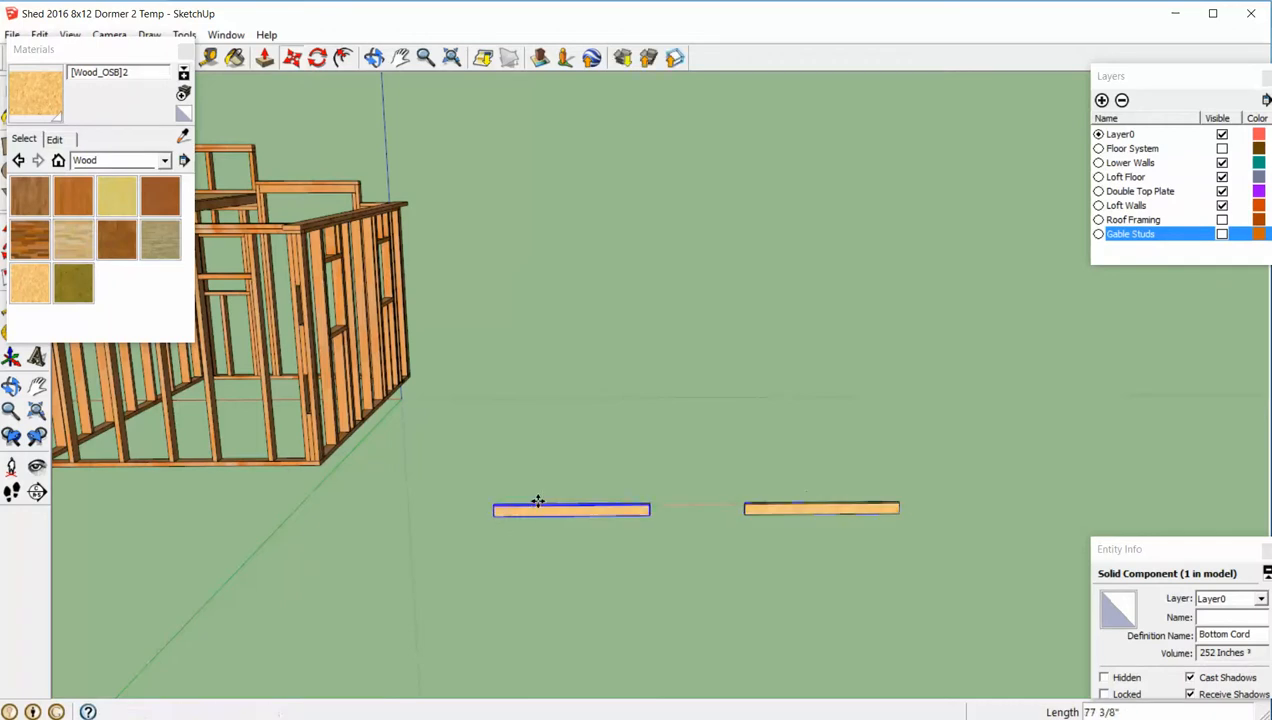
key("space")
left_click(562, 524)
right_click(564, 513)
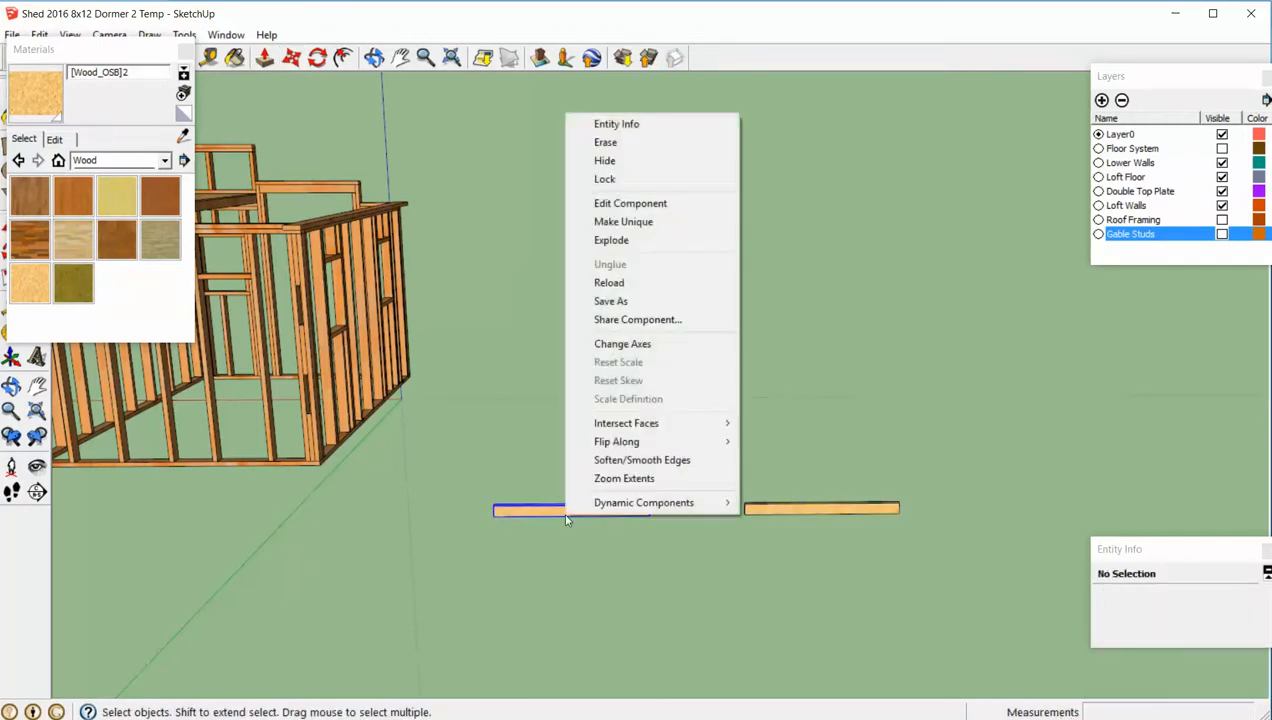
left_click(630, 224)
- Lengthen the unique copy to roughly double its length by extending its end face toward the shed with Push/Pull
middle_click_drag(534, 585, 618, 537)
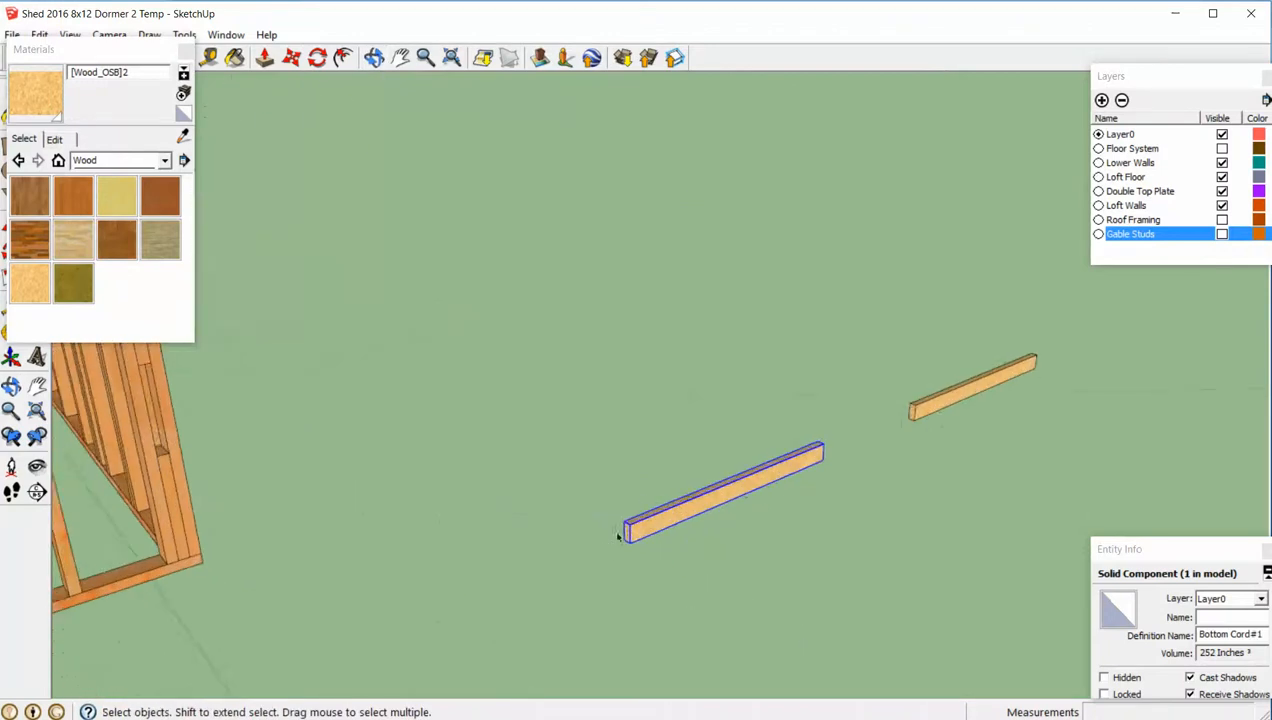
double_click(628, 537)
triple_click(628, 537)
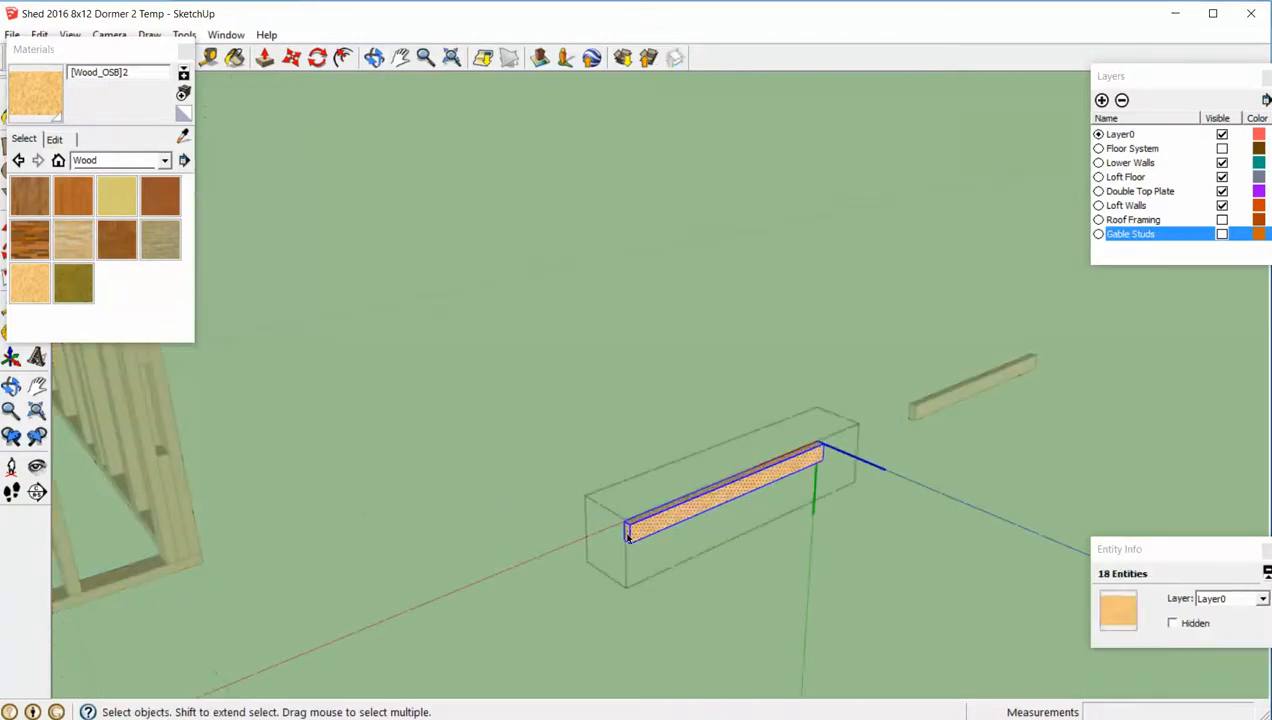
key("p")
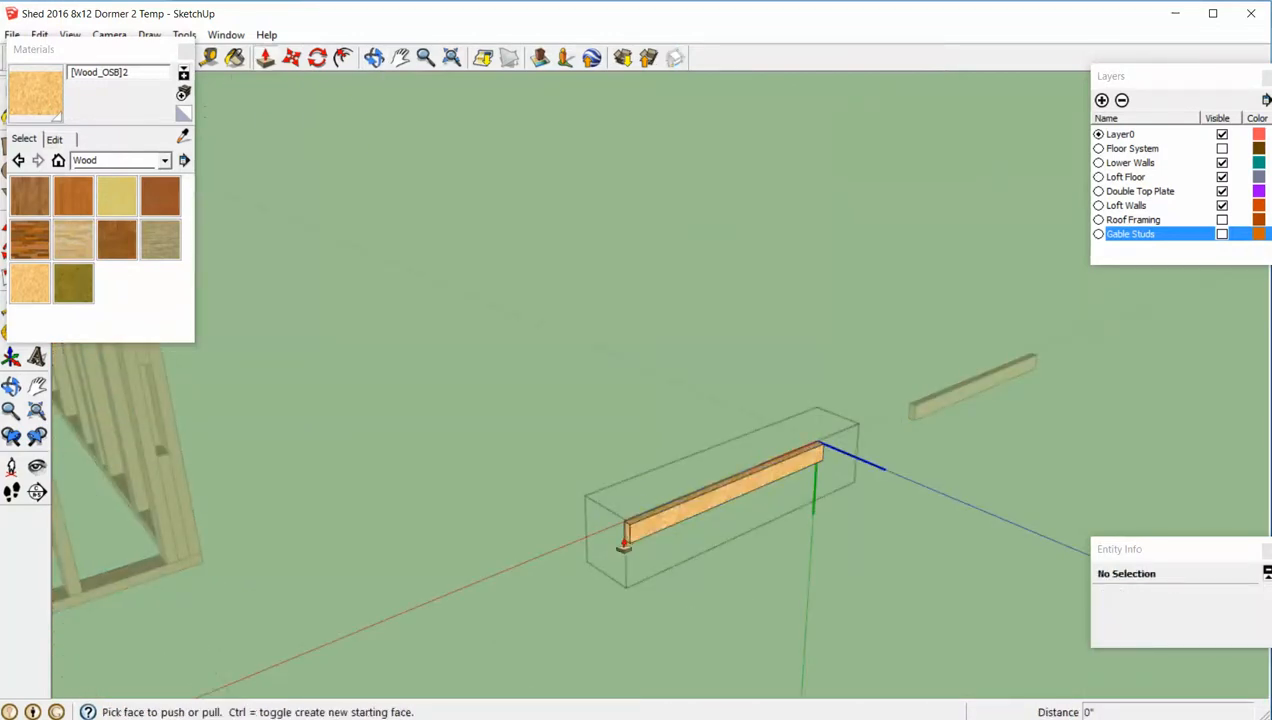
left_click_drag(617, 545, 358, 654)
scroll(705, 515, "down", 3)
key("space")
left_click(746, 411)
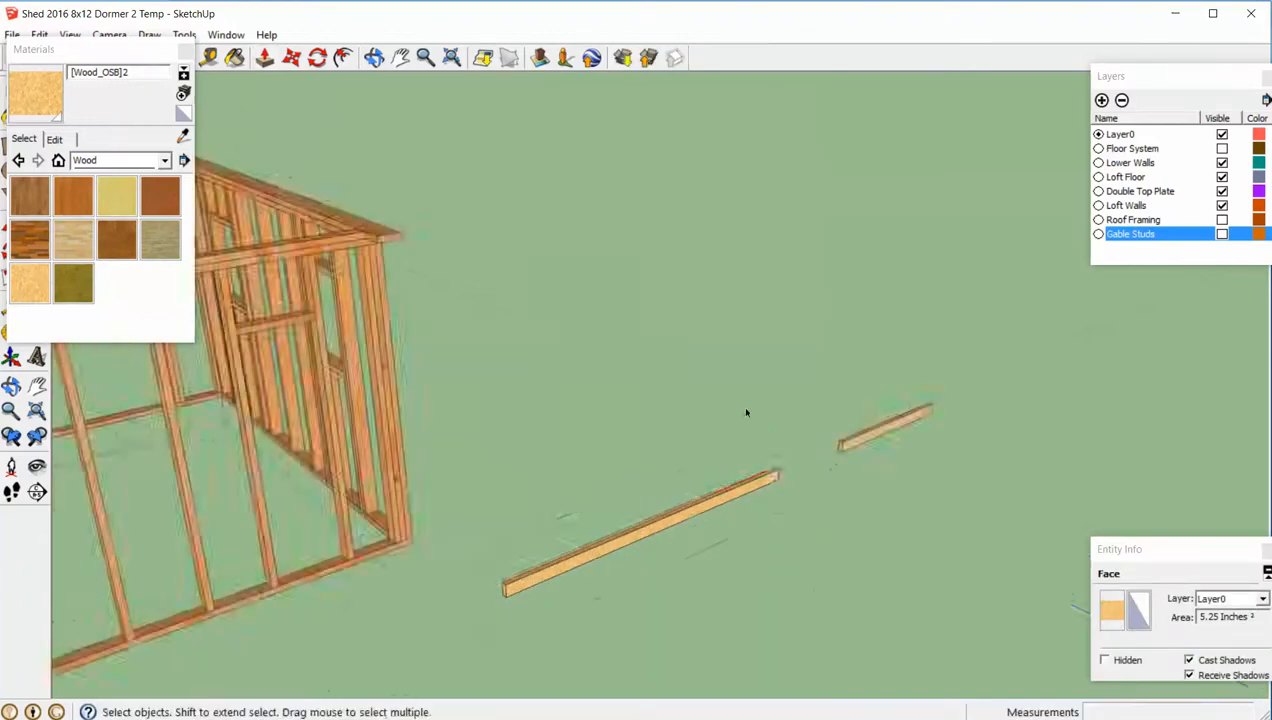
- Copy the 48-inch Bottom Cord board about 60 inches away from the shed along its length and make the copy unique
middle_click_drag(746, 411, 789, 459)
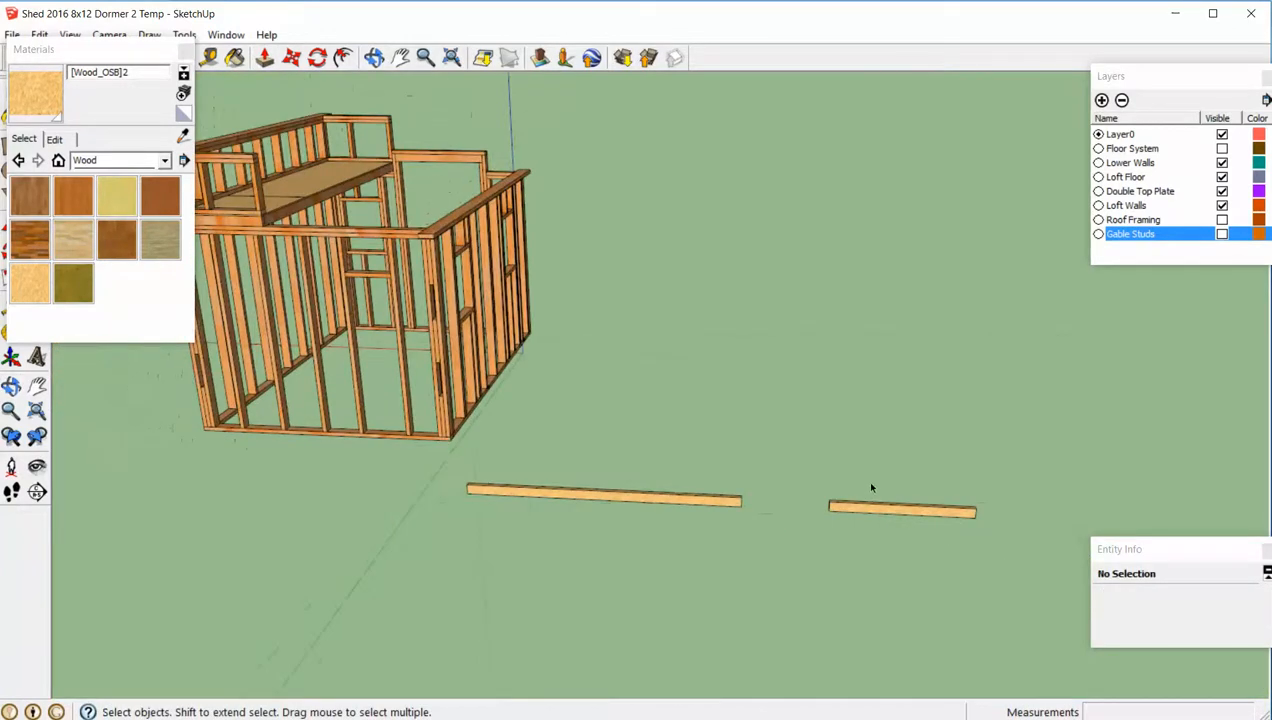
middle_click_drag(871, 488, 679, 417, "shift")
scroll(710, 449, "up", 2)
left_click(715, 459)
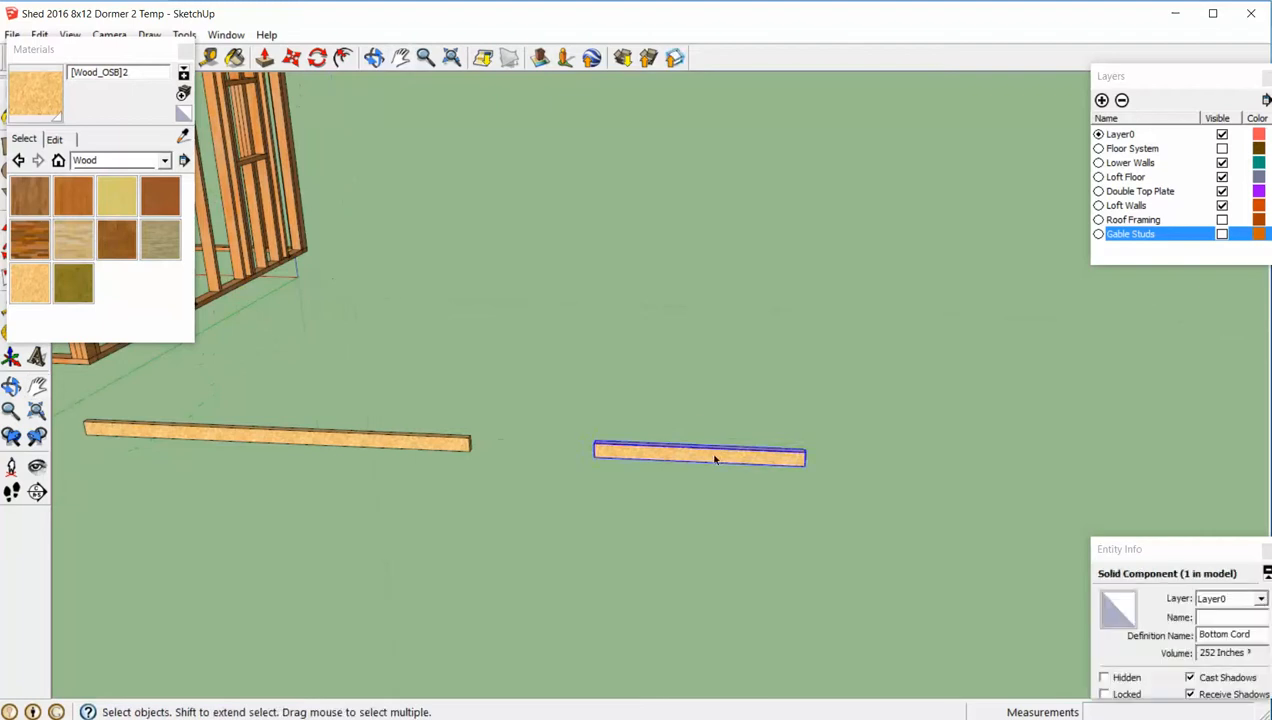
key("m")
left_click(716, 456)
key("ctrl")
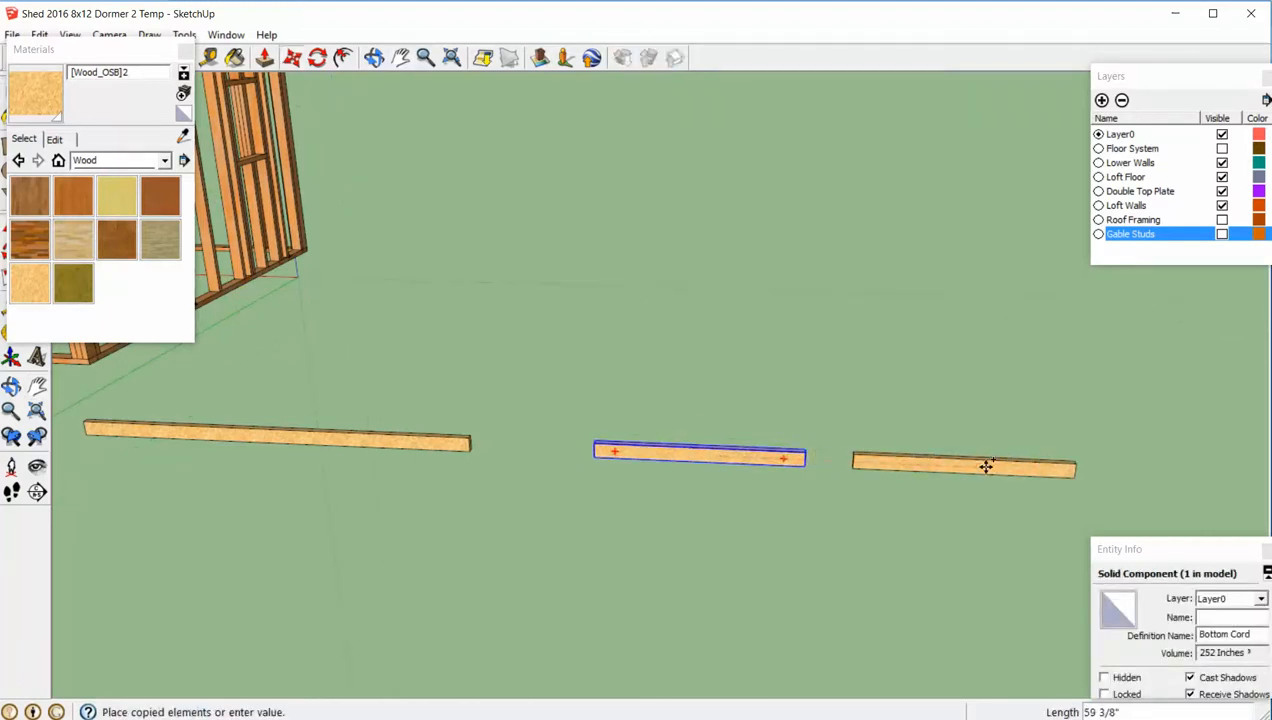
left_click(988, 466)
key("space")
right_click(994, 467)
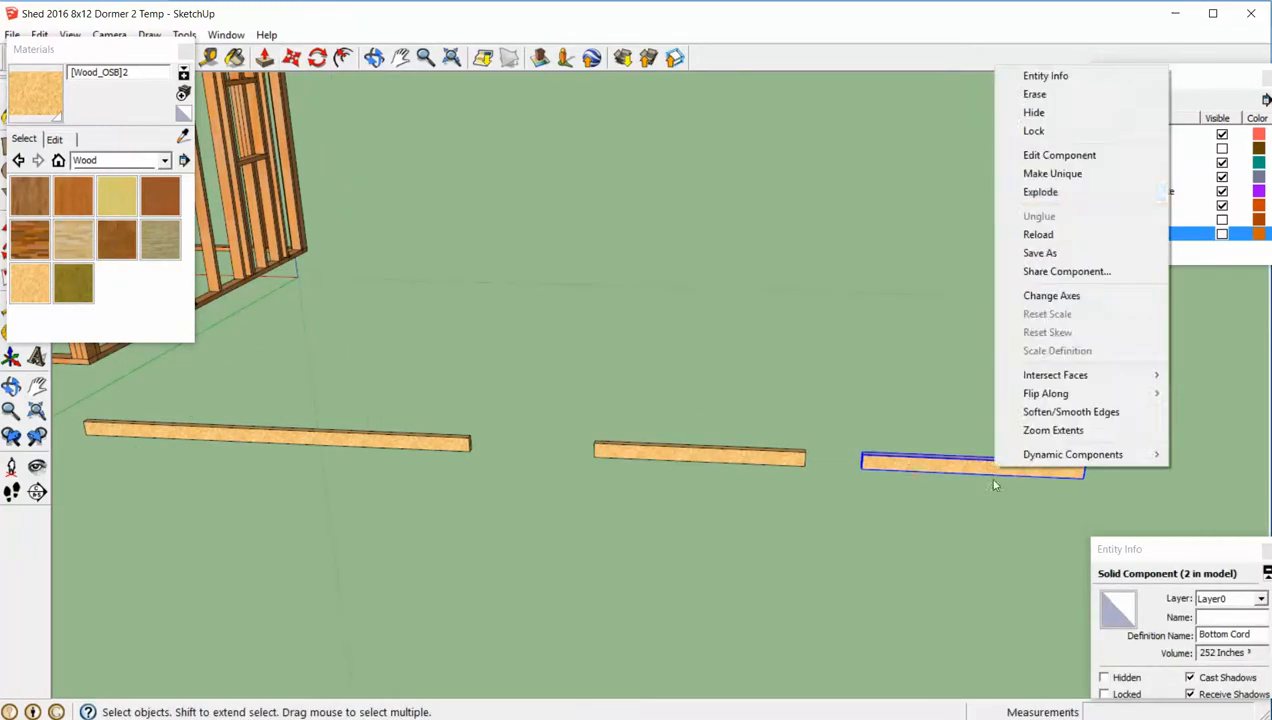
left_click(1052, 174)
left_click(969, 386)
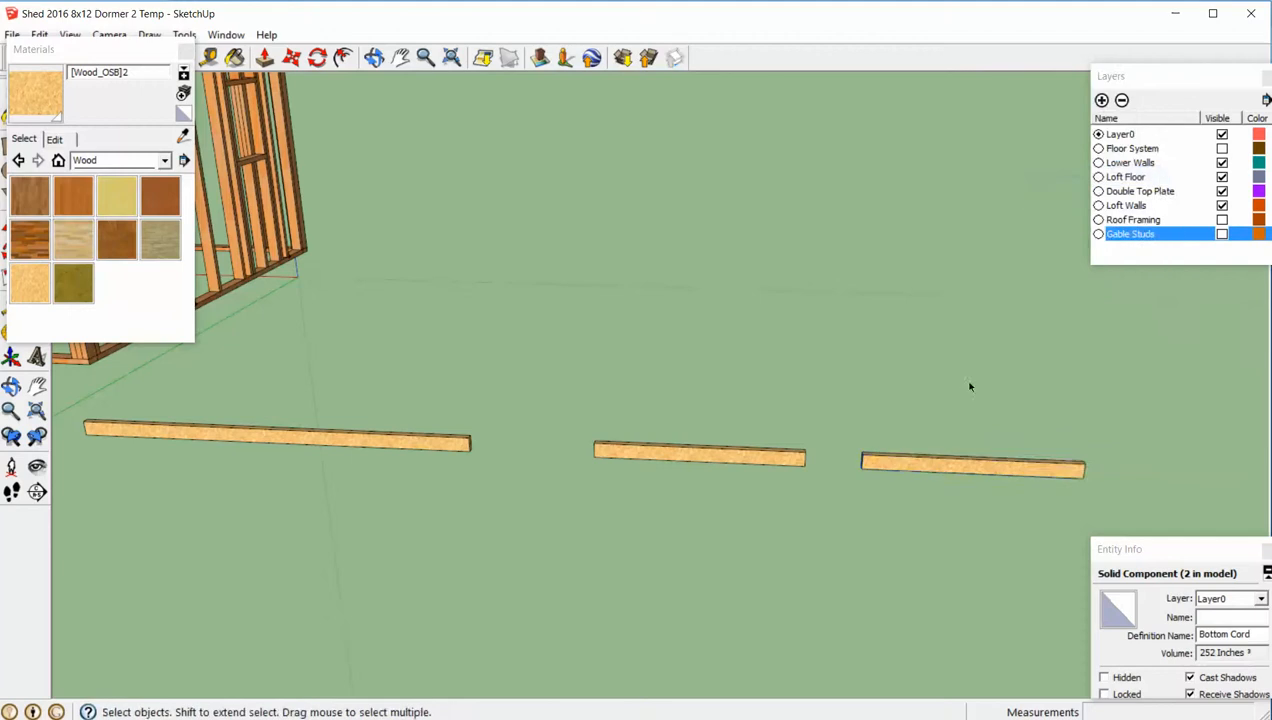
- Lengthen the new unique copy to roughly double its length by extending its end face away from the shed with Push/Pull
middle_click_drag(969, 386, 632, 292)
scroll(657, 325, "down", 2)
scroll(731, 406, "up", 1)
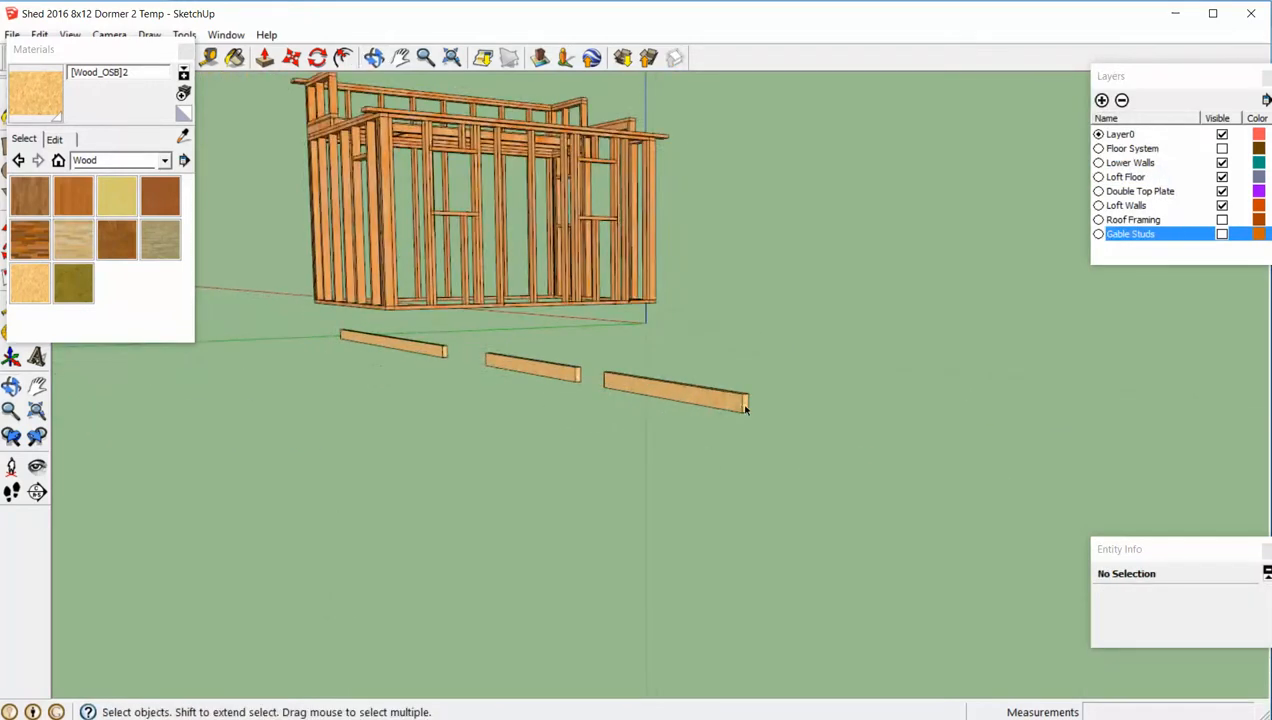
double_click(745, 406)
triple_click(745, 406)
key("p")
left_click_drag(745, 406, 937, 471)
key("space")
left_click(745, 484)
middle_click_drag(745, 484, 899, 481)
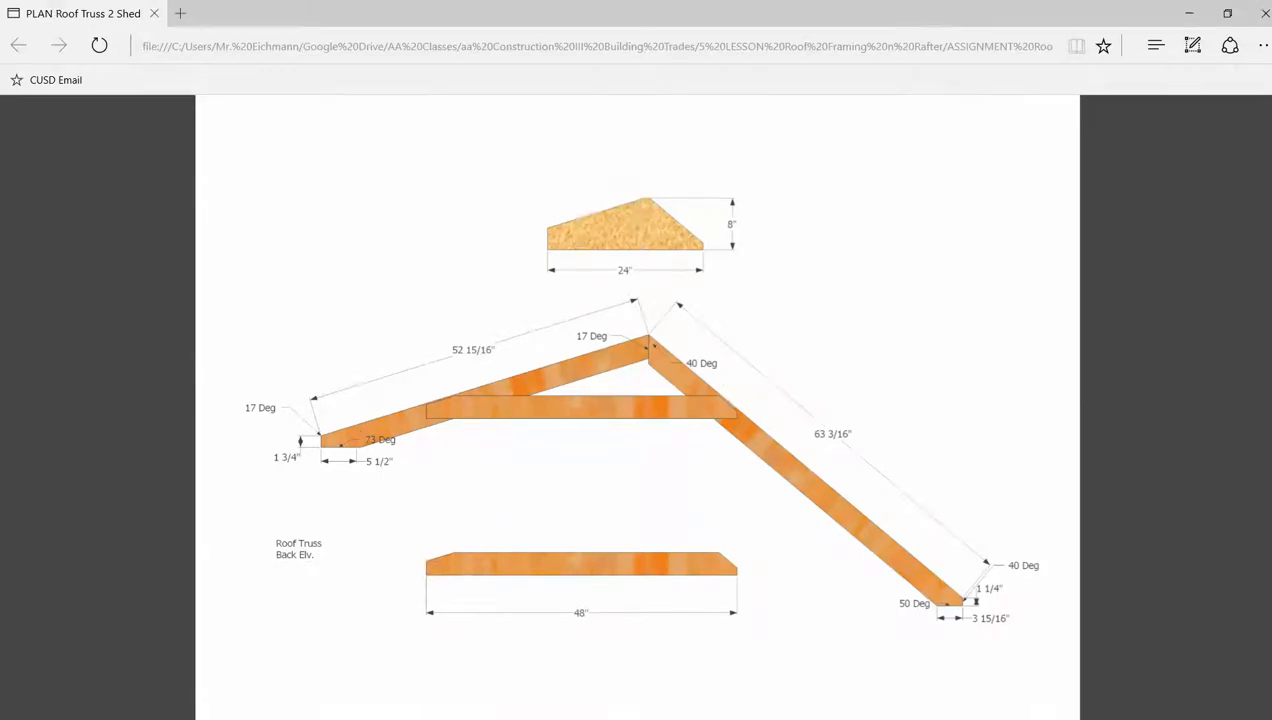
- Switch from the plan PDF back to SketchUp and rotate the outermost long board 40 degrees upward about its far upper corner
left_click(597, 718)
mouse_move(991, 548)
middle_mouse_down()
mouse_move(1078, 568)
mouse_move(1070, 491)
middle_mouse_up()
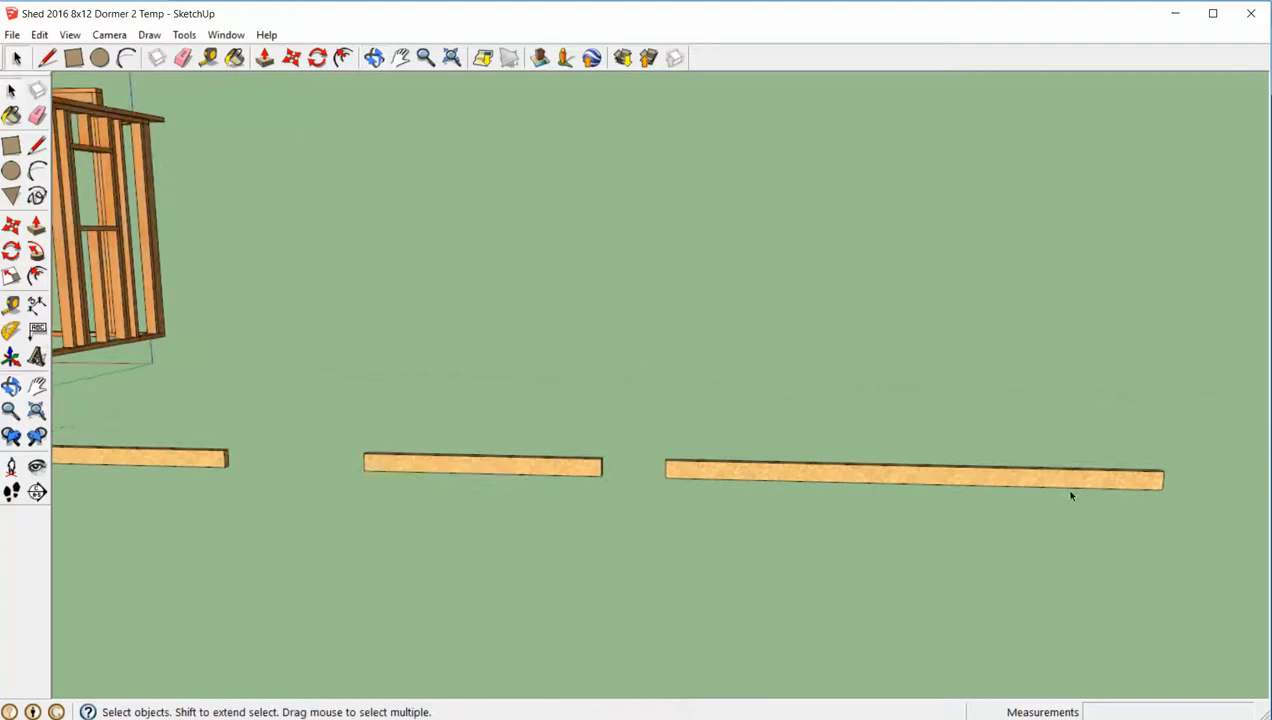
left_click(1043, 484)
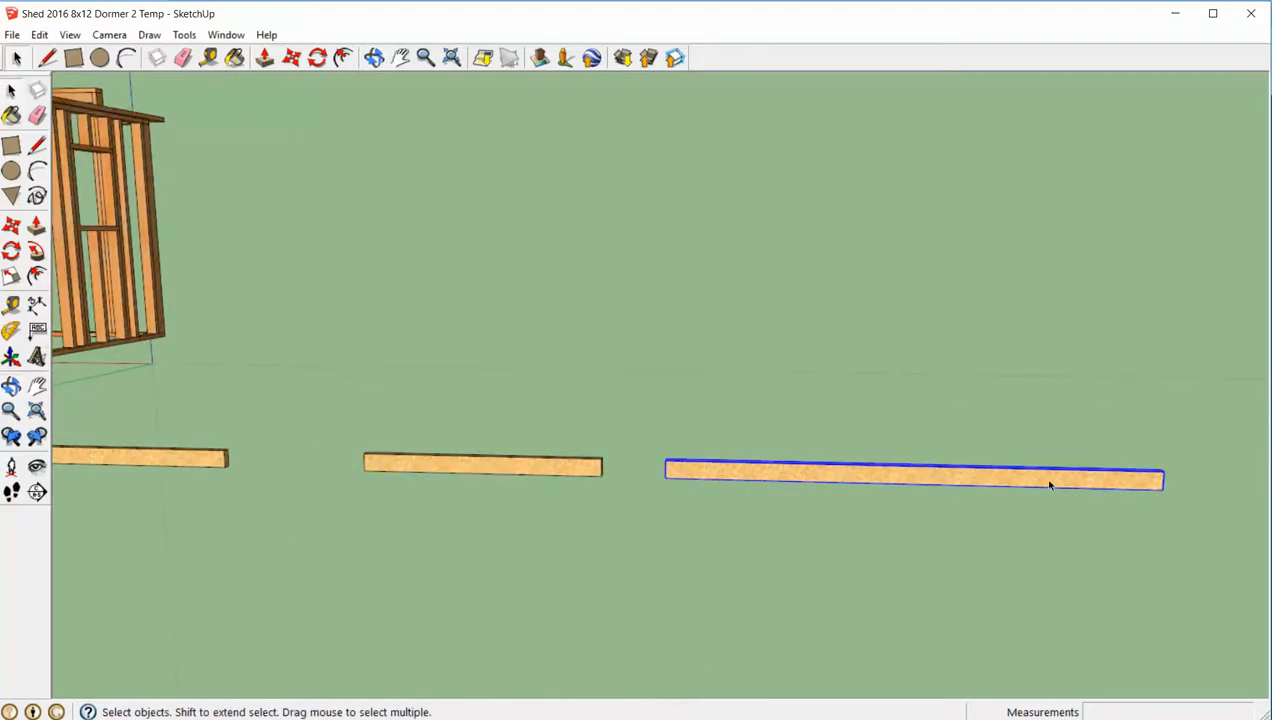
key("q")
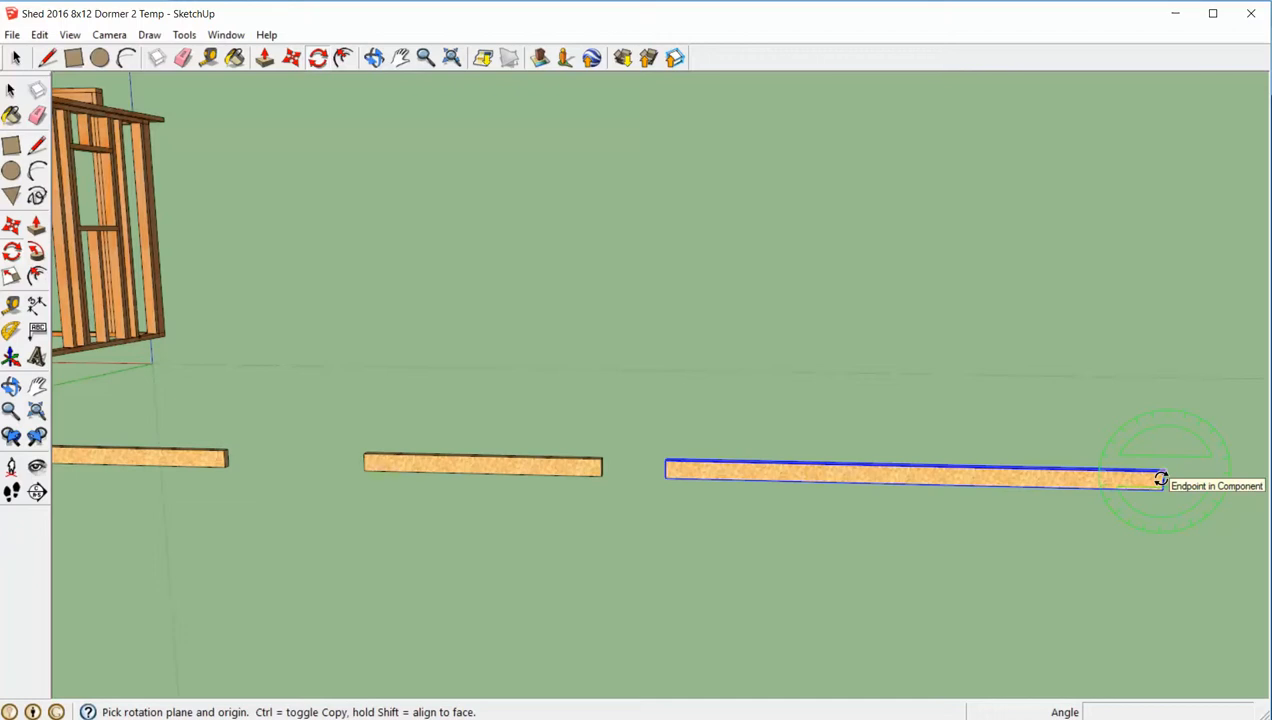
scroll(1160, 479, "up", 2)
left_click(1160, 479)
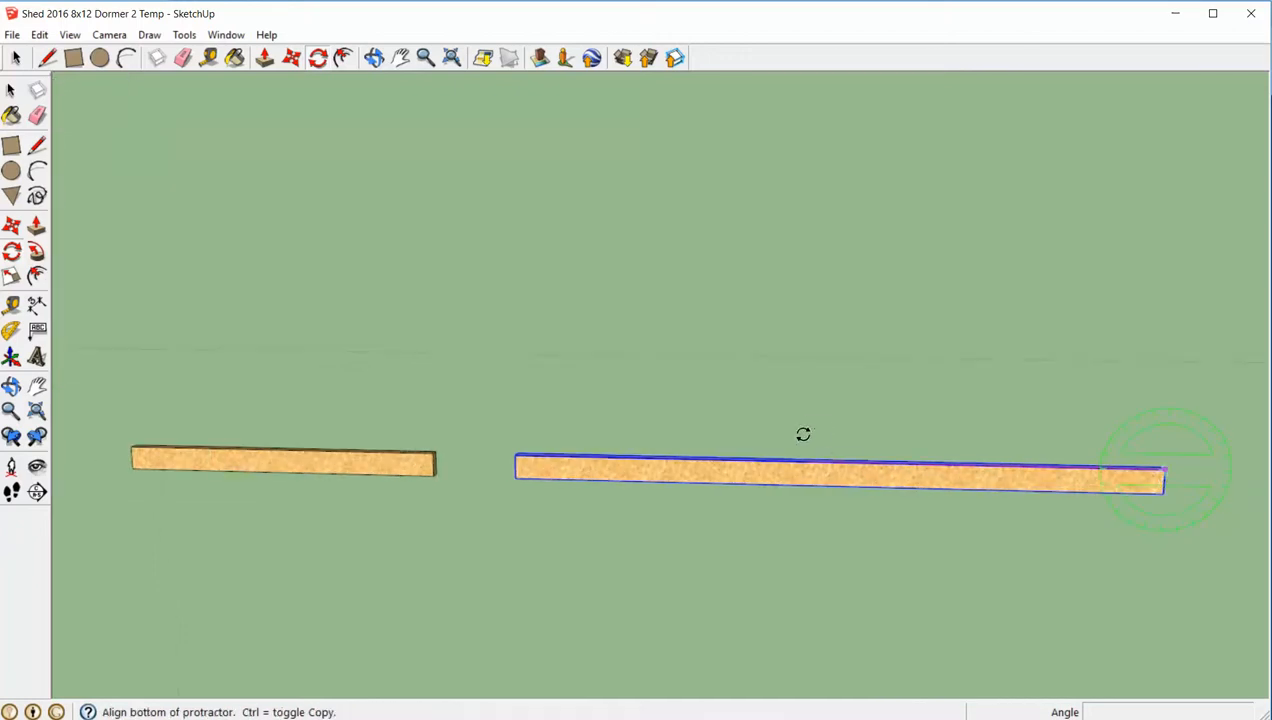
left_click(787, 461)
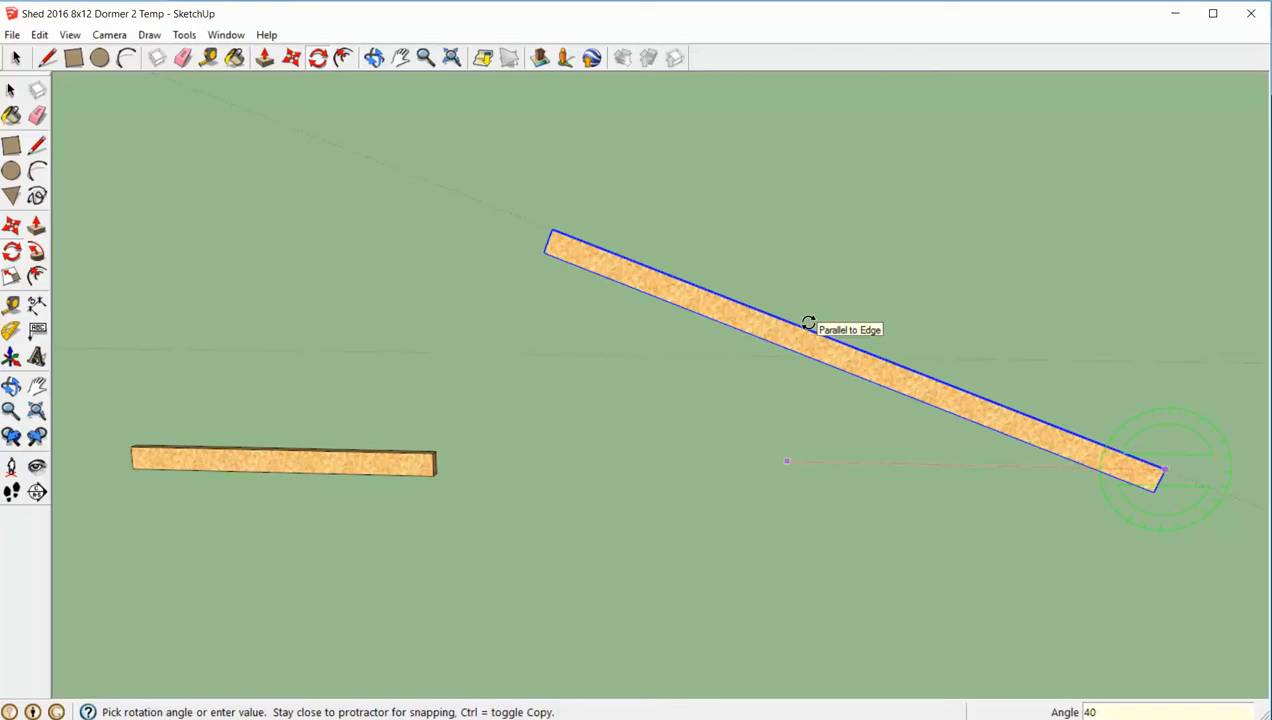
key("Return")
key("space")
scroll(800, 330, "down", 5)
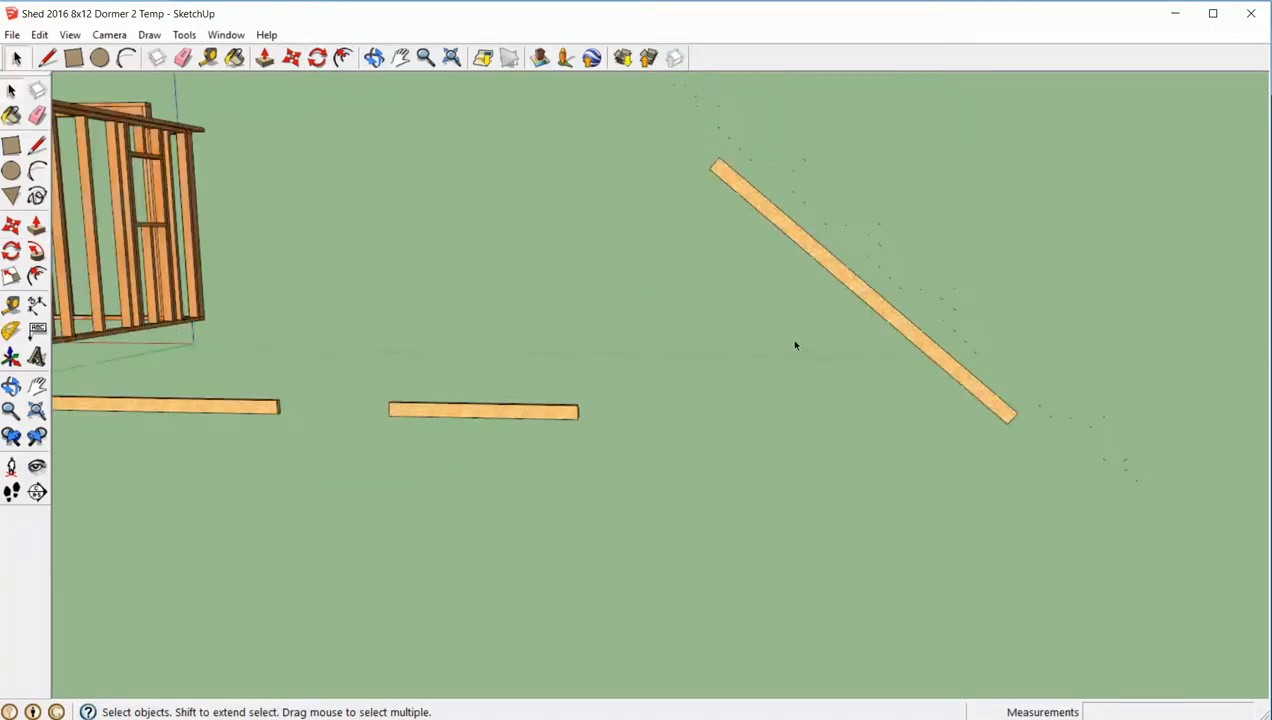
- Rotate the long board nearest the shed 17 degrees upward about the upper corner of its shed-side end
scroll(554, 443, "up", 2)
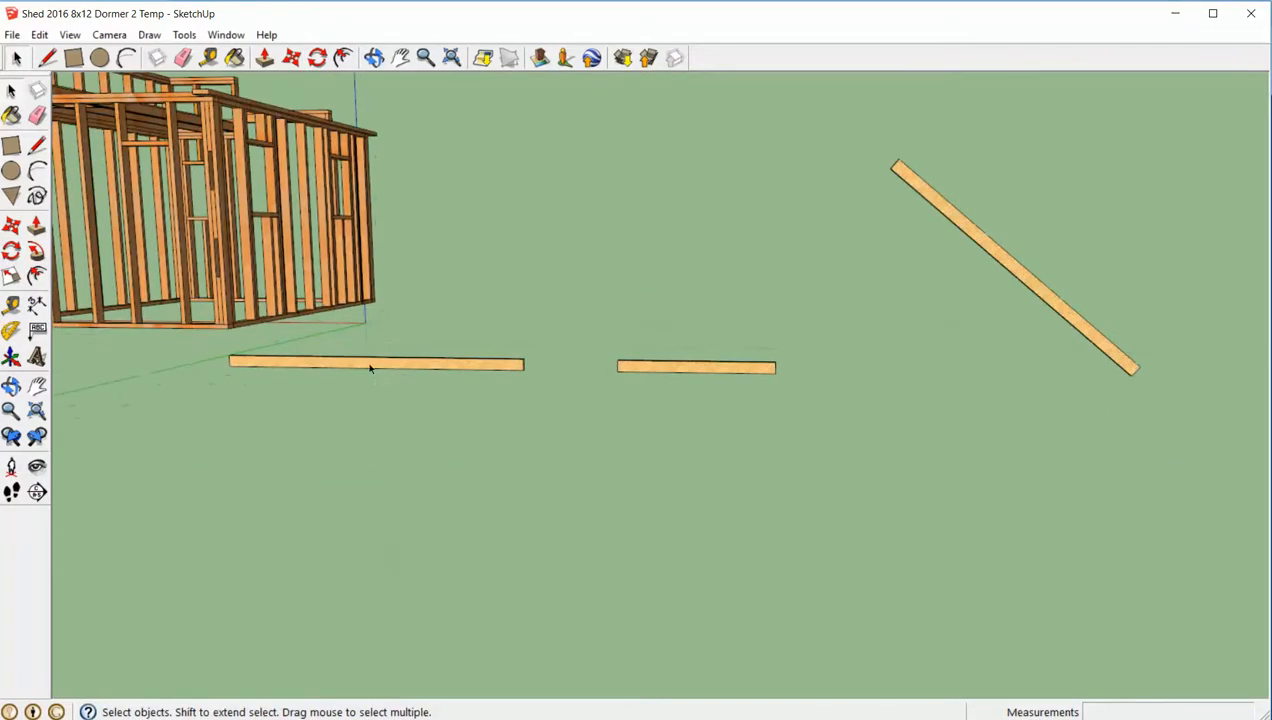
left_click(369, 368)
middle_click_drag(240, 350, 374, 378)
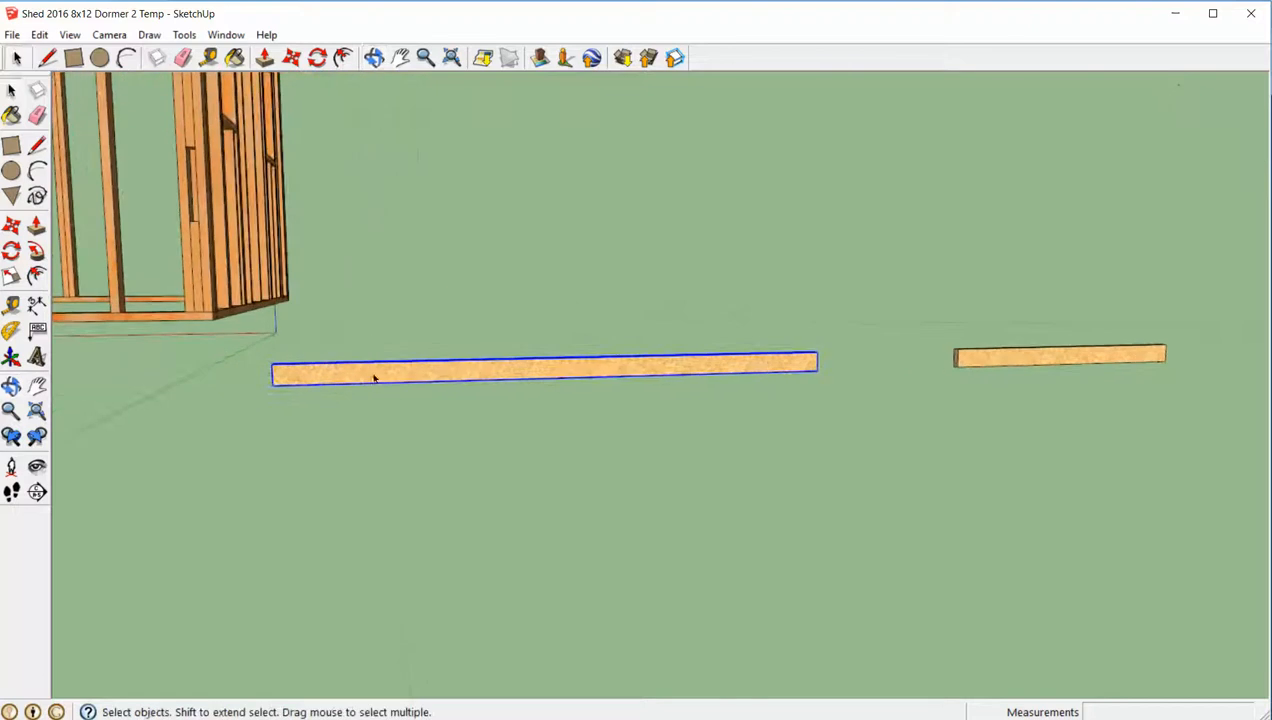
key("q")
left_click(273, 365)
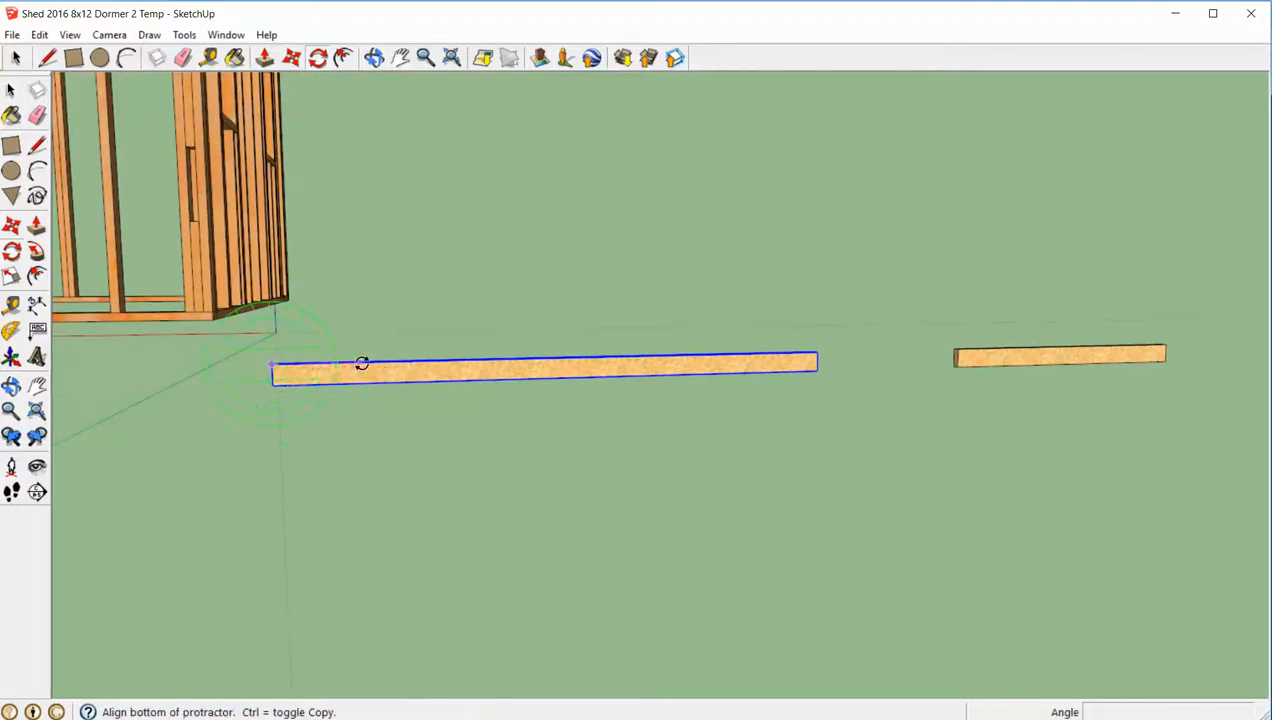
key("Escape")
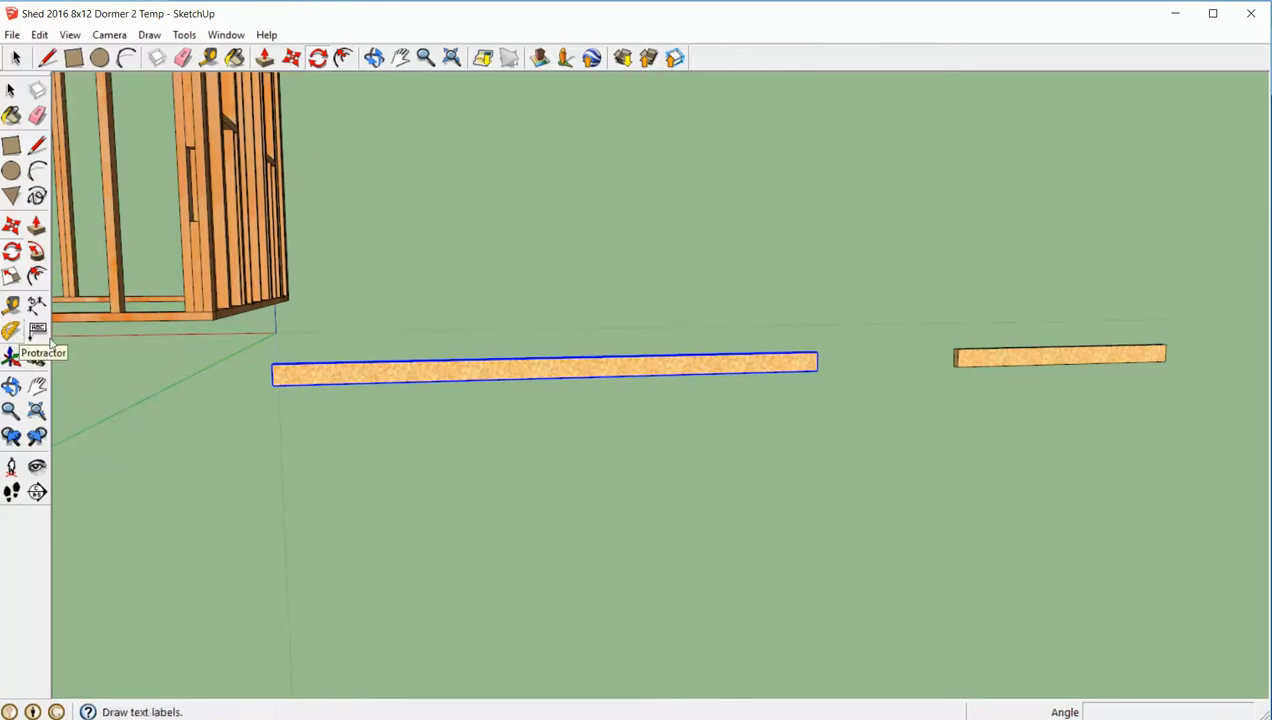
scroll(275, 370, "up", 1)
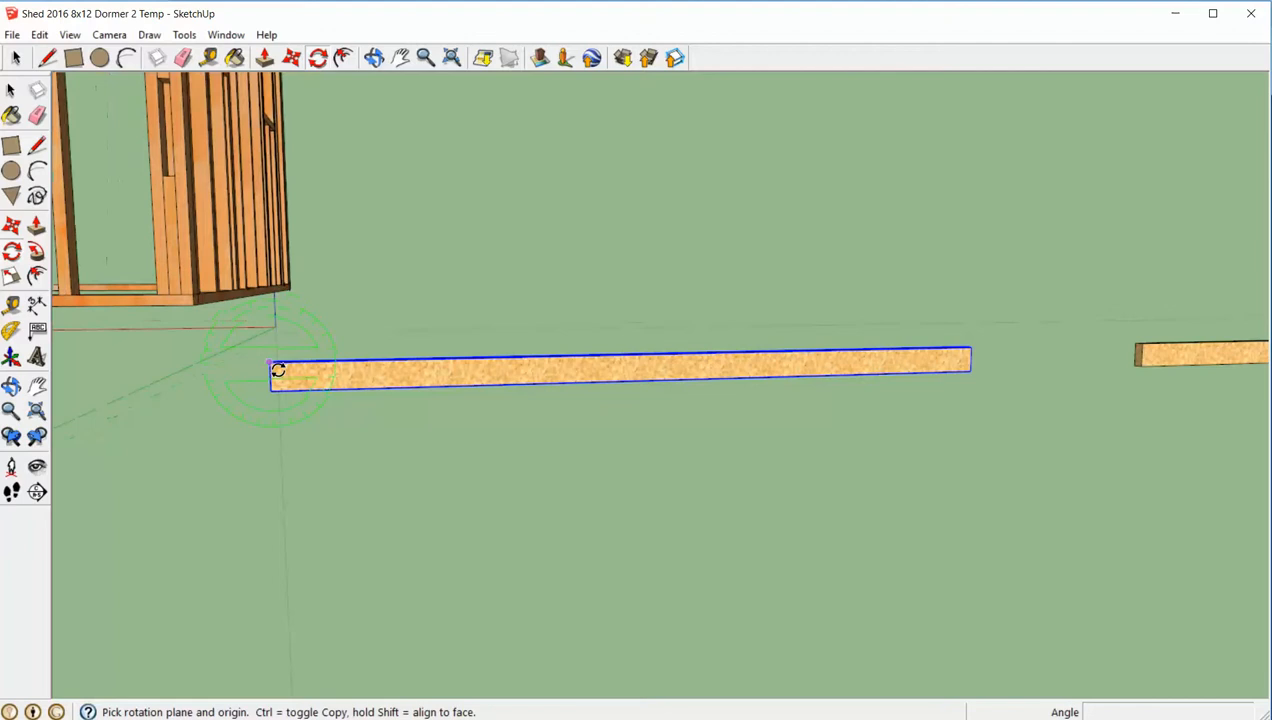
left_click(270, 362)
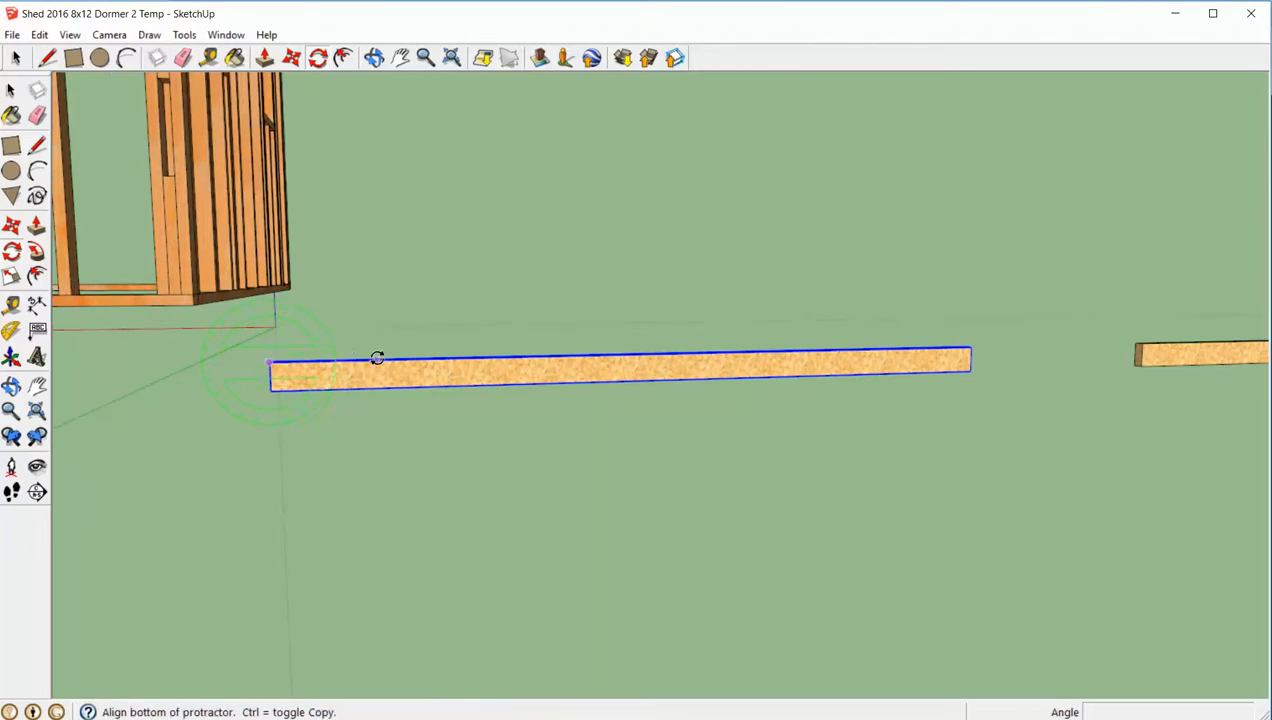
left_click(379, 359)
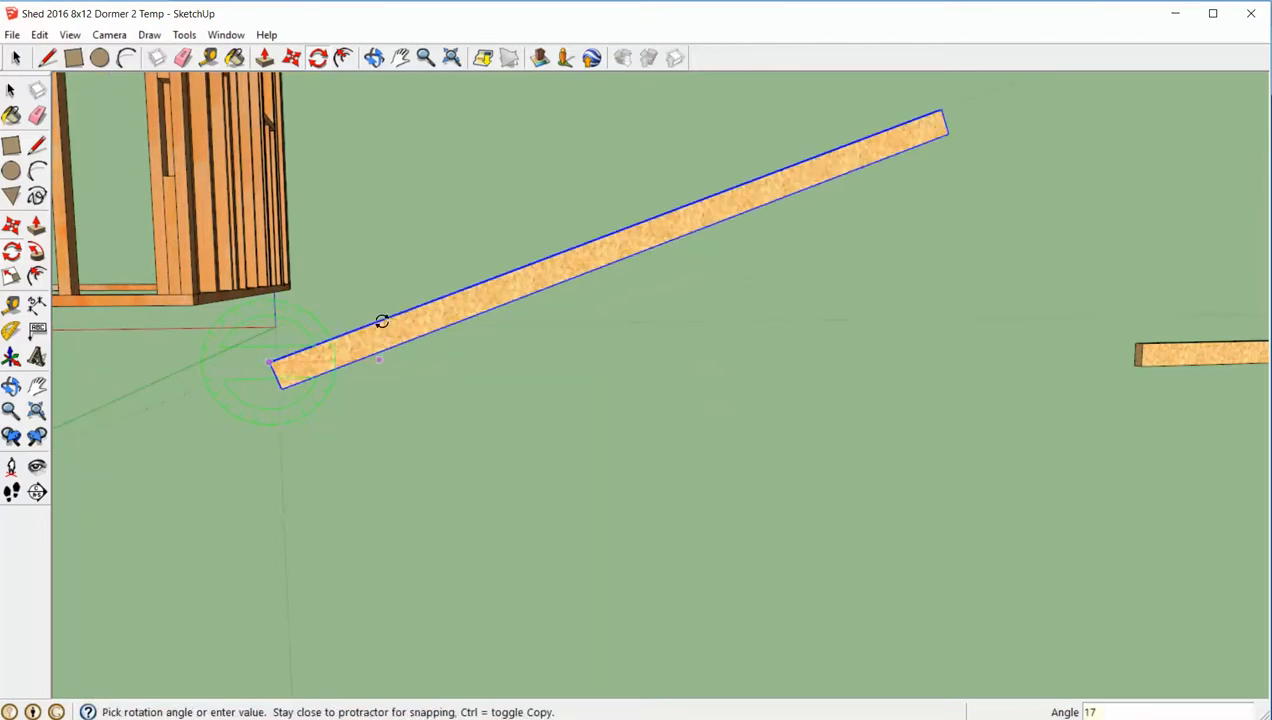
key("Return")
key("space")
left_click(554, 380)
scroll(554, 380, "down", 3)
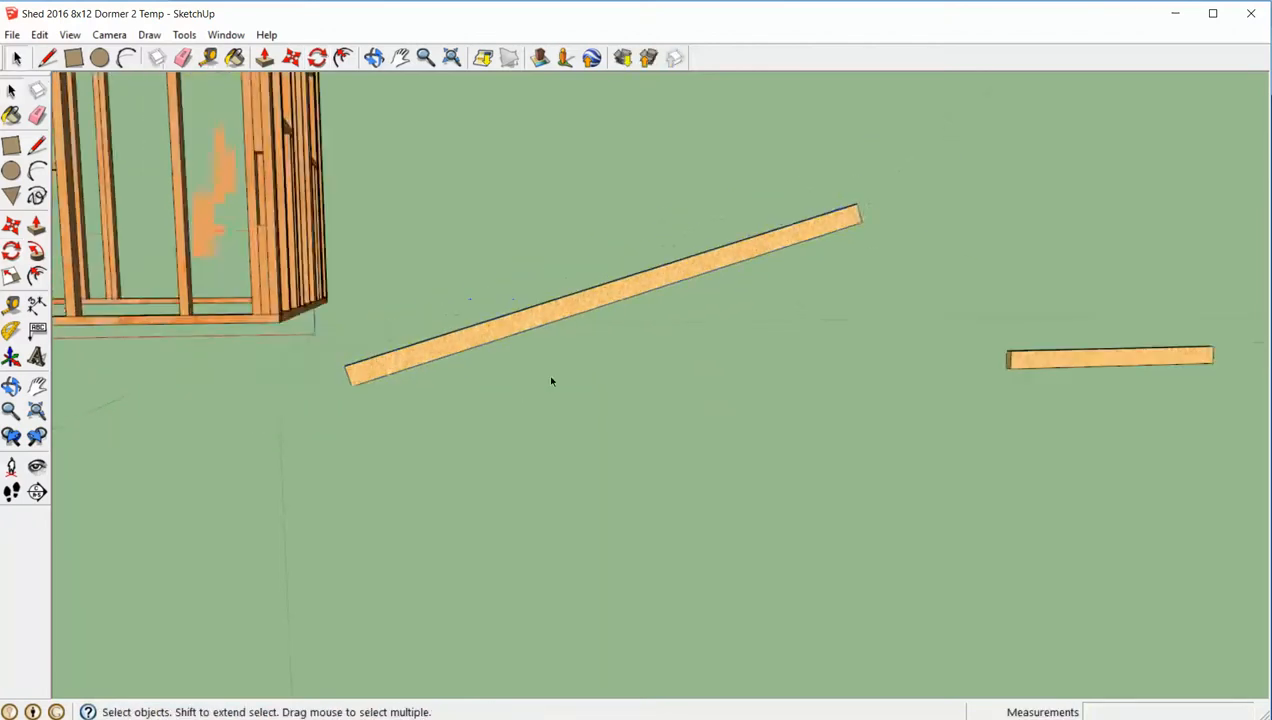
- Move the 17-degree rafter about 120 inches so the upper corner of its raised end meets the 40-degree rafter's peak corner
middle_click_drag(556, 380, 524, 425)
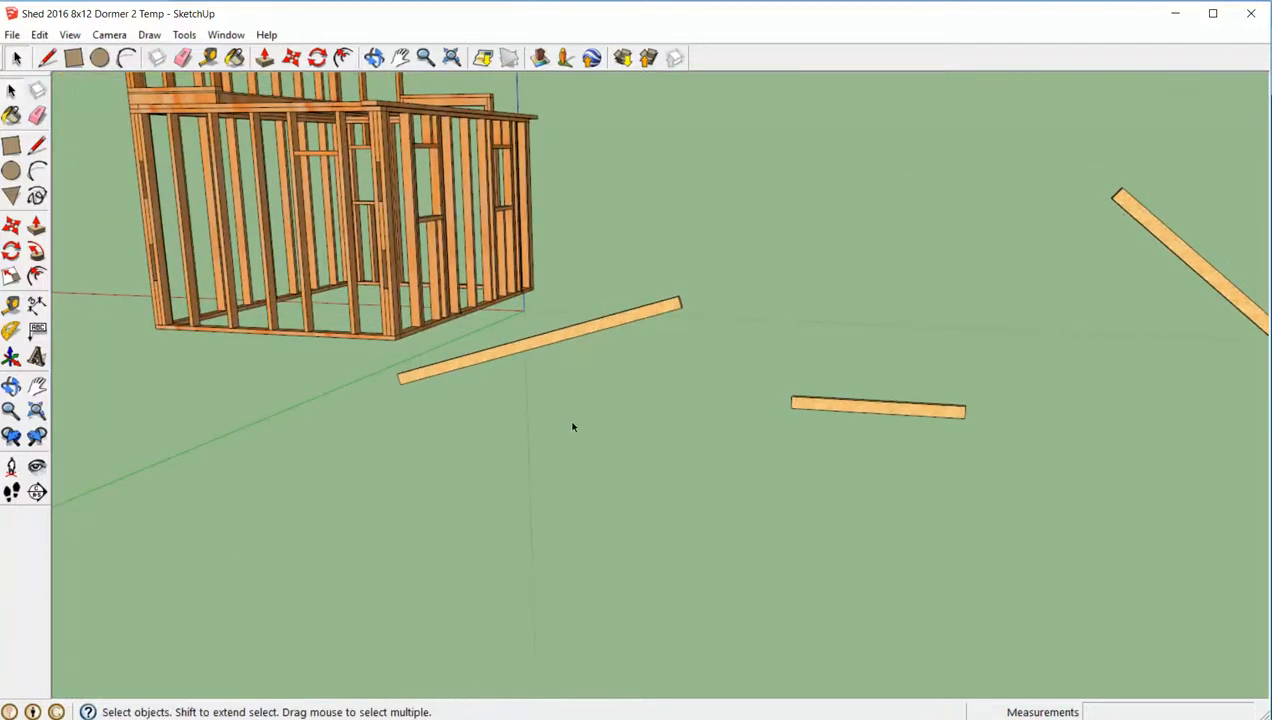
key("m")
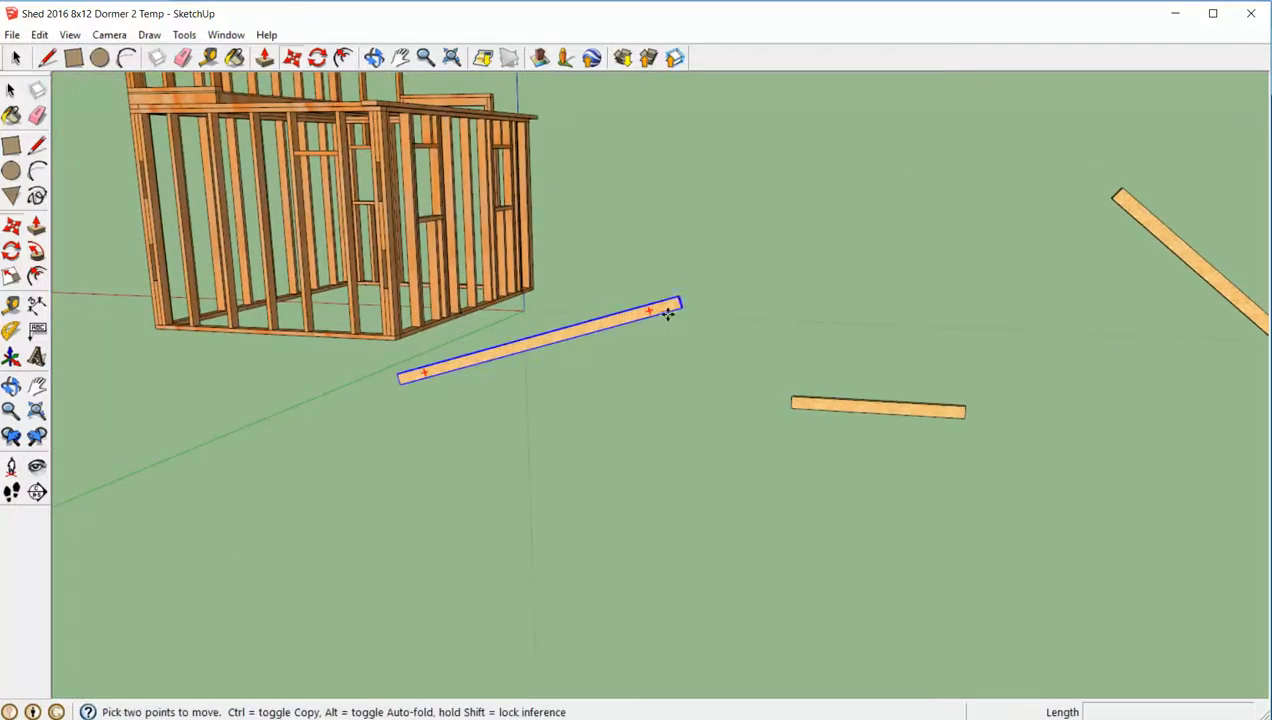
scroll(677, 305, "up", 3)
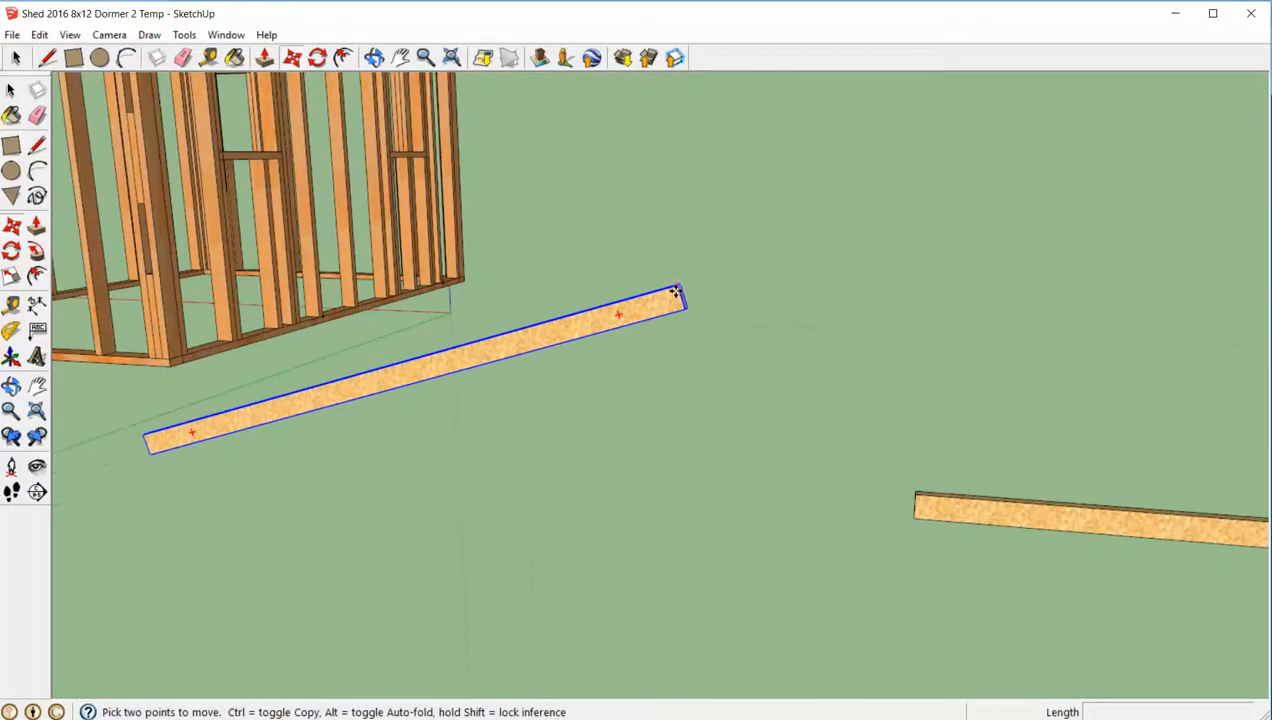
left_click(679, 300)
scroll(677, 300, "down", 5)
scroll(1005, 233, "up", 5)
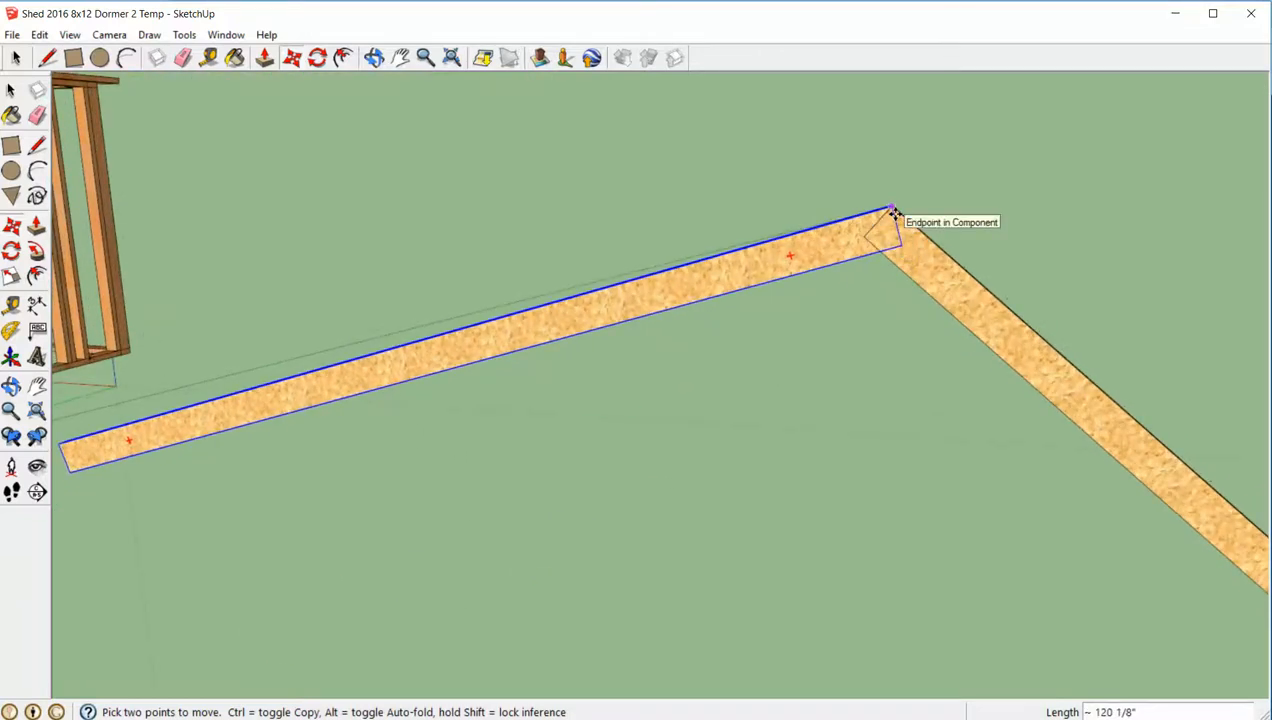
left_click(893, 212)
key("space")
scroll(970, 215, "down", 3)
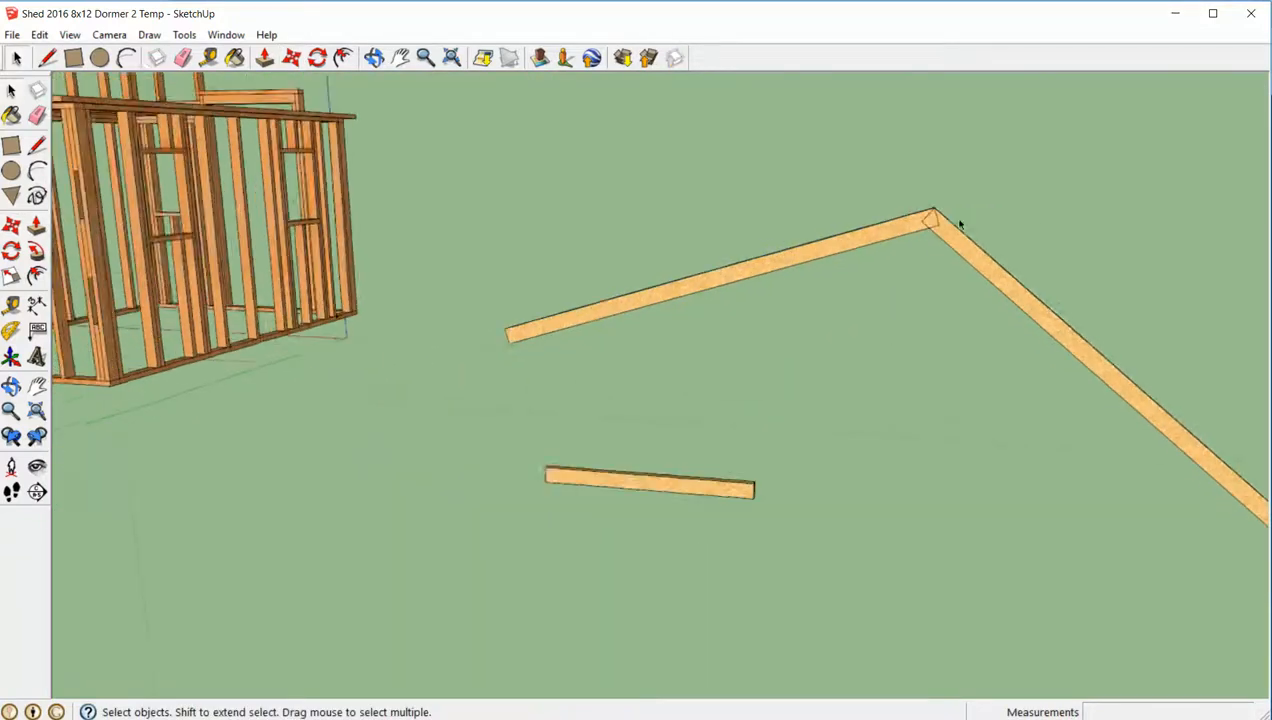
- Make a copy of the short Bottom Cord board rotated 90 degrees to stand vertically at its end away from the shed
middle_click_drag(958, 224, 864, 285)
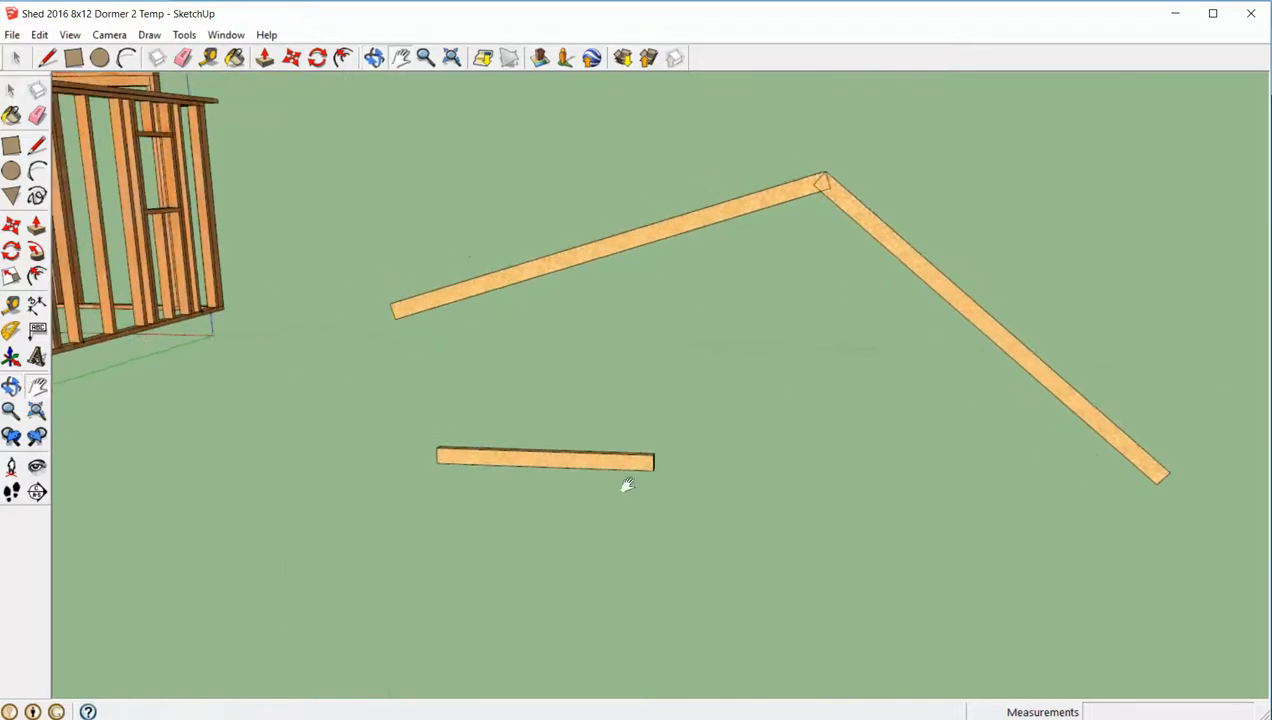
key("space")
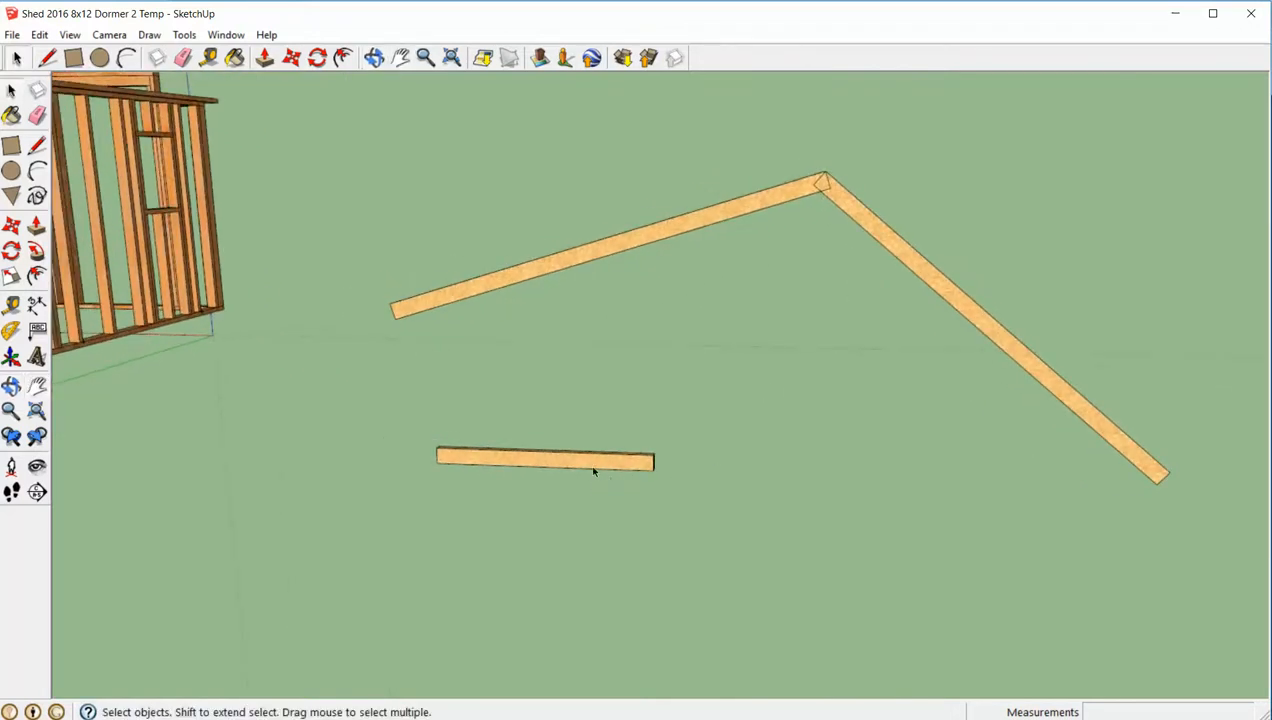
left_click(593, 470)
key("q")
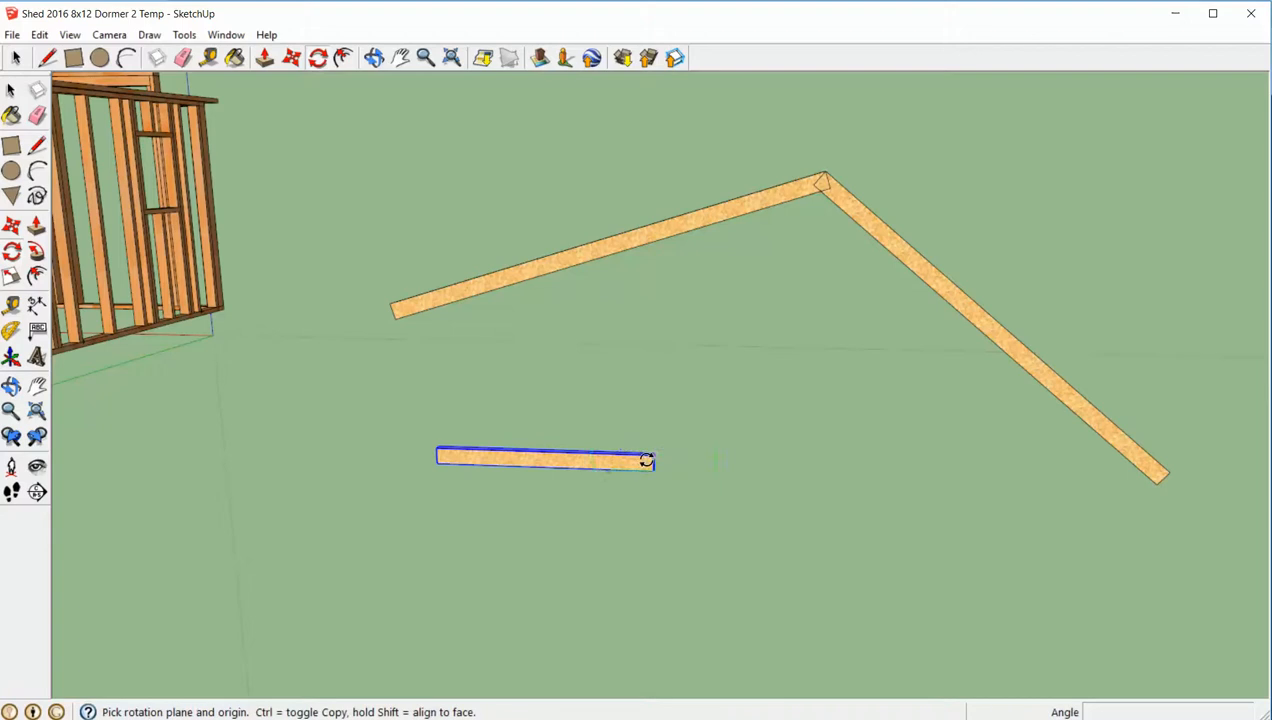
left_click(648, 462)
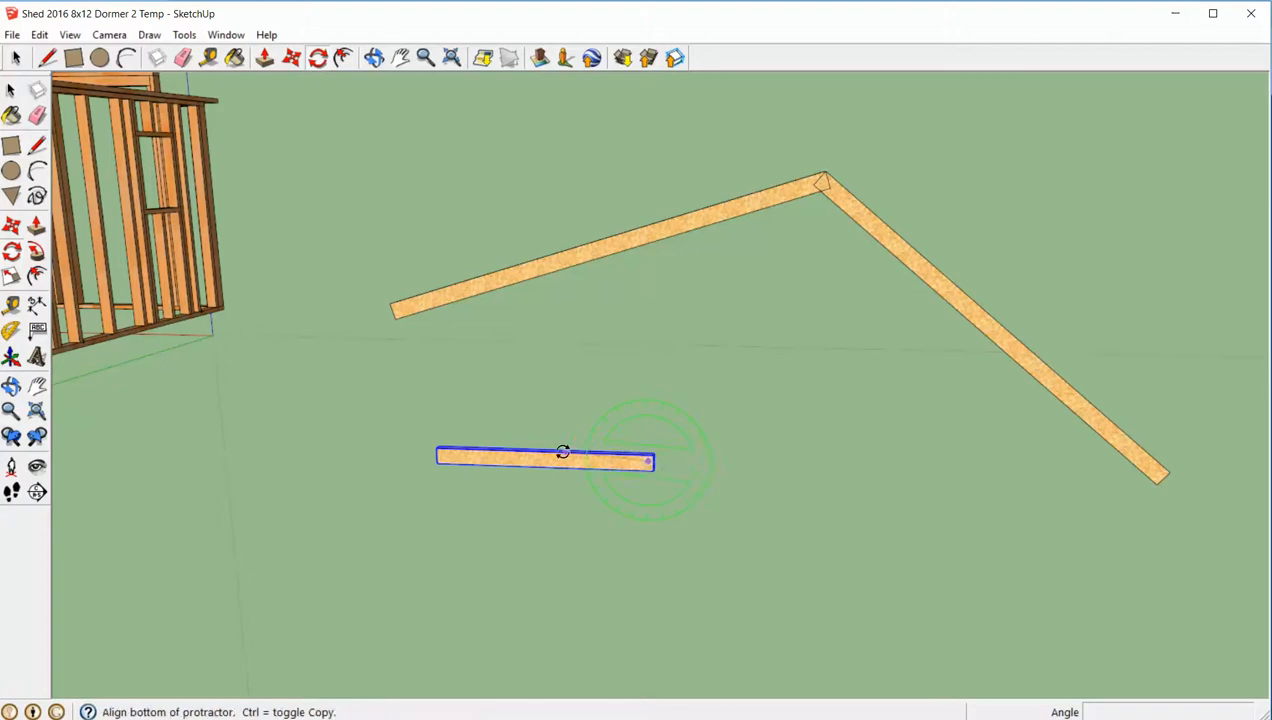
left_click(521, 461)
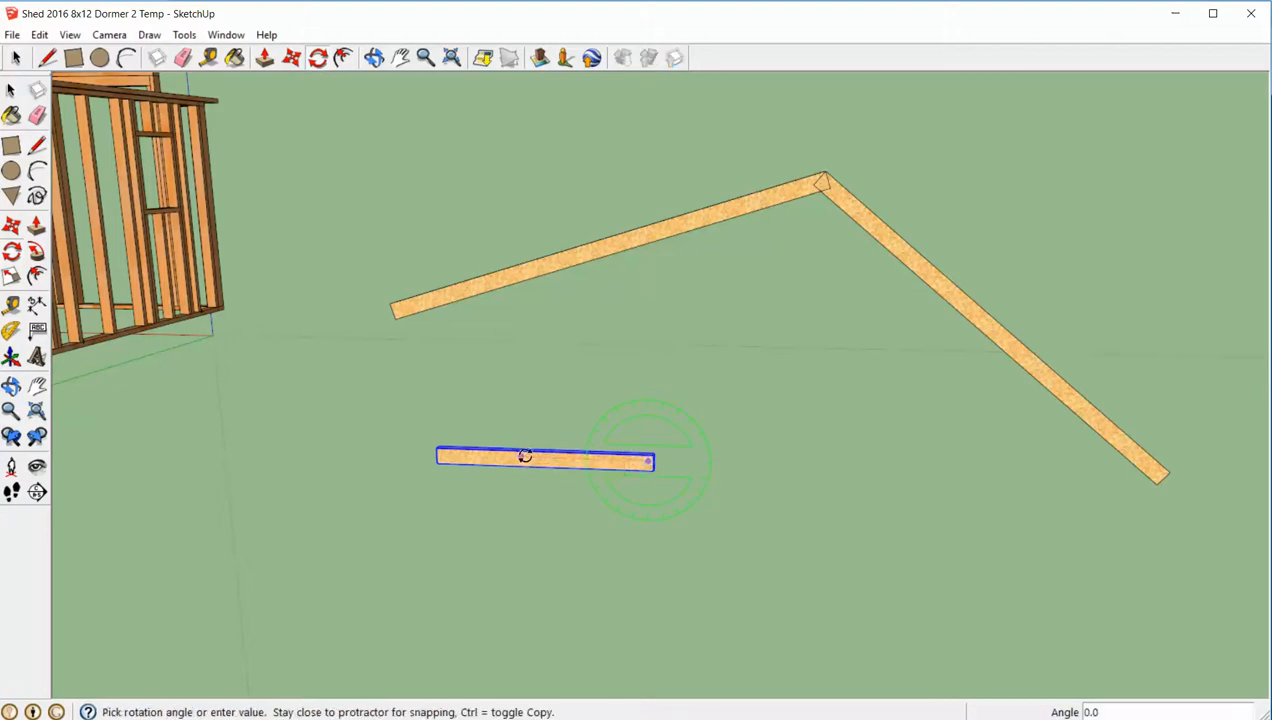
key("ctrl")
left_click(654, 397)
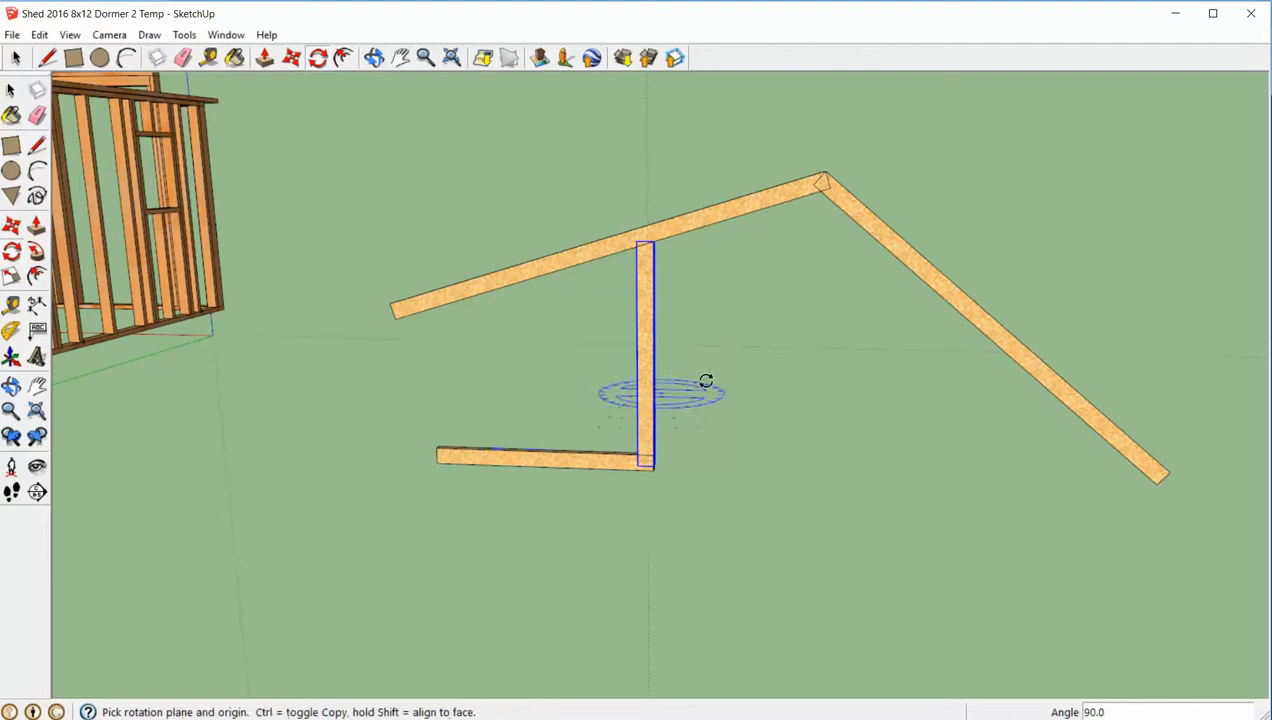
key("space")
left_click(683, 388)
- Move the vertical board so its top corner meets the peak where the two rafters join
left_click(648, 390)
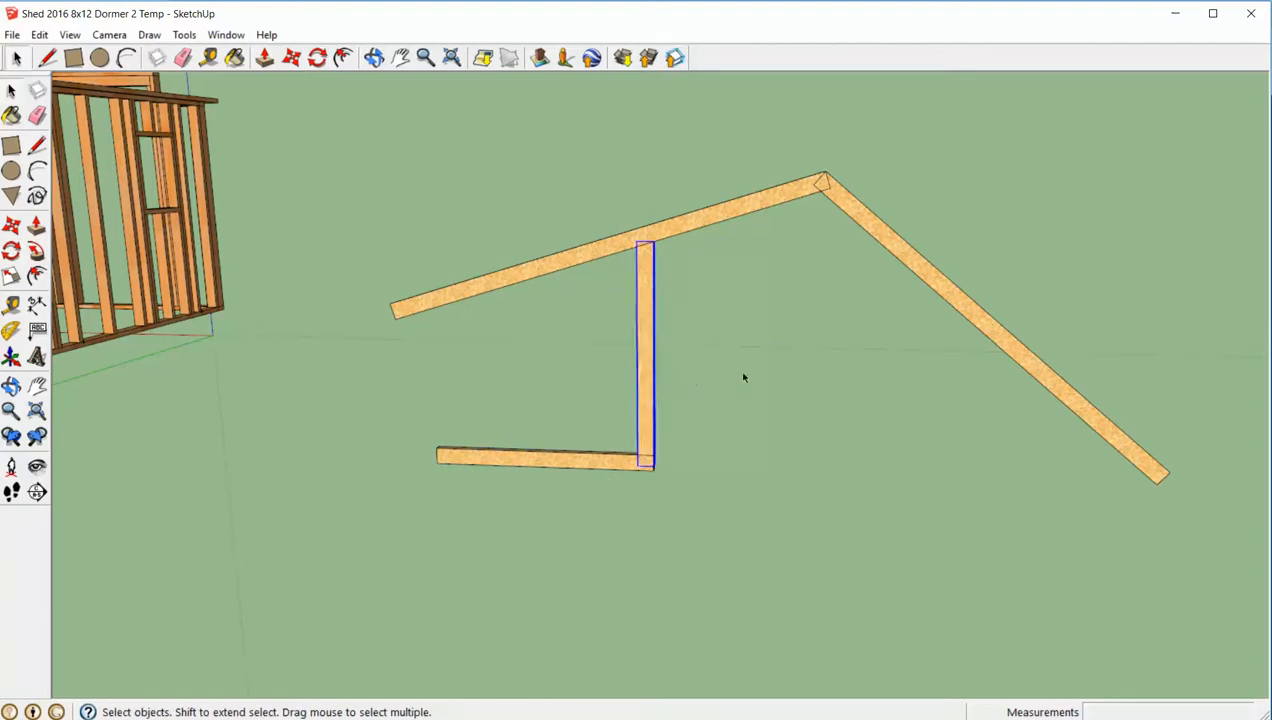
middle_click_drag(744, 375, 645, 321)
key("m")
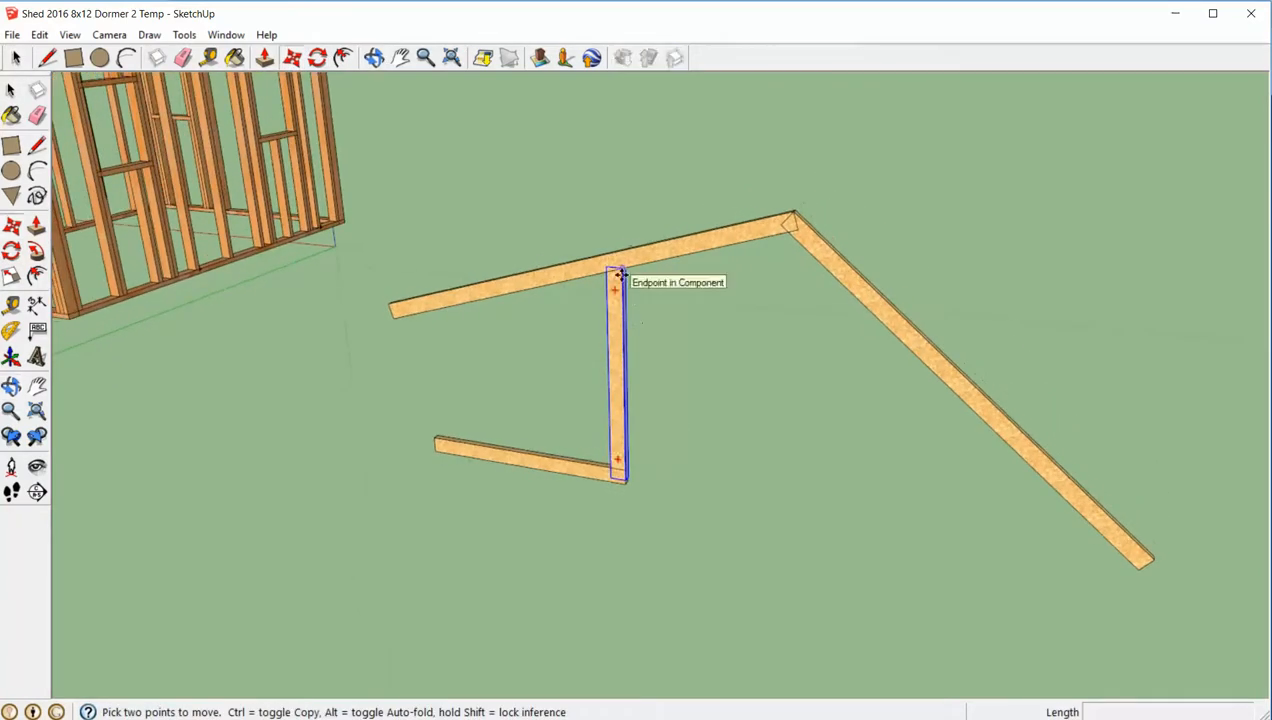
left_click(617, 281)
left_click(789, 215)
scroll(860, 133, "up", 8)
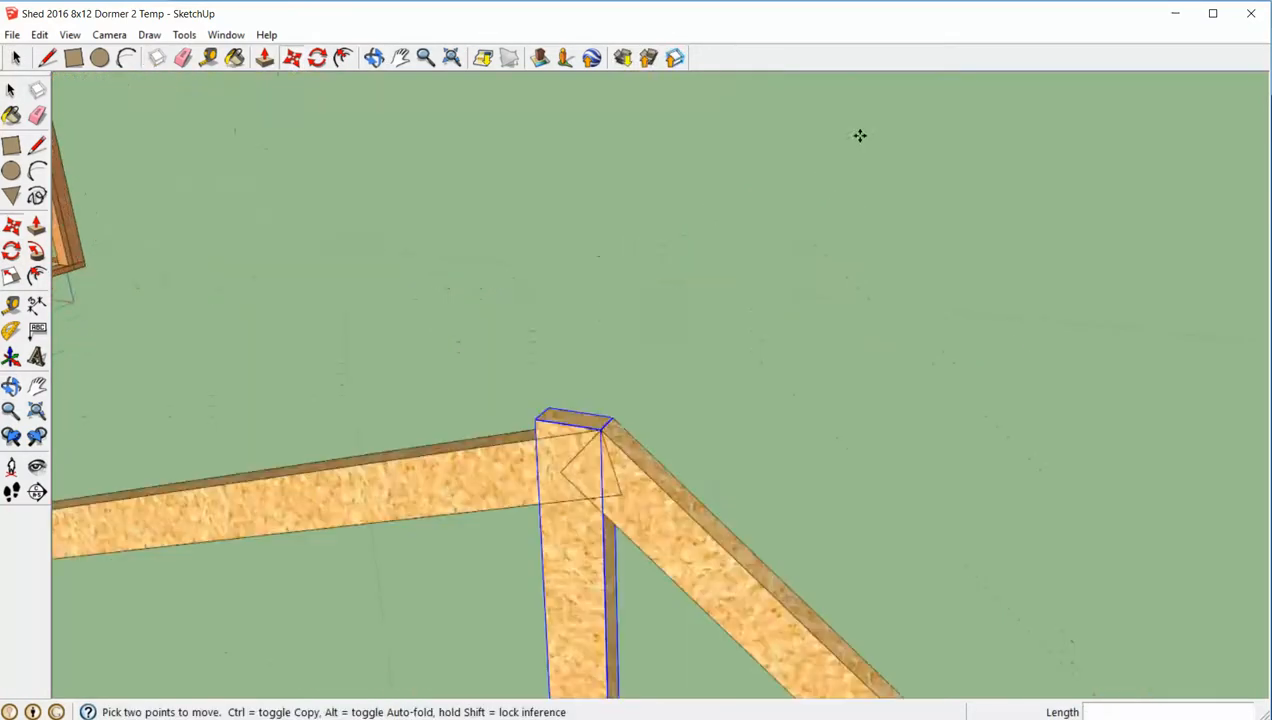
- Draw a vertical cut line about 4 9/16" long on the 40-degree rafter's face, from its peak corner to its lower edge
middle_click_drag(860, 133, 862, 338)
key("space")
left_click(885, 245)
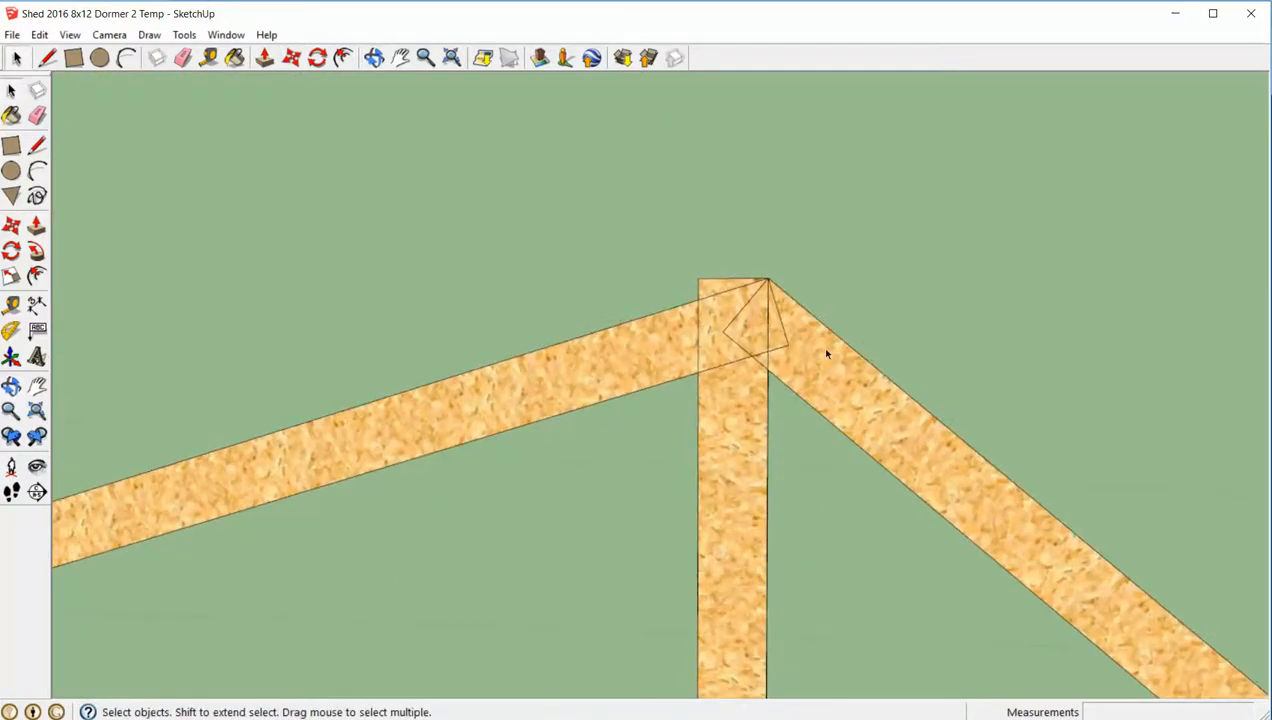
double_click(825, 350)
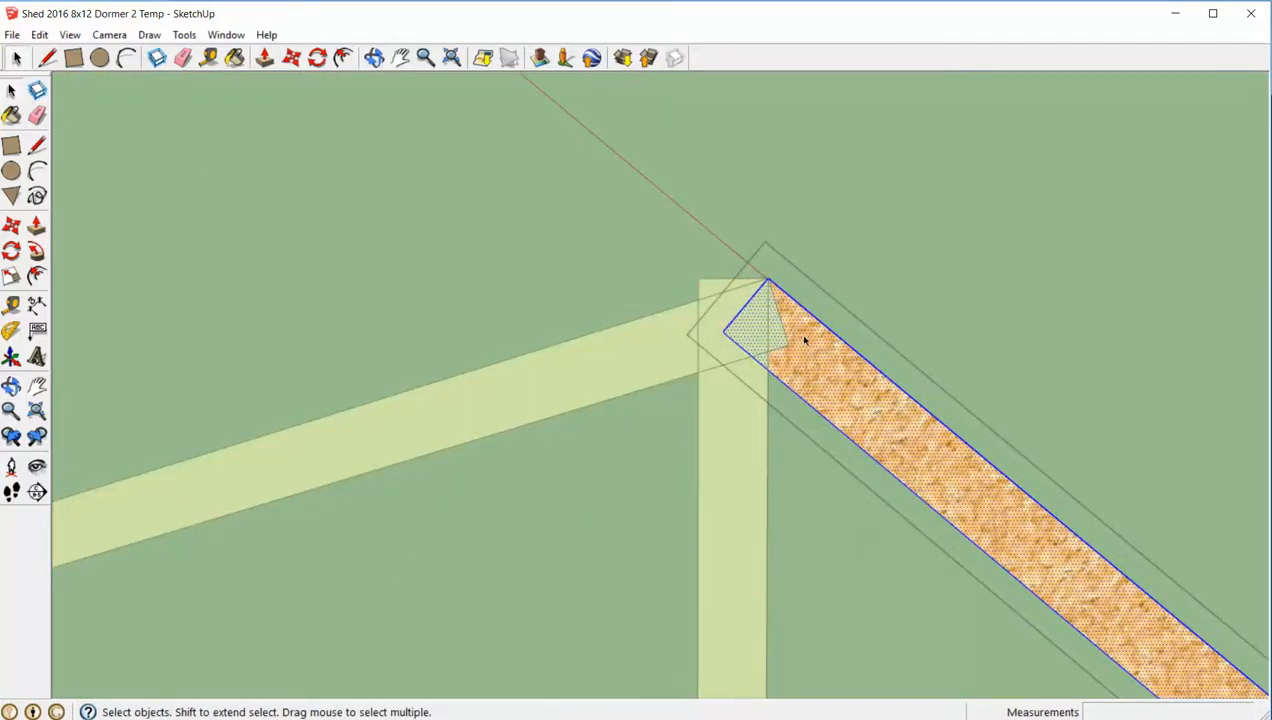
key("l")
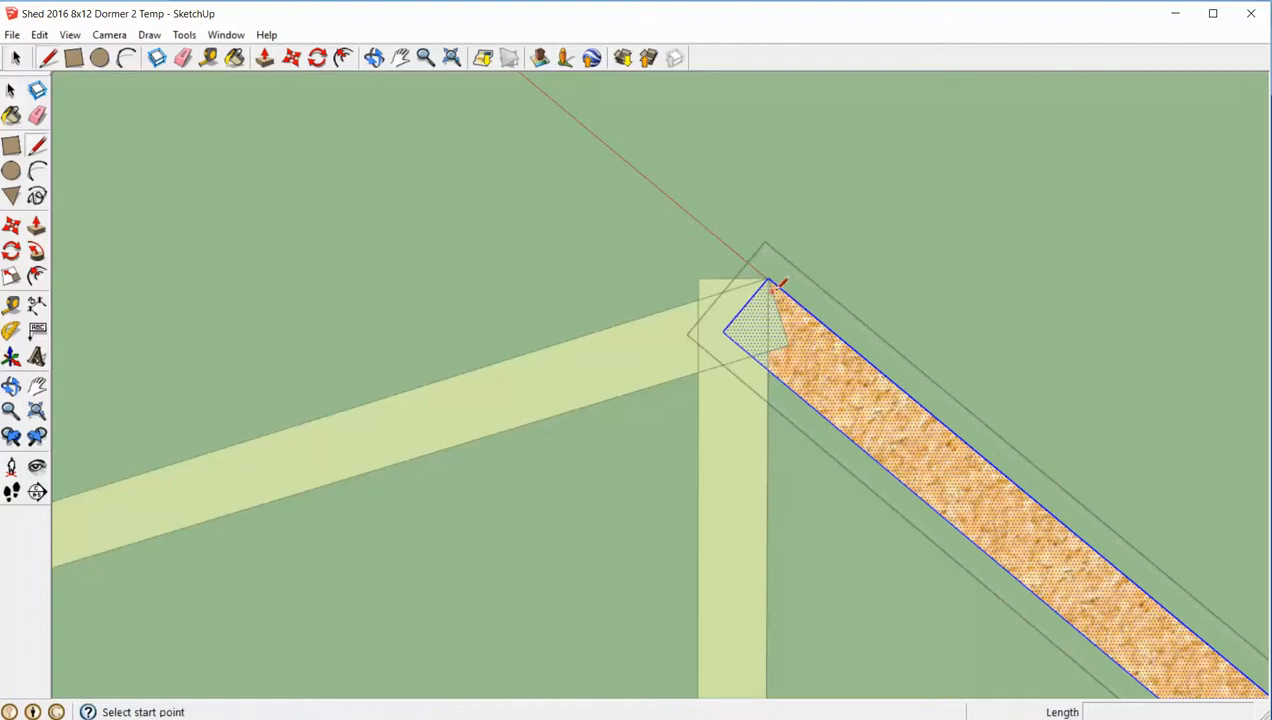
left_click(767, 280)
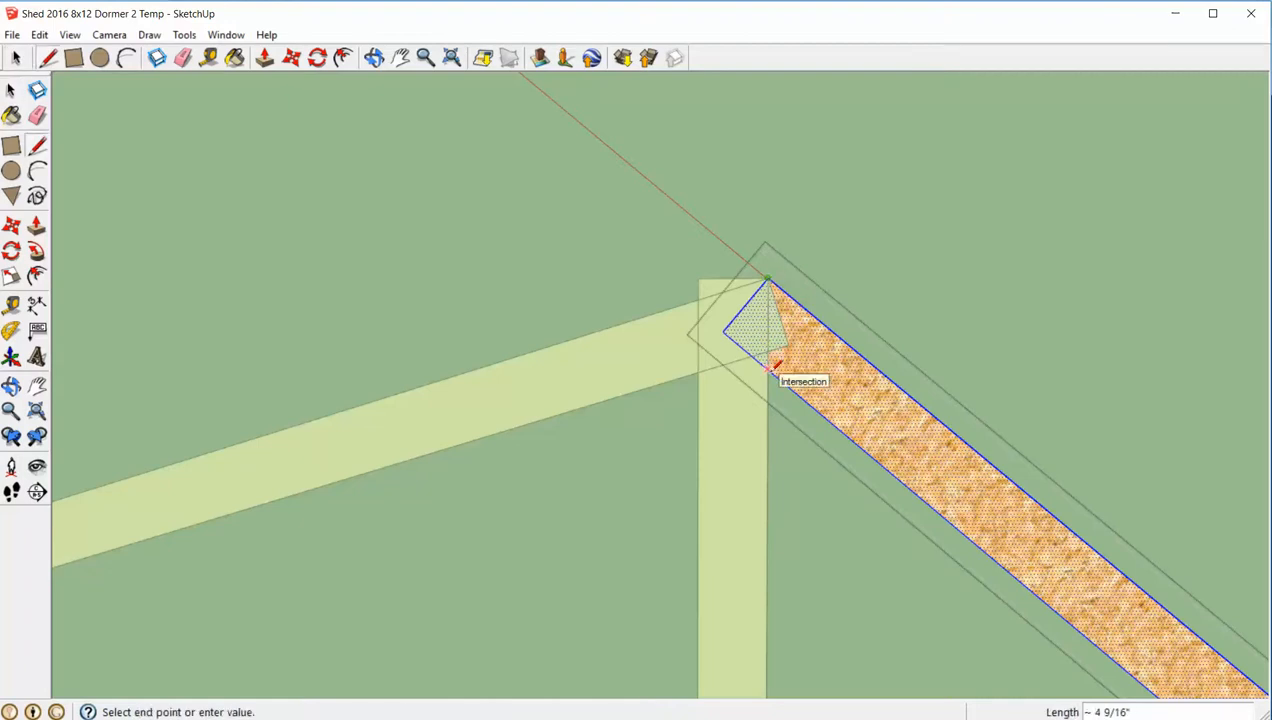
left_click(775, 363)
key("space")
left_click(889, 304)
middle_click_drag(889, 304, 860, 352)
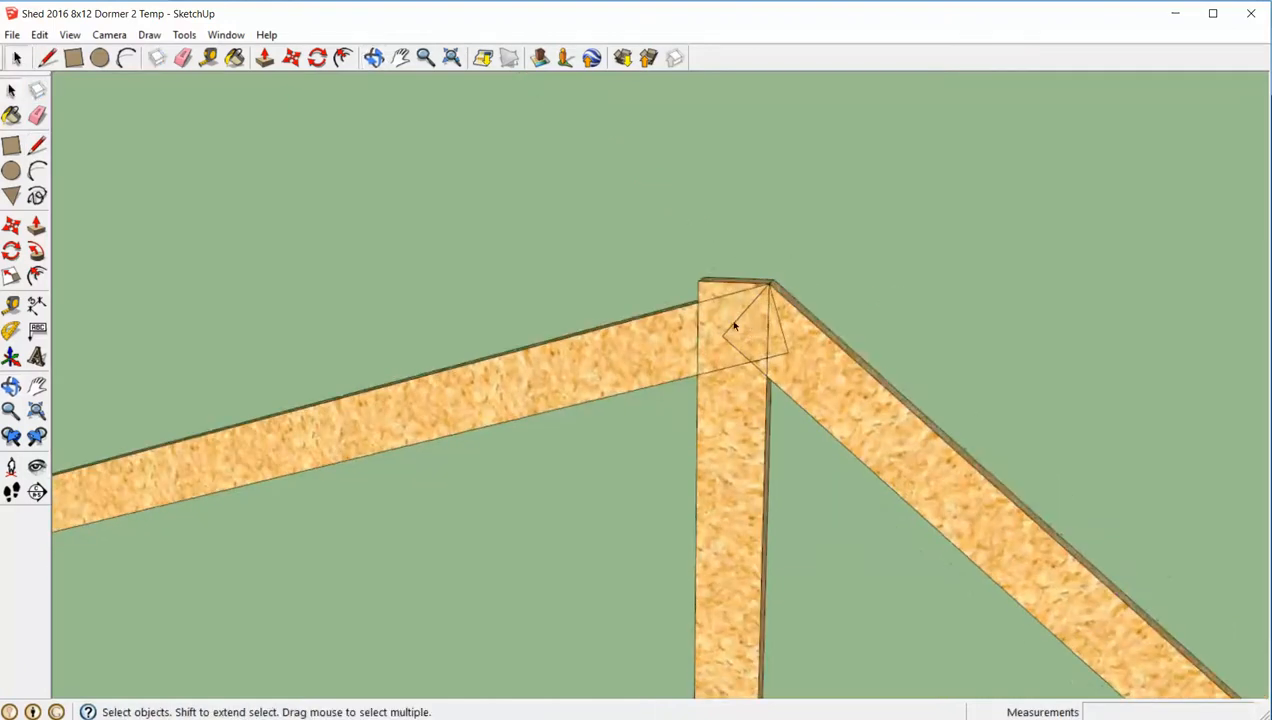
- Push the triangle beyond the cut line 1 1/2" through the 40-degree rafter to trim its peak end plumb
double_click(733, 327)
double_click(795, 357)
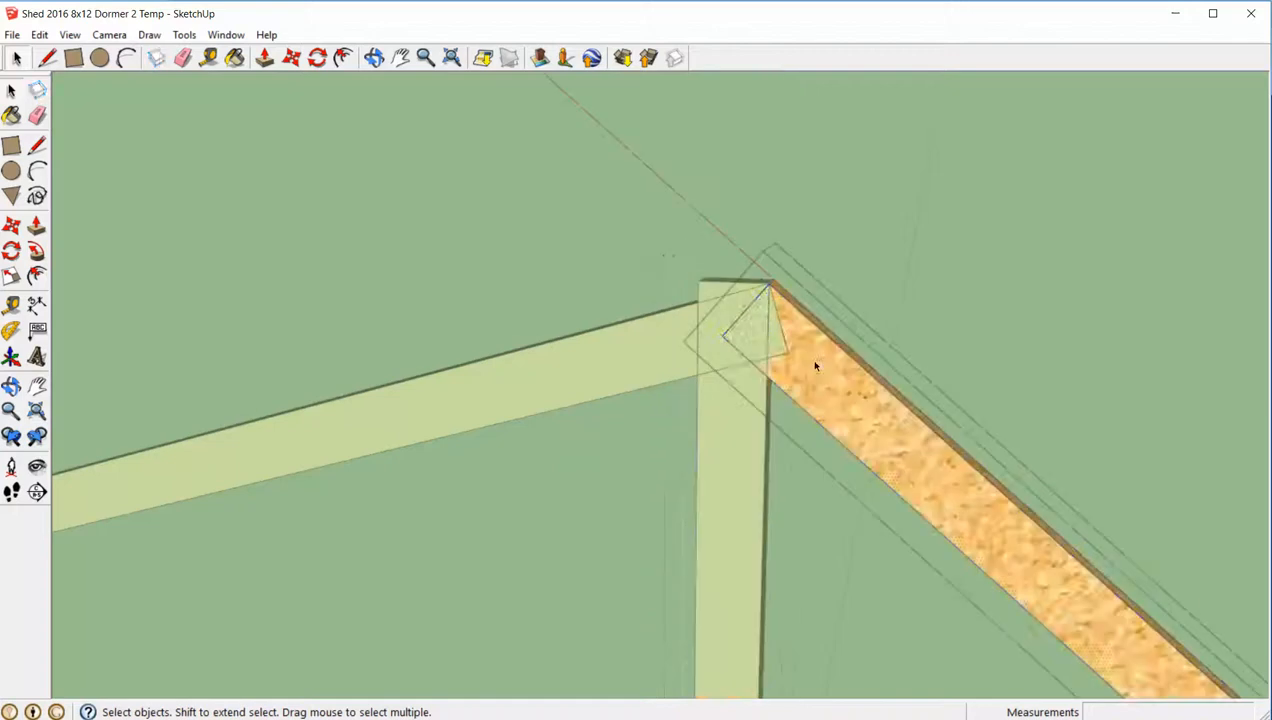
left_click(746, 340)
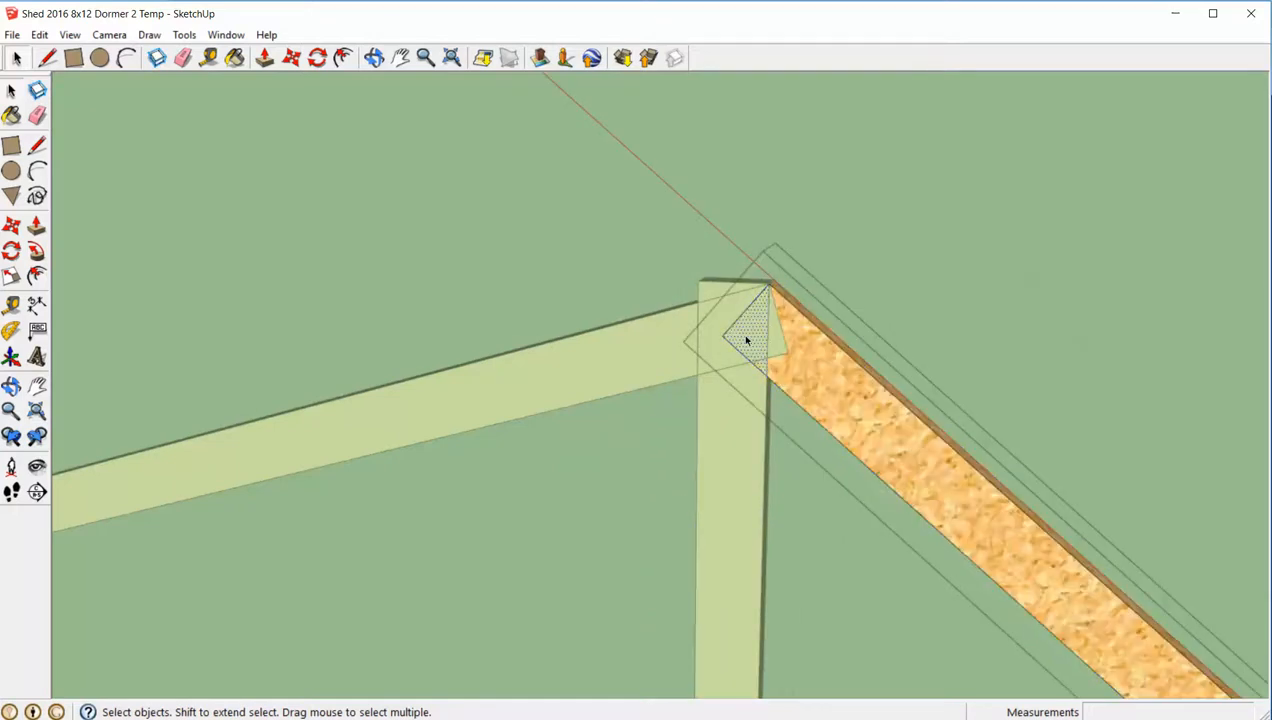
key("p")
left_click(746, 340)
left_click(761, 332)
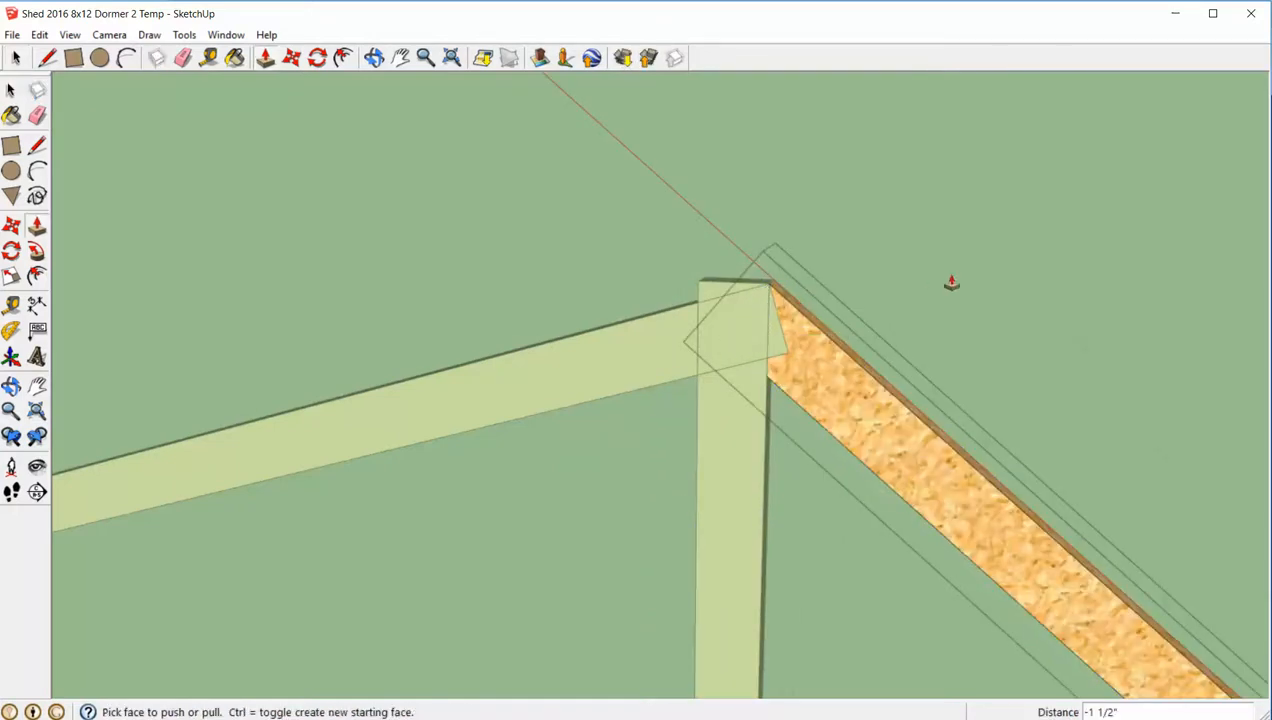
key("space")
left_click(951, 280)
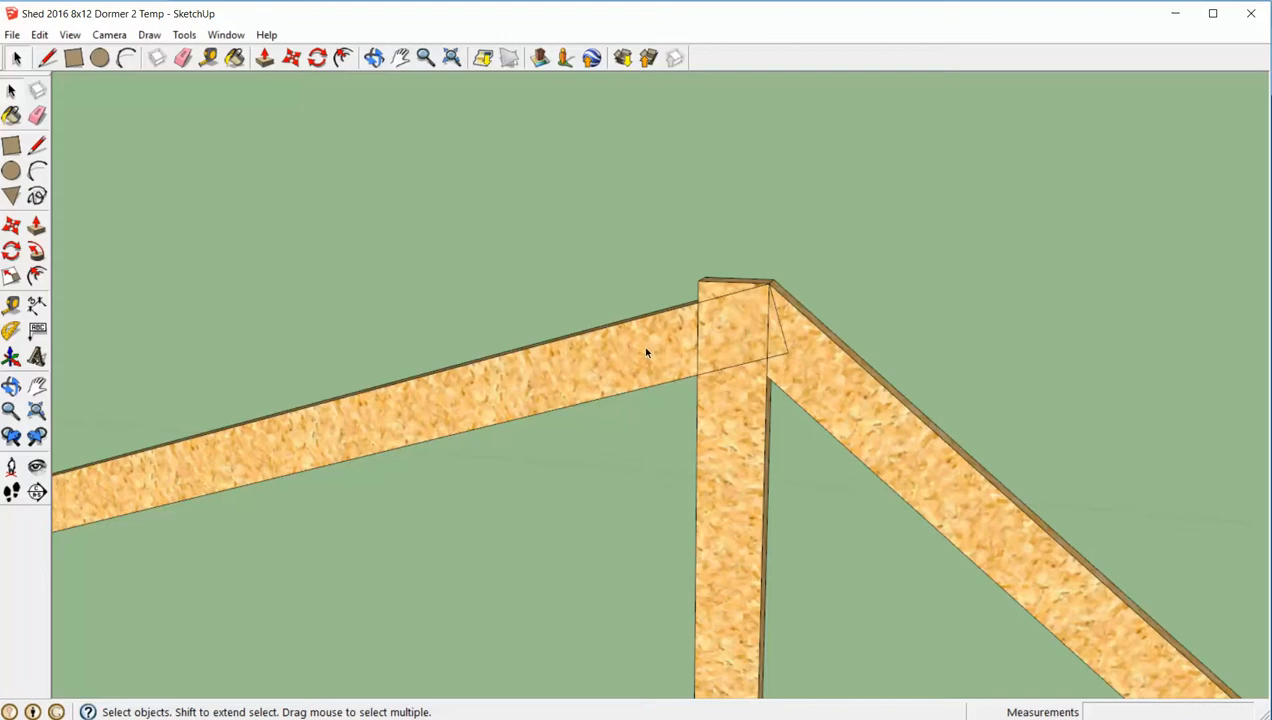
- Draw a vertical cut line about 3 11/16" long on the 17-degree rafter's face, from the peak corner to its lower edge
double_click(646, 352)
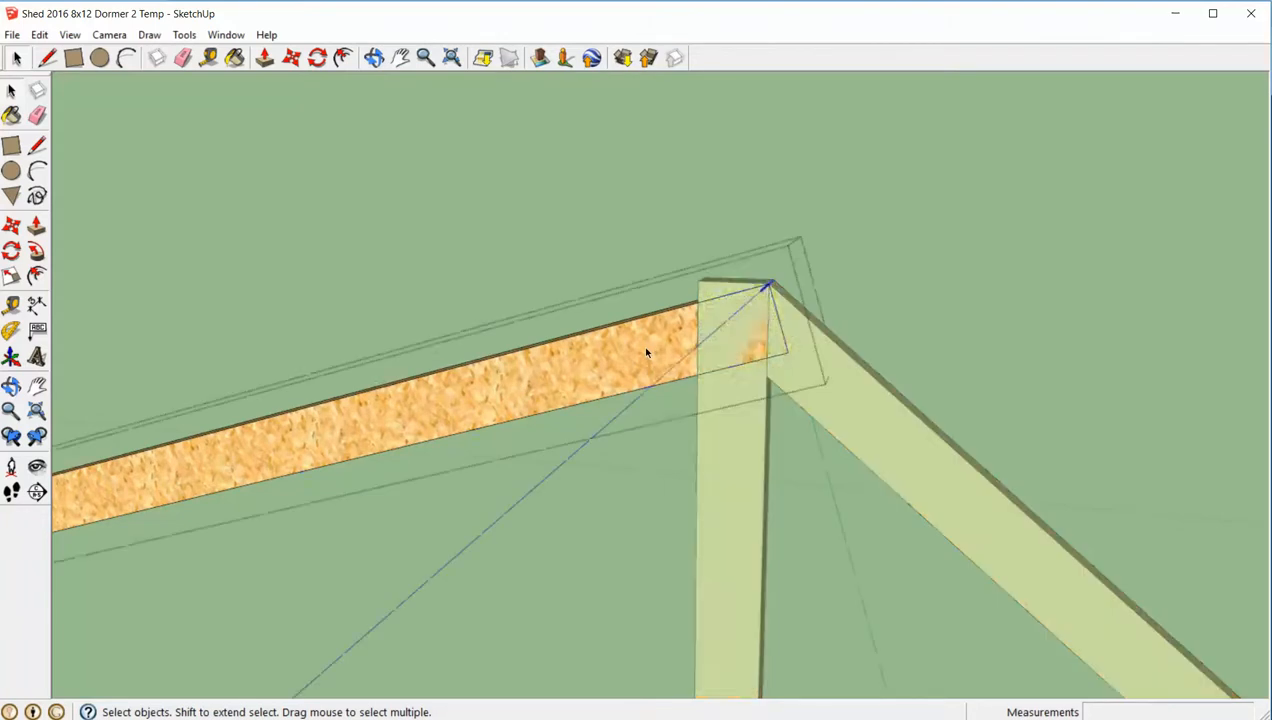
double_click(646, 352)
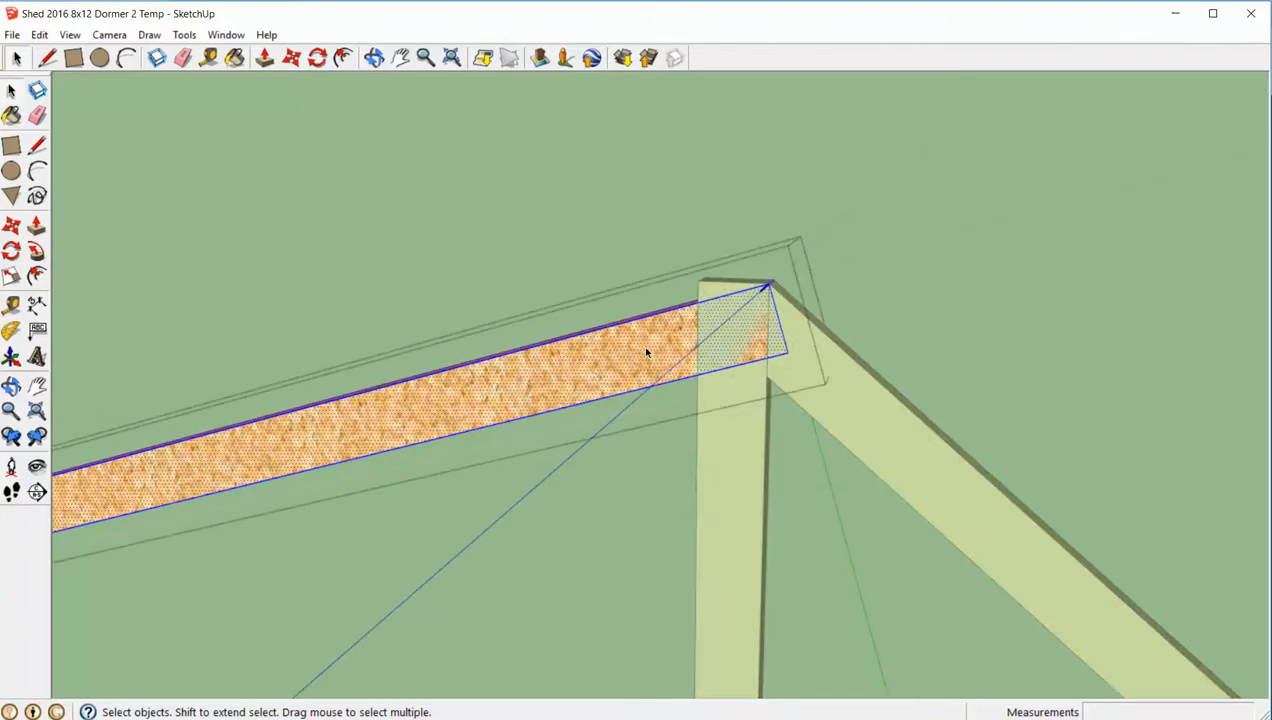
key("l")
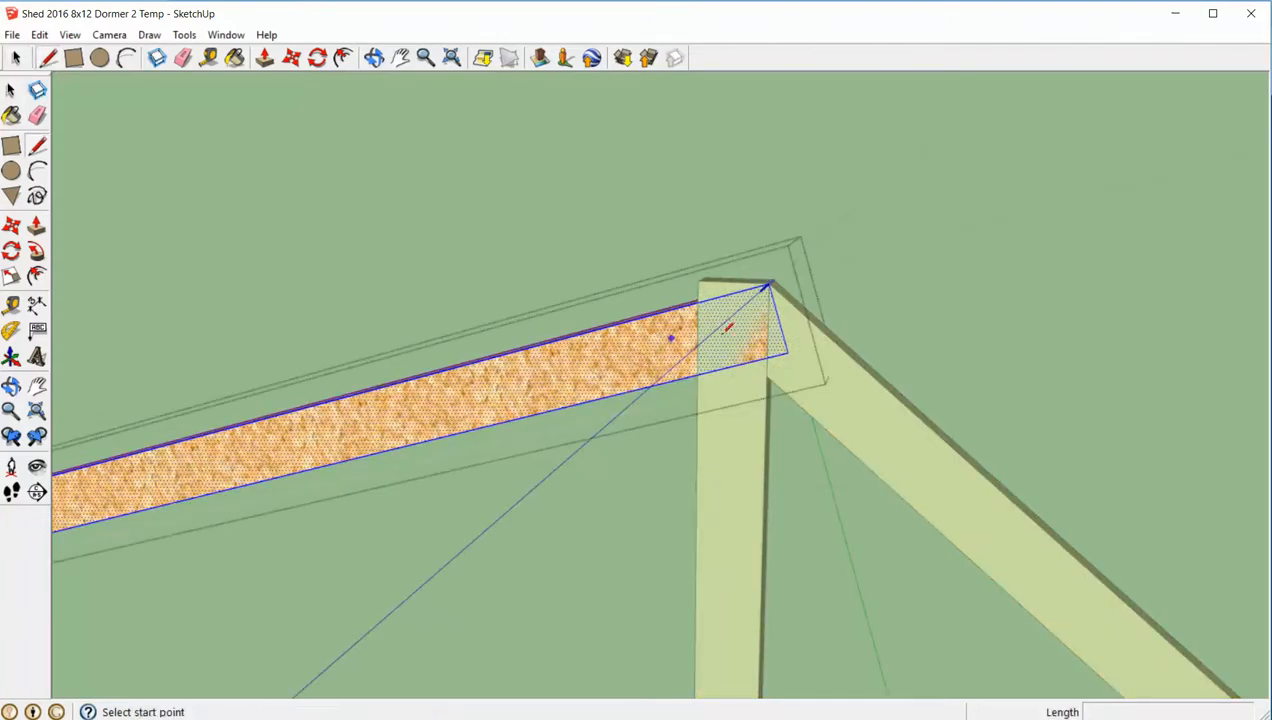
left_click(772, 285)
left_click(767, 356)
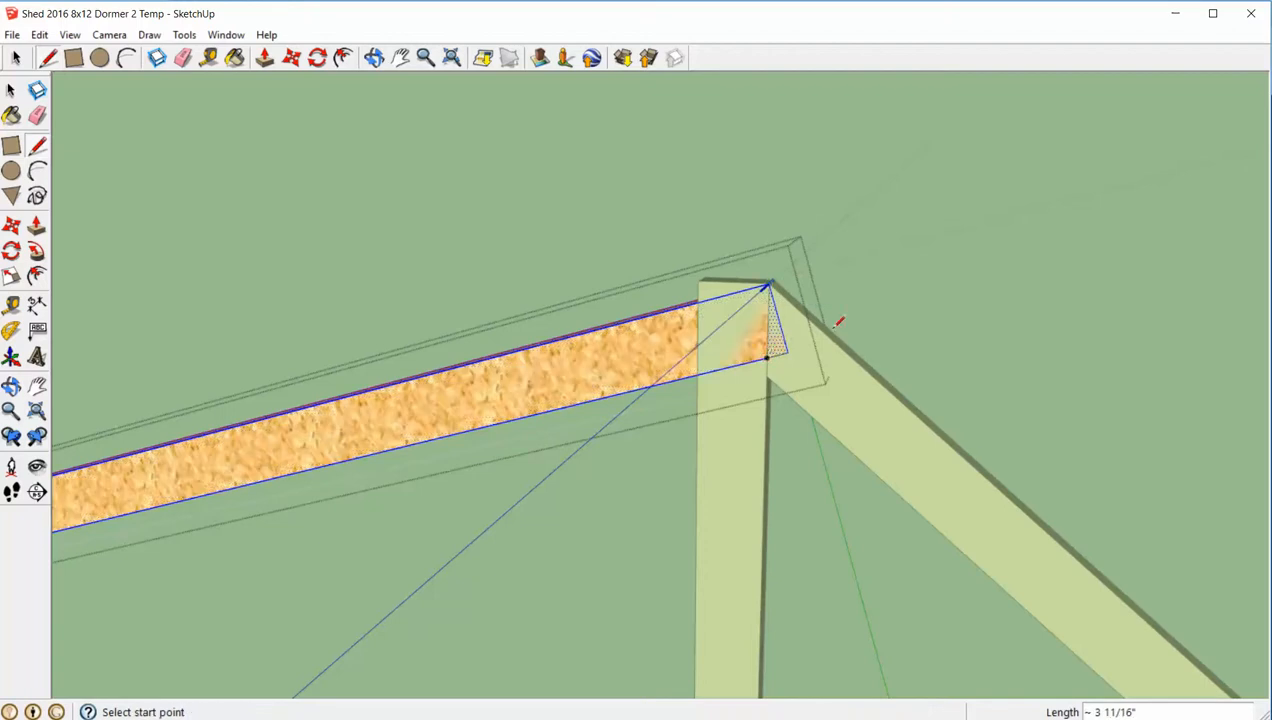
- Push the small triangle beyond the cut line through the 17-degree rafter to trim its peak end plumb
key("p")
left_click(778, 350)
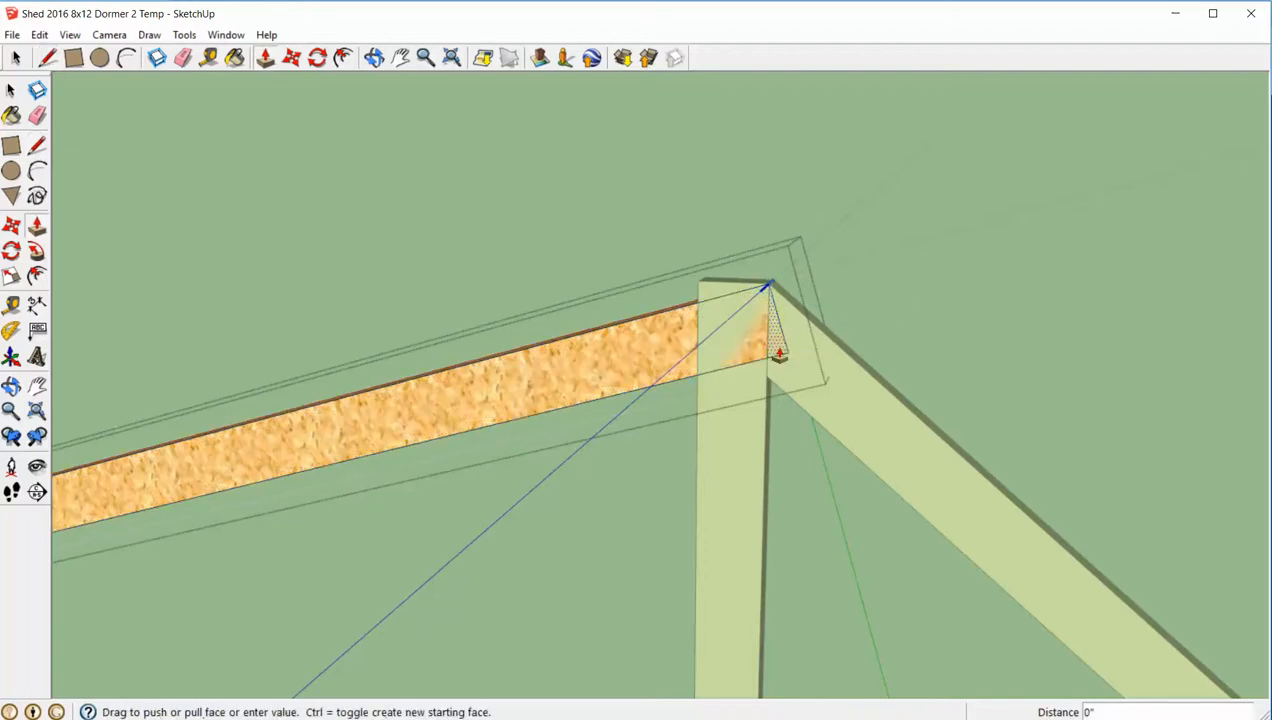
left_click(797, 326)
key("space")
left_click(942, 296)
scroll(942, 296, "down", 3)
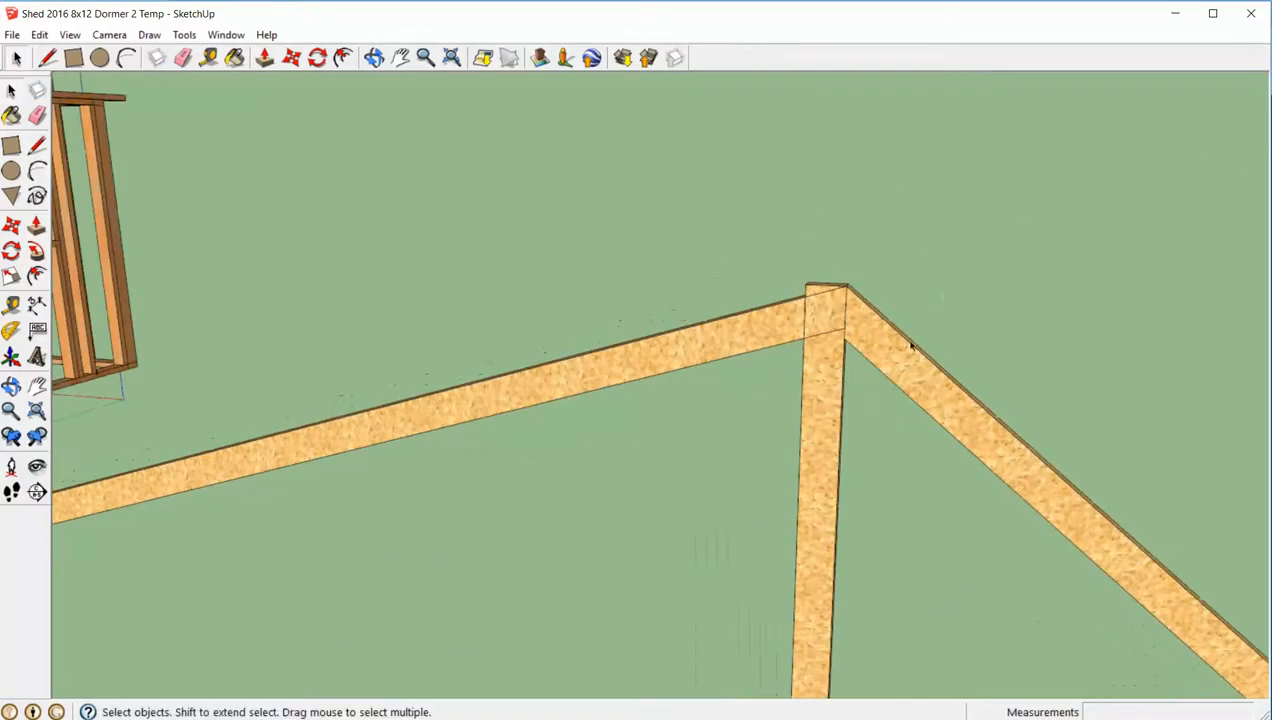
- Move the vertical board about 42 3/4" away from the peak, toward the shed
left_click(821, 405)
scroll(821, 405, "down", 3)
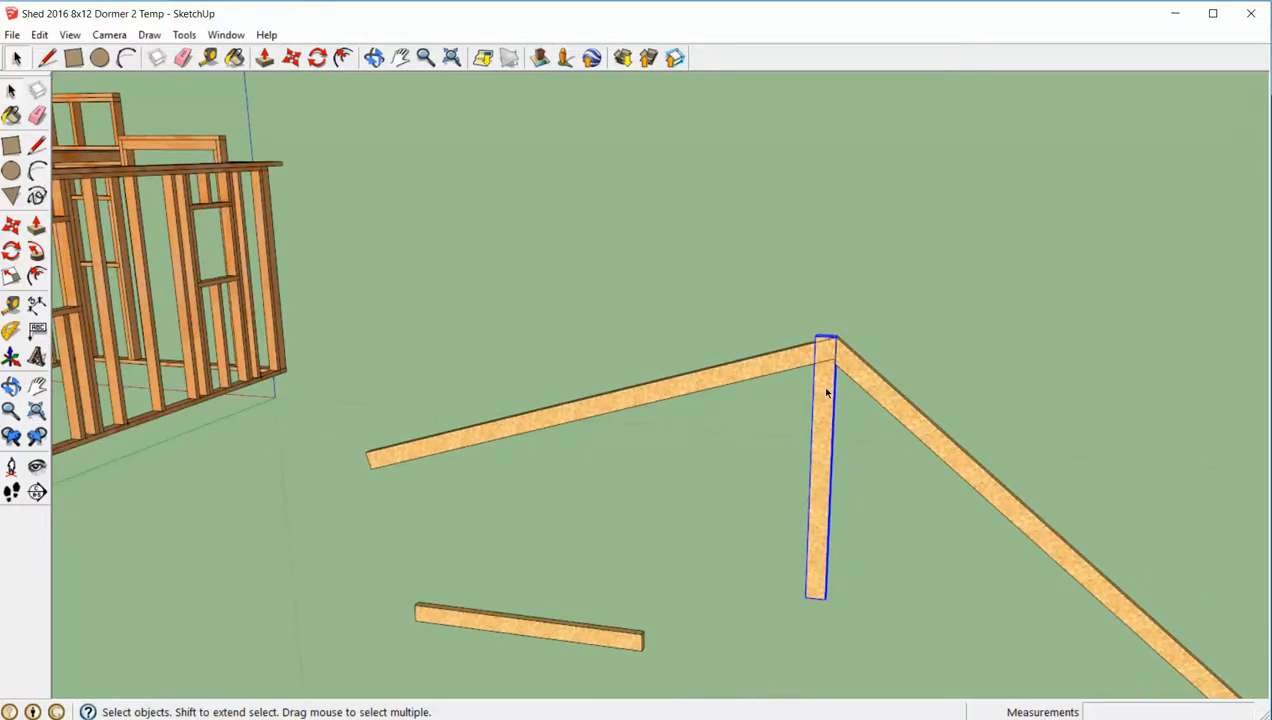
key("m")
left_click(826, 392)
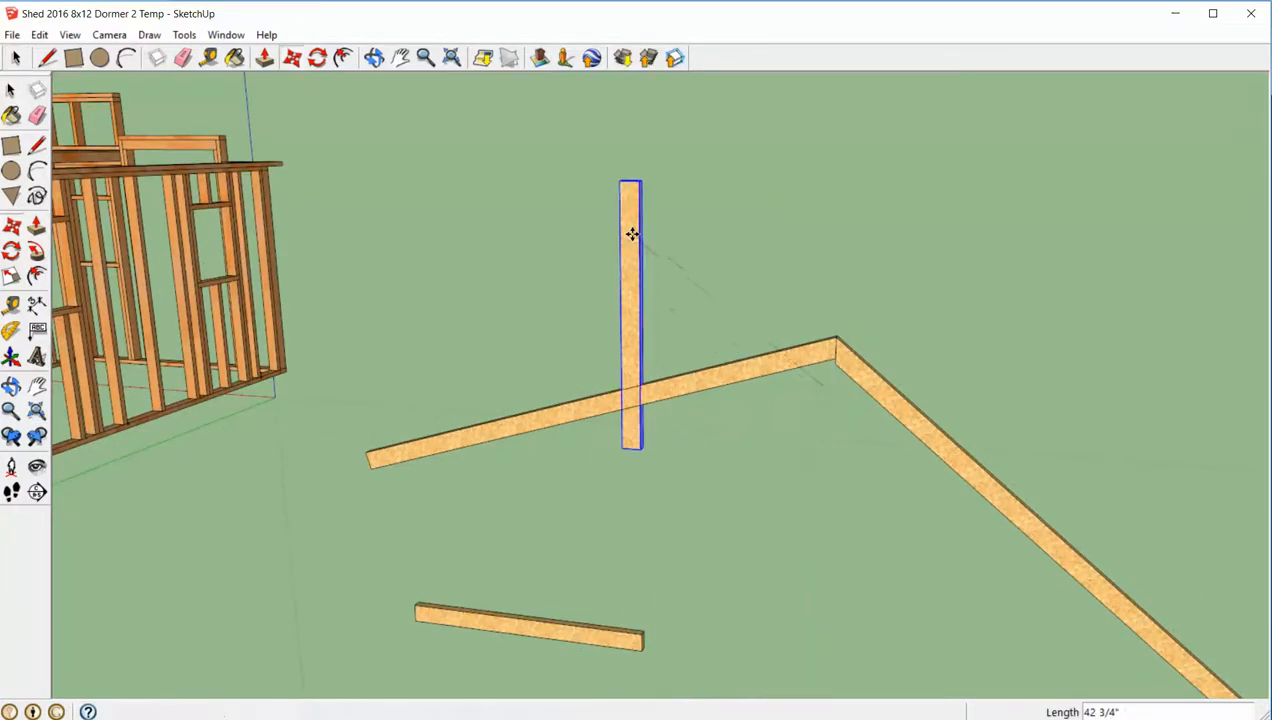
left_click(632, 234)
key("space")
- Separate the rafters at the peak, moving the 40-degree one about 4 5/8" outward and the 17-degree one toward the shed
scroll(942, 286, "up", 3)
mouse_move(942, 318)
middle_mouse_down()
mouse_move(940, 346)
mouse_move(940, 305)
middle_mouse_up()
left_click(850, 323)
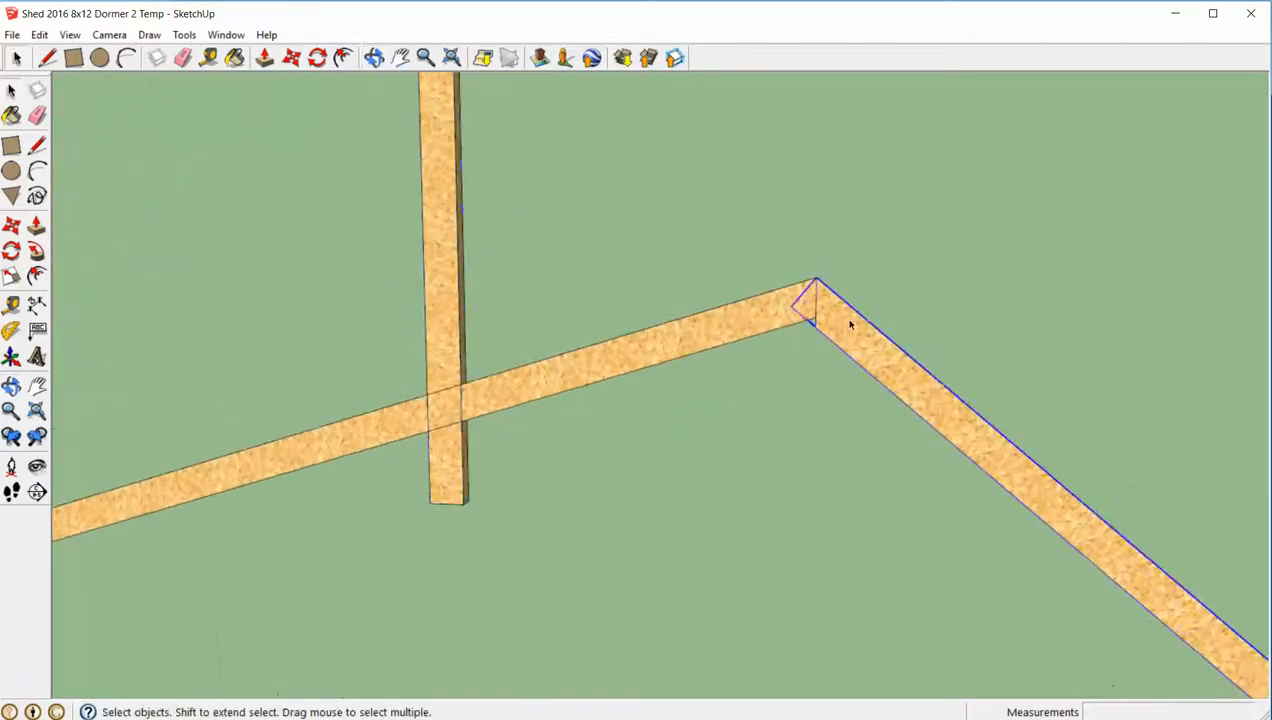
key("m")
left_click(848, 322)
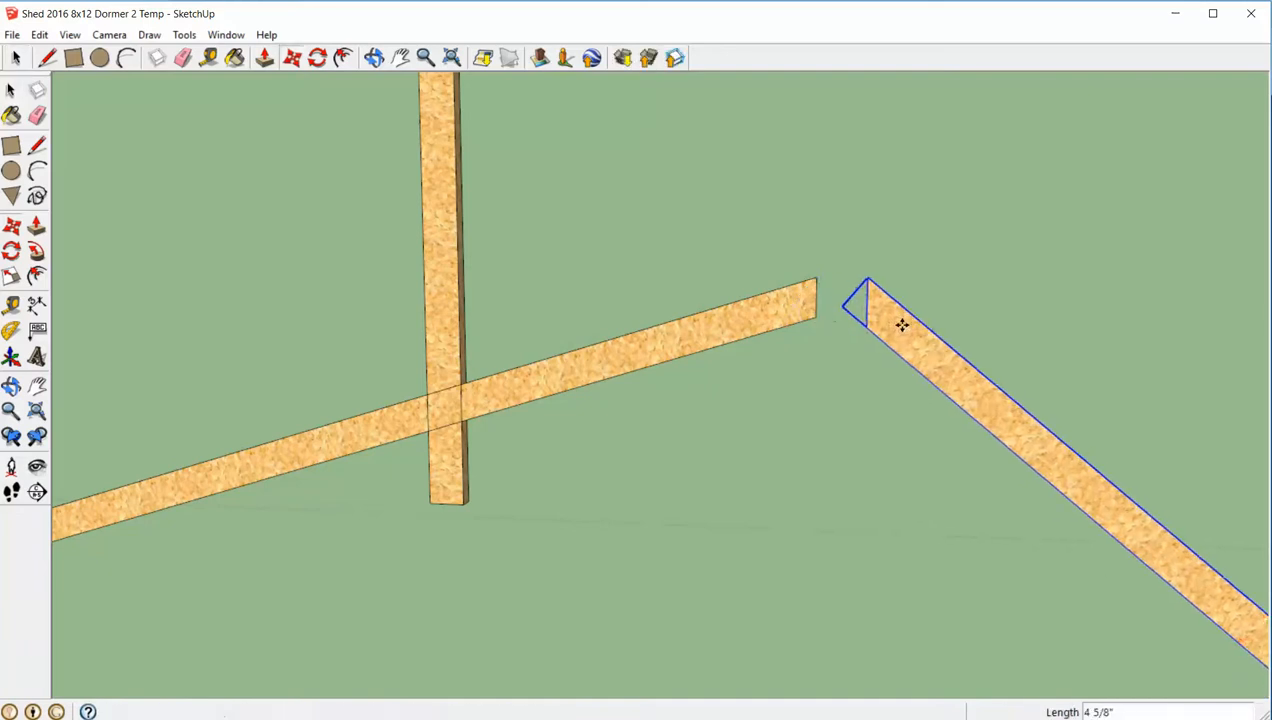
left_click(902, 321)
key("space")
left_click(785, 324)
key("m")
left_click(785, 324)
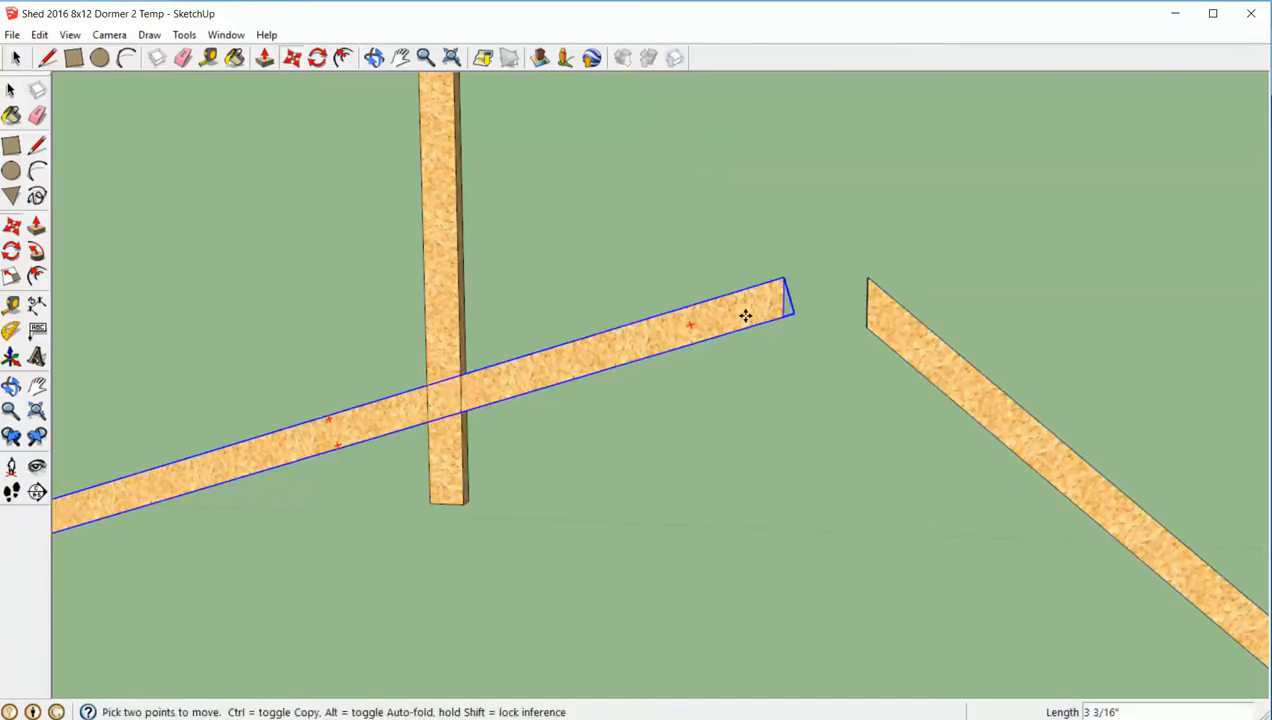
left_click(721, 318)
key("space")
left_click(755, 377)
- Move the 40-degree rafter by its peak corner onto the upper corner of the 17-degree rafter's plumb-cut end
scroll(757, 380, "down", 3)
middle_click_drag(758, 381, 755, 417)
scroll(767, 392, "up", 5)
left_click(816, 368)
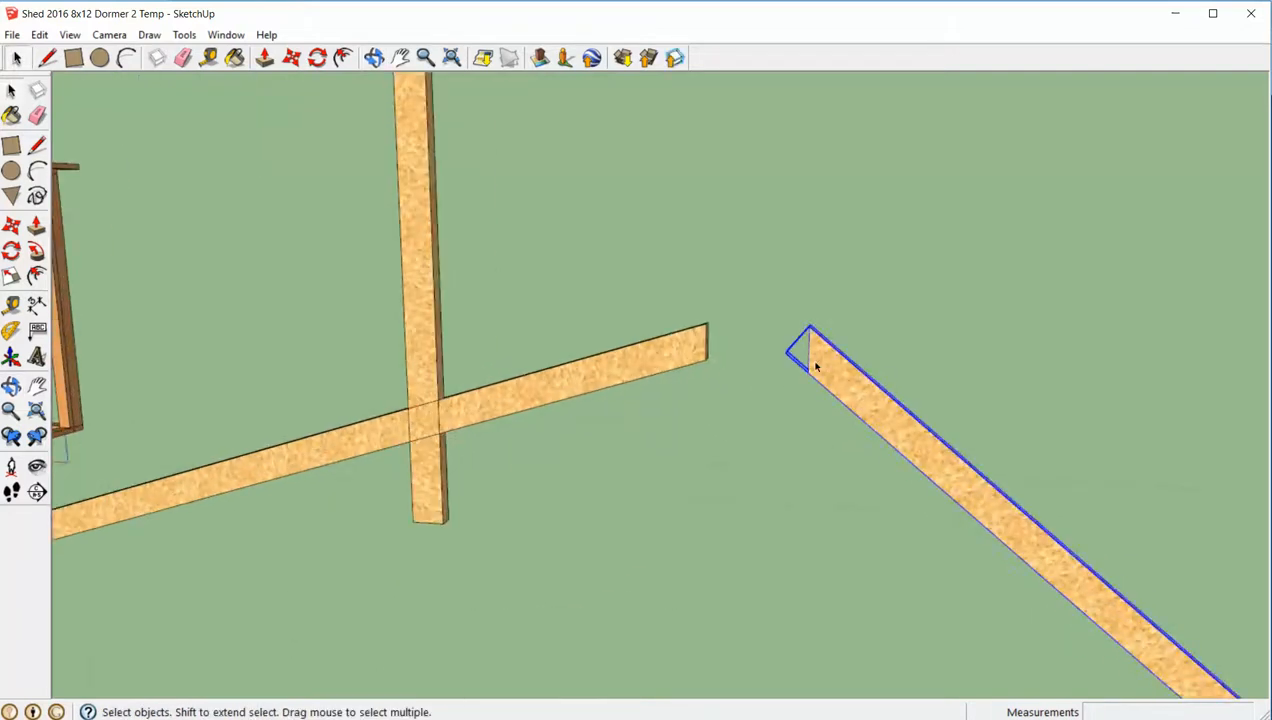
key("m")
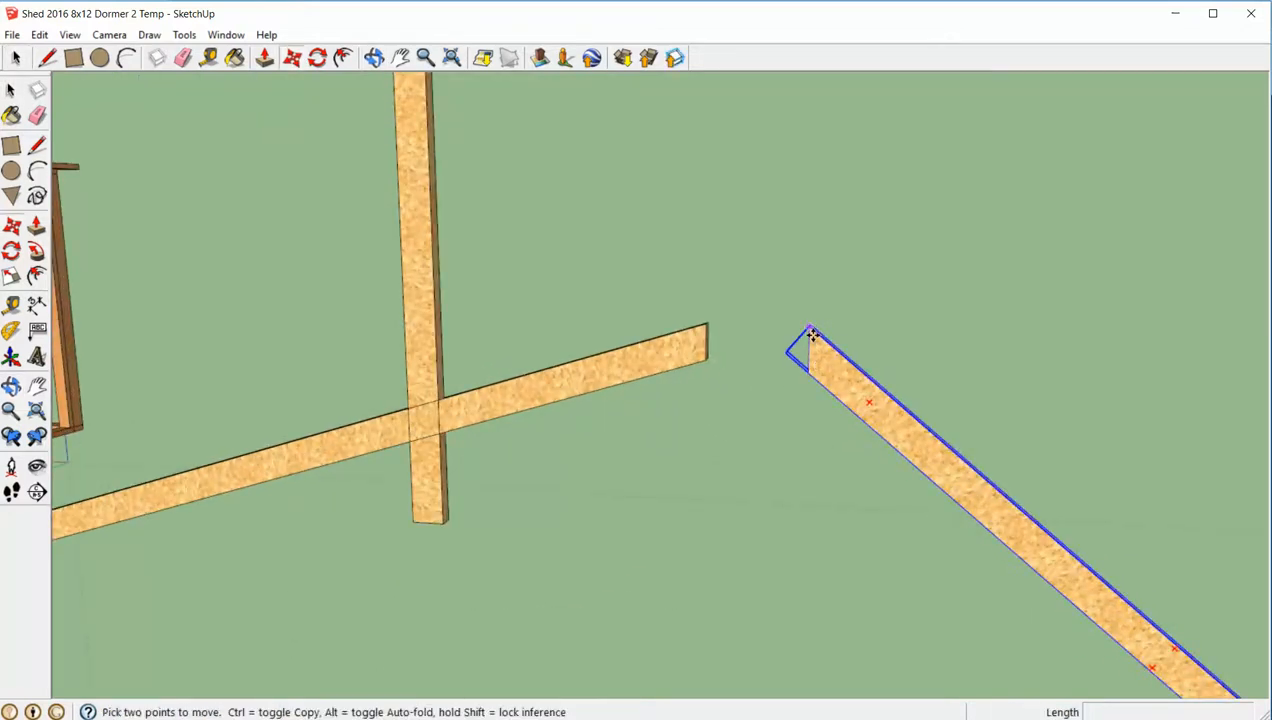
left_click(810, 330)
left_click(706, 328)
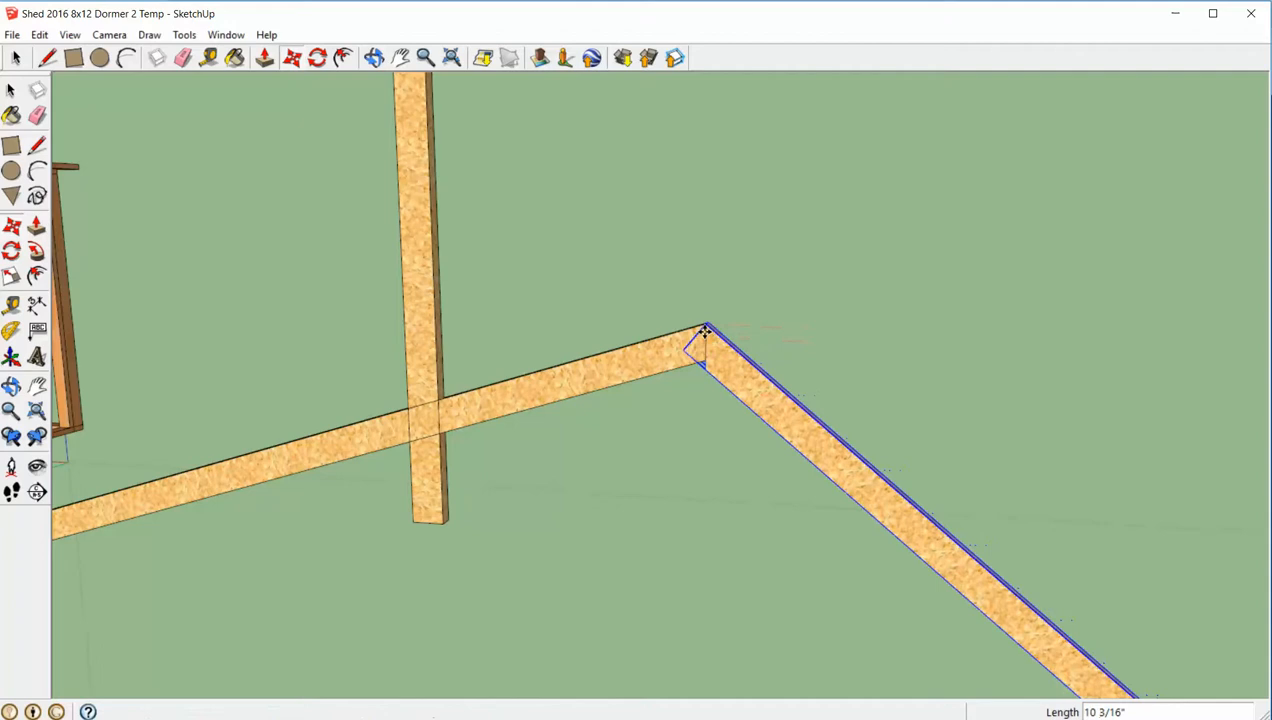
key("space")
left_click(841, 332)
scroll(838, 335, "down", 5)
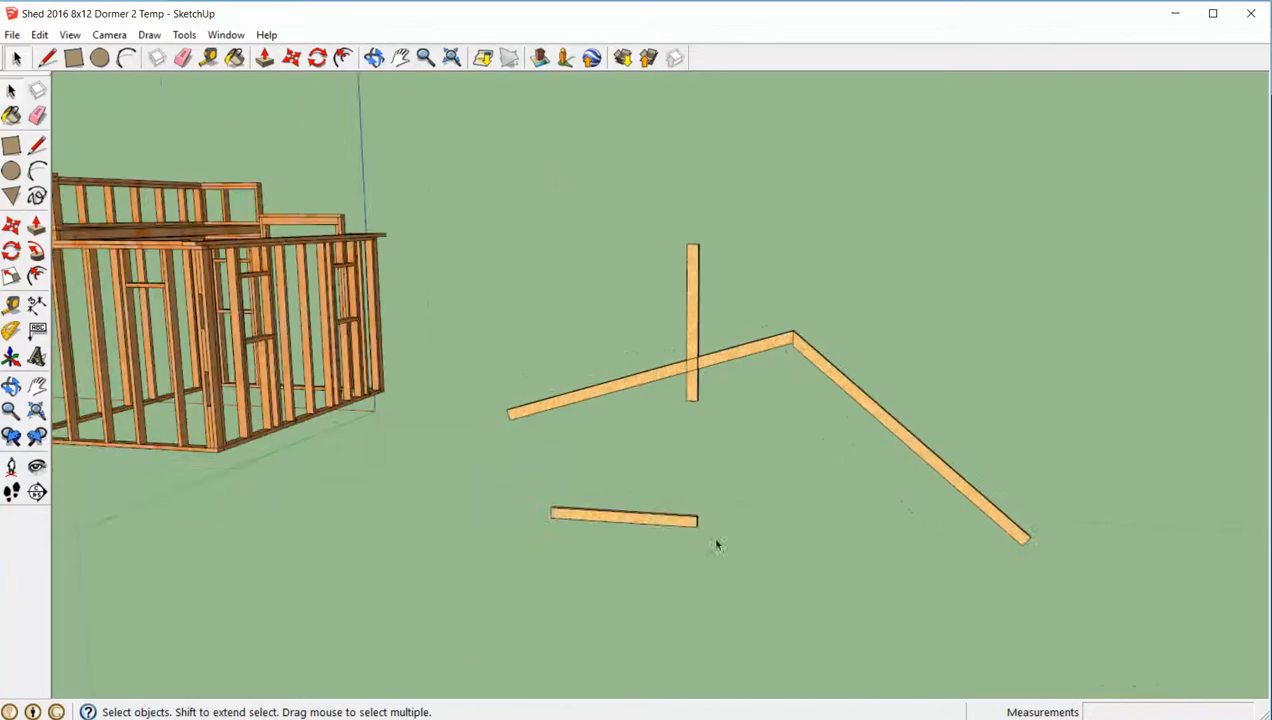
- Review the roof truss plan, close the PLAN Roof Truss 2 Shed 2016 8x12 model with its changes saved, and return to the shed model
key("alt+Tab")
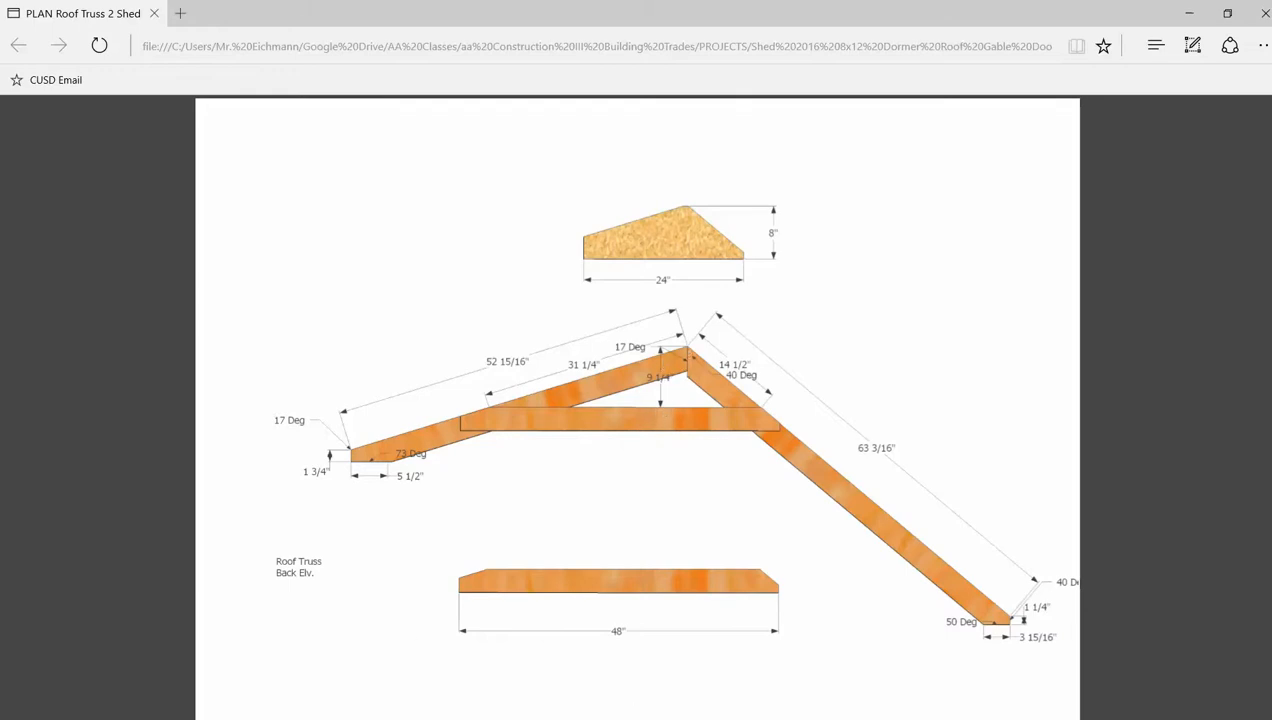
mouse_move(596, 718)
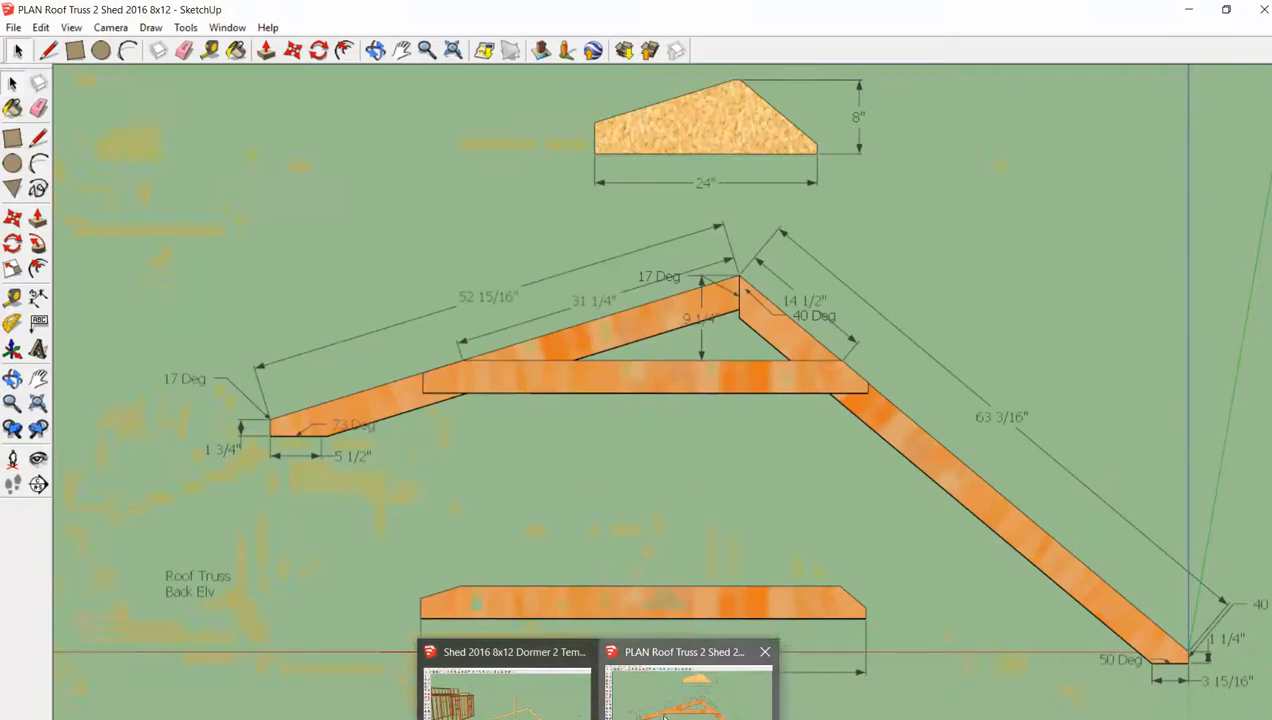
left_click(690, 700)
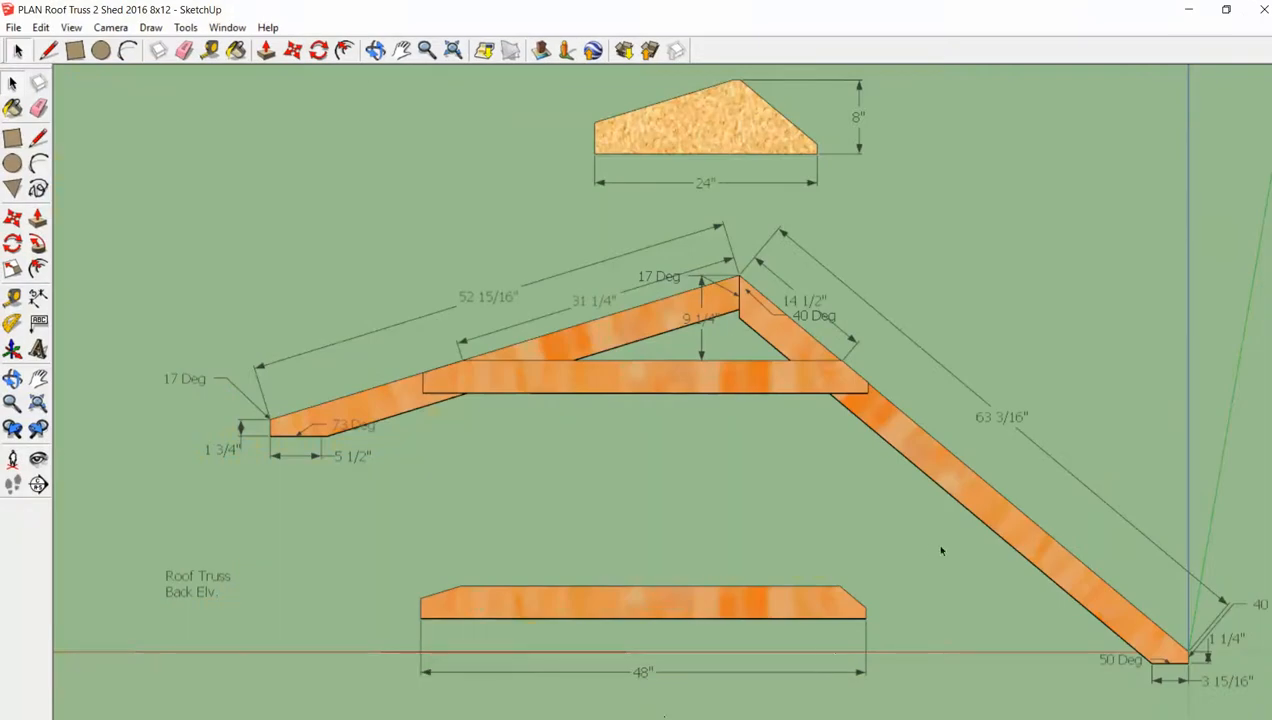
left_click(1263, 9)
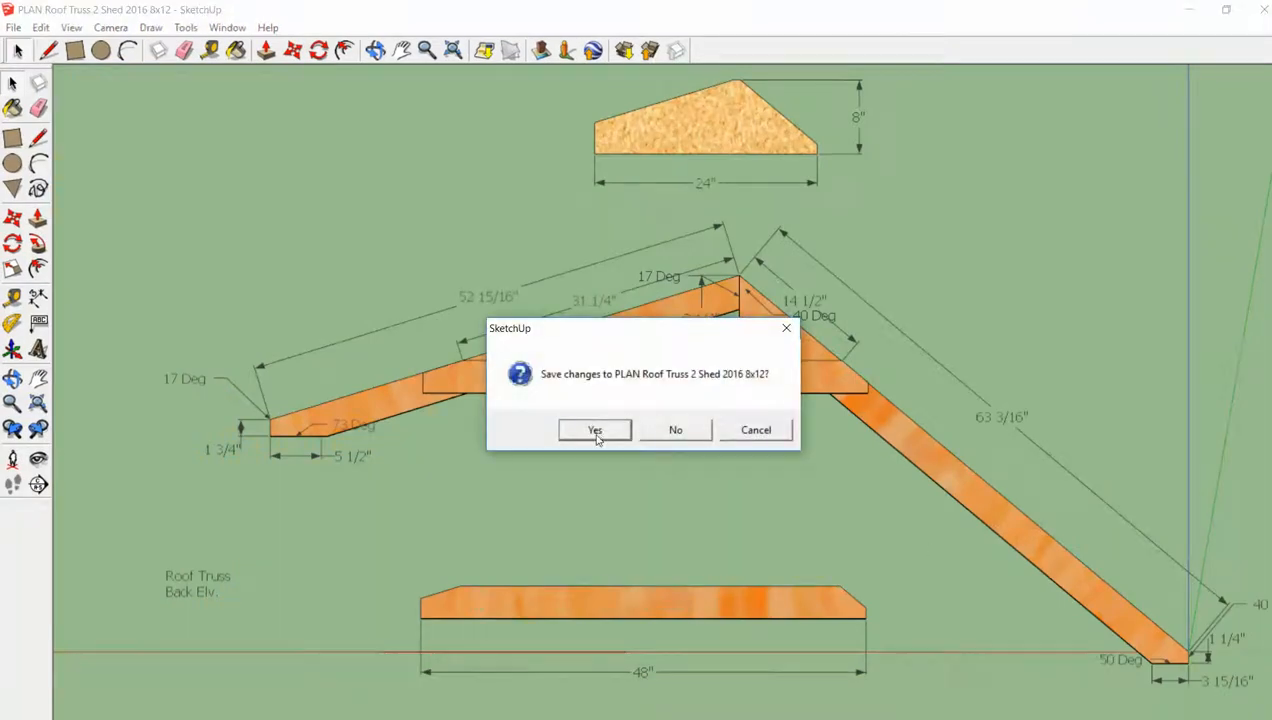
left_click(594, 430)
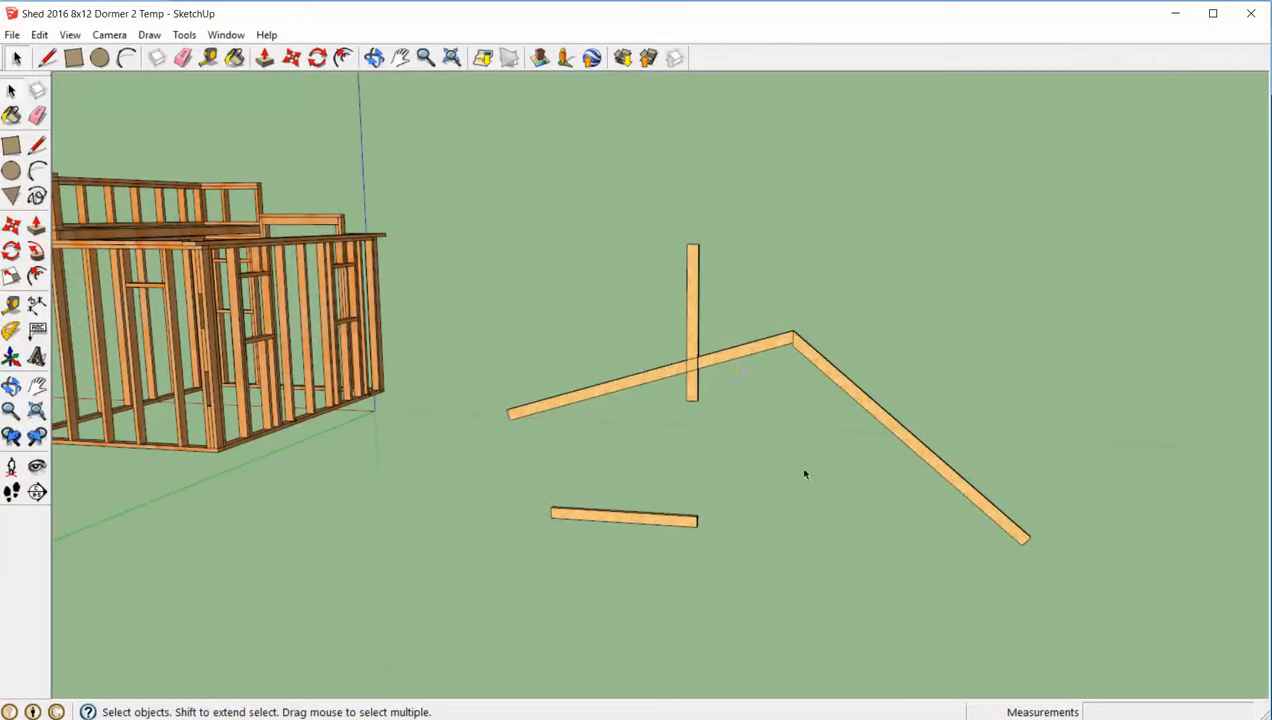
- Move the horizontal Bottom Cord board about 79 9/16" by its top edge's midpoint to the peak of the two rafters
middle_click_drag(805, 474, 758, 403)
middle_click_drag(534, 621, 579, 616)
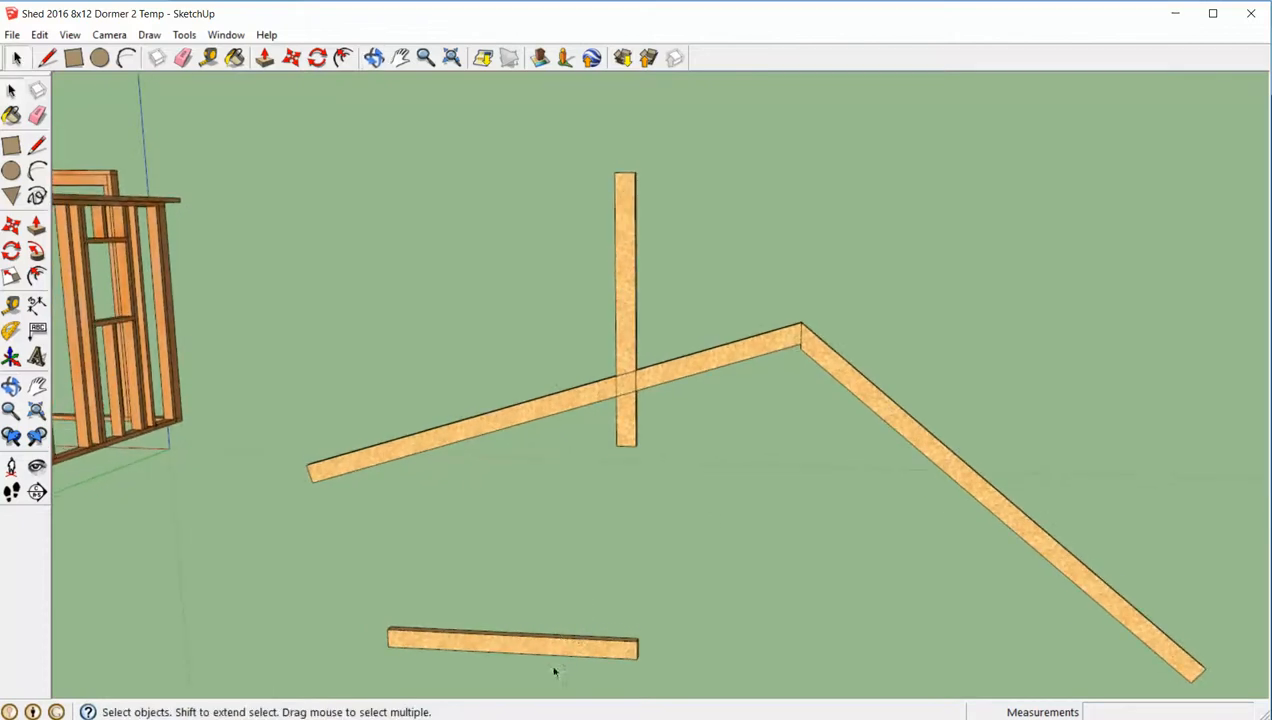
middle_click_drag(555, 672, 554, 679)
key("m")
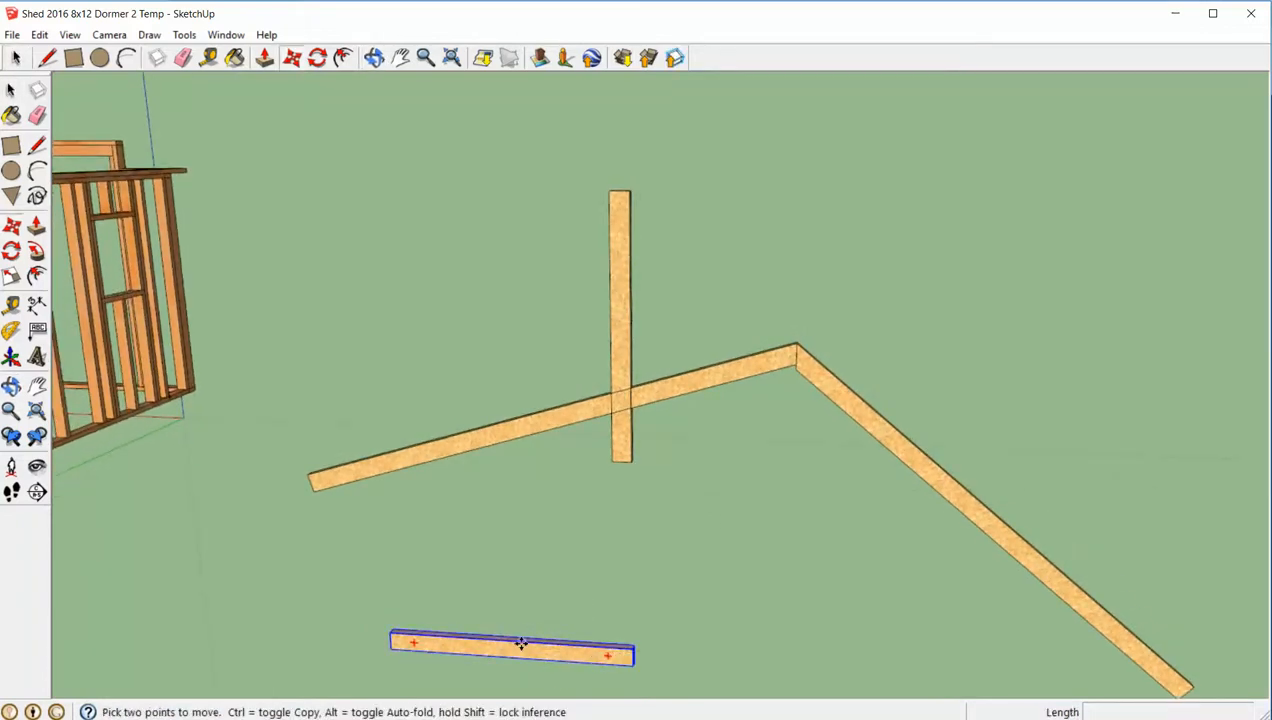
left_click(510, 642)
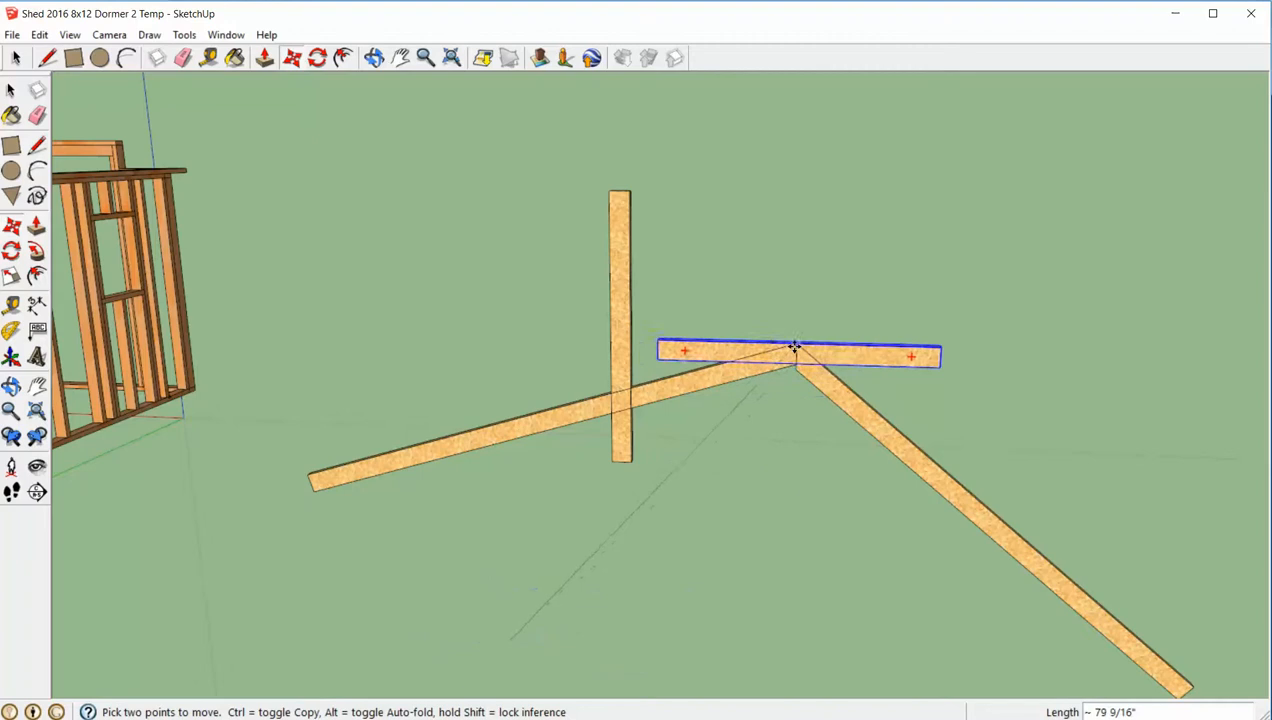
left_click(794, 346)
- Move the Bottom Cord board 9.25" straight down from the rafters' peak, starting from its top edge's midpoint
middle_click_drag(835, 318, 809, 290)
scroll(806, 318, "up", 5)
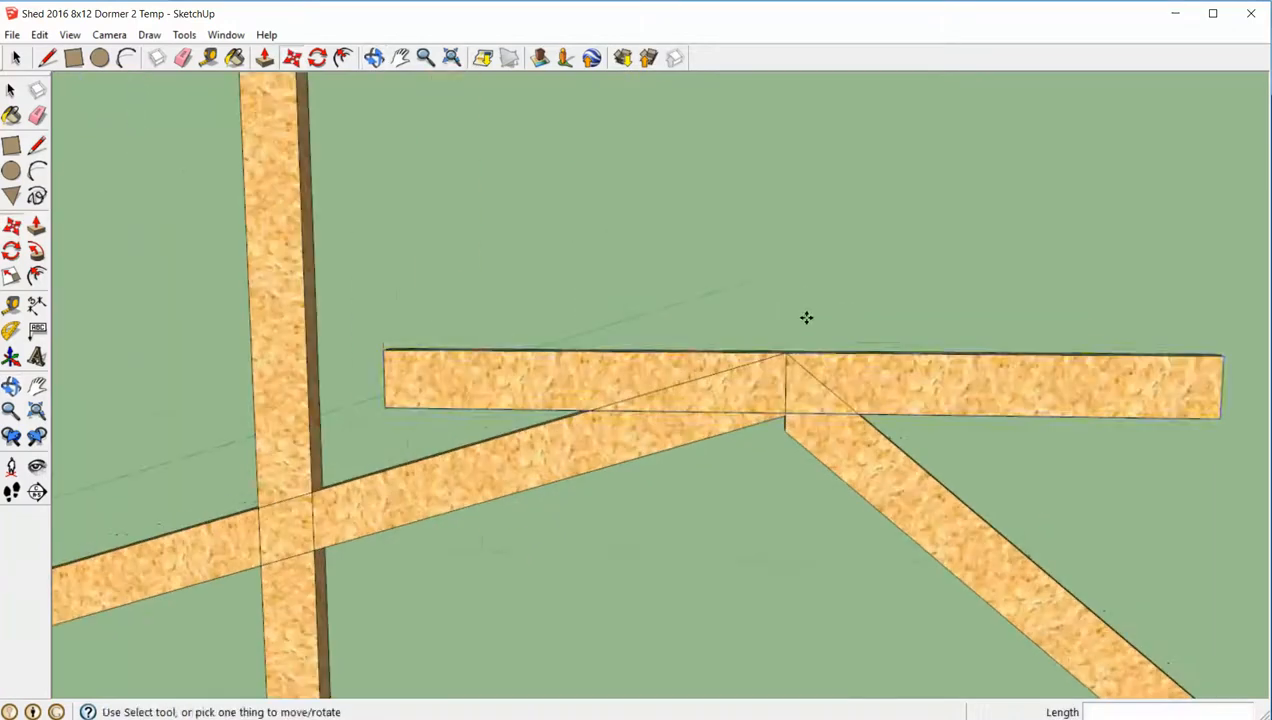
key("space")
left_click(855, 372)
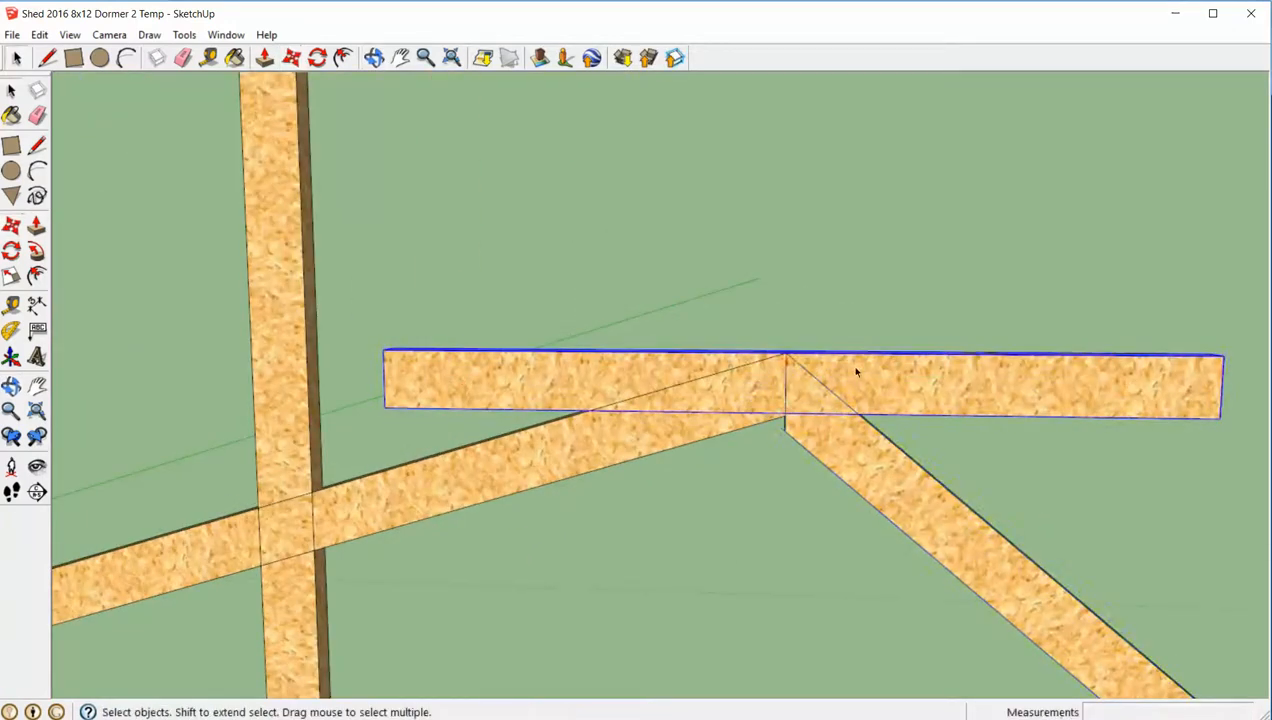
key("m")
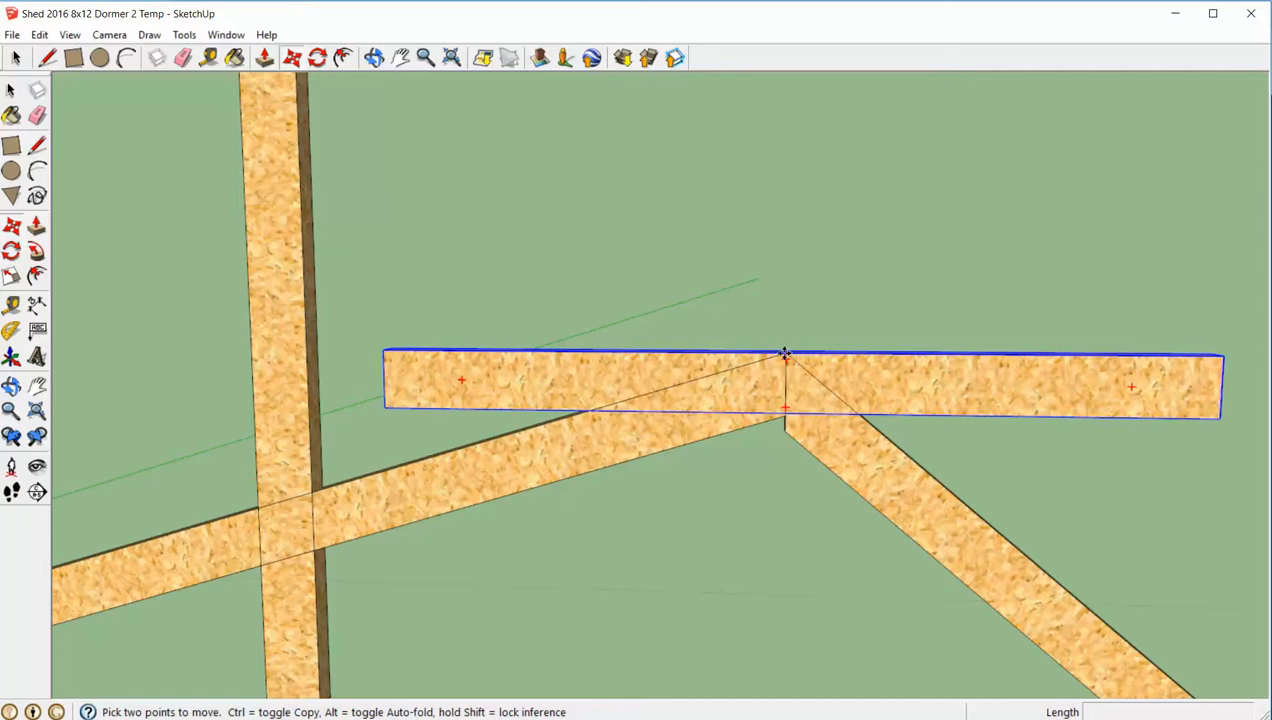
left_click(786, 358)
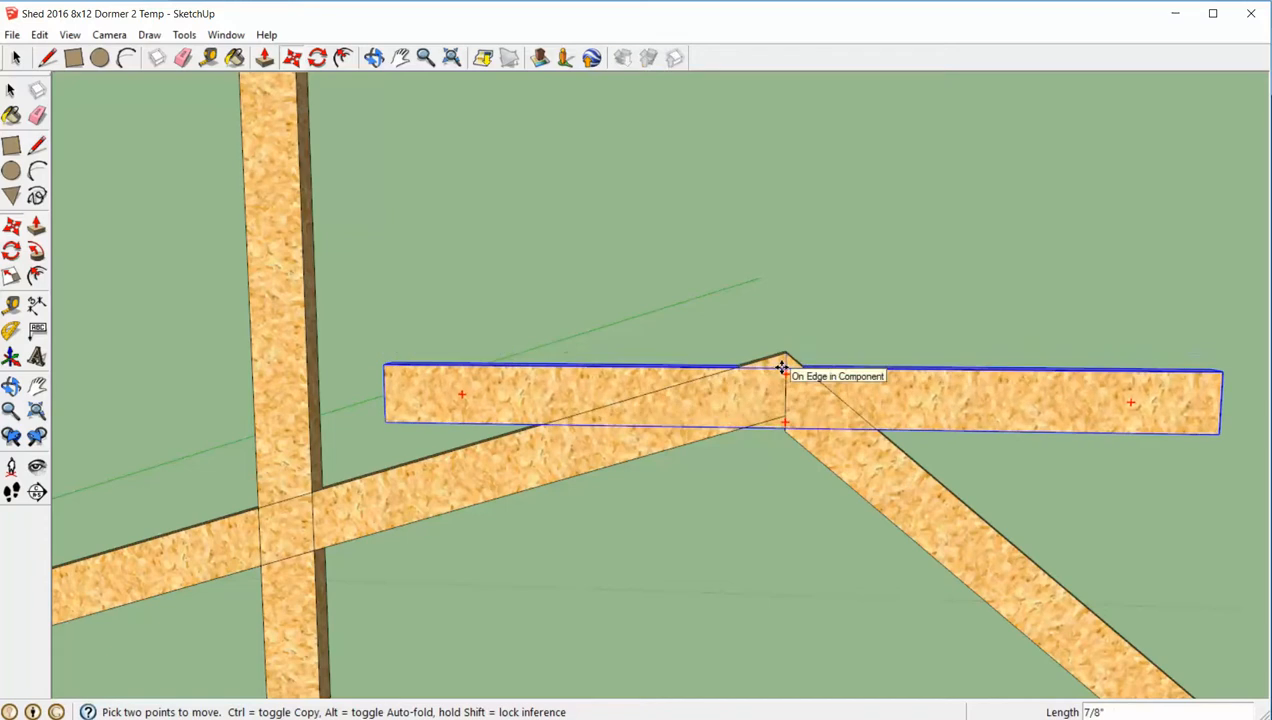
type("9.25")
key("Return")
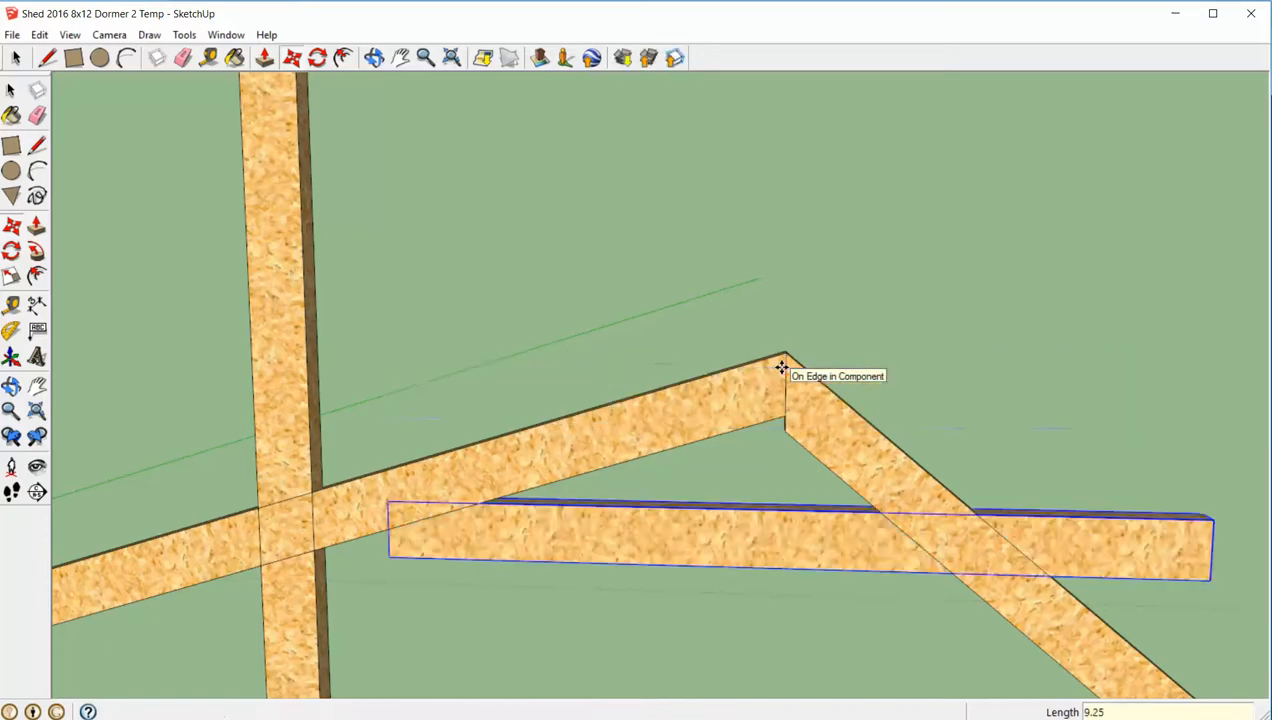
key("space")
left_click(925, 362)
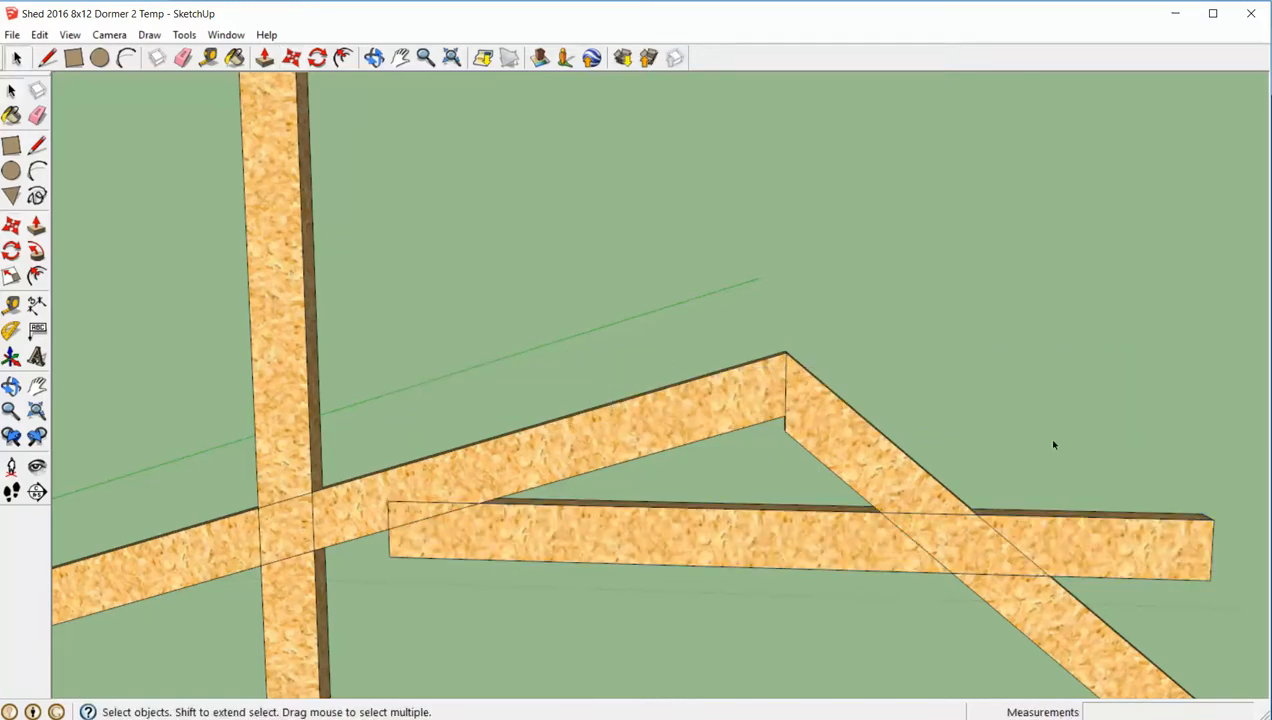
- Move the Bottom Cord about 11 5/16" horizontally toward the shed by its lower outer corner, onto the 40-degree rafter
key("m")
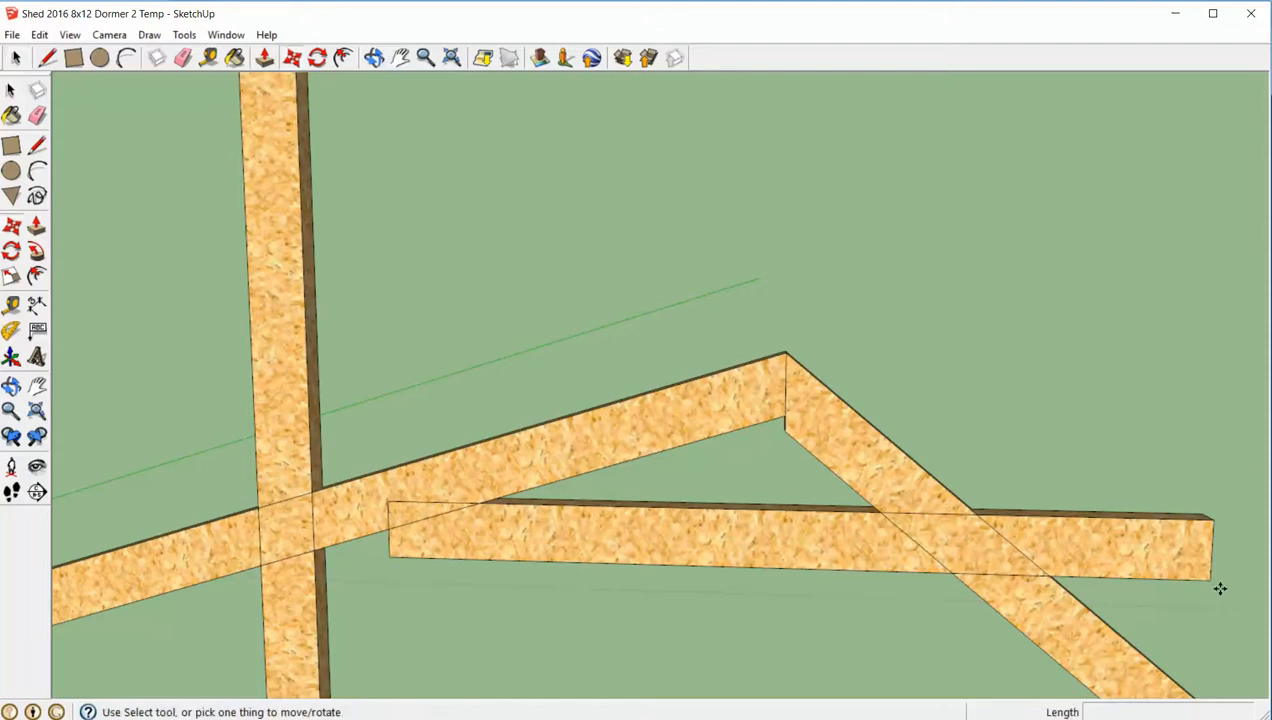
left_click(1211, 580)
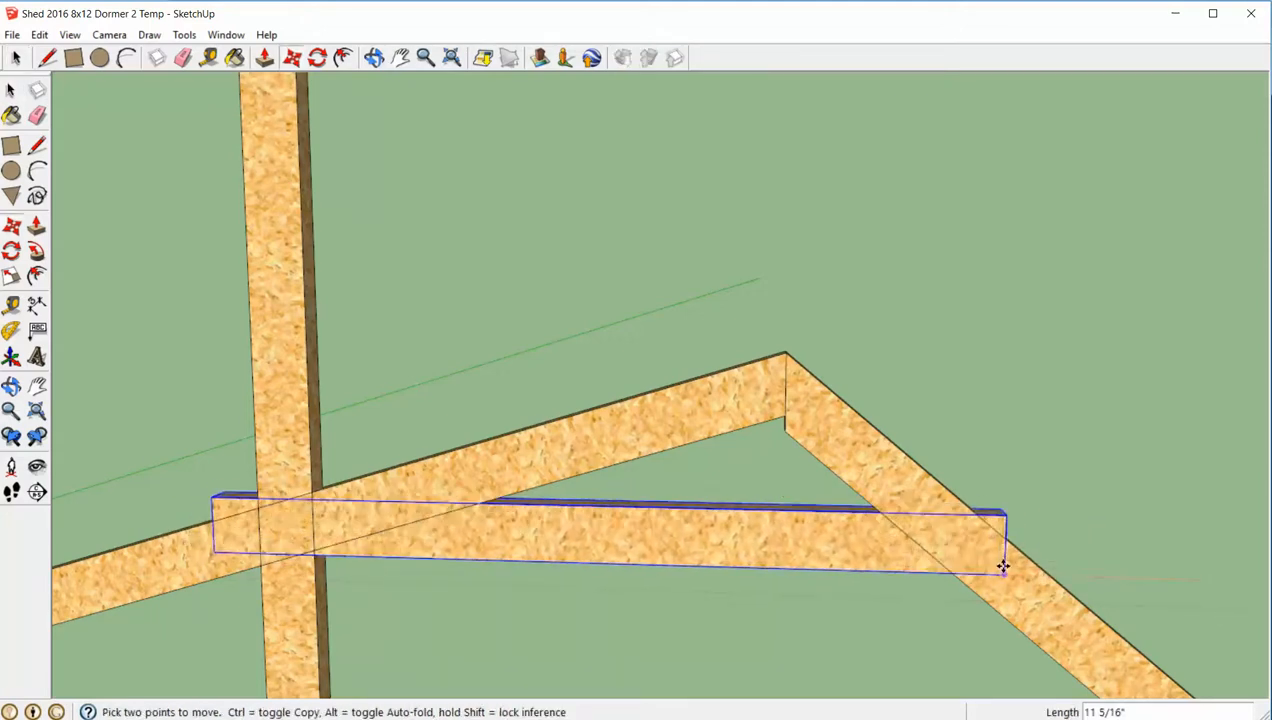
left_click(1002, 566)
key("space")
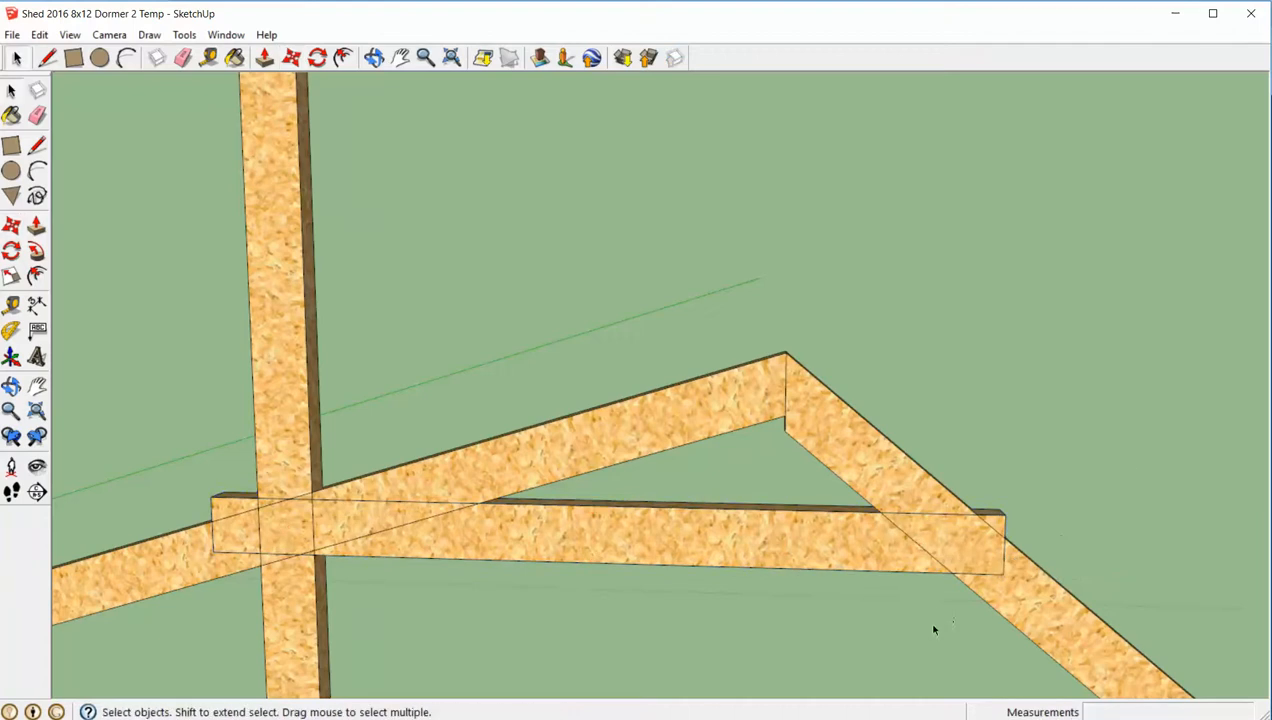
- Check the roof truss plan and mark the plan's 14 1/2" distance from the peak along the 40-degree rafter's top edge
left_click(700, 718)
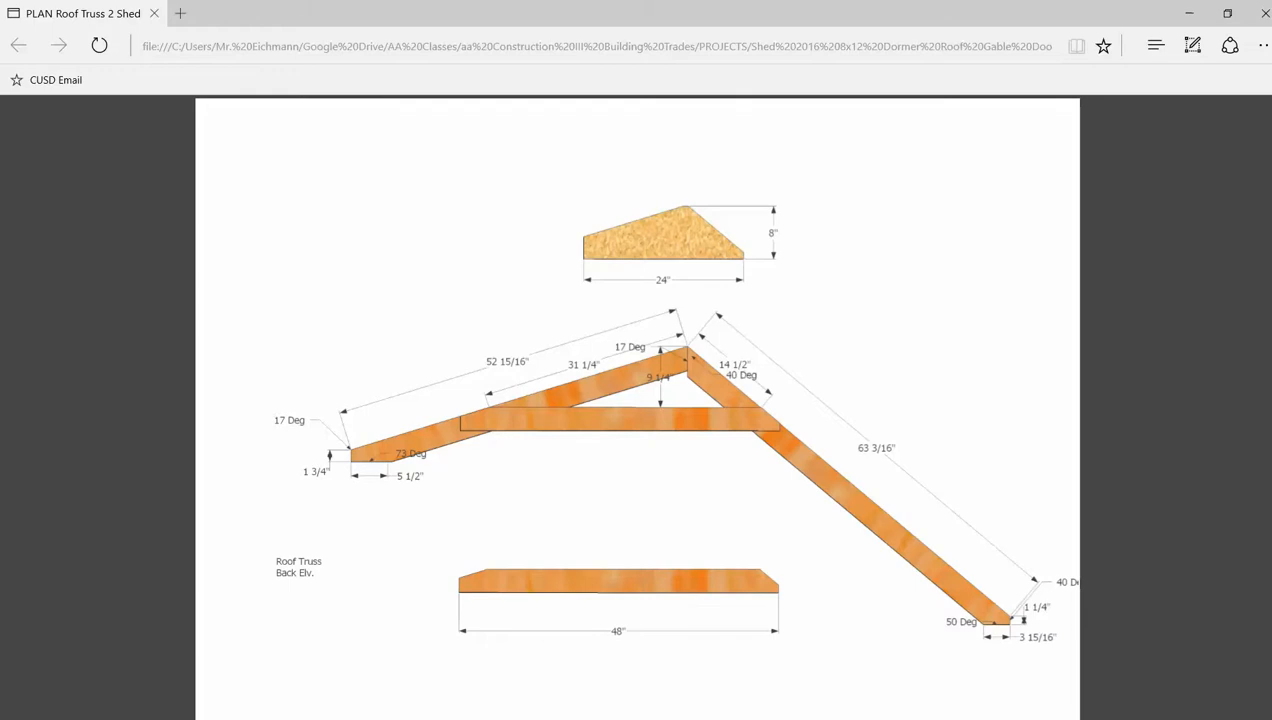
mouse_move(598, 718)
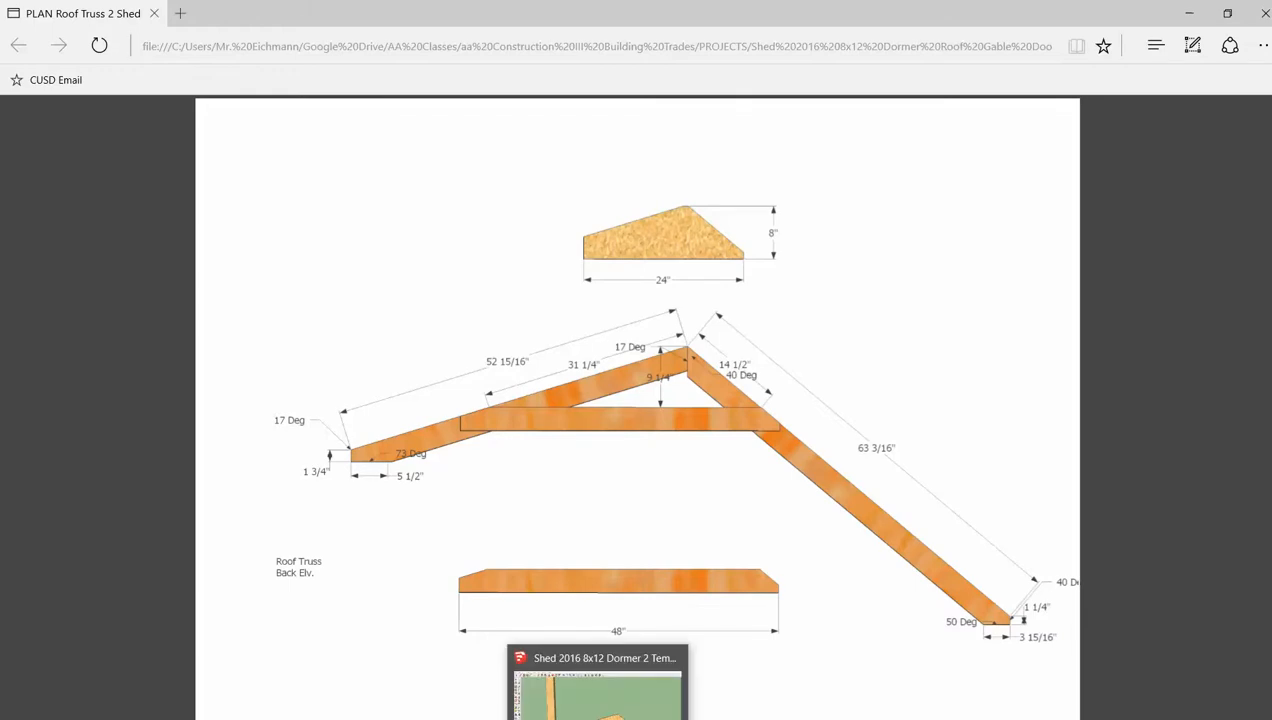
left_click(598, 712)
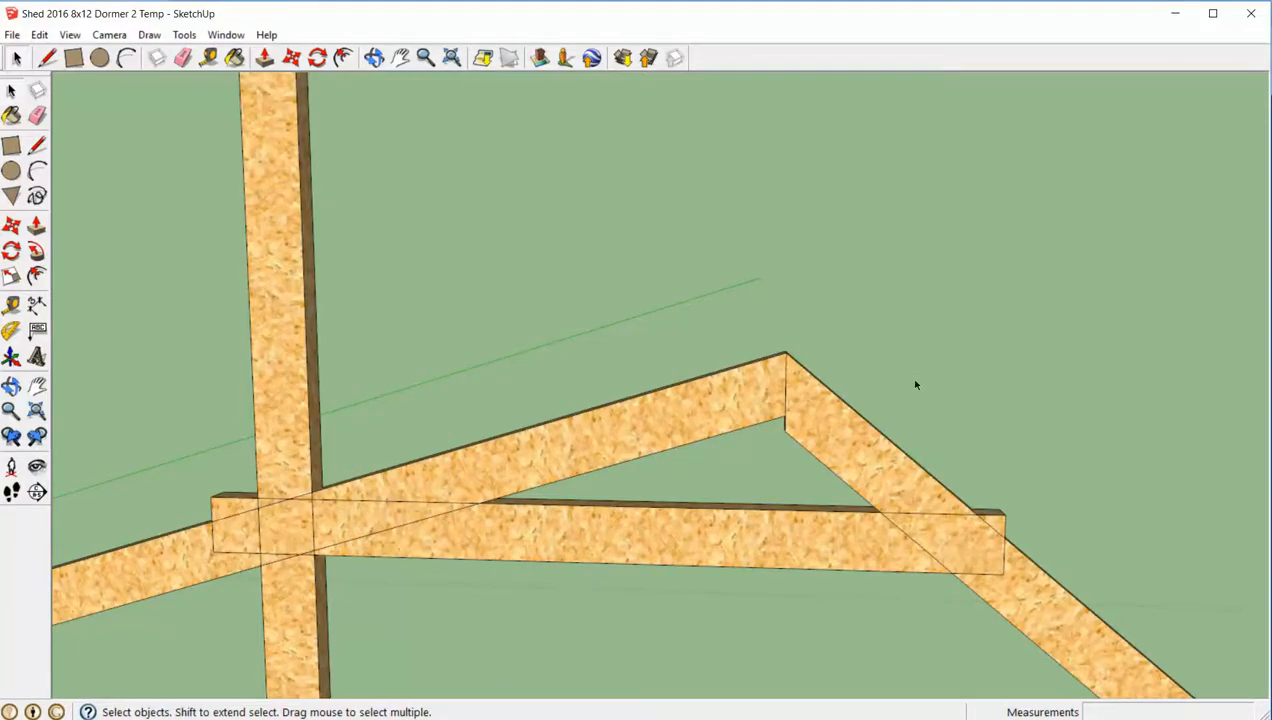
key("t")
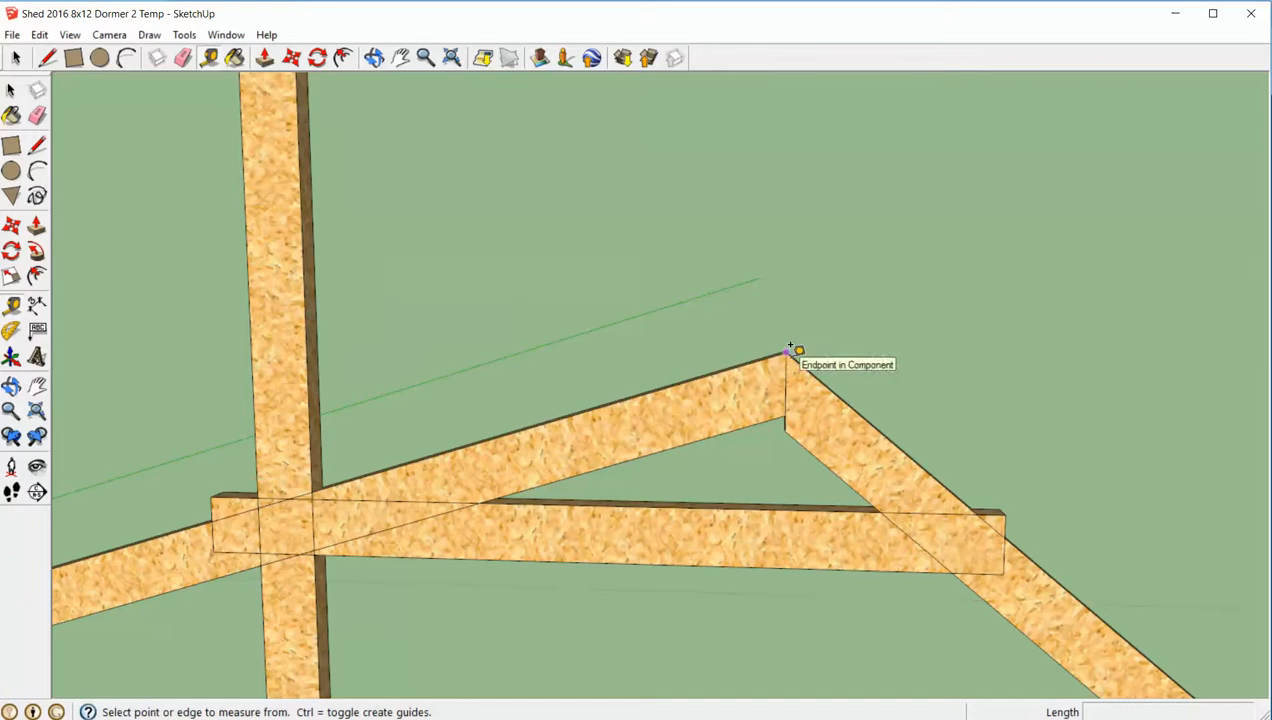
left_click(787, 354)
type("14.5")
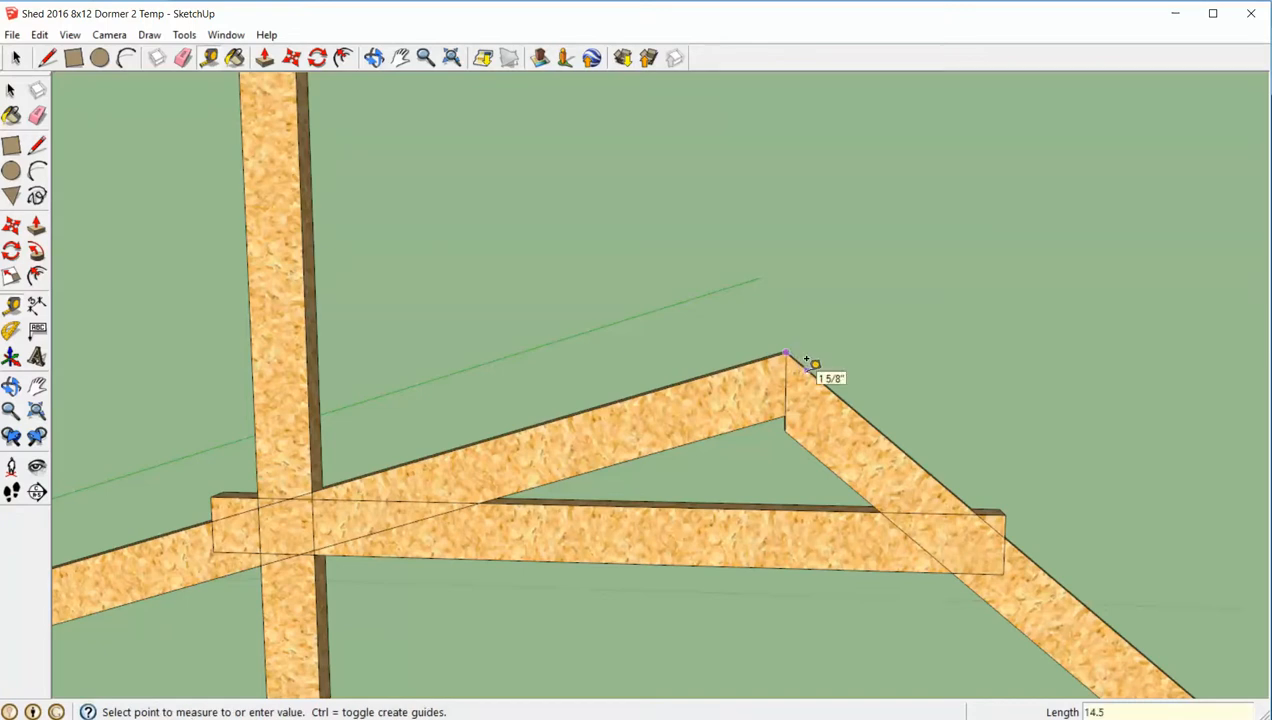
key("Return")
key("space")
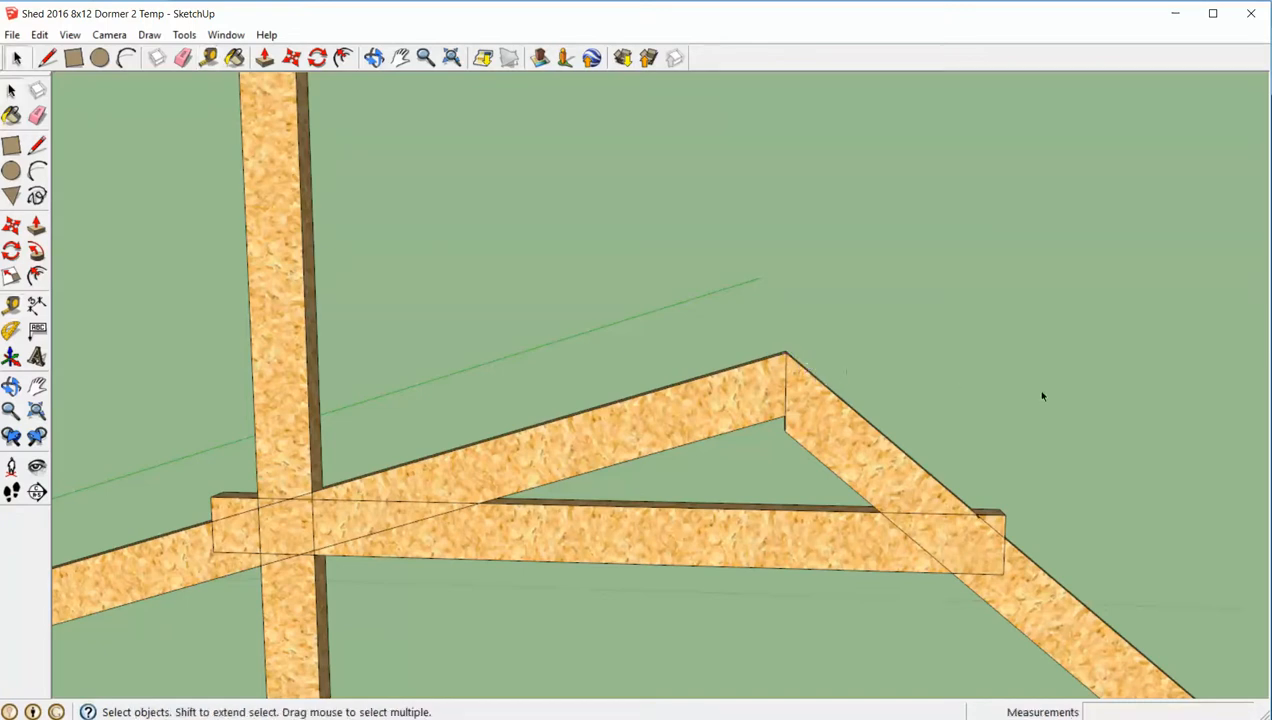
scroll(1106, 521, "up", 2)
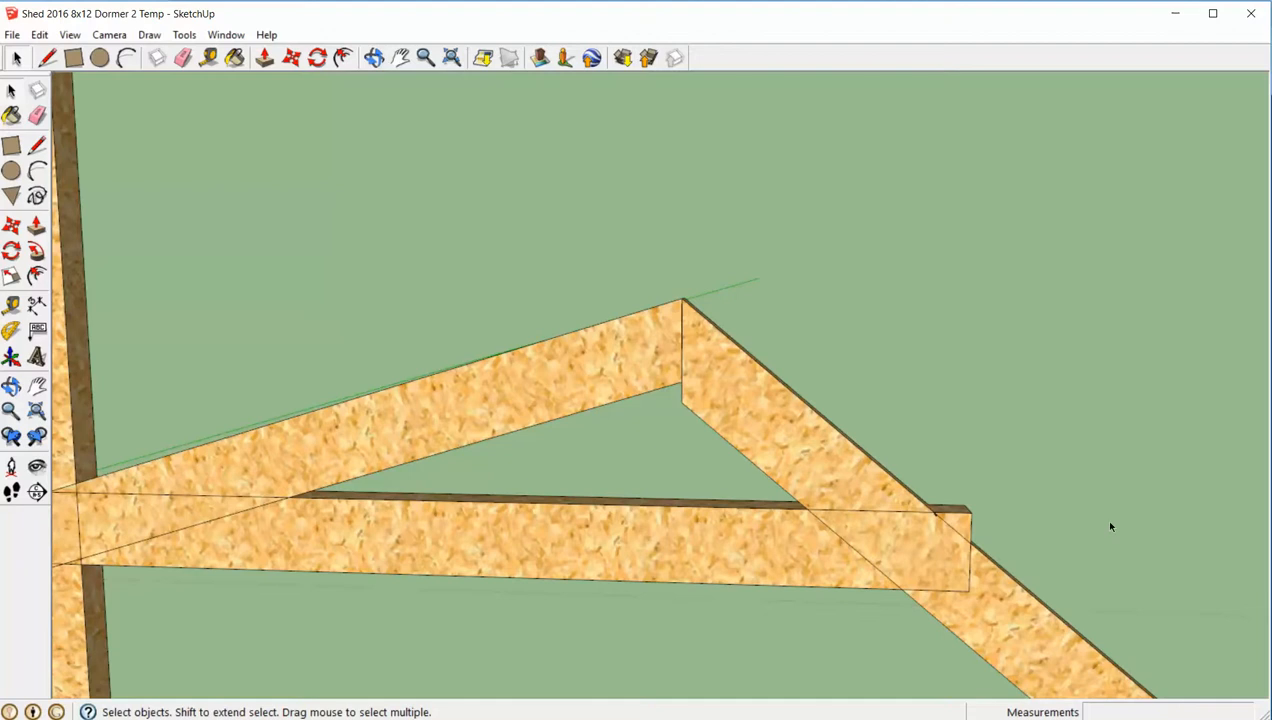
scroll(977, 545, "down", 1)
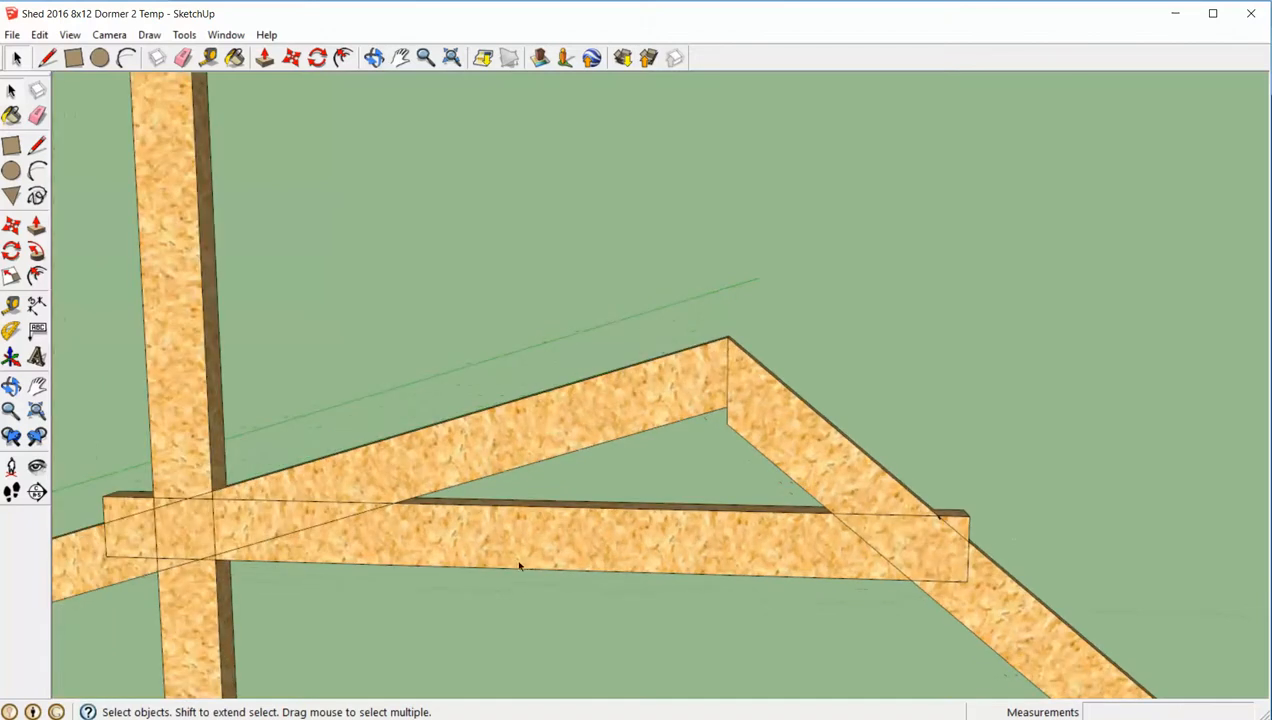
middle_click_drag(513, 553, 554, 541)
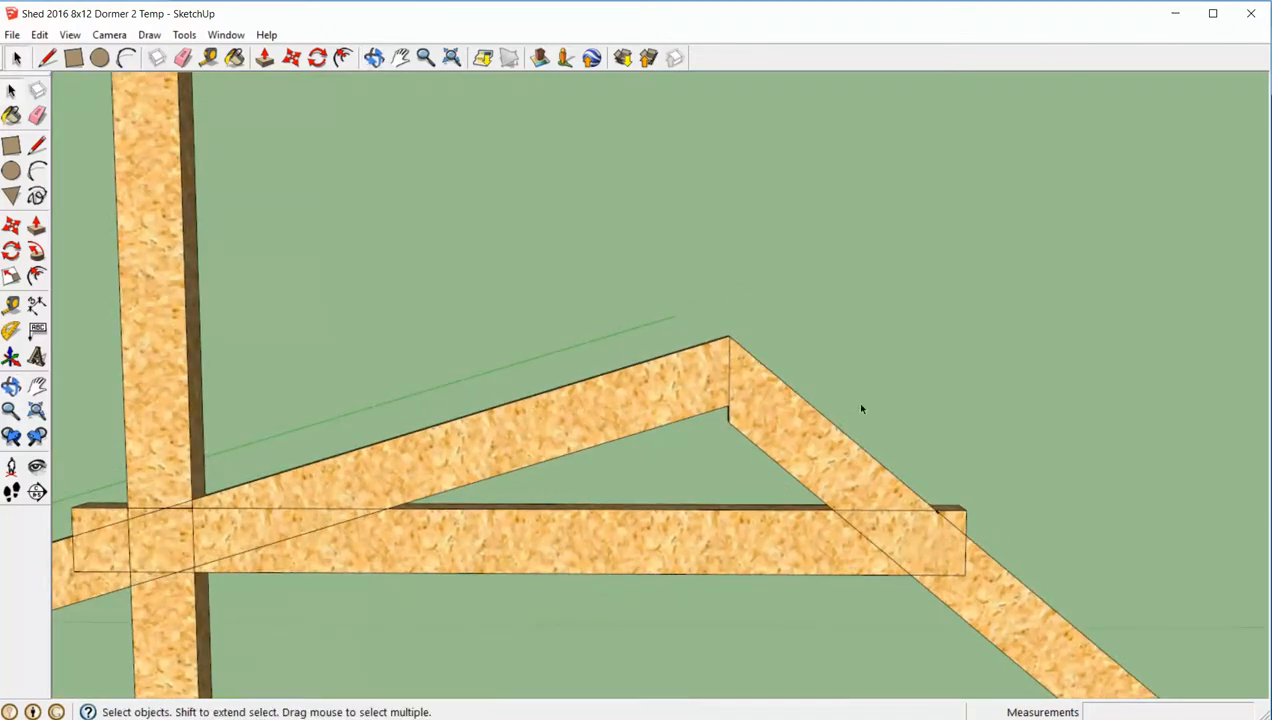
scroll(1025, 518, "up", 1)
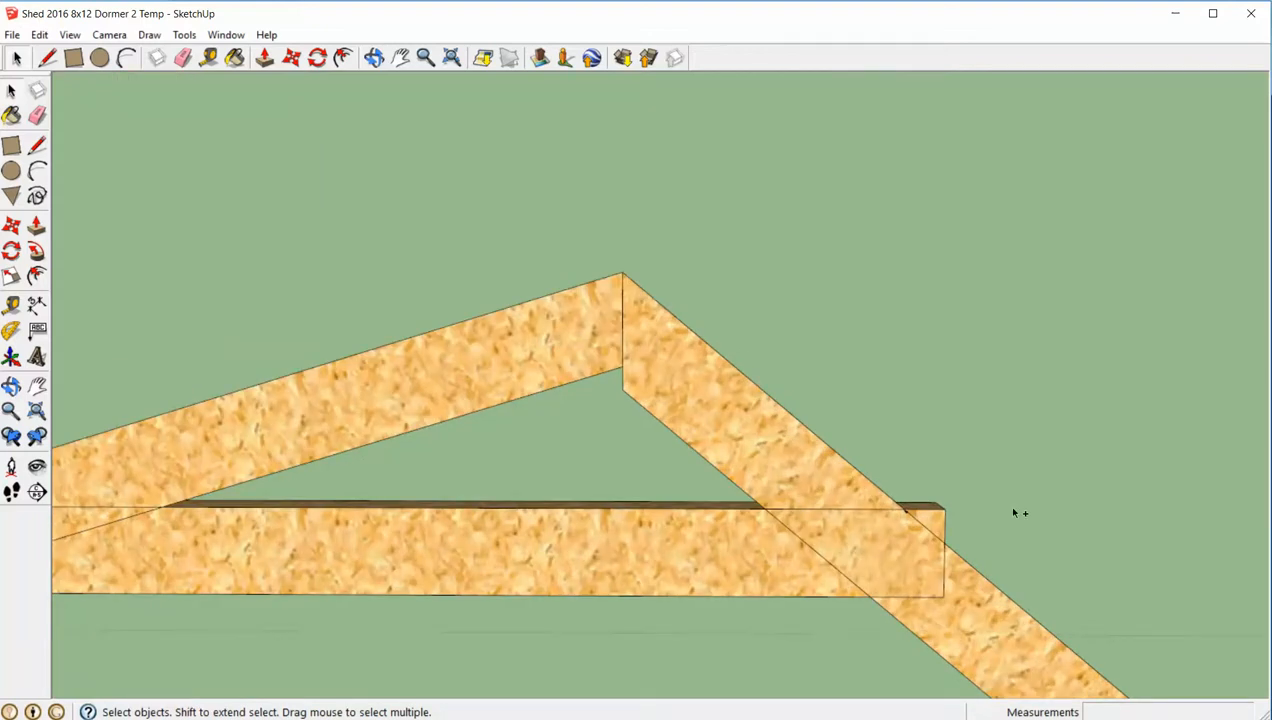
scroll(1010, 509, "down", 3)
middle_click_drag(1008, 508, 870, 460)
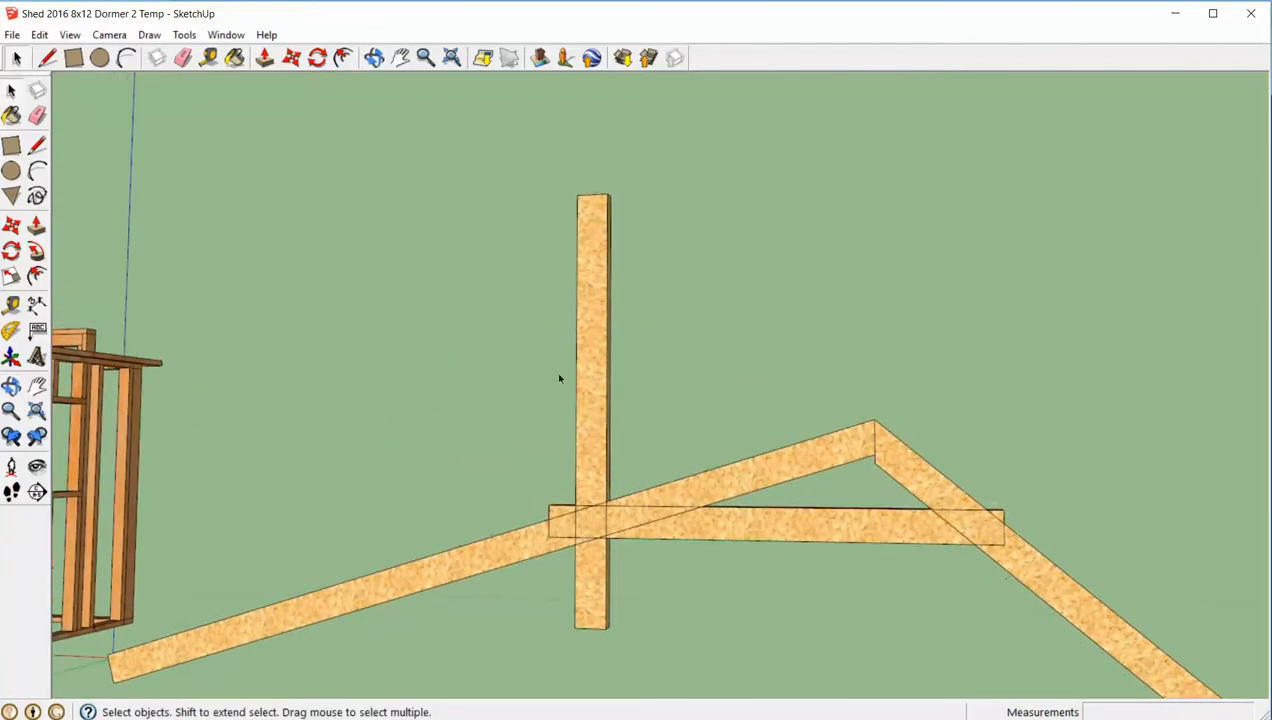
left_click(587, 370)
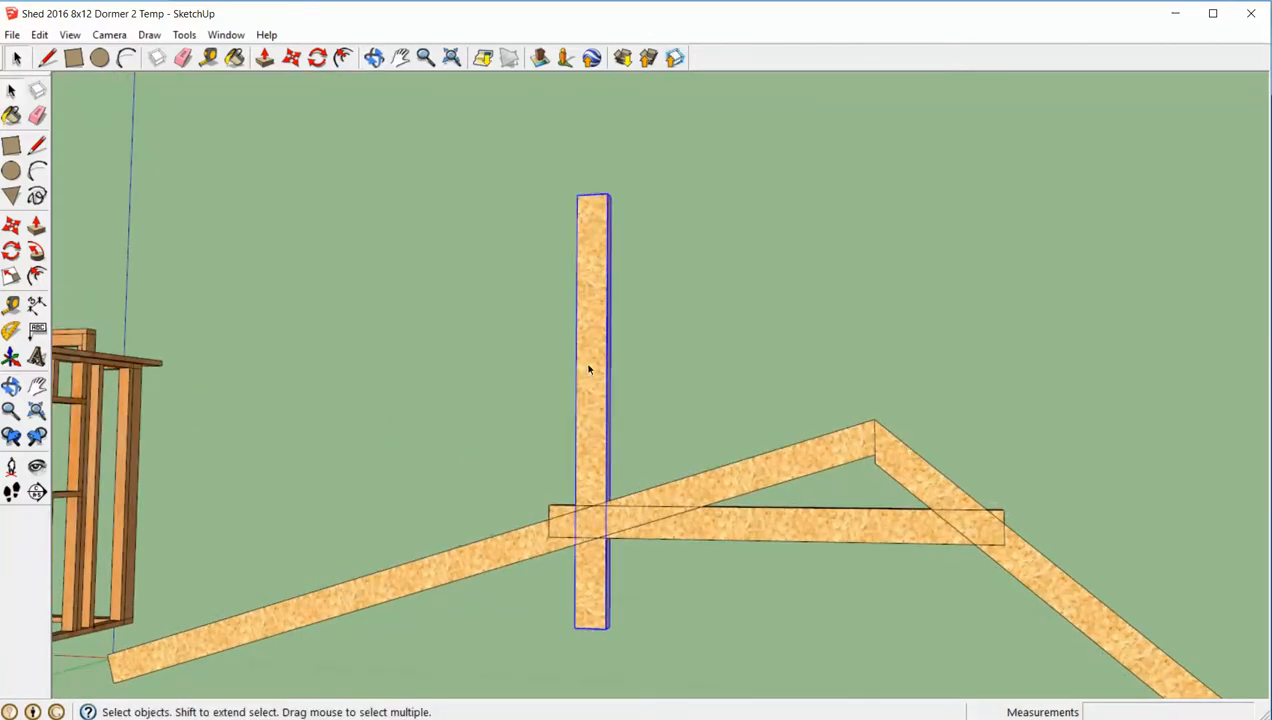
key("Delete")
key("ctrl+z")
- Move the spare vertical board about 87 5/16" away from the truss to the near corner of the shed frame
scroll(594, 375, "down", 3)
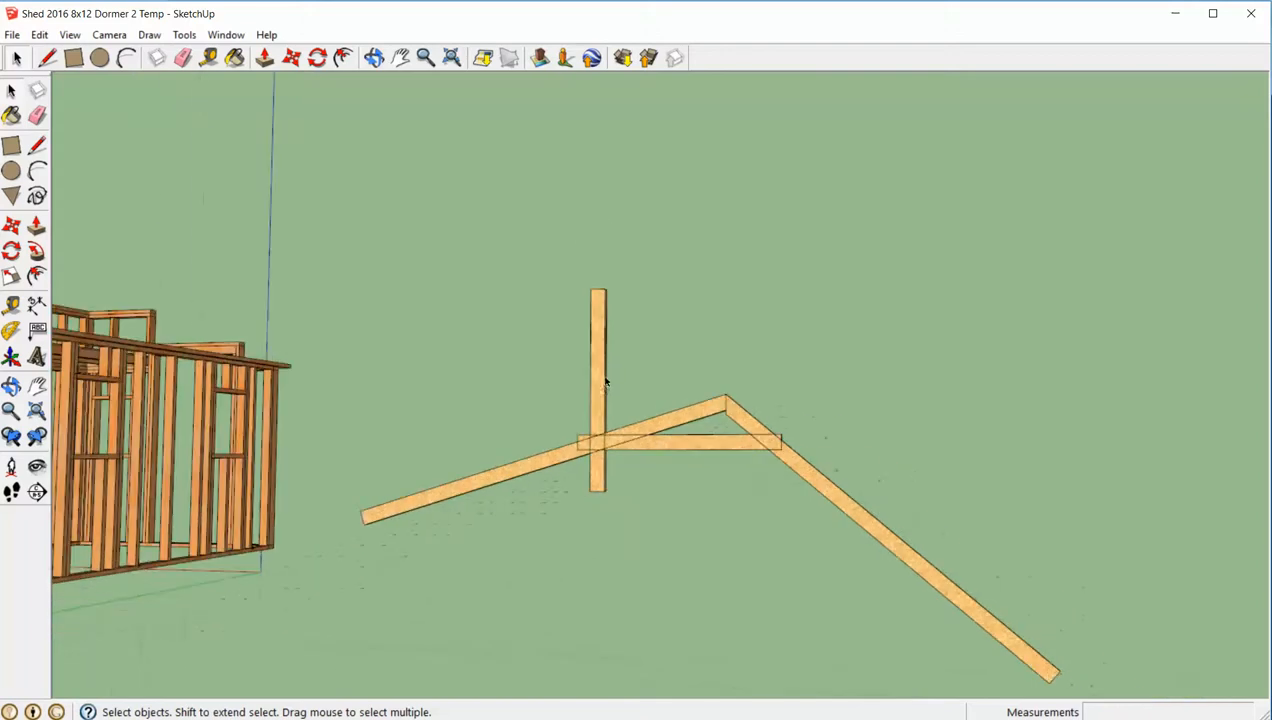
left_click(598, 388)
key("m")
left_click(598, 388)
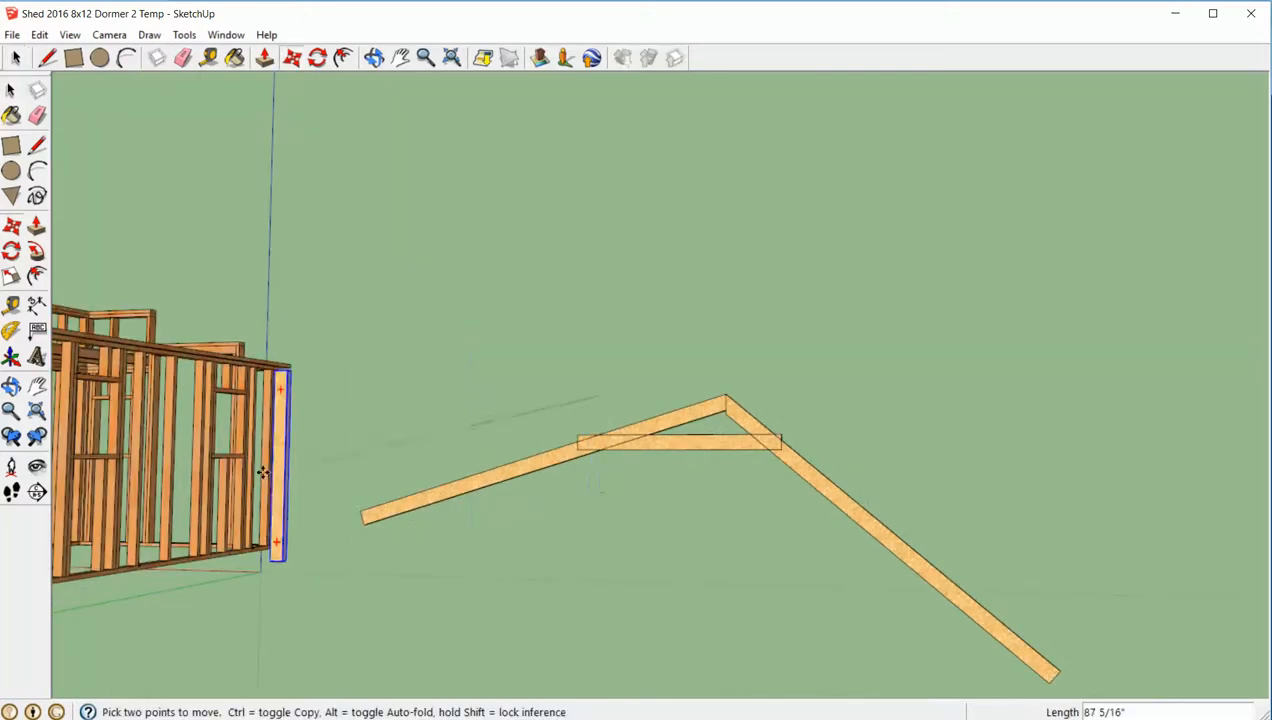
left_click(270, 472)
key("space")
- Open the Bottom Cord for editing and draw a line across its outer upper corner along the 40-degree rafter's top edge
middle_click_drag(756, 438, 886, 425)
scroll(846, 488, "up", 4)
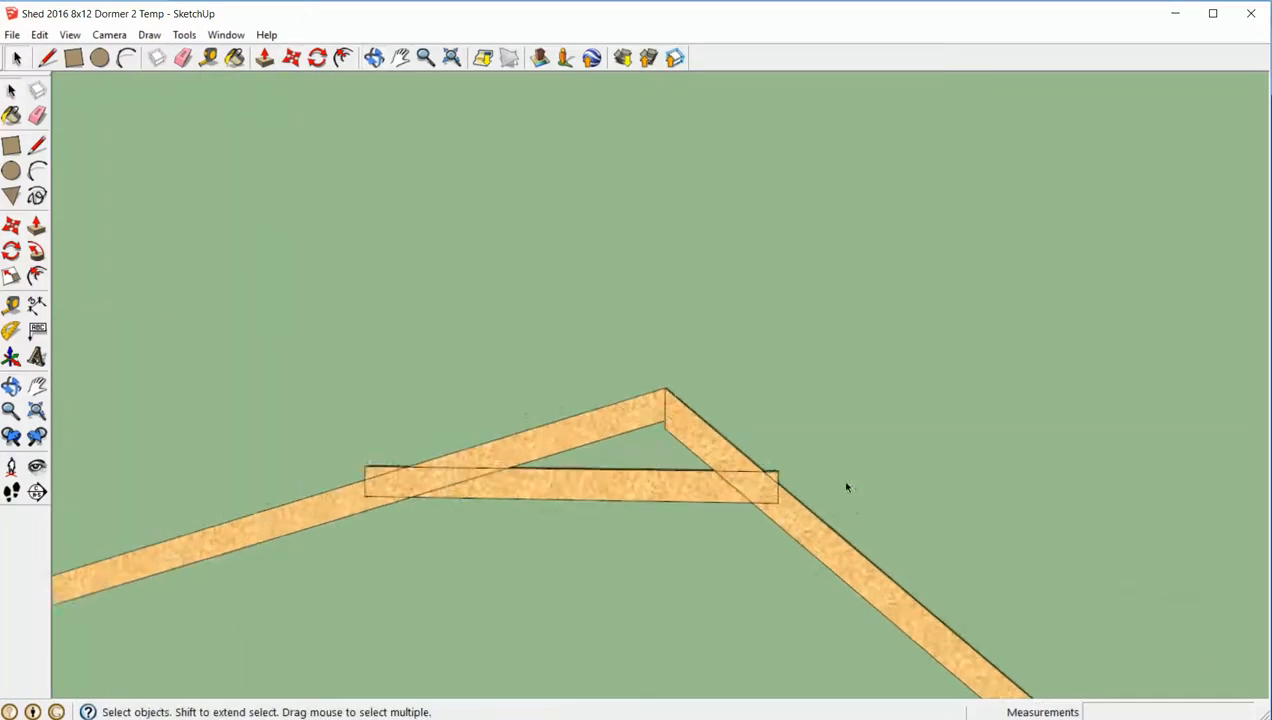
left_click(587, 488)
double_click(587, 488)
middle_click_drag(891, 488, 629, 550)
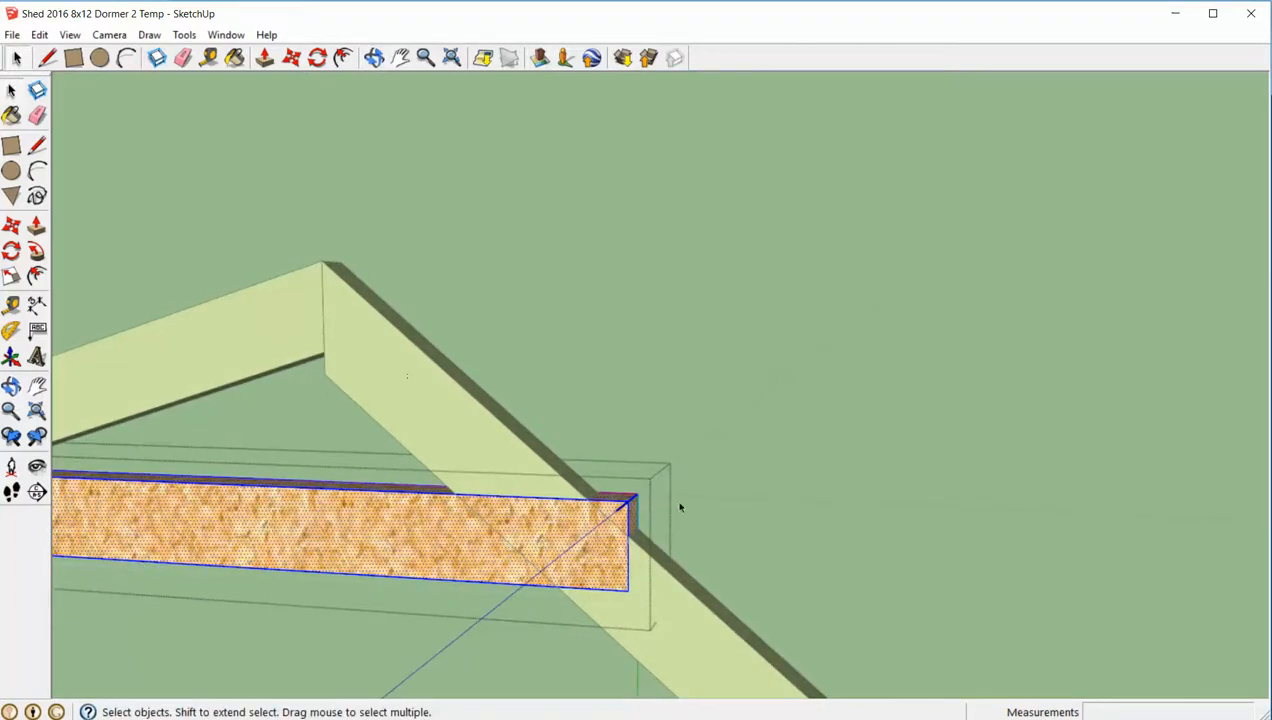
middle_click_drag(680, 507, 760, 540)
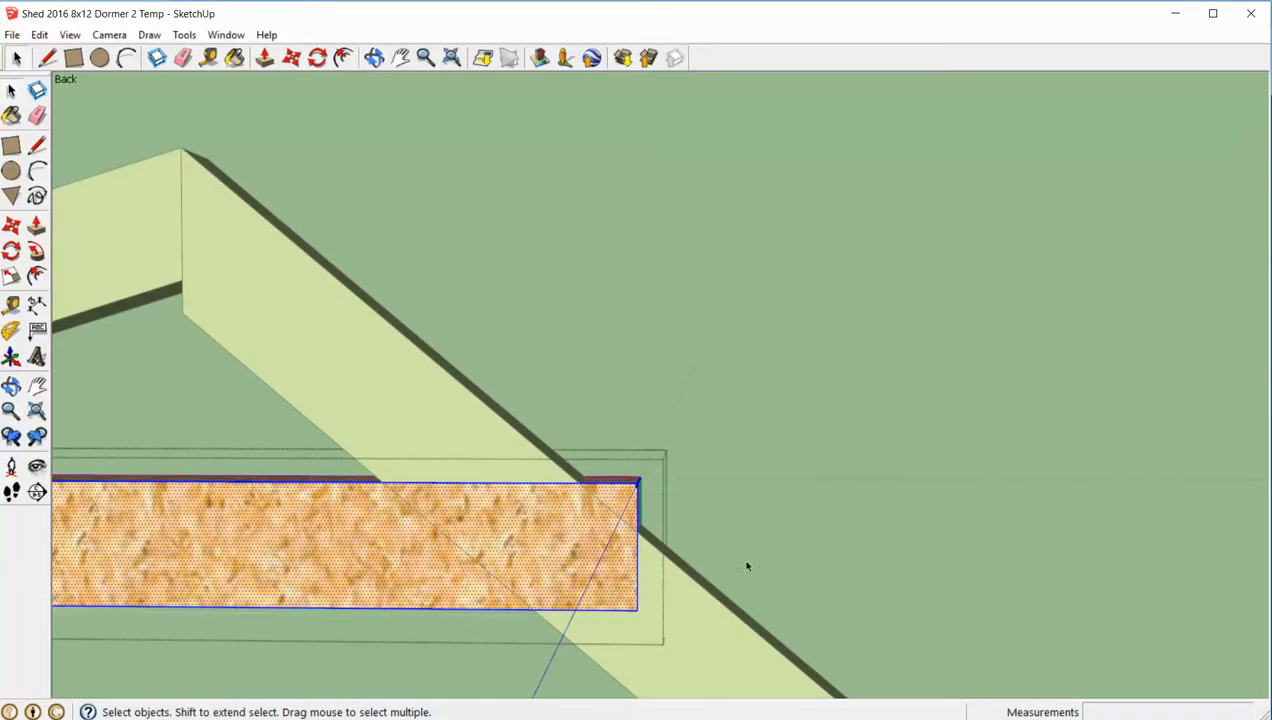
key("l")
left_click(580, 483)
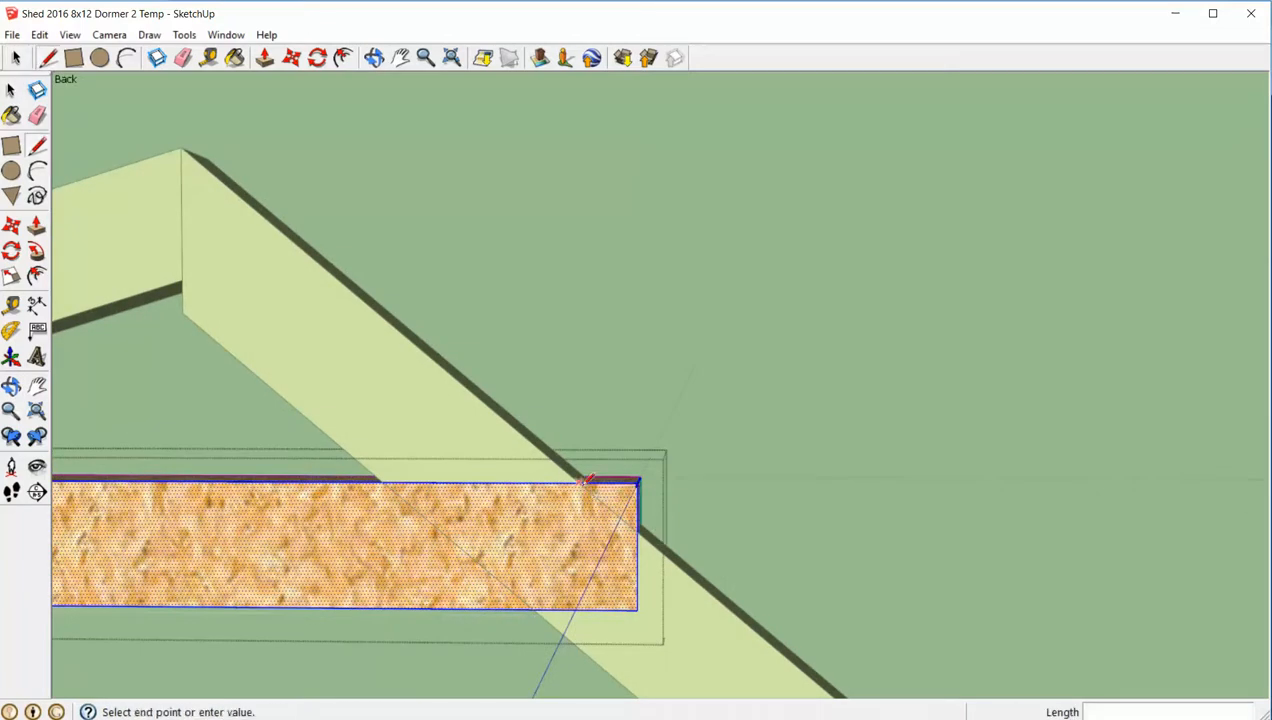
left_click(636, 518)
key("space")
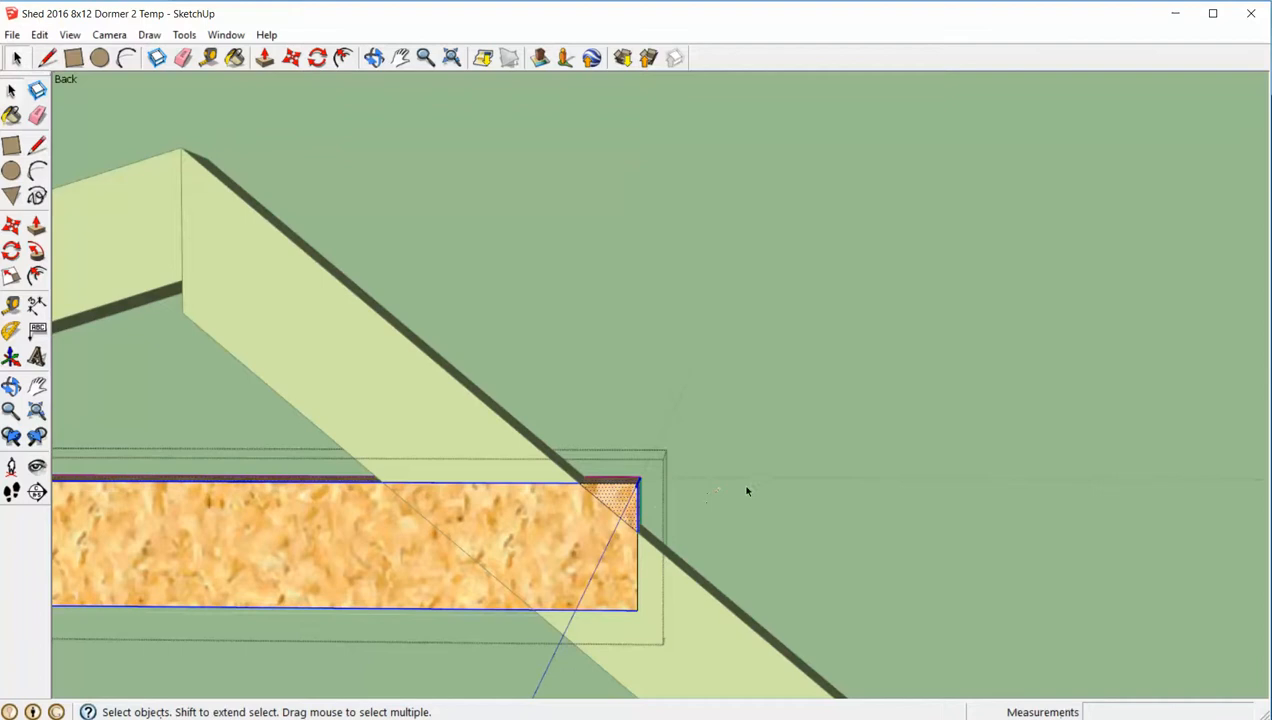
- Push the triangular face above the 40-degree rafter through the Bottom Cord's thickness to cut off that corner
middle_click_drag(747, 488, 628, 512)
key("p")
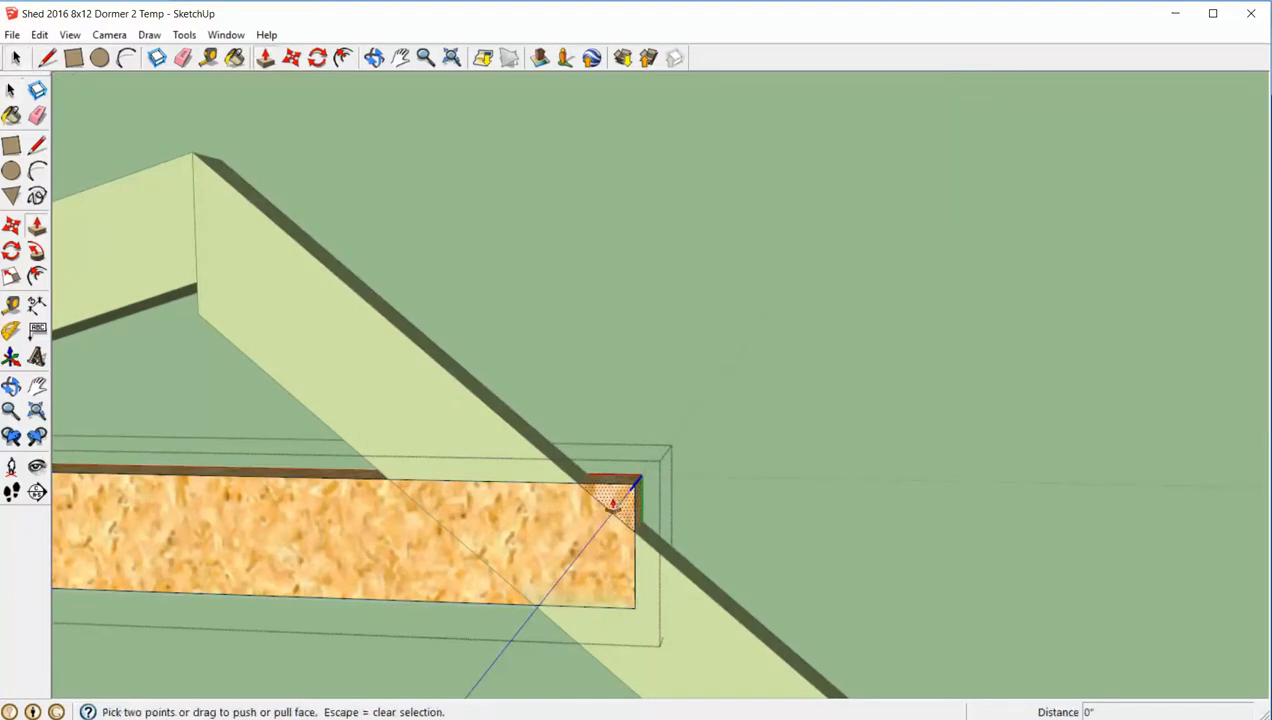
left_click(613, 502)
left_click(707, 465)
key("space")
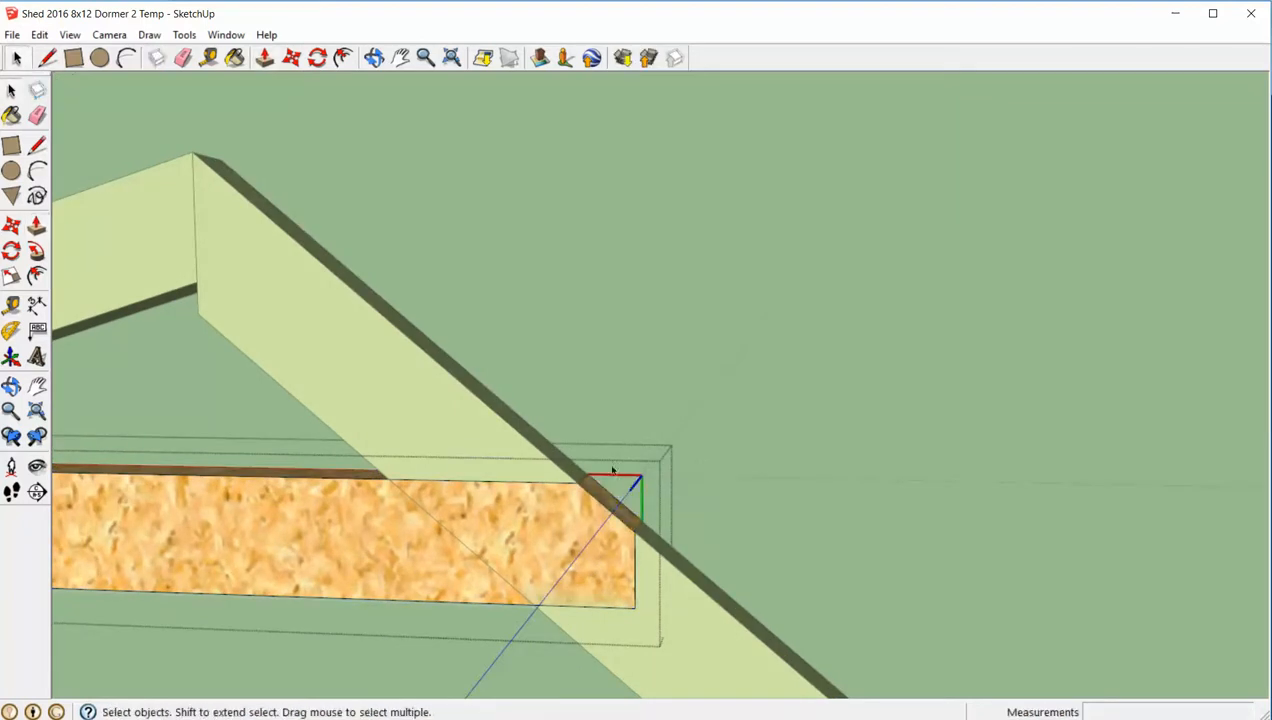
- Draw a line across the Bottom Cord's other upper corner along the 17-degree rafter's top edge
middle_click_drag(704, 477, 478, 481)
scroll(272, 525, "up", 6)
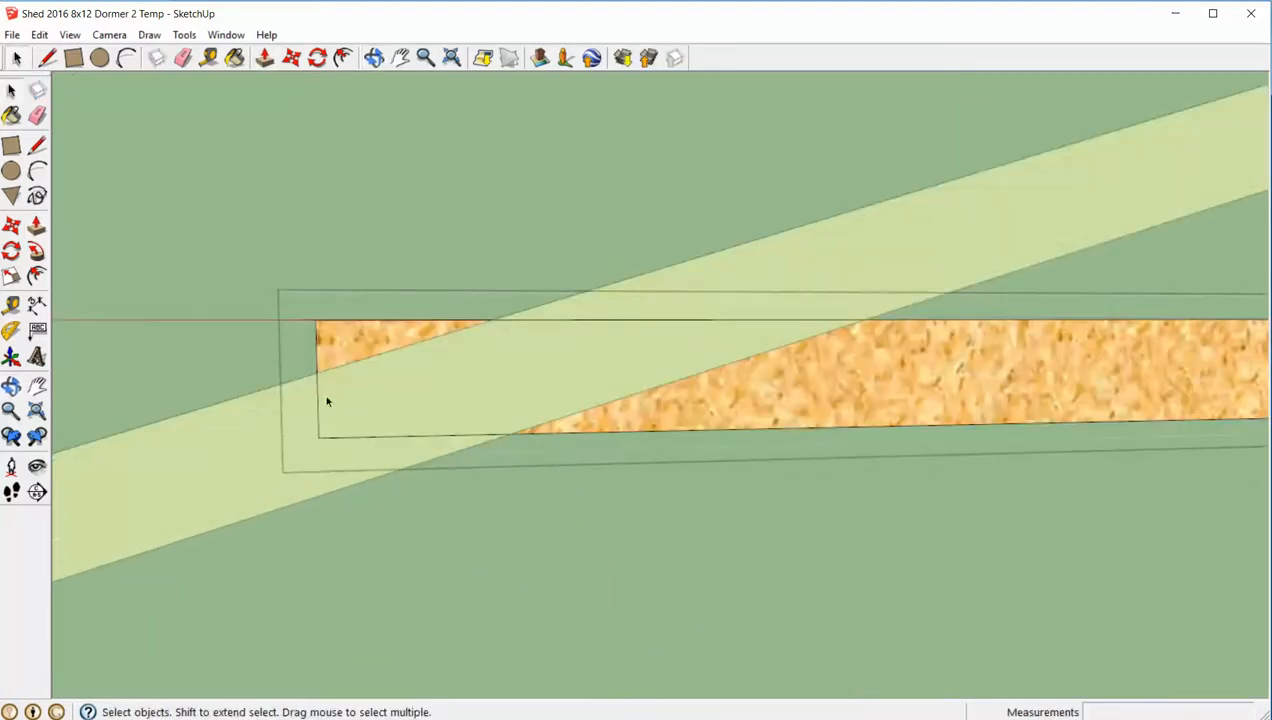
left_click(341, 356)
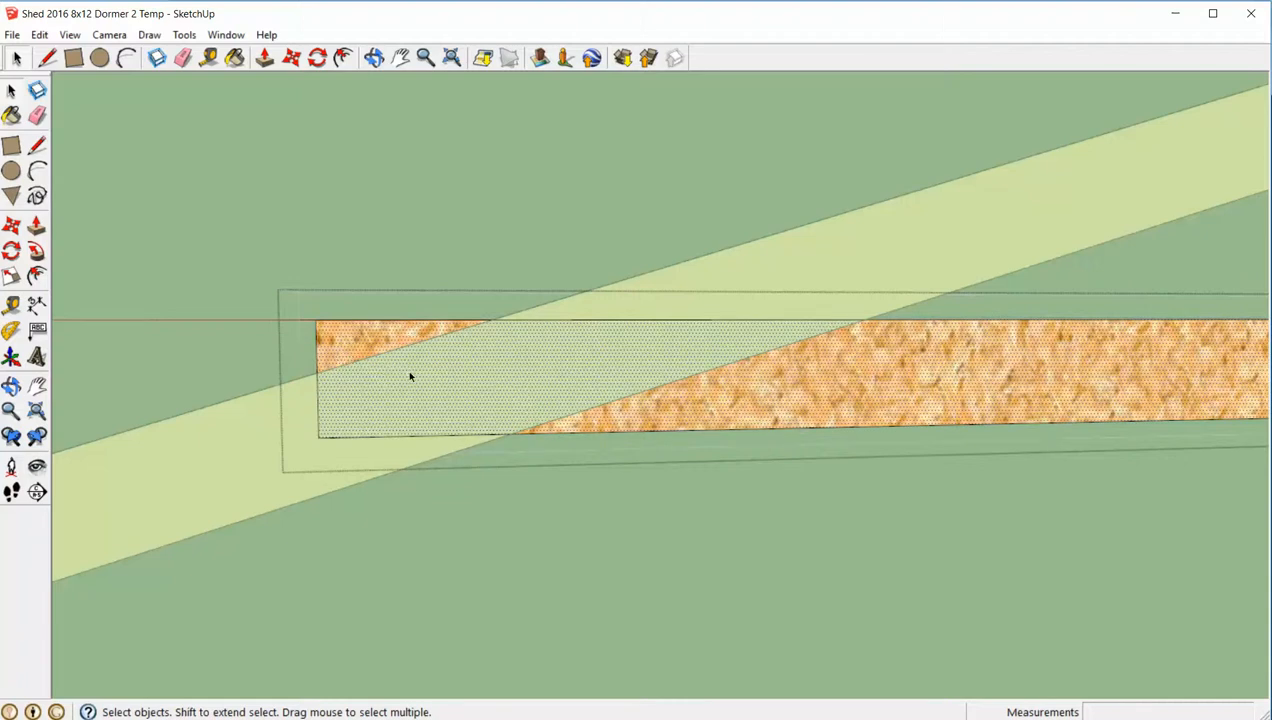
key("l")
left_click(316, 372)
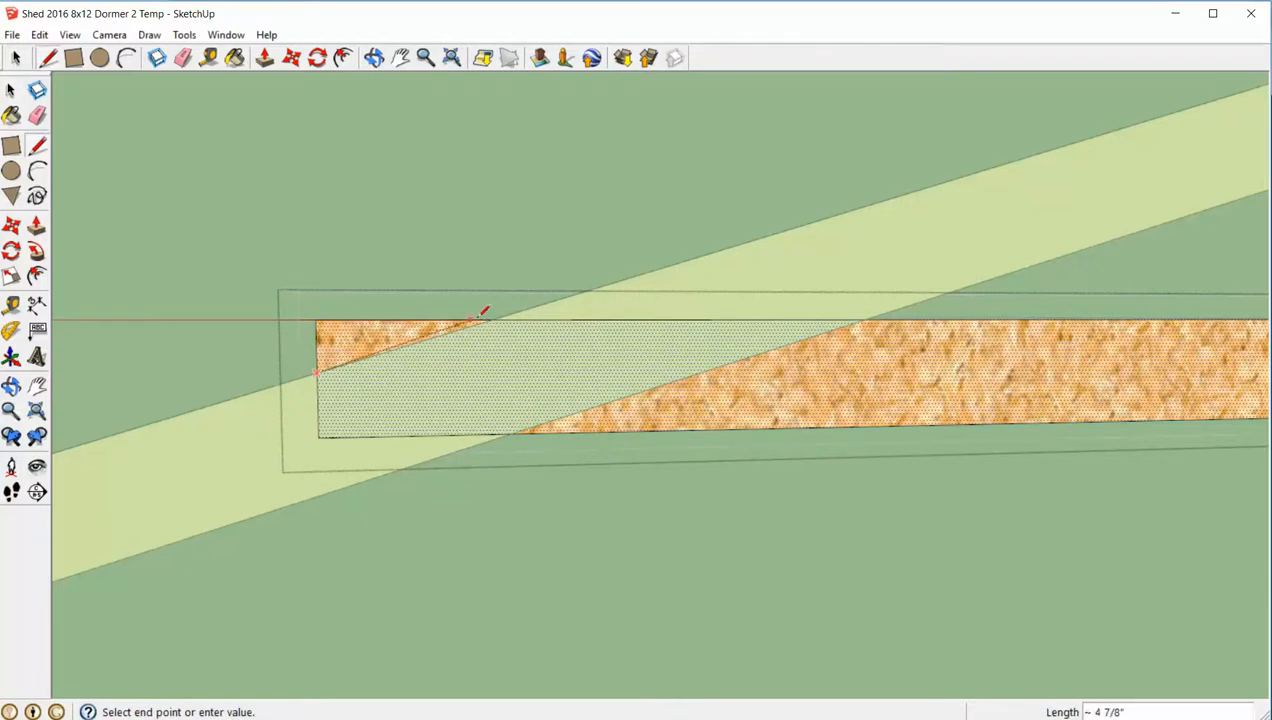
left_click(487, 312)
- Push the triangular face above the 17-degree rafter back 1 1/2" to cut off the Bottom Cord's corner there
middle_click_drag(489, 295, 468, 349)
key("space")
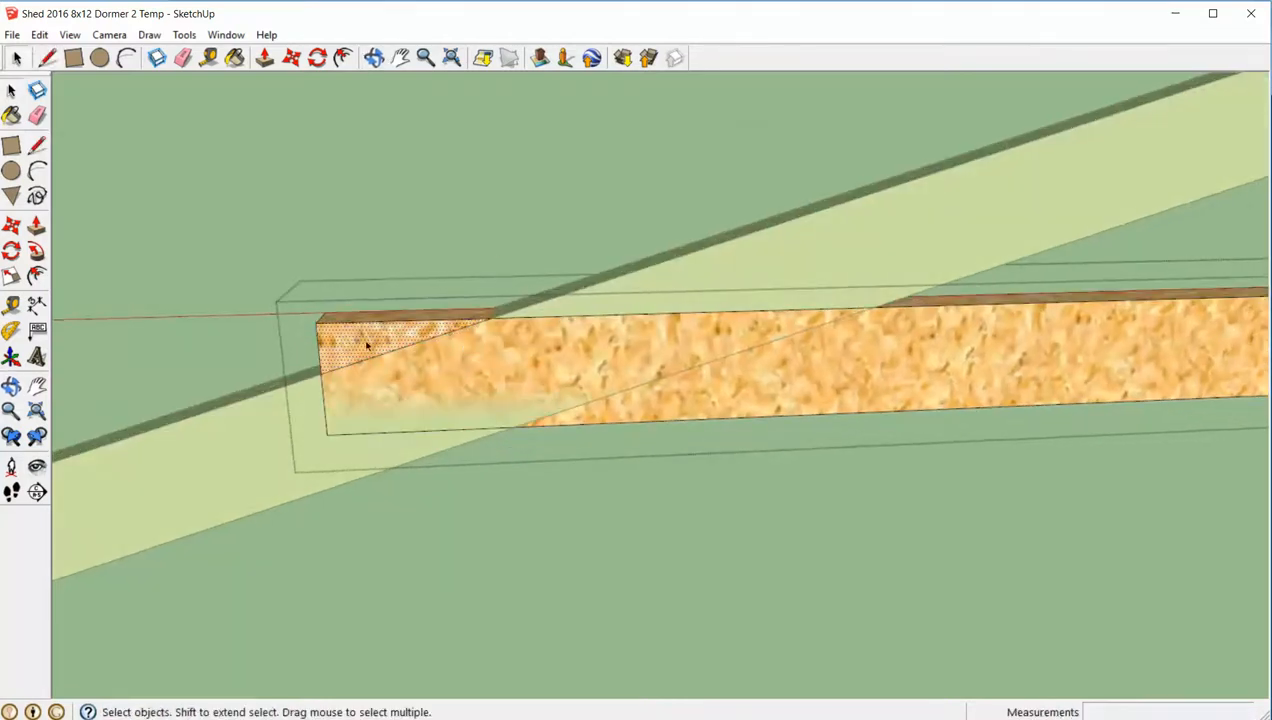
key("p")
left_click_drag(362, 347, 392, 303)
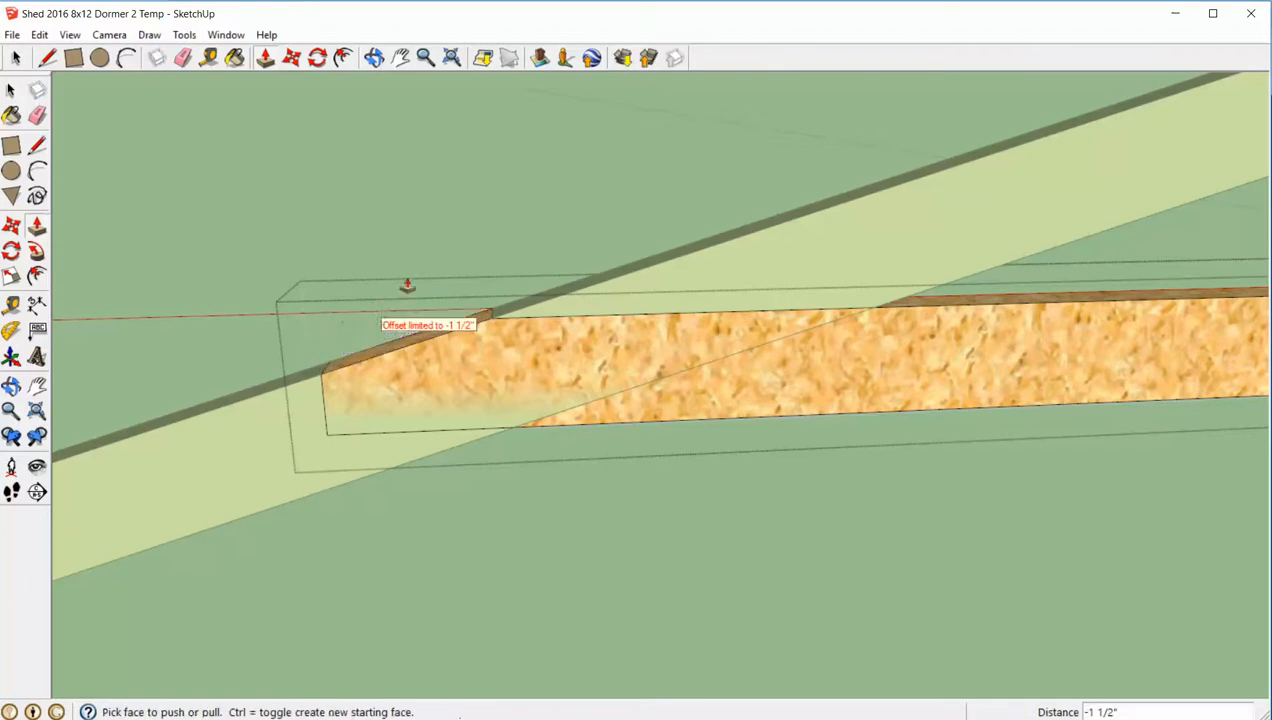
- Close the Bottom Cord's editing and move it 1 1/2" outward so its back sits against the rafters' faces
left_click(421, 237)
scroll(628, 284, "down", 4)
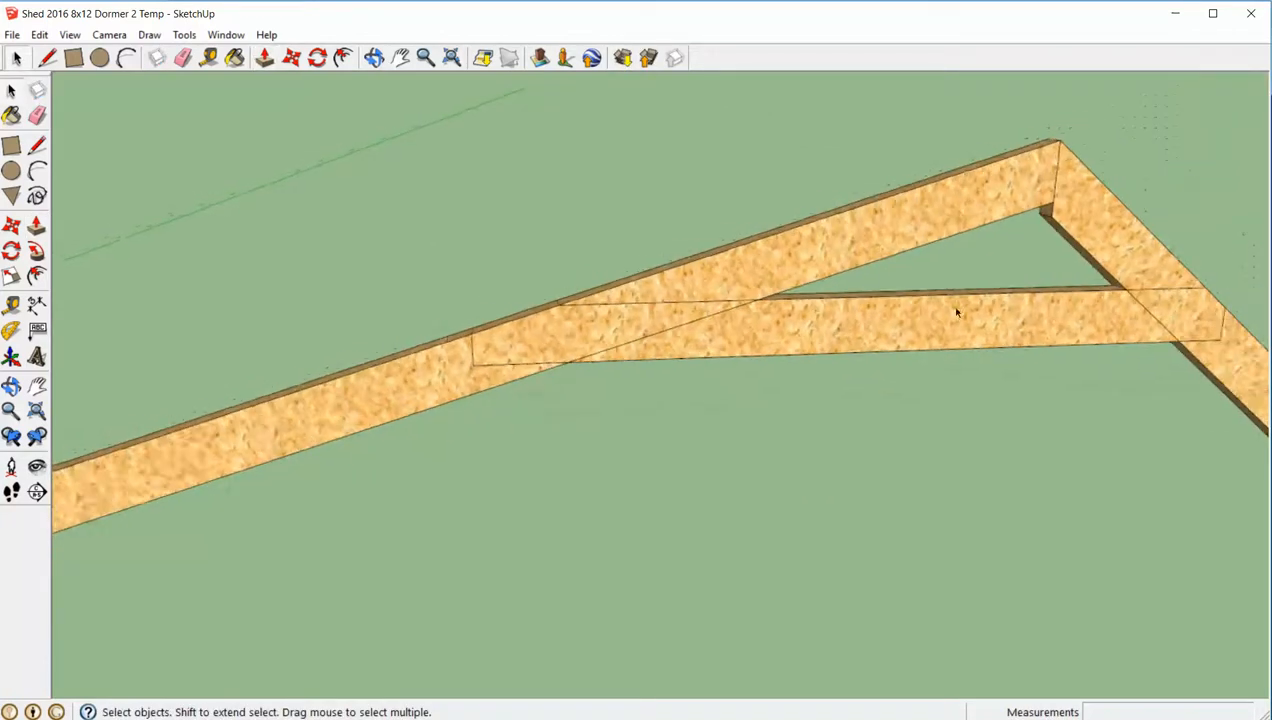
left_click(926, 304)
middle_click_drag(926, 304, 770, 299)
scroll(770, 300, "down", 3)
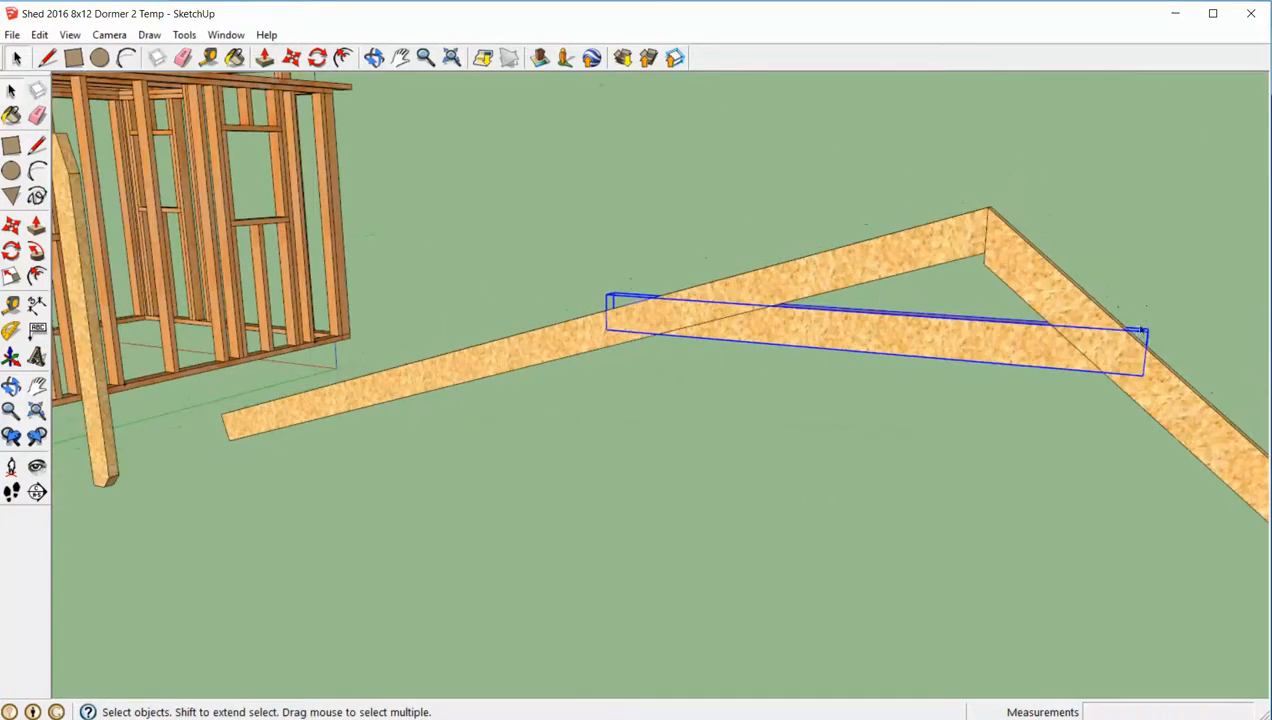
middle_click_drag(1142, 329, 911, 344)
middle_click_drag(180, 385, 286, 403)
middle_click_drag(168, 363, 236, 380)
scroll(511, 360, "up", 2)
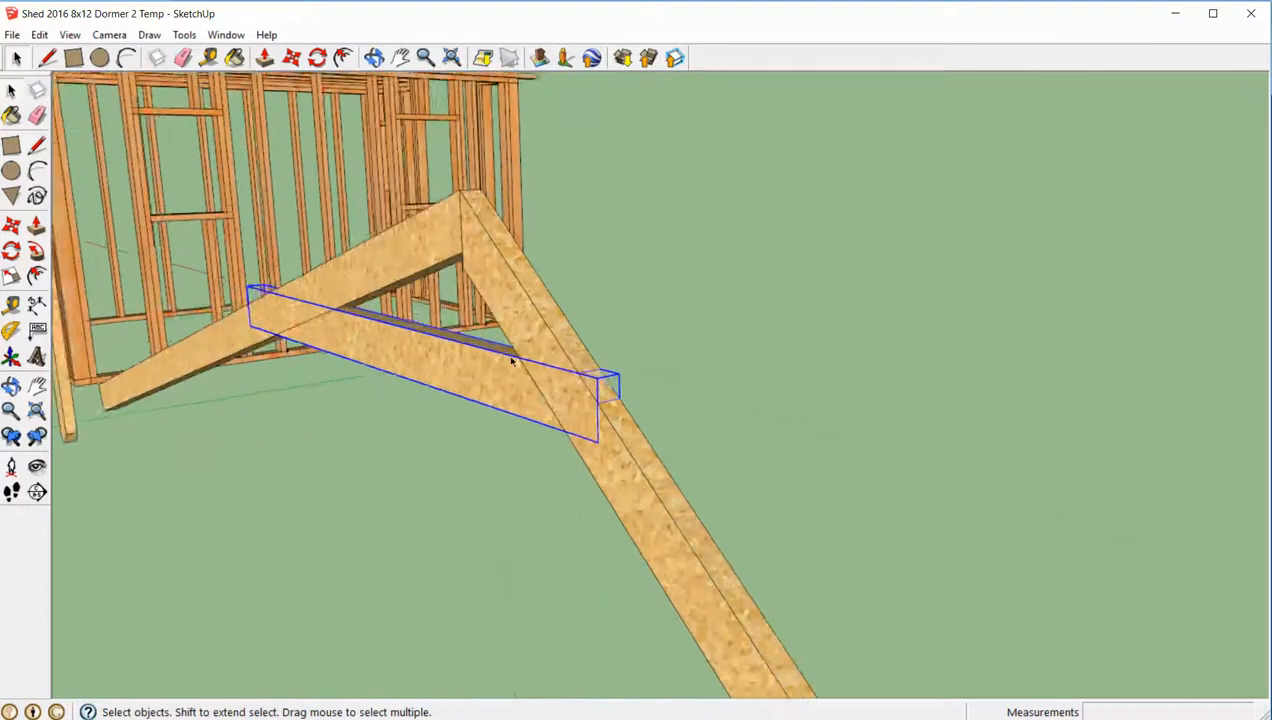
middle_click_drag(511, 360, 642, 468)
scroll(652, 470, "up", 2)
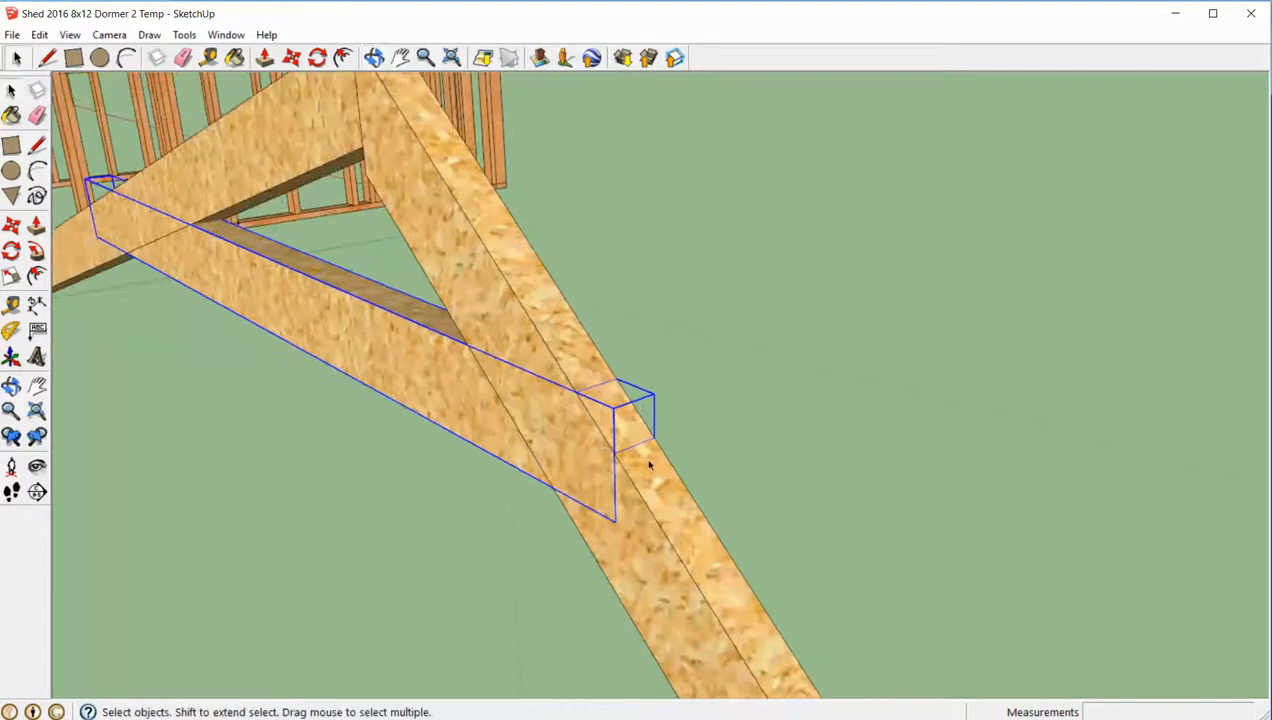
key("m")
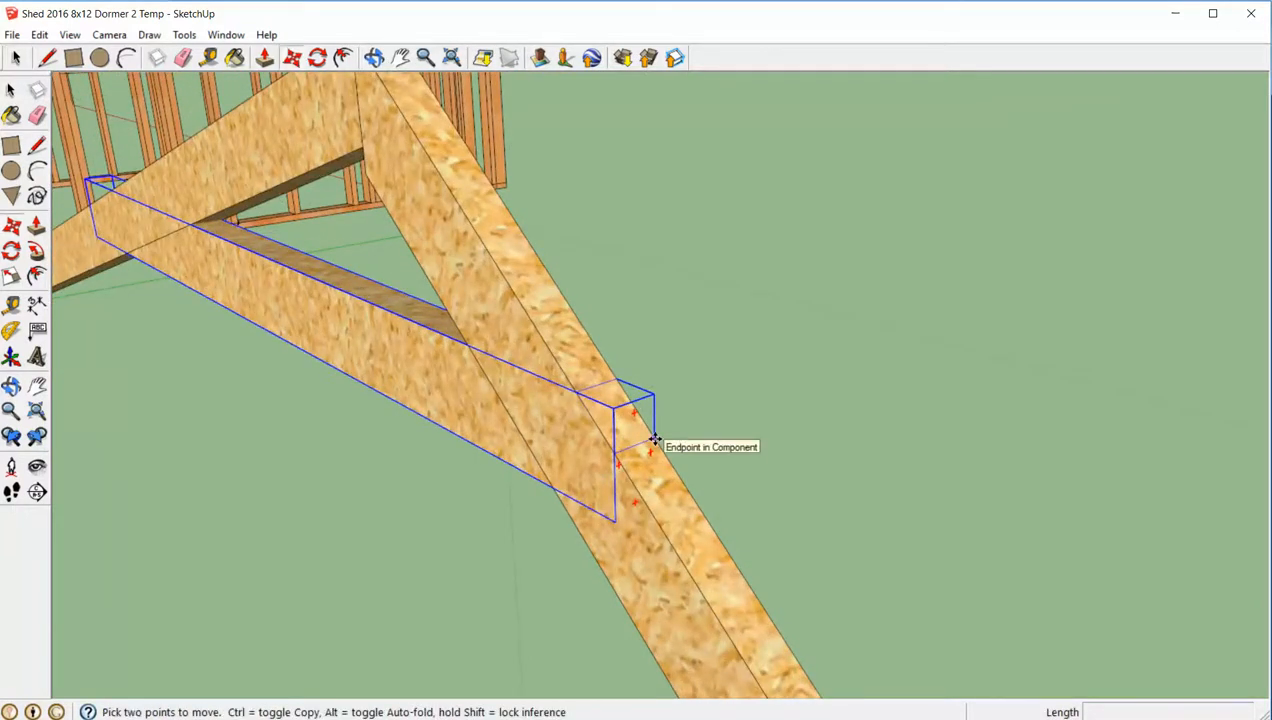
left_click(653, 437)
left_click(616, 458)
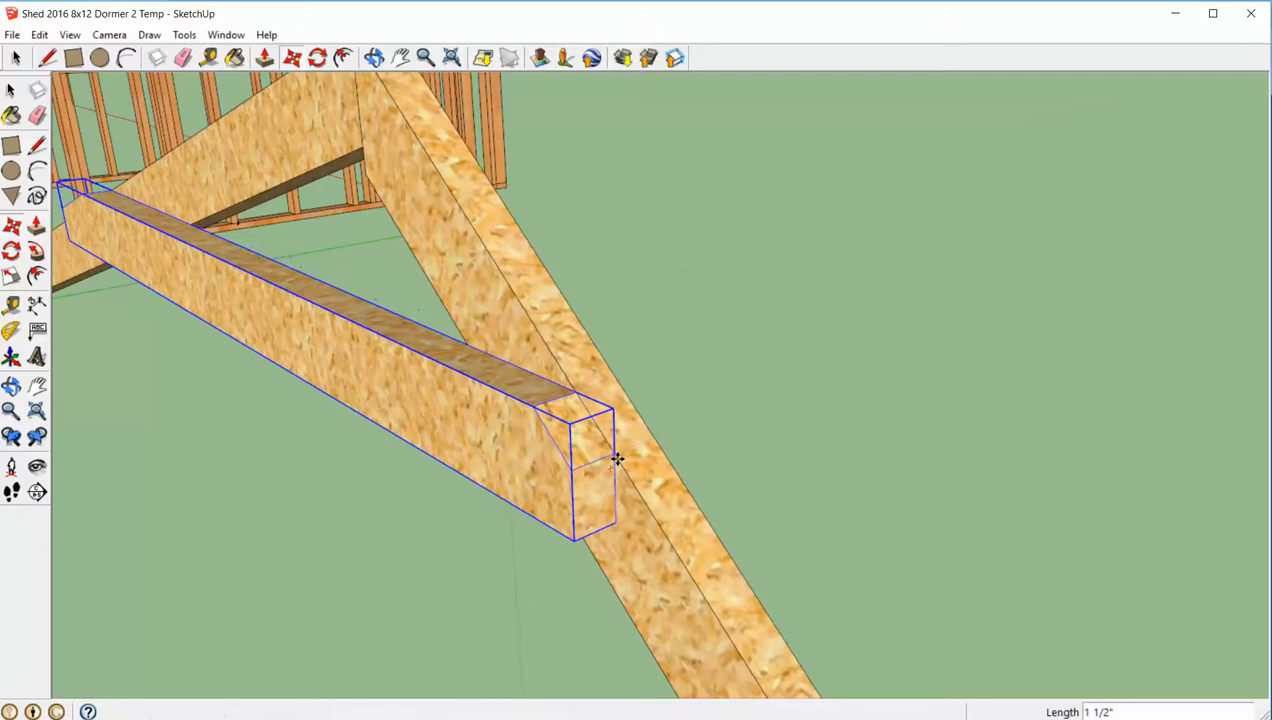
key("space")
left_click(749, 426)
- Examine from several angles how the Bottom Cord's clipped corner lines up with the 40-degree rafter's top edge
middle_click_drag(753, 432, 686, 304)
scroll(741, 406, "down", 5)
scroll(777, 389, "up", 2)
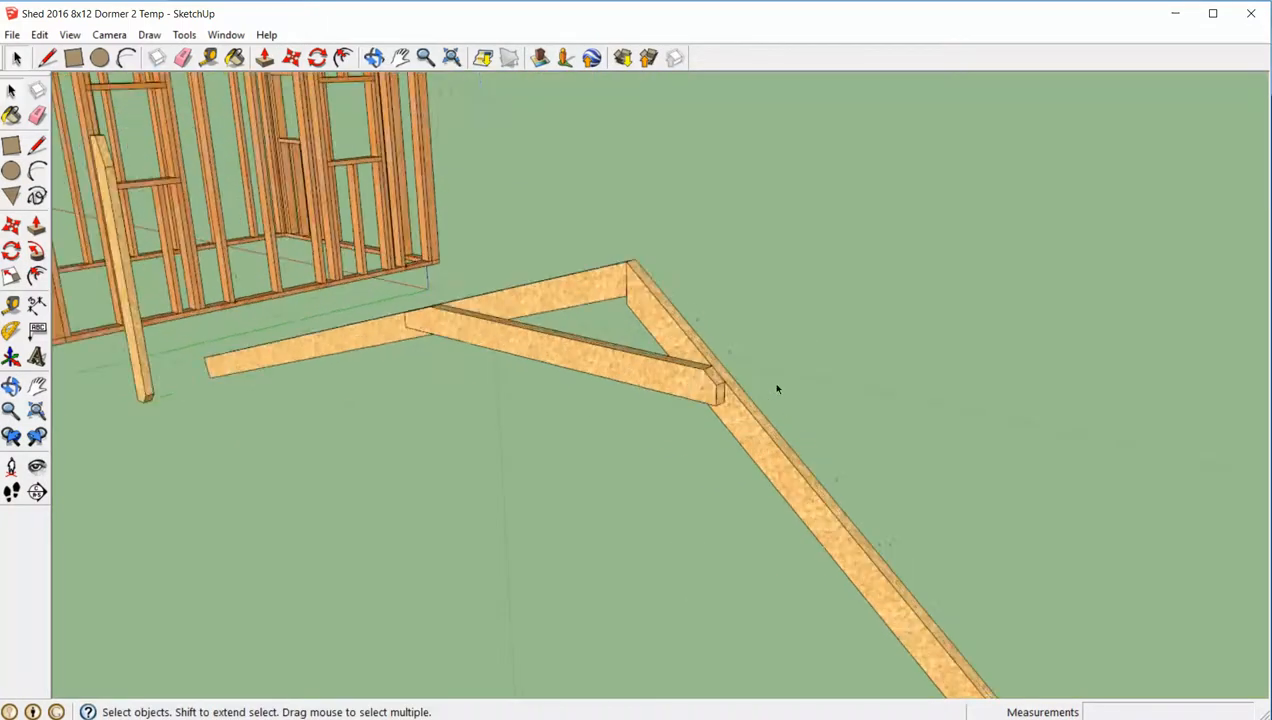
scroll(762, 400, "up", 3)
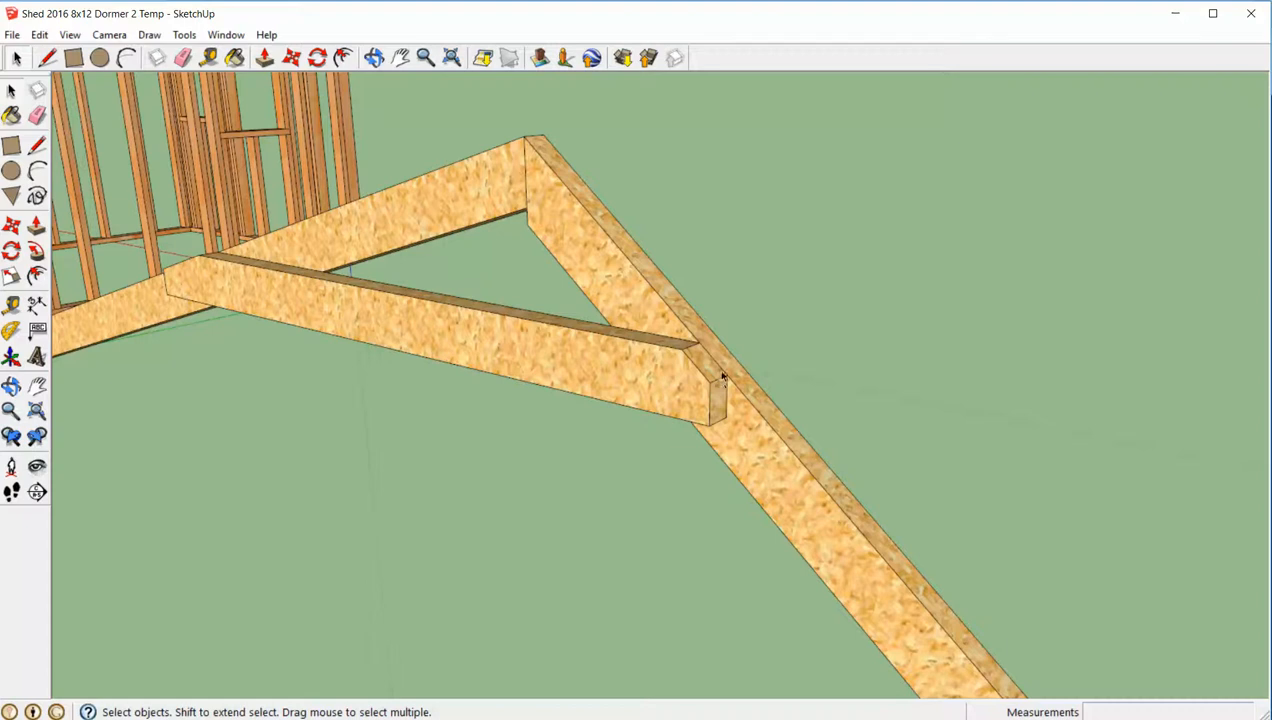
scroll(721, 375, "up", 2)
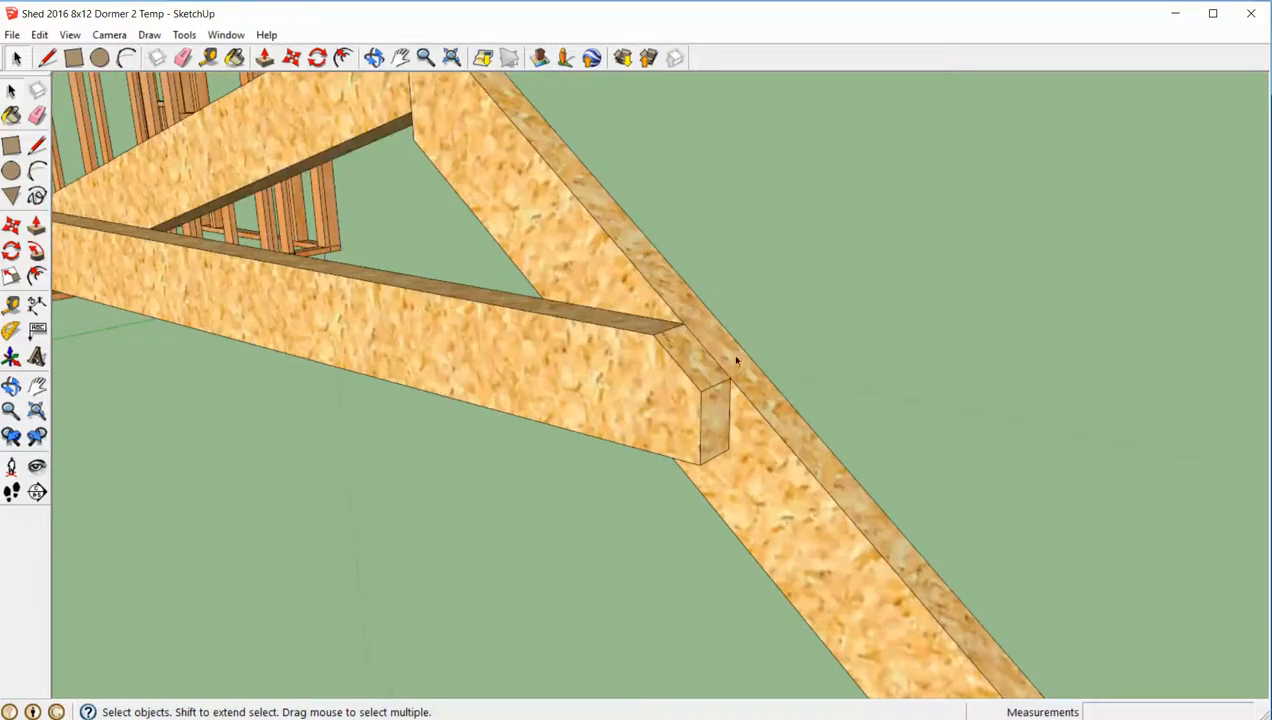
scroll(736, 360, "down", 1)
middle_click_drag(650, 385, 521, 389)
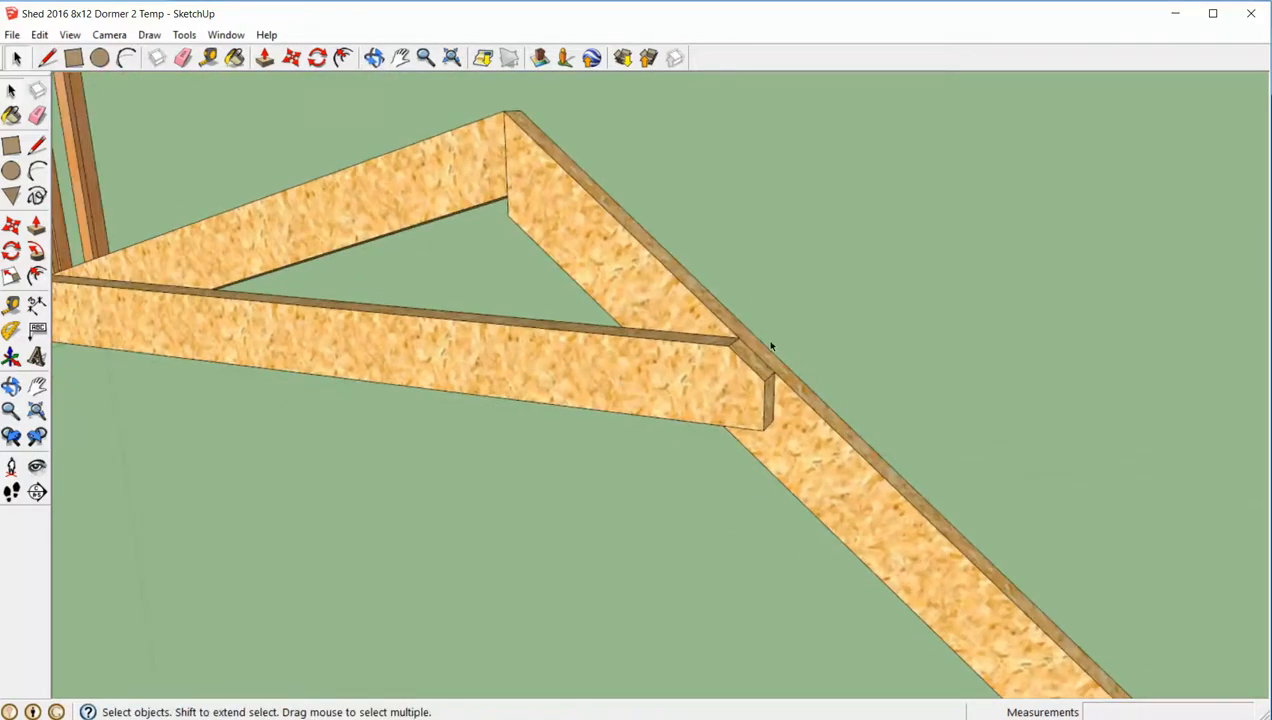
scroll(760, 355, "up", 3)
middle_click_drag(752, 369, 729, 395)
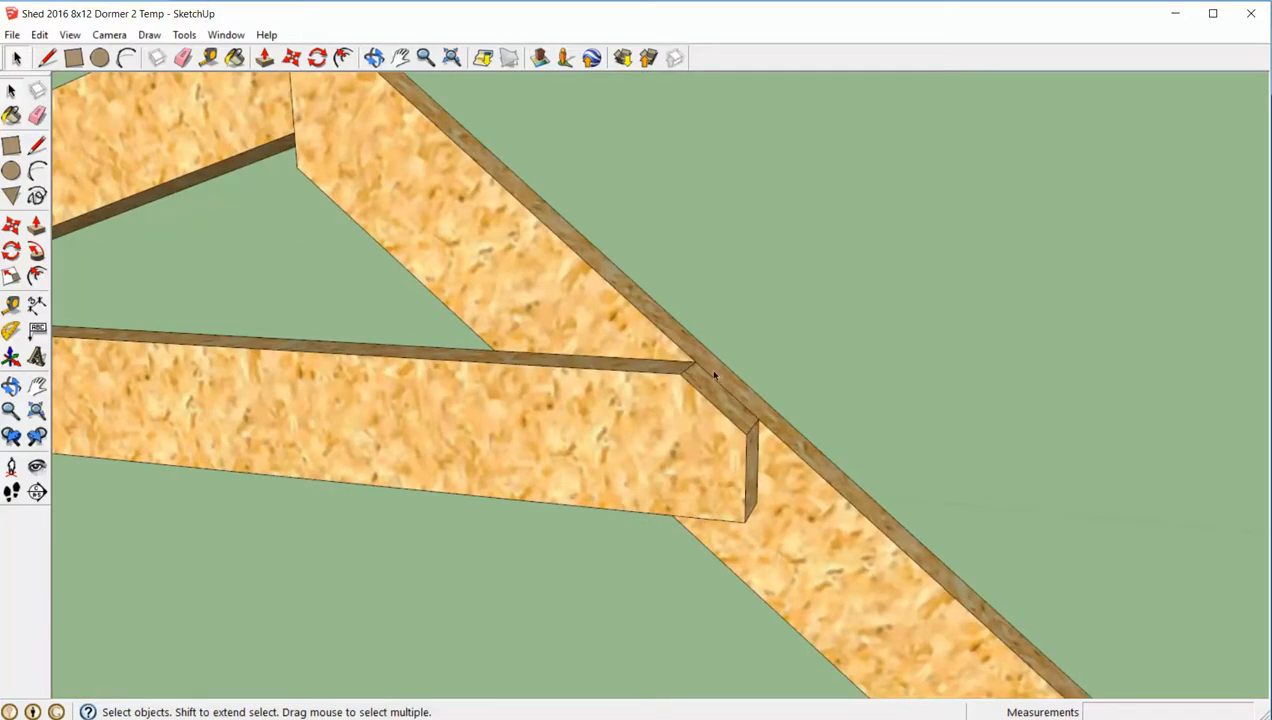
scroll(790, 395, "down", 5)
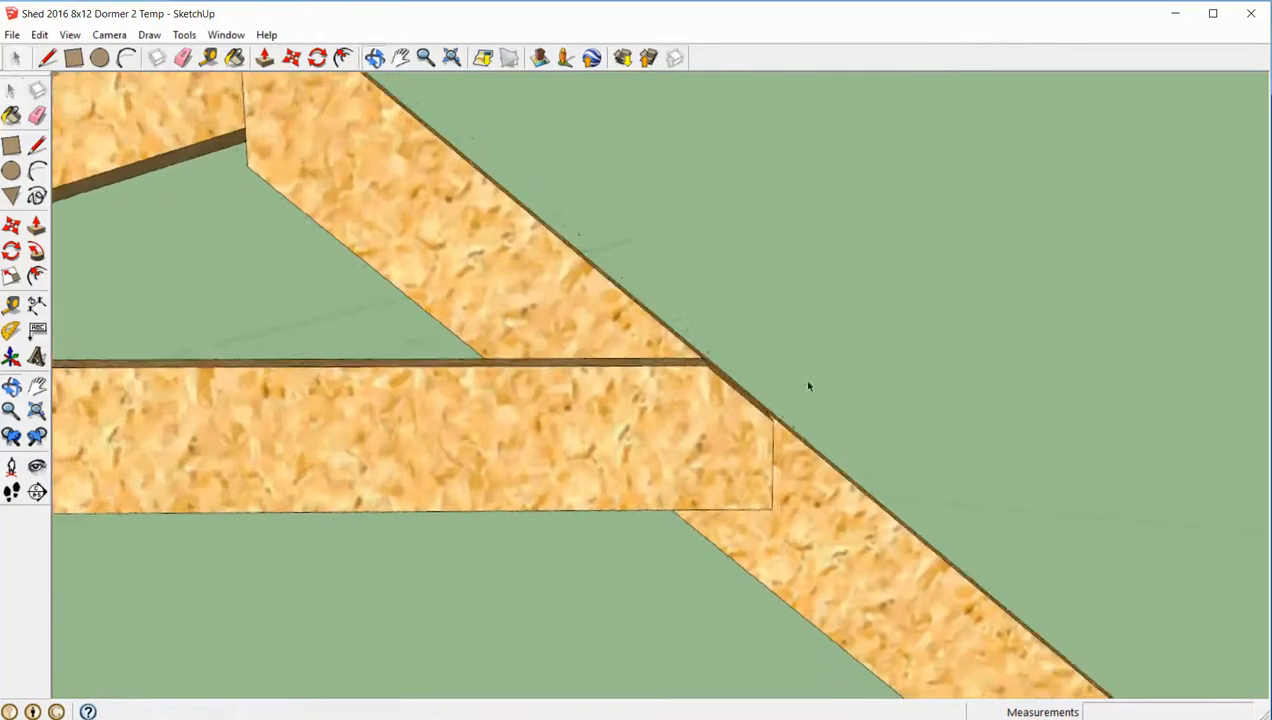
scroll(815, 385, "up", 1)
scroll(830, 380, "down", 1)
middle_click_drag(838, 380, 690, 395)
scroll(660, 390, "up", 3)
- Move the Bottom Cord straight down 0.25" so its clipped corners sit below the rafters' top edges
left_click(659, 393)
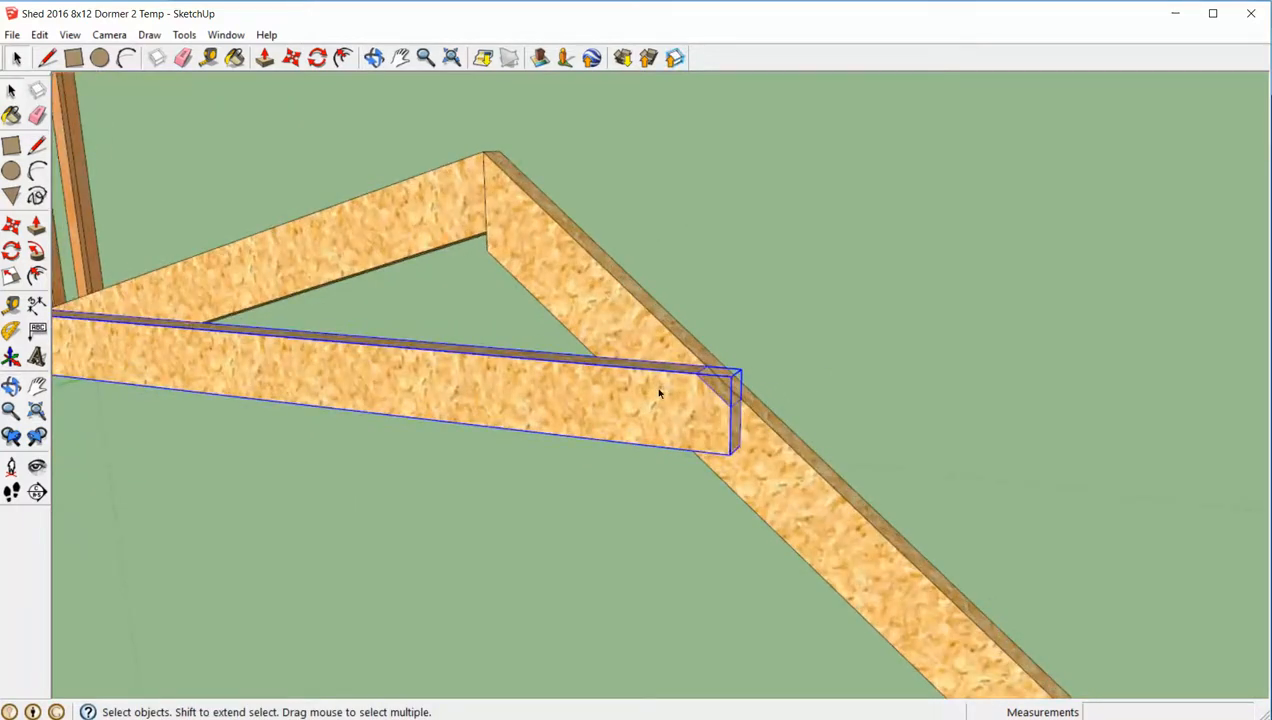
key("m")
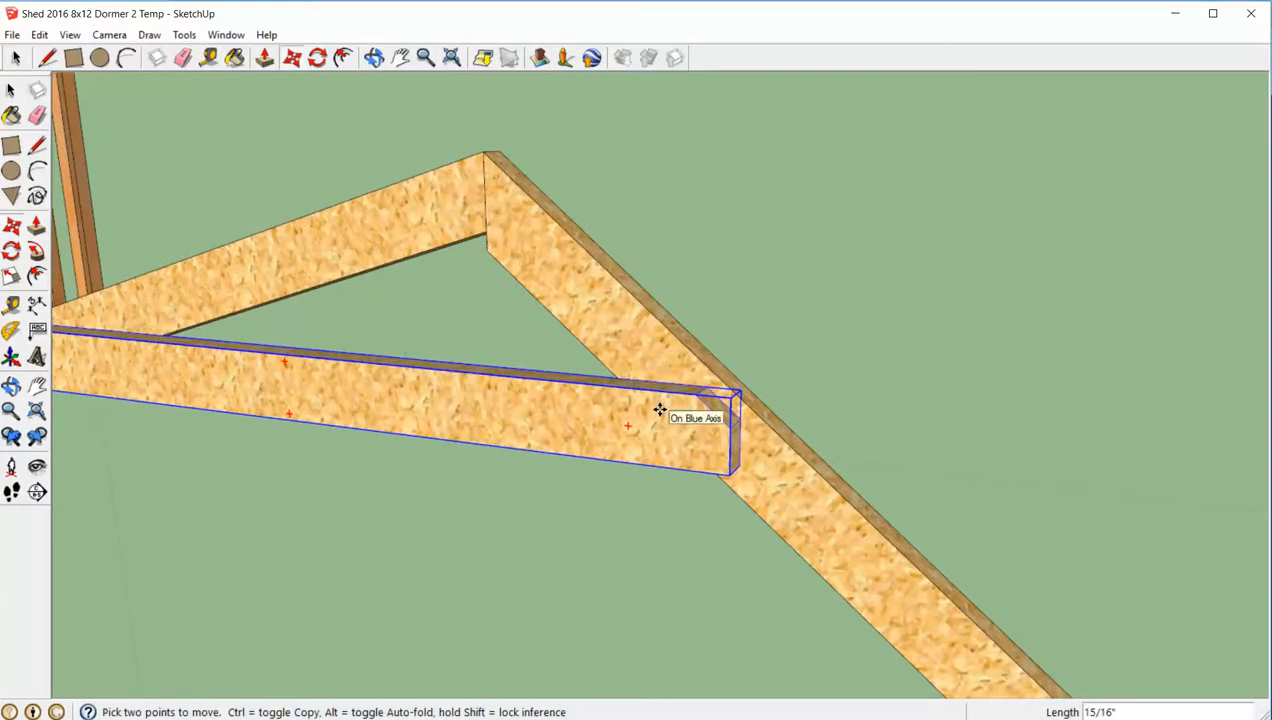
type(".25")
key("Return")
key("space")
left_click(838, 362)
- Examine the gaps between the Bottom Cord's two clipped ends and the rafters' top edges, and the truss as a whole
scroll(729, 410, "up", 2)
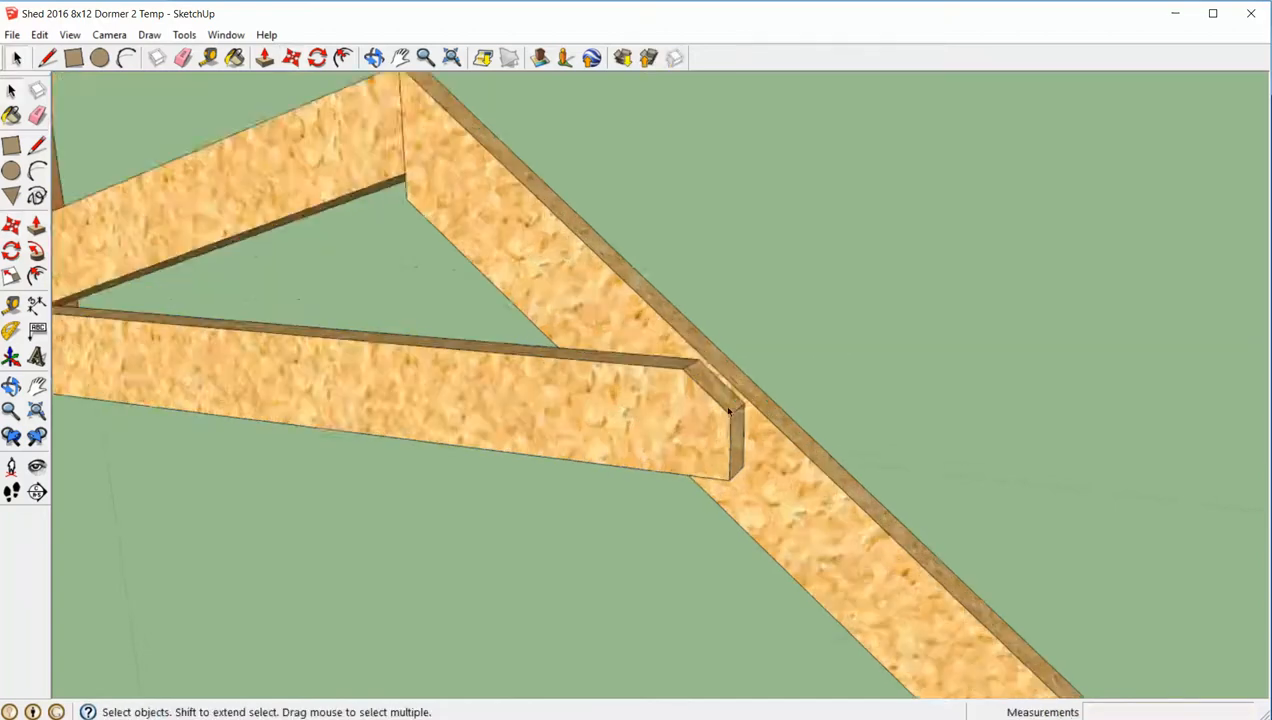
scroll(697, 370, "up", 2)
scroll(660, 380, "down", 3)
middle_click_drag(610, 388, 125, 434)
scroll(130, 438, "up", 2)
key("h")
left_click_drag(174, 442, 664, 418)
scroll(415, 393, "up", 3)
scroll(416, 394, "down", 3)
scroll(430, 400, "down", 2)
key("space")
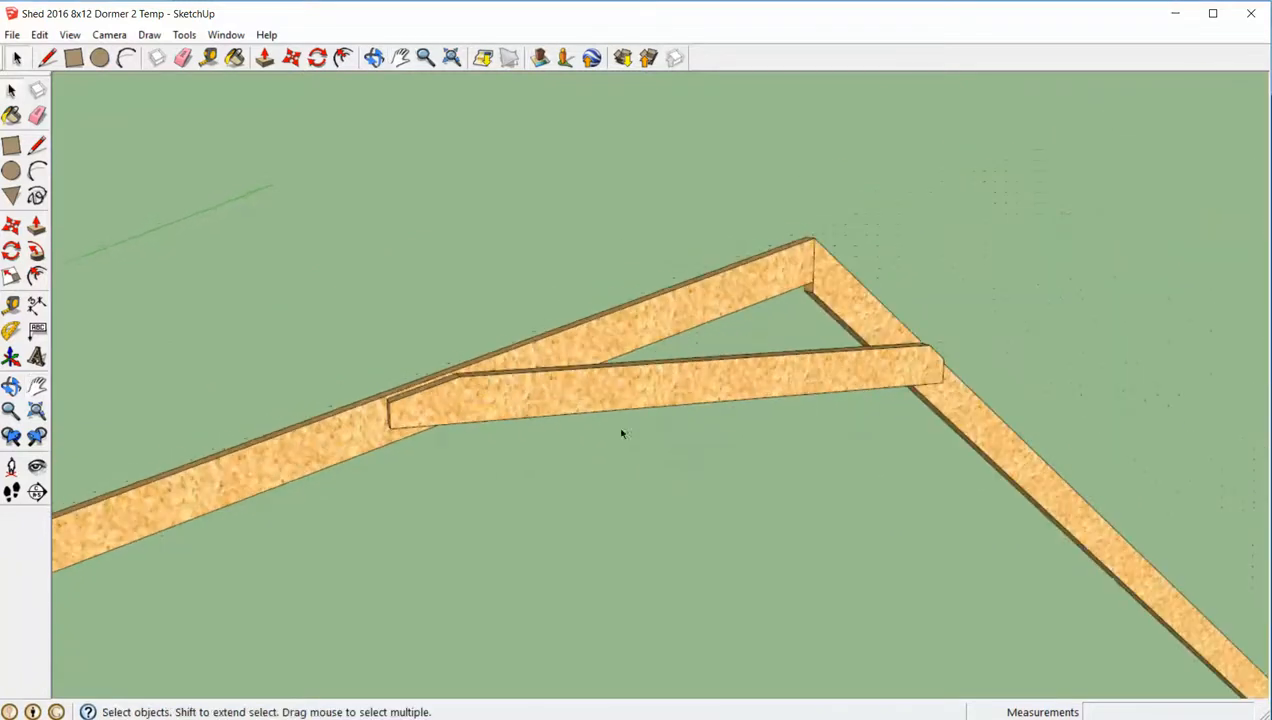
middle_click_drag(834, 450, 695, 394)
scroll(695, 394, "down", 3)
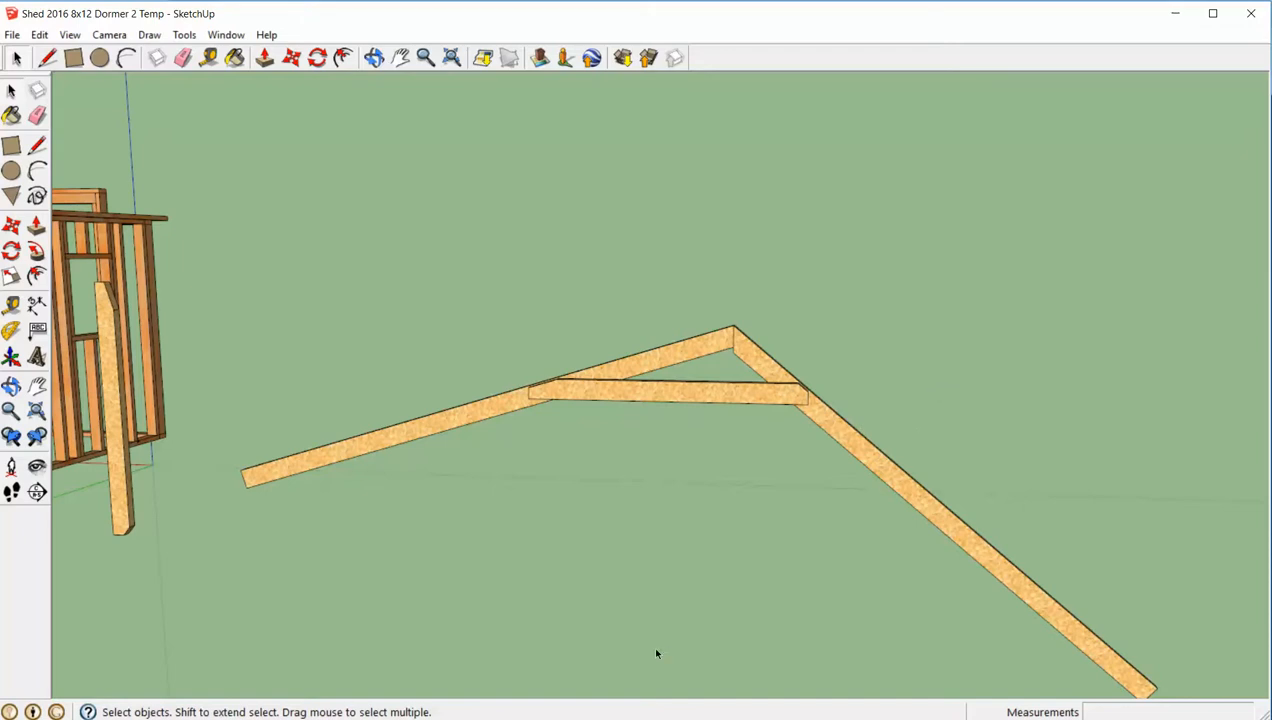
- Check the plan's 63 3/16" rafter length and mark it with a guide point from the peak along the 40-degree rafter's top edge
left_click(650, 718)
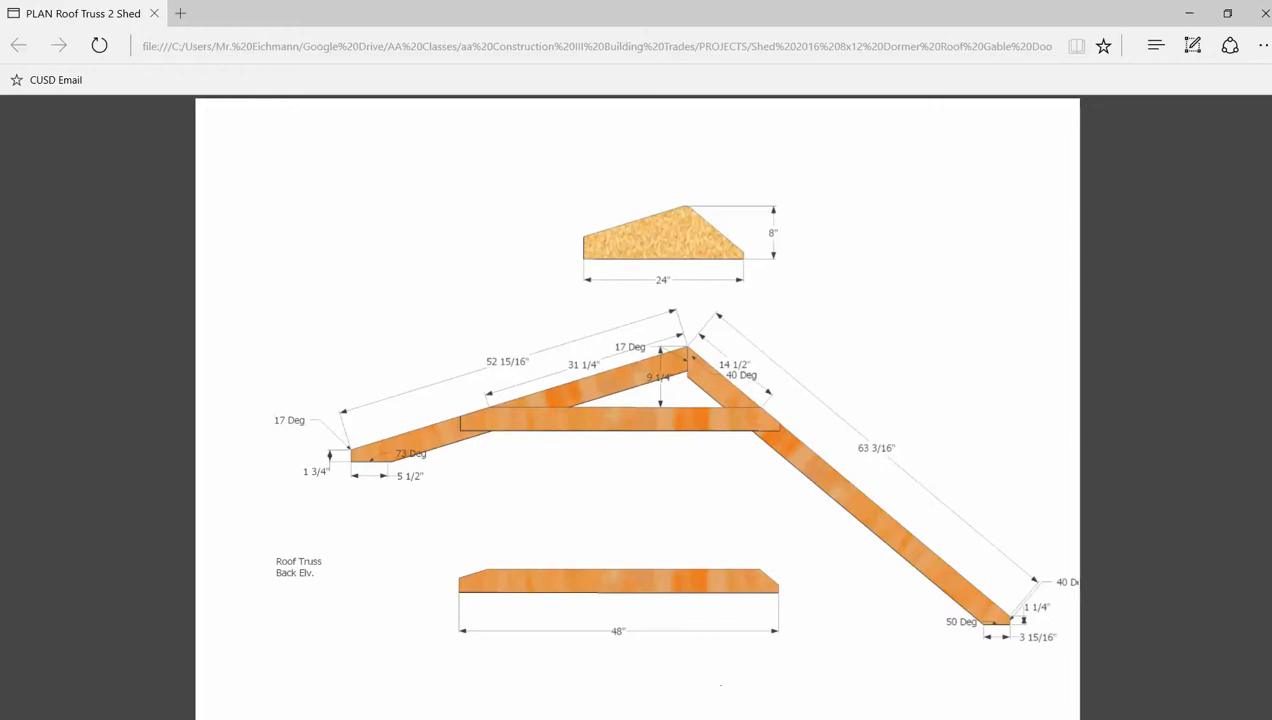
left_click(768, 718)
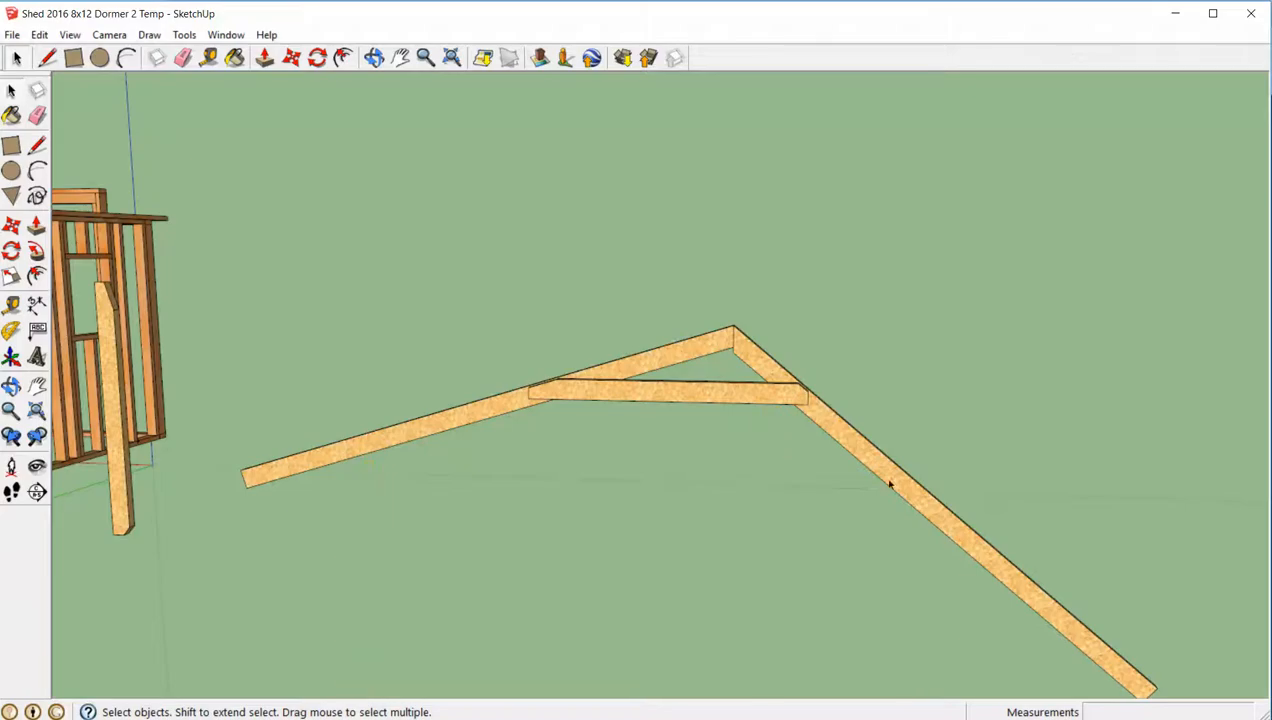
mouse_move(931, 472)
middle_mouse_down("shift")
mouse_move(647, 397)
mouse_move(659, 383)
mouse_move(619, 397)
middle_mouse_up("shift")
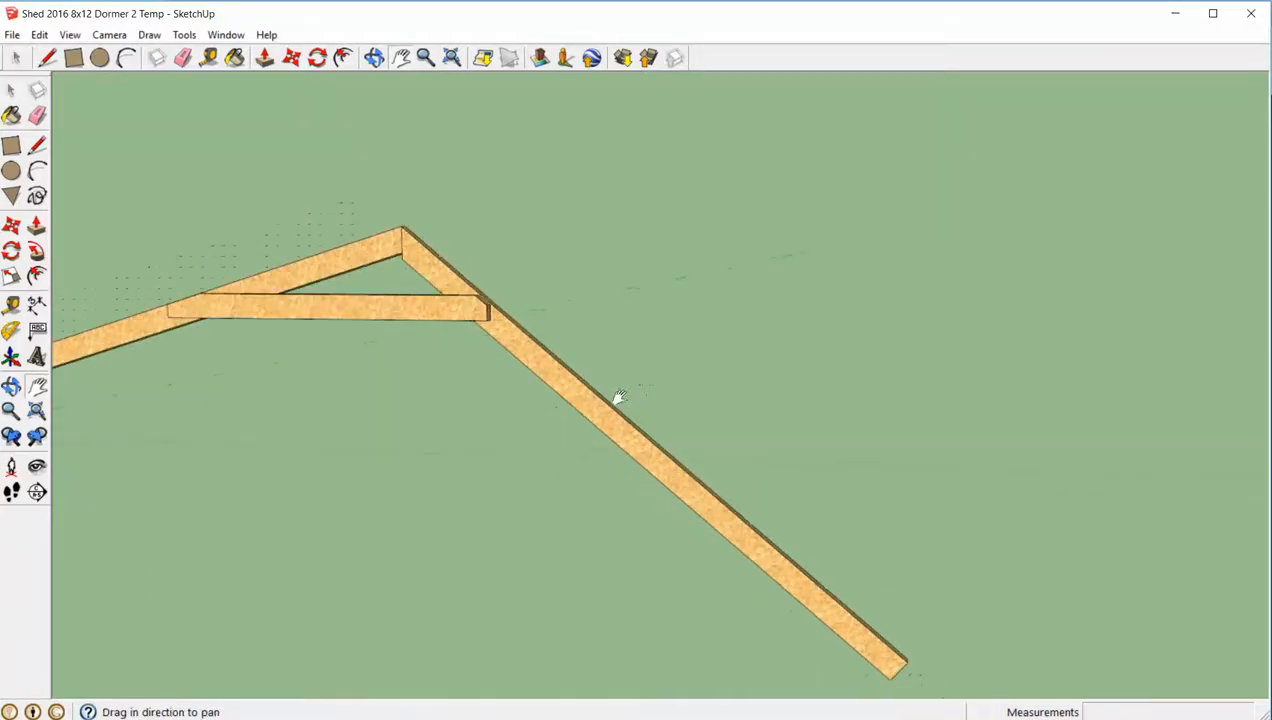
left_click(402, 228)
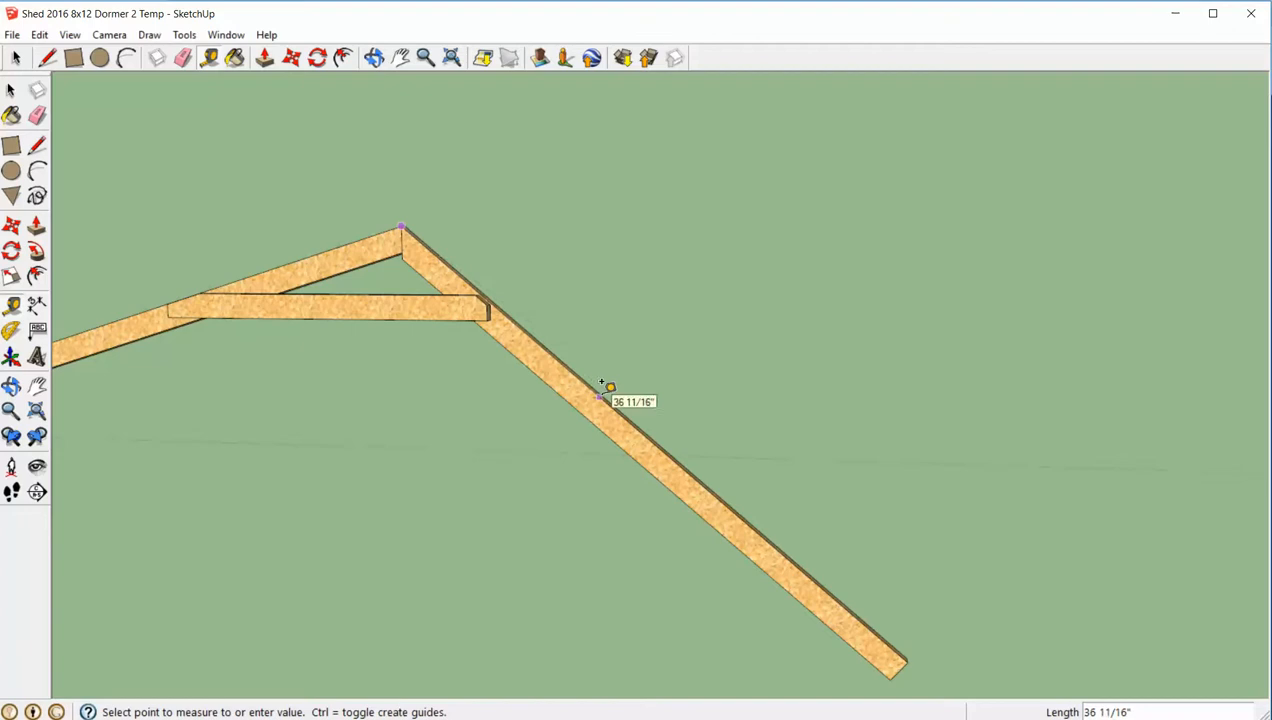
type("63")
key("Return")
key("space")
- Move the upright board from beside the wall framing to the guide point on the 40-degree rafter as a plumb reference
scroll(884, 553, "up", 2)
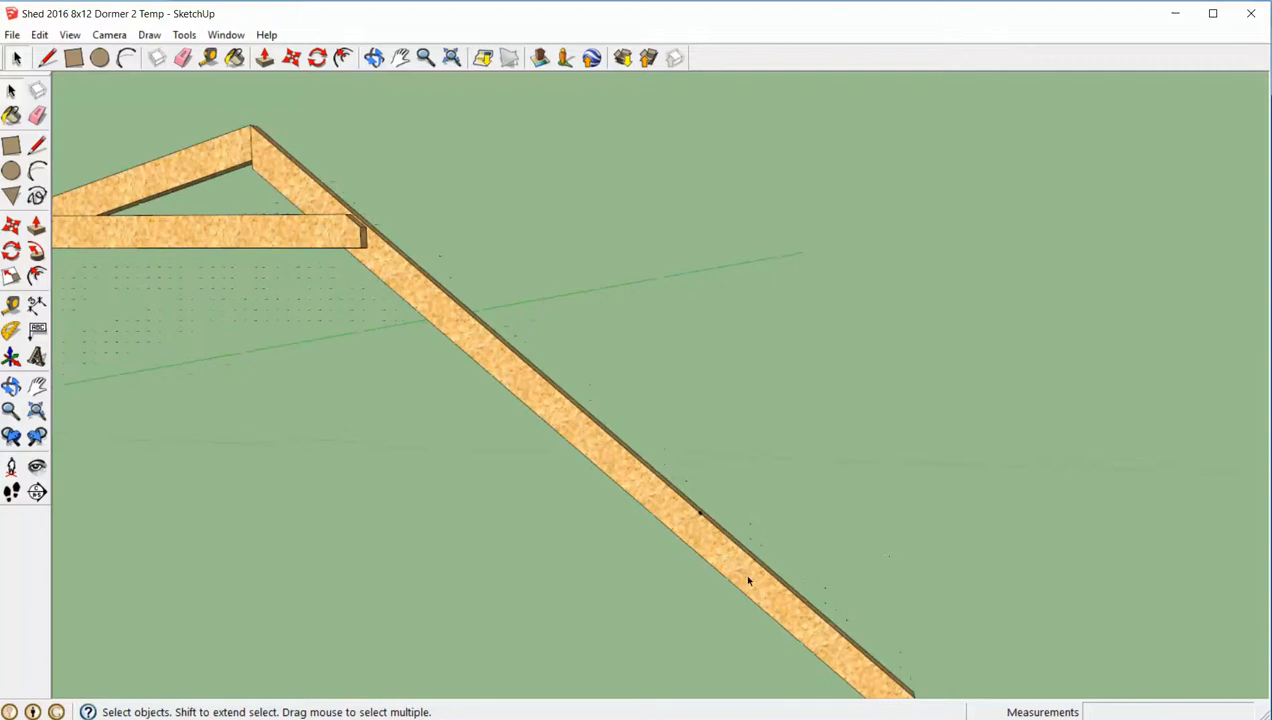
scroll(748, 580, "down", 2)
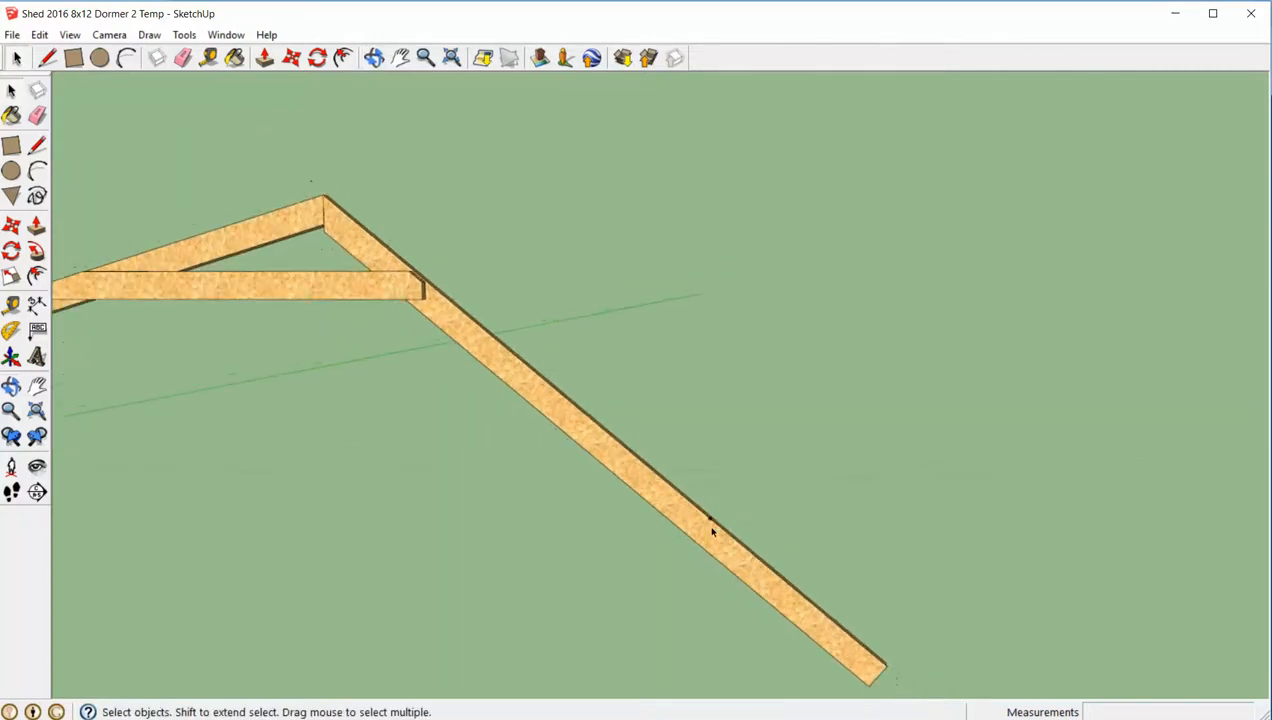
scroll(712, 531, "down", 3)
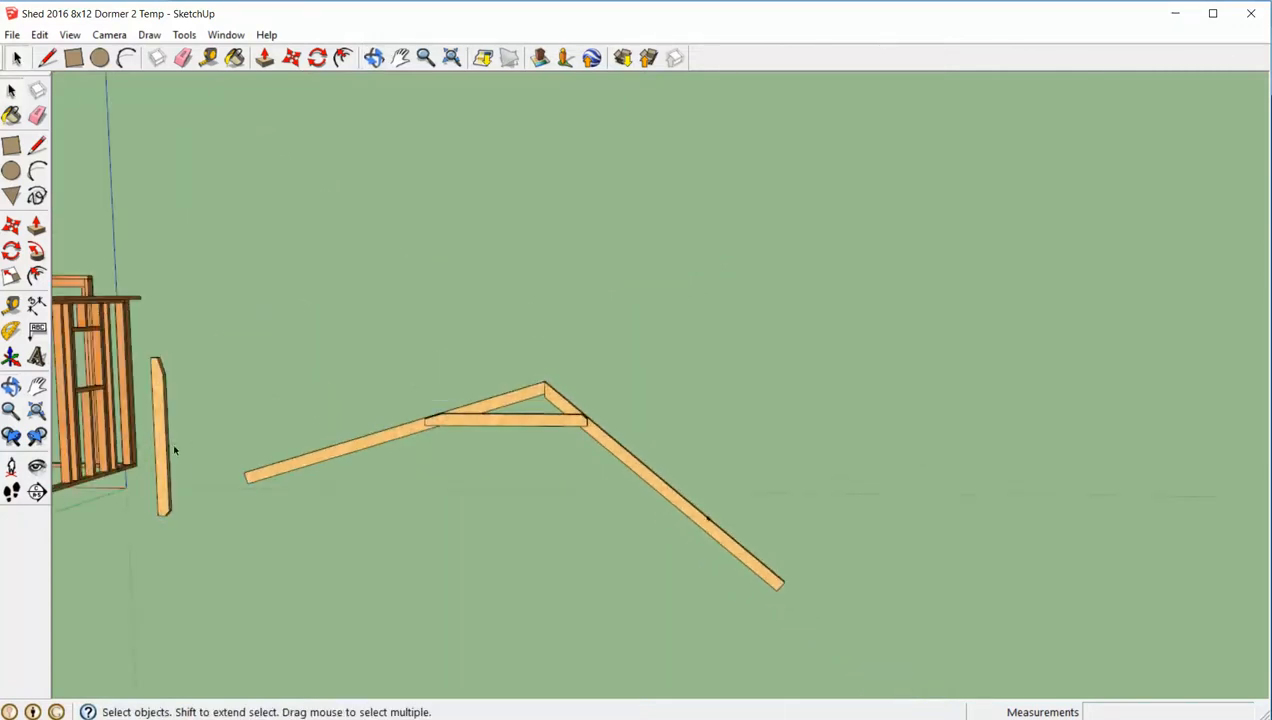
left_click(159, 461)
key("m")
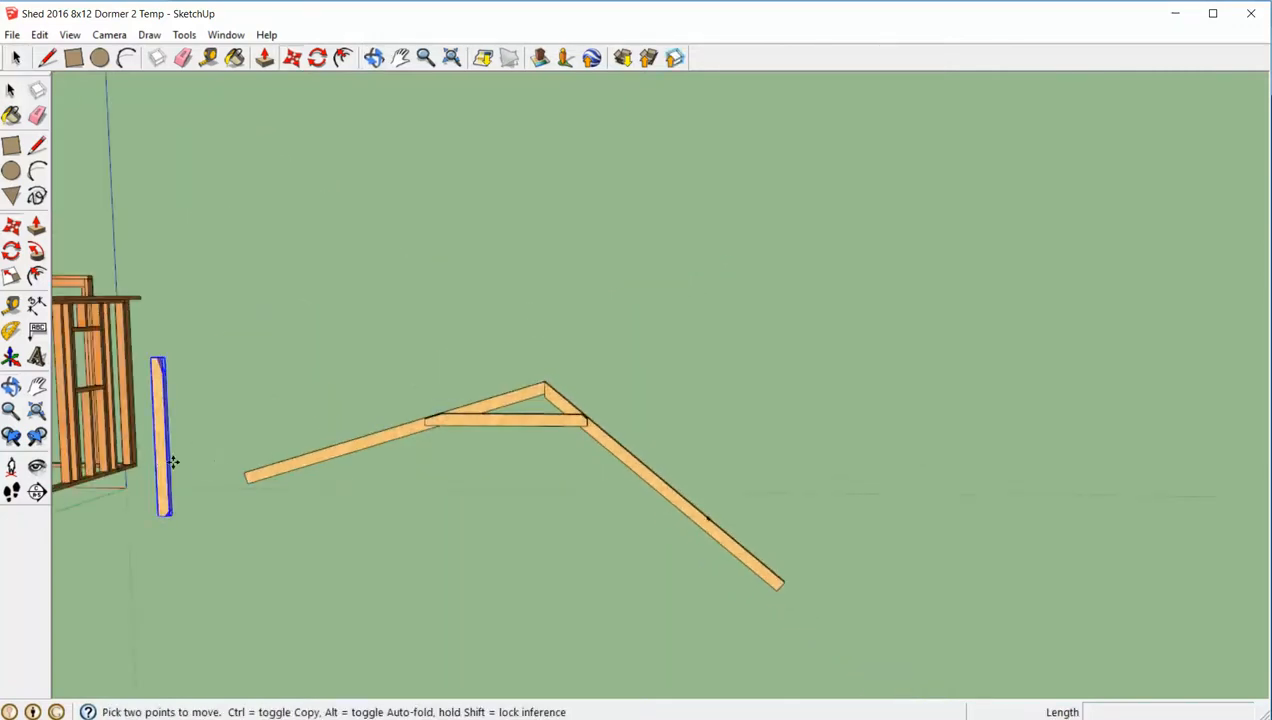
left_click(157, 467)
scroll(665, 474, "up", 4)
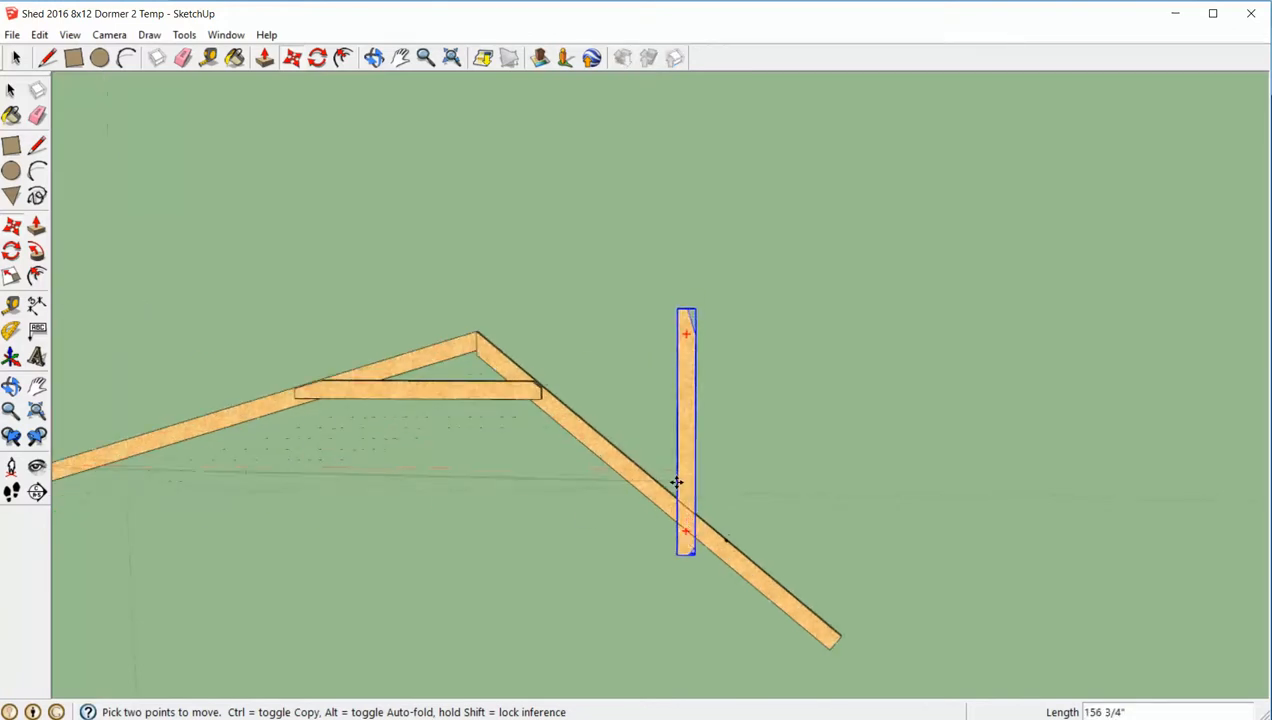
middle_click_drag(676, 483, 631, 471)
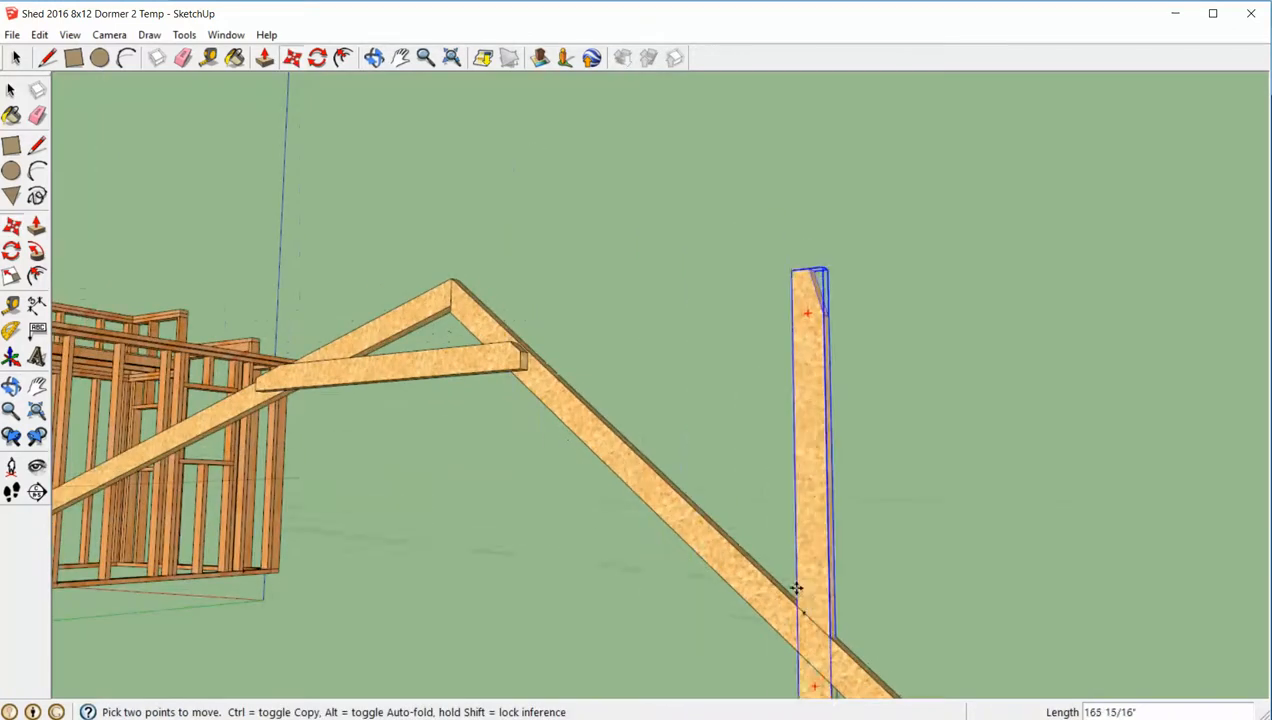
key("space")
left_click(886, 558)
scroll(762, 565, "down", 4)
middle_click_drag(815, 582, 921, 645)
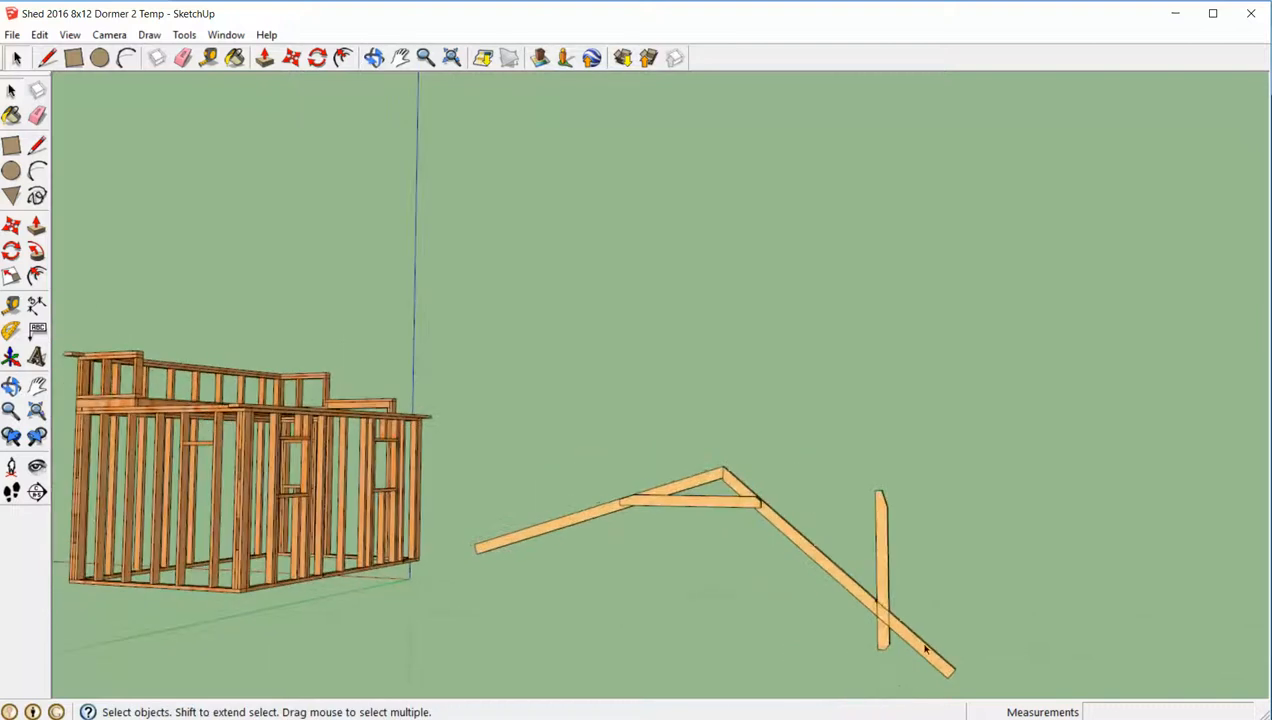
- Open the 40-degree rafter for editing and draw a plumb line across its face along the upright board's inner edge
scroll(923, 629, "up", 6)
double_click(773, 595)
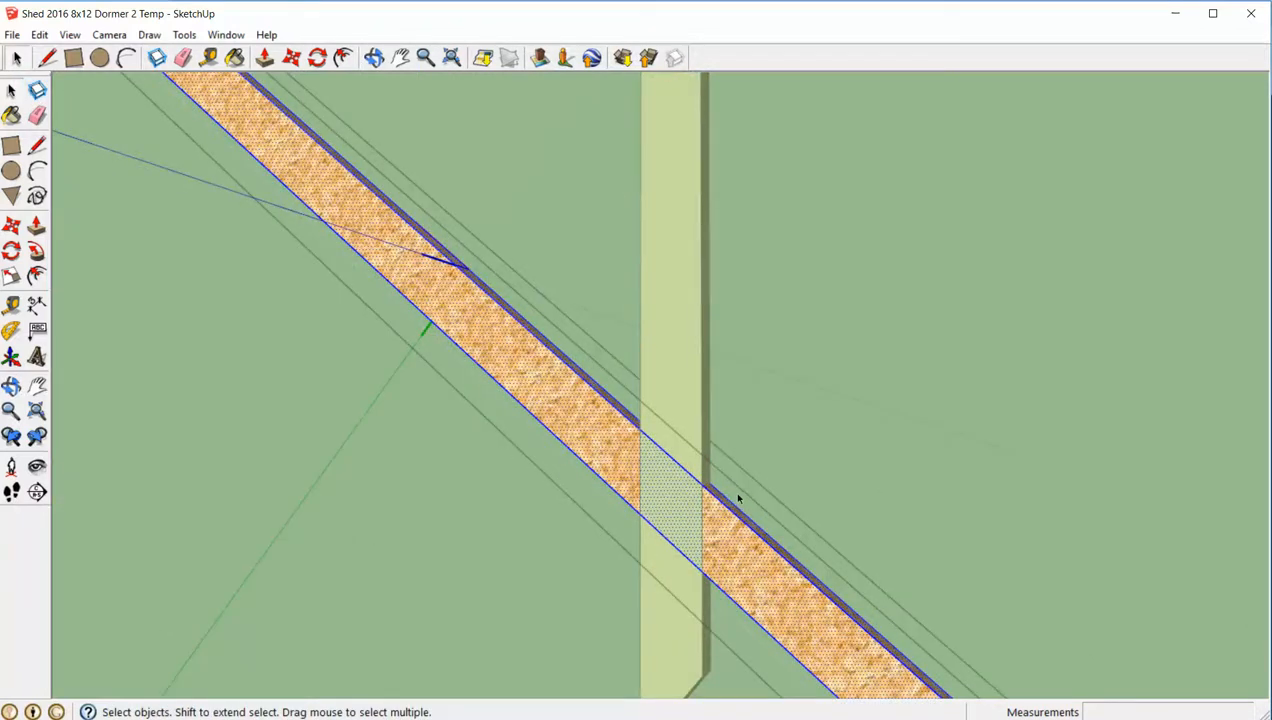
key("l")
left_click(640, 429)
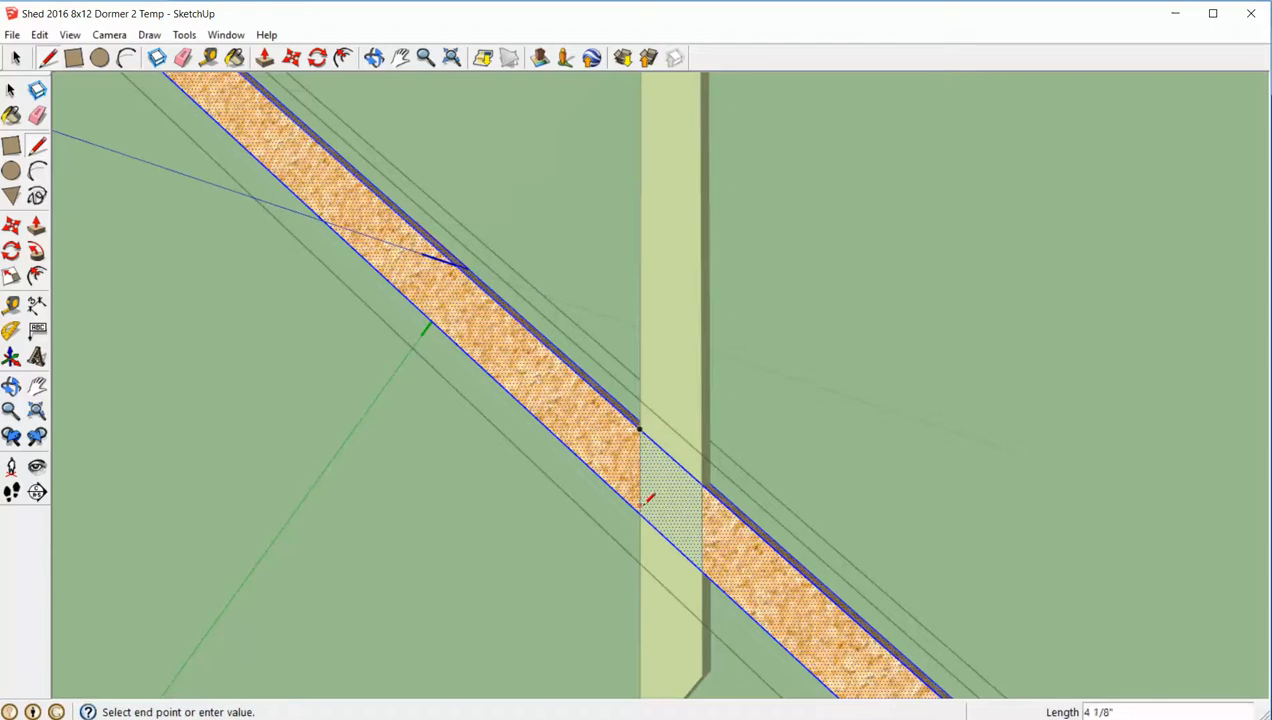
left_click(640, 513)
key("space")
- Push the rafter face beyond the plumb line through its thickness to cut off the lower end, and close the rafter
middle_click_drag(874, 514, 812, 547)
left_click(740, 572)
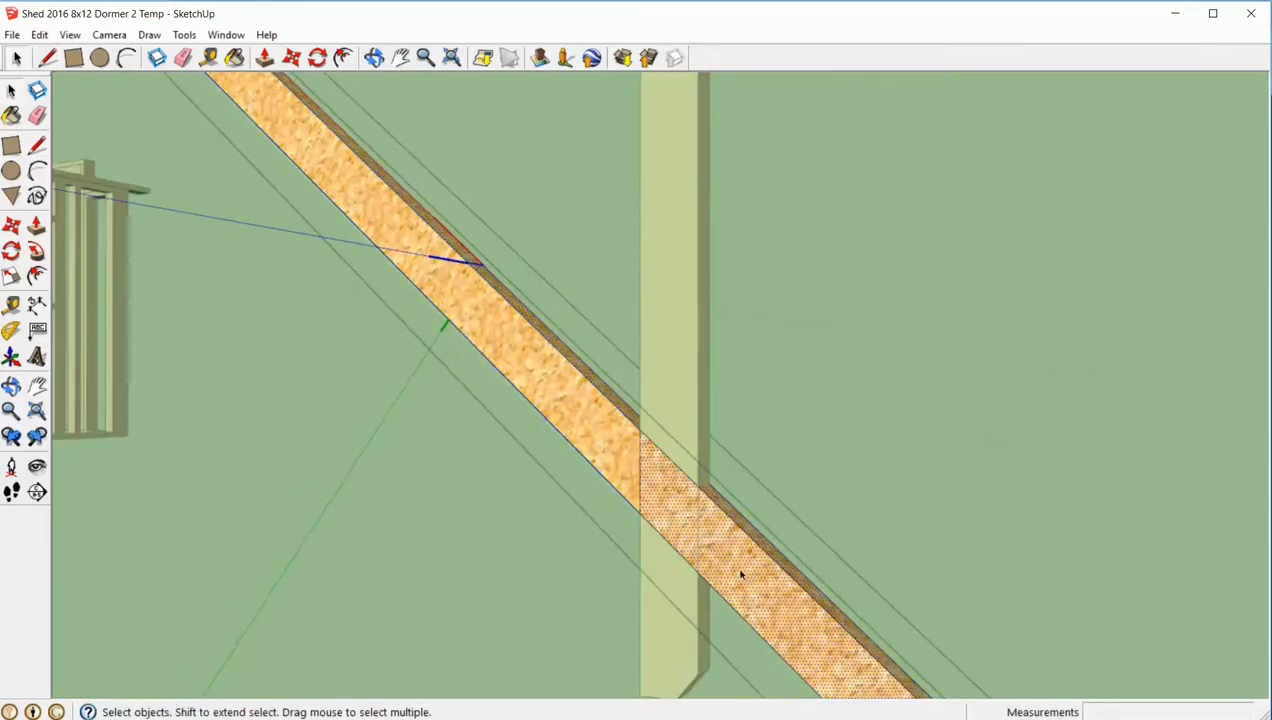
key("p")
left_click(741, 573)
left_click(866, 500)
key("space")
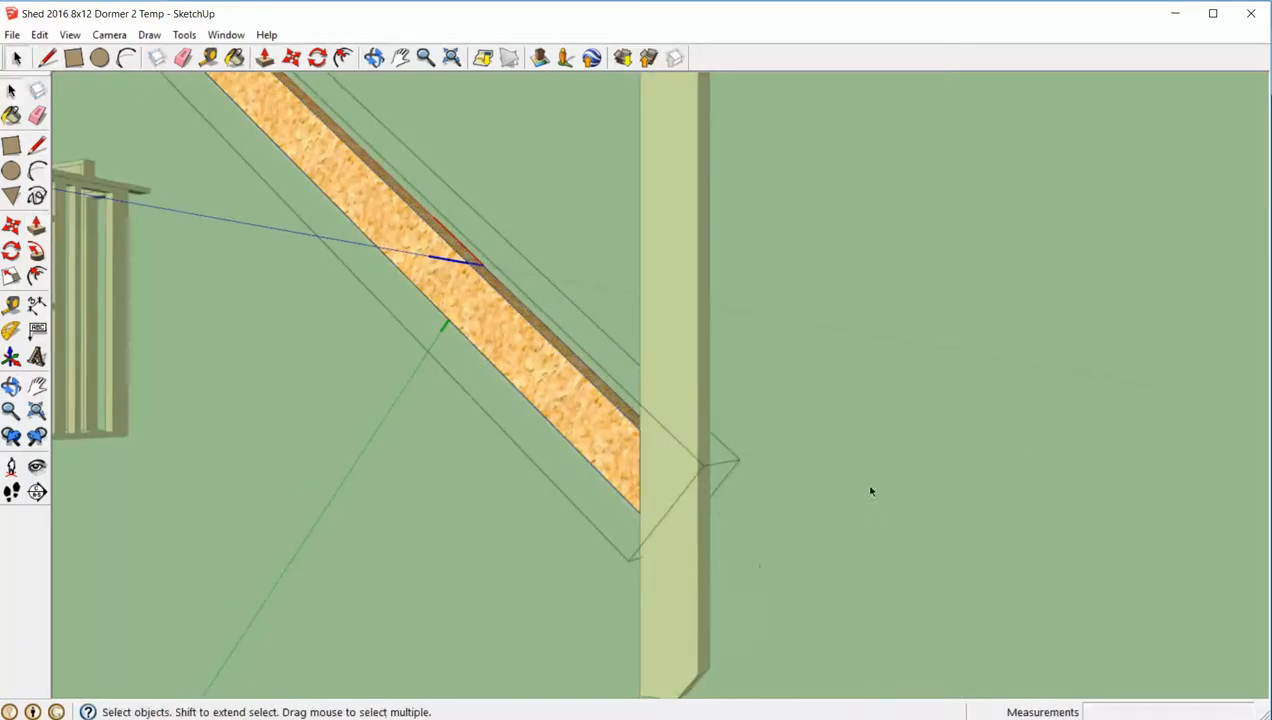
scroll(870, 491, "down", 10)
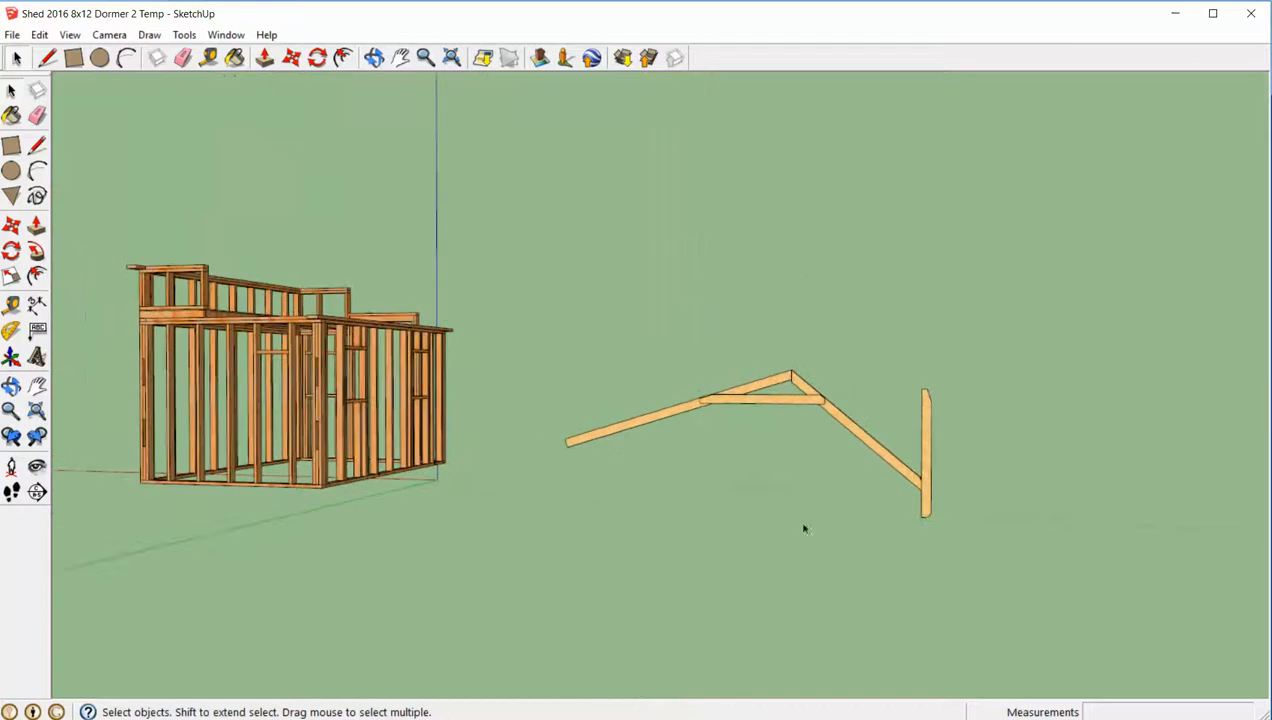
- Consult the roof truss plan for the remaining rafter tail dimensions and return to the truss model
key("alt+Tab")
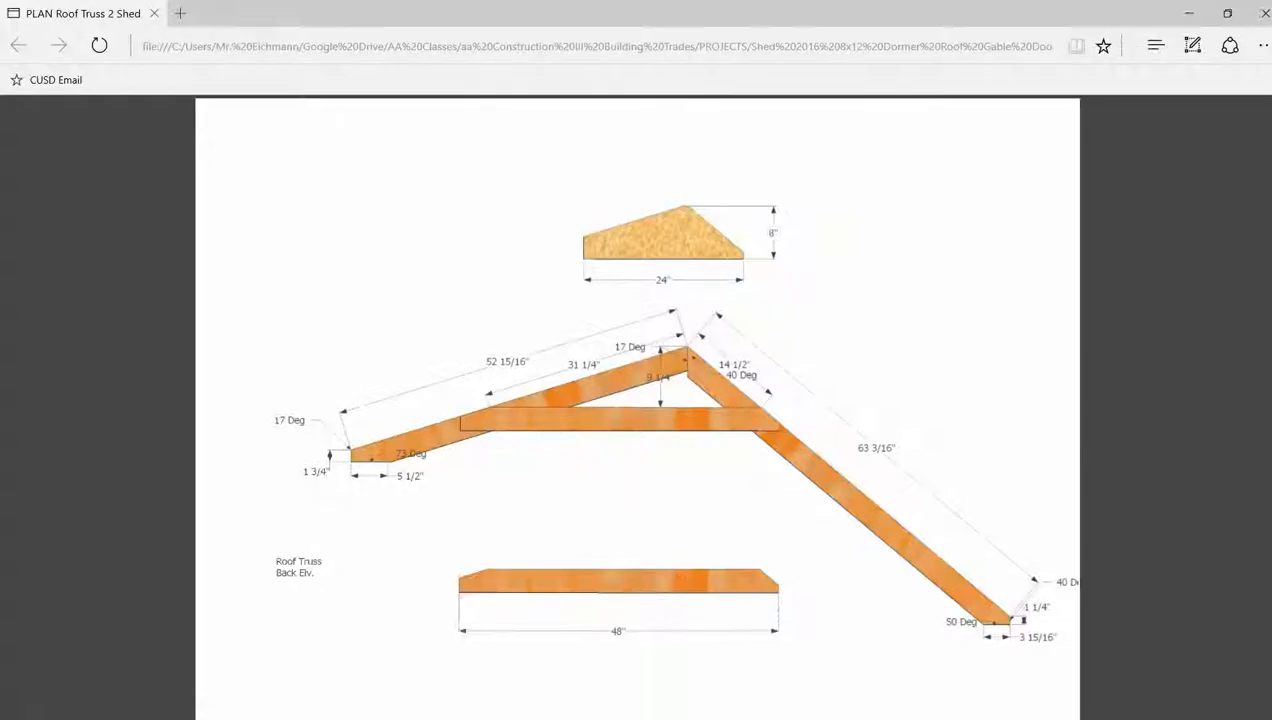
key("alt+Tab")
middle_click_drag(676, 653, 809, 505)
scroll(835, 412, "up", 5)
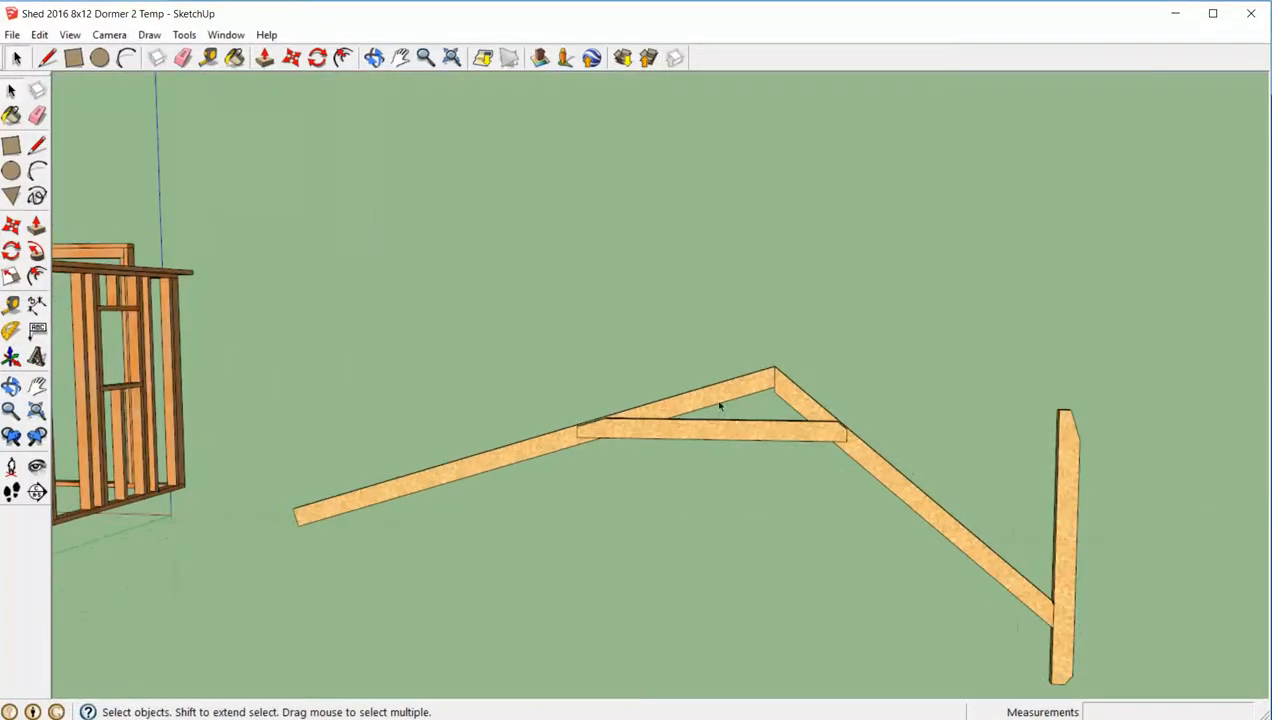
- Place a guide point 52 15/16 inches from the peak along the top edge of the 17-degree rafter
key("t")
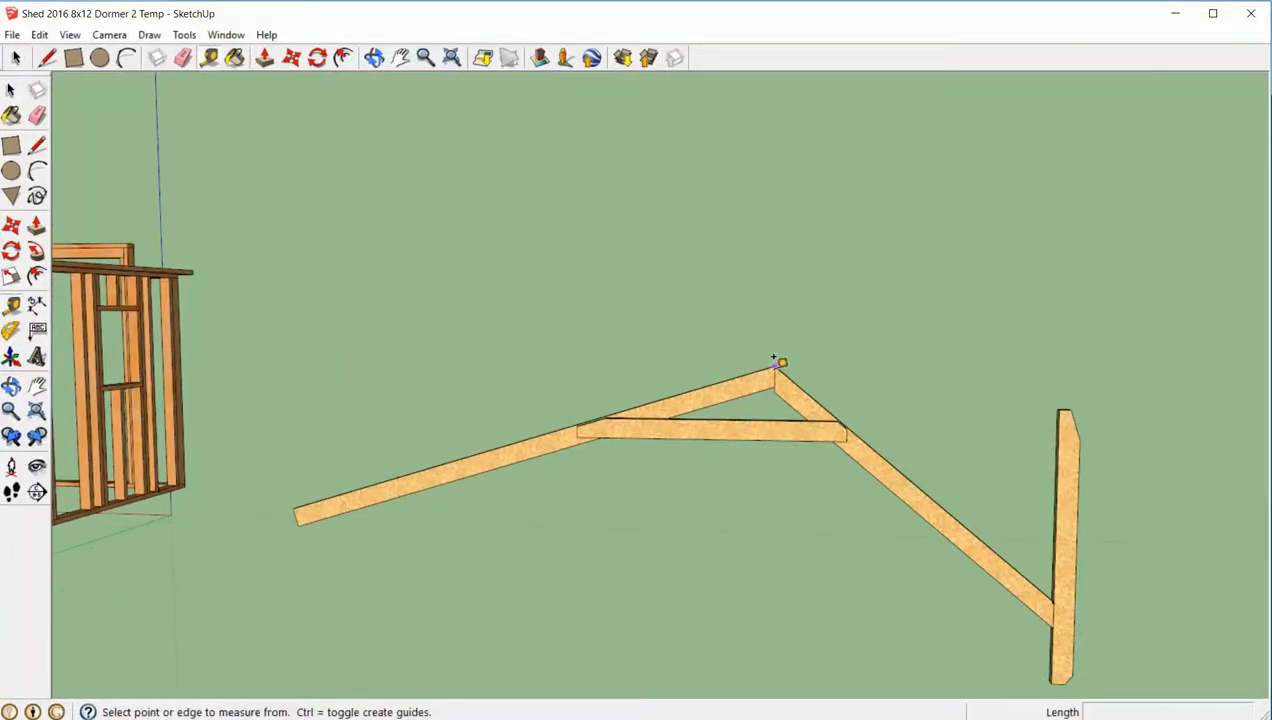
left_click(774, 370)
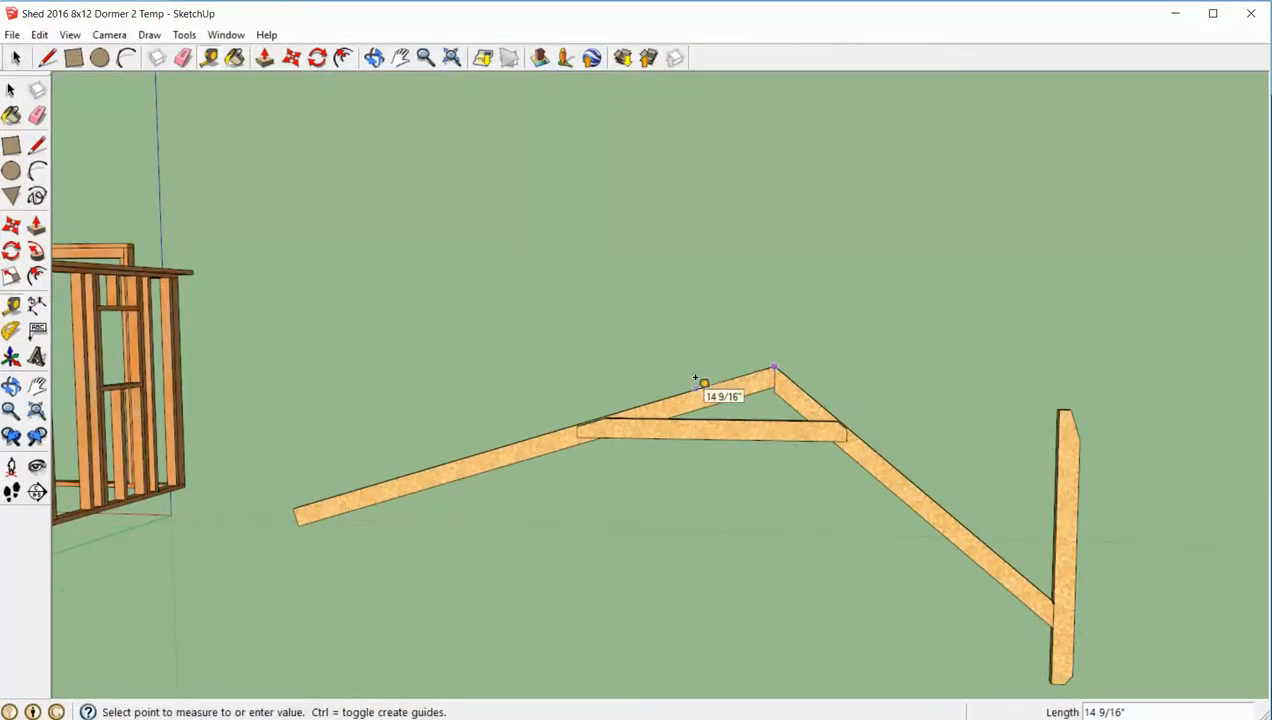
type("52 15")
key("Return")
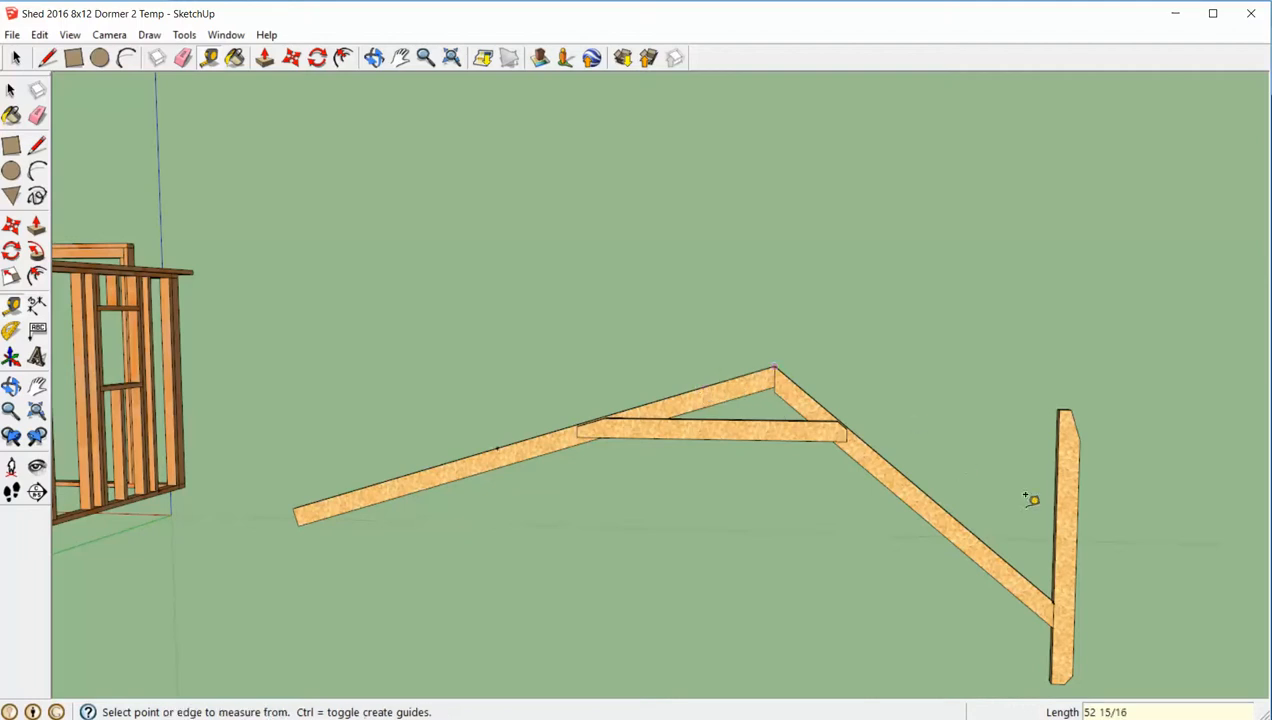
- Move the upright board from the 40-degree rafter's tail to the guide point on the 17-degree rafter
key("space")
left_click(1066, 533)
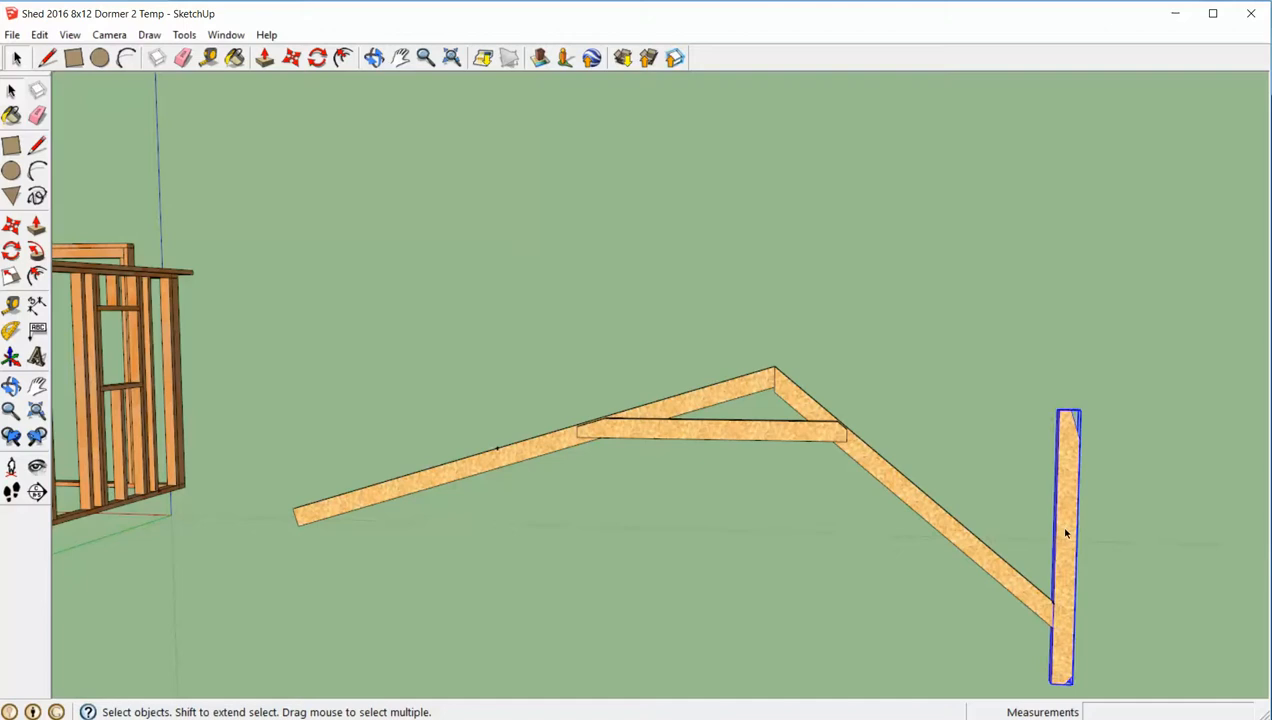
key("m")
left_click(1076, 565)
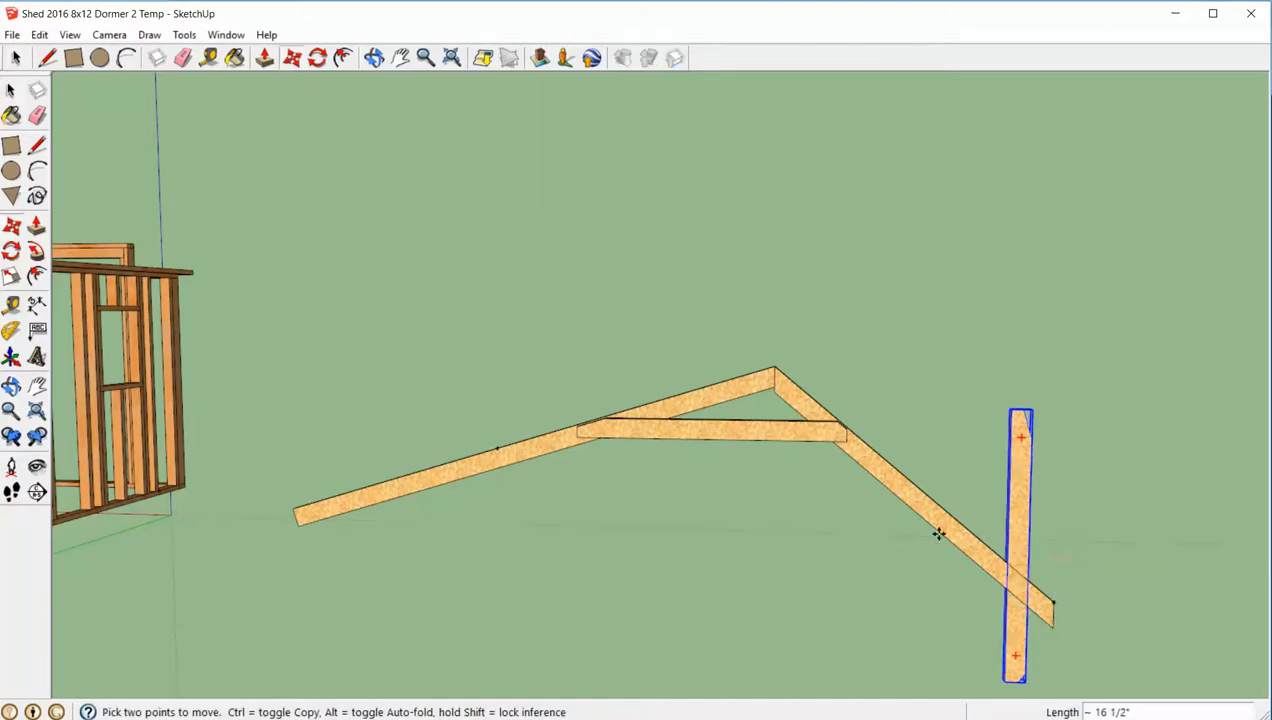
scroll(500, 455, "up", 6)
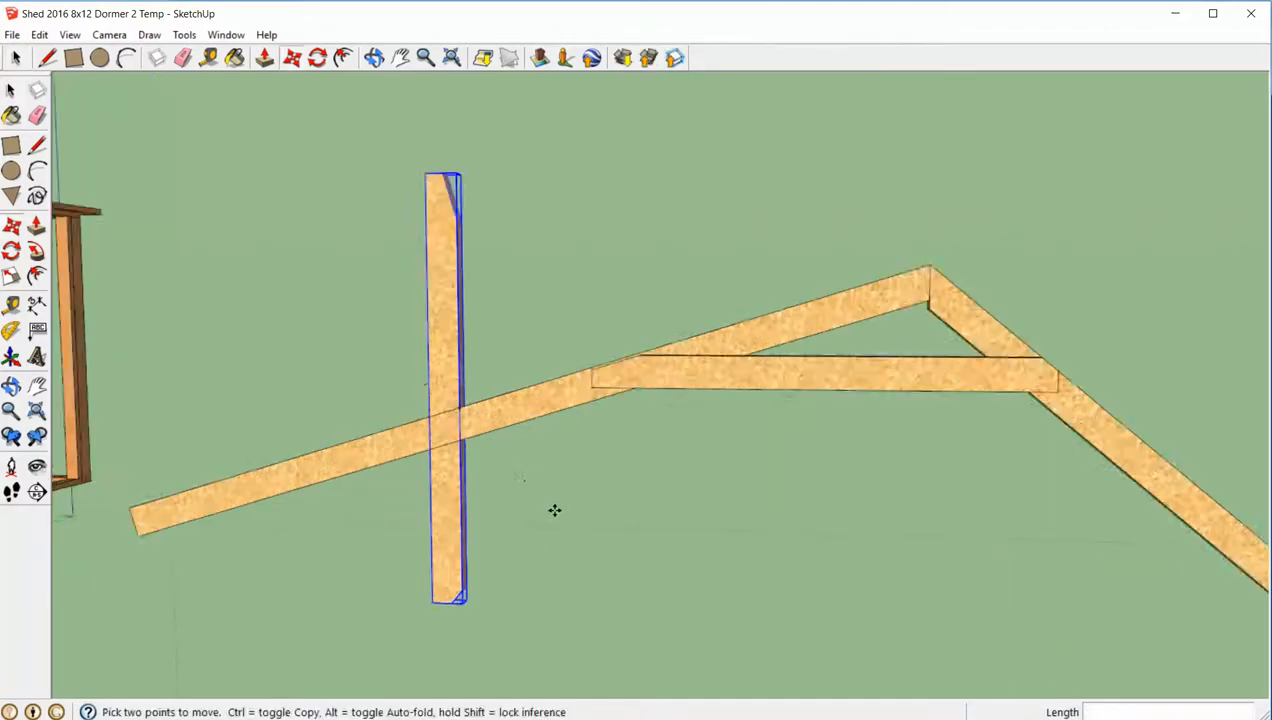
- Open the 17-degree rafter for editing and draw a plumb line across its face along the upright board's inner edge
key("space")
double_click(457, 383)
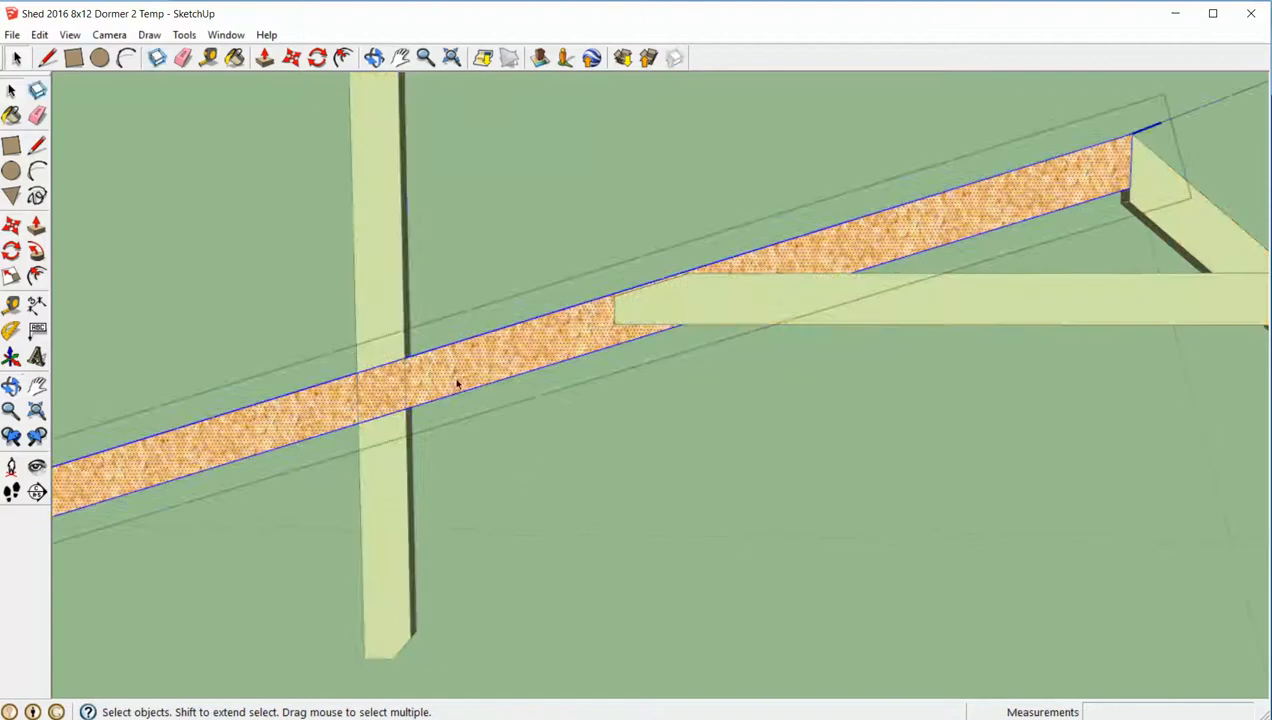
key("l")
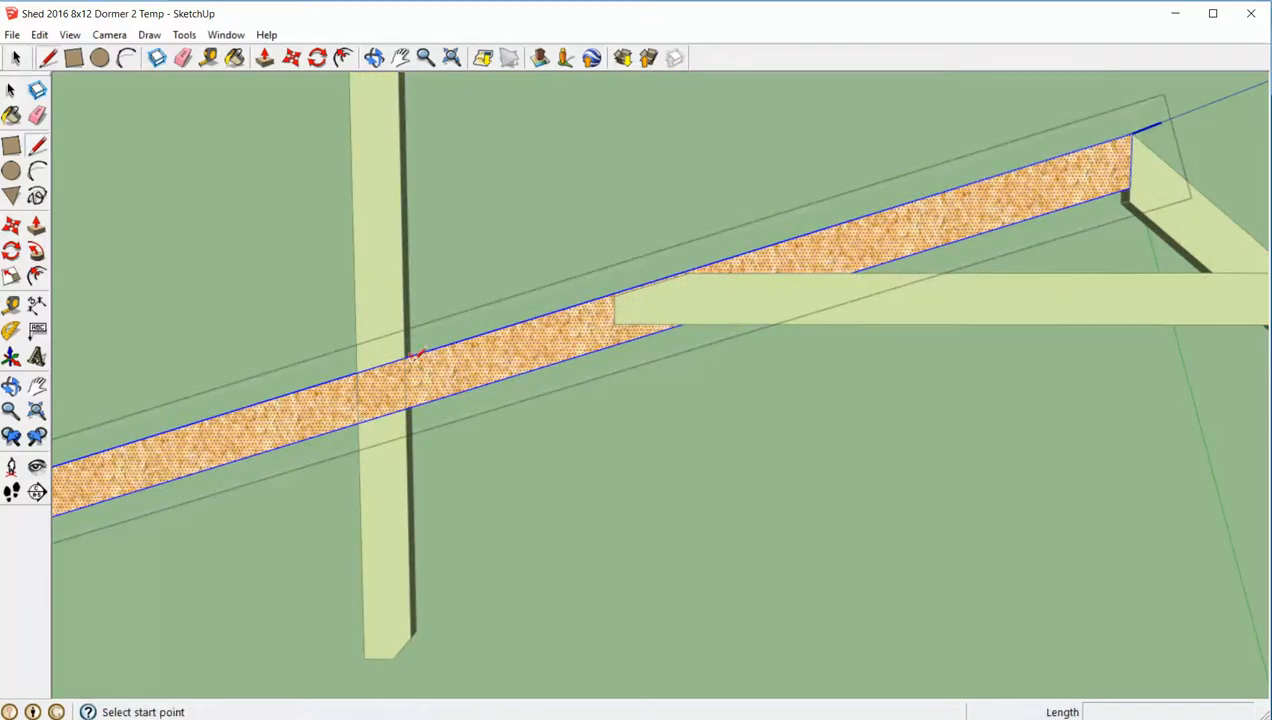
left_click(405, 357)
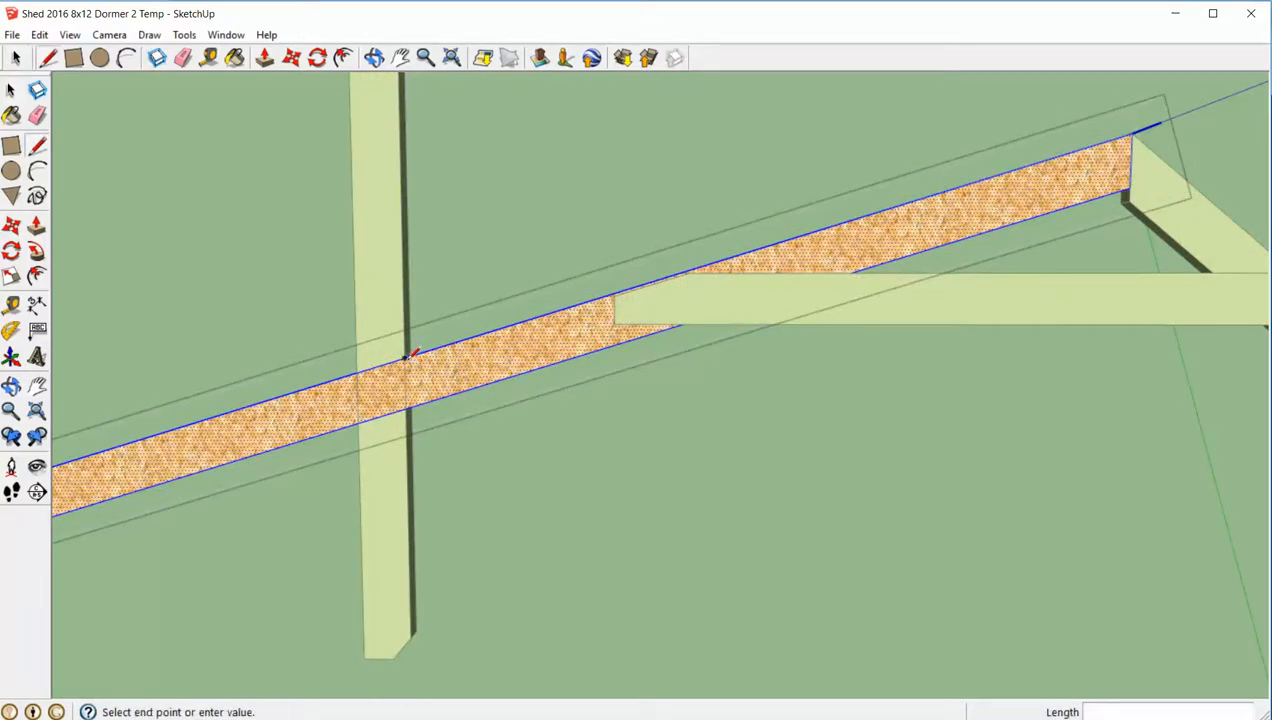
left_click(410, 411)
- Push the face beyond the plumb line through the 17-degree rafter's thickness to cut off its lower end, and close the rafter
key("space")
left_click(163, 378)
left_click(219, 426)
double_click(231, 435)
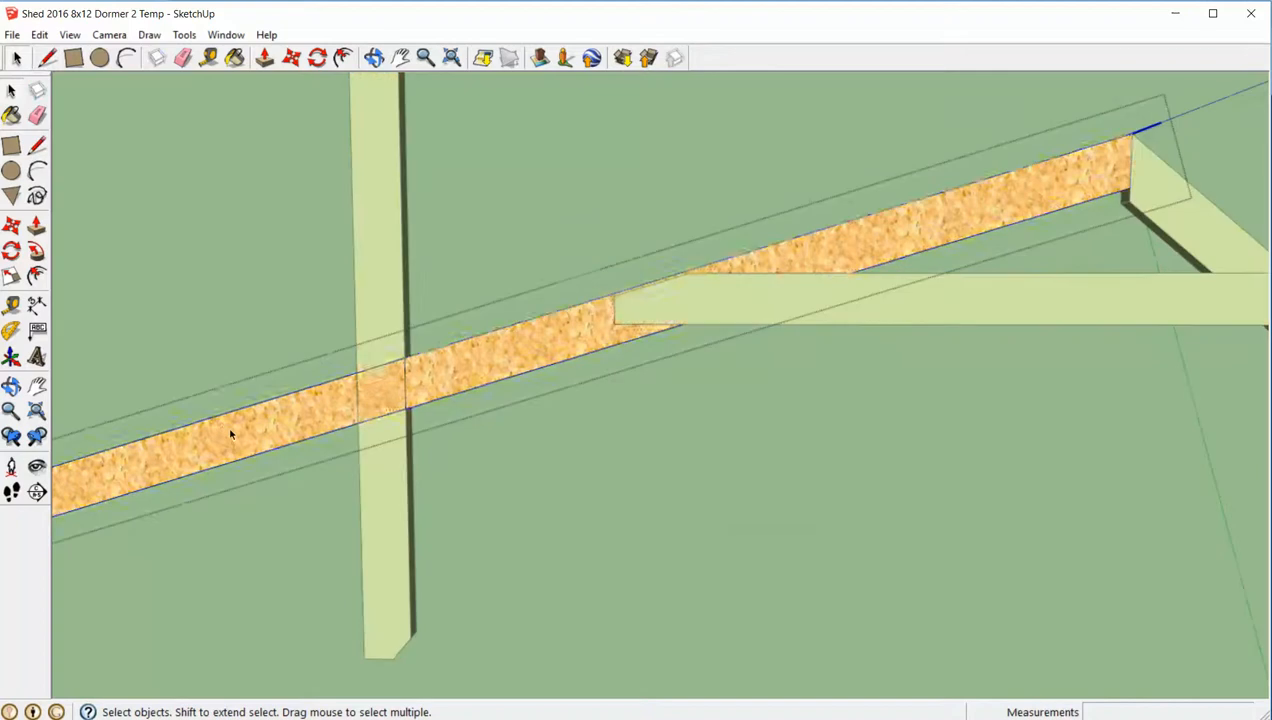
triple_click(231, 435)
double_click(231, 435)
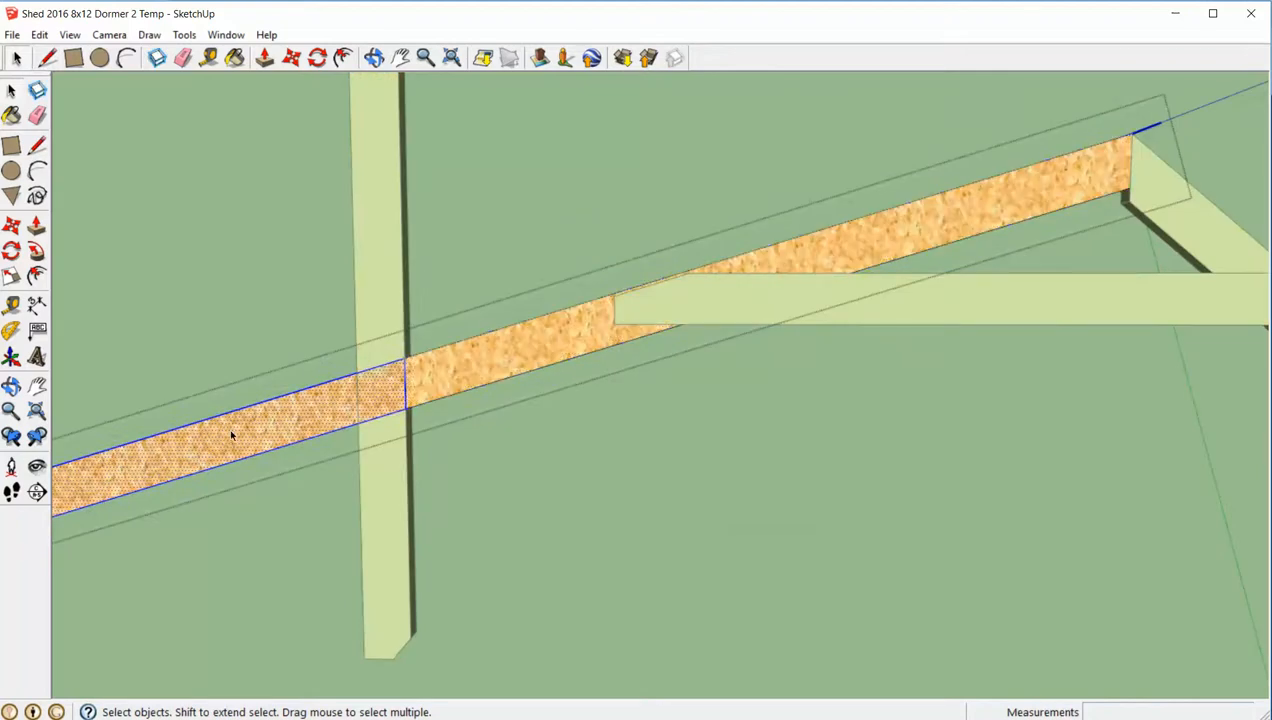
key("p")
left_click_drag(229, 427, 255, 347)
key("space")
left_click(256, 331)
scroll(256, 331, "down", 3)
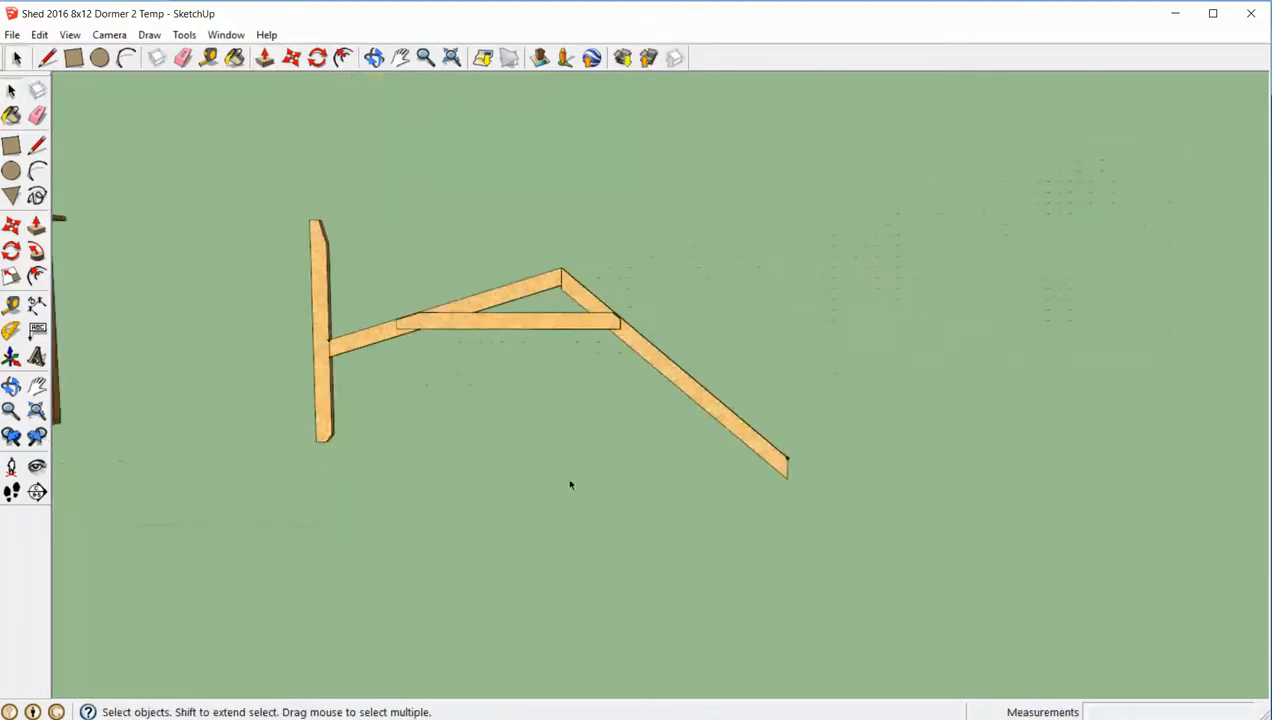
- Move the upright board away from the 17-degree rafter so it stands clear of the plumb-cut tail
left_click(328, 375)
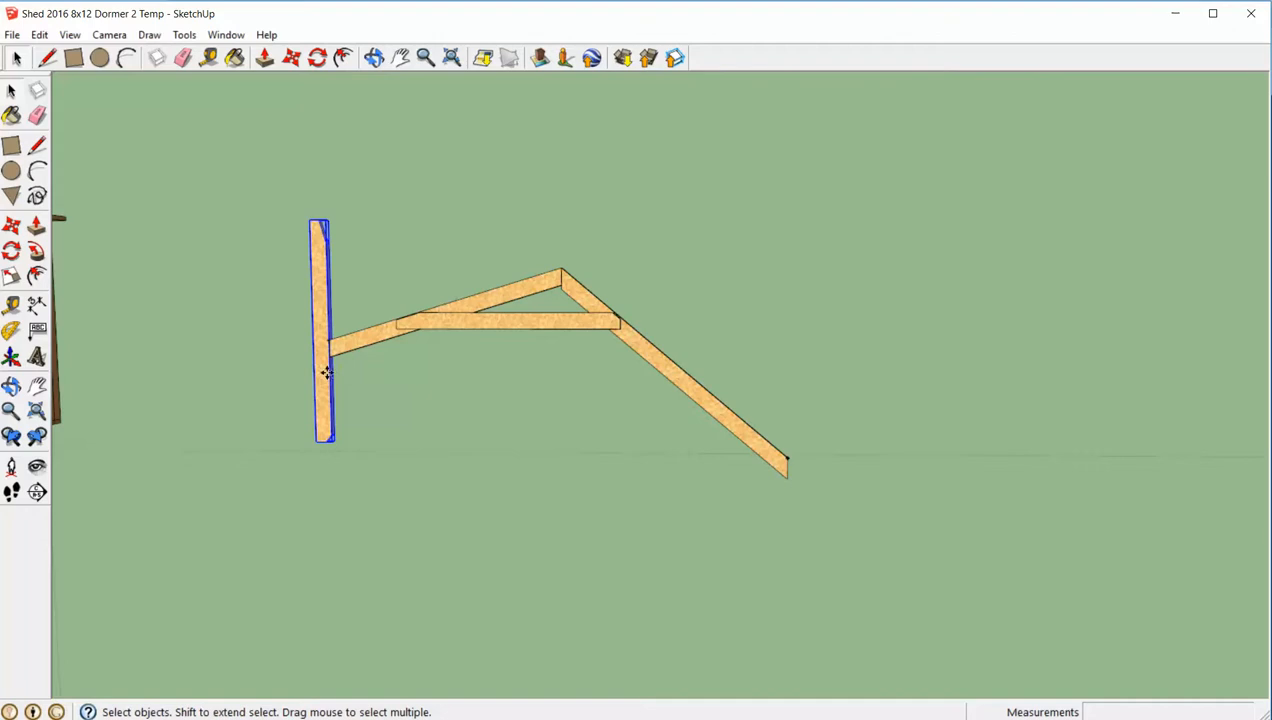
key("m")
left_click(327, 373)
left_click(220, 369)
key("space")
scroll(350, 350, "up", 3)
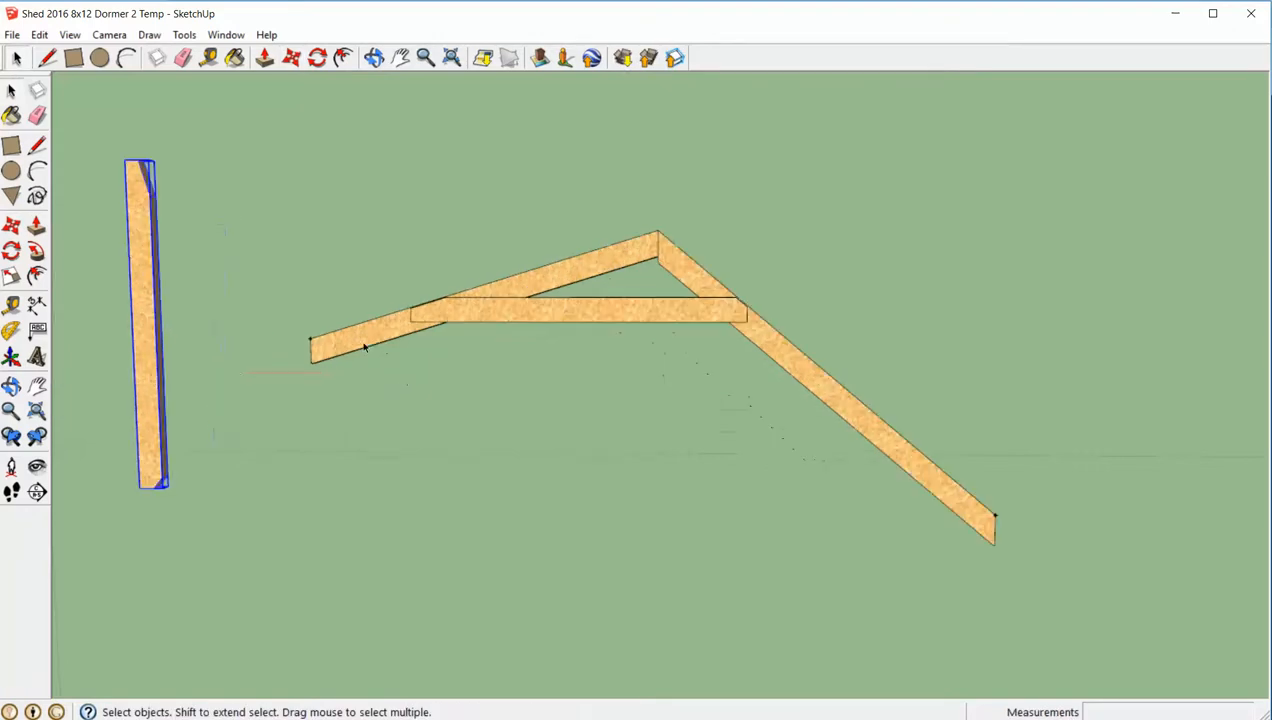
- Delete the guide points left at the plumb-cut tails of both rafters
left_click(311, 343)
left_click(300, 327)
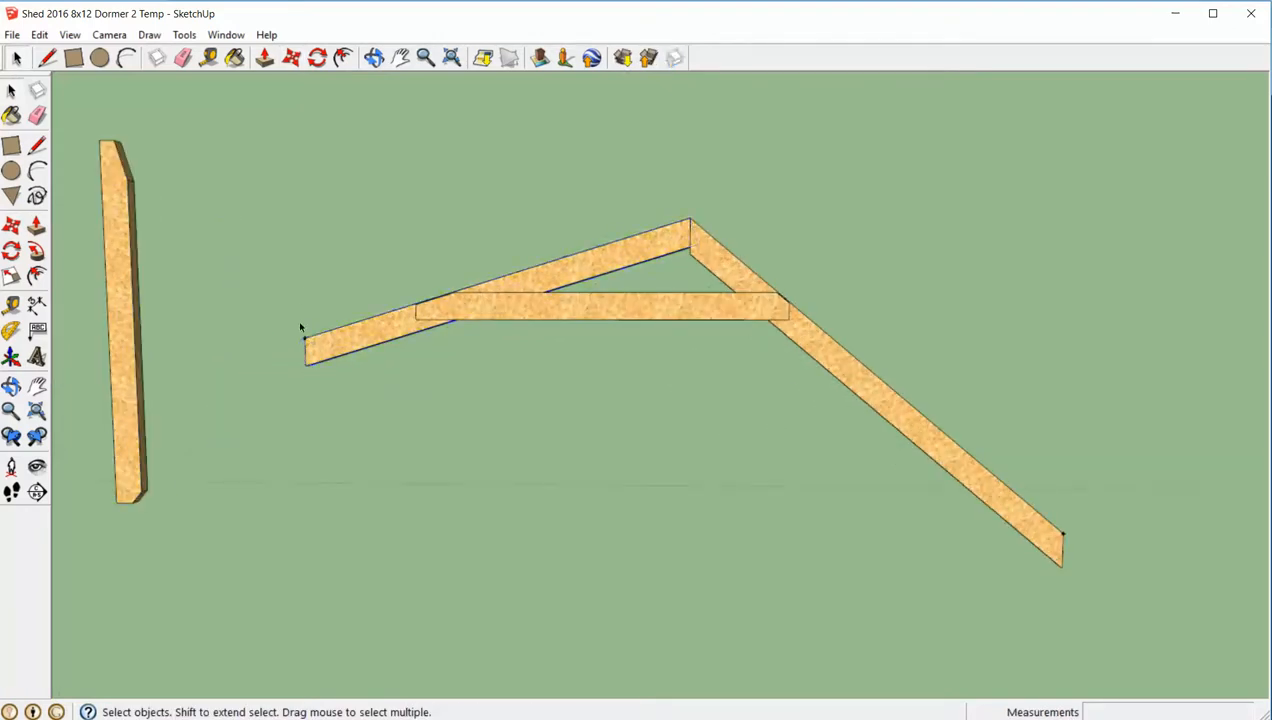
left_click(305, 338)
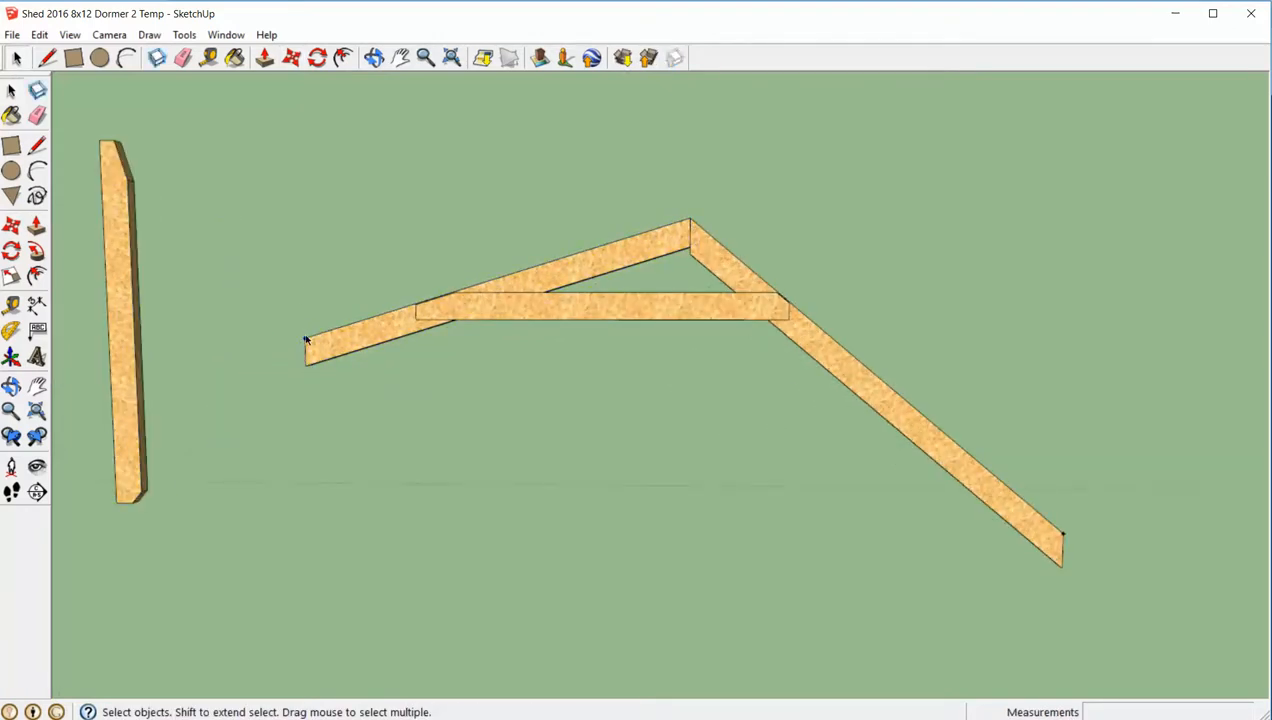
left_click(409, 427)
middle_click_drag(412, 429, 831, 483)
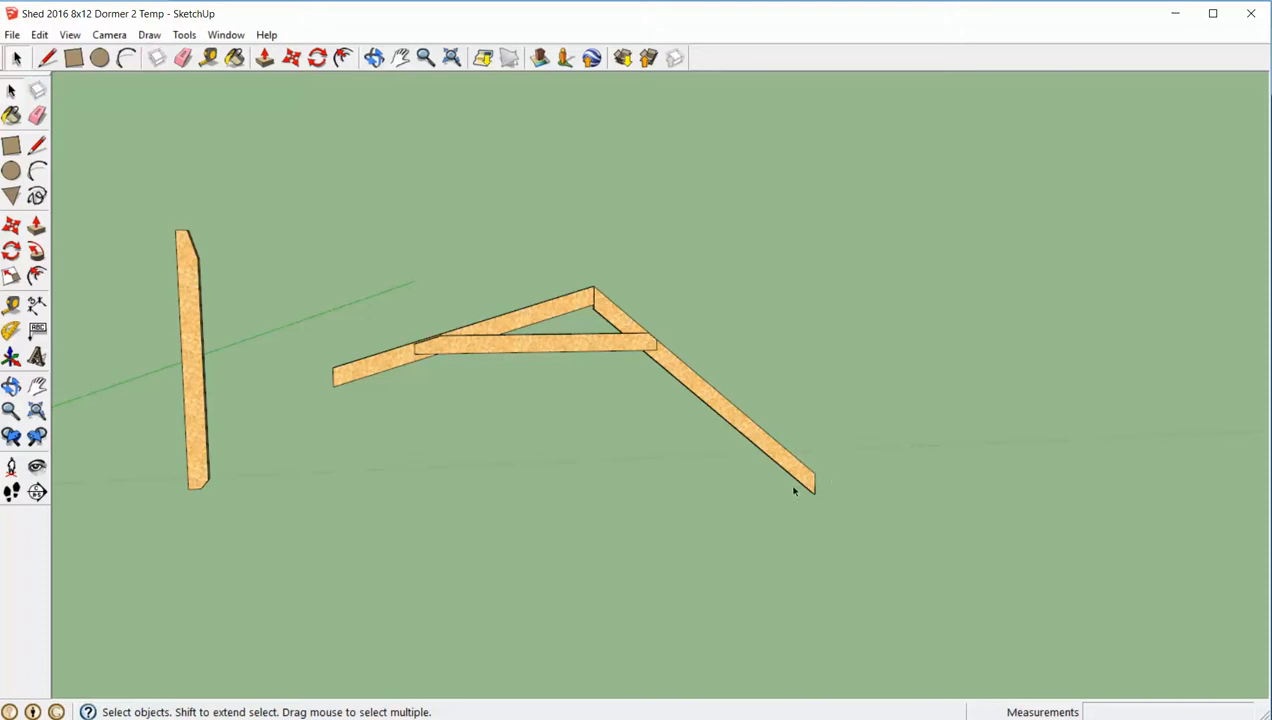
middle_click_drag(795, 488, 659, 469)
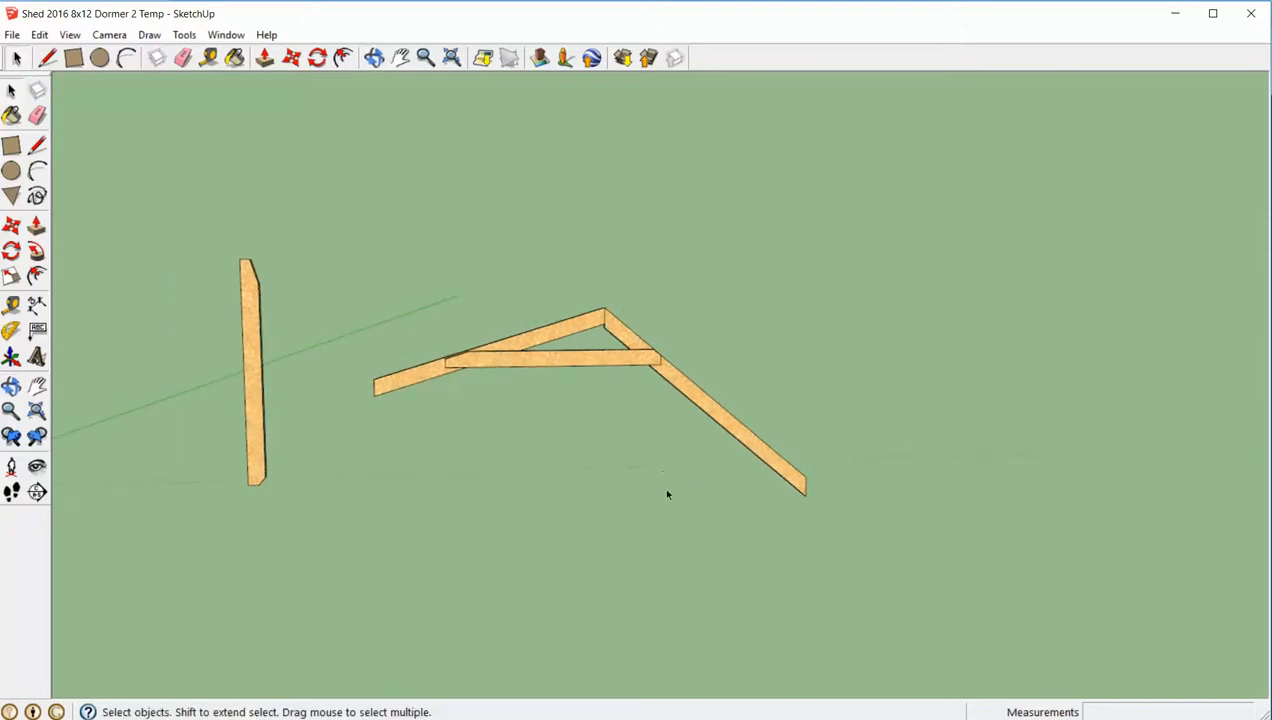
- Check the tail dimensions on the roof truss plan and place a guide point 1.75 inches down the 17-degree rafter's plumb cut
key("alt+Tab")
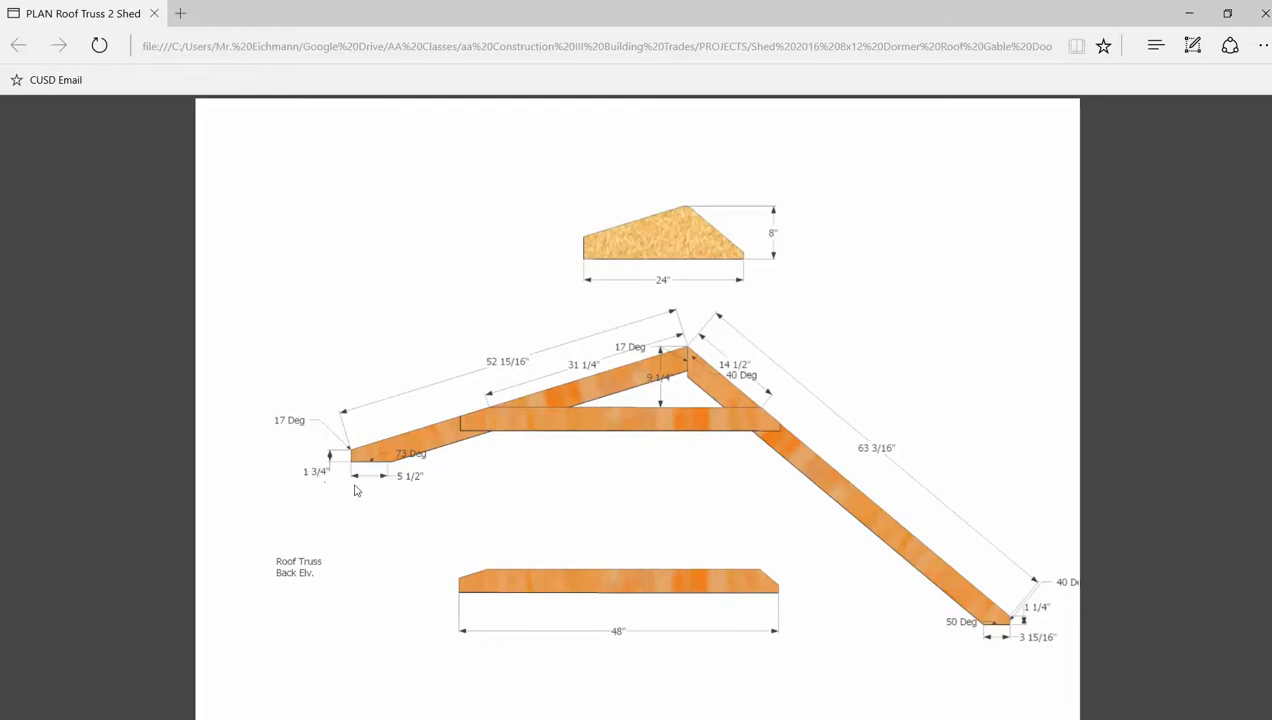
key("alt+Tab")
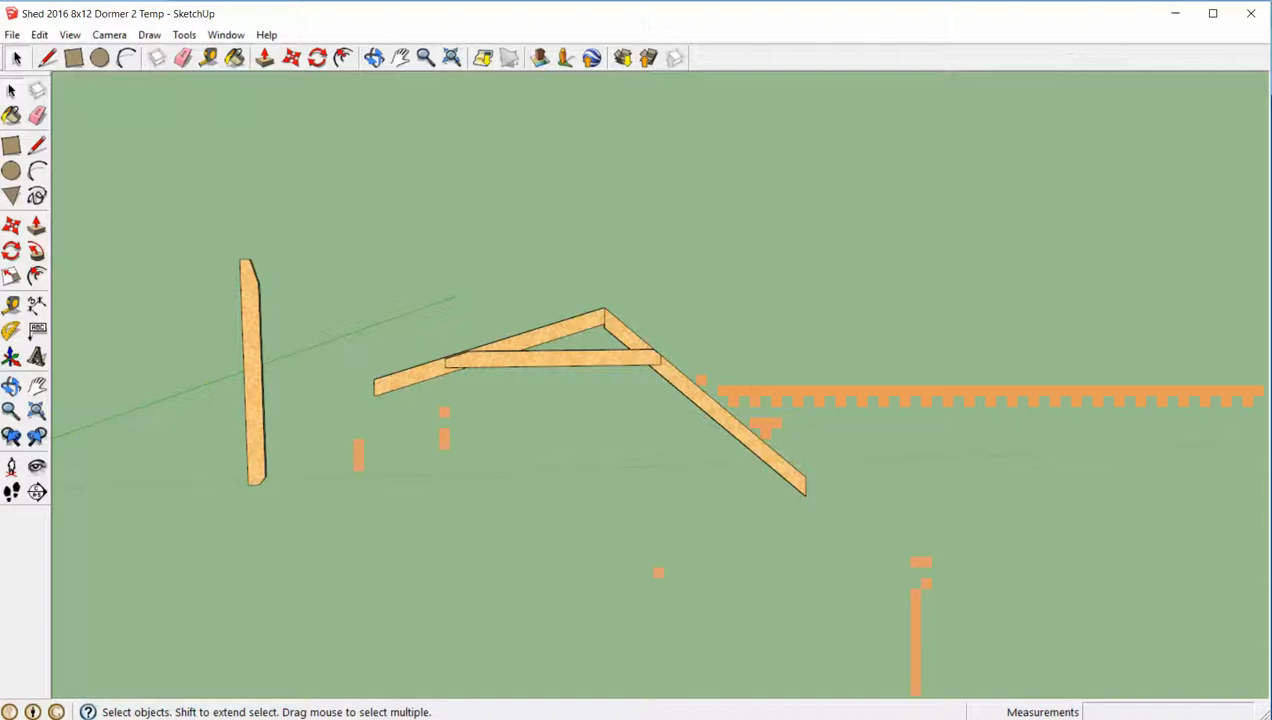
scroll(419, 441, "up", 5)
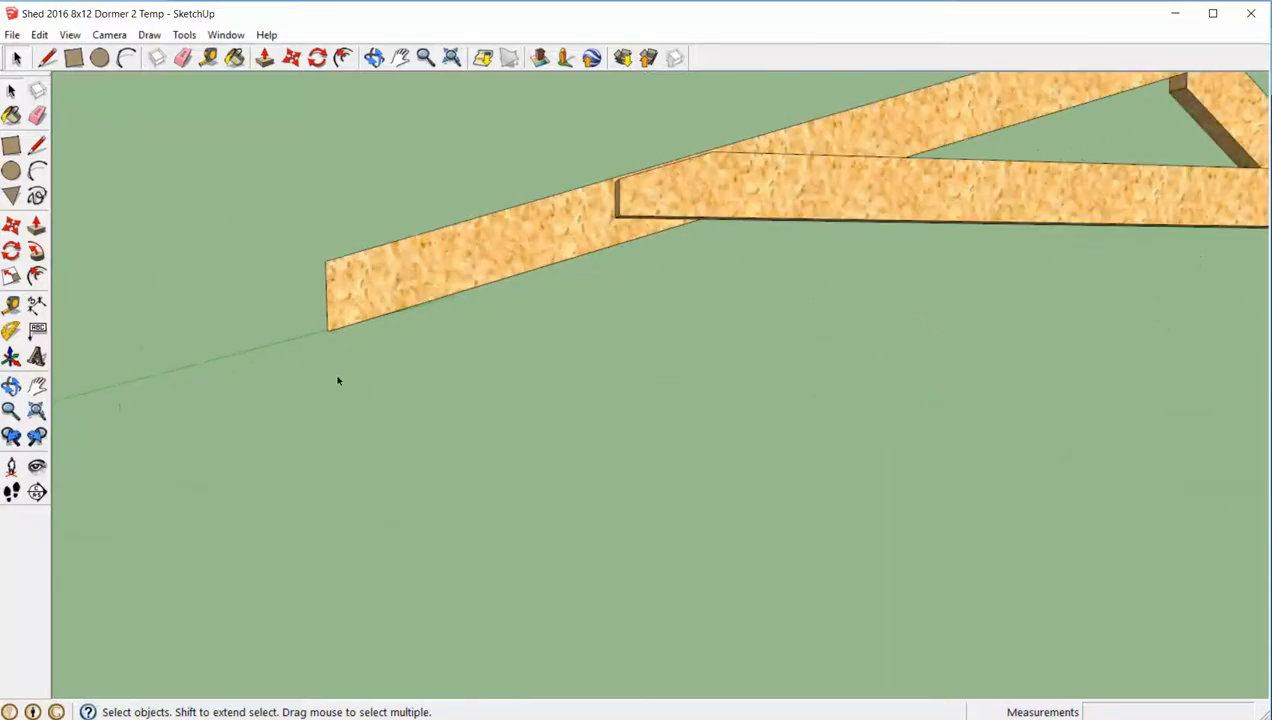
key("t")
left_click(326, 262)
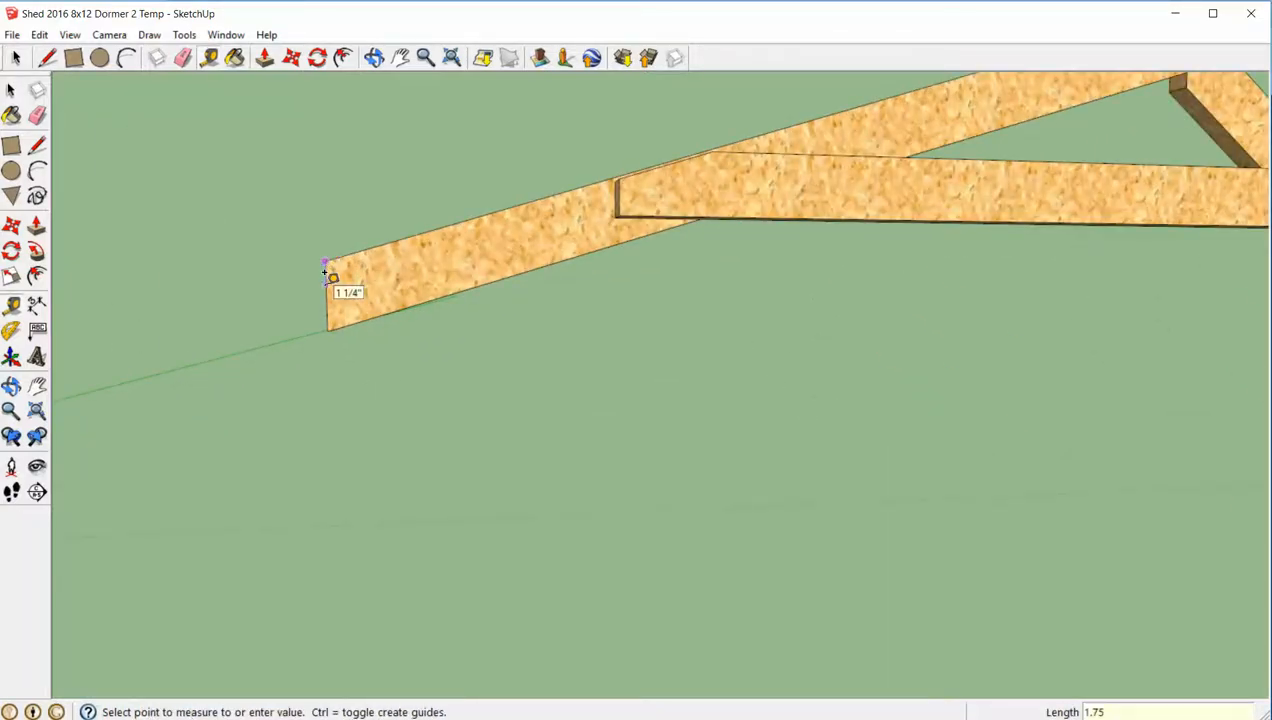
key("space")
scroll(340, 280, "down", 5)
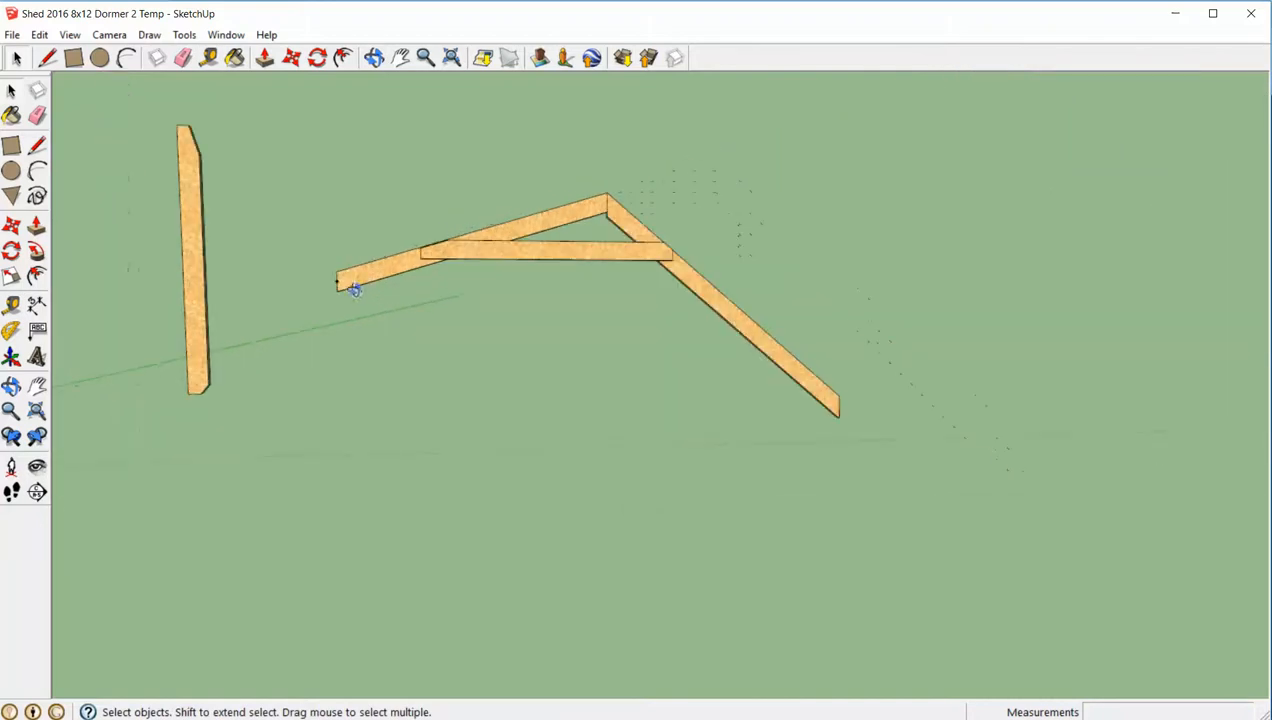
- Rotate the upright board 90 degrees so it lies horizontal as a level reference
scroll(379, 296, "down", 3)
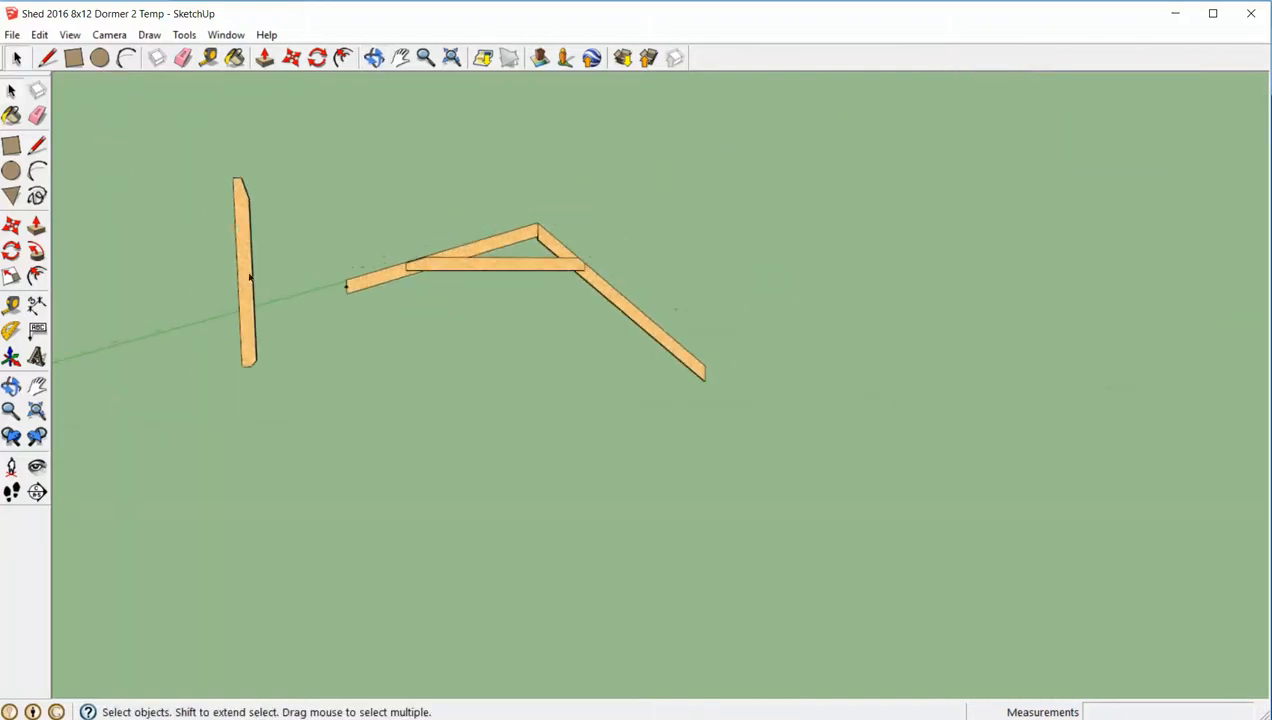
scroll(252, 280, "down", 5)
mouse_move(261, 284)
middle_mouse_down()
mouse_move(285, 284)
mouse_move(273, 281)
middle_mouse_up()
scroll(268, 282, "up", 8)
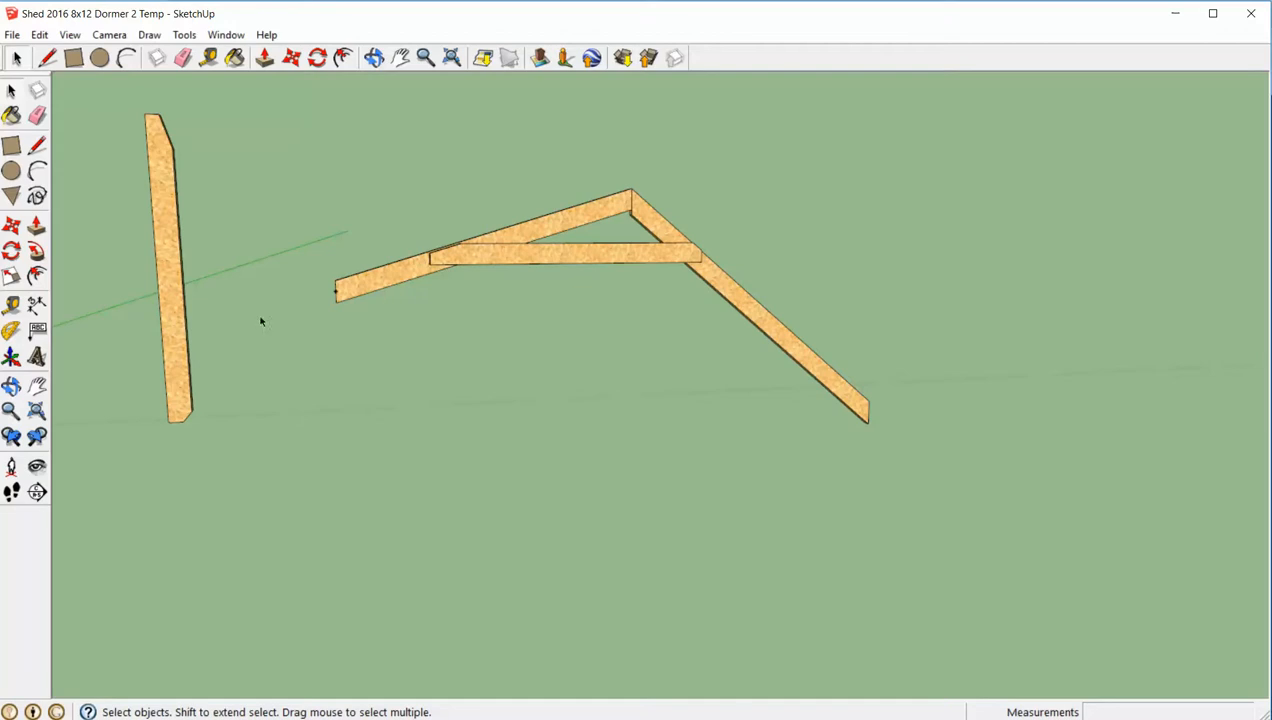
left_click(181, 323)
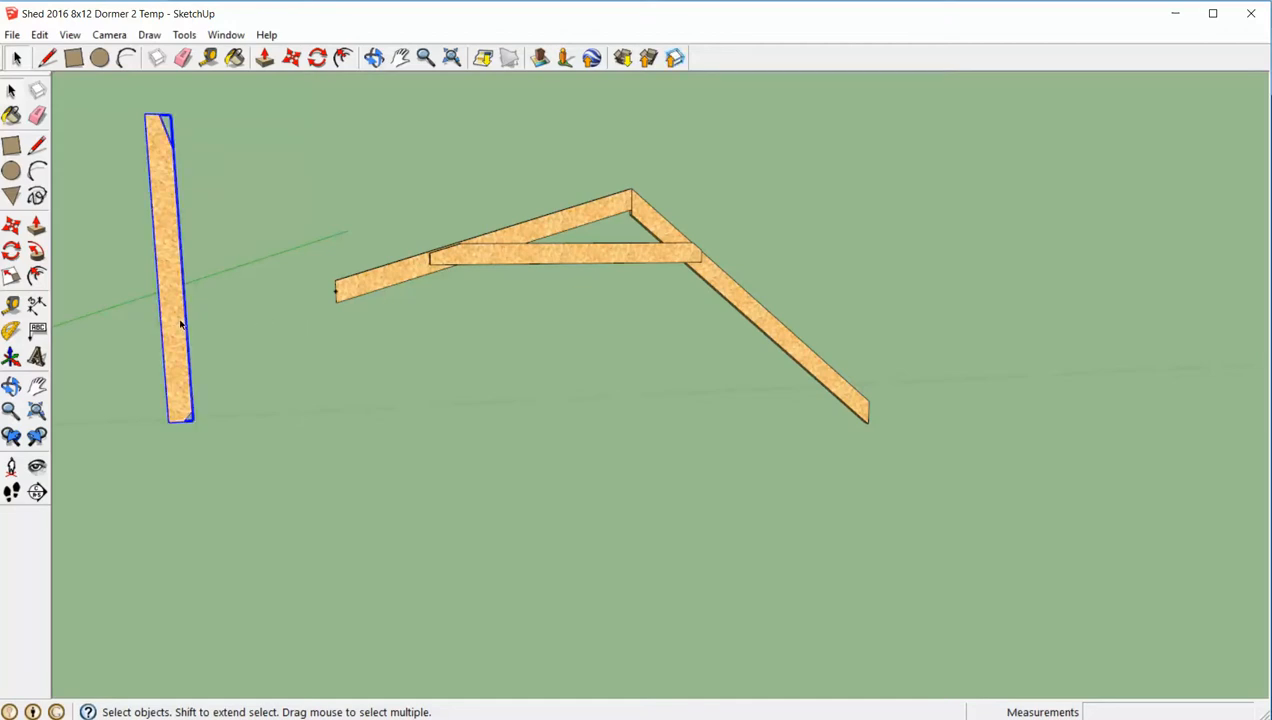
key("q")
left_click(183, 319)
left_click(166, 256)
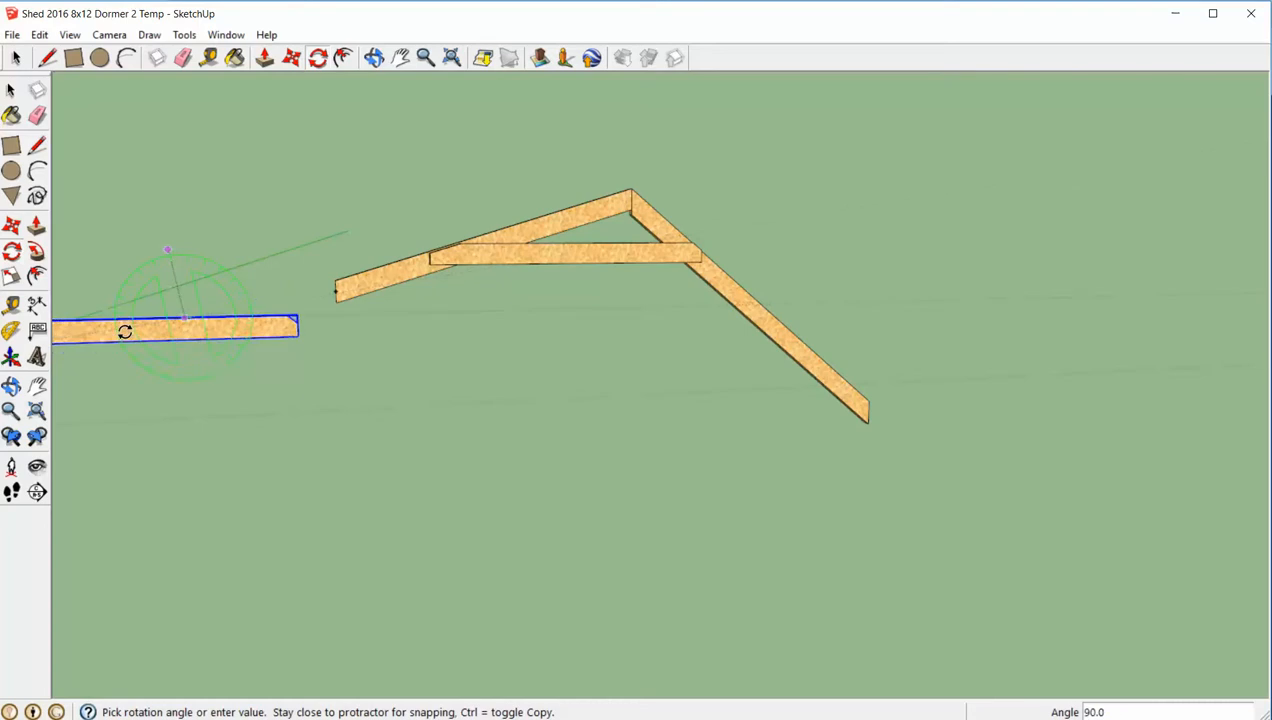
left_click(124, 331)
key("space")
left_click(355, 368)
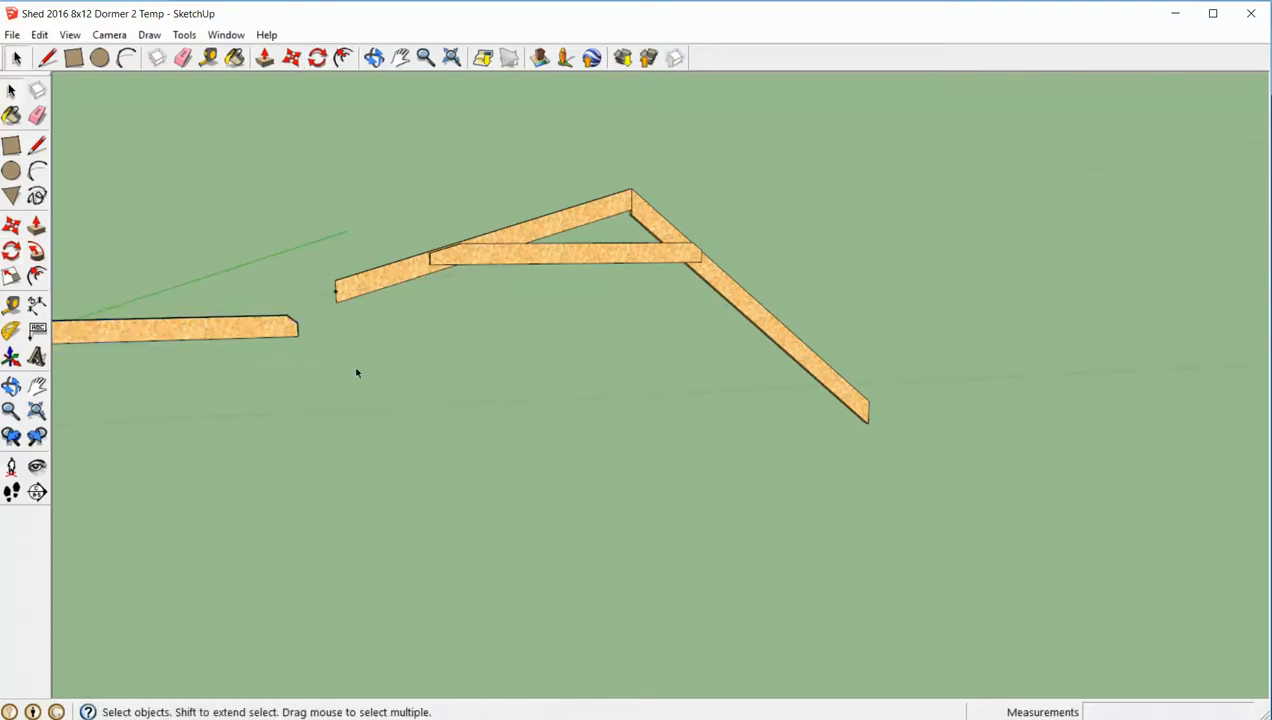
- Move the horizontal board so its top edge meets the guide point on the 17-degree rafter's plumb cut
scroll(159, 330, "up", 1)
scroll(160, 331, "up", 1)
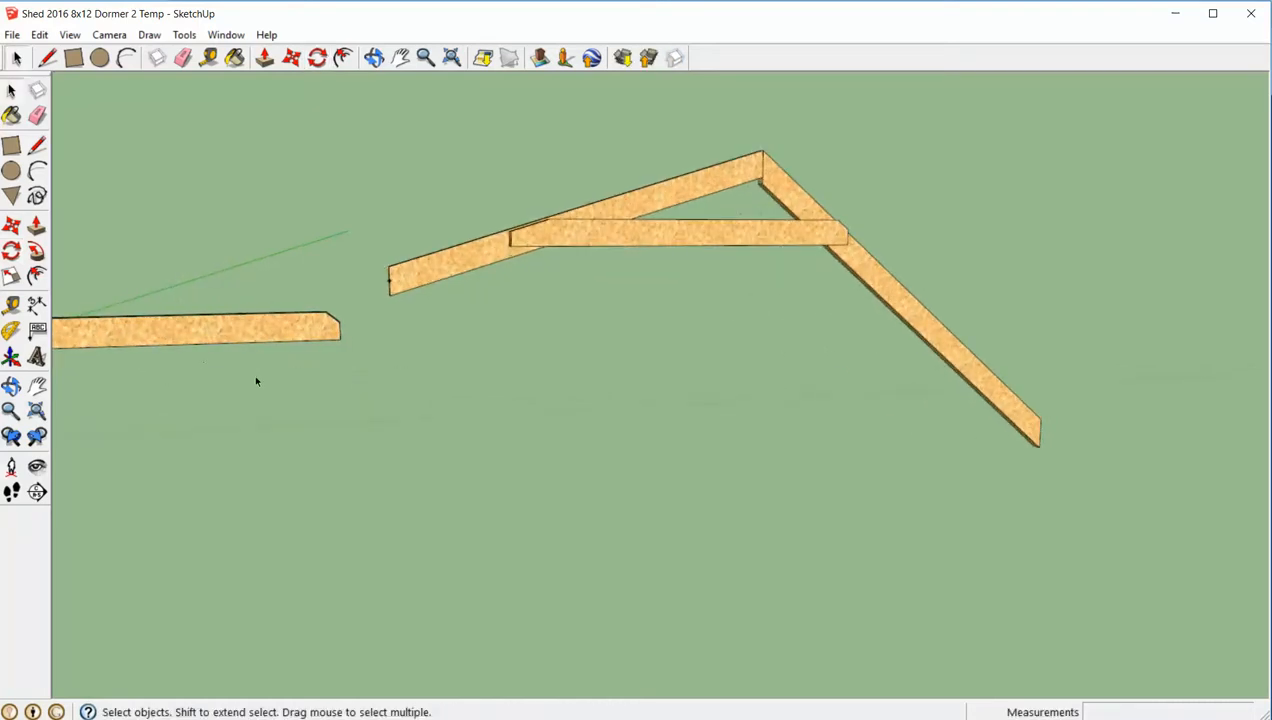
key("m")
left_click(150, 320)
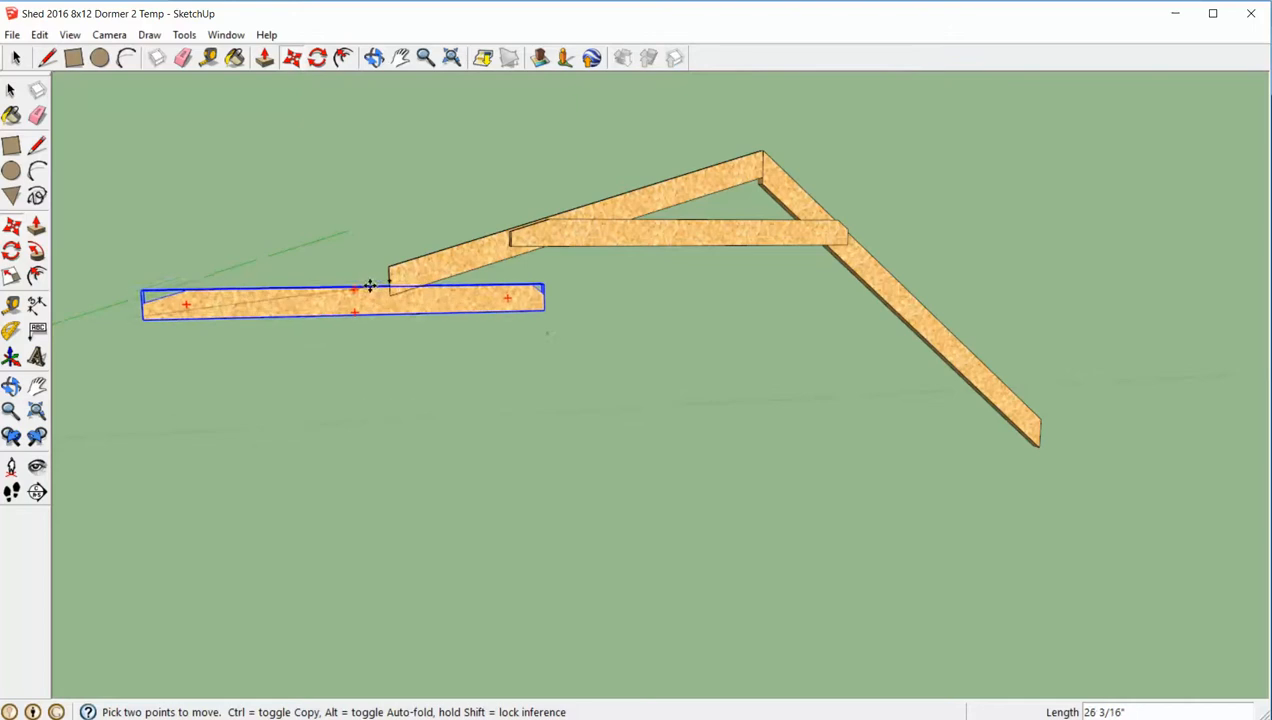
left_click(392, 282)
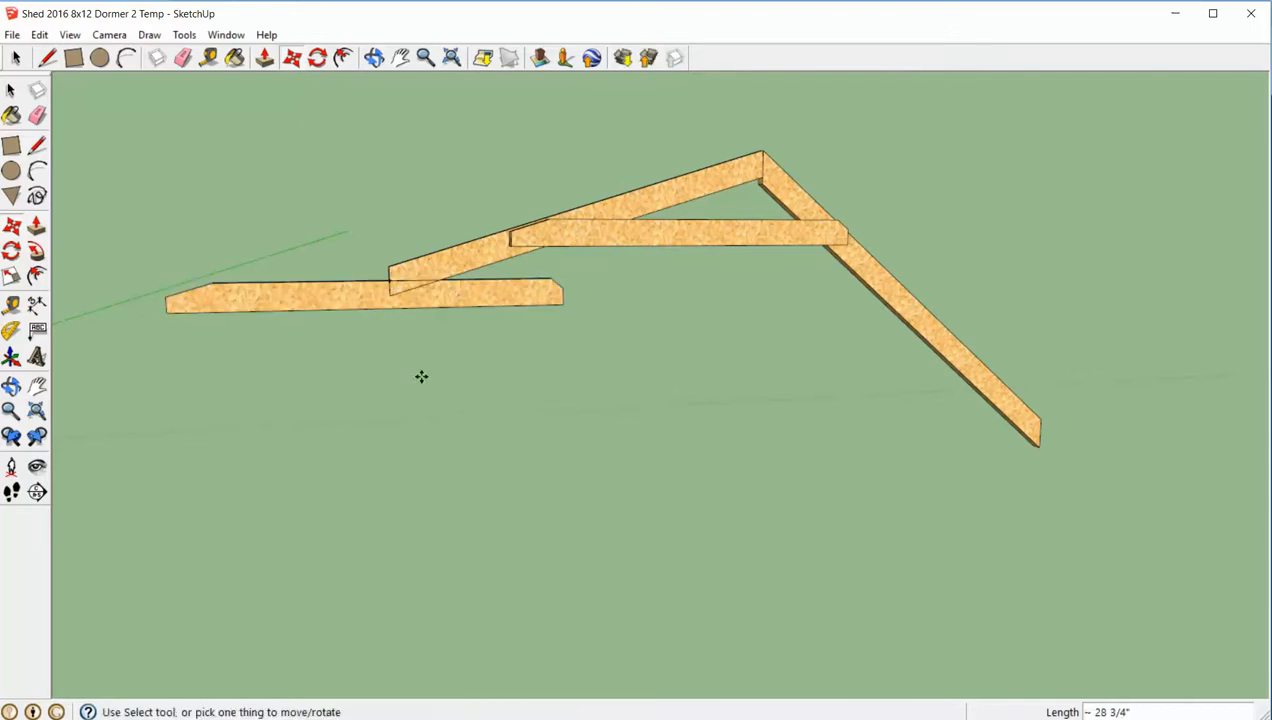
key("space")
- Open the 17-degree rafter for editing and draw a level line across its tail along the horizontal board's top edge
scroll(404, 330, "up", 6)
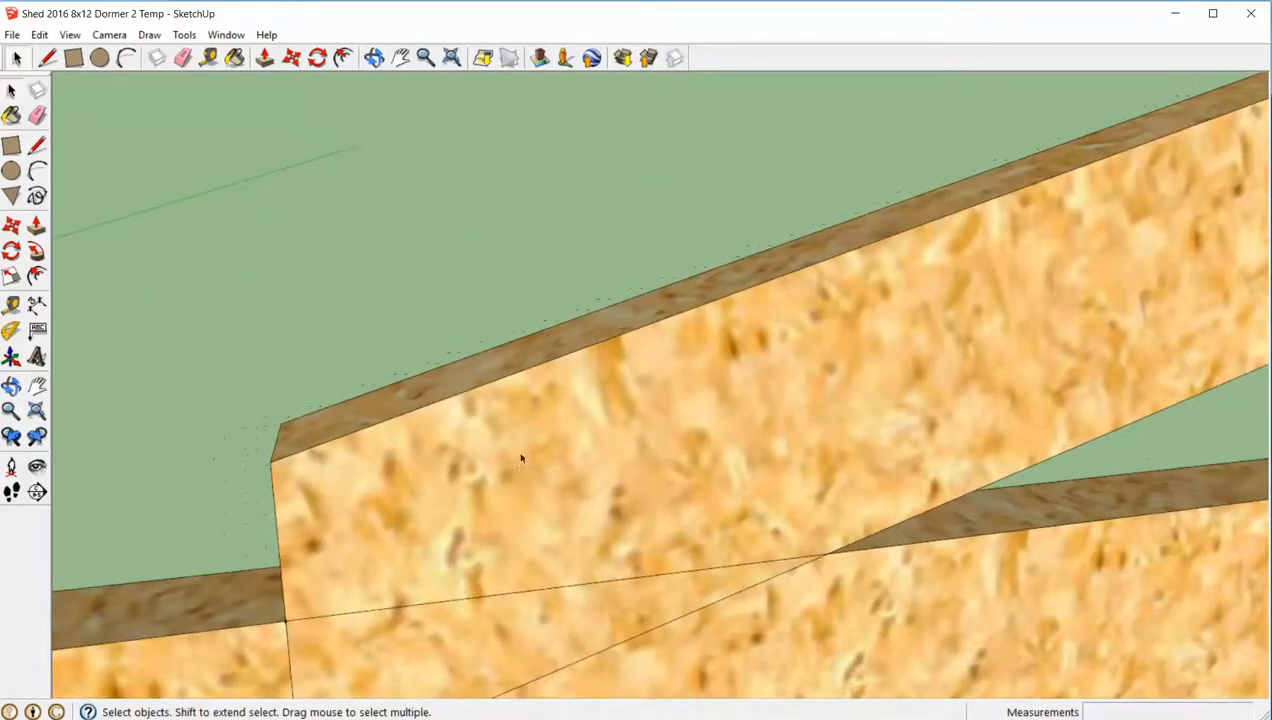
scroll(521, 458, "down", 3)
triple_click(527, 454)
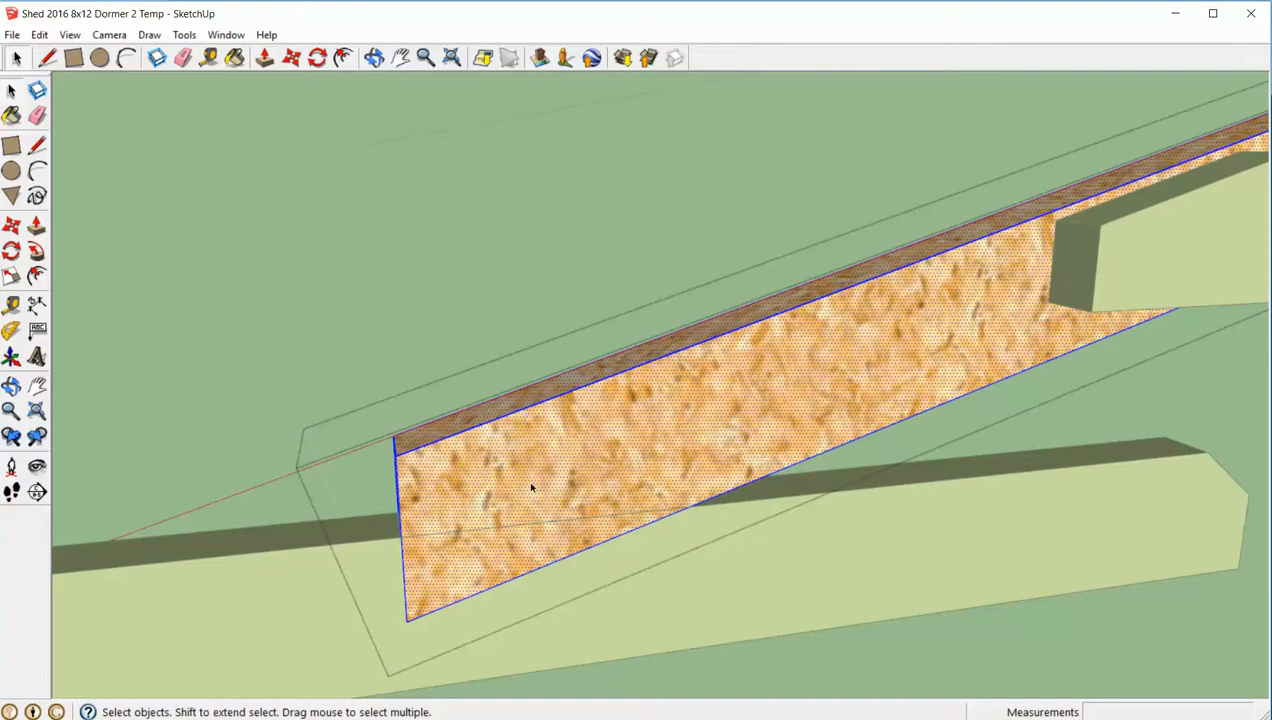
key("l")
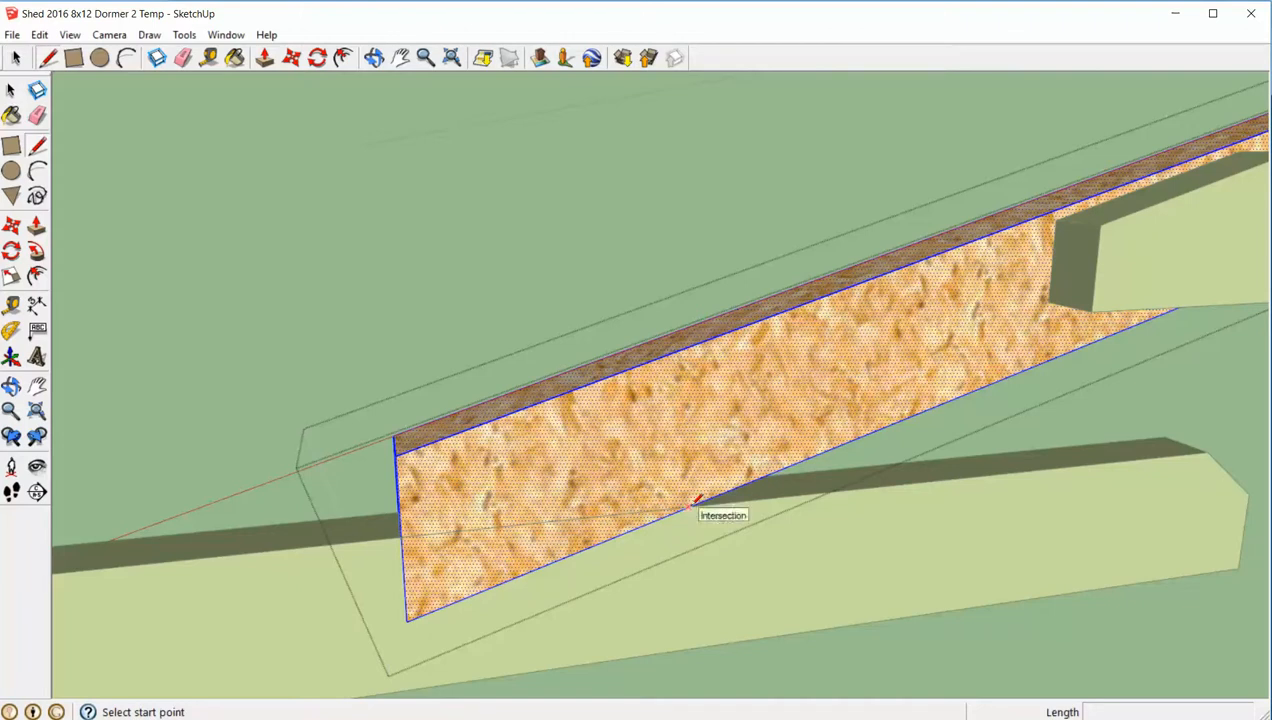
left_click(689, 508)
left_click(404, 524)
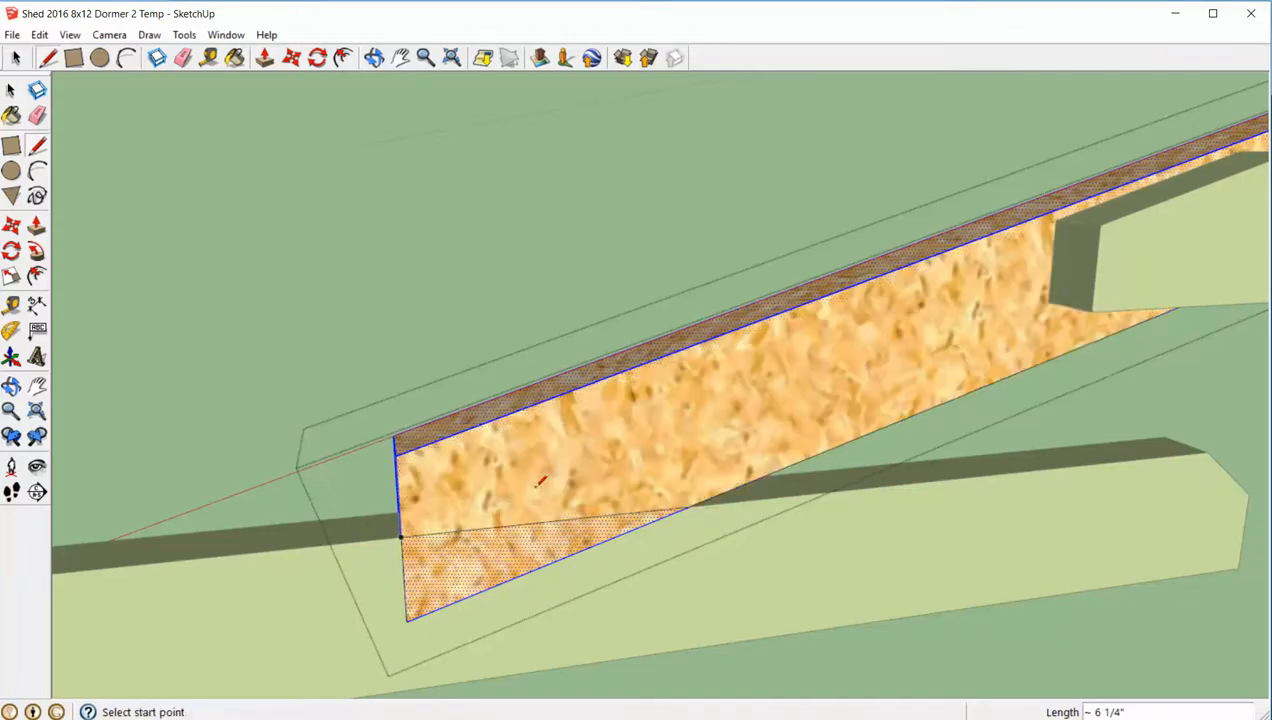
- Push the triangular face below the level line through the rafter's thickness to cut the tail's underside, and close the rafter
key("space")
middle_click_drag(538, 480, 604, 410)
left_click(537, 520)
key("p")
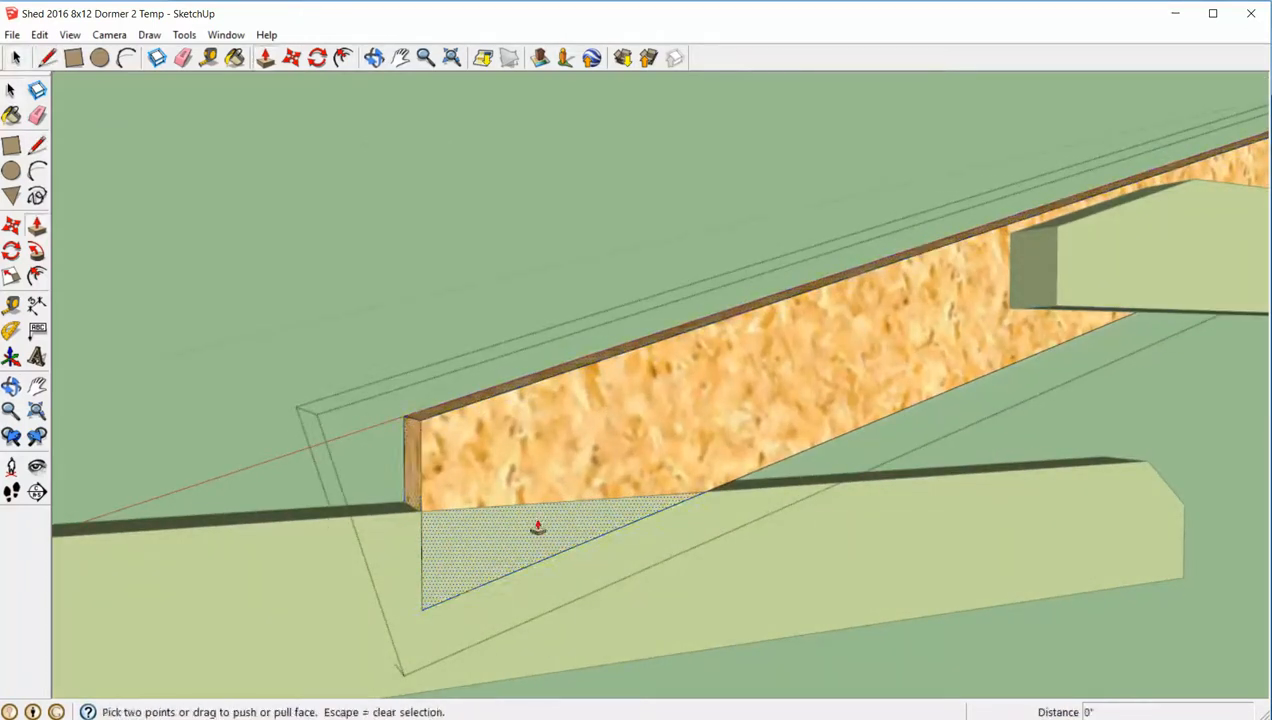
left_click(537, 524)
left_click(437, 537)
key("space")
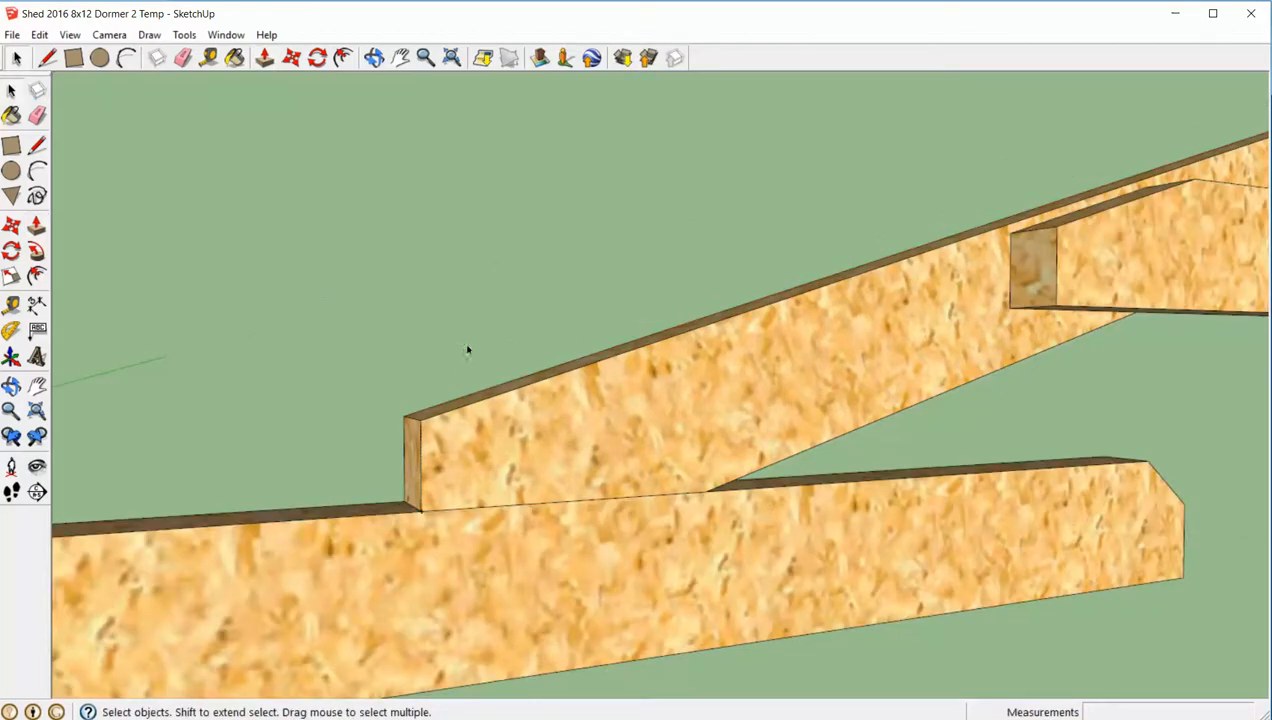
- Remove the guide point at the 17-degree rafter's tail and switch to the roof truss plan for the 40-degree rafter's tail dimensions
middle_click_drag(467, 350, 437, 425)
left_click(402, 414)
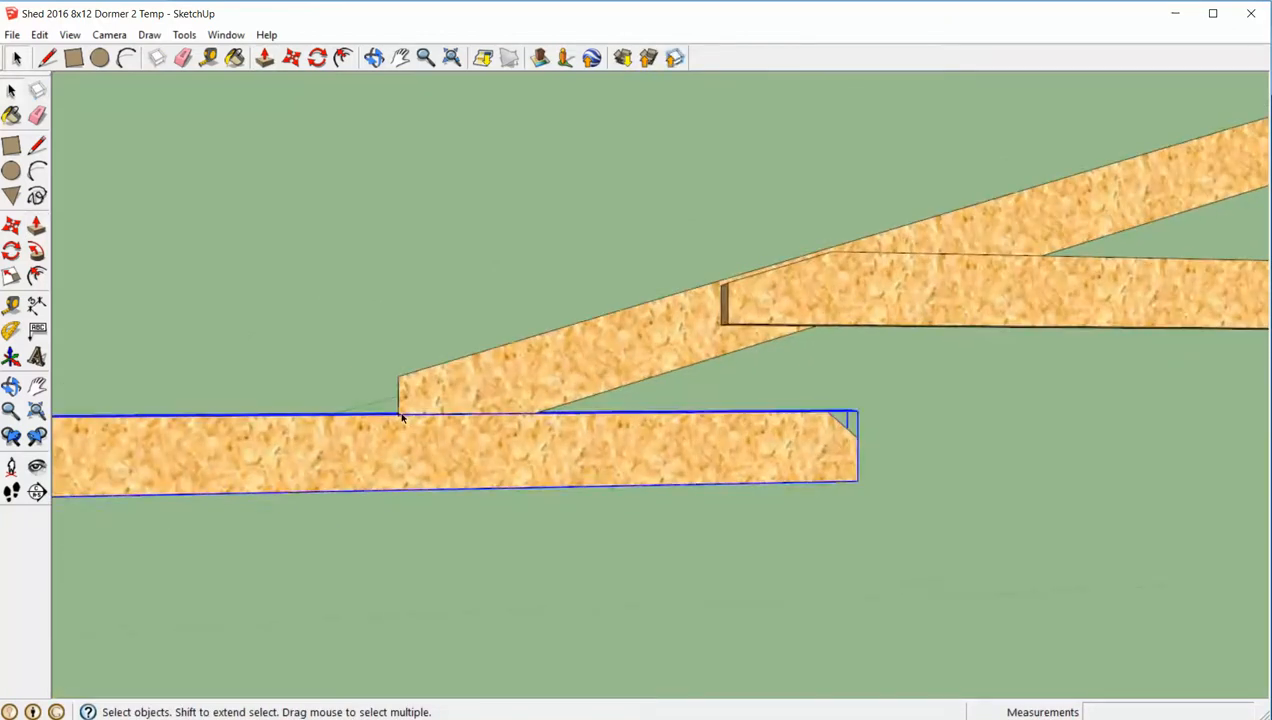
left_click(399, 412)
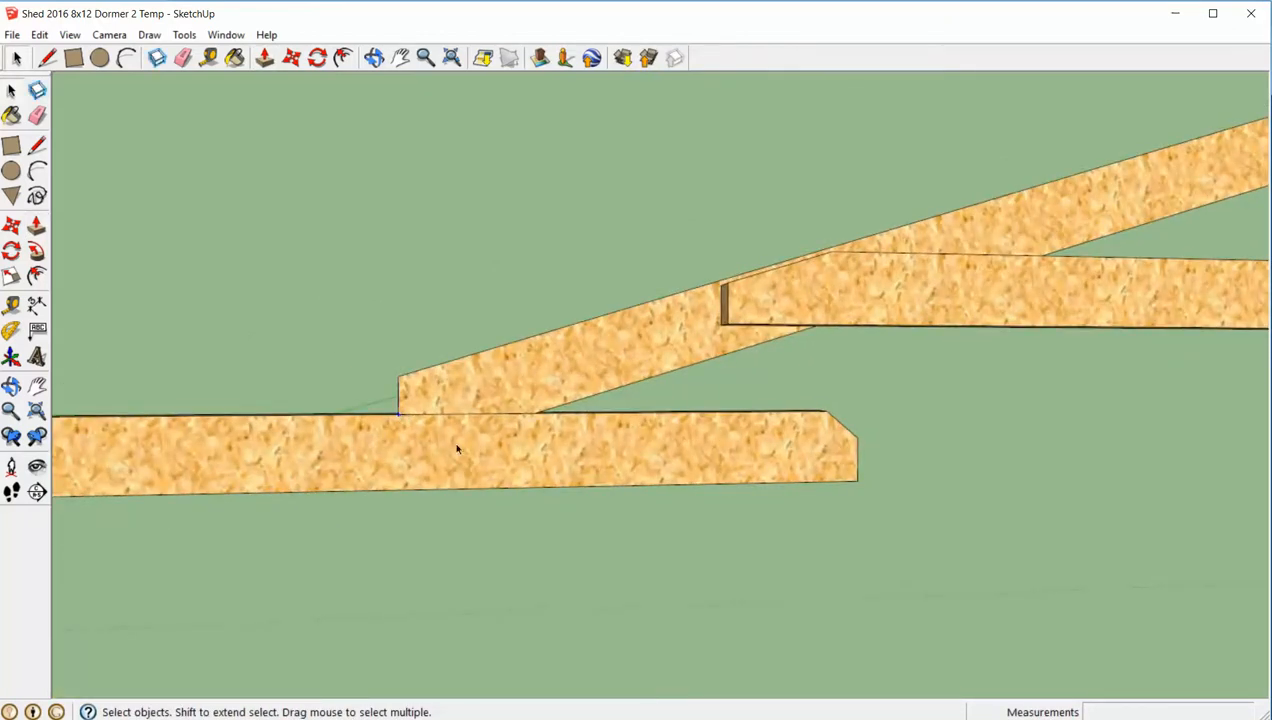
scroll(393, 305, "down", 4)
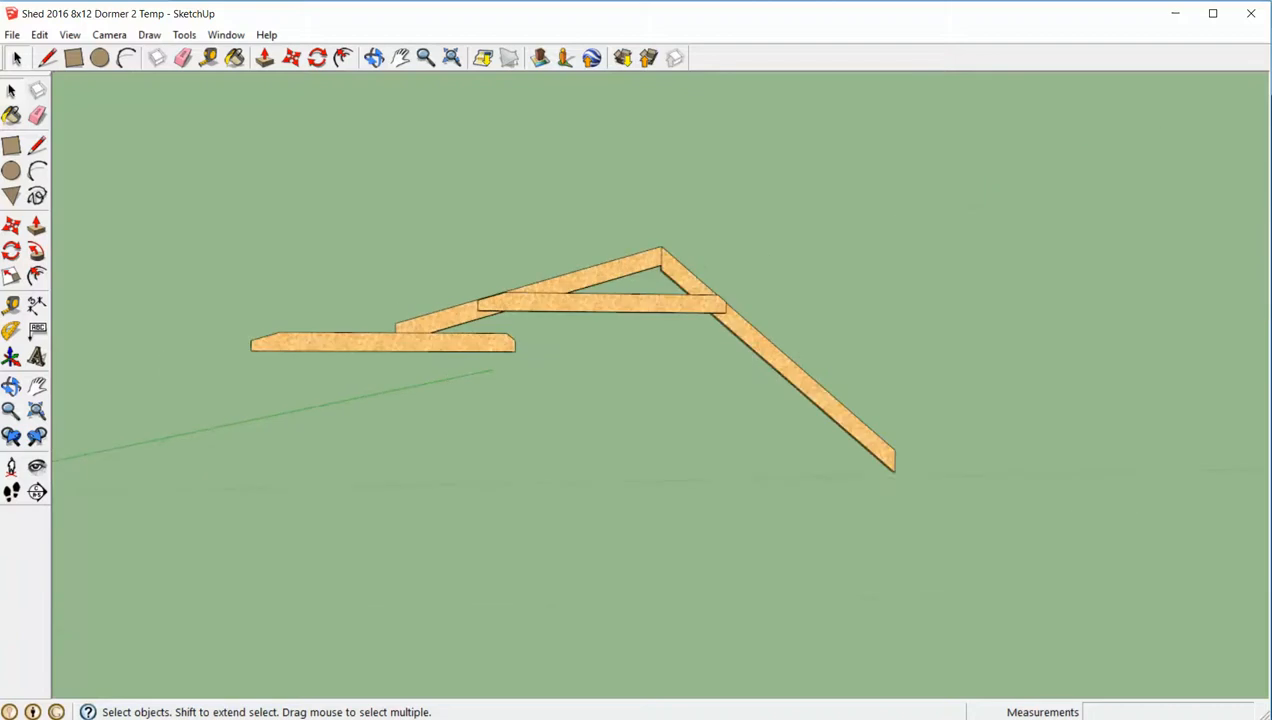
key("alt+Tab")
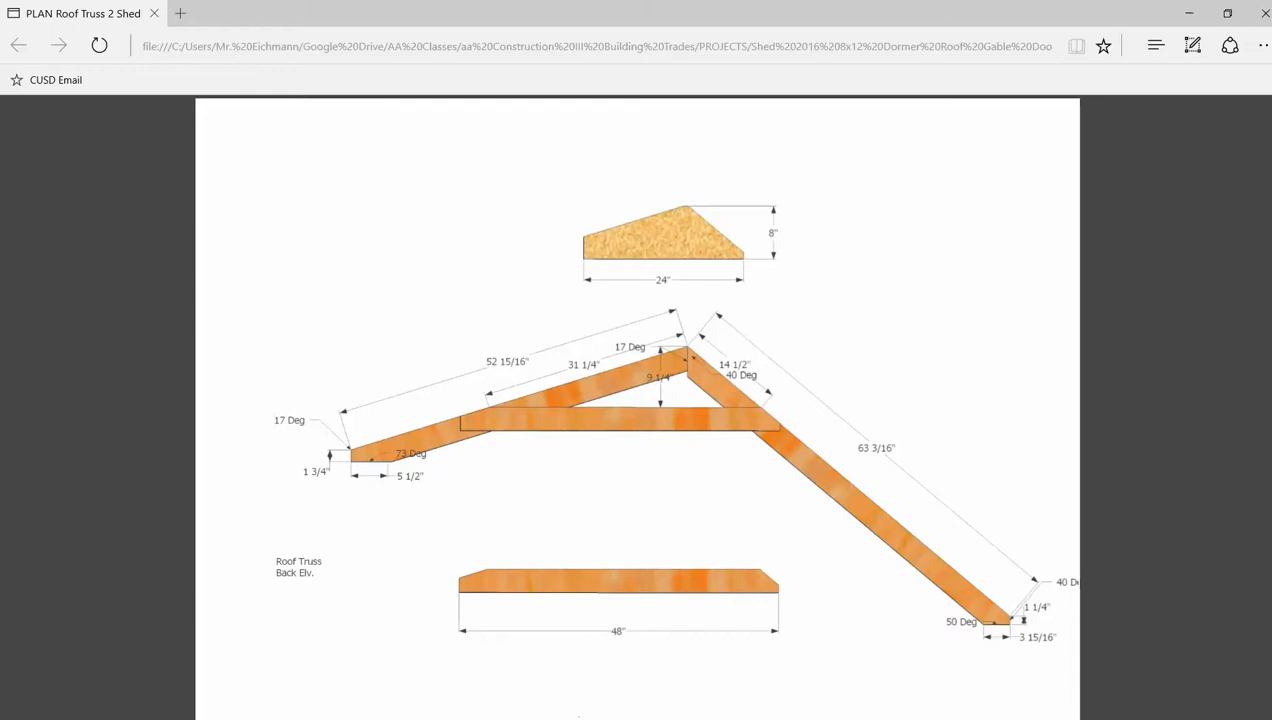
- Switch back to SketchUp and place a guide point 1 1/4" below the upper corner of the 40-degree rafter's plumb cut
key("alt+Tab")
scroll(994, 400, "up", 3)
scroll(798, 511, "up", 5)
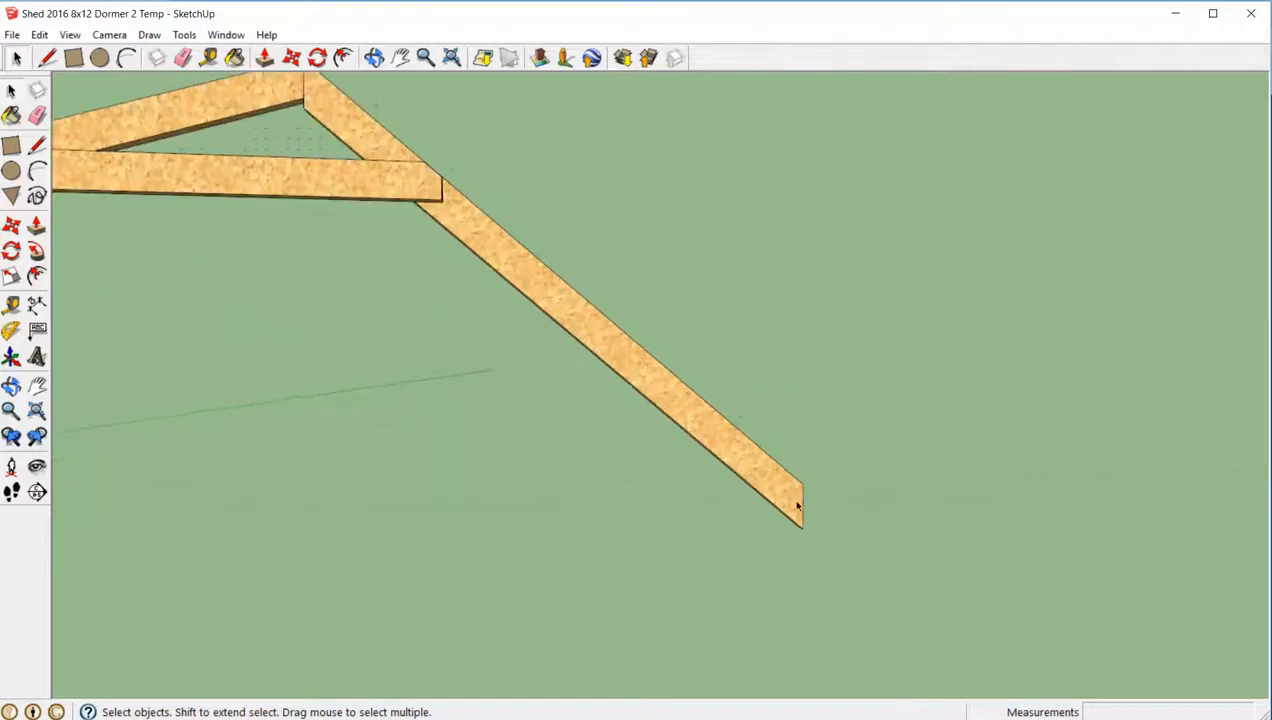
key("t")
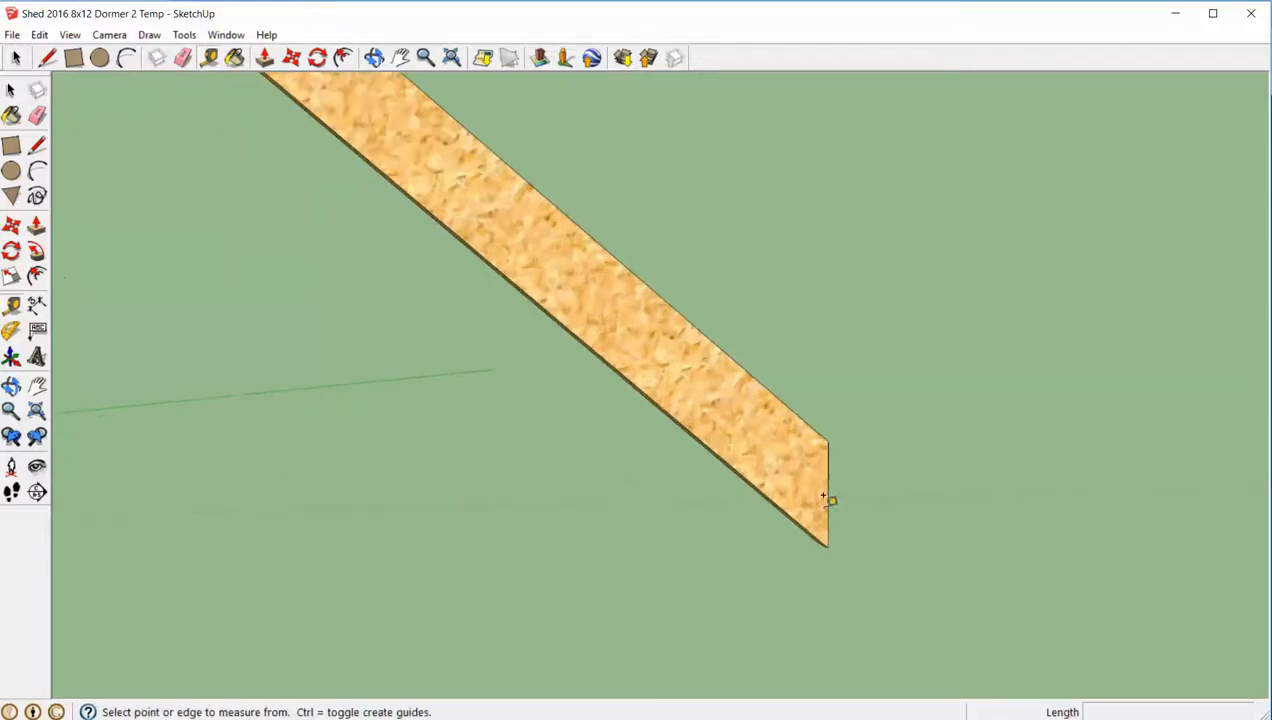
left_click(828, 442)
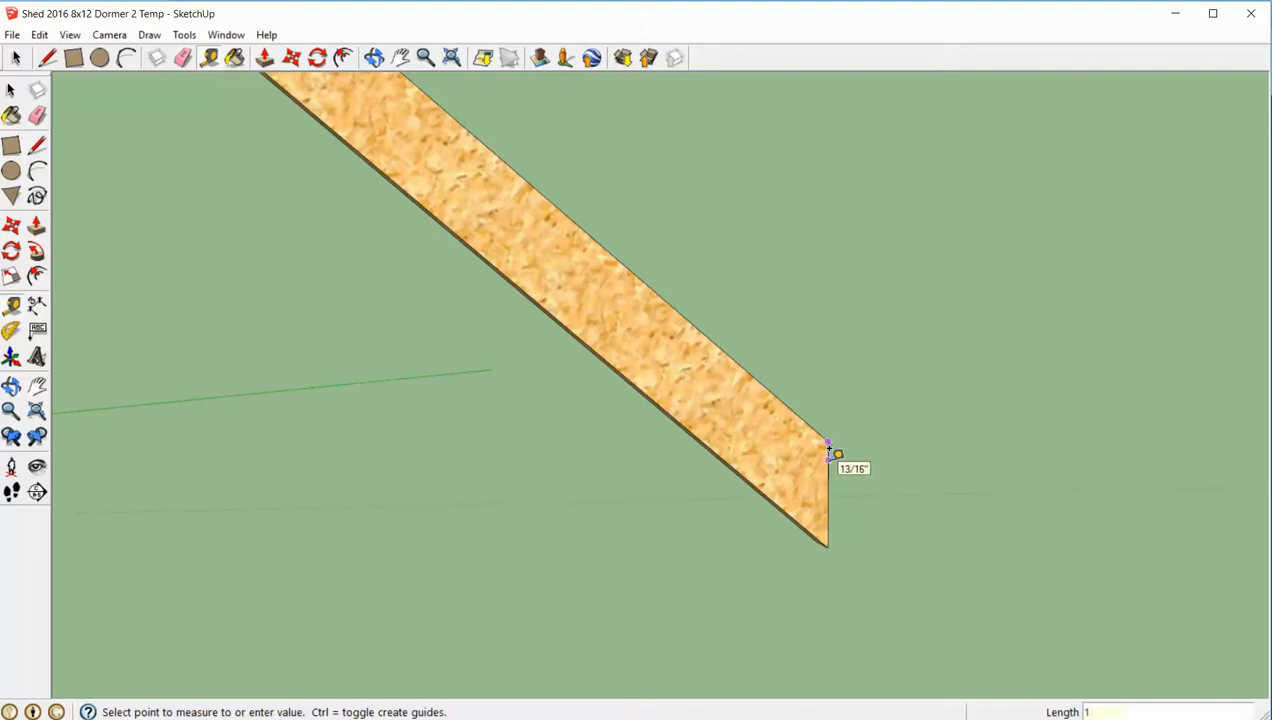
left_click(830, 452)
key("space")
scroll(843, 326, "down", 5)
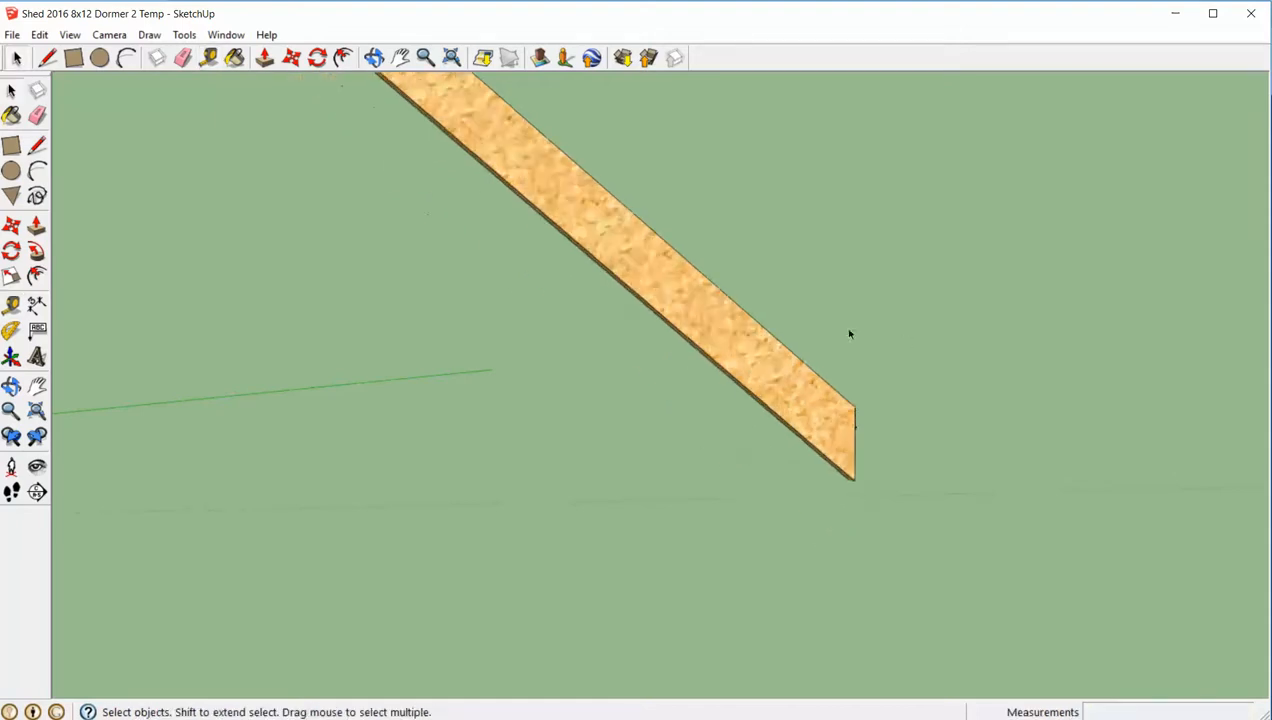
scroll(596, 290, "down", 2)
- Move the horizontal board so its top edge meets the guide point on the 40-degree rafter's plumb cut
left_click(322, 241)
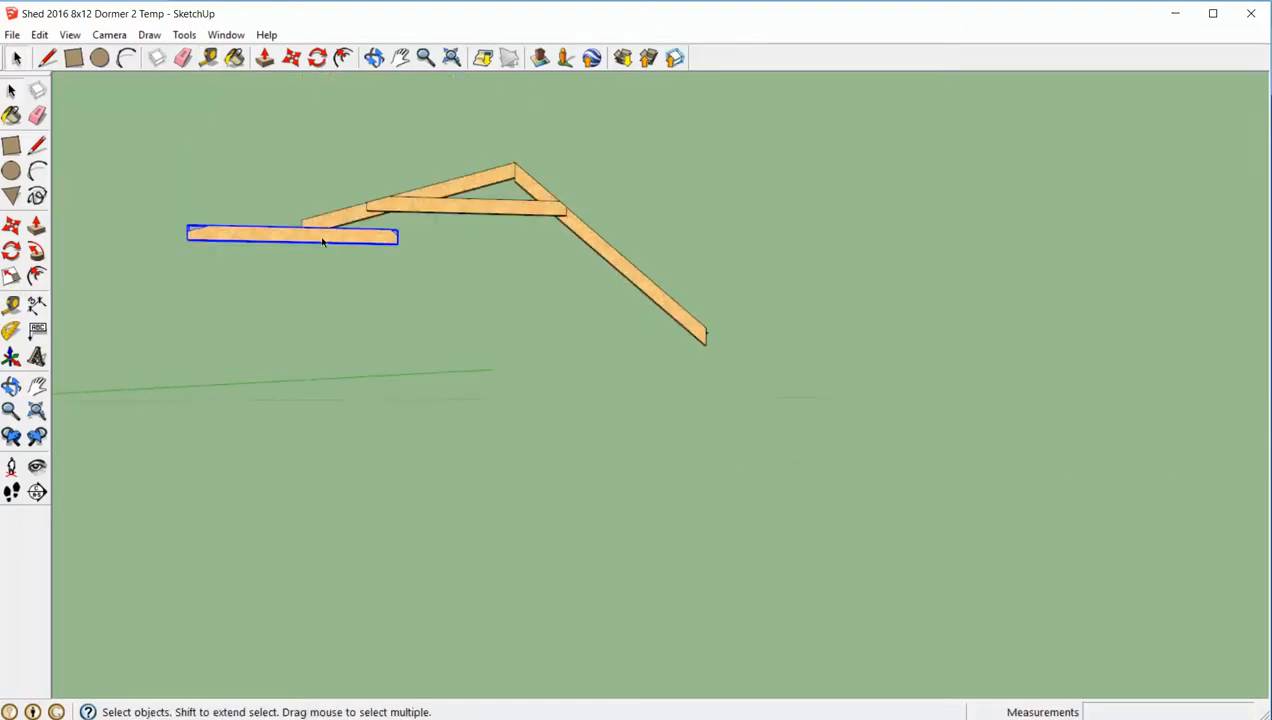
key("m")
left_click(321, 238)
scroll(680, 399, "up", 3)
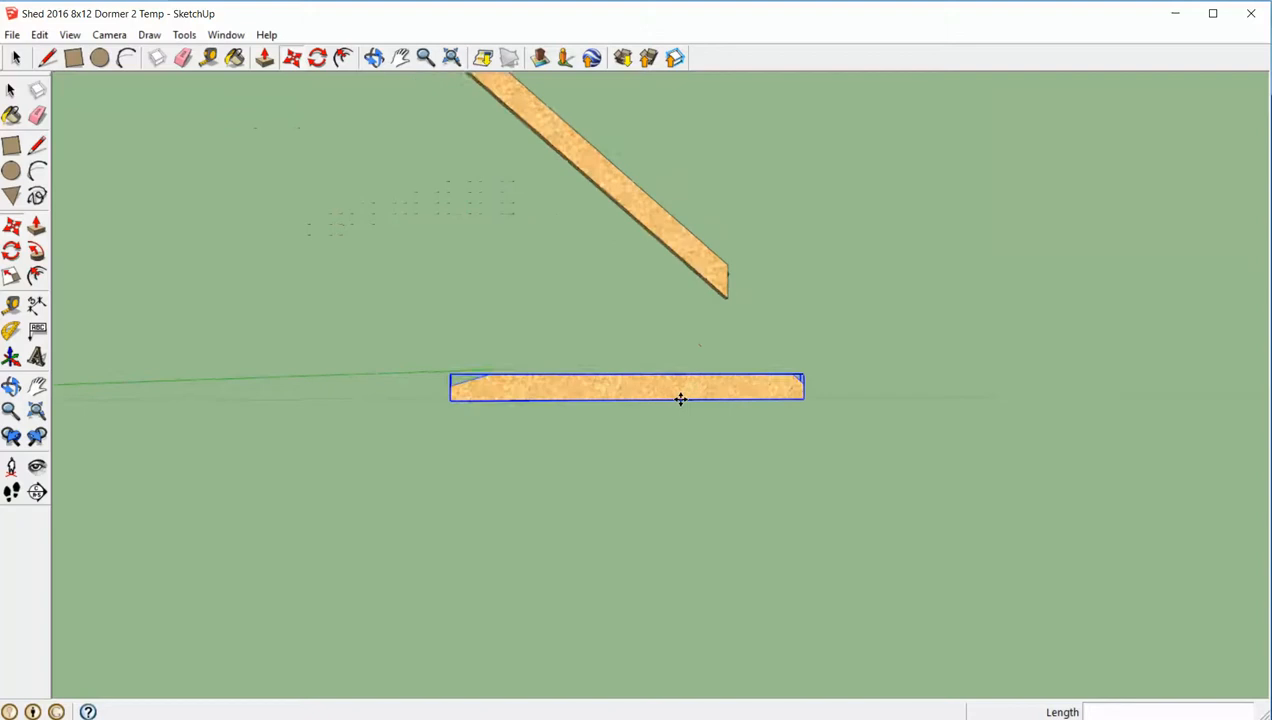
scroll(680, 399, "up", 1)
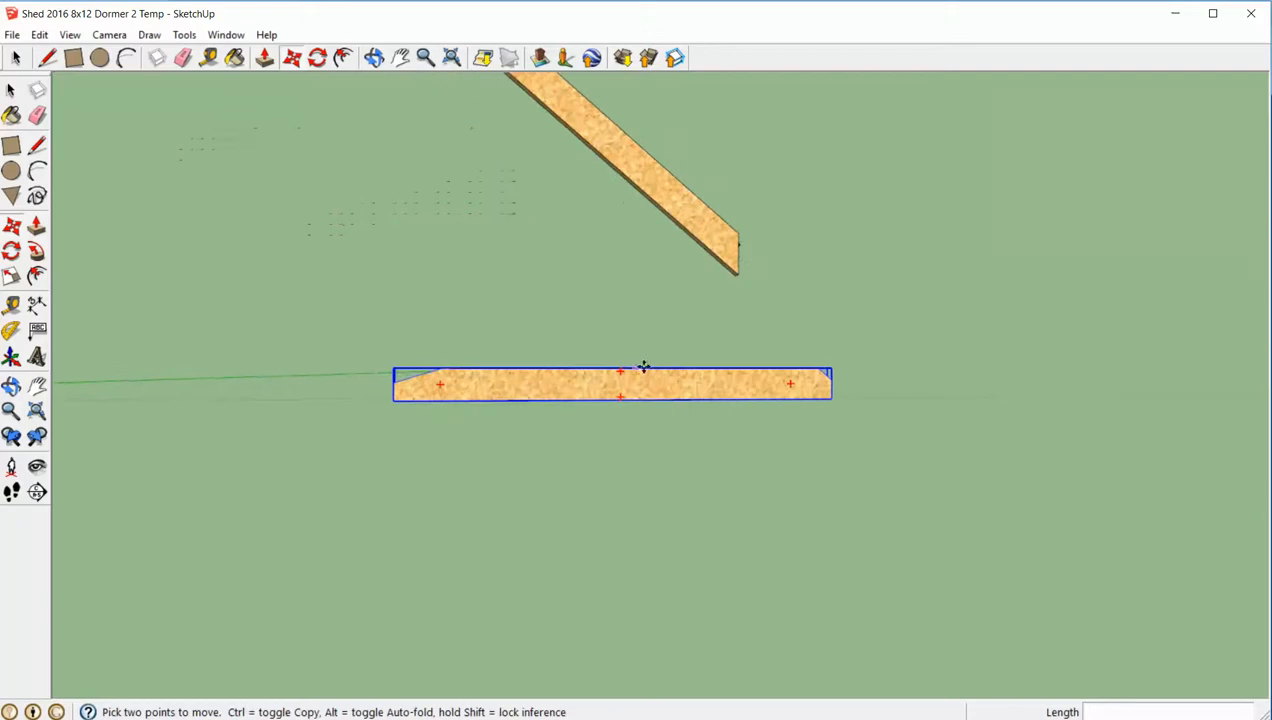
left_click(738, 249)
key("space")
left_click(770, 211)
middle_click_drag(771, 212, 768, 224)
- Open the 40-degree rafter for editing and draw a level line across its tail along the horizontal board's top edge
scroll(741, 234, "up", 2)
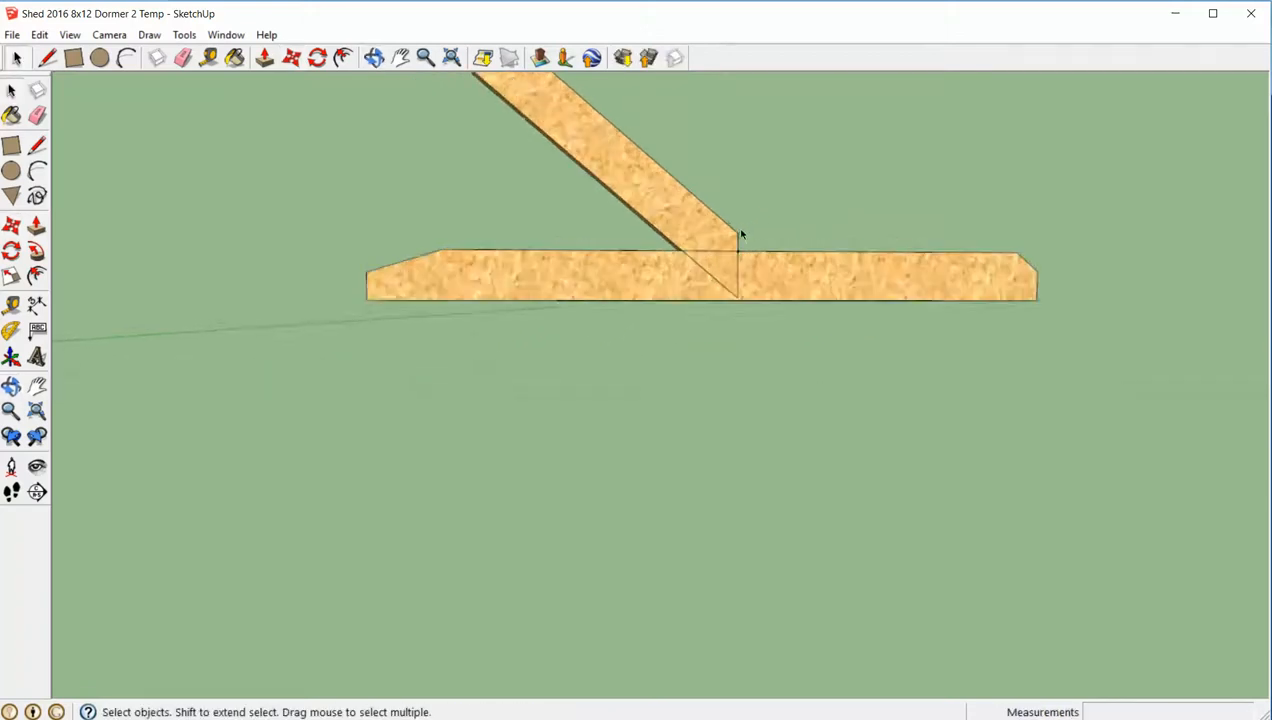
scroll(741, 234, "up", 1)
double_click(704, 248)
key("l")
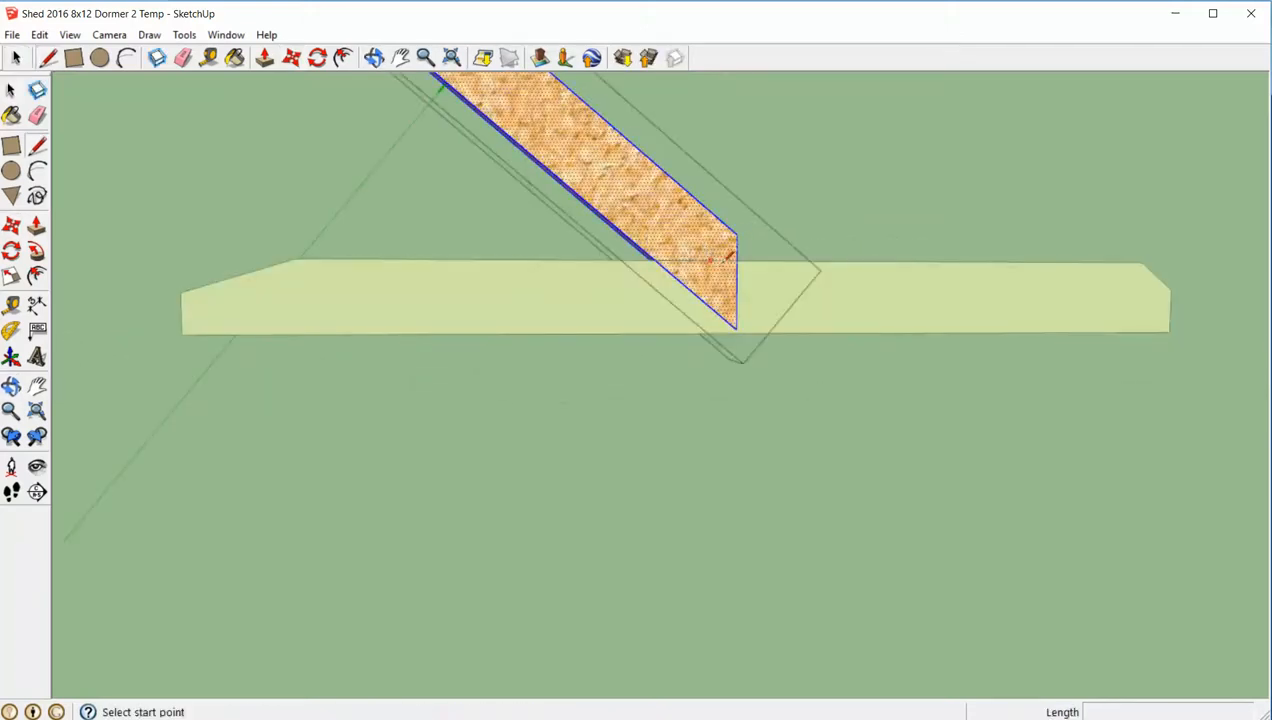
left_click(737, 261)
left_click(657, 262)
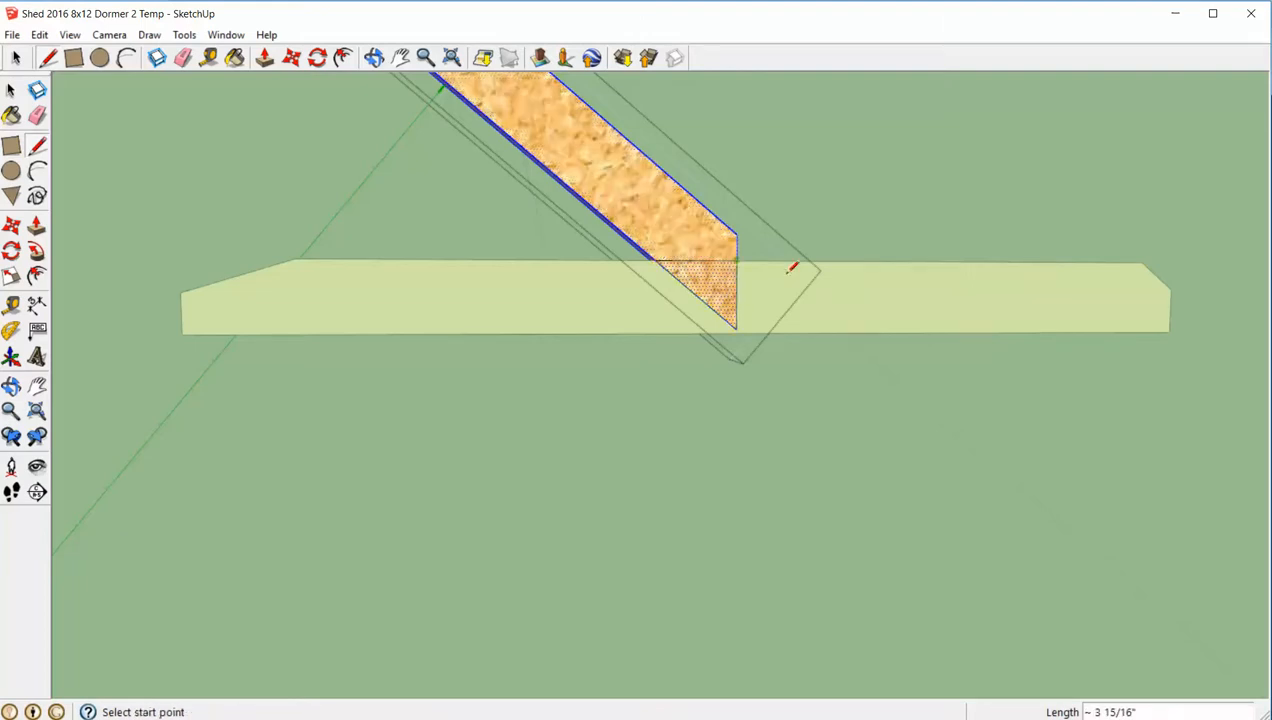
mouse_move(795, 264)
middle_mouse_down()
mouse_move(767, 307)
mouse_move(726, 294)
middle_mouse_up()
- Push the triangular face below the level line through the 40-degree rafter's thickness and close the rafter
key("space")
key("p")
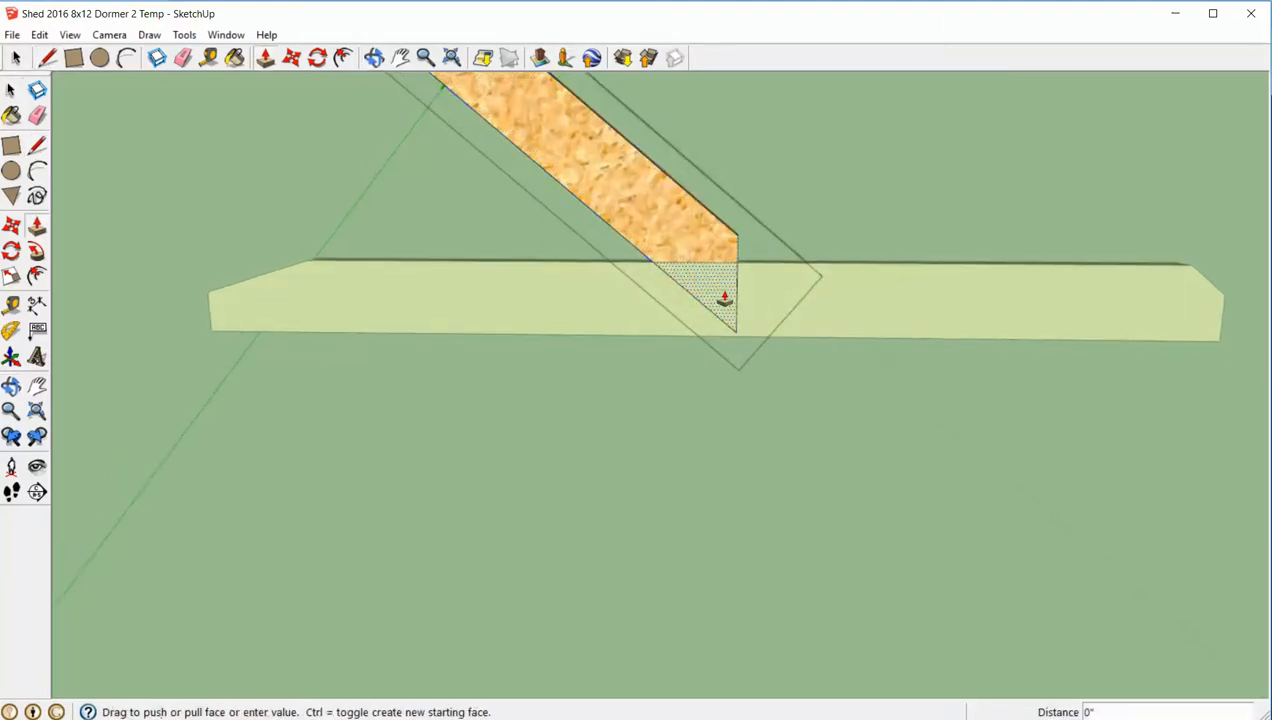
left_click_drag(721, 295, 779, 245)
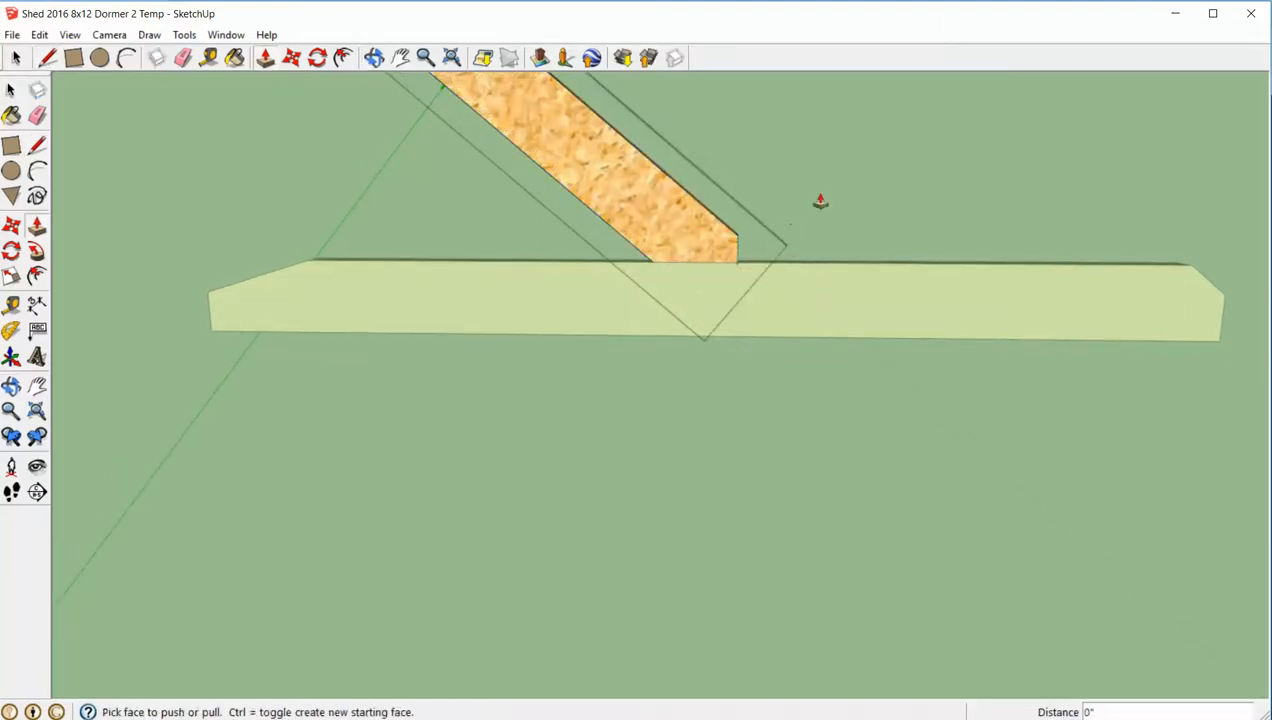
key("space")
scroll(745, 262, "up", 4)
left_click(740, 263)
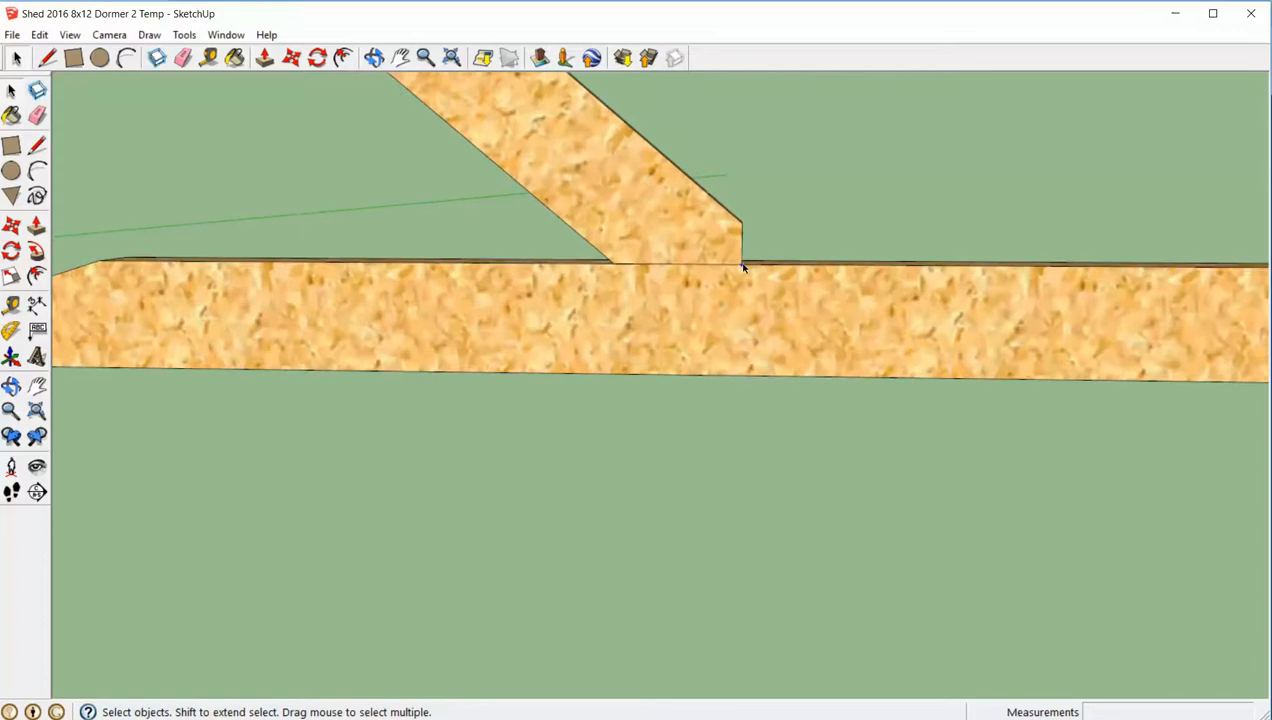
left_click(786, 256)
- Move the horizontal board clear of the 40-degree rafter's tail and set it in the open space below the truss
scroll(820, 223, "down", 4)
left_click(802, 249)
key("m")
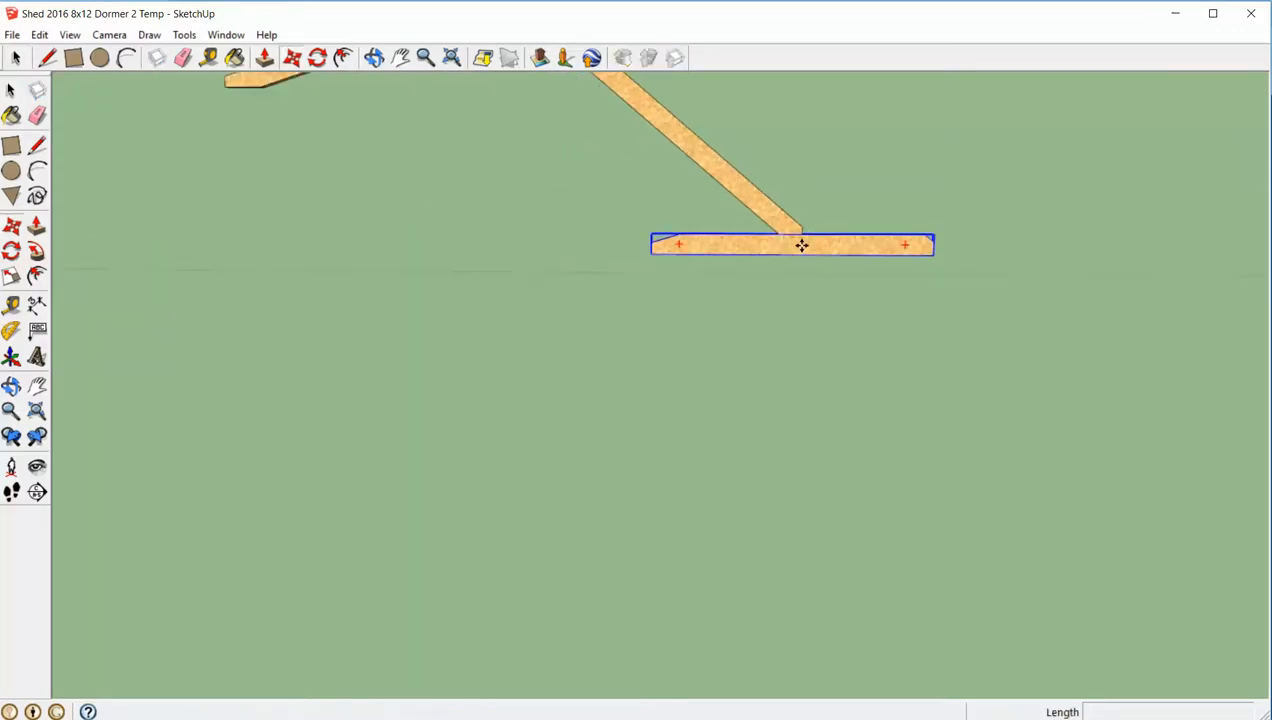
left_click_drag(802, 246, 597, 364)
key("space")
scroll(624, 293, "down", 1)
scroll(623, 292, "down", 3)
middle_click_drag(625, 293, 670, 327)
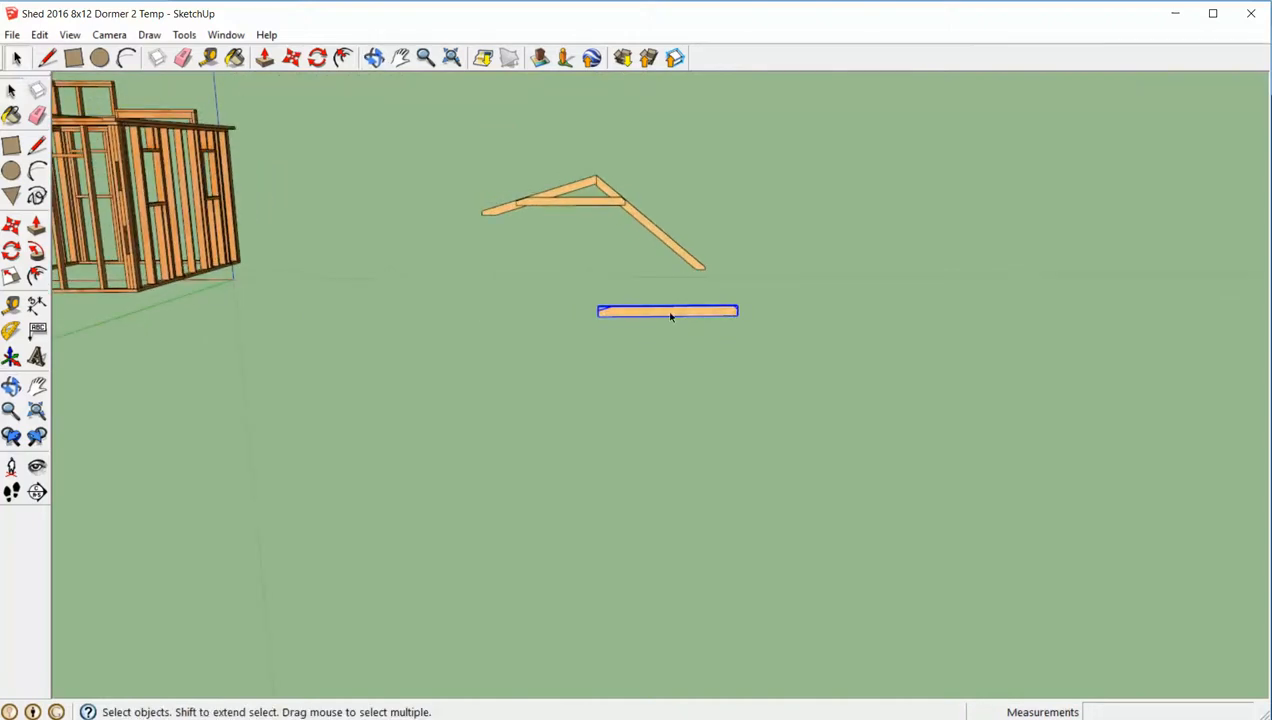
key("m")
left_click_drag(670, 316, 580, 256)
key("space")
left_click(670, 302)
- Copy the flat sheathing sheet from the top of the shed frame and paste it on the ground beside the truss
middle_click_drag(670, 302, 725, 329)
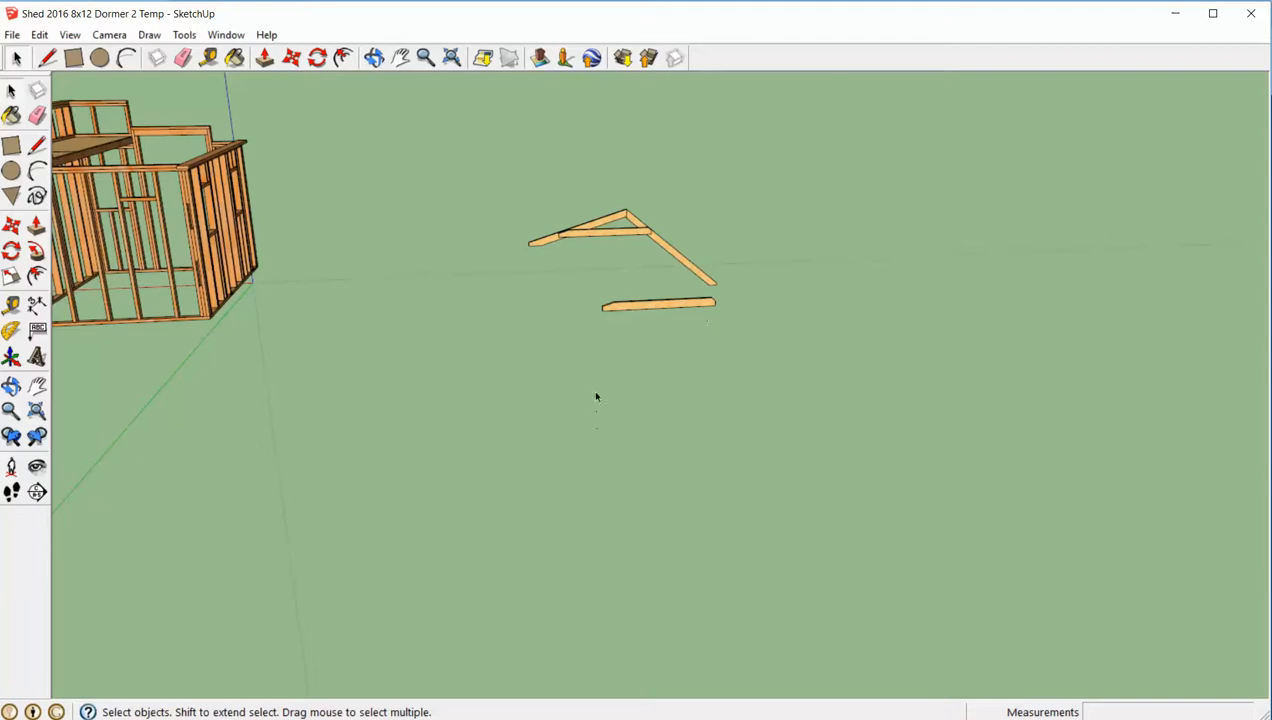
middle_click_drag(761, 346, 660, 345)
double_click(197, 129)
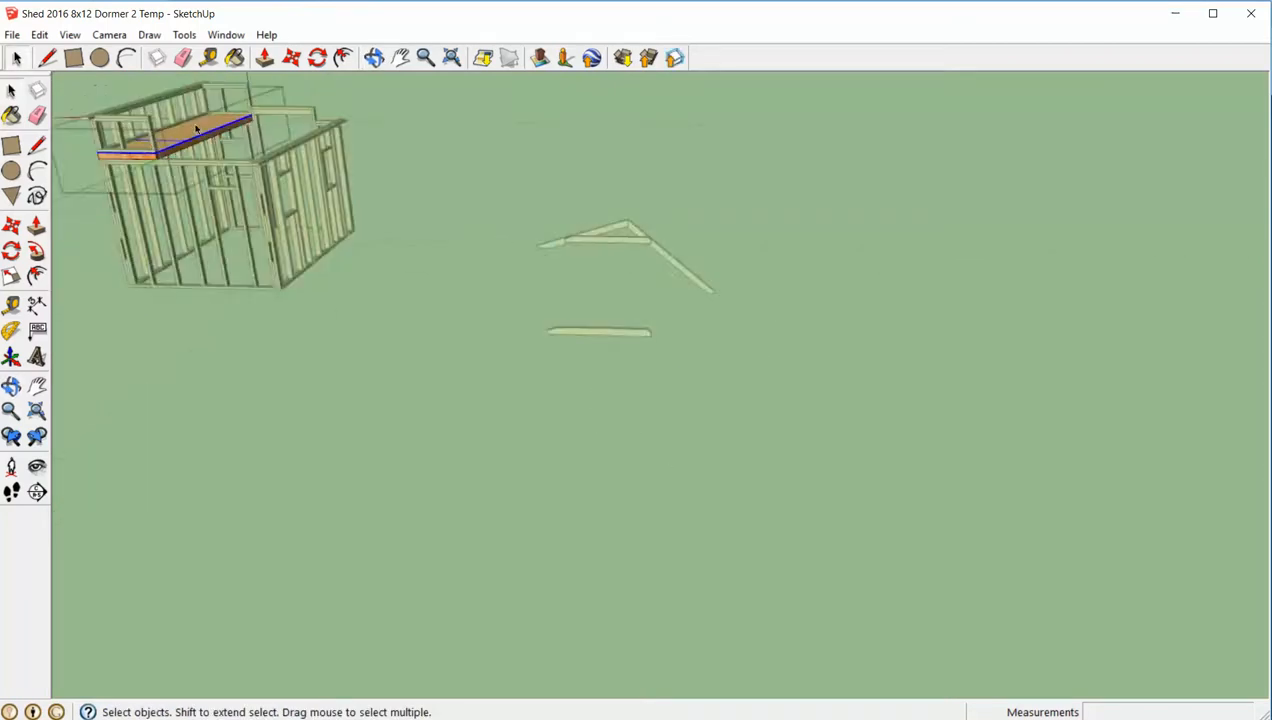
left_click(197, 129)
key("ctrl+v")
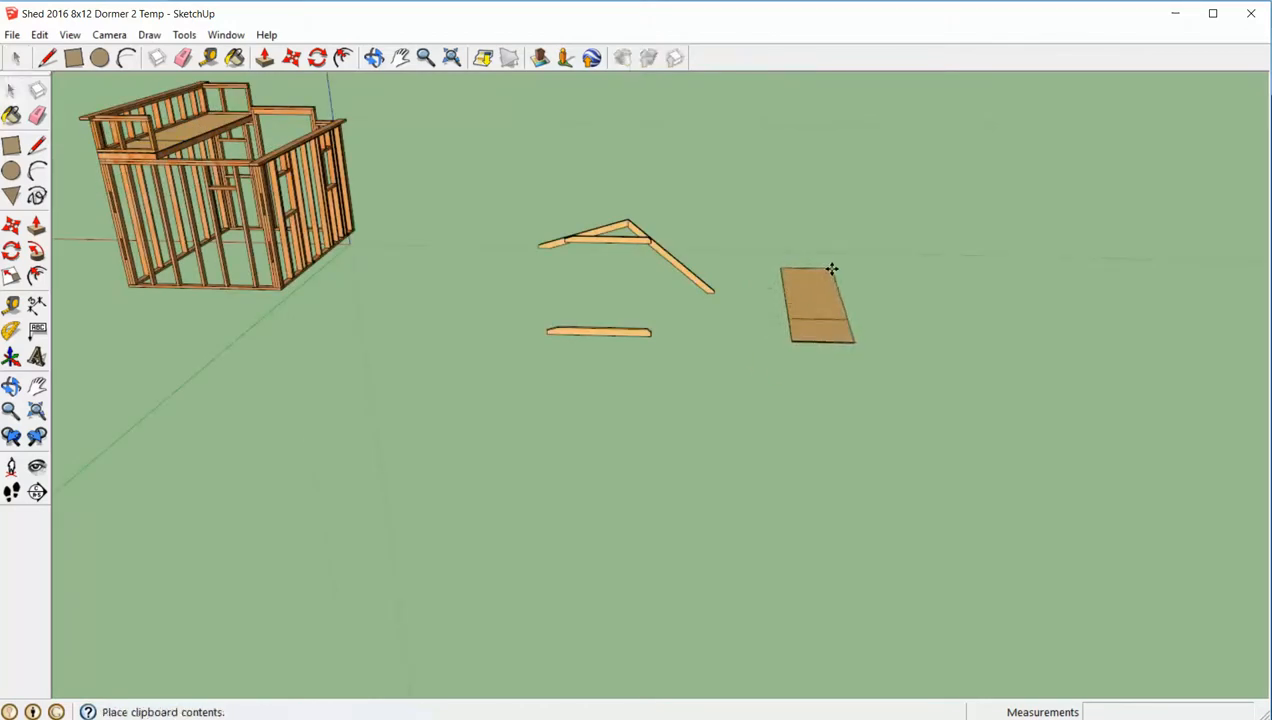
left_click(832, 269)
scroll(863, 276, "up", 2)
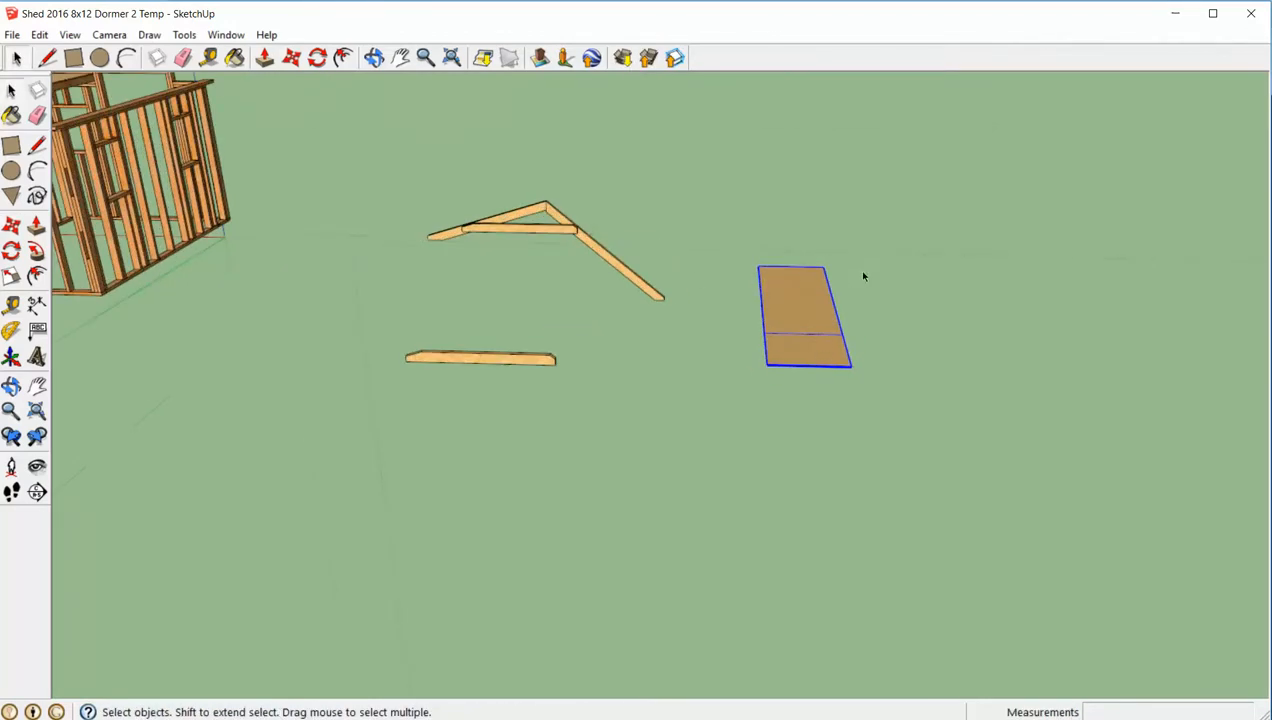
- Make the pasted sheathing sheet unique so that editing it leaves the shed's original sheet alone
double_click(814, 349)
left_click(808, 341)
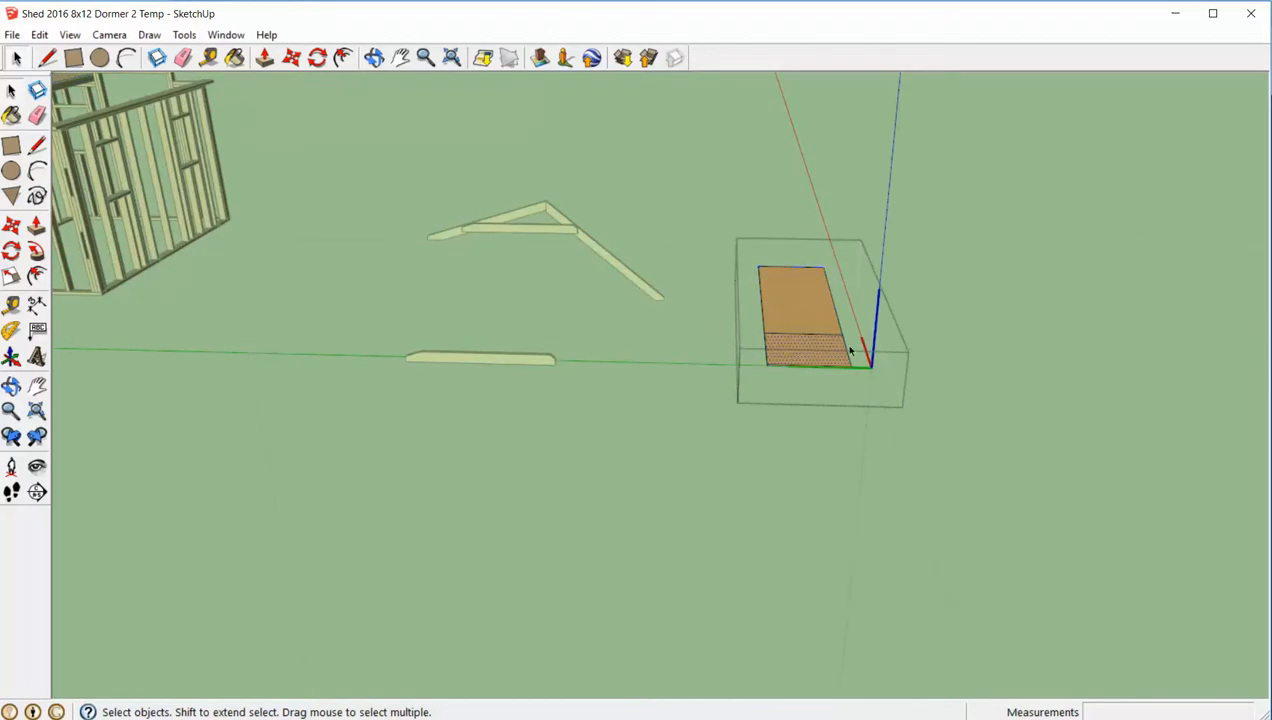
left_click(996, 337)
left_click(809, 297)
right_click(810, 296)
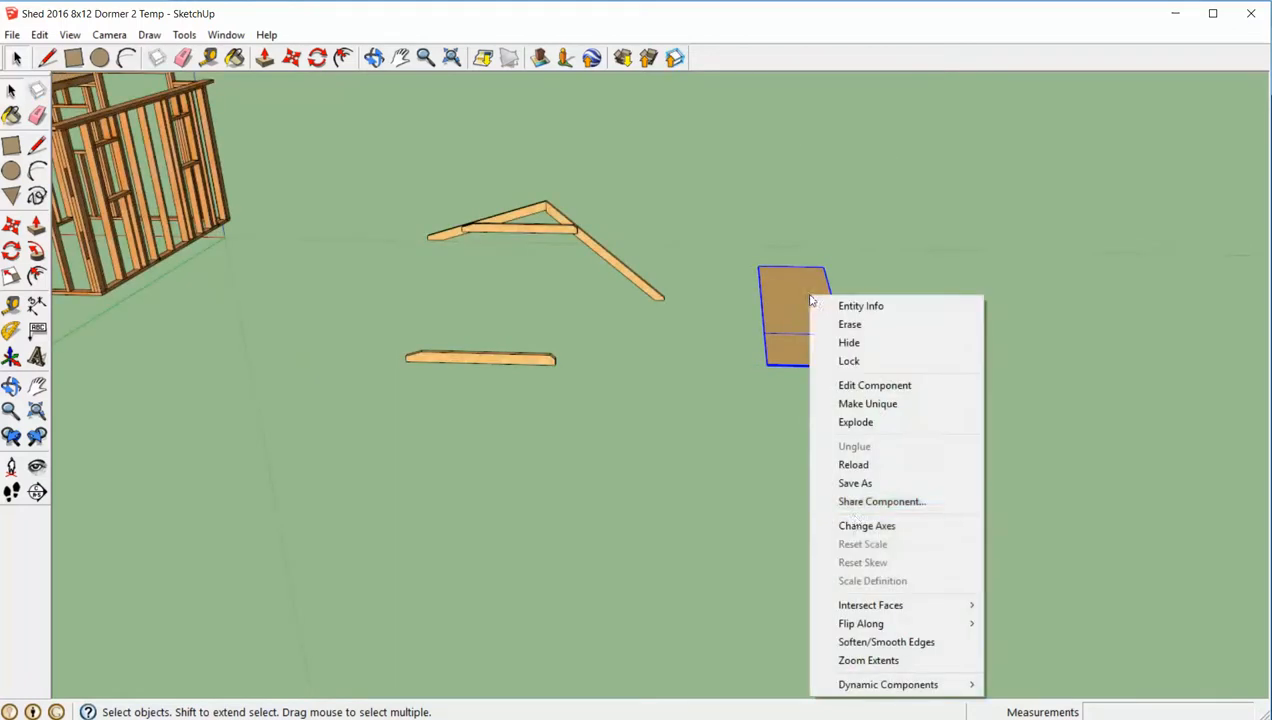
left_click(868, 404)
left_click(921, 296)
- Rotate the pasted sheathing sheet about its near corner to stand it upright
middle_click_drag(860, 320, 827, 239)
left_click(811, 321)
scroll(802, 364, "up", 4)
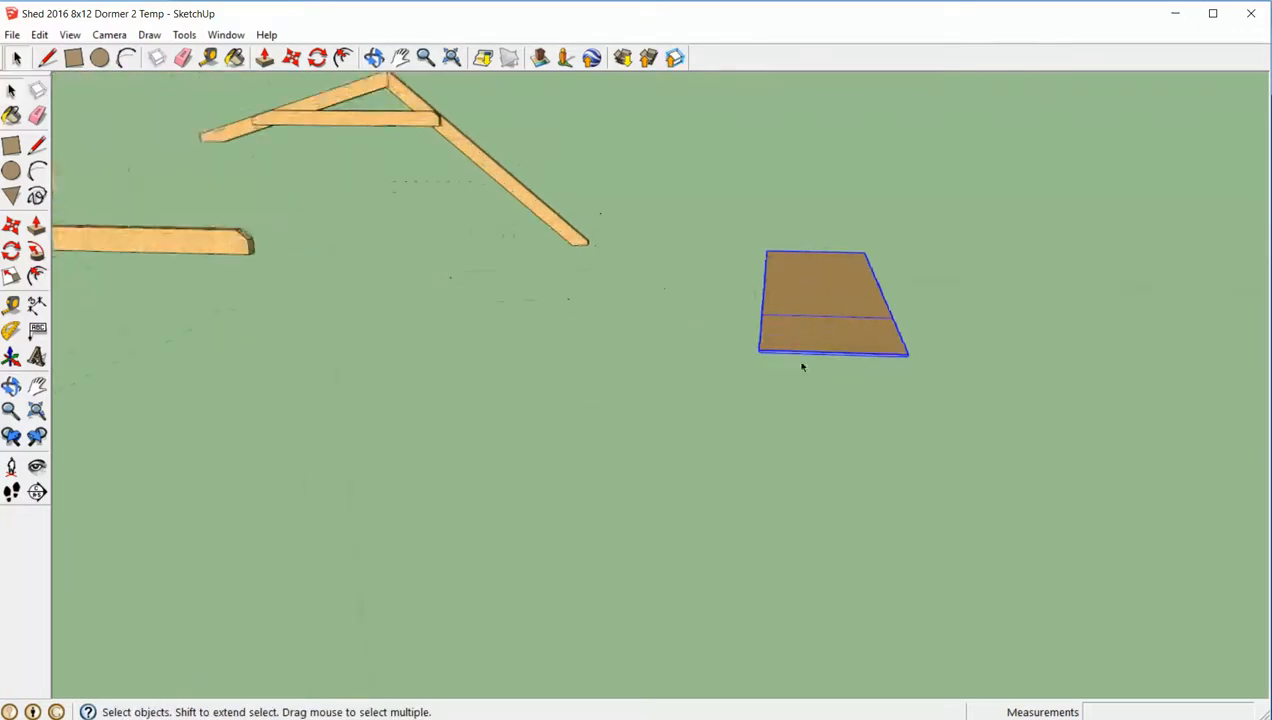
middle_click_drag(802, 367, 815, 354)
scroll(794, 357, "up", 2)
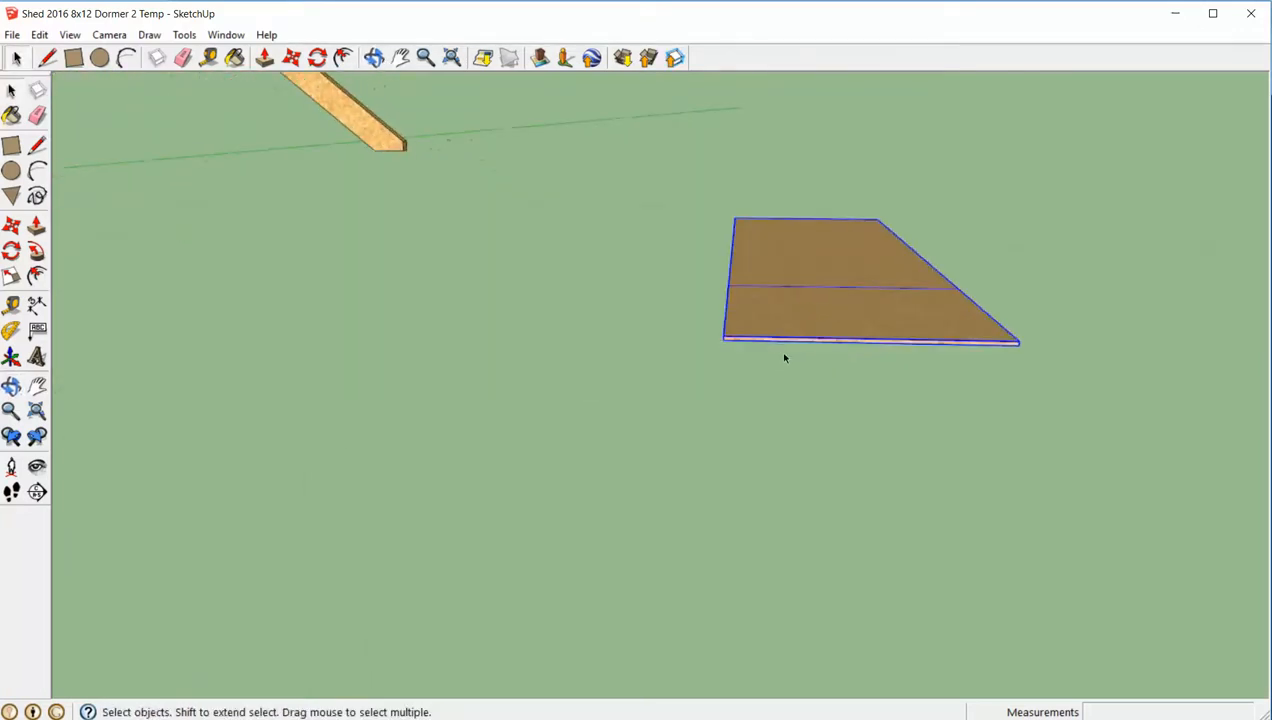
key("q")
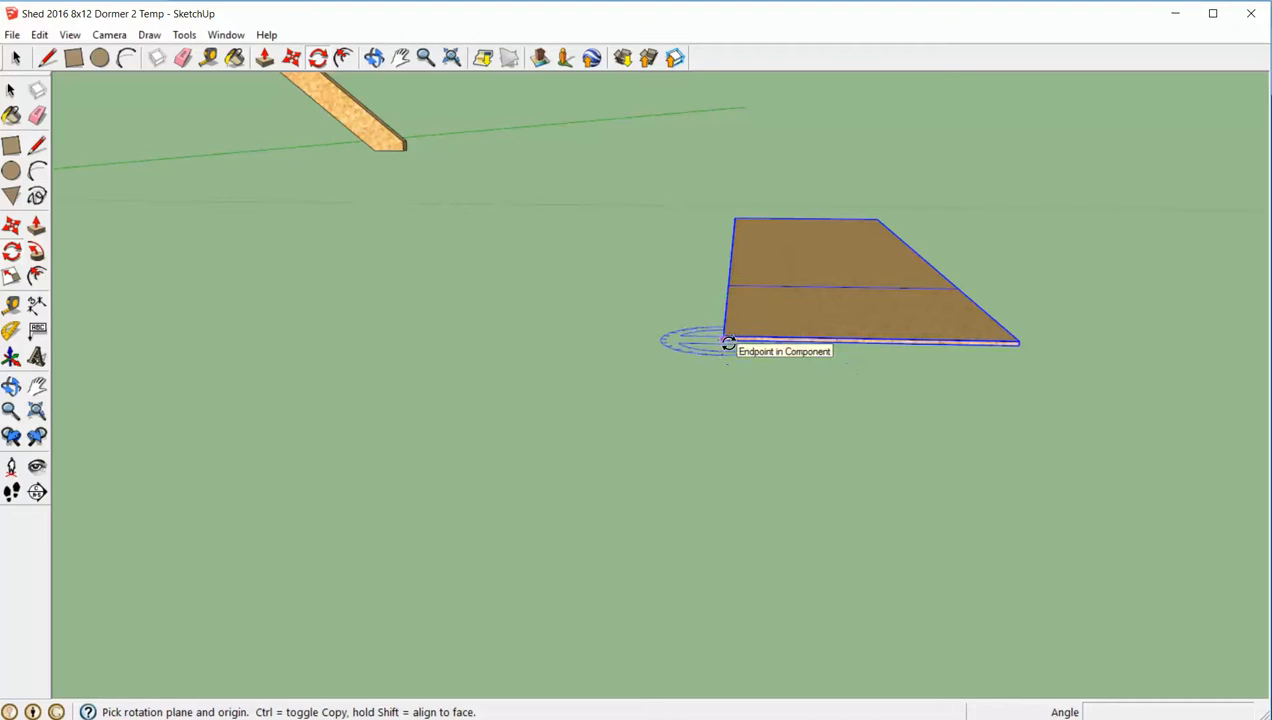
scroll(728, 342, "up", 3)
left_click_drag(721, 338, 772, 337)
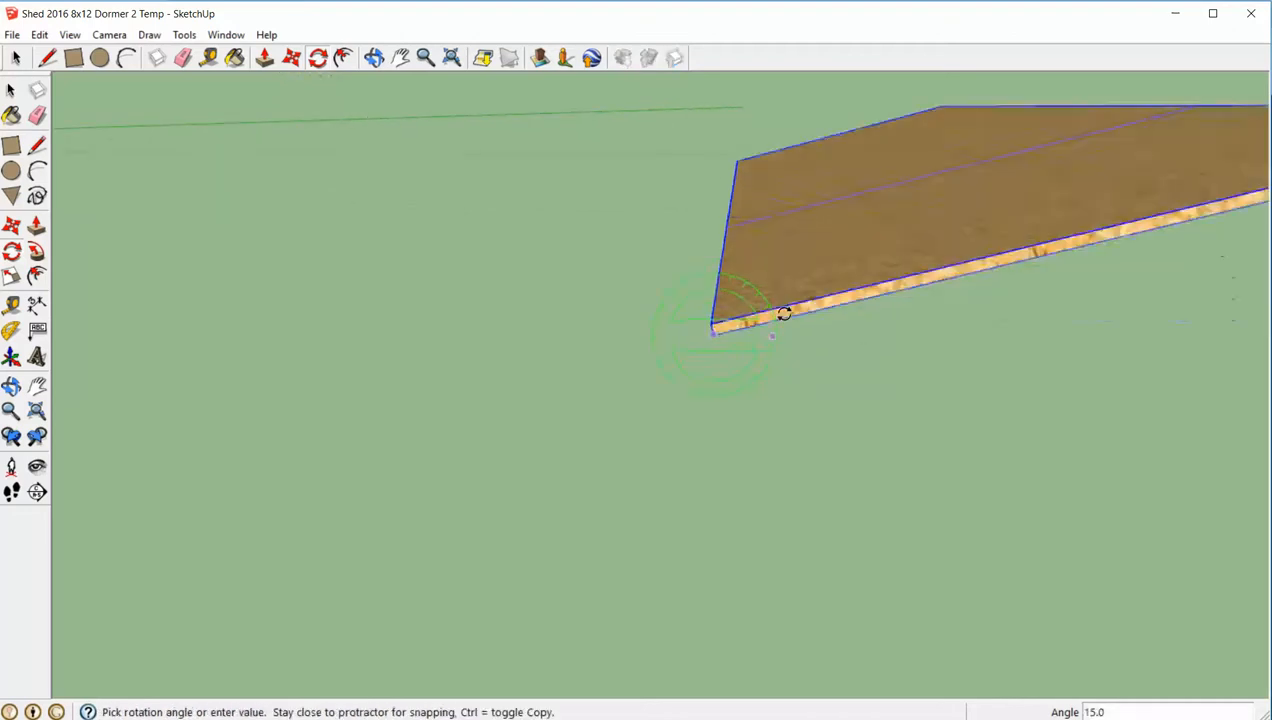
left_click(716, 295)
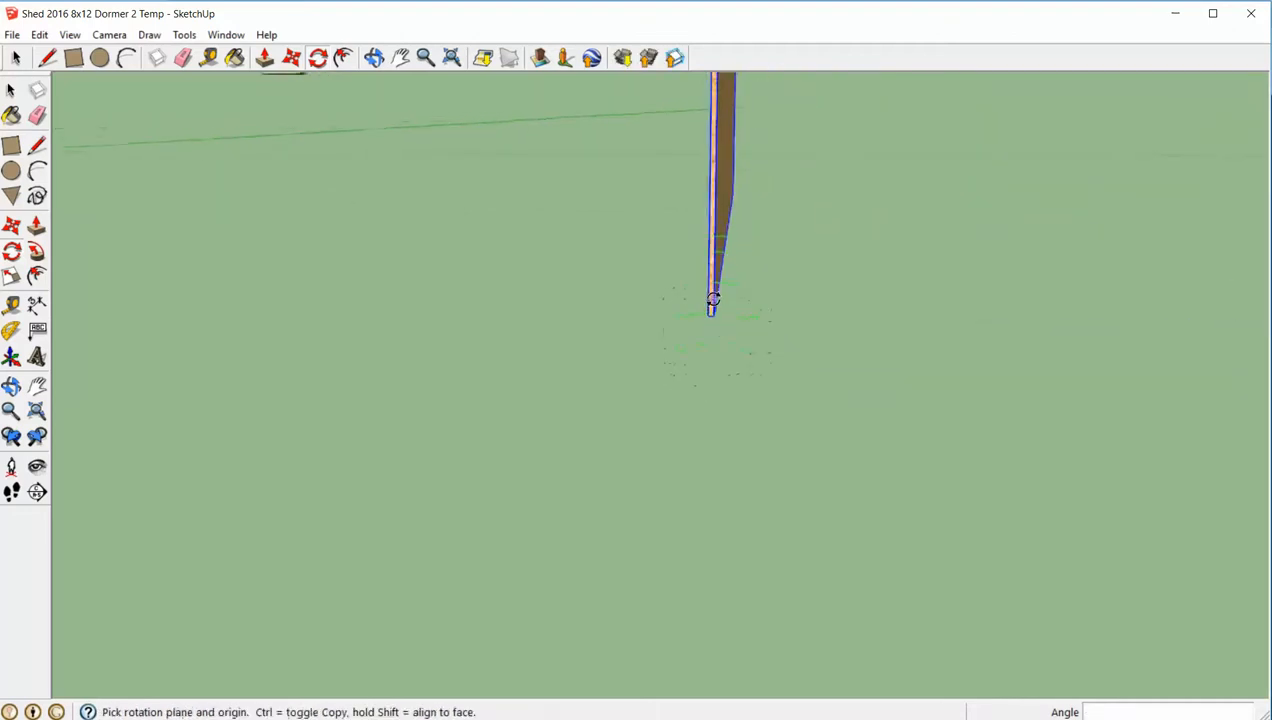
- Rotate the upright sheathing sheet 90 degrees about its vertical corner so its face runs parallel to the truss
middle_click_drag(713, 307, 761, 318)
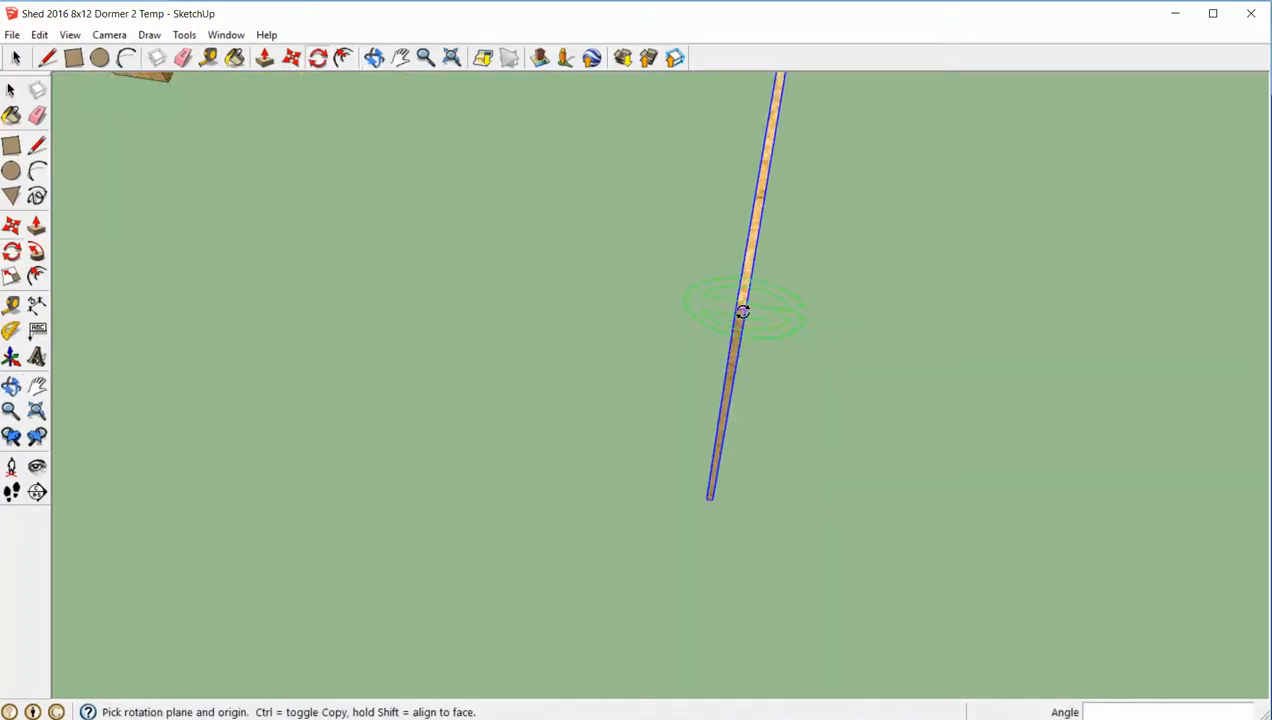
scroll(740, 312, "up", 3)
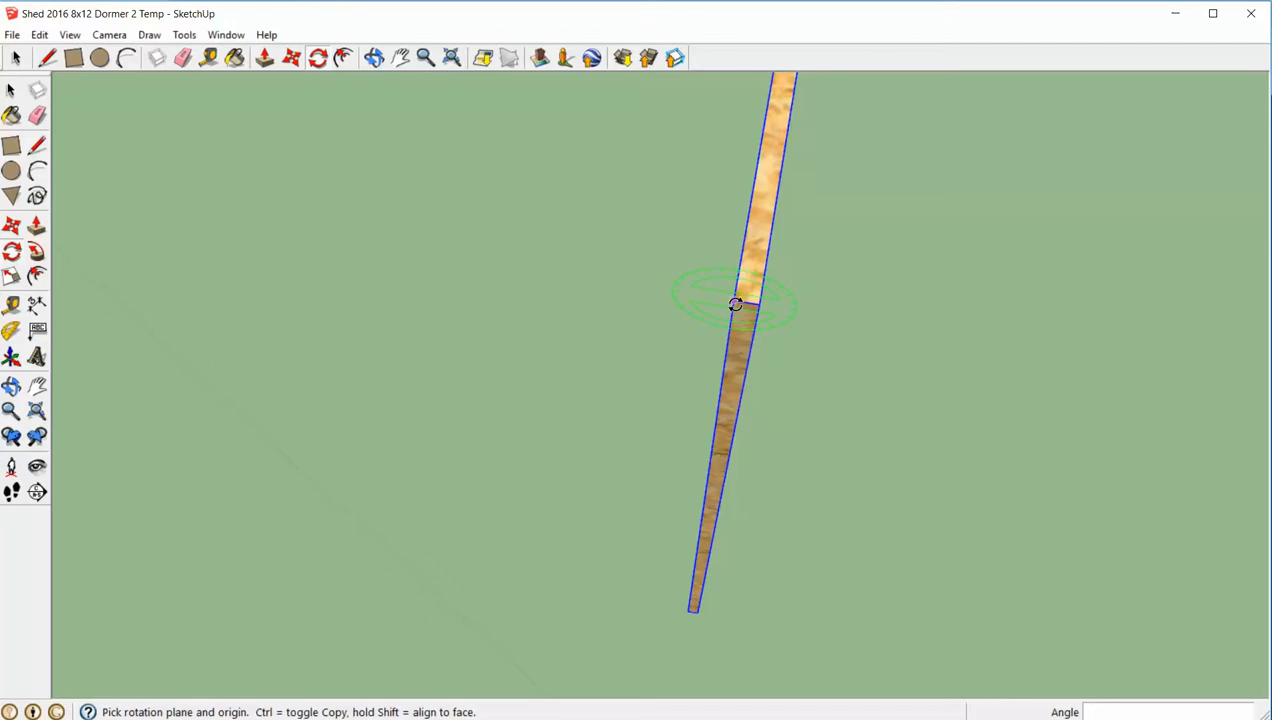
left_click_drag(744, 283, 740, 228)
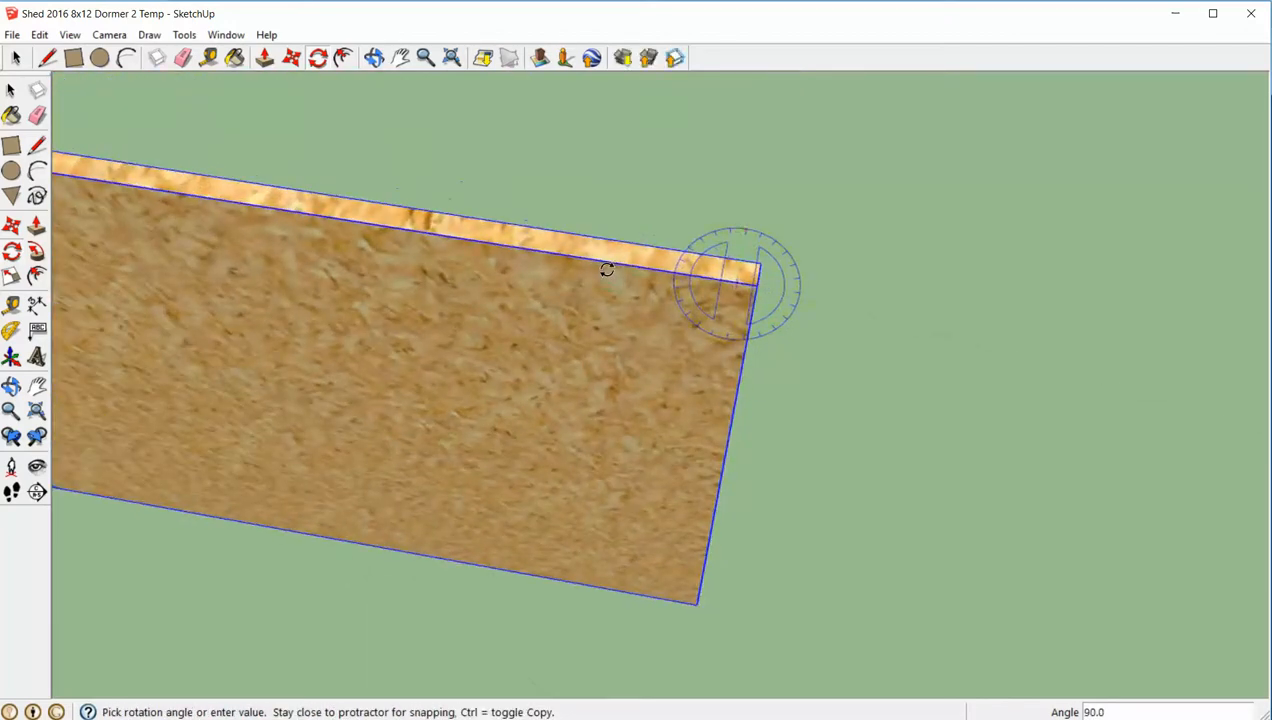
left_click(607, 270)
key("space")
left_click(1022, 334)
scroll(572, 378, "down", 6)
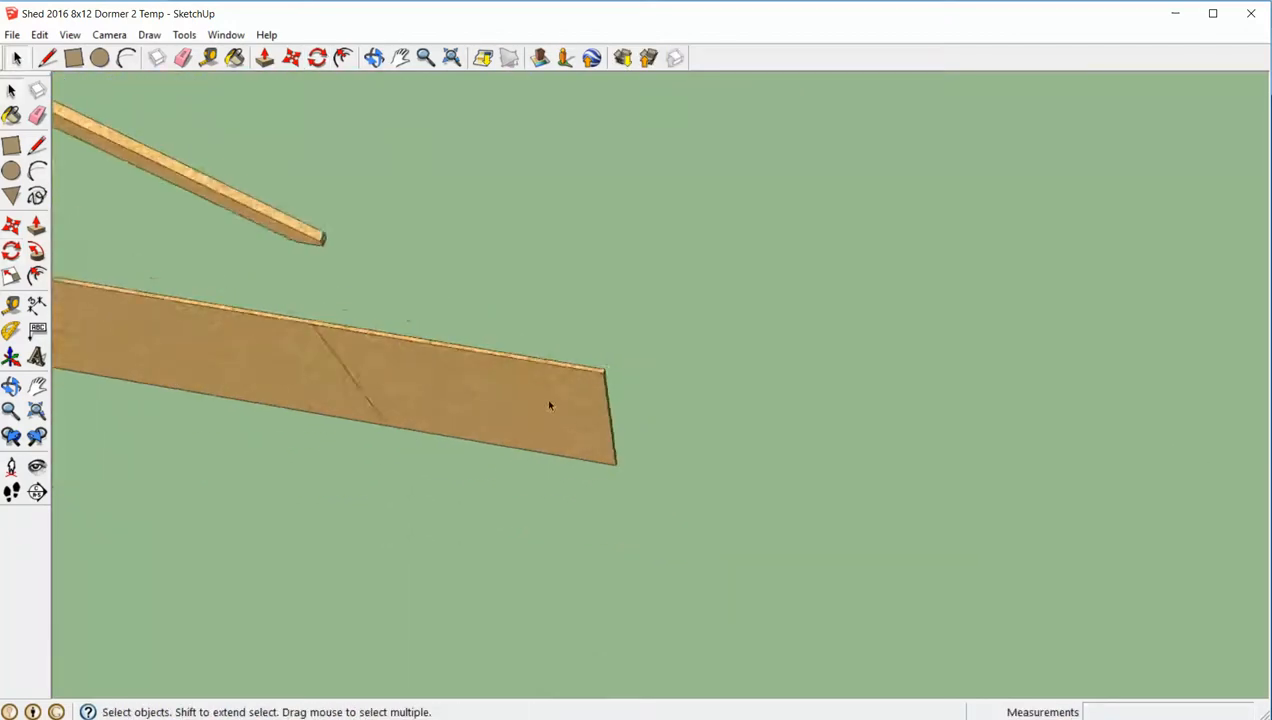
middle_click_drag(549, 405, 667, 258)
scroll(639, 323, "down", 5)
middle_click_drag(636, 322, 604, 392)
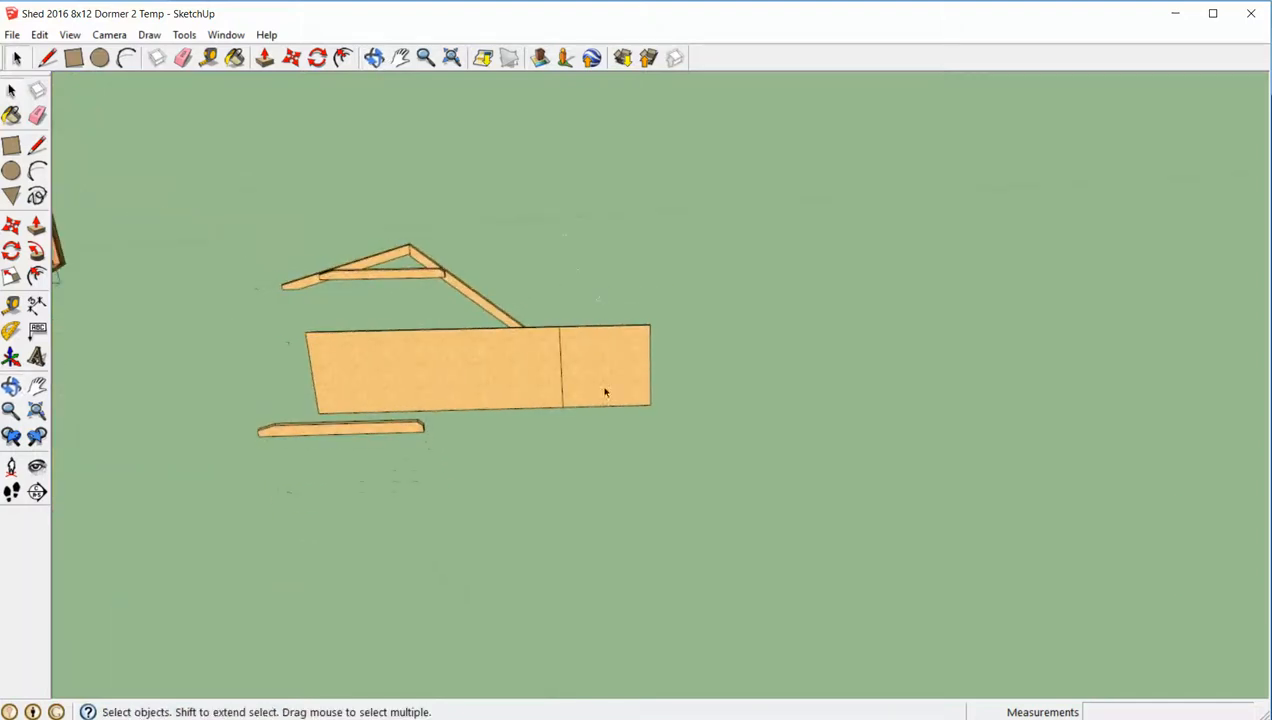
double_click(605, 369)
double_click(606, 374)
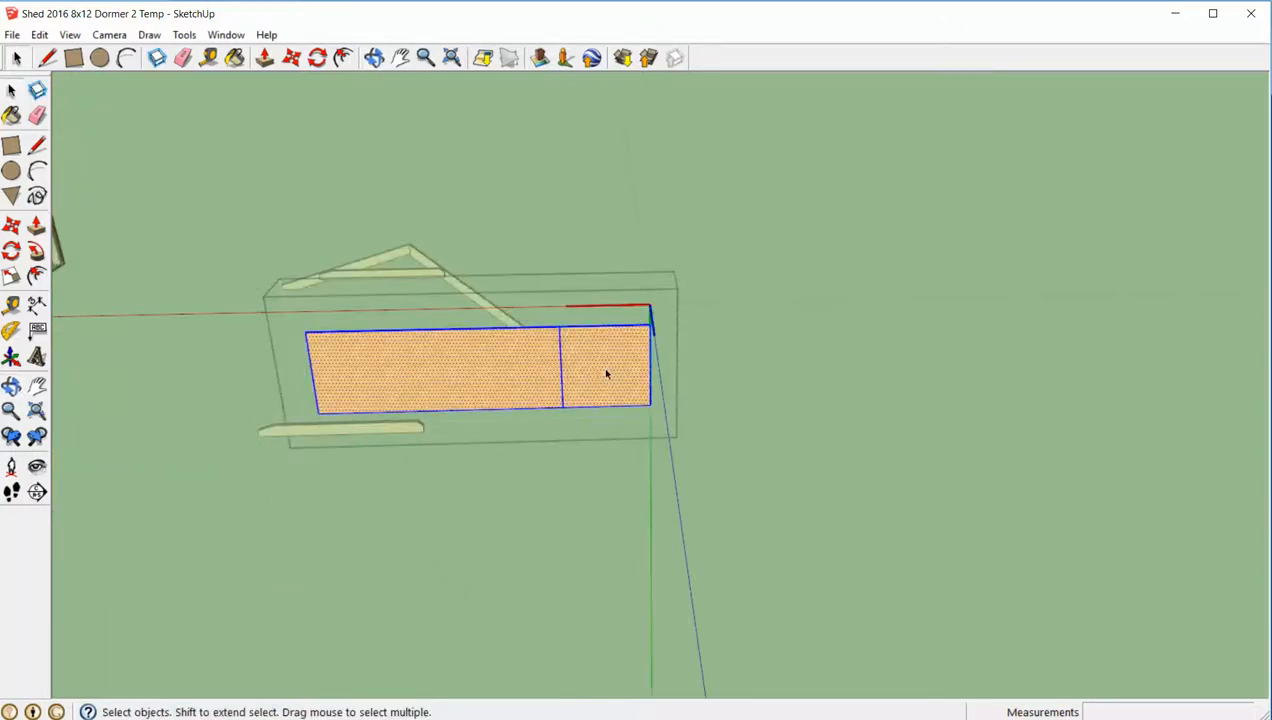
left_click(804, 372)
left_click(625, 380)
double_click(625, 380)
scroll(625, 380, "down", 3)
left_click(551, 454)
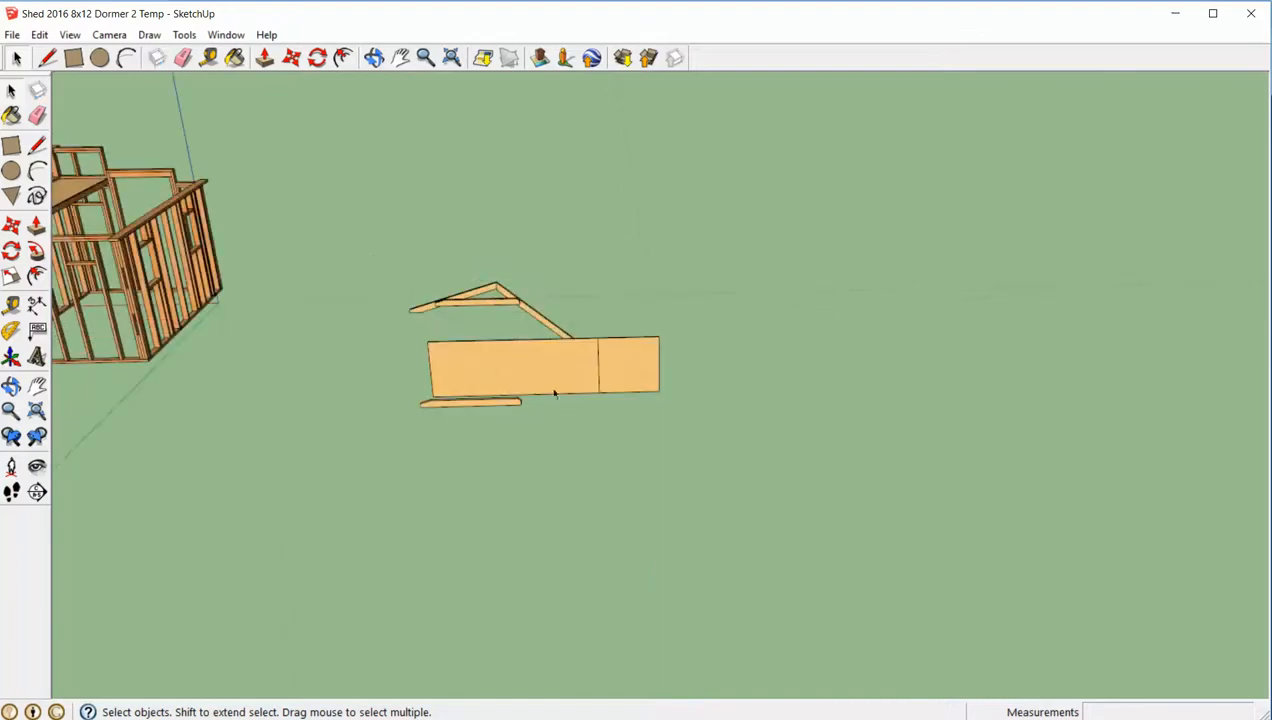
- Check the sheathing gusset's dimensions on the roof truss plan and return to the SketchUp model
left_click(588, 718)
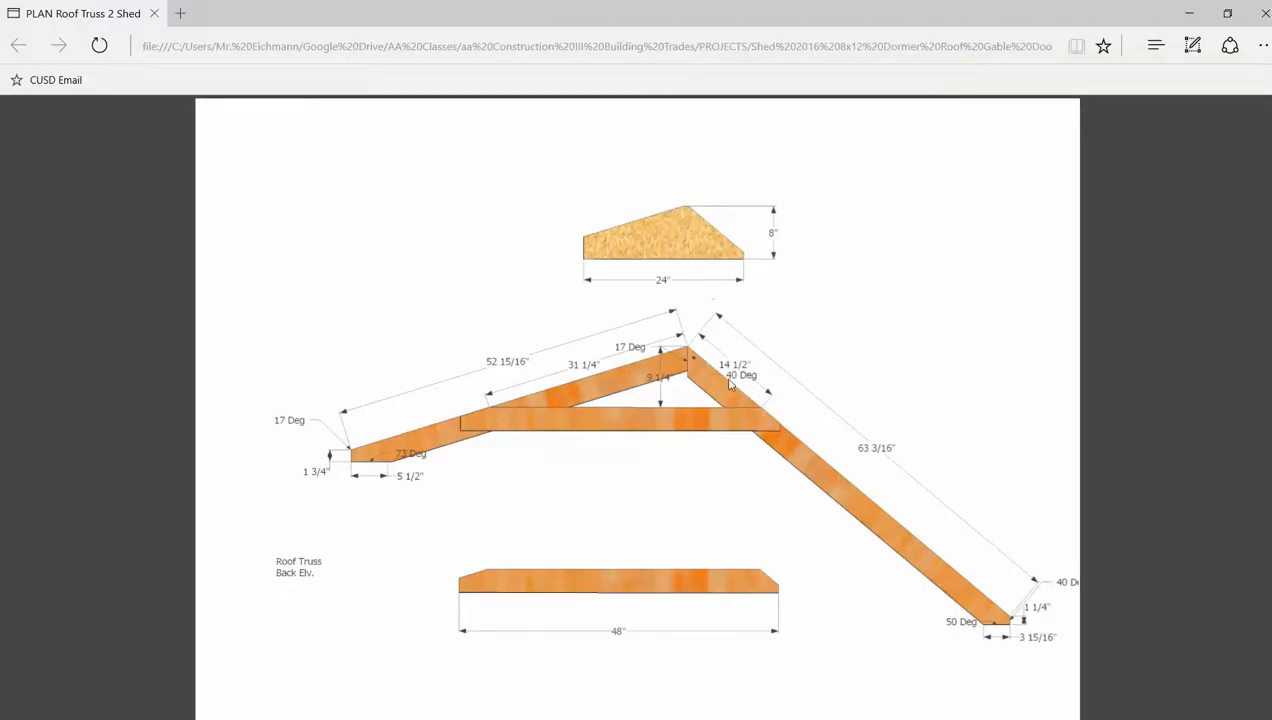
left_click(680, 718)
scroll(670, 480, "up", 5)
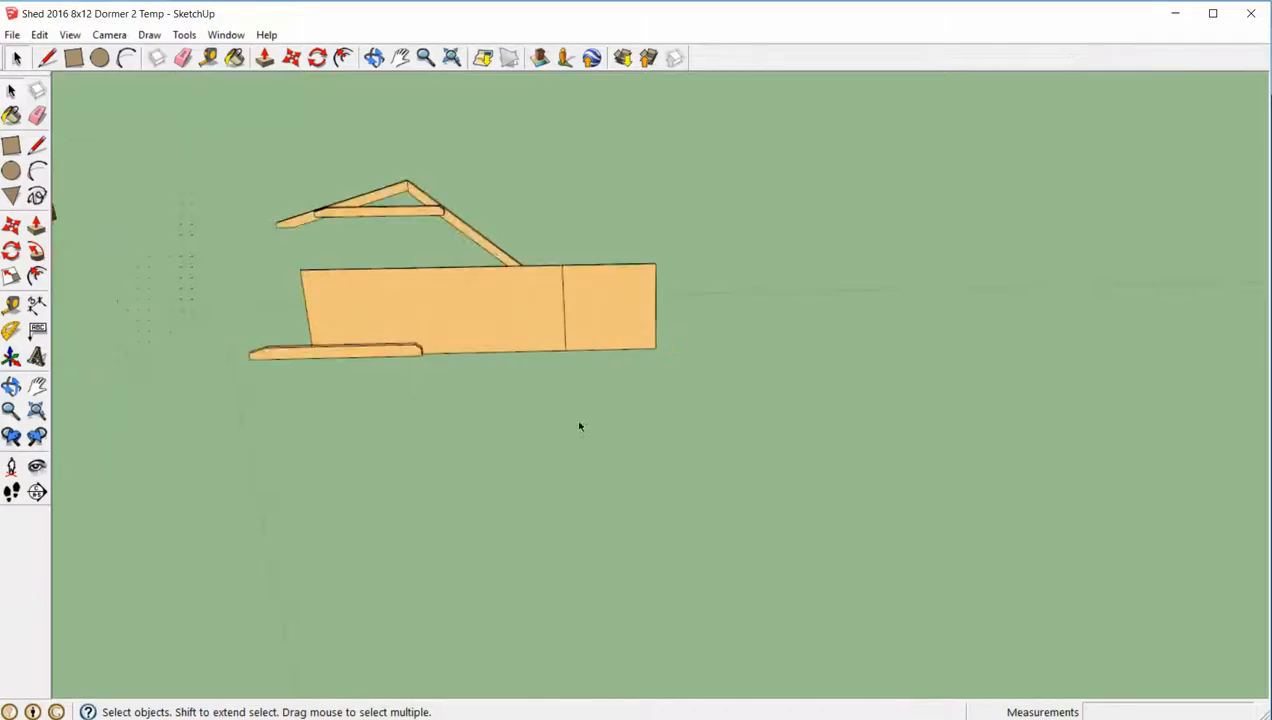
- Delete the leftover loose rafter board lying in front of the upright sheathing sheet
middle_click_drag(579, 424, 570, 350)
left_click(389, 324)
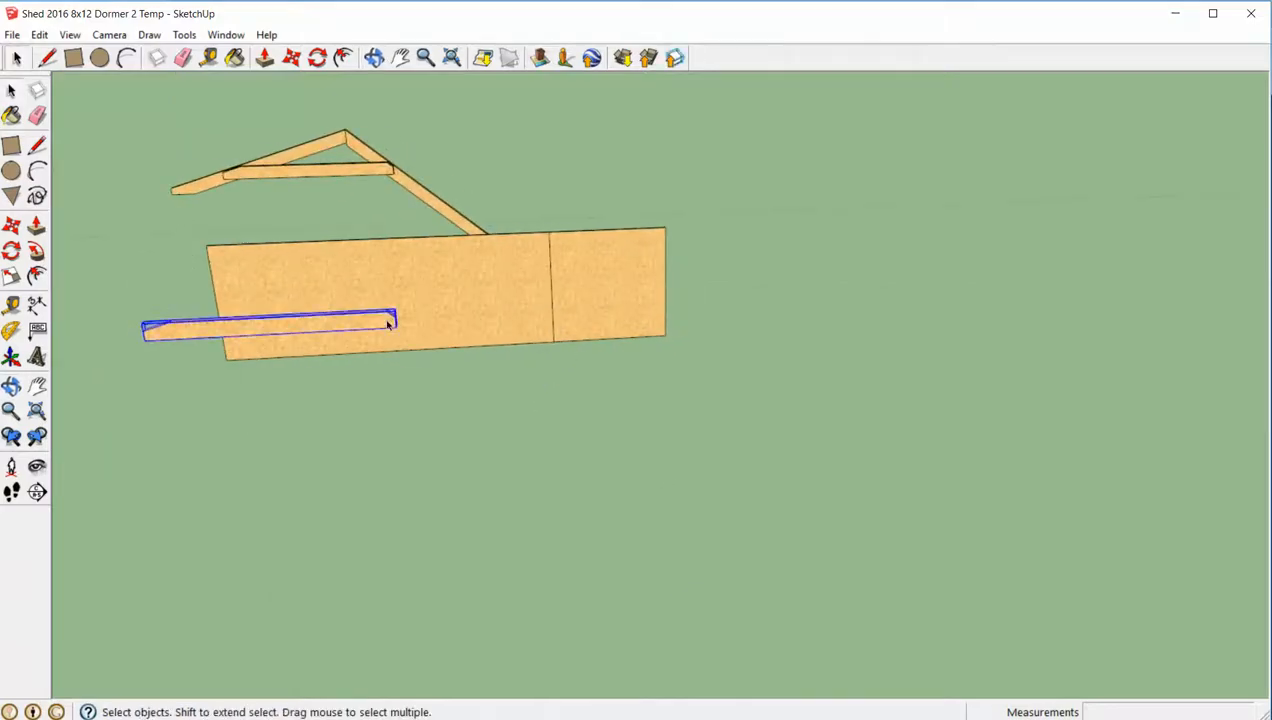
key("Delete")
- Place a horizontal construction guide on the sheathing sheet's face, offset upward from its bottom edge for the gusset's height
scroll(389, 325, "up", 2)
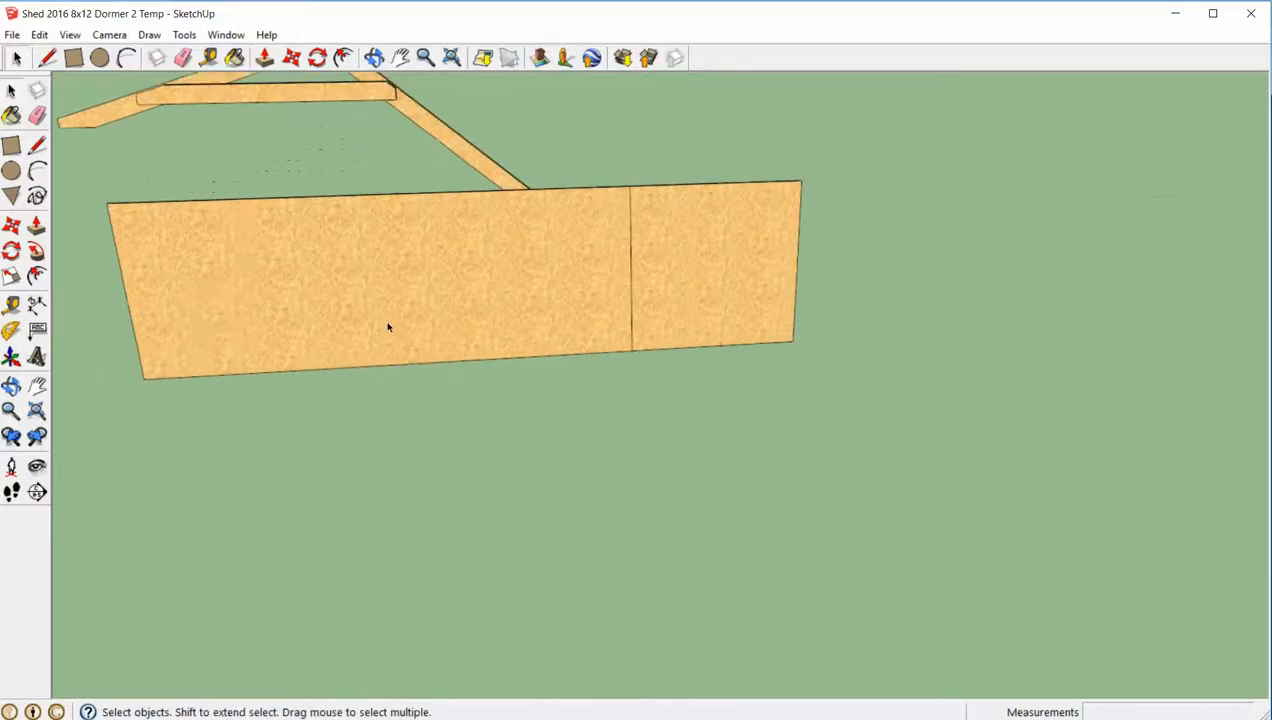
middle_click_drag(390, 326, 514, 324, "shift")
left_click(514, 324)
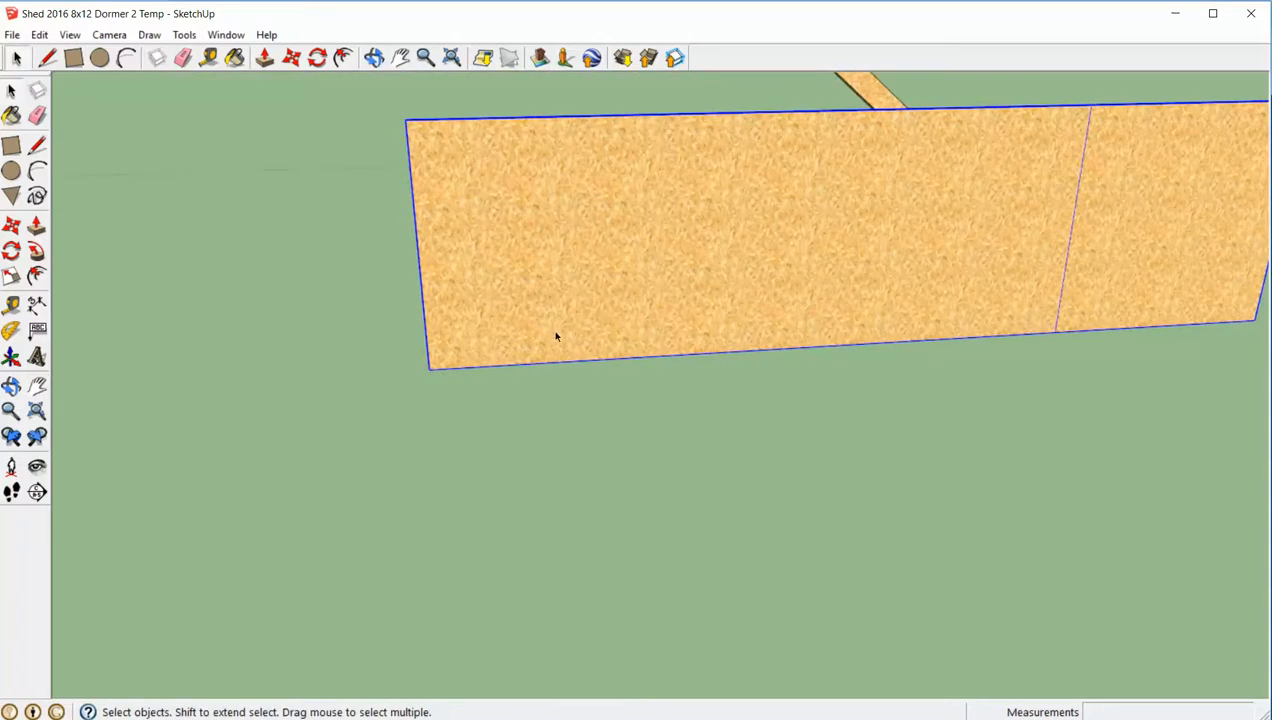
key("t")
left_click(528, 352)
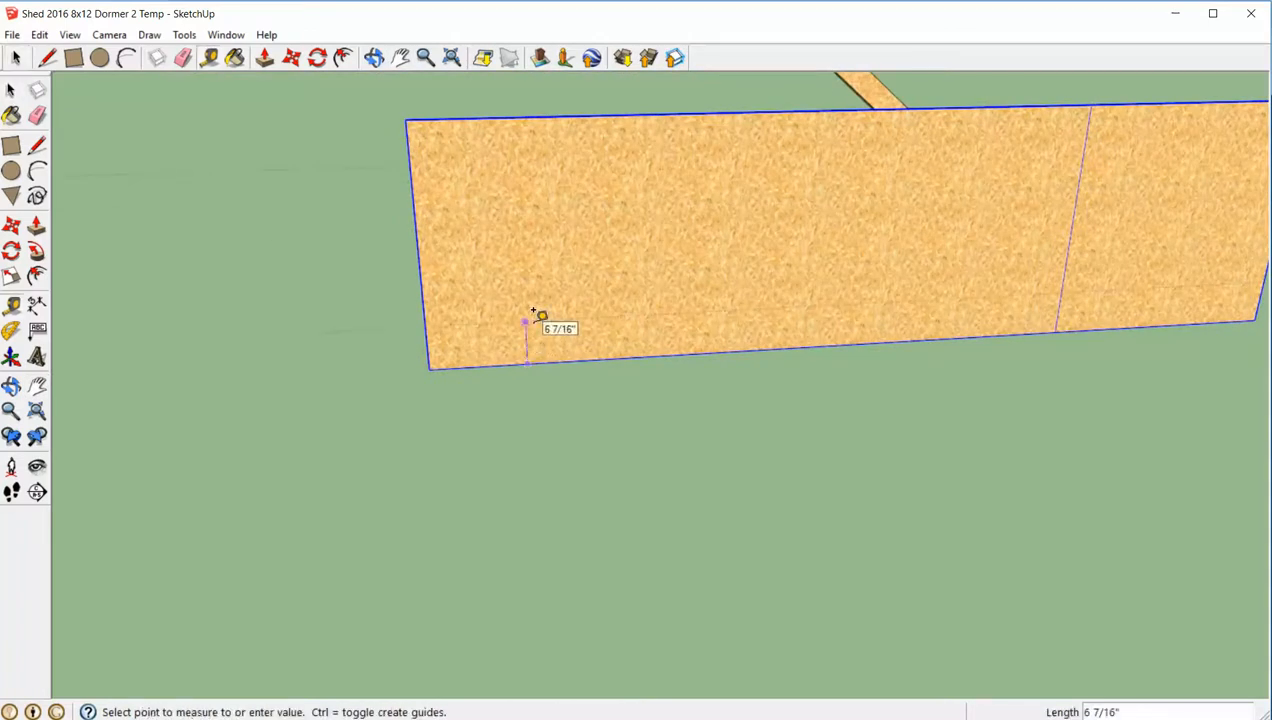
left_click(533, 312)
key("space")
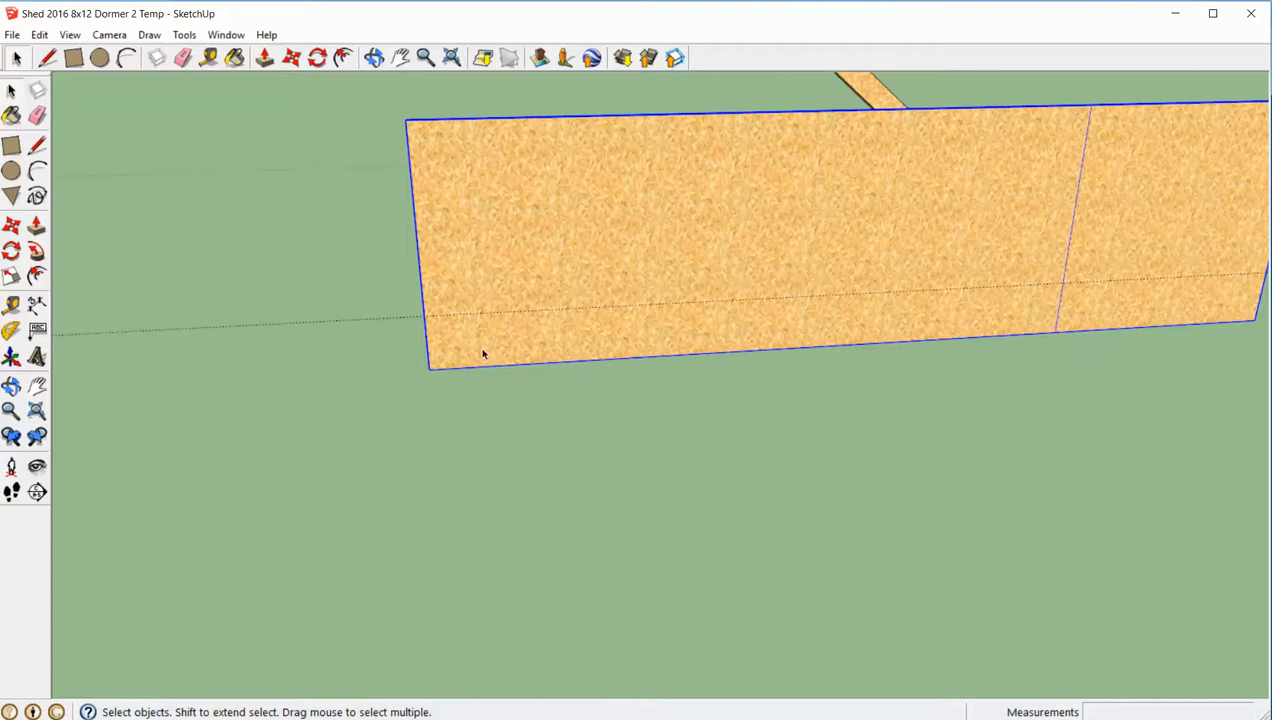
- Place a vertical construction guide on the sheet 24 inches in from its left edge
key("t")
left_click(423, 296)
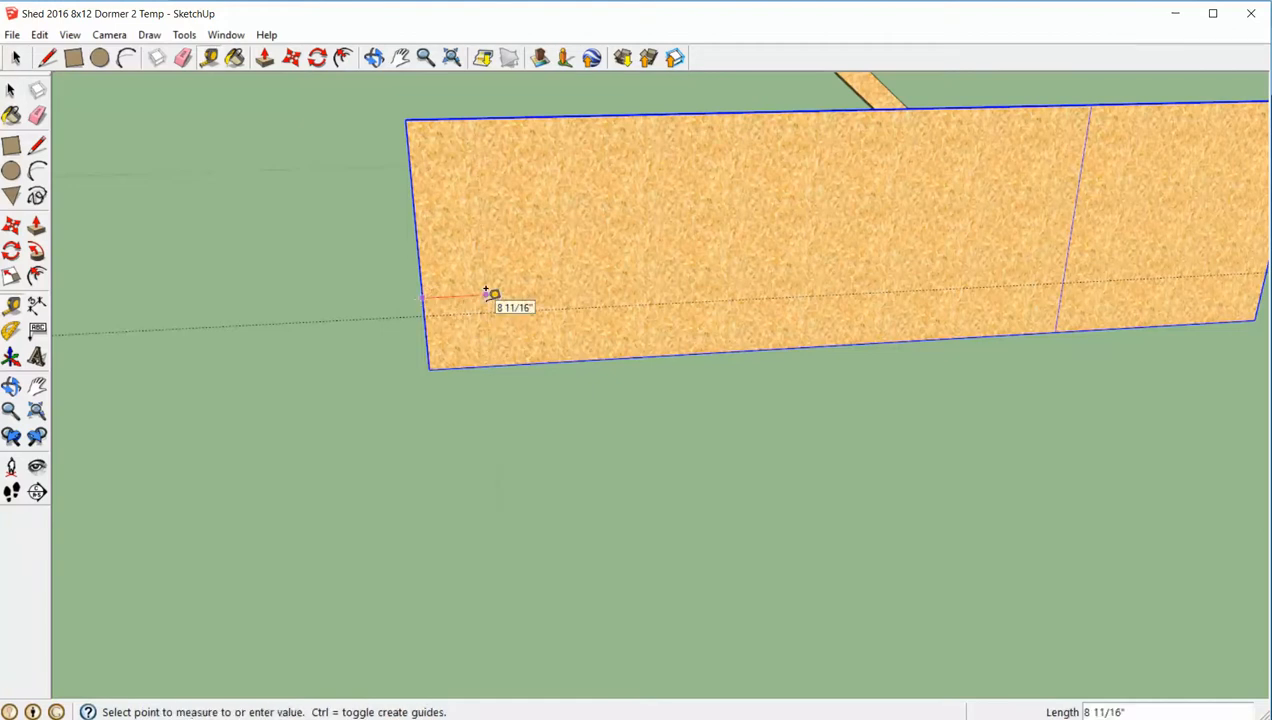
type("24")
key("Return")
key("space")
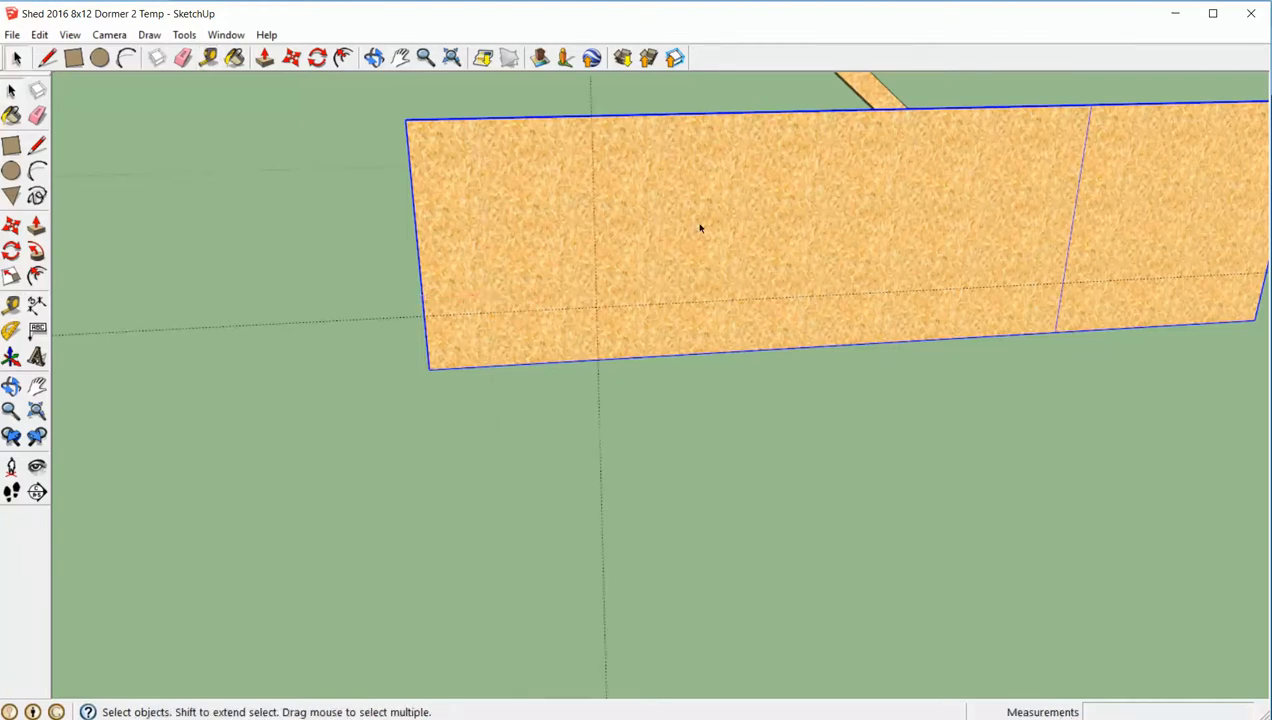
- Open the sheathing sheet for editing and draw a line along the 24-inch guide from its bottom edge to its top edge
left_click(714, 262)
middle_click_drag(714, 262, 605, 210)
key("l")
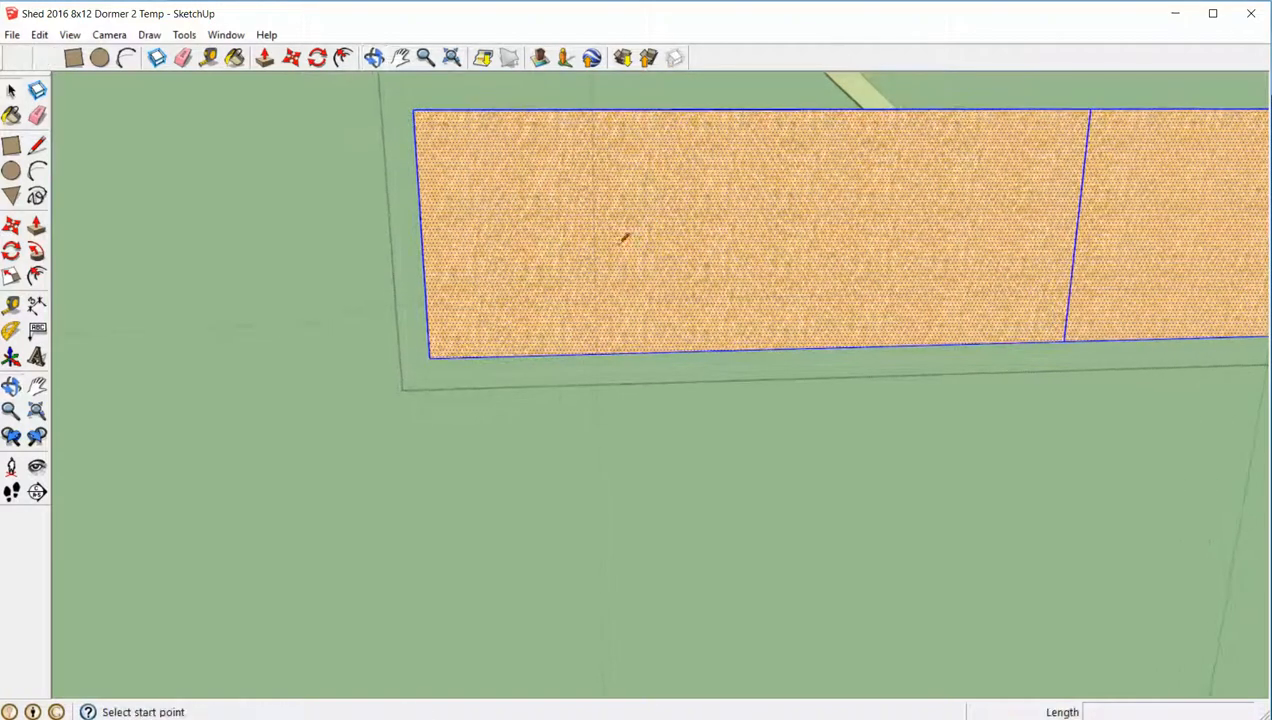
left_click(597, 353)
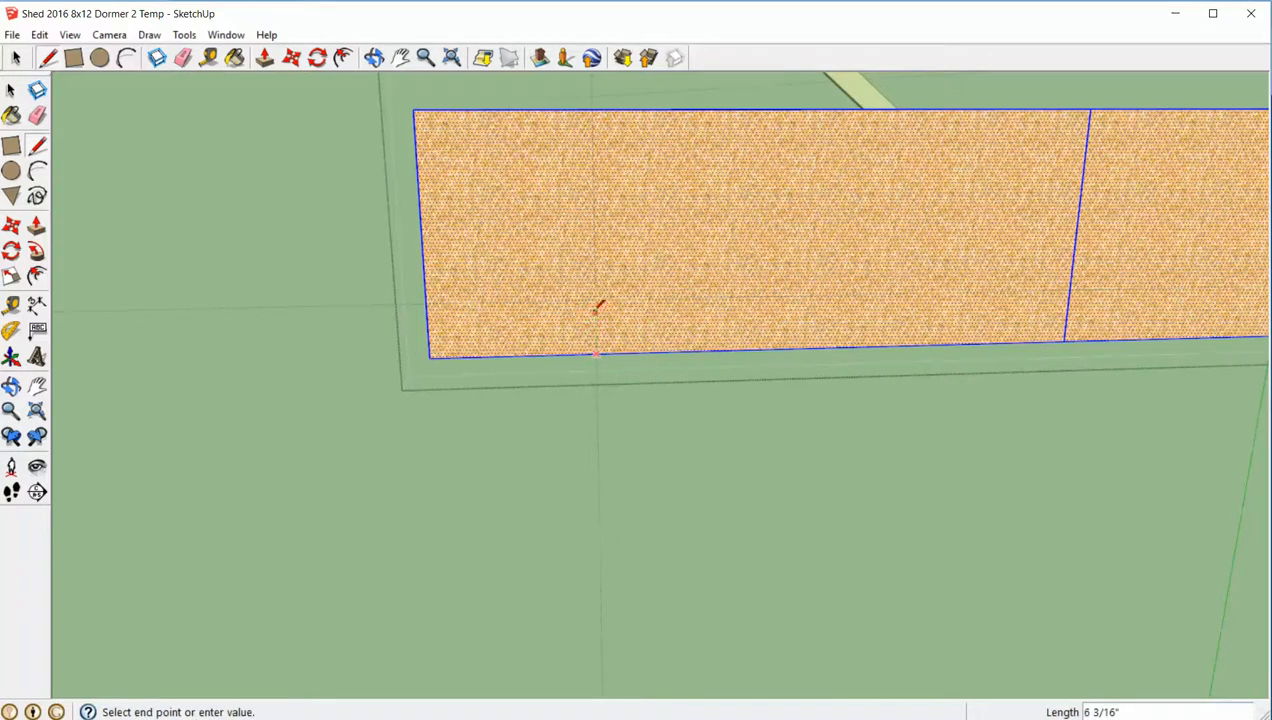
left_click(597, 108)
key("space")
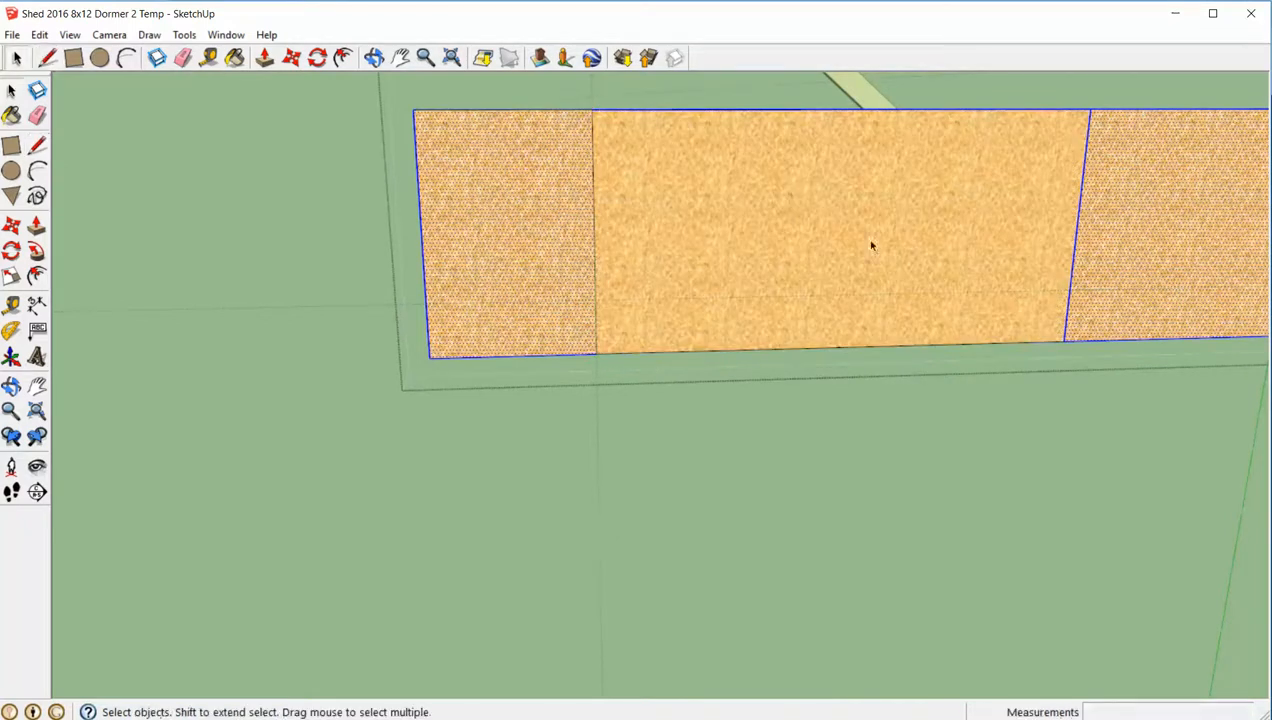
- Try to push the sheet's large middle section back through its thickness, and undo it
middle_click_drag(872, 247, 792, 261)
left_click(790, 255)
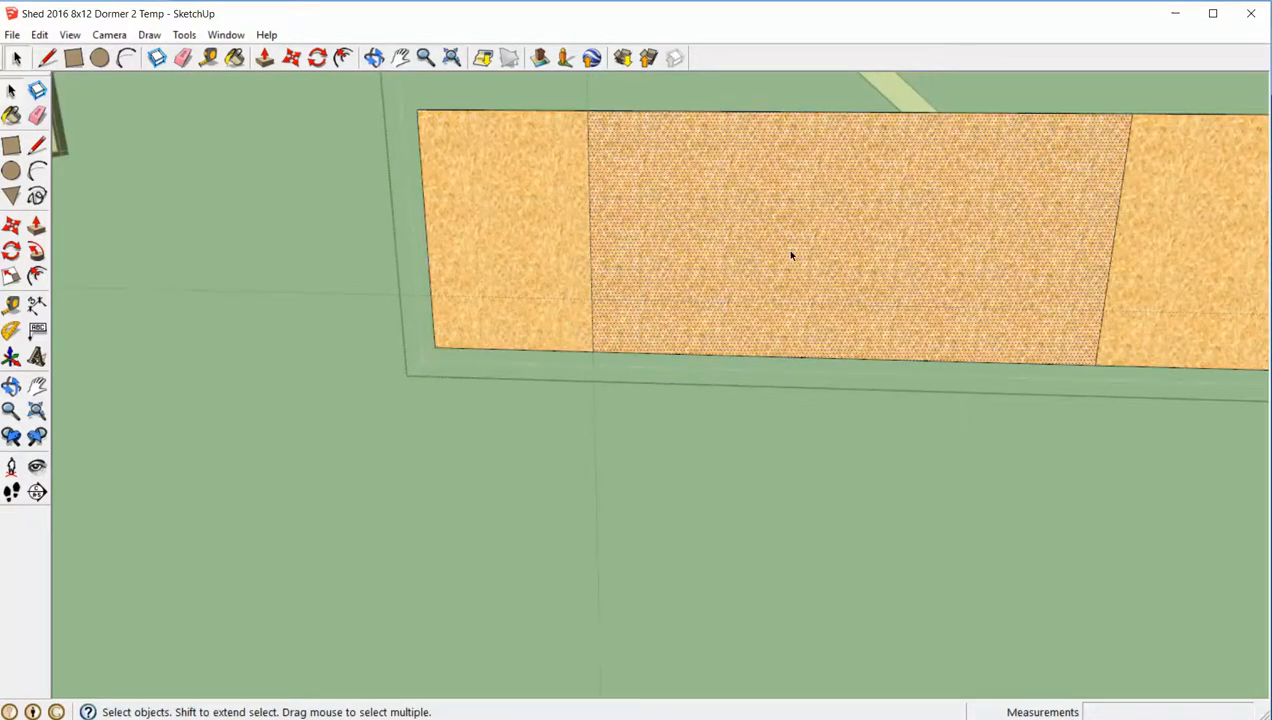
key("p")
left_click(790, 255)
left_click(794, 236)
left_click(794, 236)
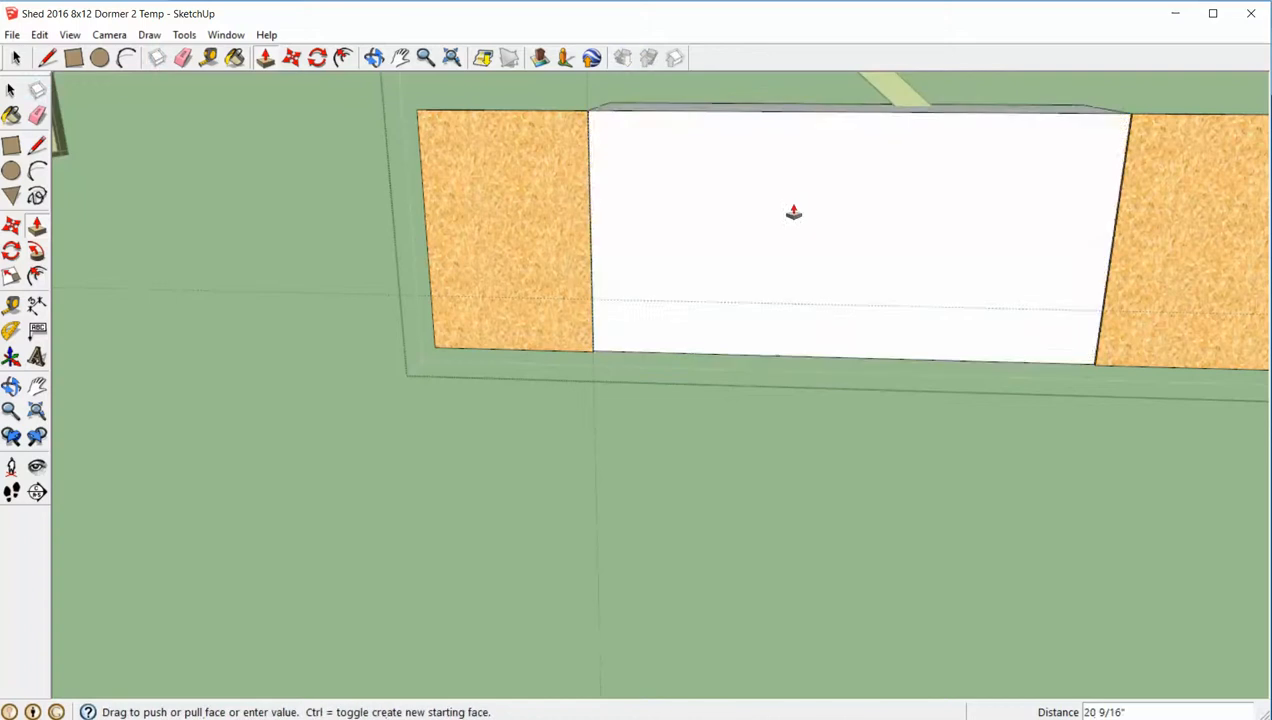
left_click(797, 232)
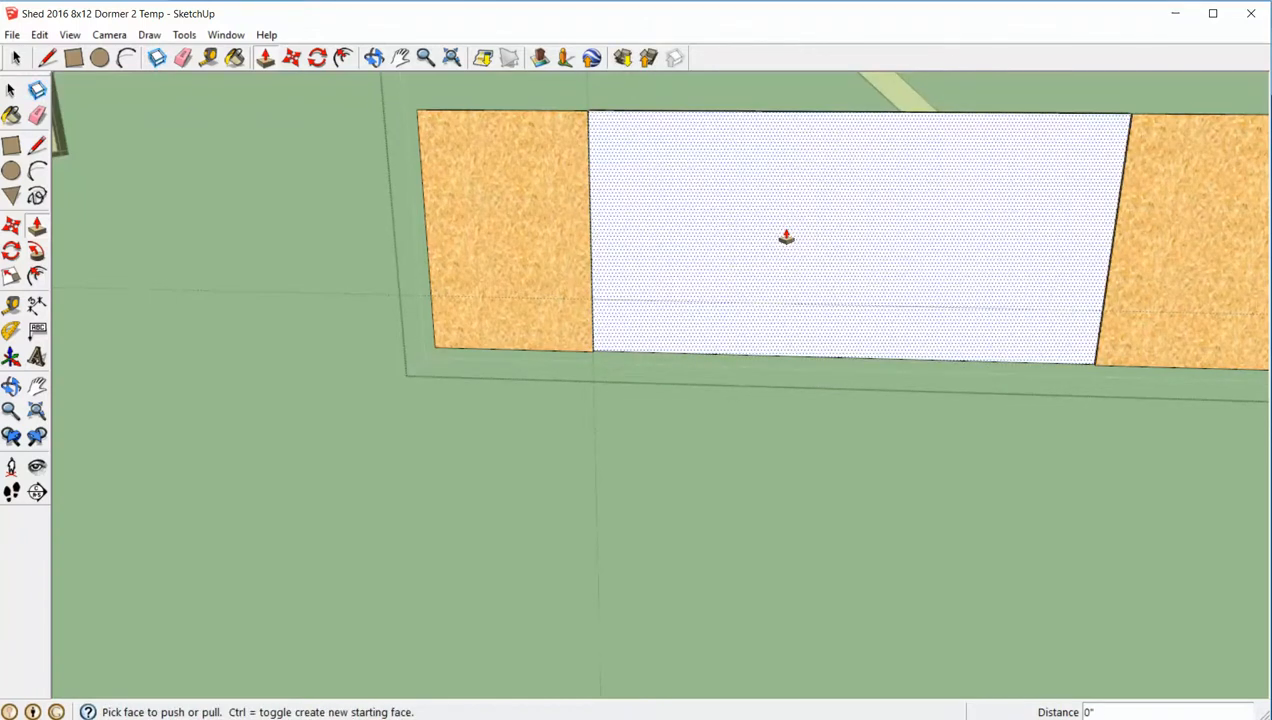
key("ctrl+z")
- Push the sheet's far-right section back 1/2 inch through its thickness to remove it
left_click(1146, 311)
left_click(1132, 280)
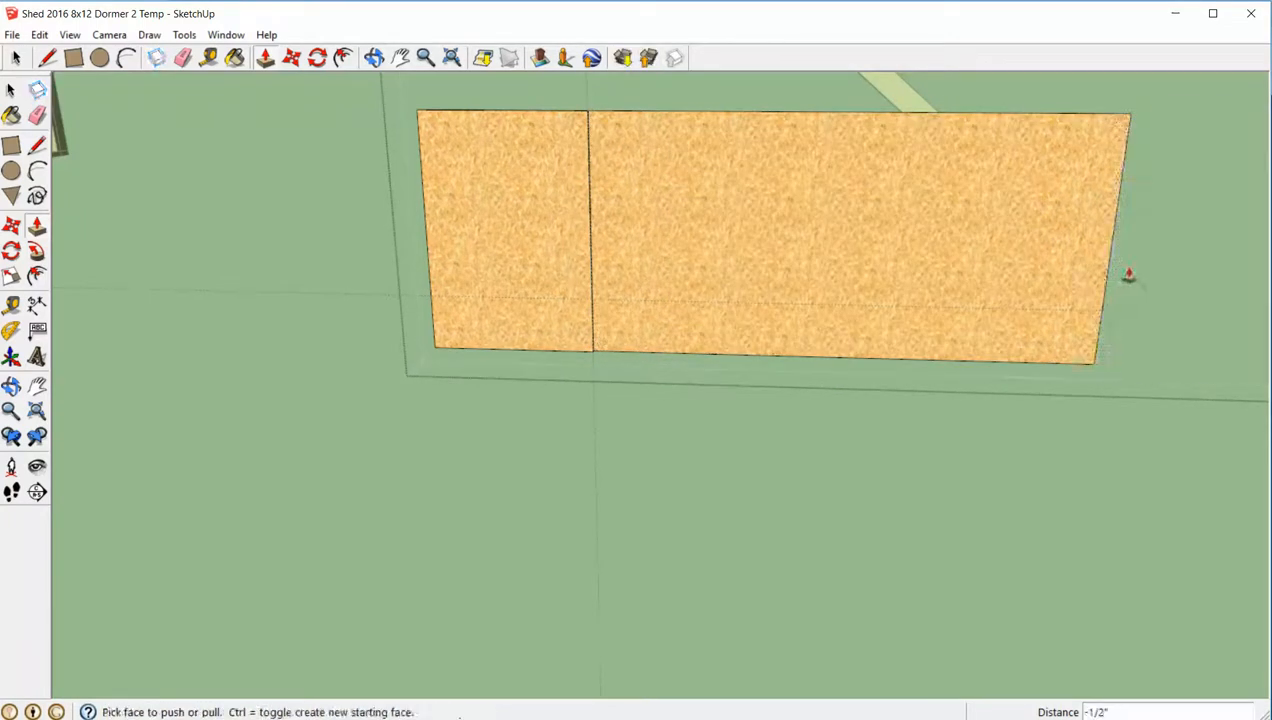
- Try again to push away the large section between the 24-inch cut line and the sheet's right end
left_click(1005, 305)
left_click(998, 297)
double_click(997, 298)
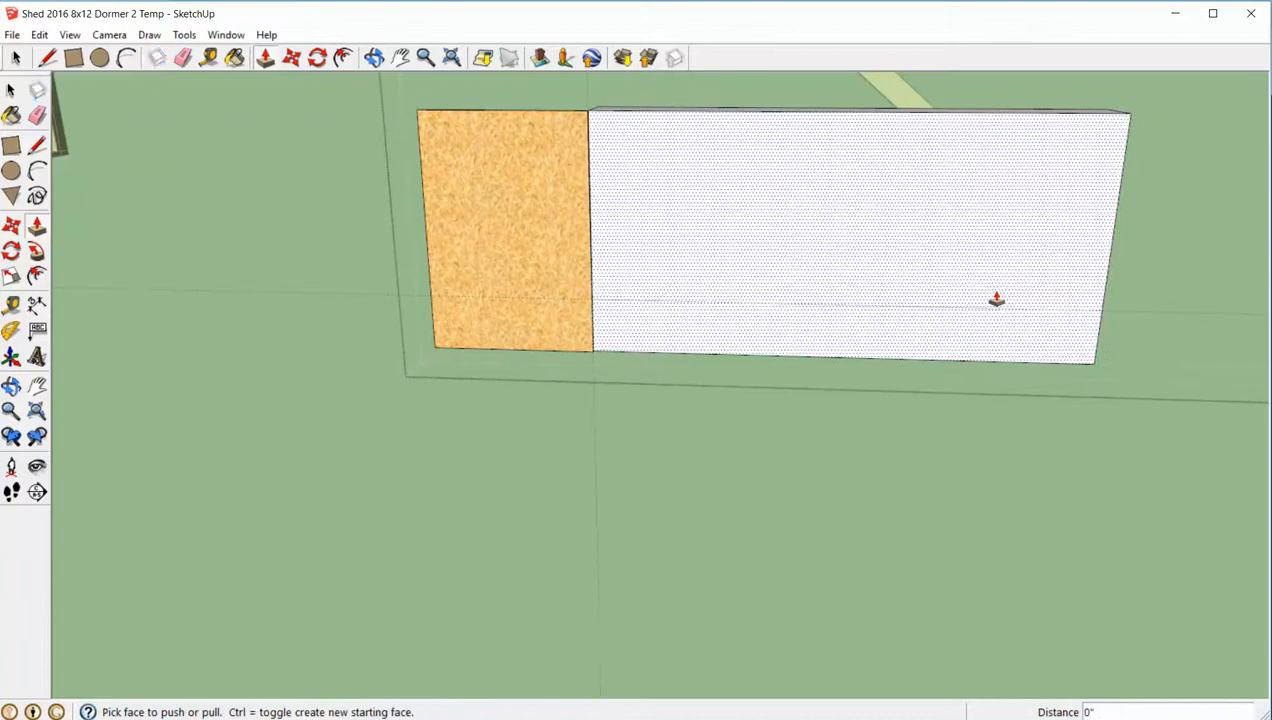
key("space")
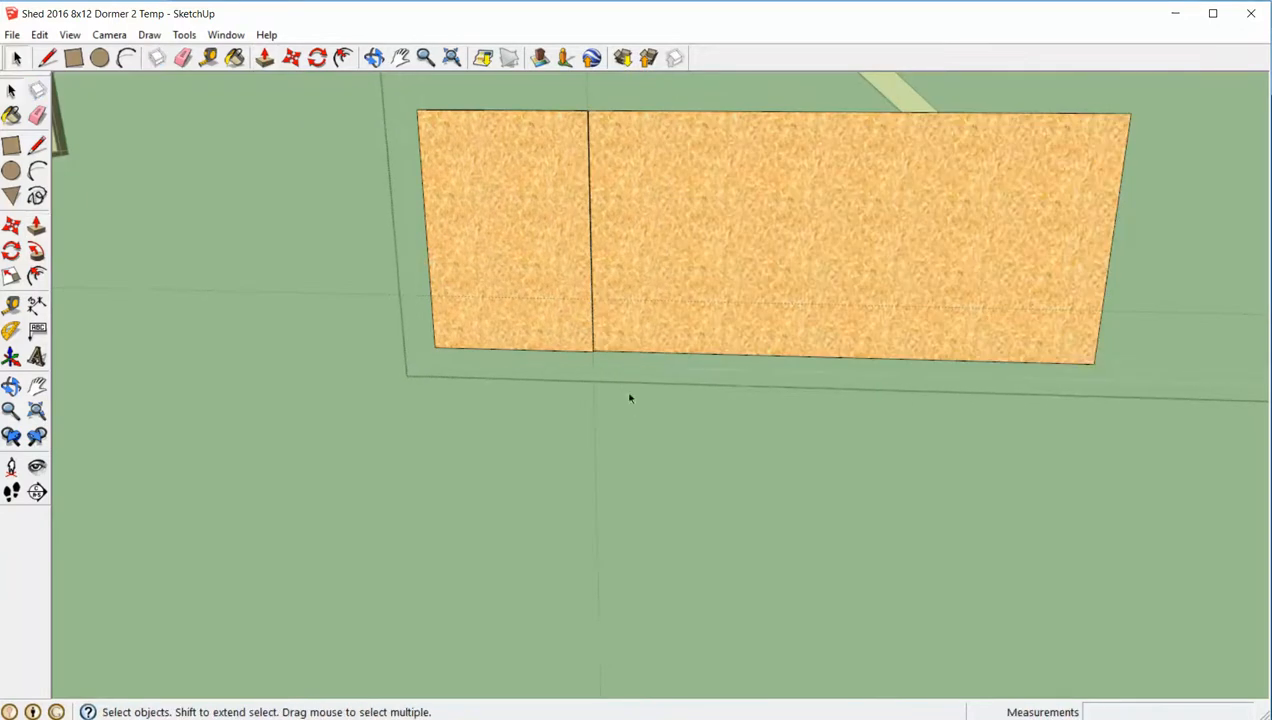
- Draw a 24-inch line along the horizontal guide from the vertical cut line to the sheet's left edge
scroll(536, 337, "up", 2)
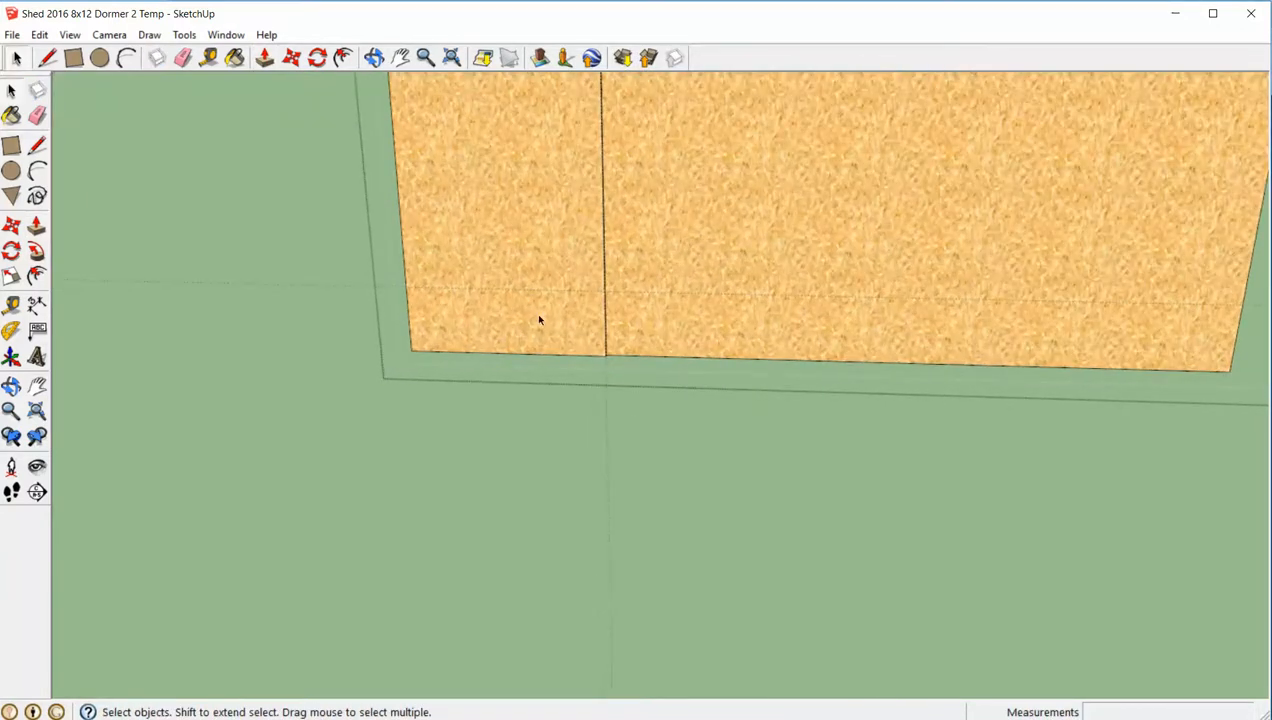
key("l")
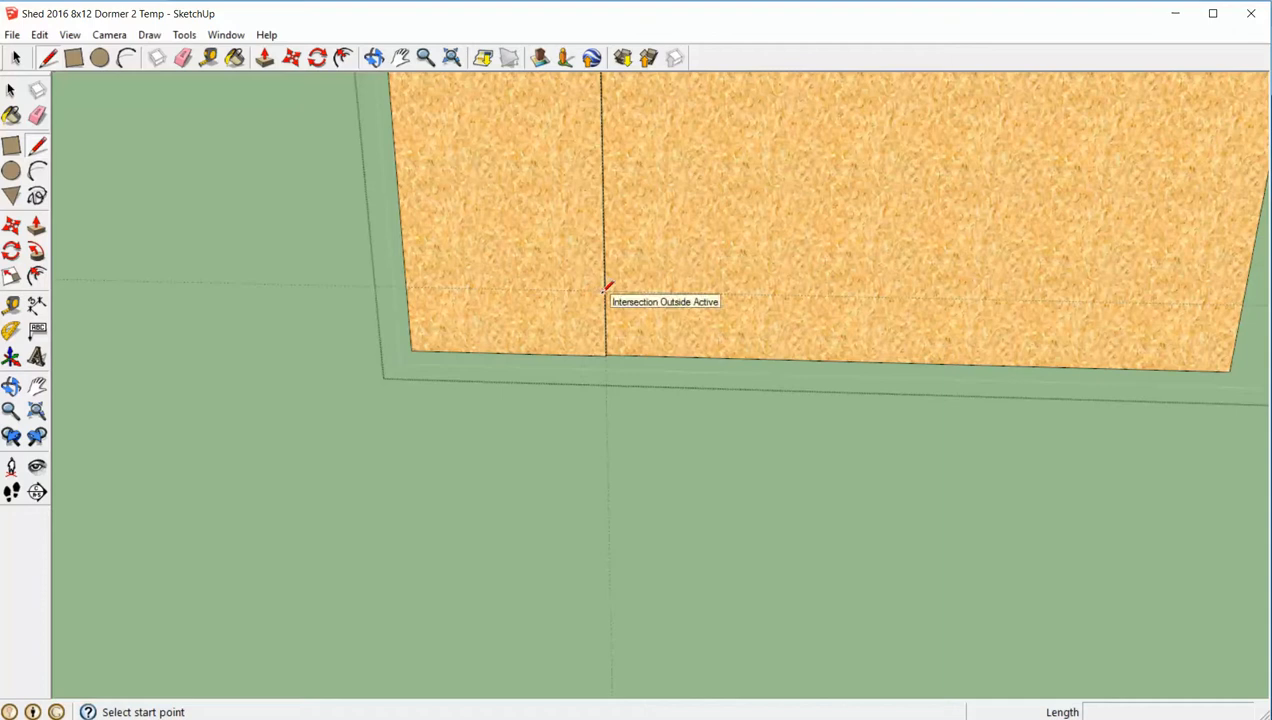
left_click(604, 289)
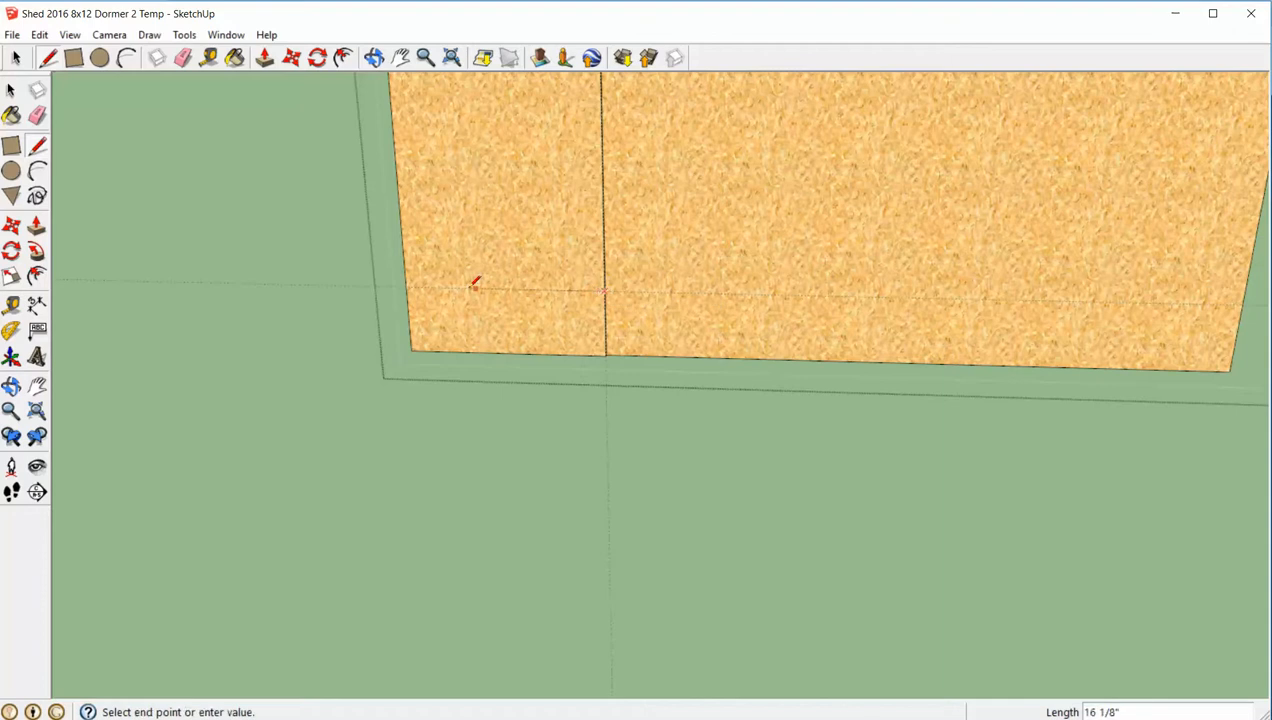
left_click(408, 287)
key("space")
- Push the part of the 24-inch-wide section above the new line through the sheet's thickness to remove it
left_click(471, 248)
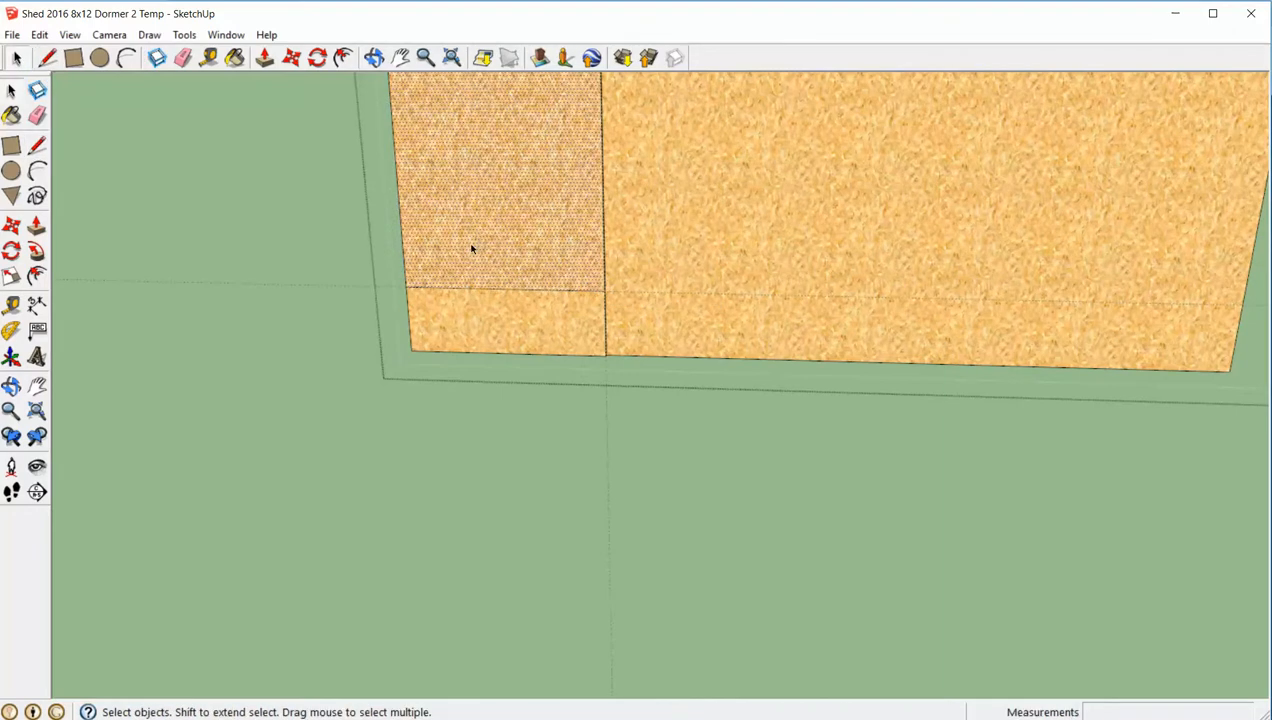
key("p")
double_click(468, 244)
- Remove the large section to the right of the gusset, pushing in its front face and deleting the remaining face with its edges
left_click(857, 282)
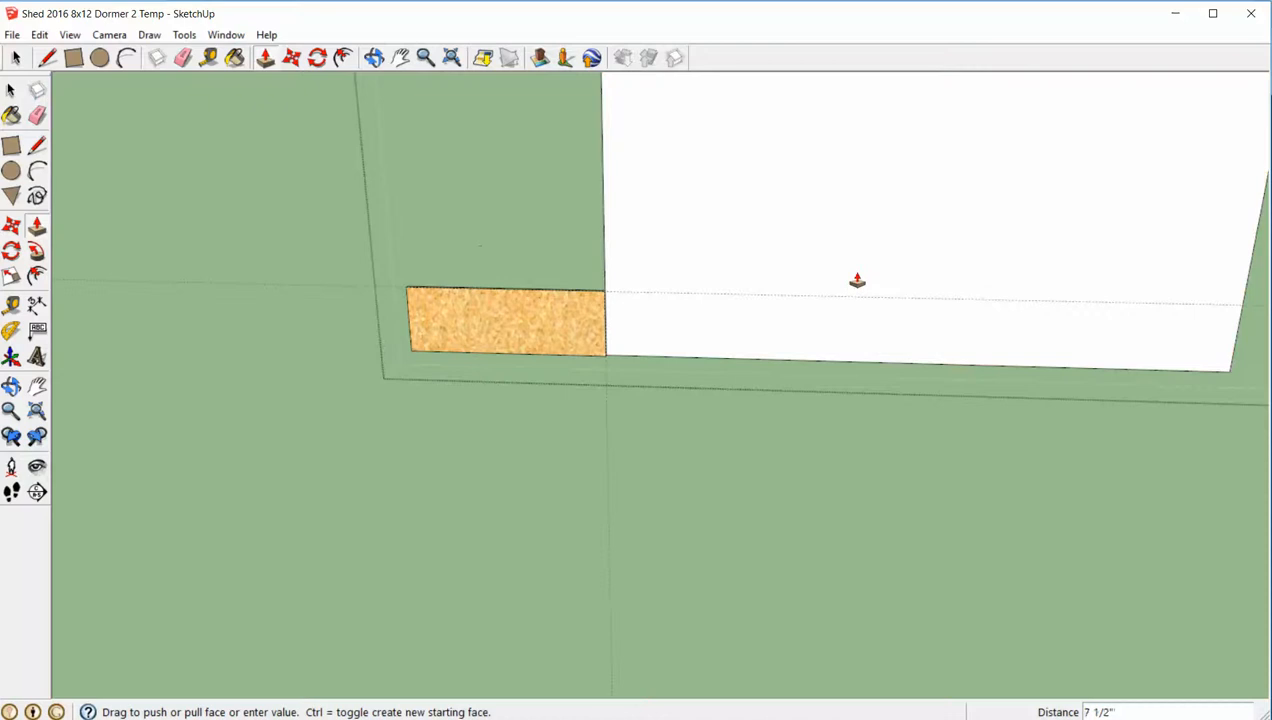
left_click(853, 288)
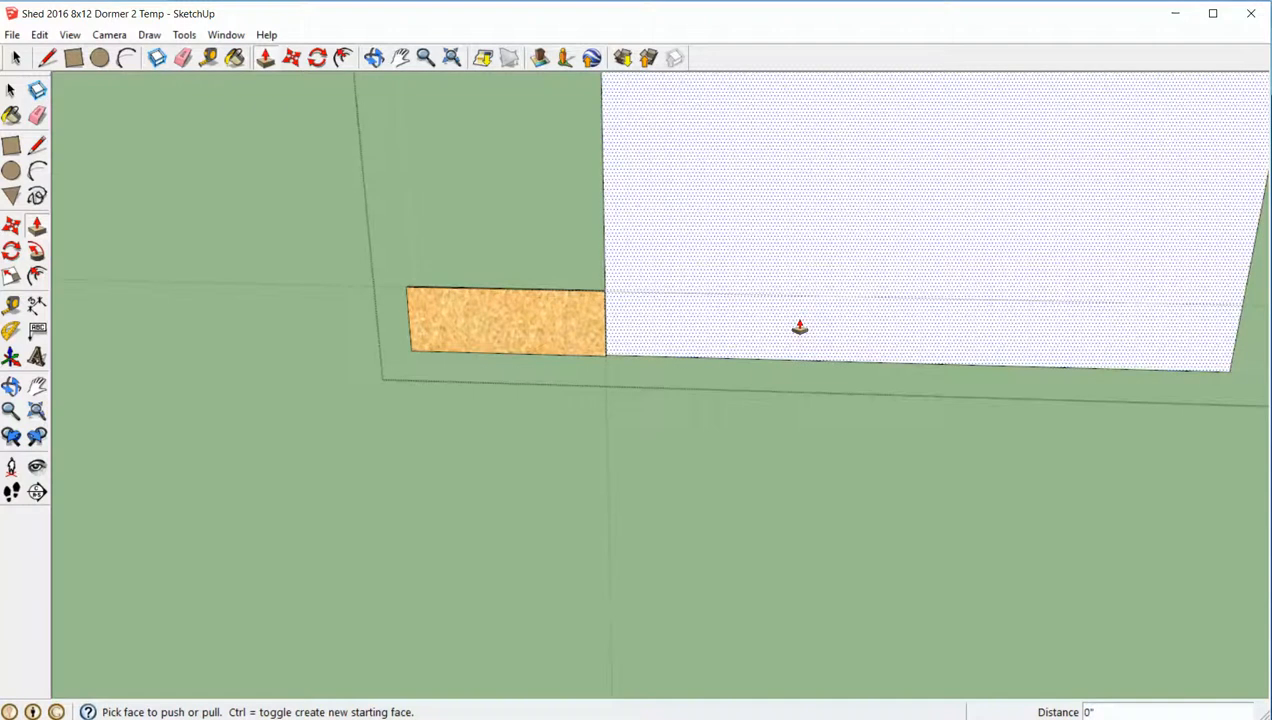
scroll(639, 340, "up", 3)
middle_click_drag(639, 340, 400, 221)
scroll(571, 236, "down", 5)
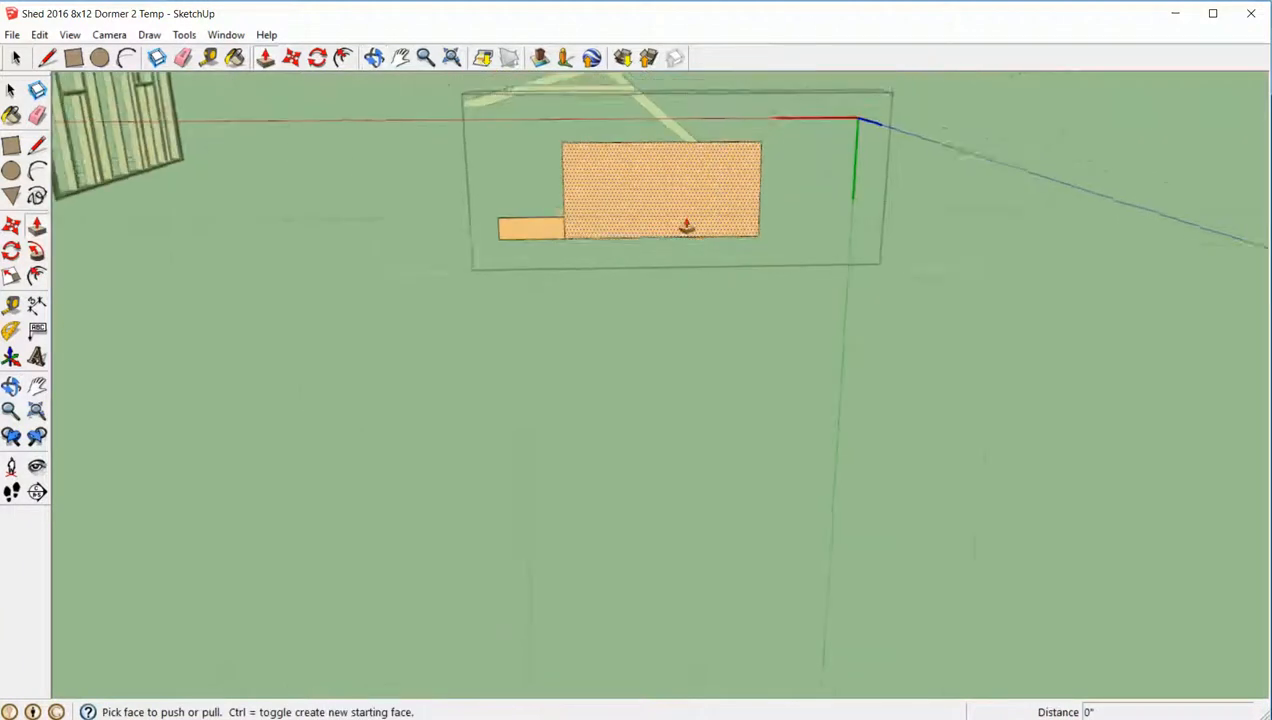
middle_click_drag(686, 226, 758, 292)
key("space")
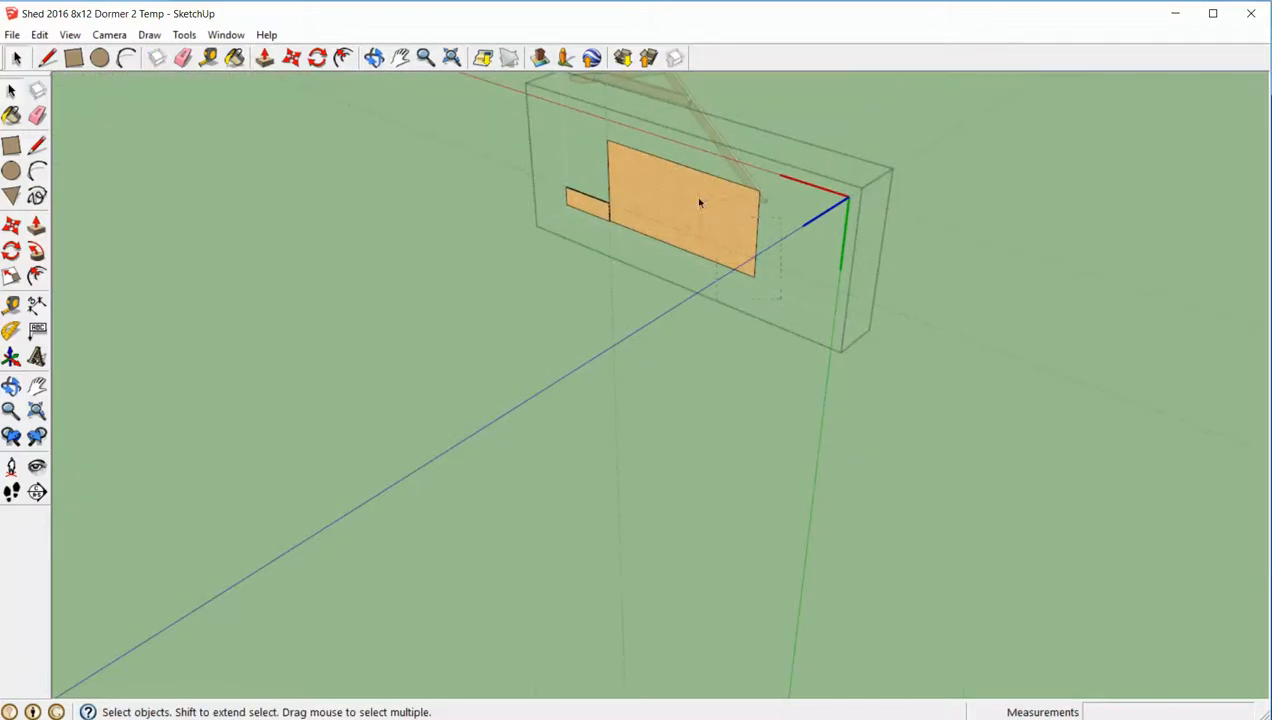
left_click(627, 149)
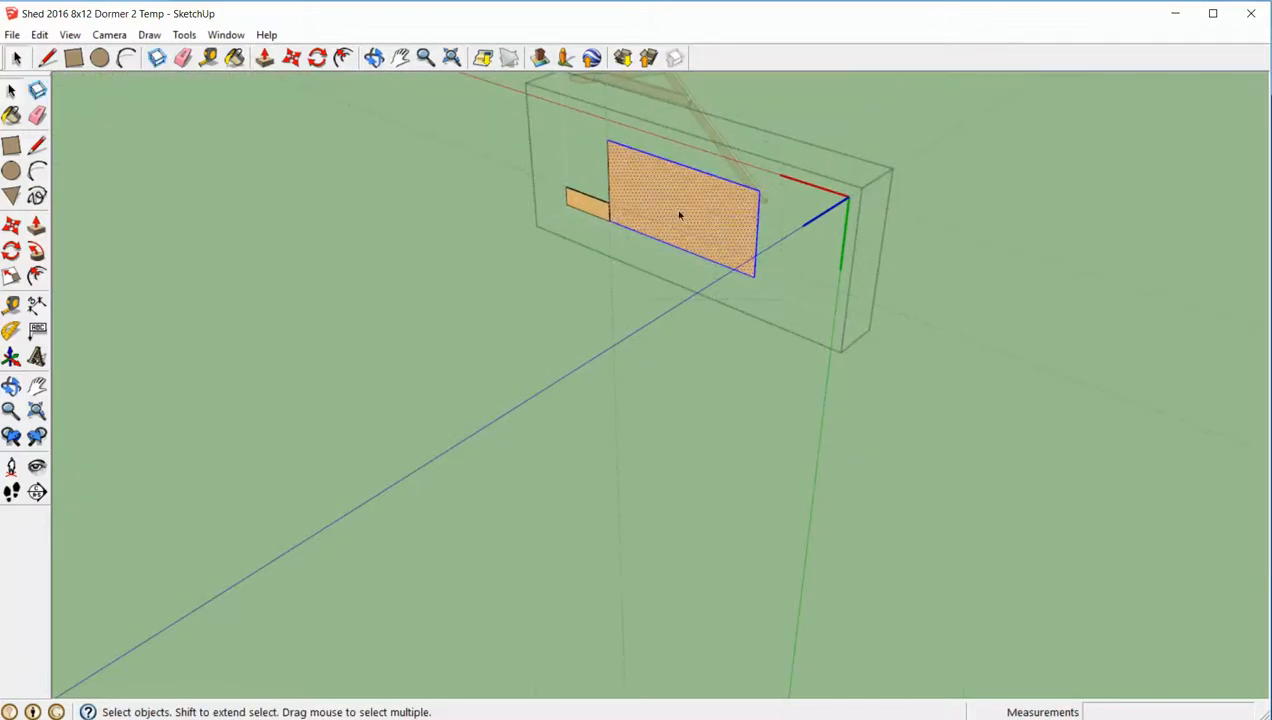
key("Delete")
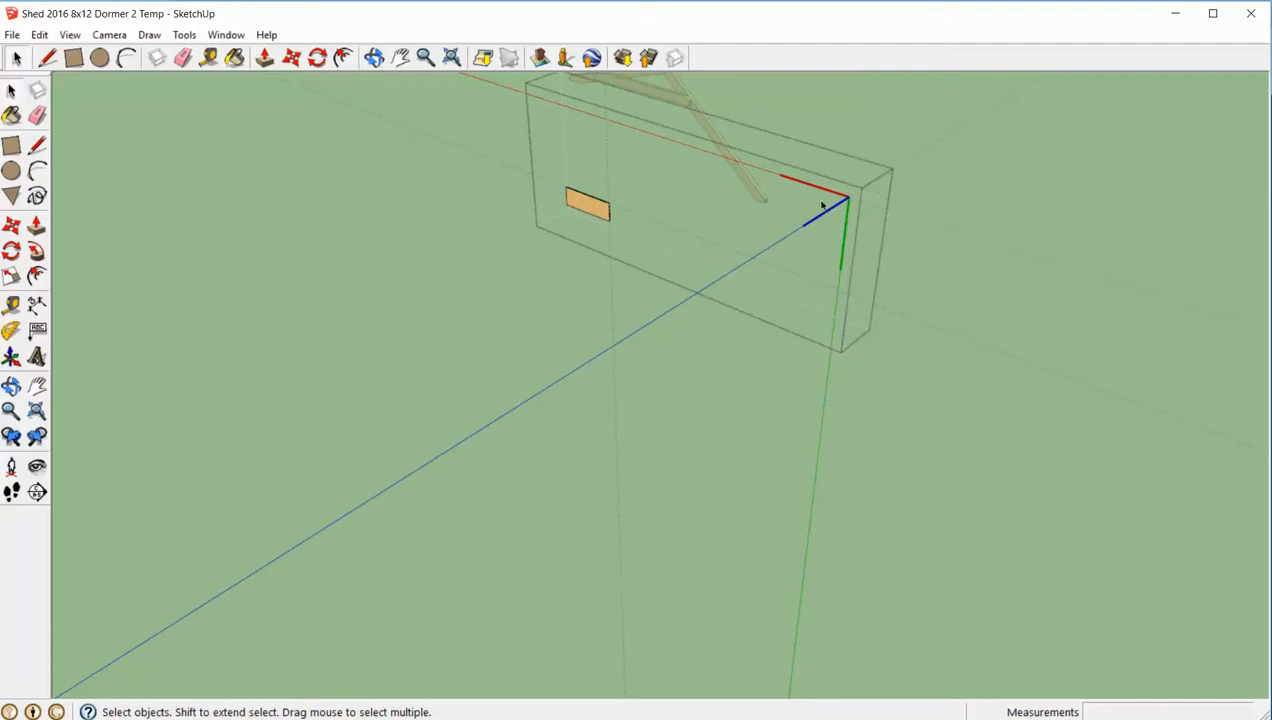
- Close the gusset component and delete the construction guides around it
middle_click_drag(814, 259, 1025, 202)
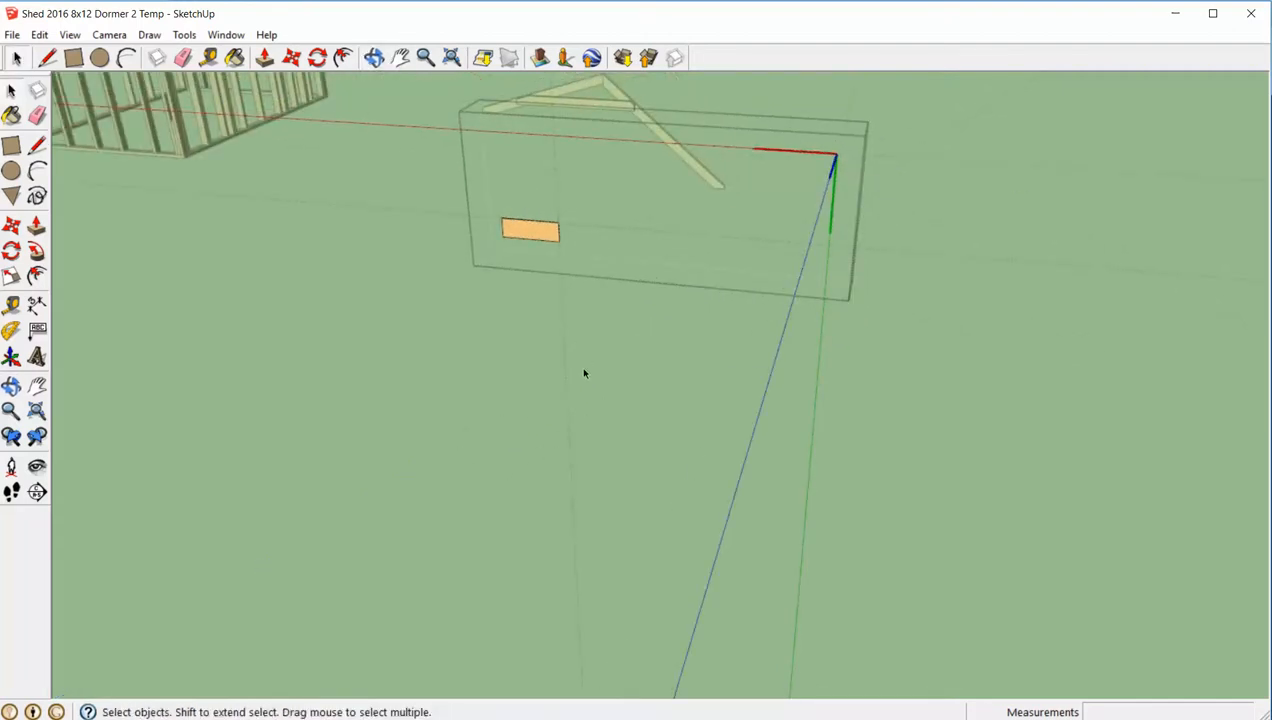
left_click(395, 359)
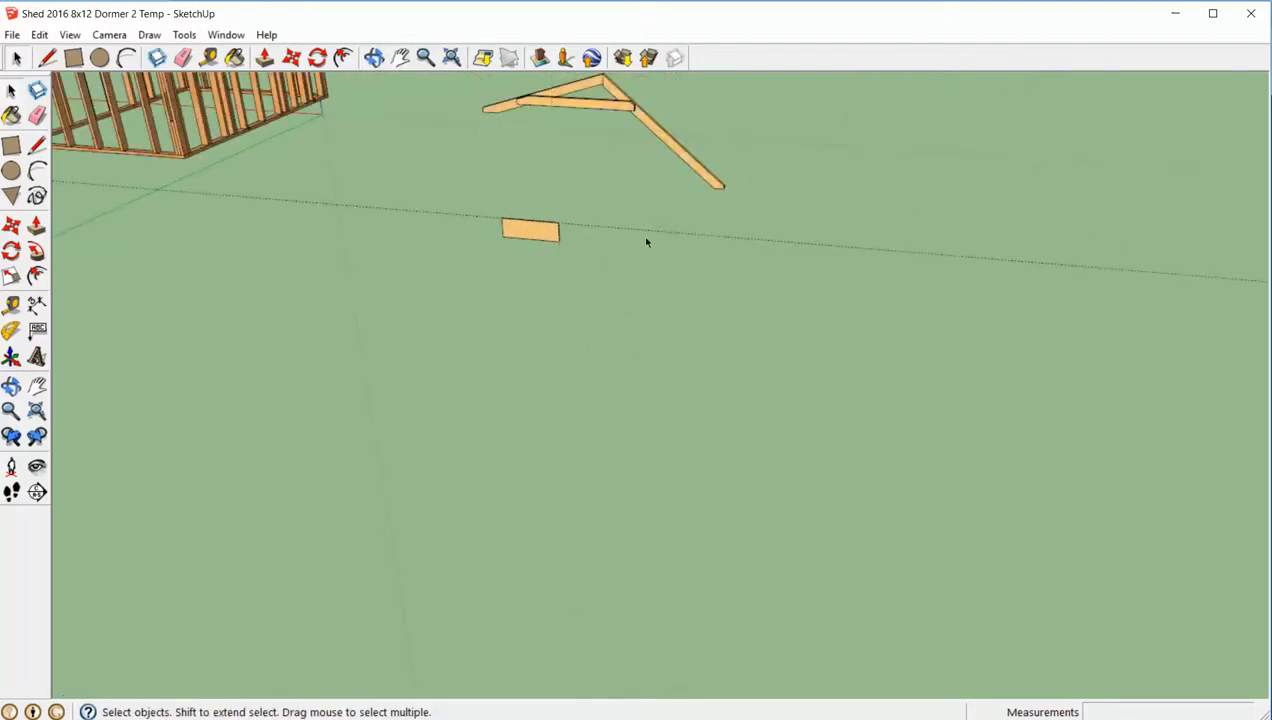
middle_click_drag(633, 252, 545, 300)
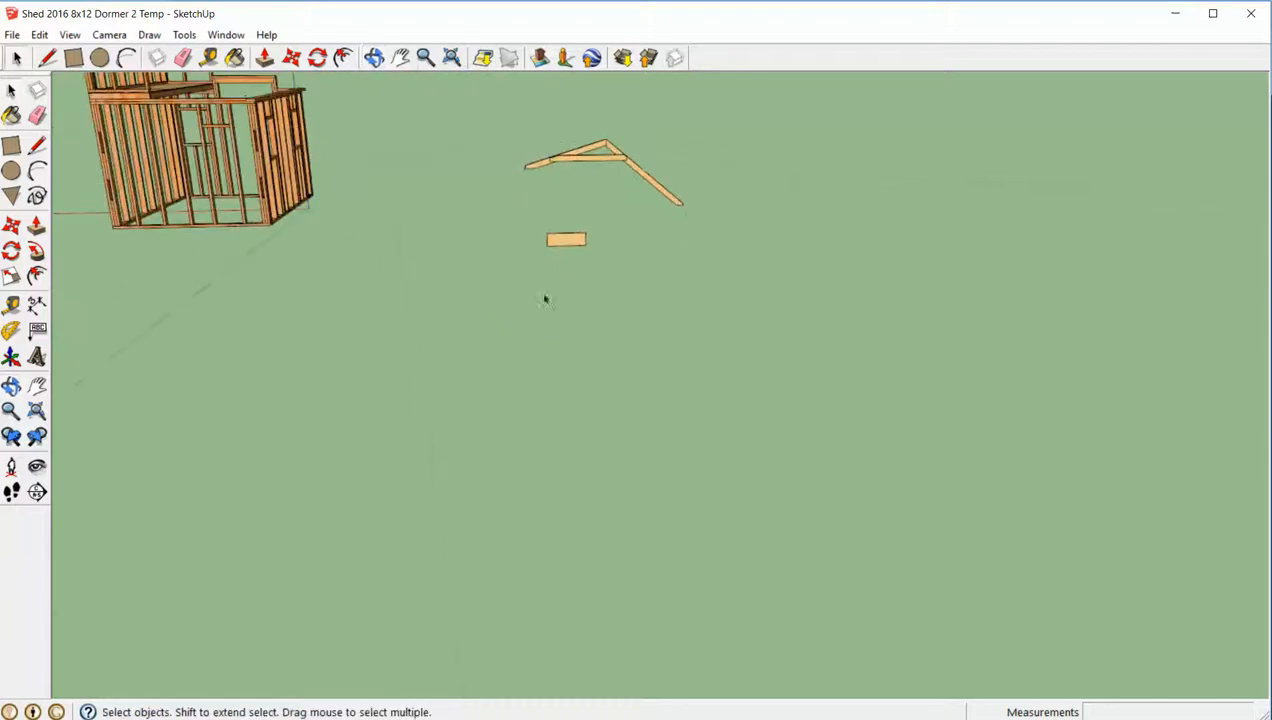
- Reopen the gusset component to inspect its geometry from the side, and close it again
double_click(571, 244)
middle_click_drag(571, 244, 998, 195)
left_click(594, 244)
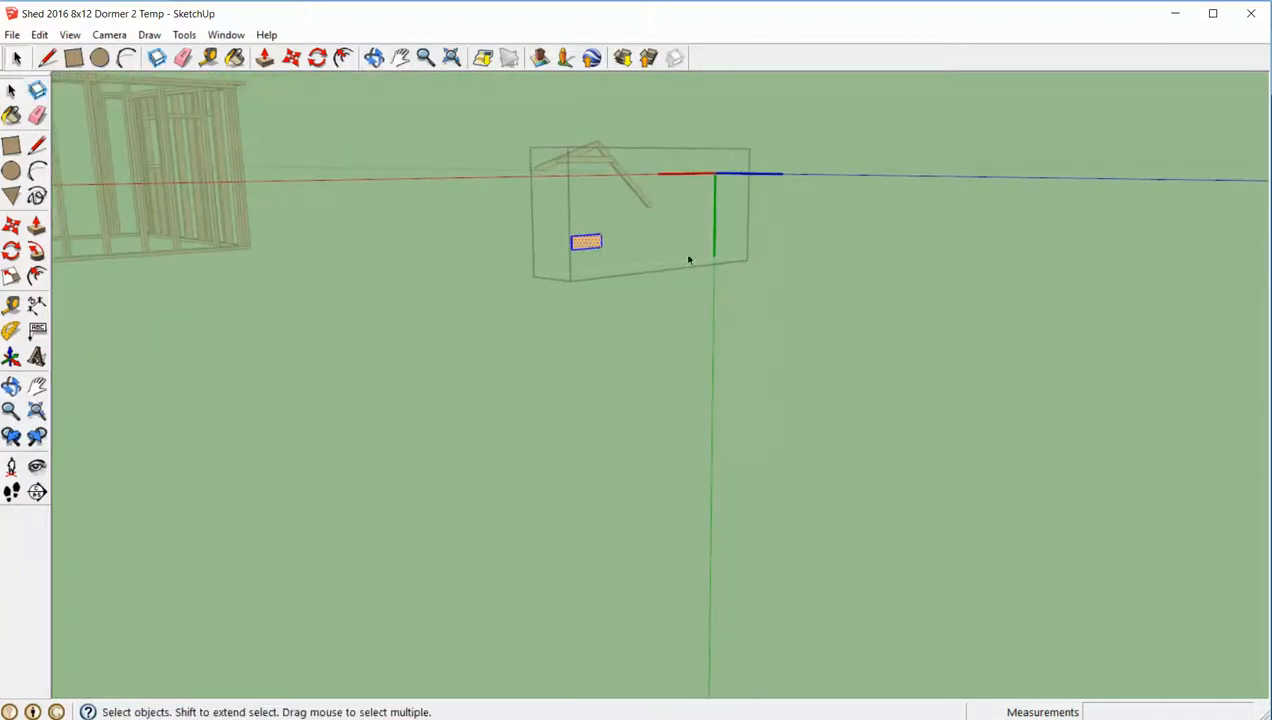
left_click_drag(695, 66, 693, 65)
left_click(610, 304)
middle_click_drag(595, 250, 545, 233)
- Move the gusset by the midpoint of its top edge onto the peak of the truss where the two rafters meet
left_click(563, 225)
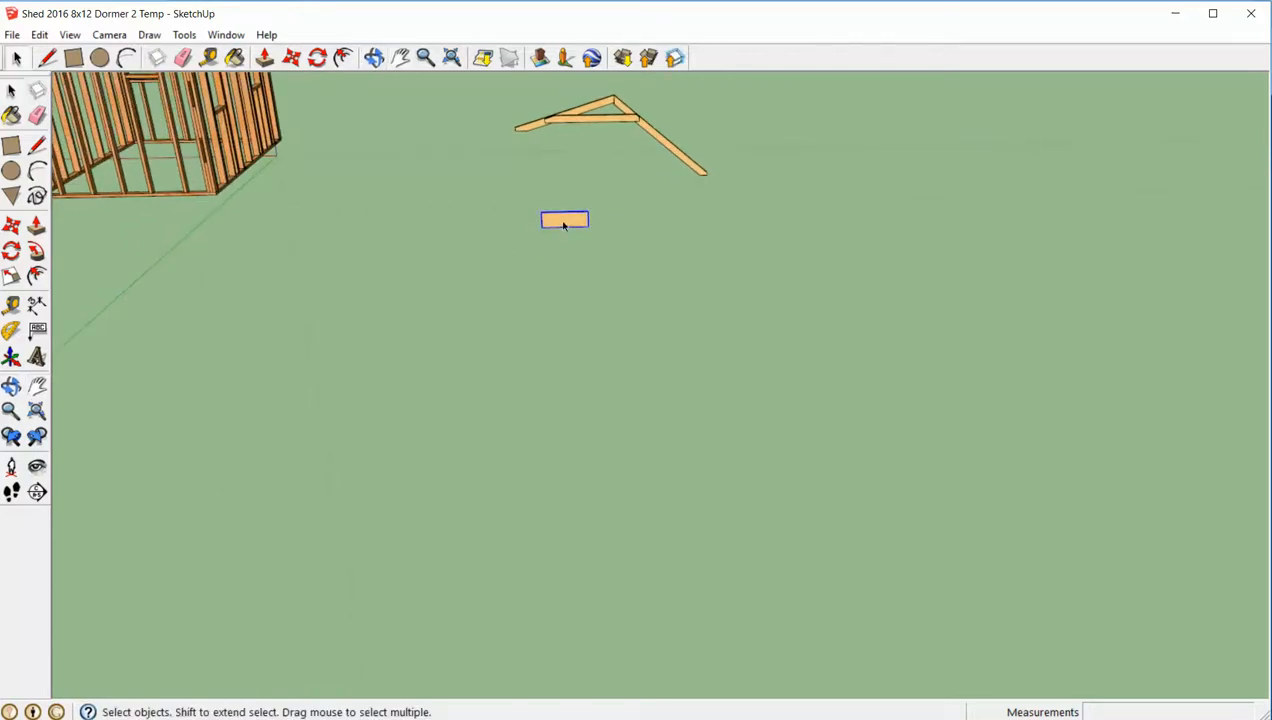
scroll(563, 225, "up", 4)
key("m")
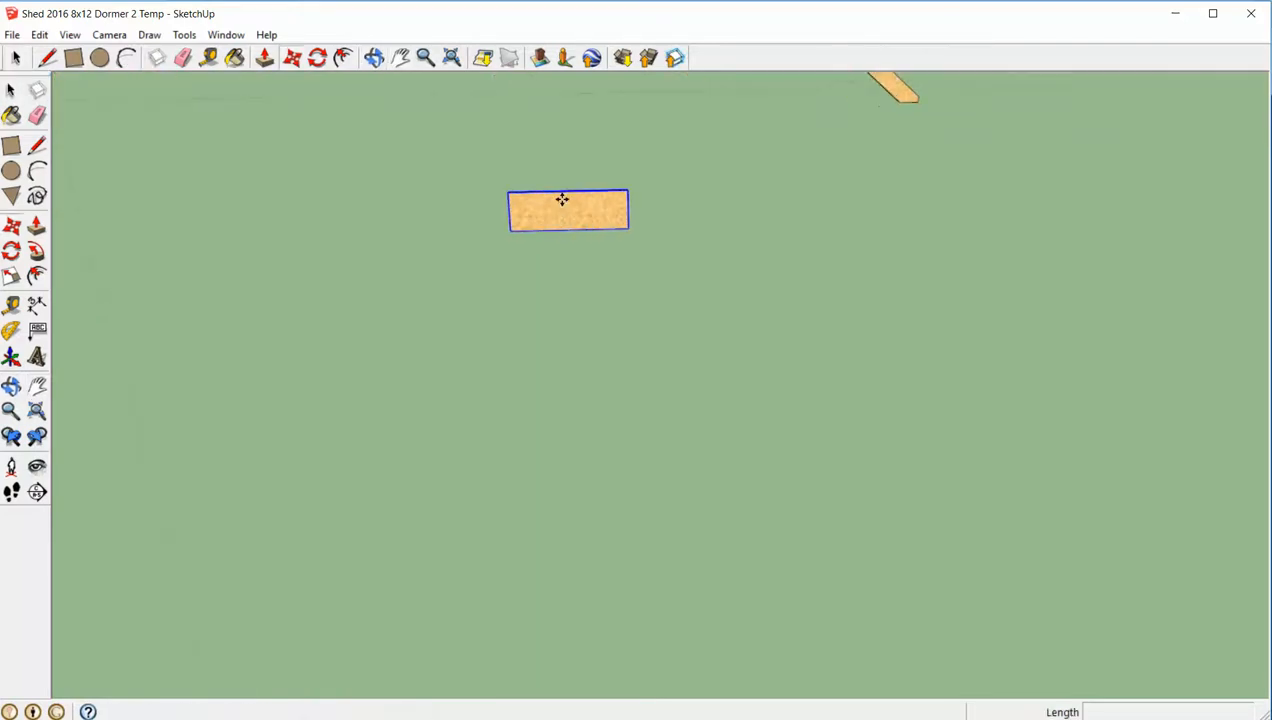
key("q")
key("m")
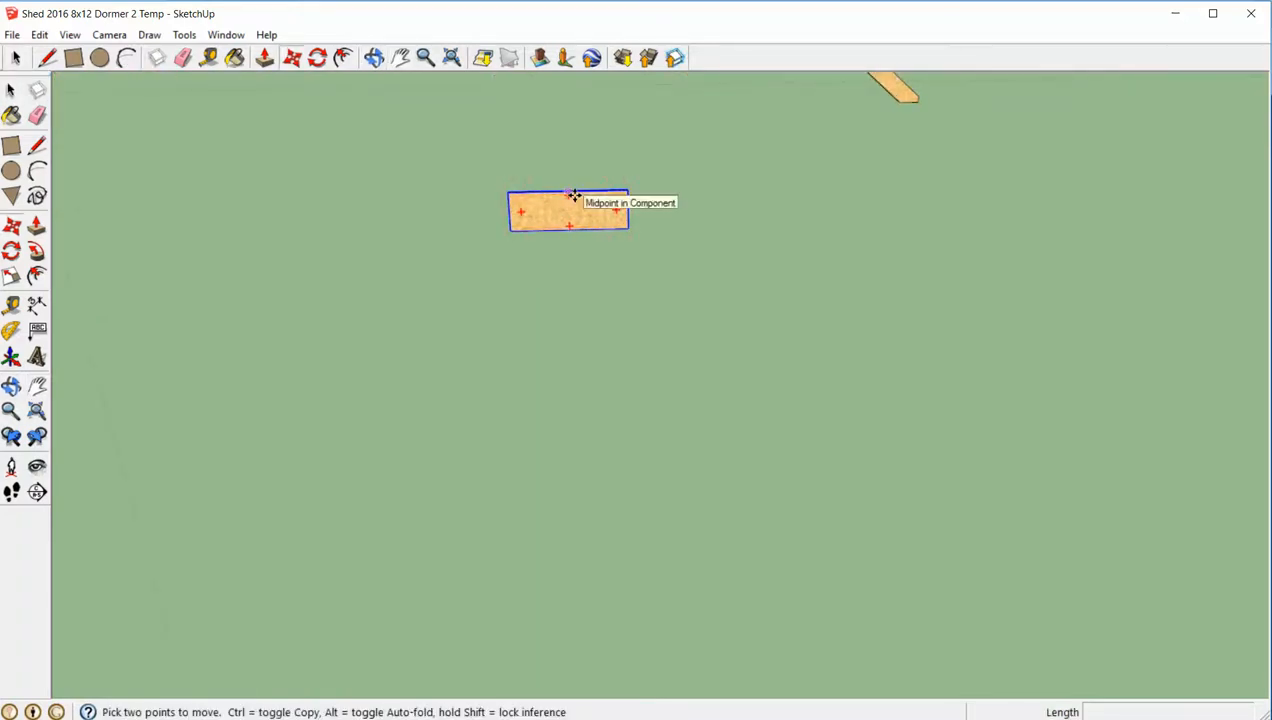
left_click(571, 196)
scroll(600, 205, "down", 5)
scroll(645, 120, "up", 5)
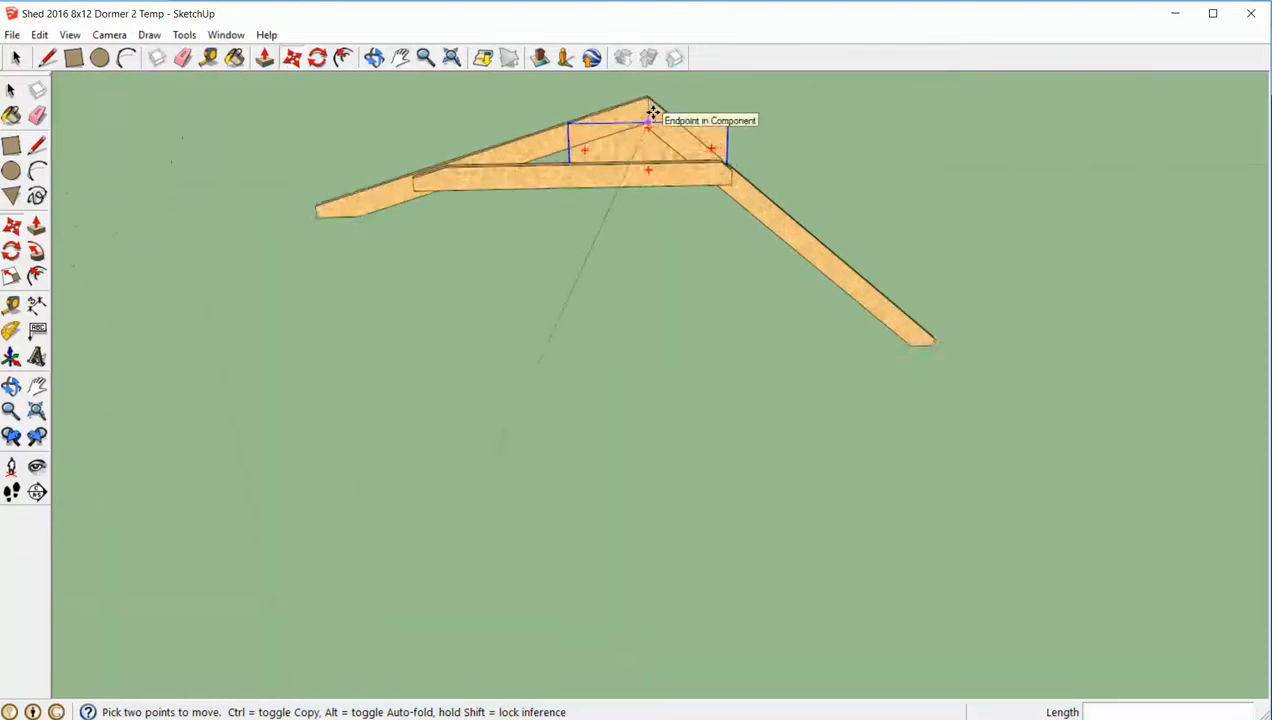
left_click(649, 101)
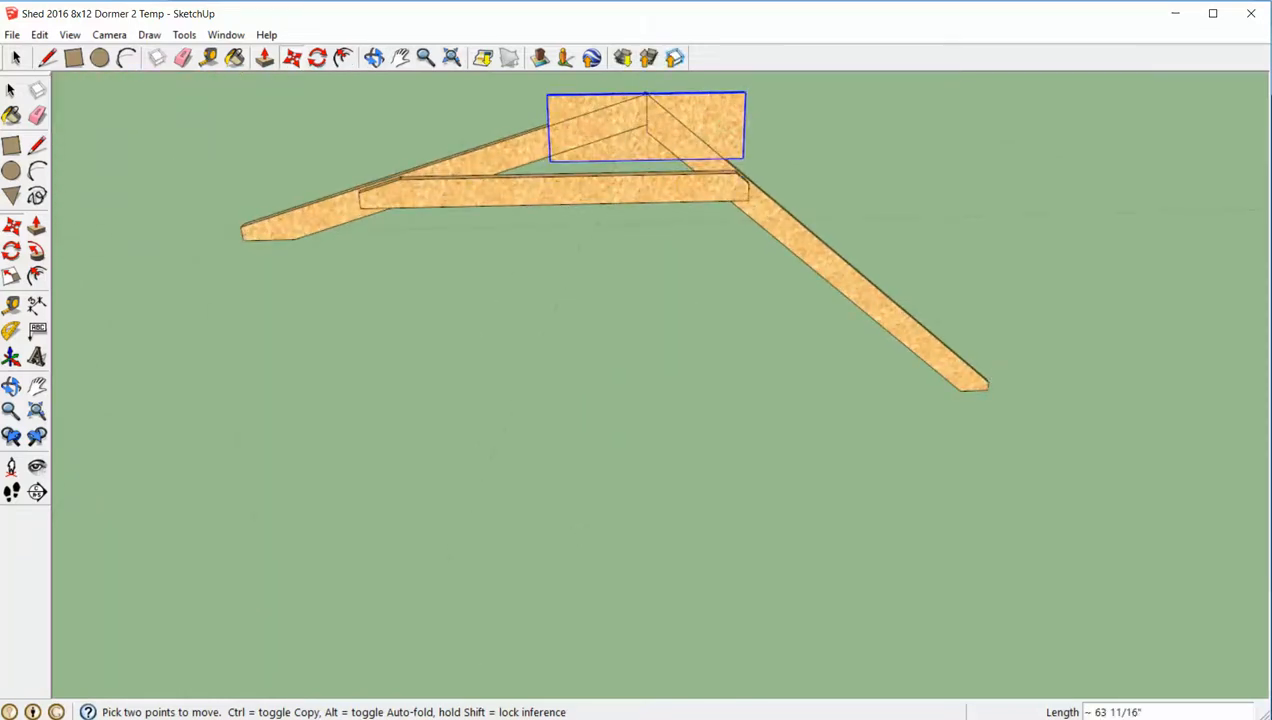
- Check the roof truss plan and slide the gusset about 2 1/16" along the red axis across the rafter peak
key("alt+Tab")
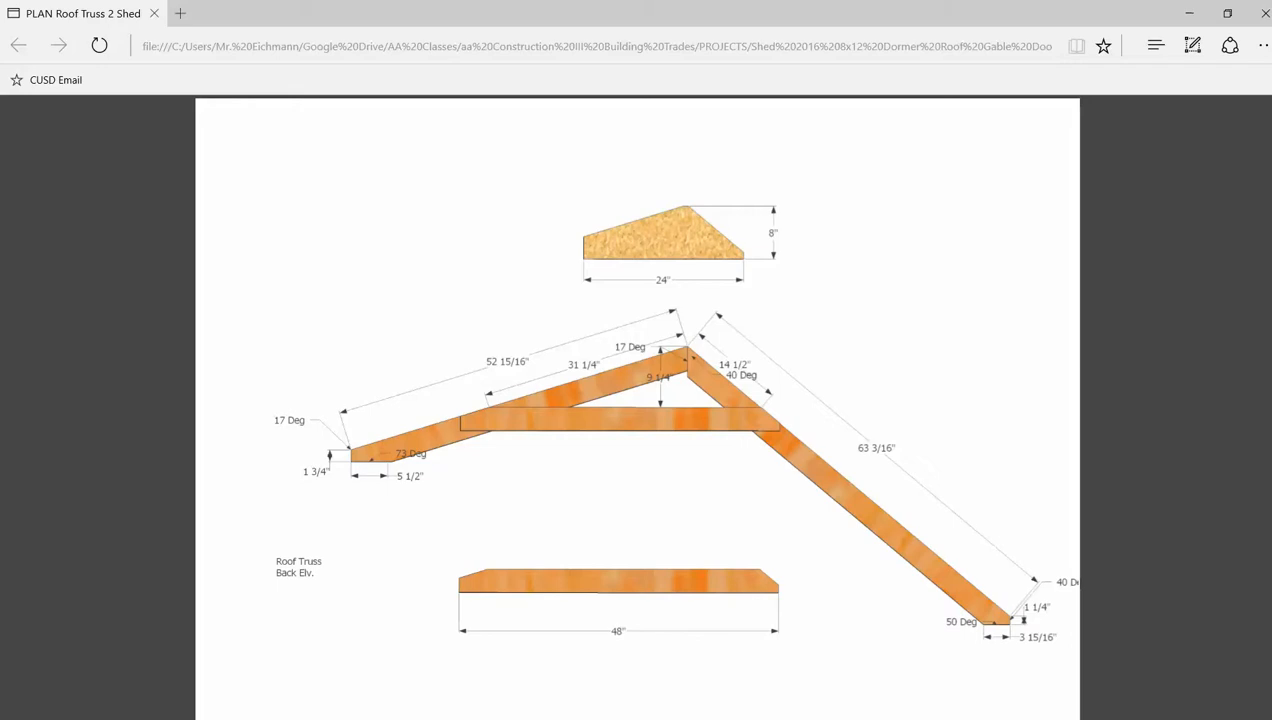
key("alt+Tab")
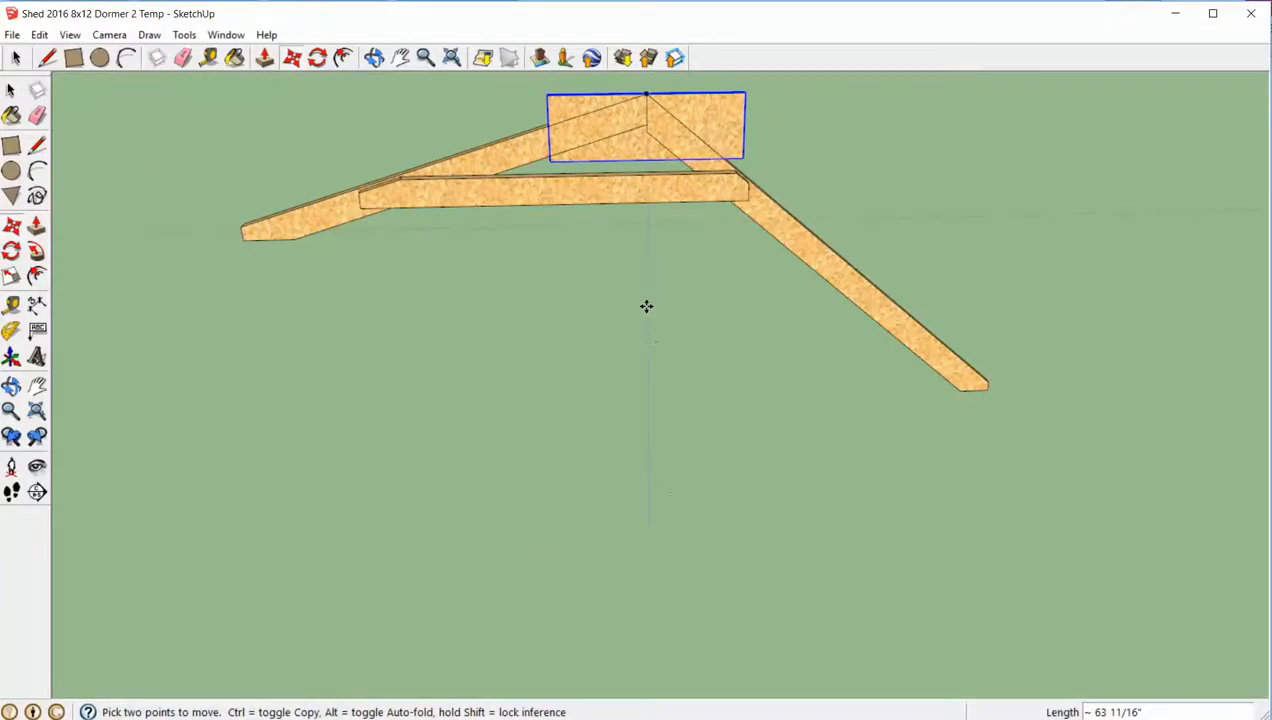
scroll(646, 306, "down", 1)
middle_click_drag(597, 156, 553, 159)
scroll(622, 140, "up", 4)
scroll(661, 116, "up", 1)
scroll(591, 128, "down", 4)
scroll(534, 150, "up", 5)
middle_click_drag(553, 159, 485, 240, "shift")
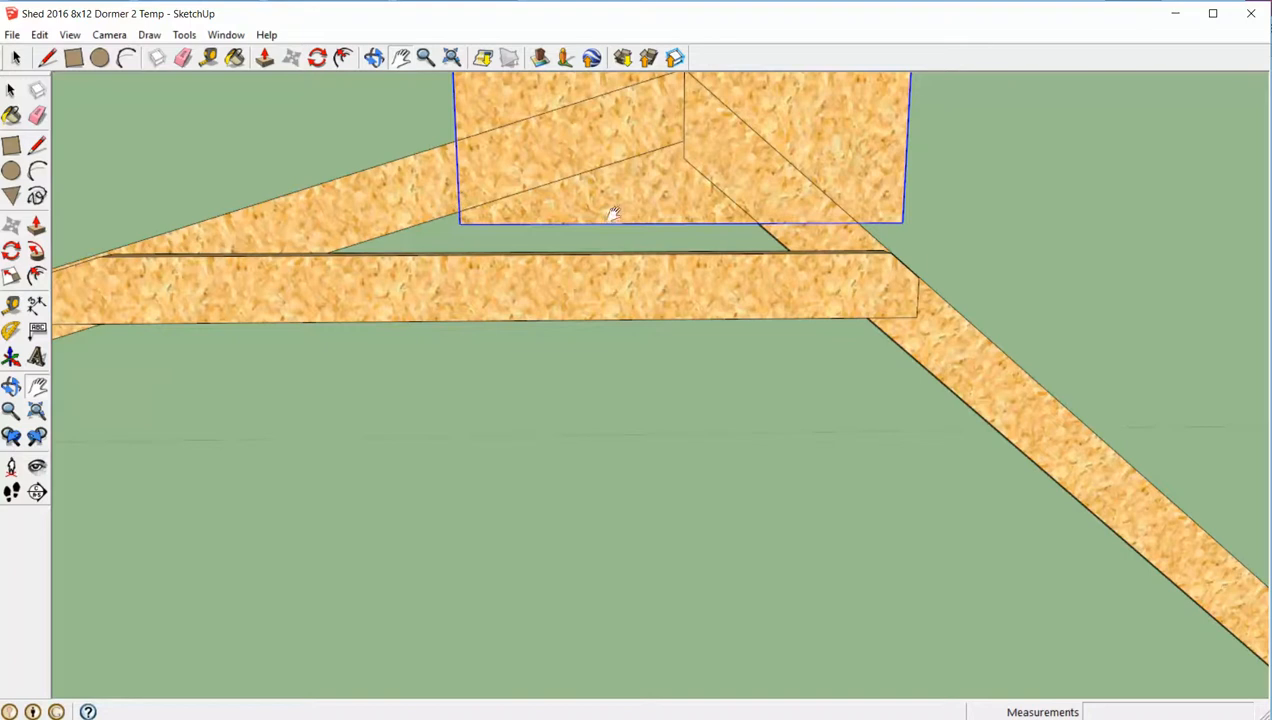
middle_click_drag(628, 205, 650, 190)
scroll(653, 184, "down", 3)
scroll(682, 170, "up", 1)
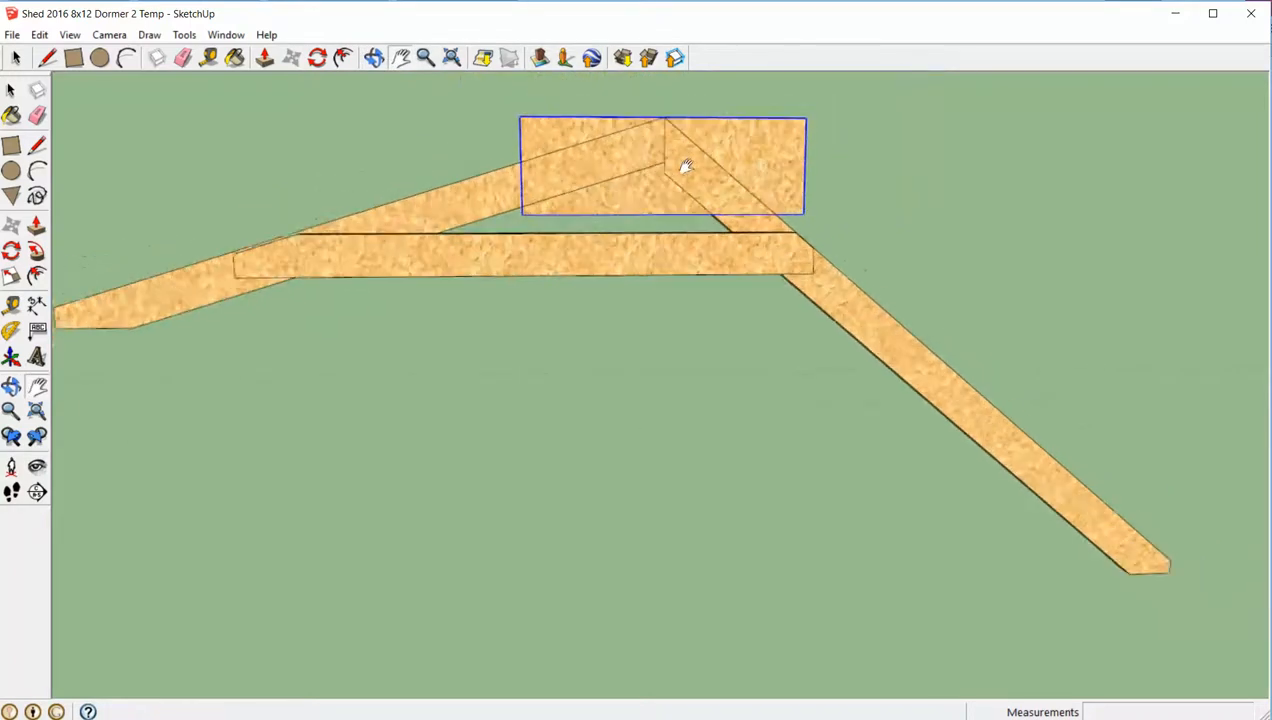
scroll(686, 166, "up", 1)
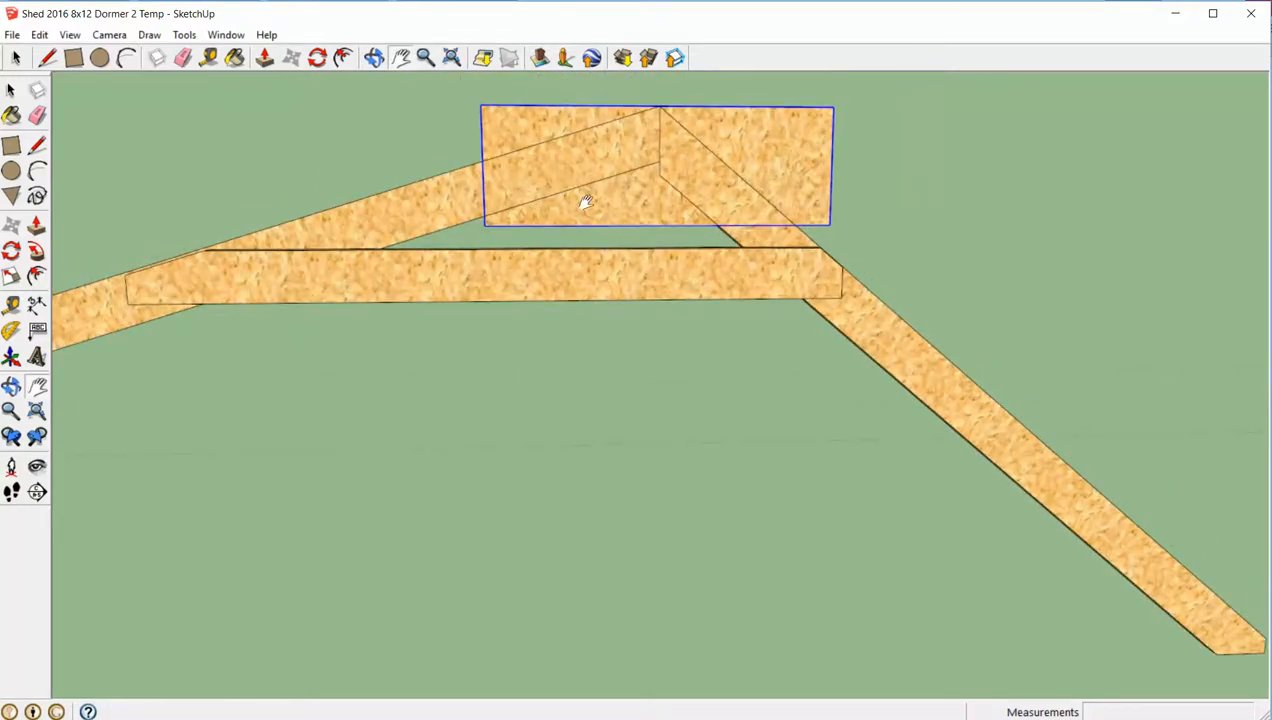
key("m")
left_click(585, 202)
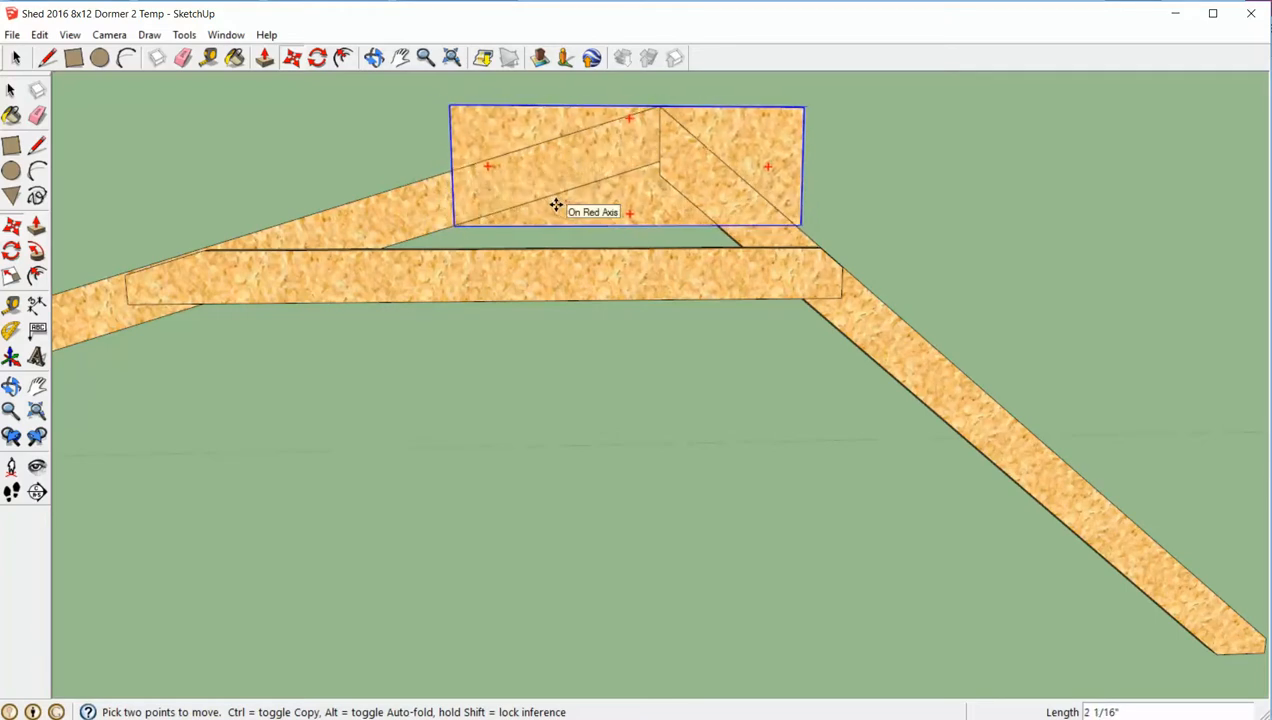
left_click(593, 204)
key("space")
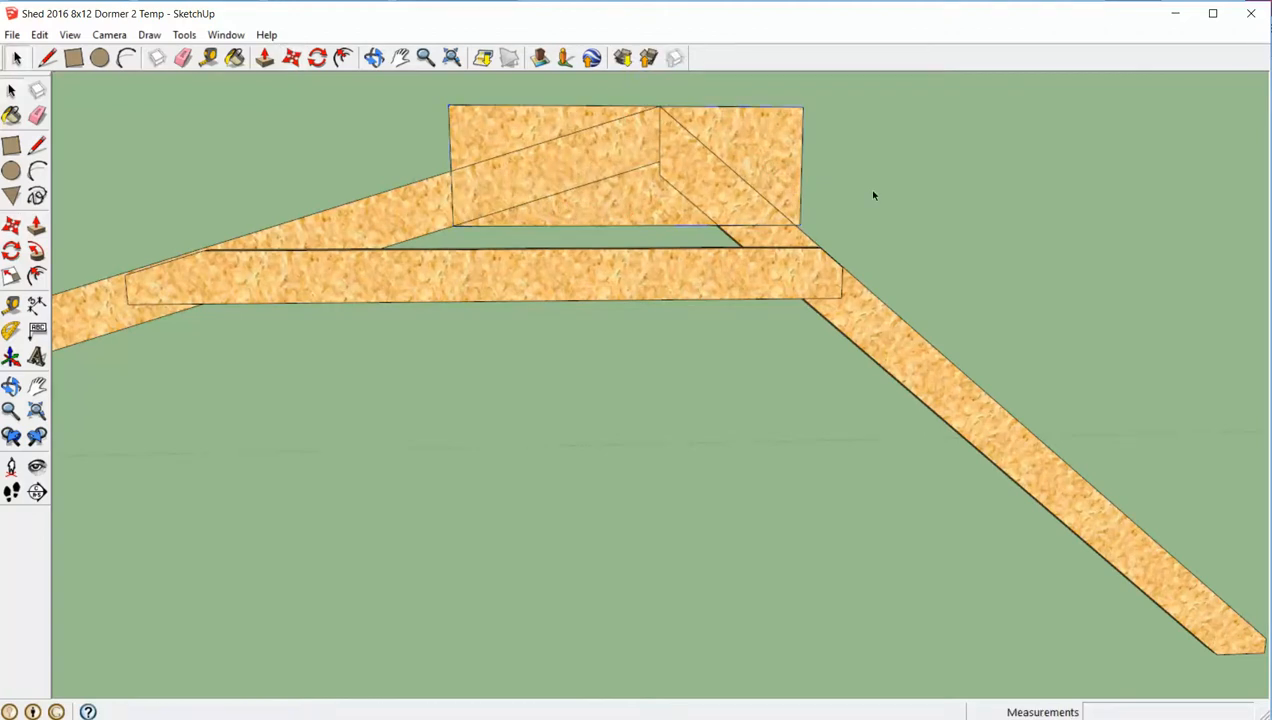
- Open the gusset and draw two lines from the peak along the rafters' upper edges to the gusset's opposite side edges
middle_click_drag(874, 196, 514, 260)
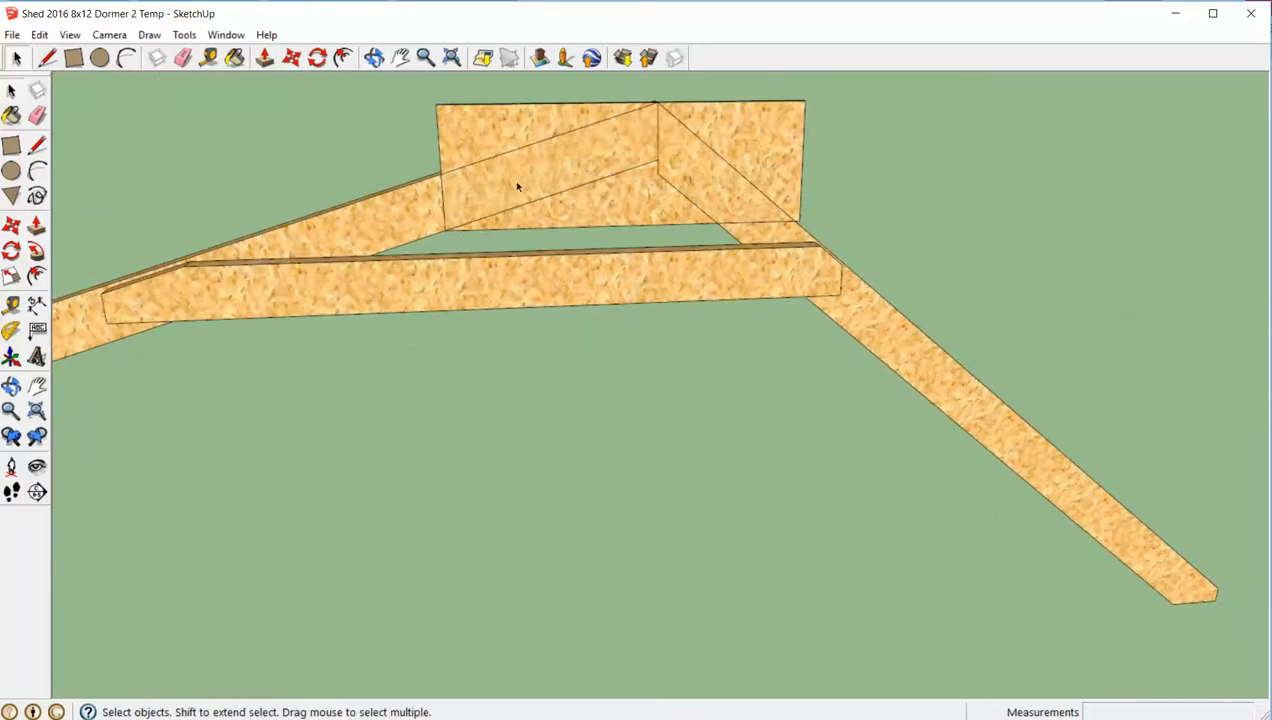
double_click(545, 135)
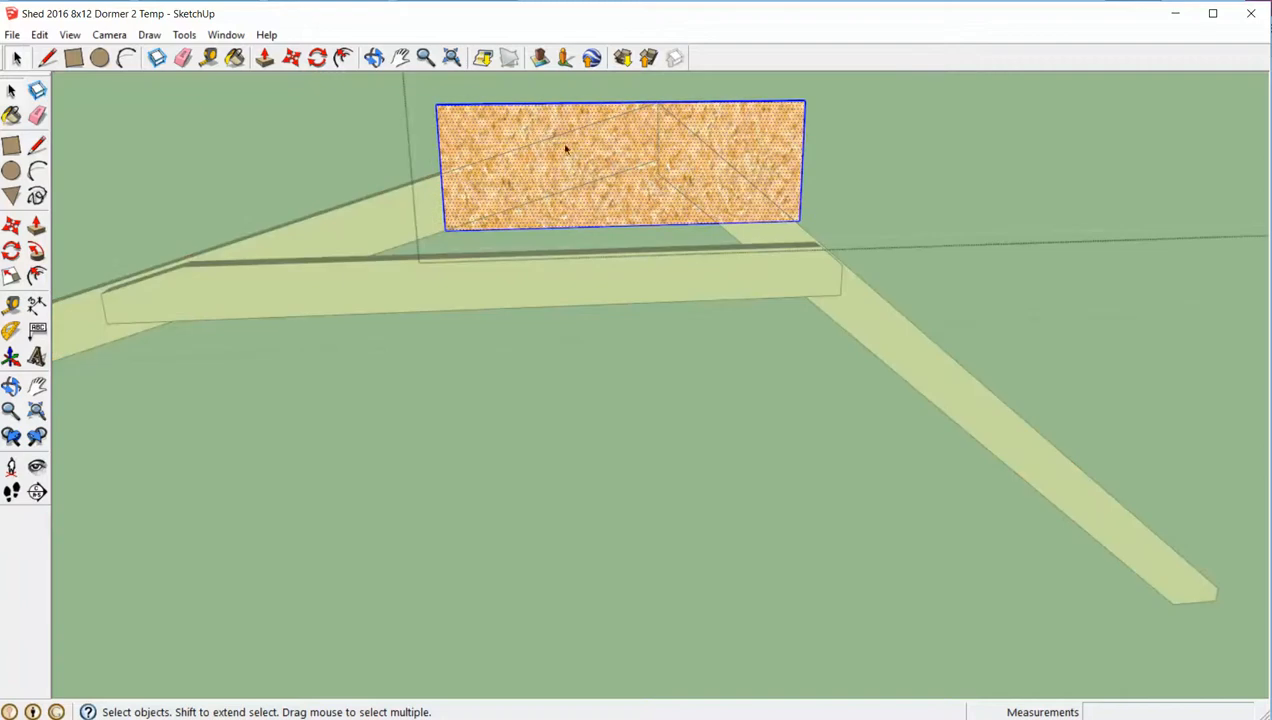
left_click(658, 102)
left_click(446, 171)
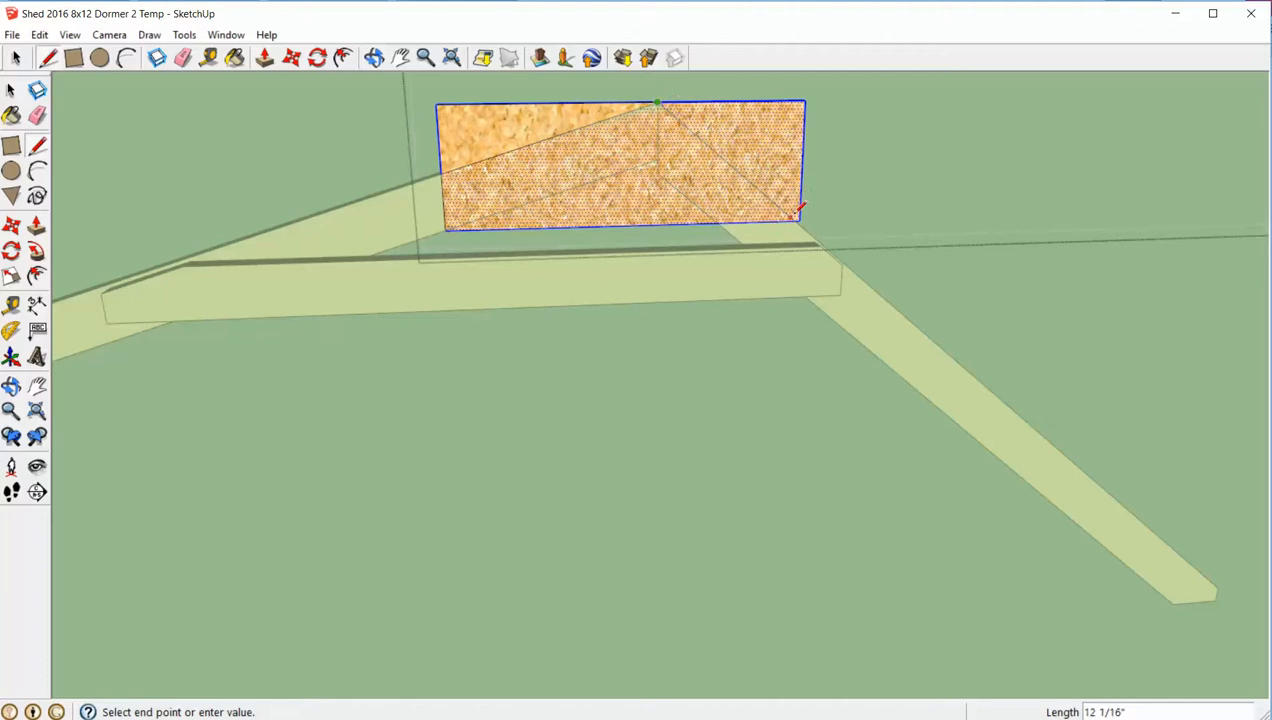
scroll(801, 212, "up", 3)
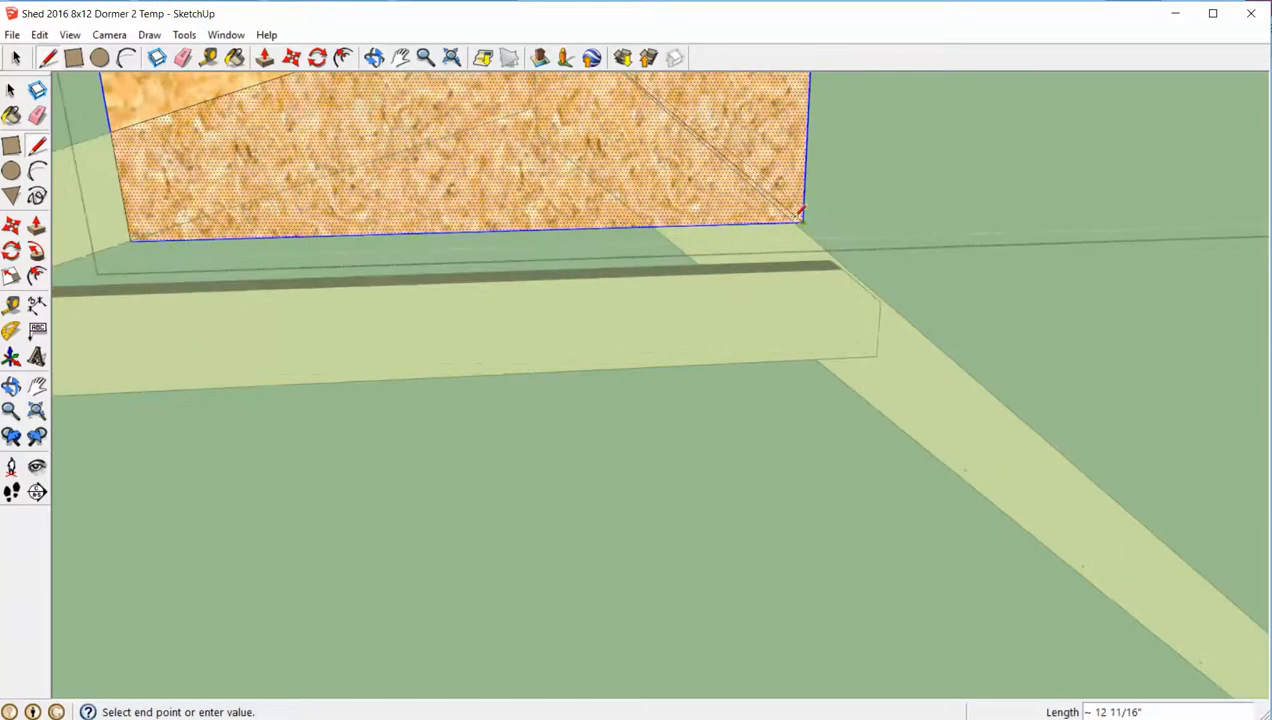
left_click(797, 216)
- Push both waste corners above the rafter lines back 1/2" to cut them off the gusset, and close the gusset component
key("space")
scroll(891, 162, "down", 5)
middle_click_drag(891, 162, 843, 141)
key("p")
left_click_drag(848, 140, 836, 132)
left_click(702, 108)
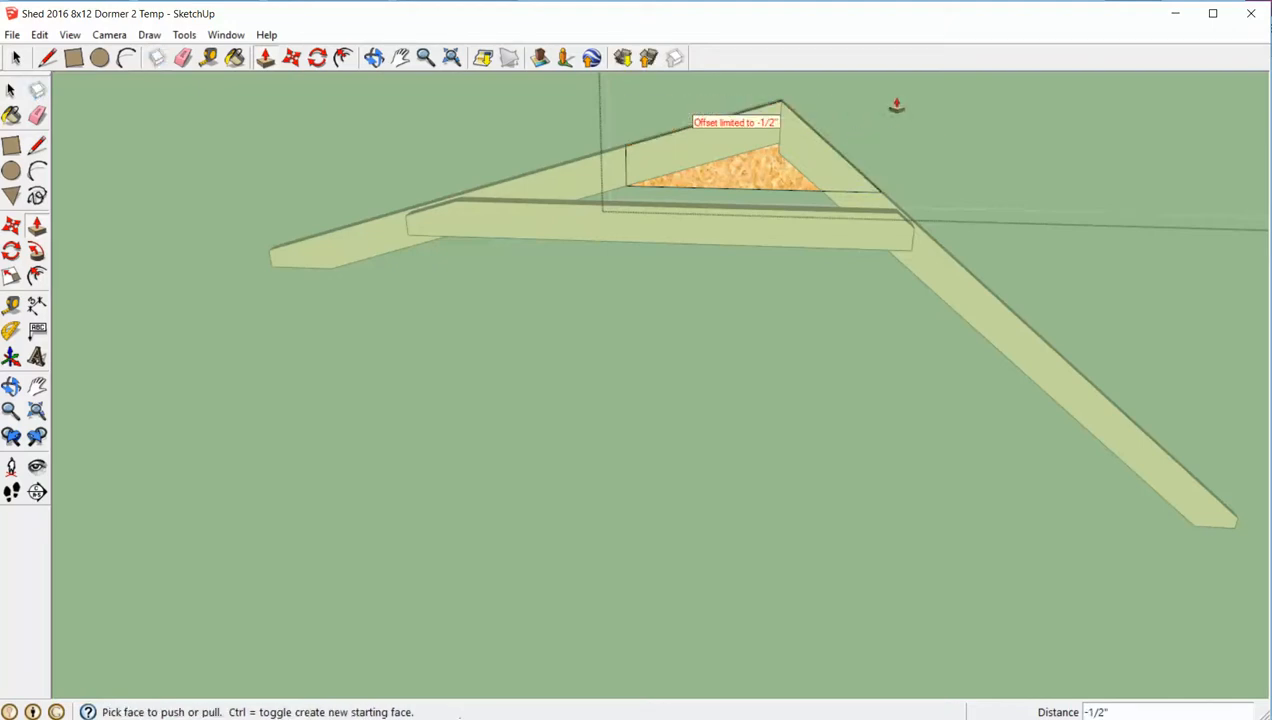
key("space")
left_click(897, 100)
- Reopen the gusset, paint all its geometry with the Wood_Board_Cork material, and close it again
middle_click_drag(897, 100, 770, 170)
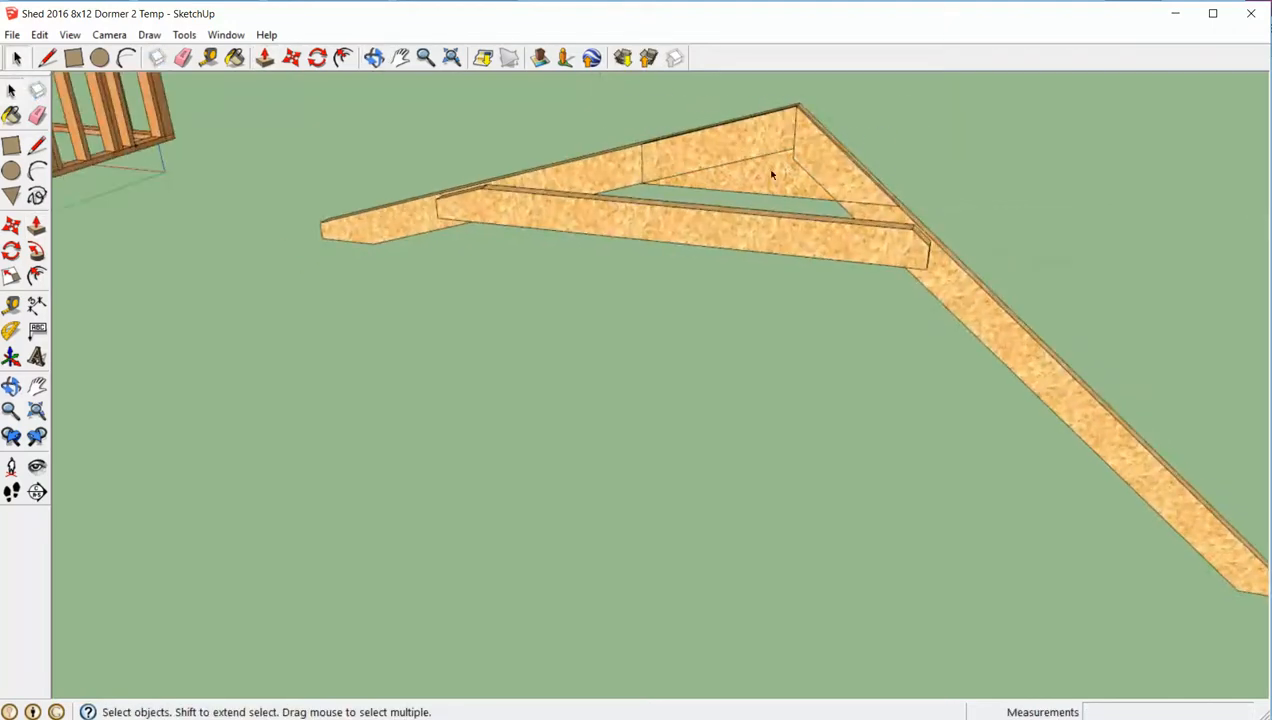
double_click(770, 171)
left_click(771, 174)
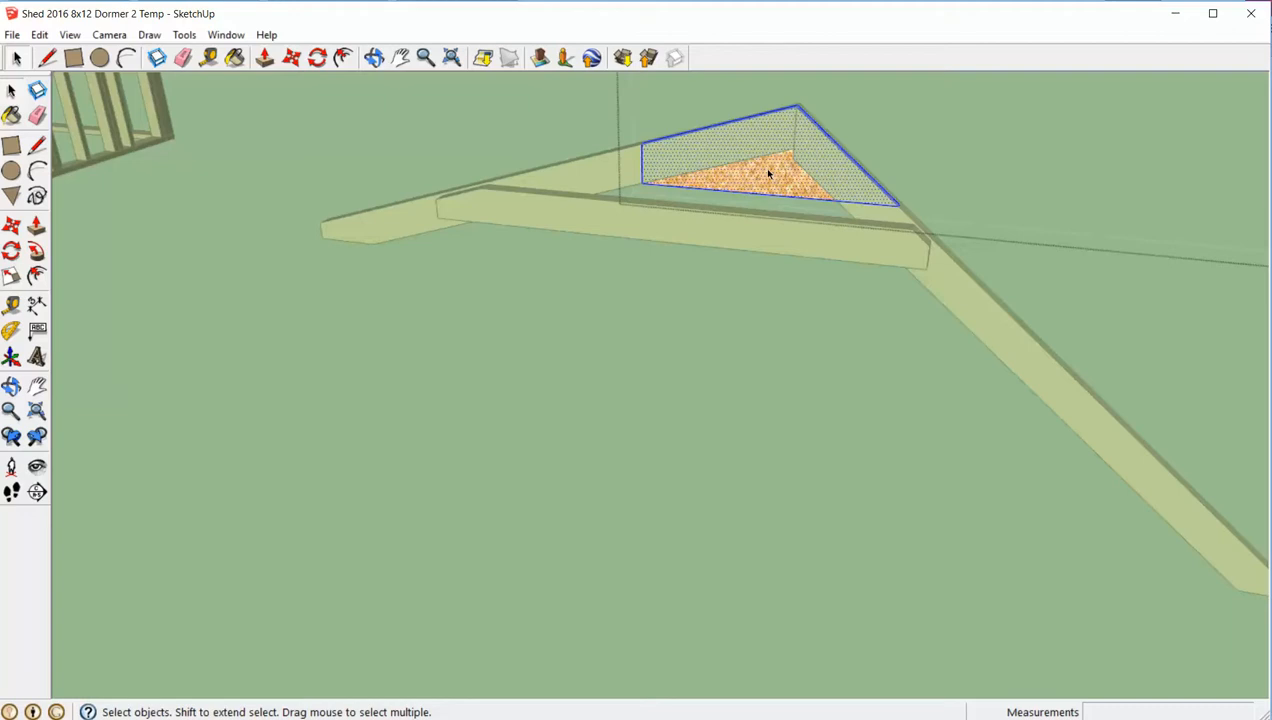
key("b")
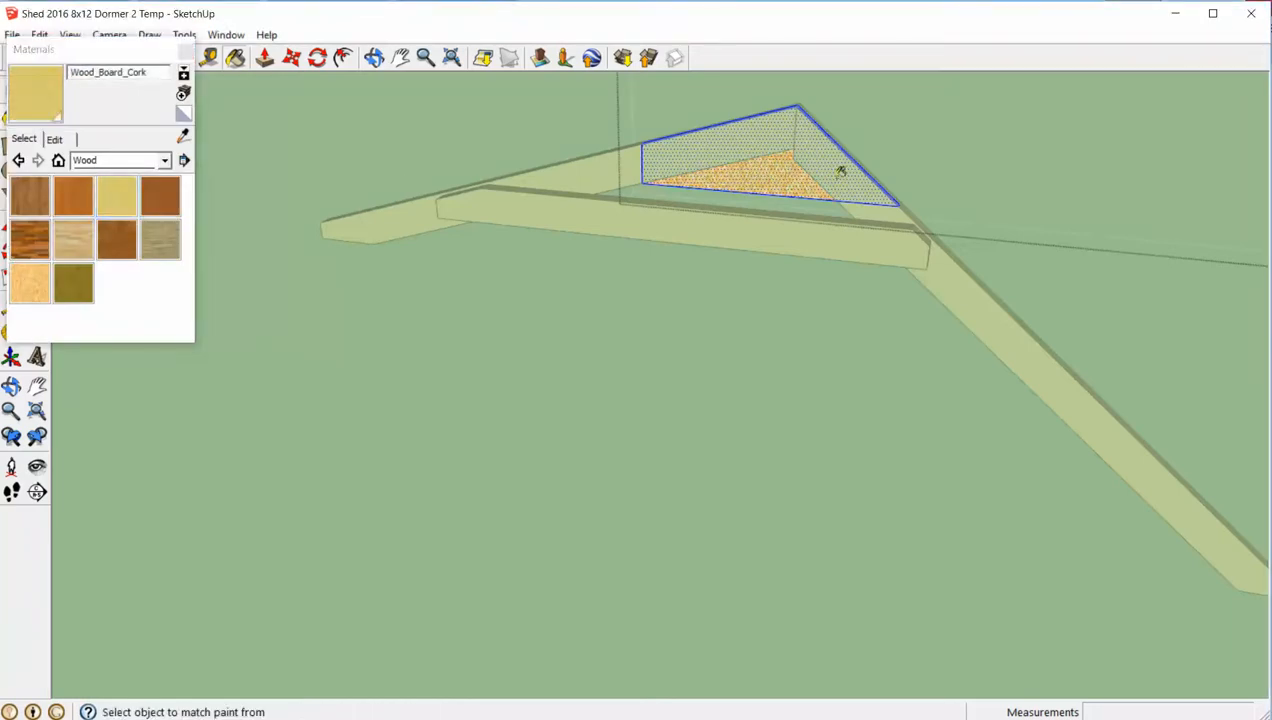
key("space")
left_click(956, 159)
- Move the gusset 1/2" outward so that its back lies against the front faces of the rafters
mouse_move(956, 159)
middle_mouse_down()
mouse_move(678, 205)
mouse_move(705, 226)
middle_mouse_up()
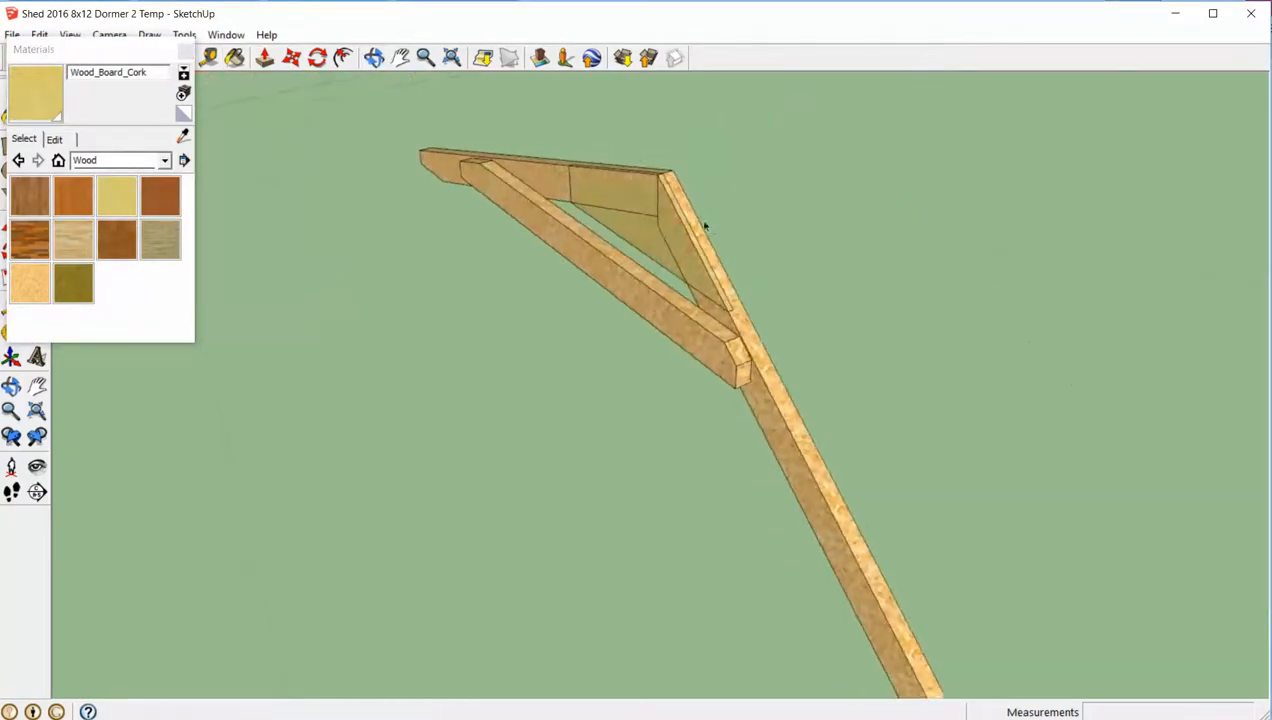
left_click(643, 244)
scroll(703, 266, "up", 1)
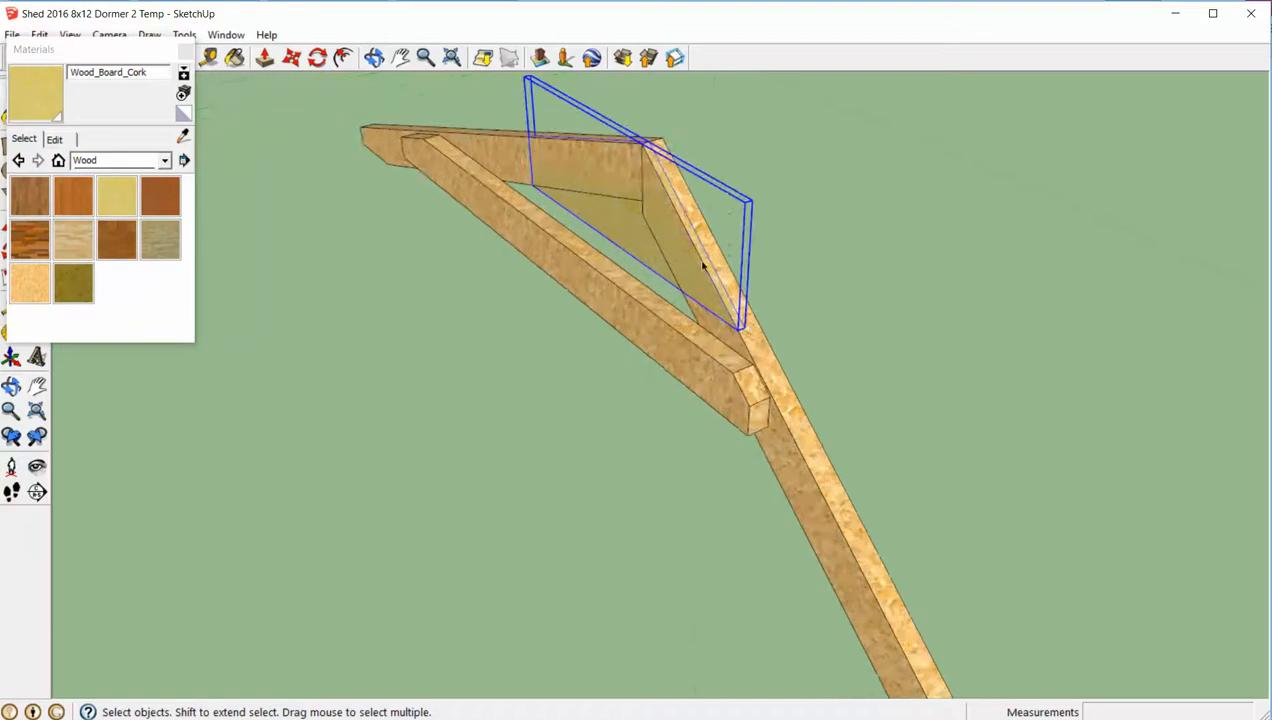
left_click(744, 327)
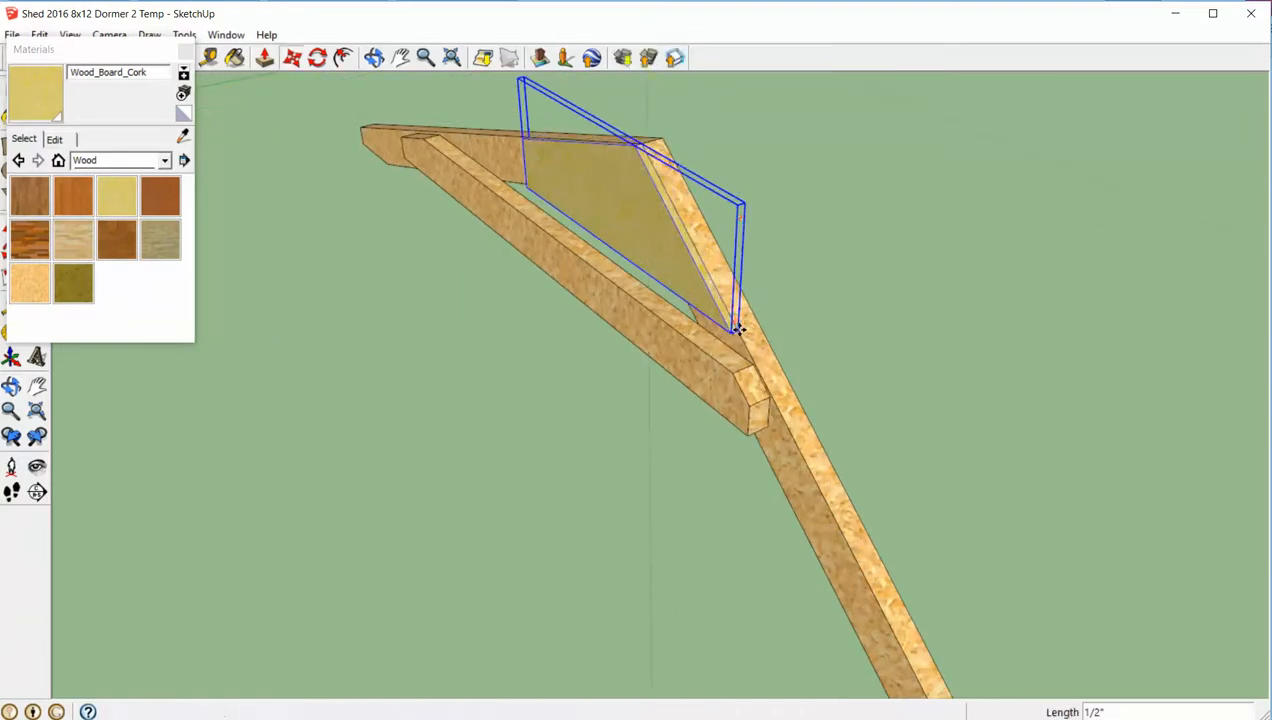
key("space")
middle_click_drag(867, 264, 909, 165)
left_click(906, 229)
- Lower the gusset 0.25" along the blue axis so it sits below the rafters' upper edges
scroll(948, 156, "up", 4)
scroll(911, 153, "up", 3)
scroll(909, 165, "down", 5)
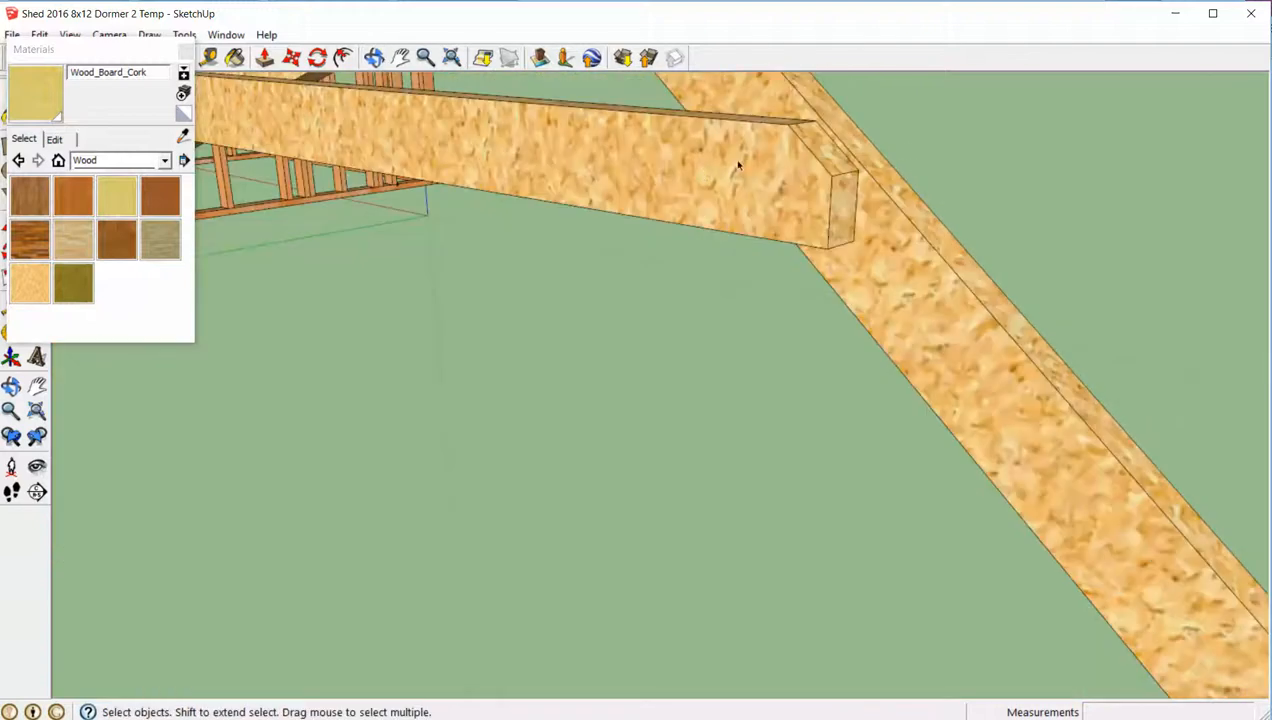
middle_click_drag(797, 120, 802, 145)
scroll(802, 145, "down", 5)
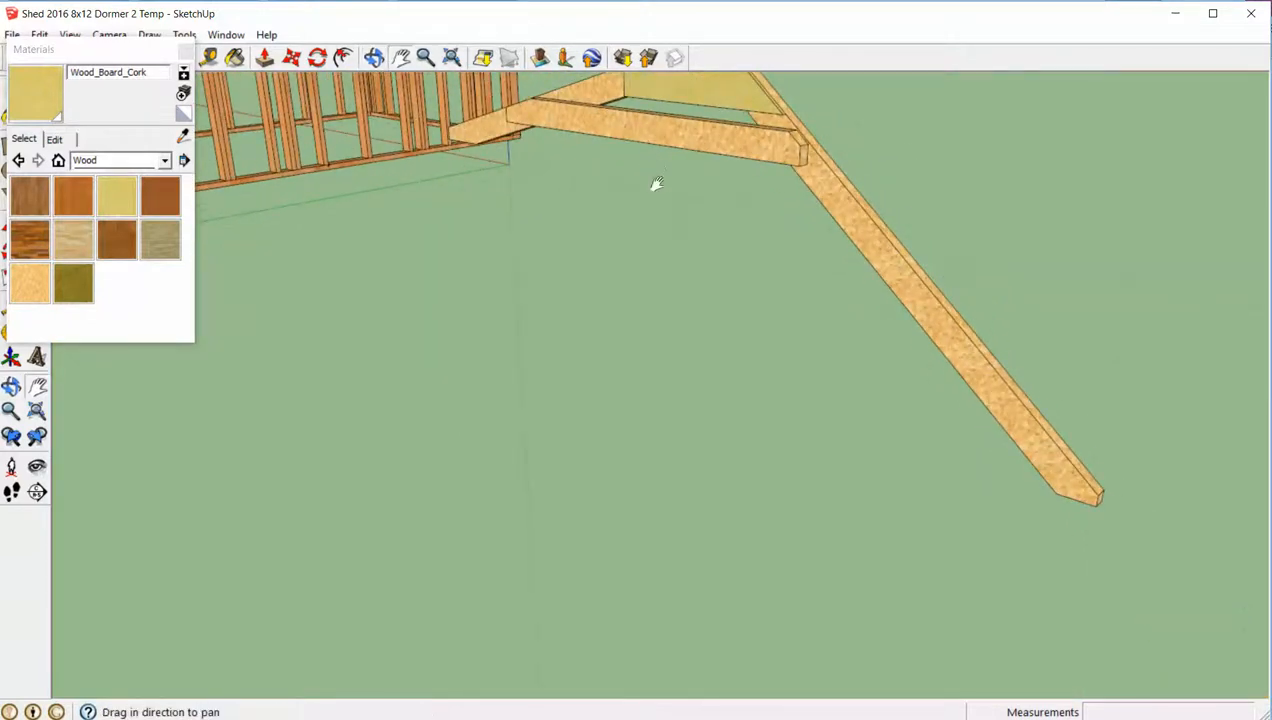
middle_click_drag(656, 184, 917, 204, "shift")
scroll(840, 207, "up", 6)
left_click(861, 262)
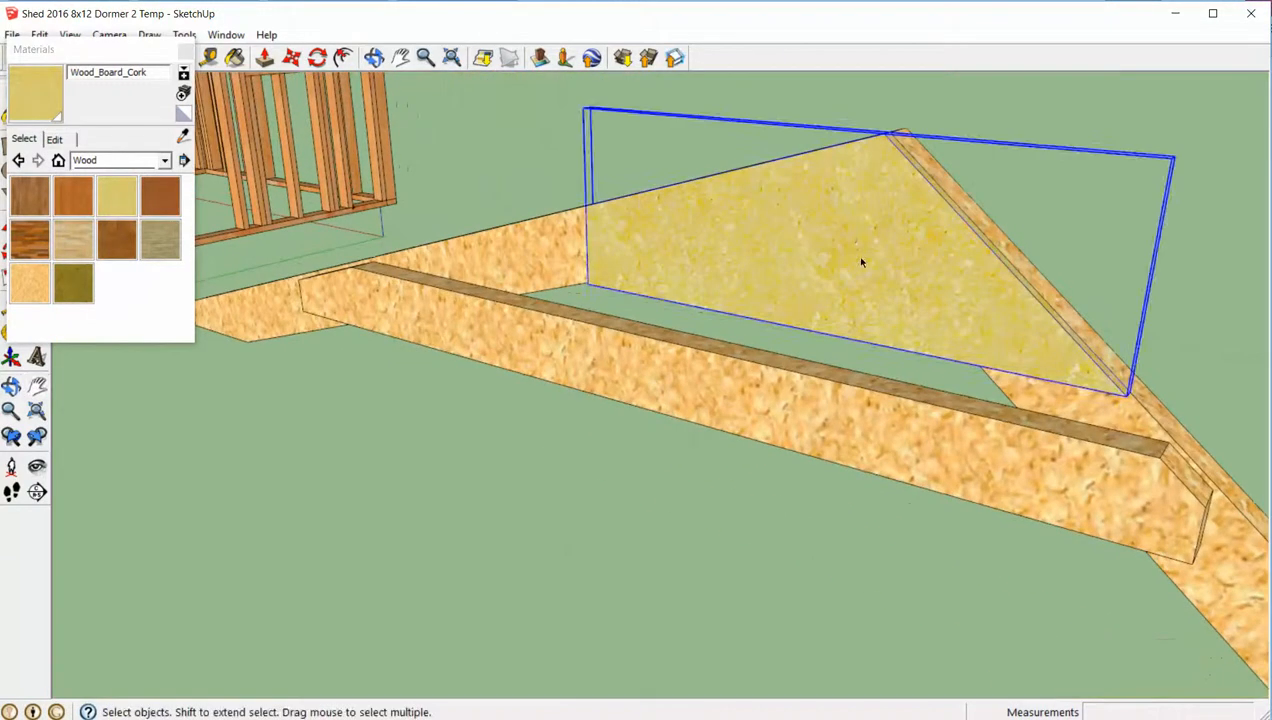
key("m")
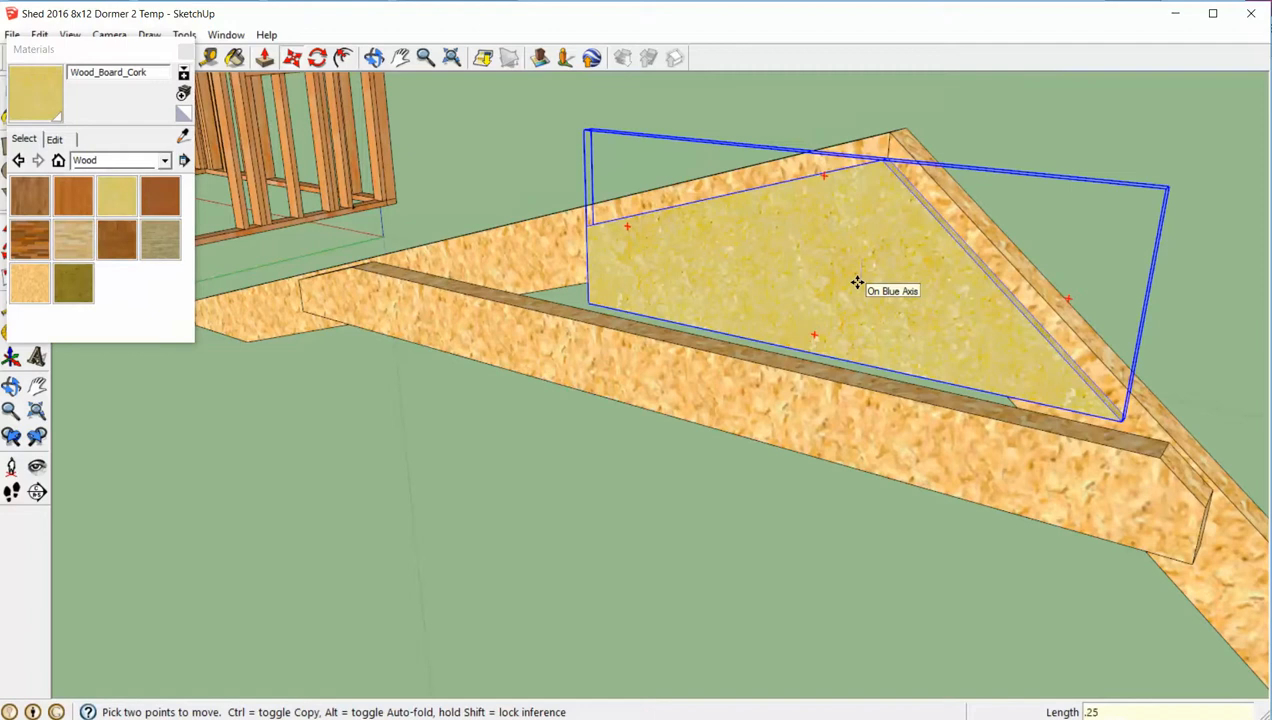
key("Return")
key("space")
left_click(1039, 126)
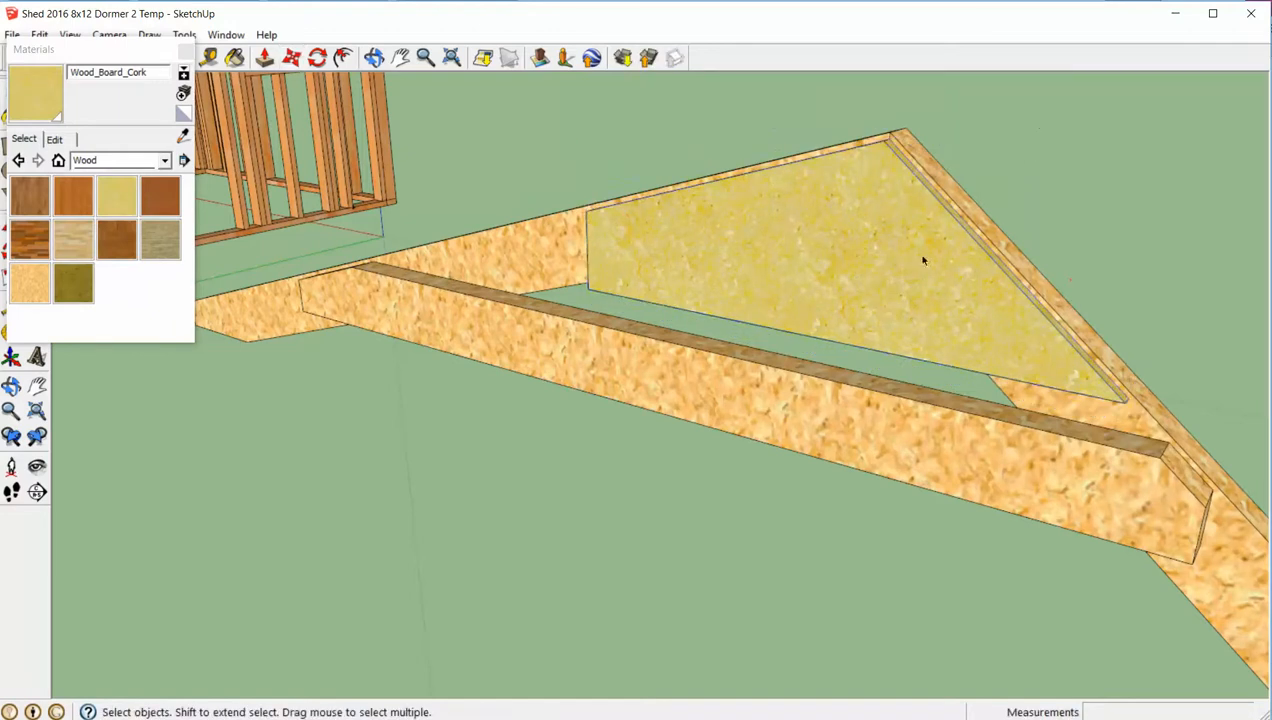
- Group all the truss parts, including the gusset, and make the group a component
scroll(869, 284, "down", 3)
middle_click_drag(840, 282, 946, 398)
scroll(869, 286, "down", 4)
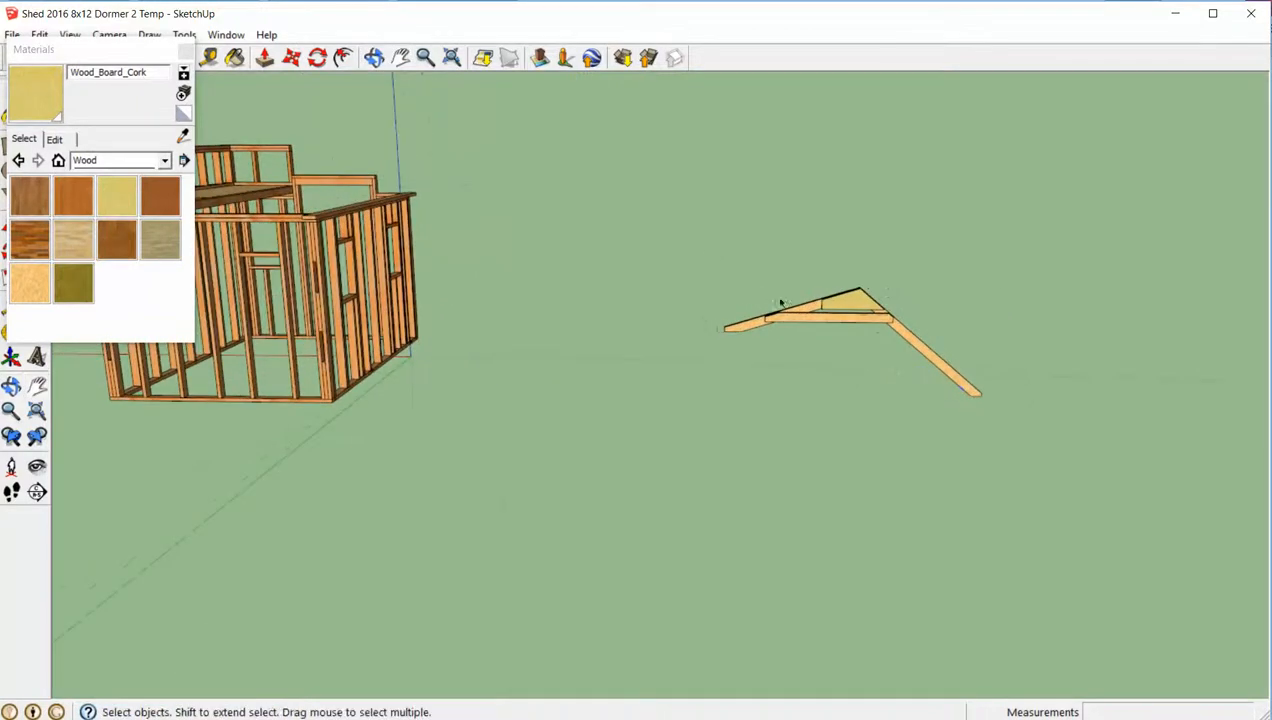
right_click(852, 316)
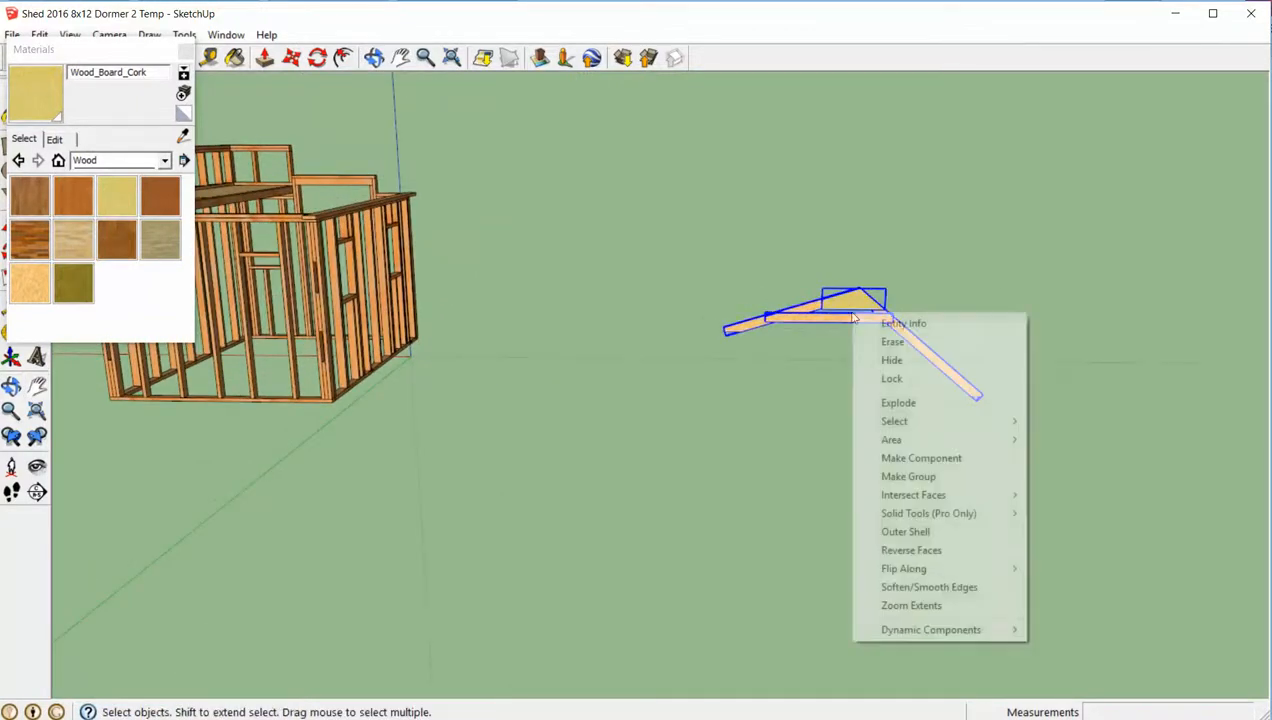
left_click(918, 474)
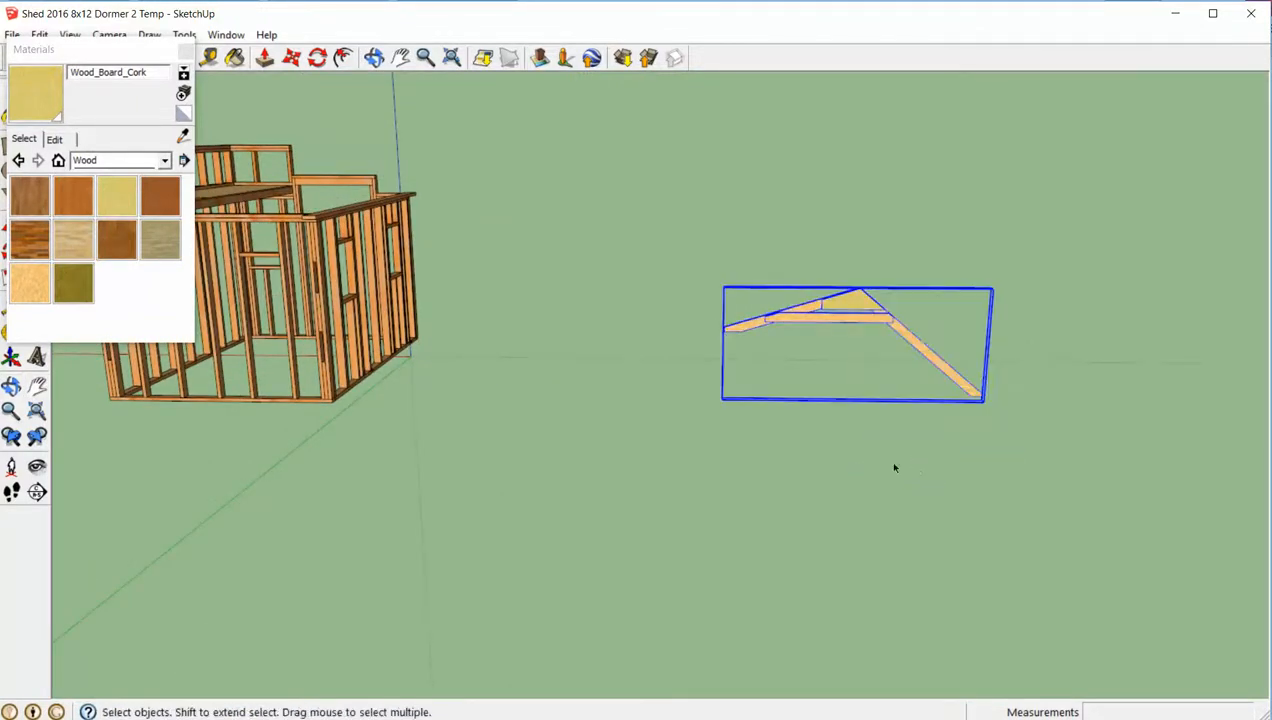
right_click(842, 318)
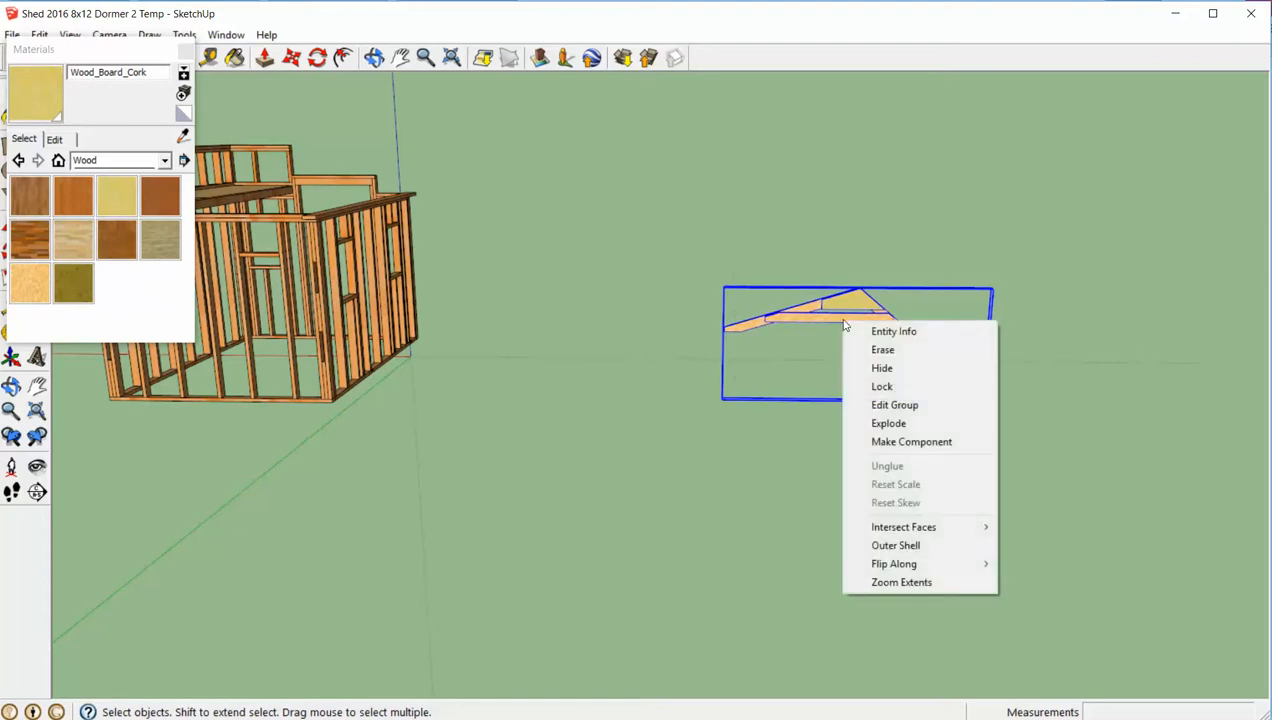
left_click(882, 439)
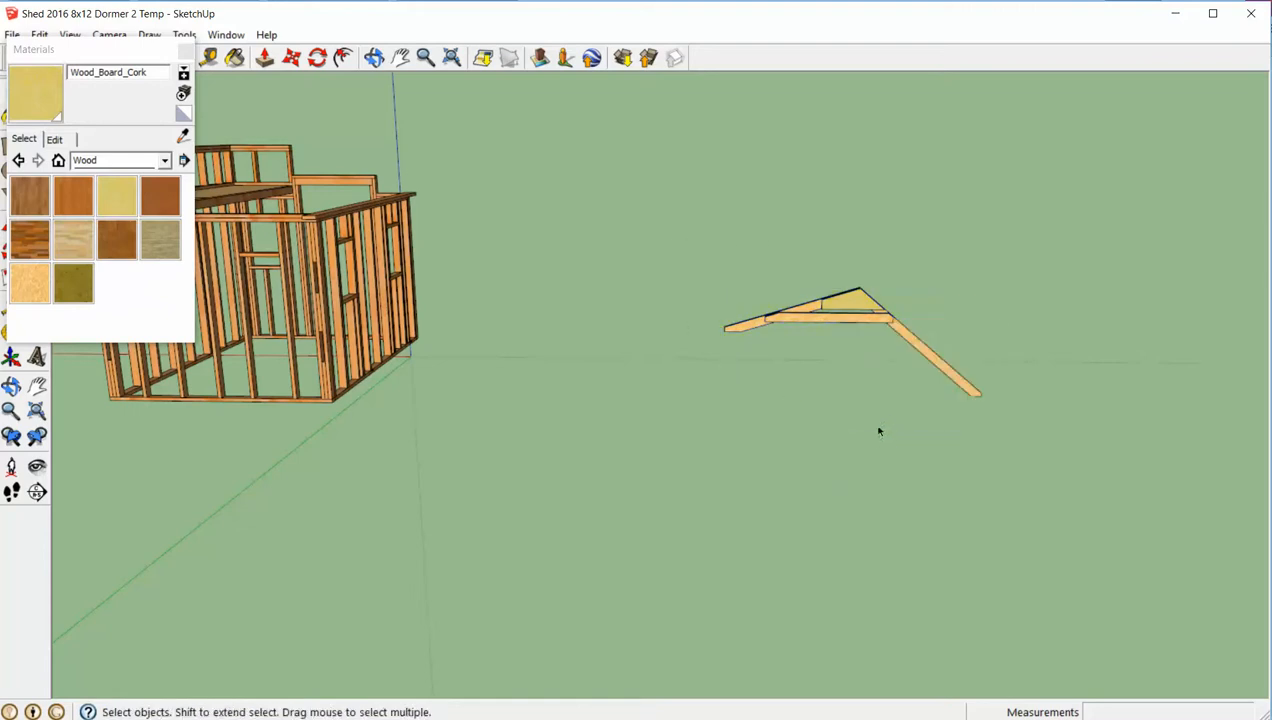
- Move the truss by the lower end of its rafter onto the shed's long front wall, in line with the central stud
middle_click_drag(777, 451, 673, 426)
scroll(875, 450, "up", 3)
scroll(764, 471, "up", 3)
scroll(764, 471, "up", 3)
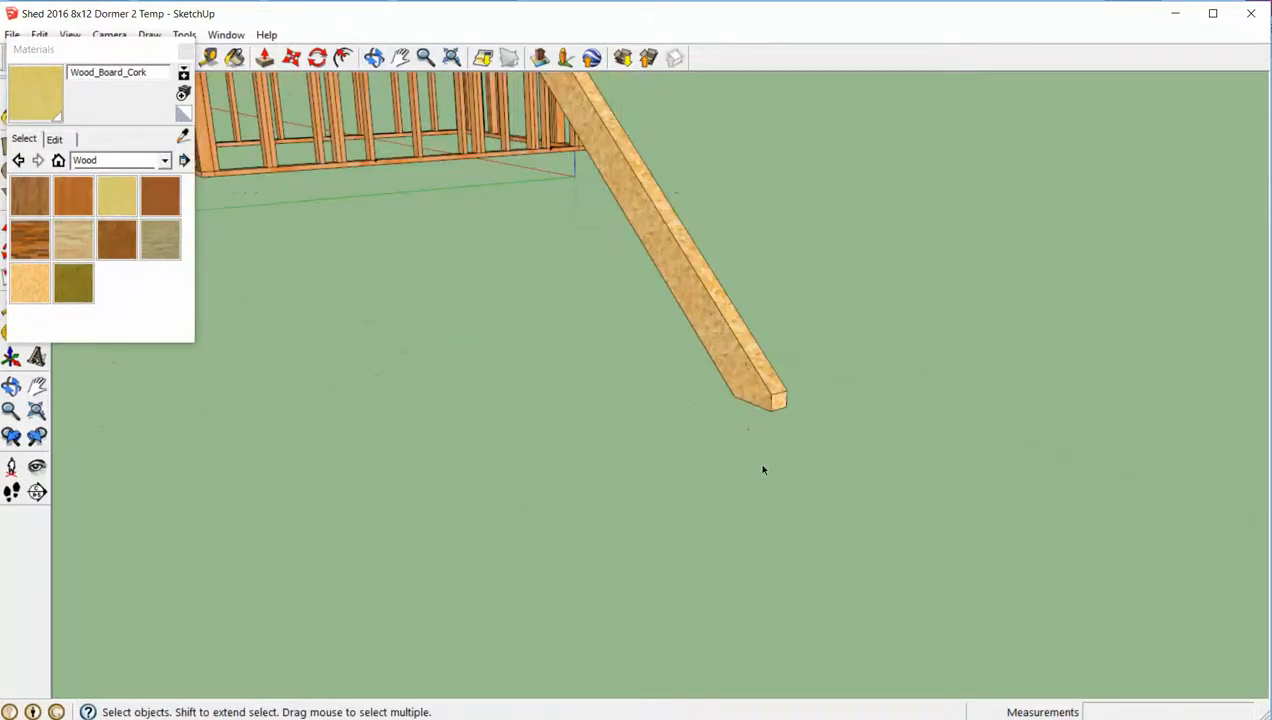
key("m")
left_click(770, 408)
scroll(770, 408, "down", 6)
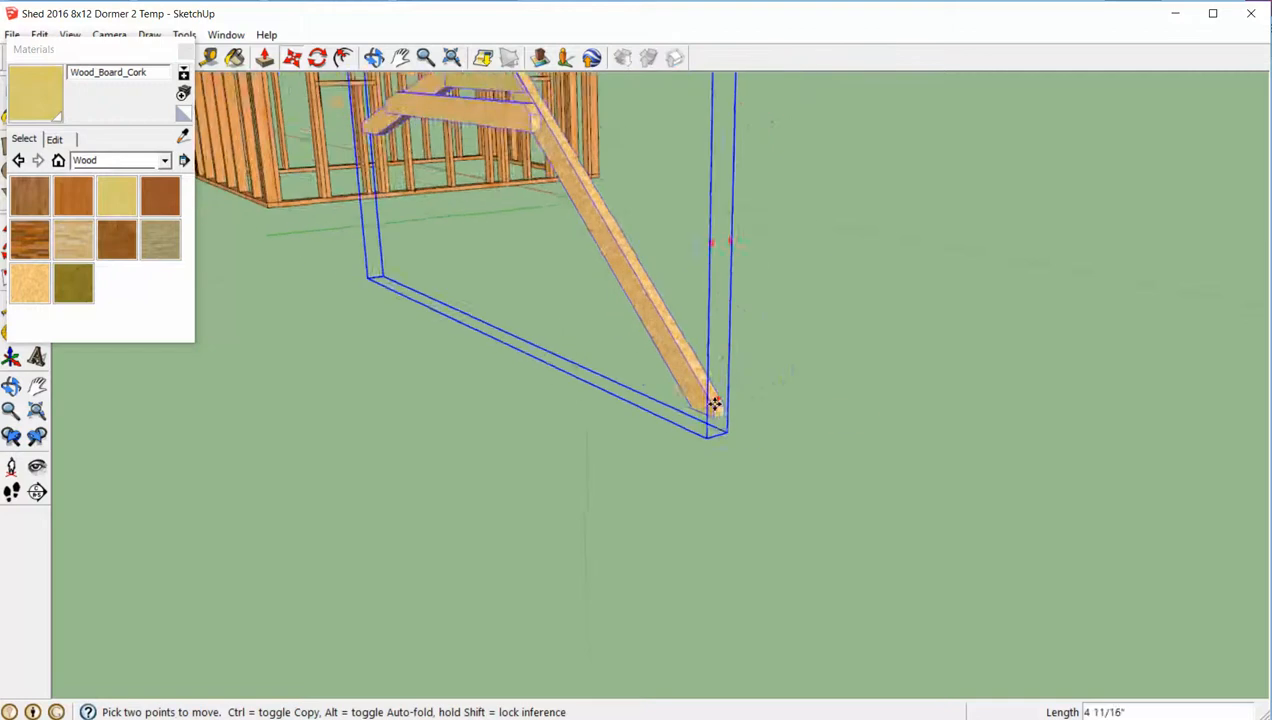
middle_click_drag(730, 378, 628, 207)
scroll(430, 120, "up", 8)
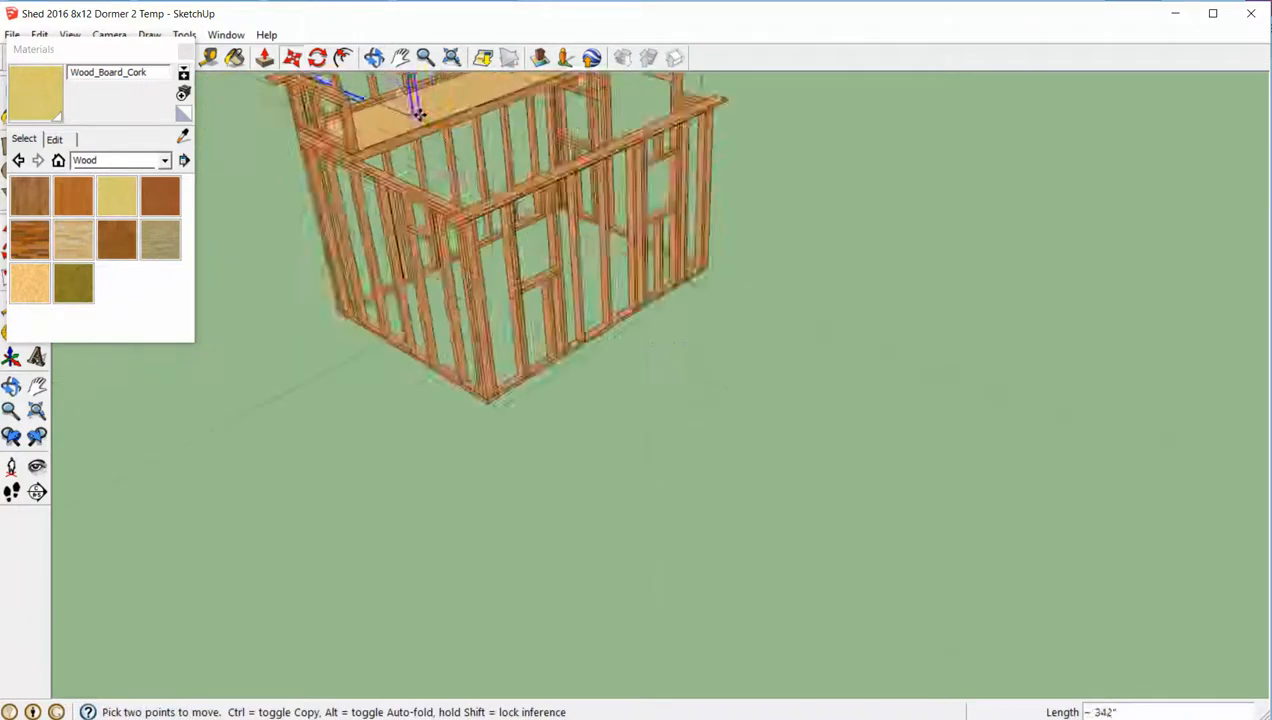
middle_click_drag(590, 278, 412, 210)
left_click_drag(412, 210, 440, 222)
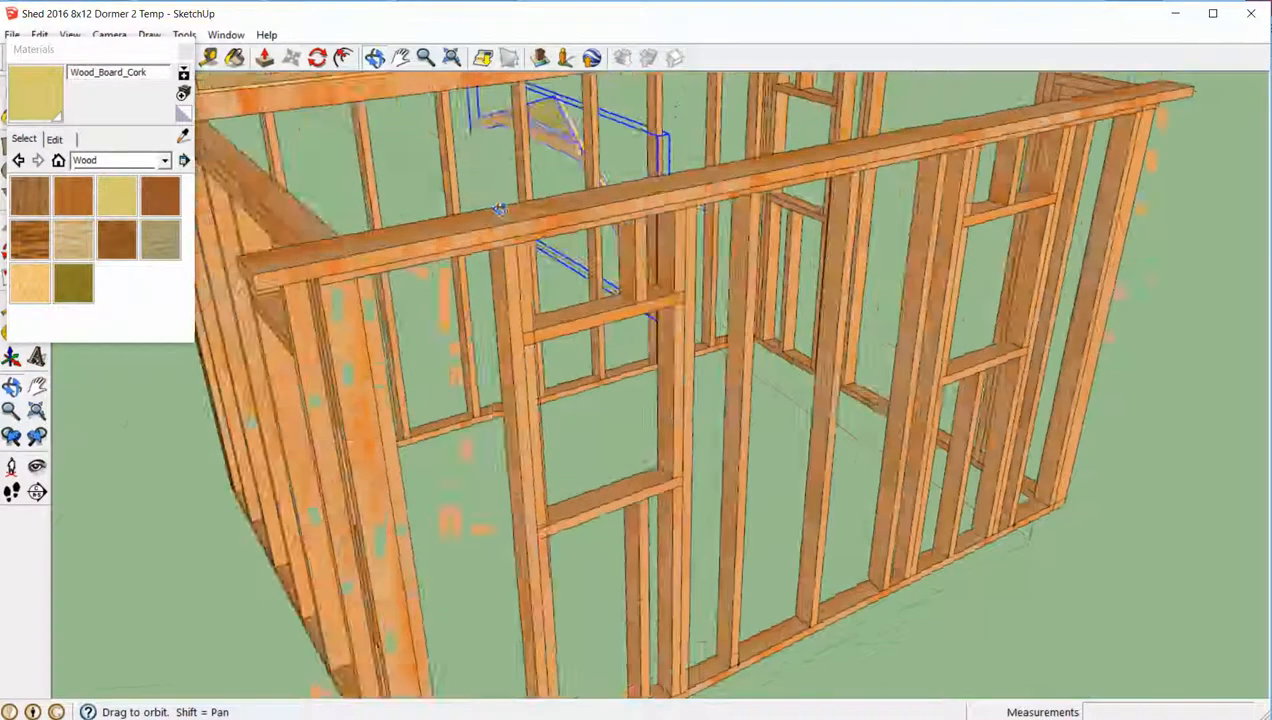
middle_click_drag(440, 222, 290, 200)
scroll(400, 195, "down", 1)
scroll(619, 189, "up", 5)
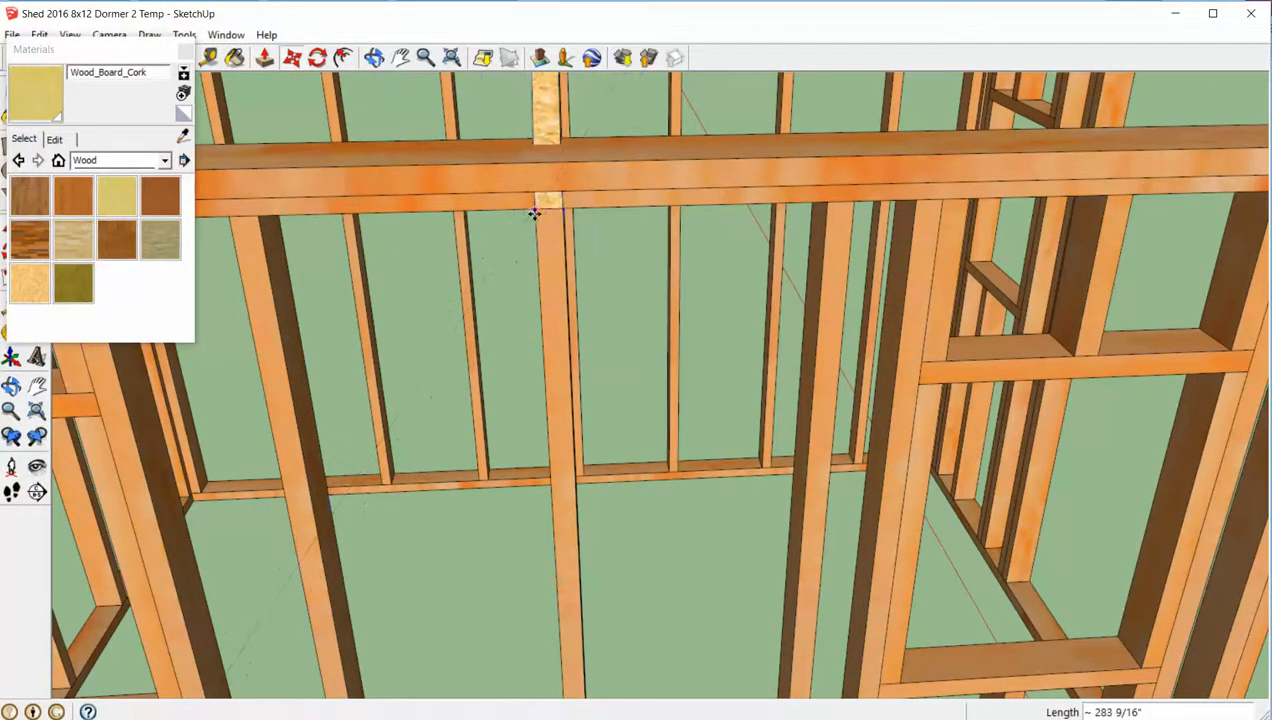
scroll(637, 316, "down", 5)
middle_click_drag(634, 316, 642, 247)
scroll(699, 245, "down", 4)
scroll(650, 219, "up", 8)
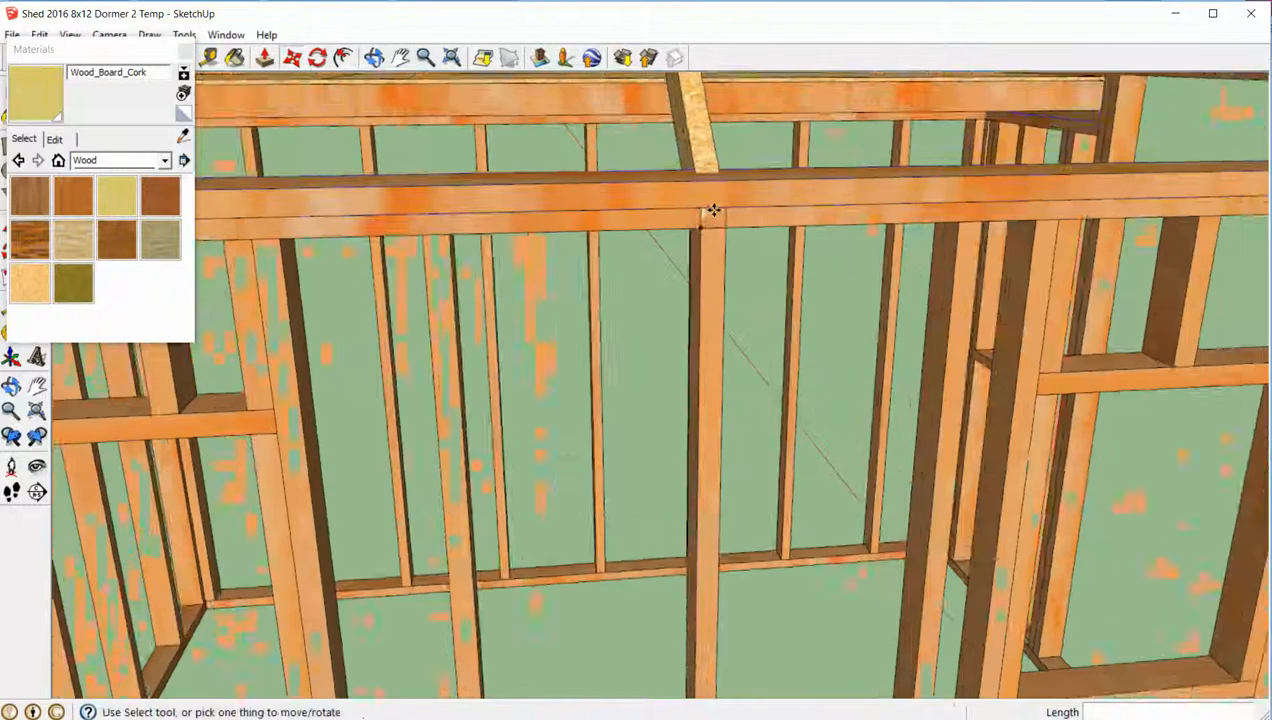
middle_click_drag(713, 210, 700, 229)
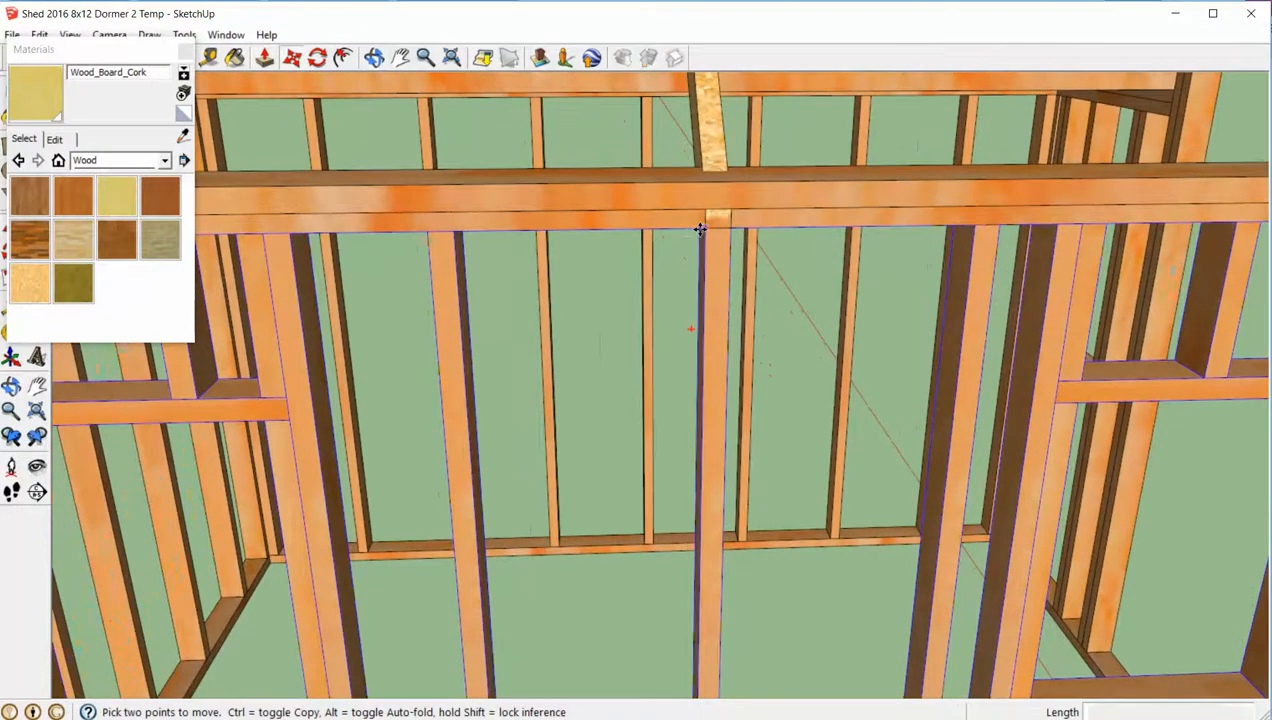
- Raise the truss vertically so its rafter tail rests on top of the front wall's double top plate
left_click(700, 229)
left_click(705, 204)
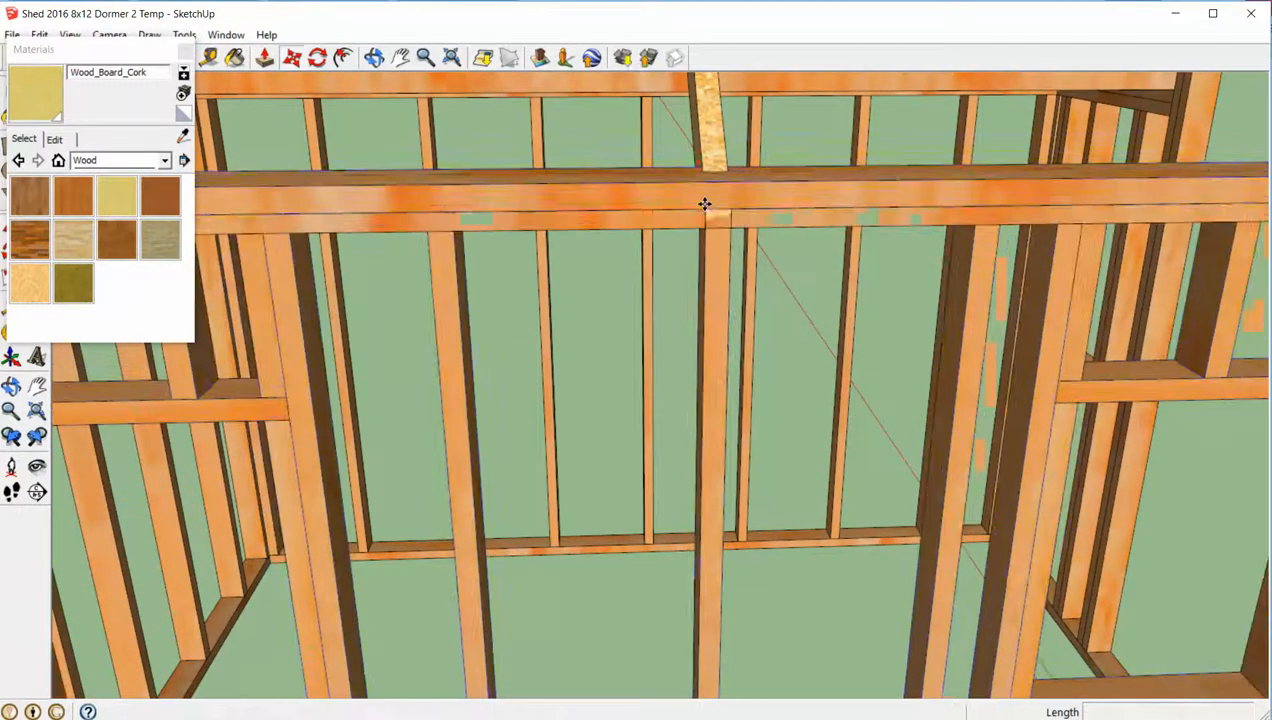
scroll(706, 244, "up", 2)
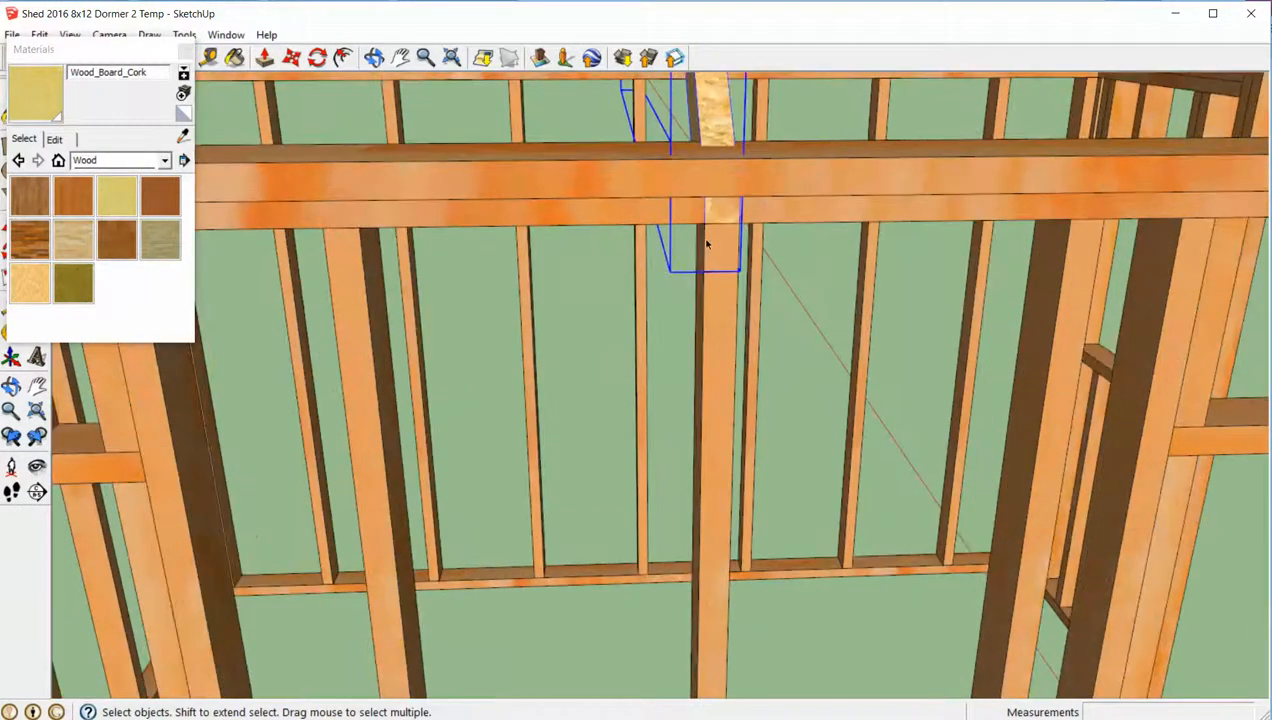
middle_click_drag(720, 248, 708, 222)
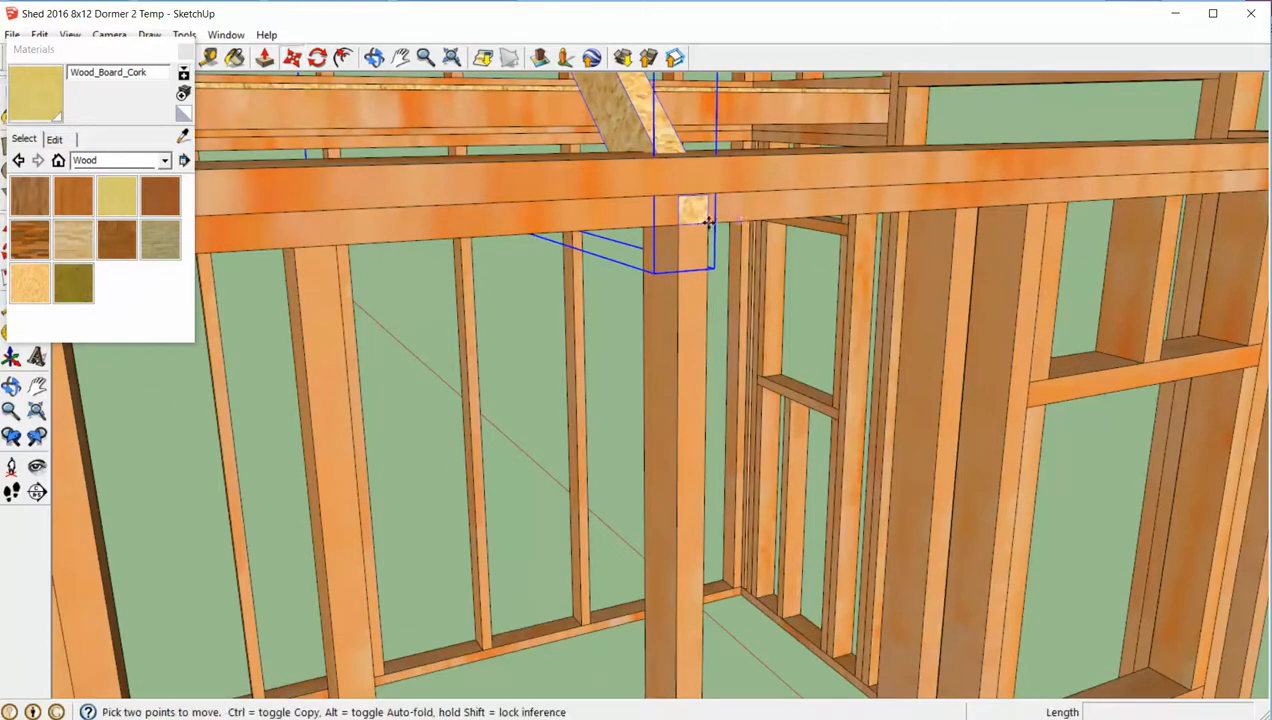
left_click(679, 226)
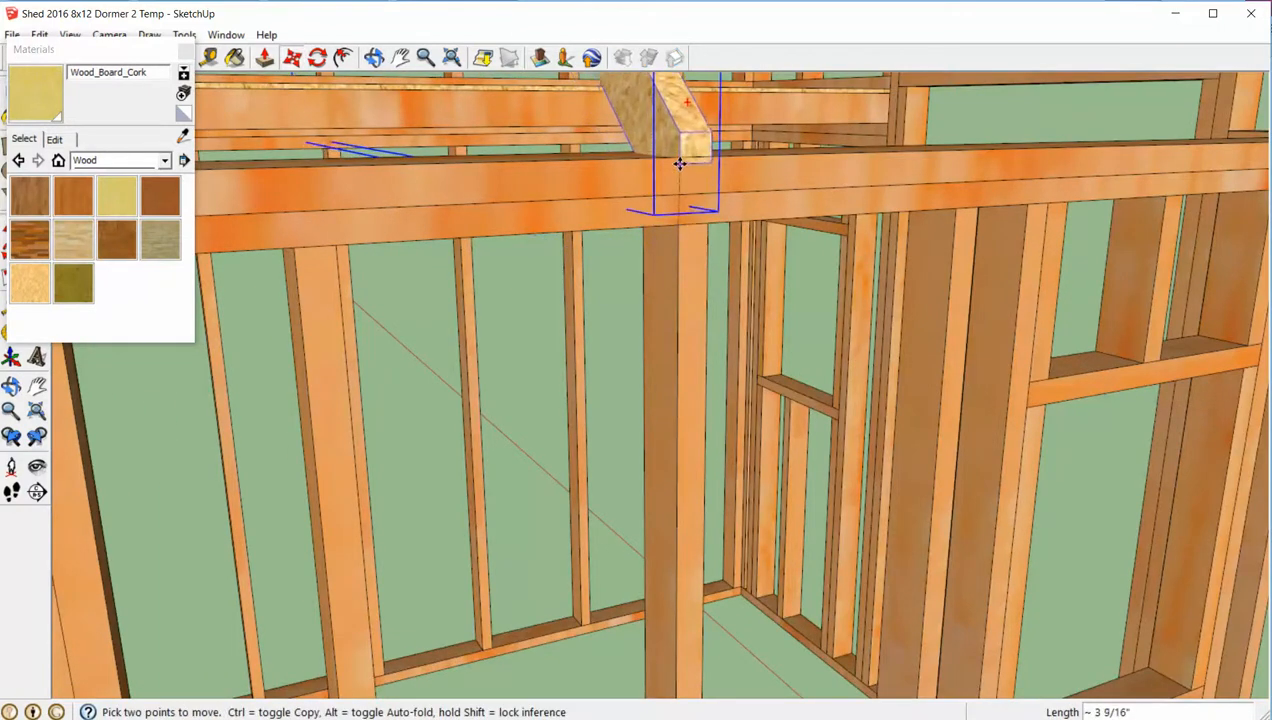
middle_click_drag(679, 161, 724, 199)
- Lower the truss about 14 9/16" beside the central stud and move it 2" outward
scroll(814, 189, "down", 2)
middle_click_drag(814, 189, 244, 258)
scroll(244, 258, "down", 1)
middle_click_drag(560, 328, 1203, 314)
scroll(684, 443, "down", 7)
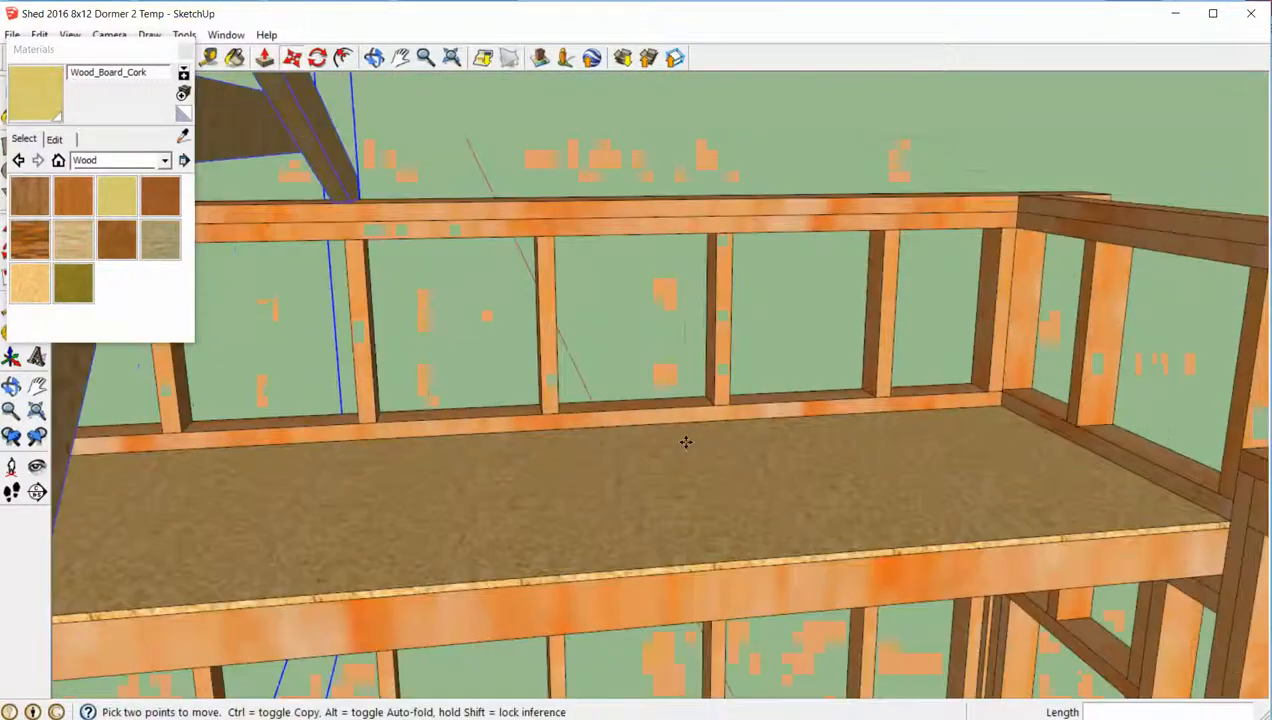
middle_click_drag(593, 585, 752, 440)
scroll(752, 567, "up", 5)
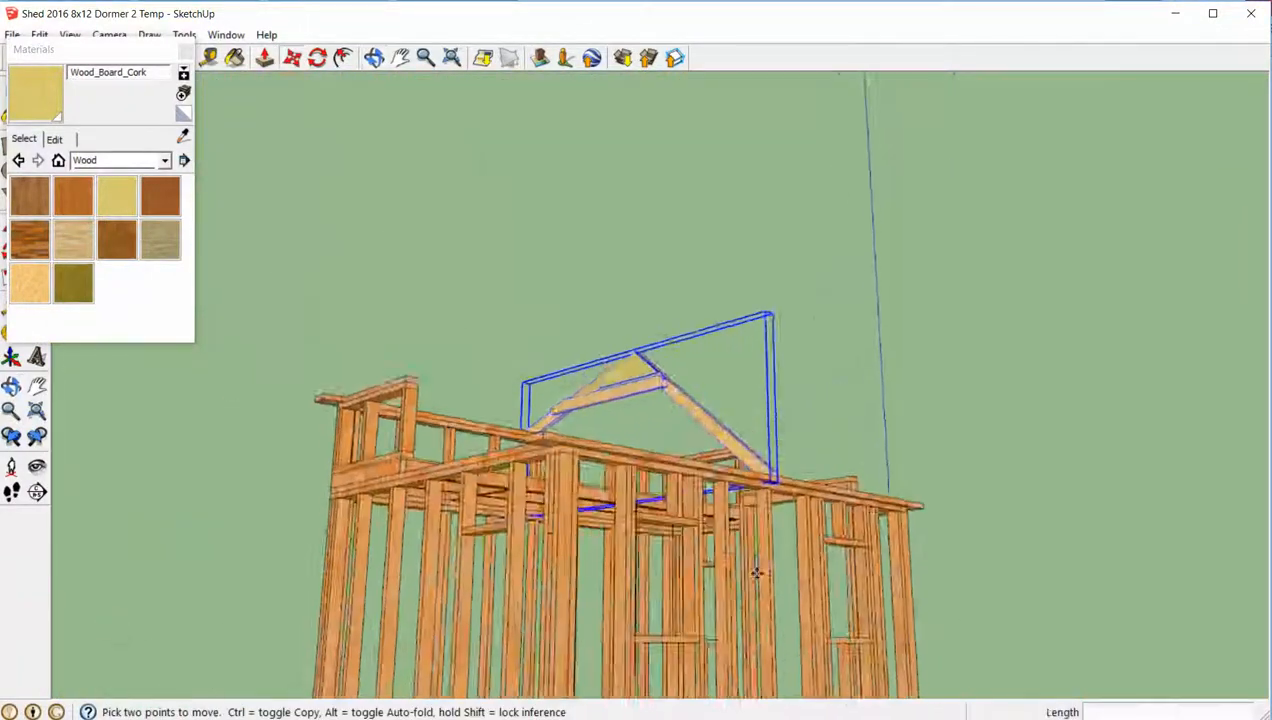
middle_click_drag(755, 545, 815, 368)
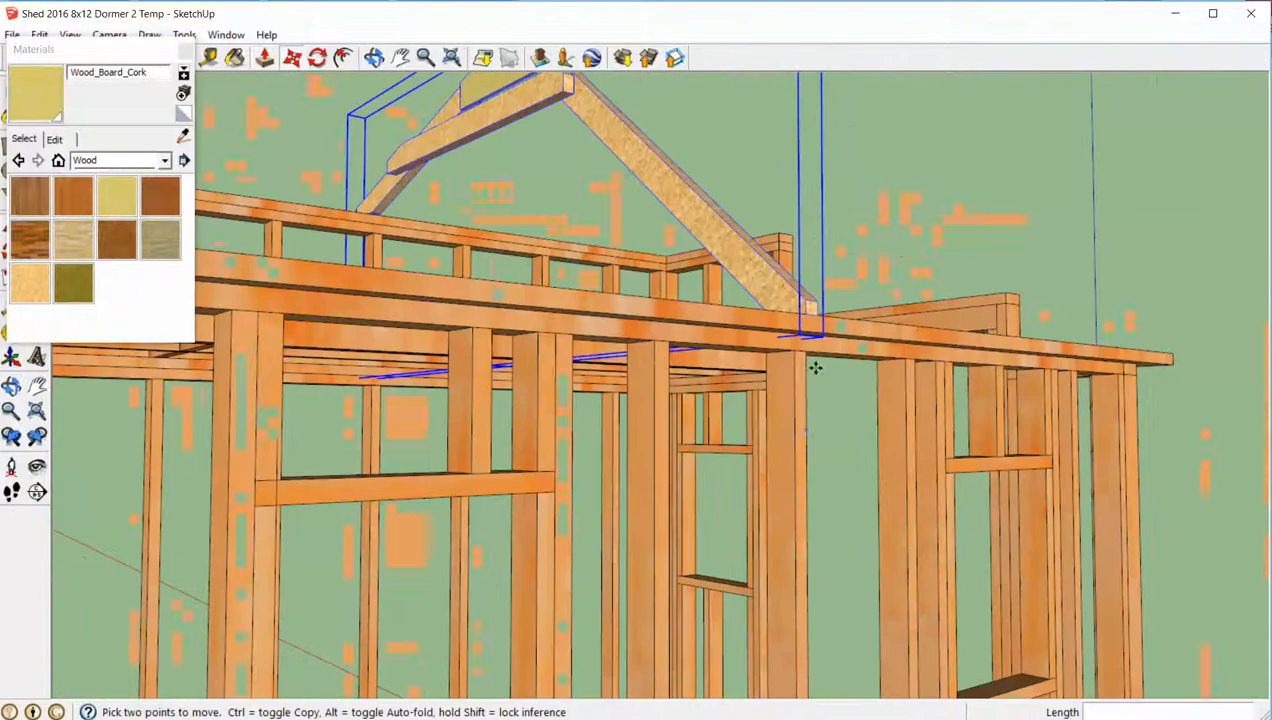
left_click(803, 302)
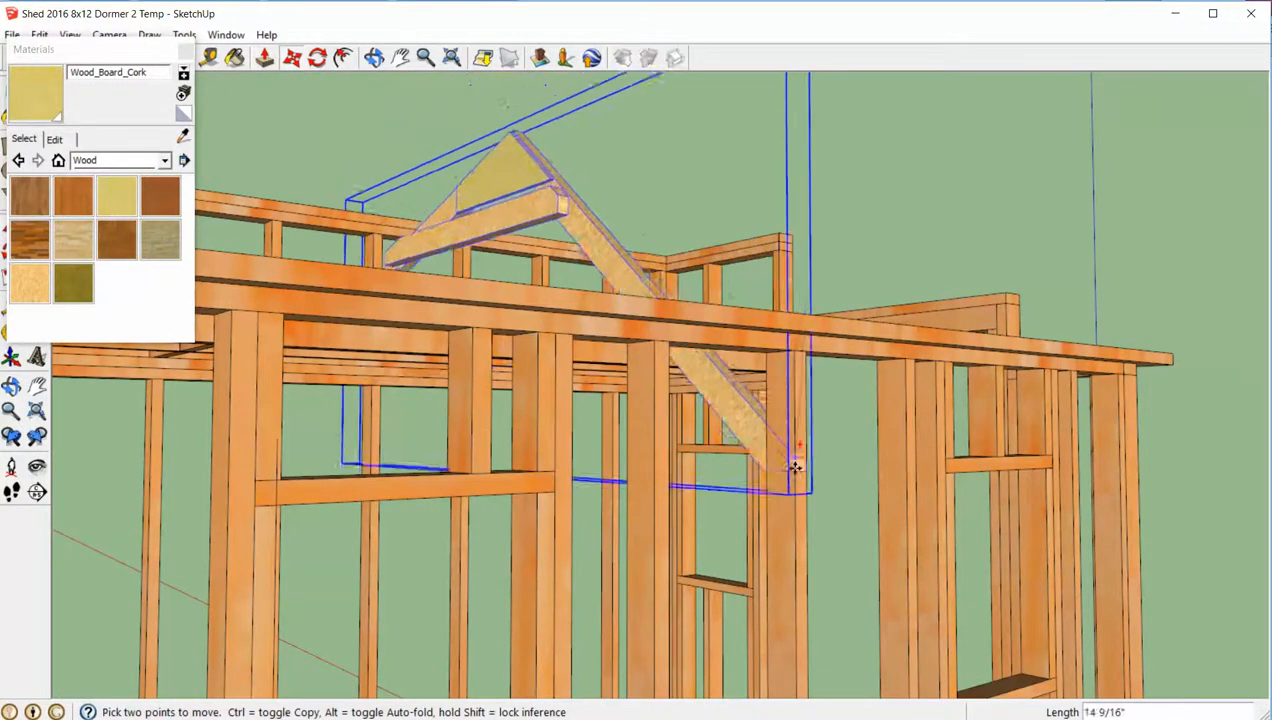
middle_click_drag(804, 480, 892, 505)
scroll(892, 505, "up", 4)
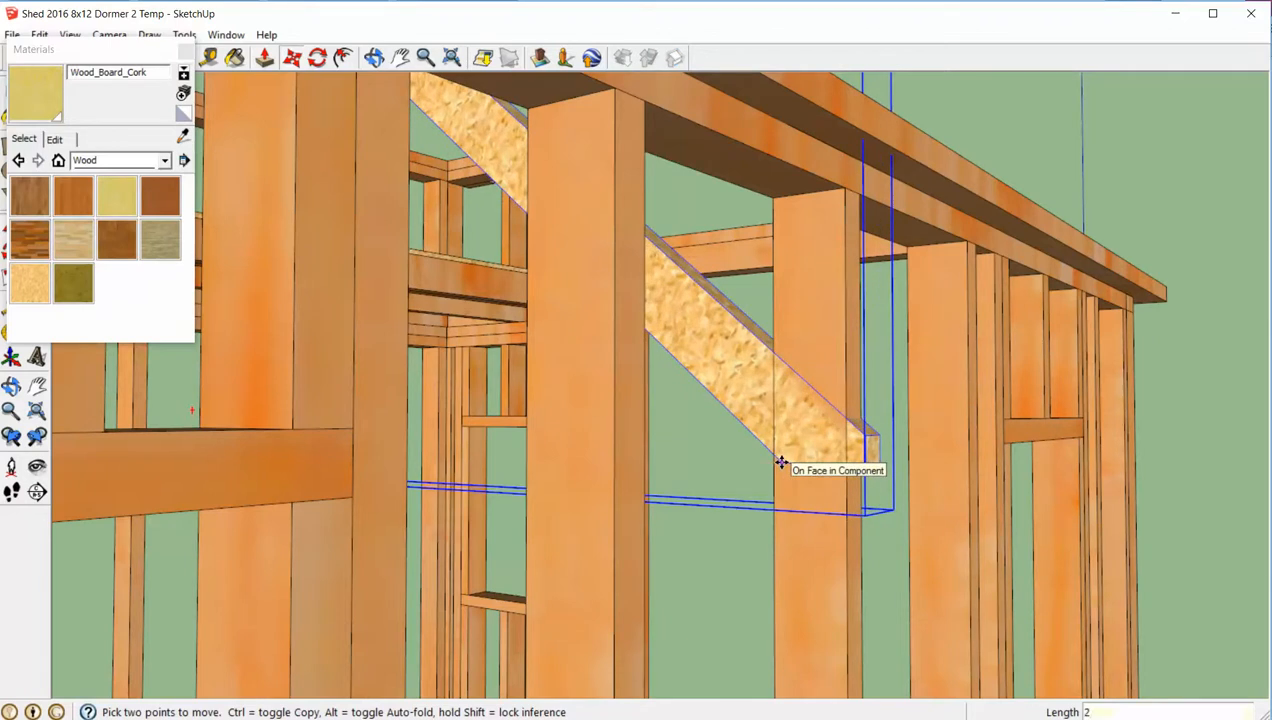
key("Return")
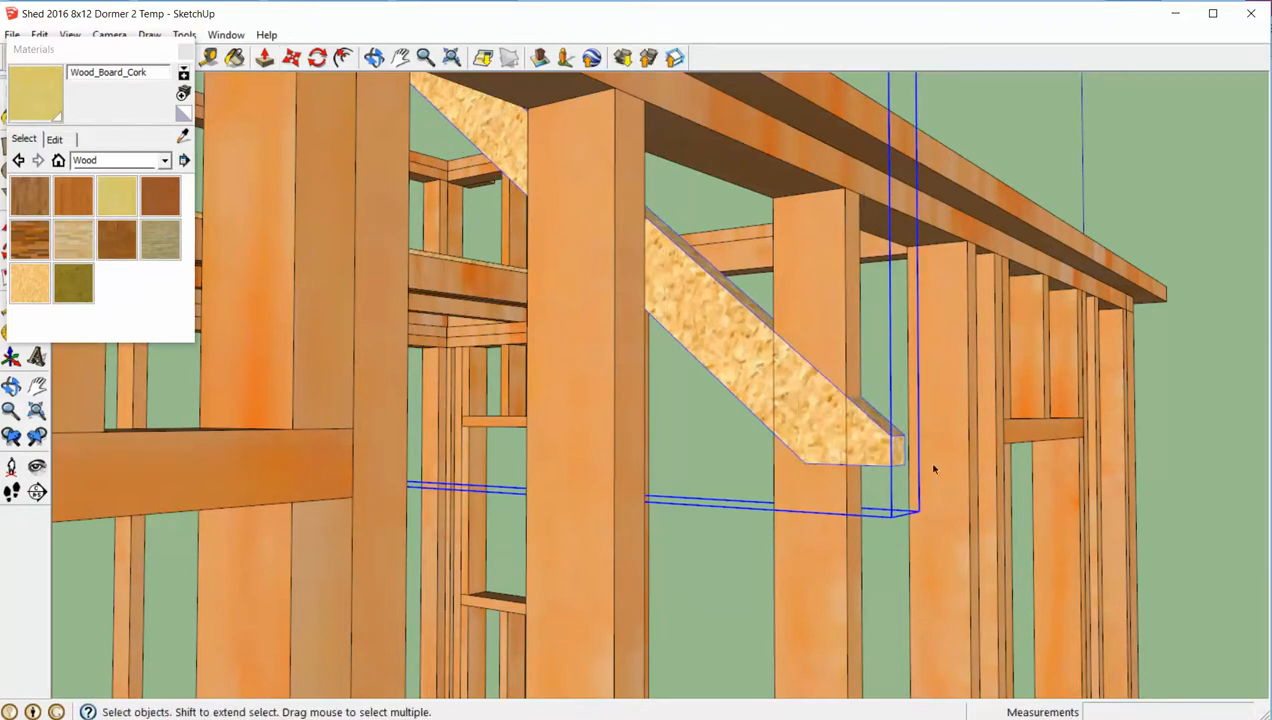
- Raise the truss by its rafter tail back up onto the wall's top plate
left_click(892, 469)
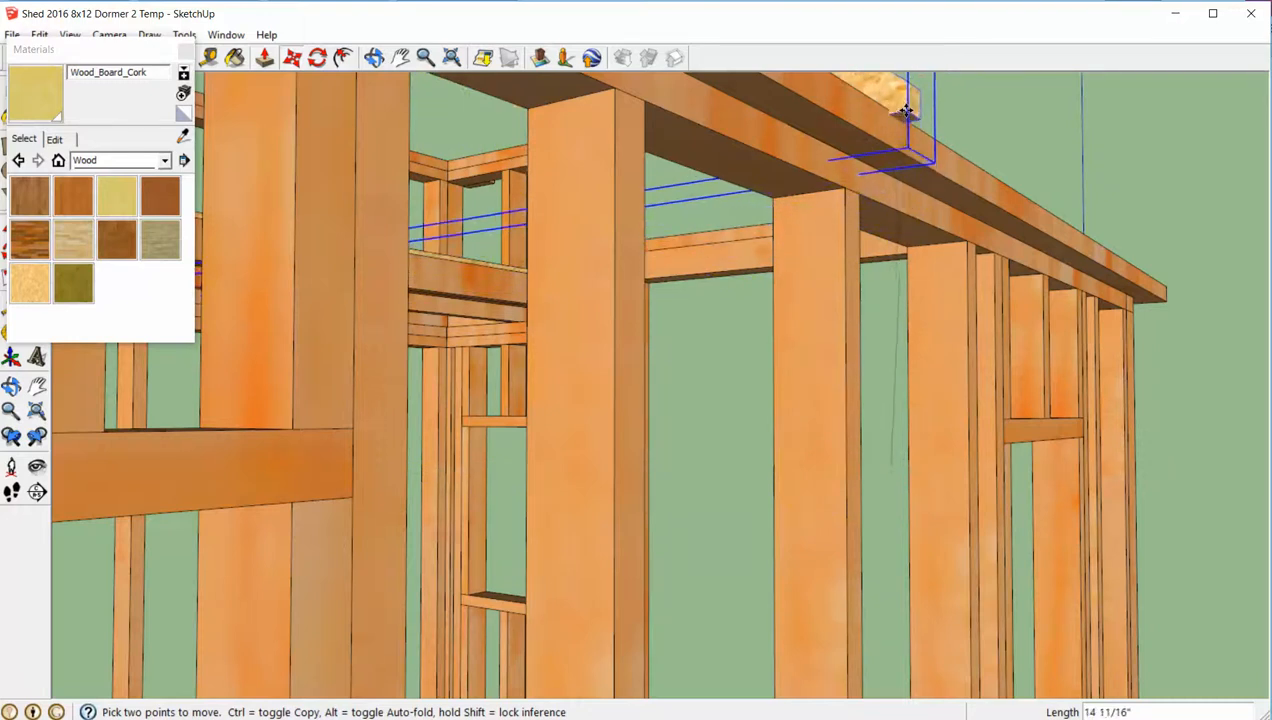
left_click(895, 117)
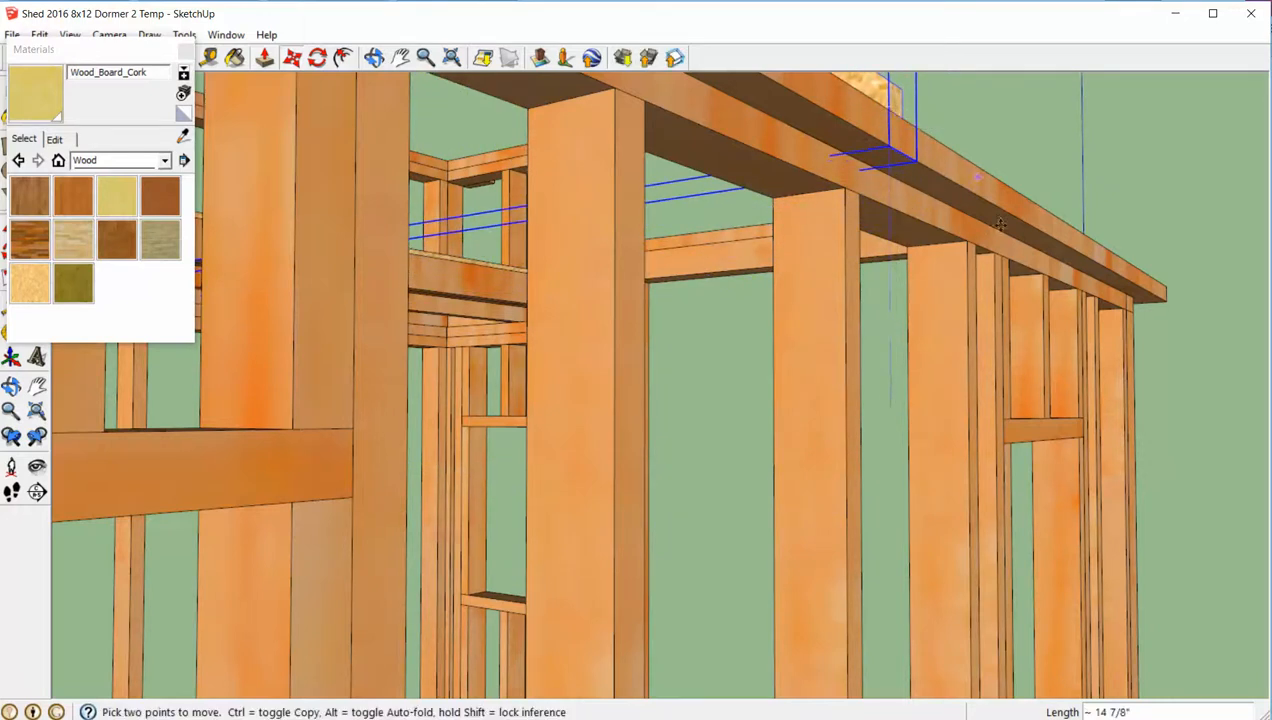
key("space")
- Examine how the truss ends sit on the walls' top plates and line up with the central stud
left_click(1000, 354)
scroll(998, 354, "down", 6)
middle_click_drag(997, 354, 262, 349)
middle_click_drag(935, 206, 606, 230)
scroll(627, 282, "up", 5)
scroll(767, 281, "up", 5)
scroll(606, 230, "down", 10)
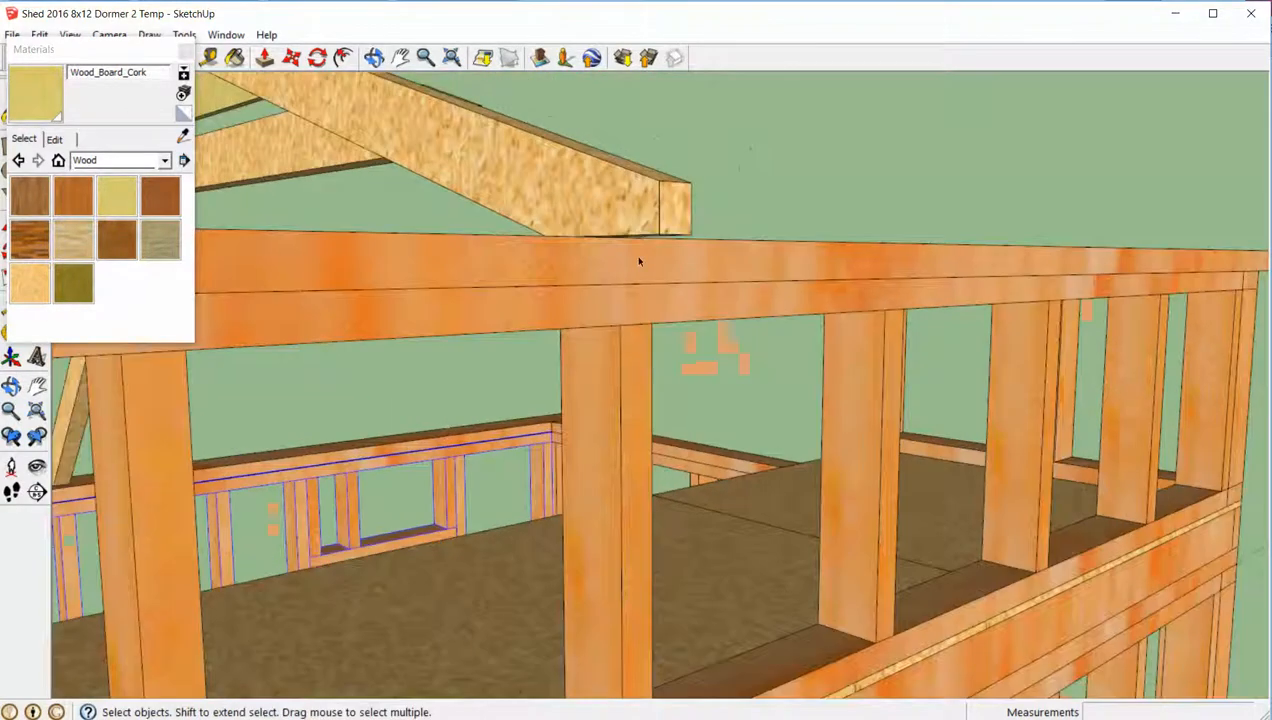
middle_click_drag(300, 407, 726, 393)
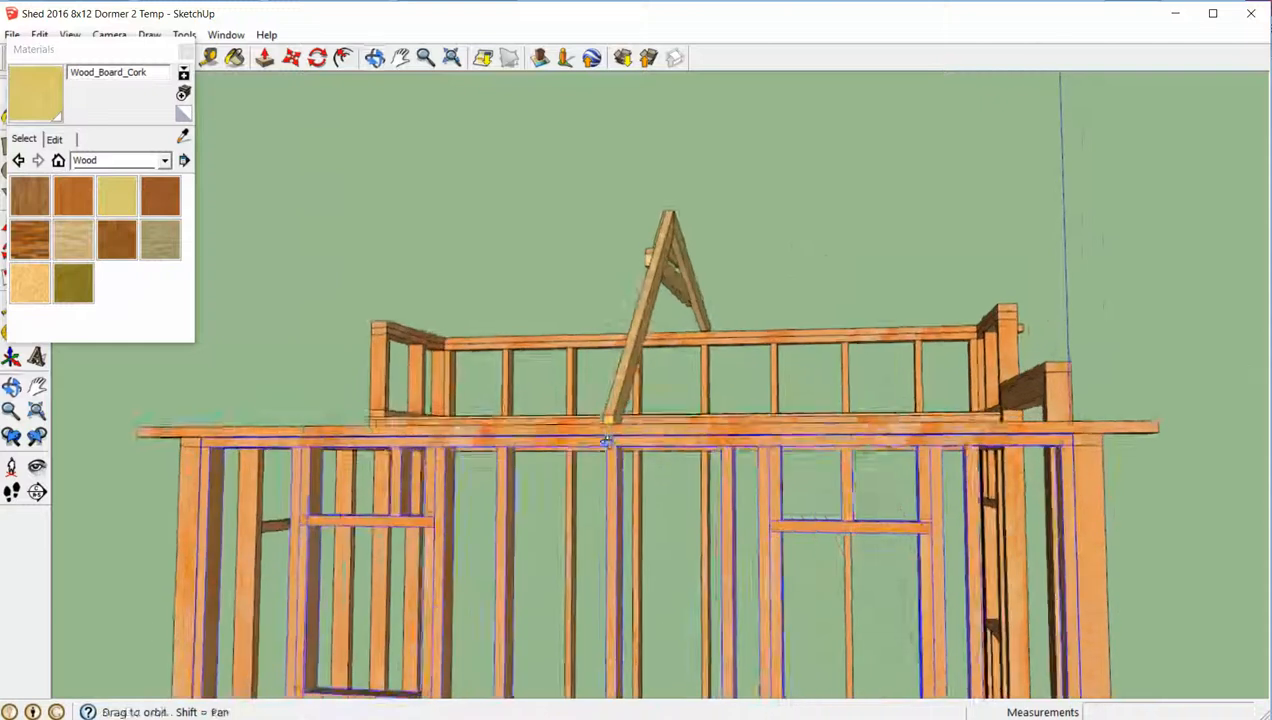
scroll(620, 450, "up", 6)
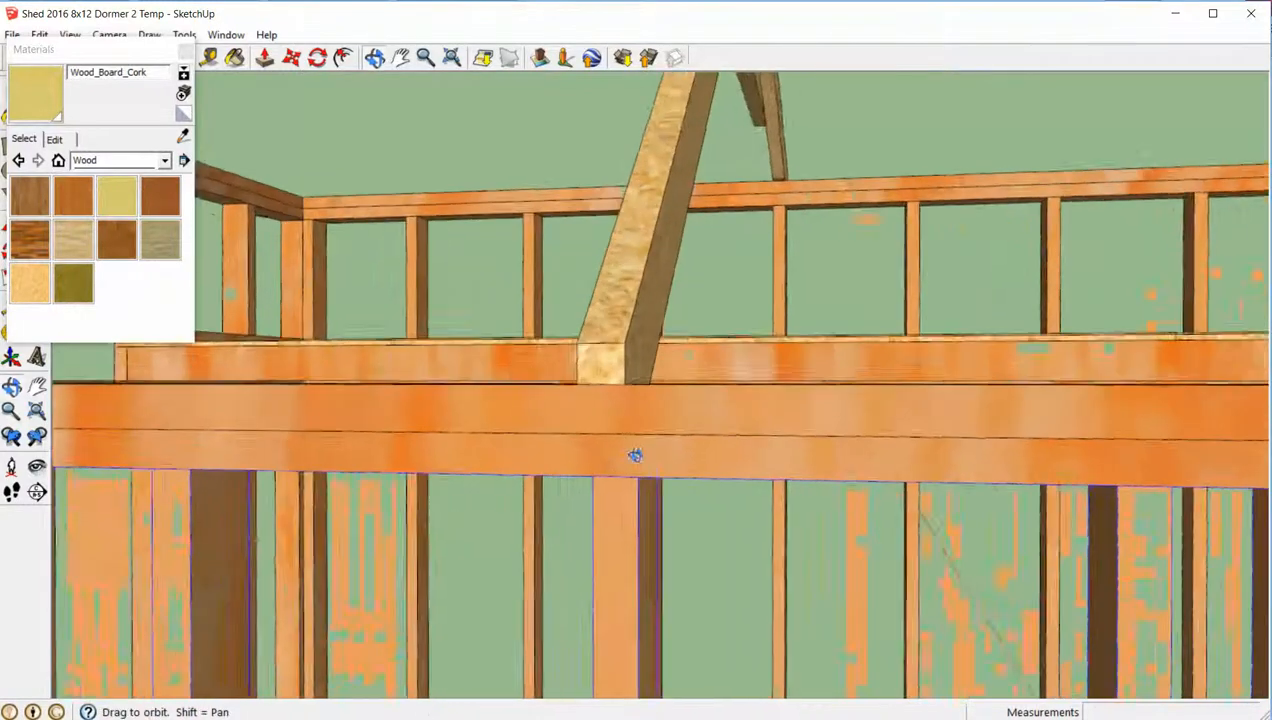
middle_click_drag(634, 456, 710, 483)
scroll(634, 413, "down", 8)
scroll(636, 440, "down", 2)
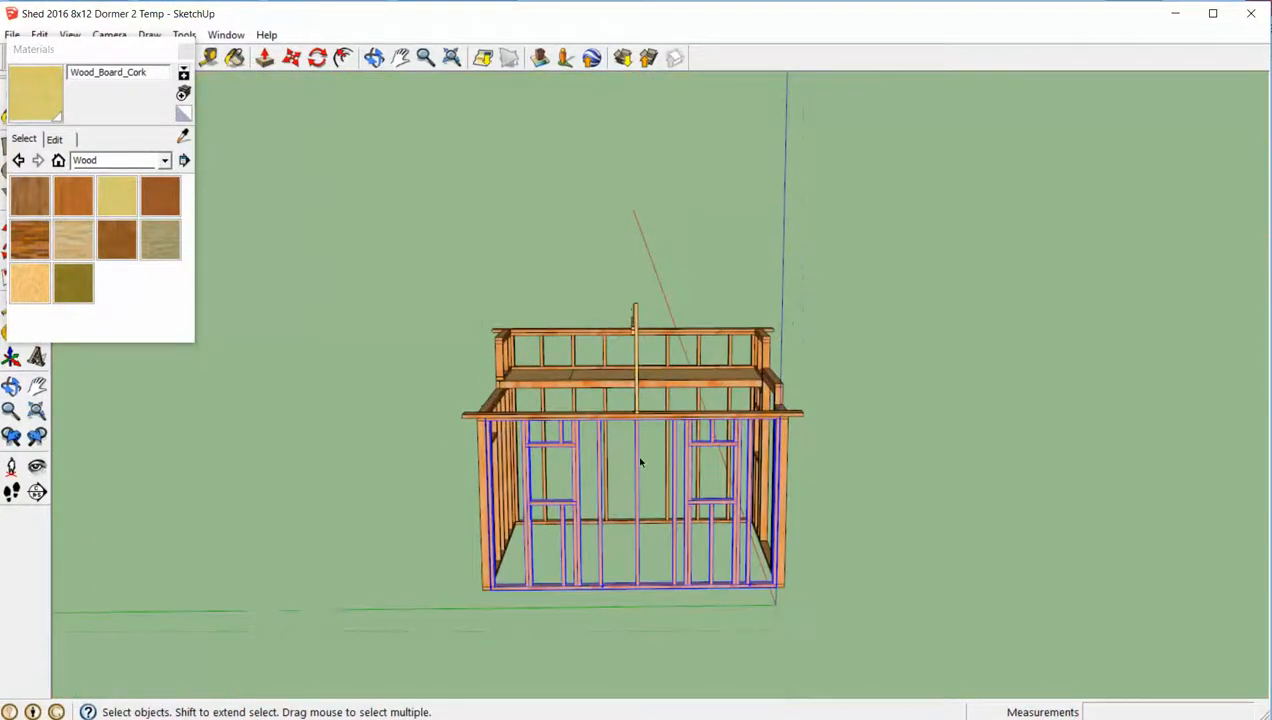
- Copy the central truss 16" along the front wall's top plate toward the wall's left end
scroll(636, 459, "up", 8)
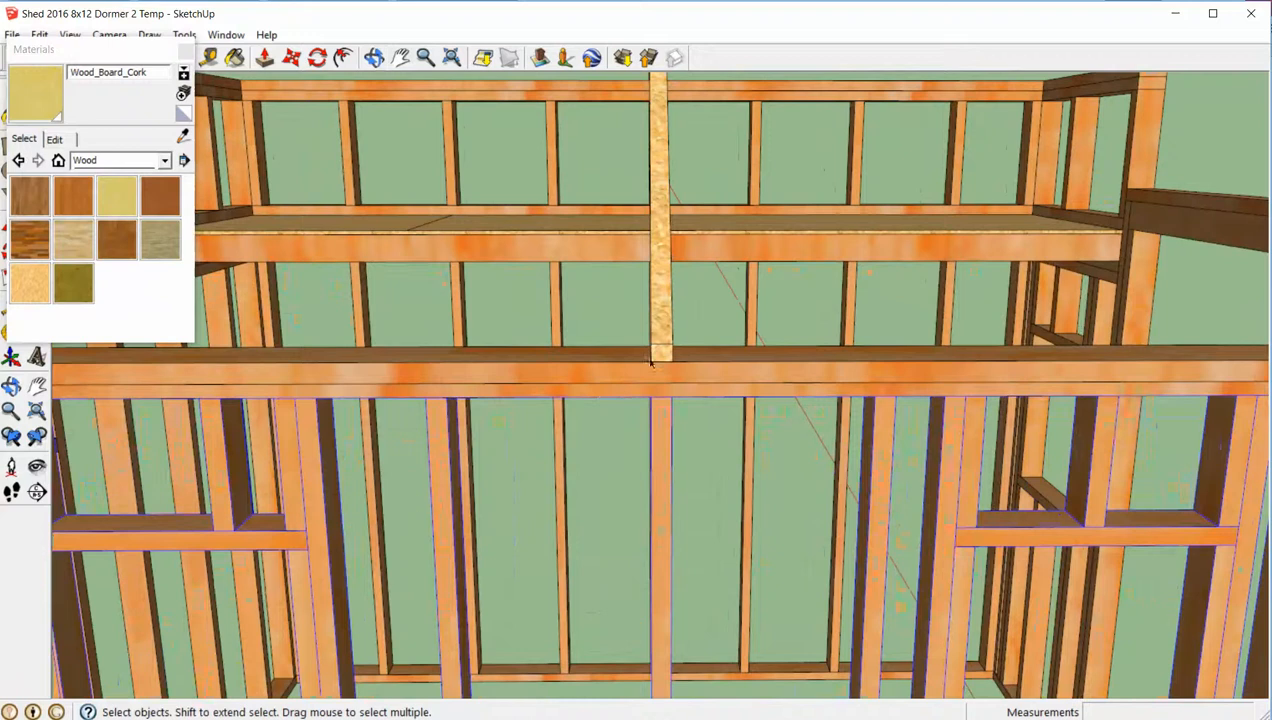
left_click(655, 355)
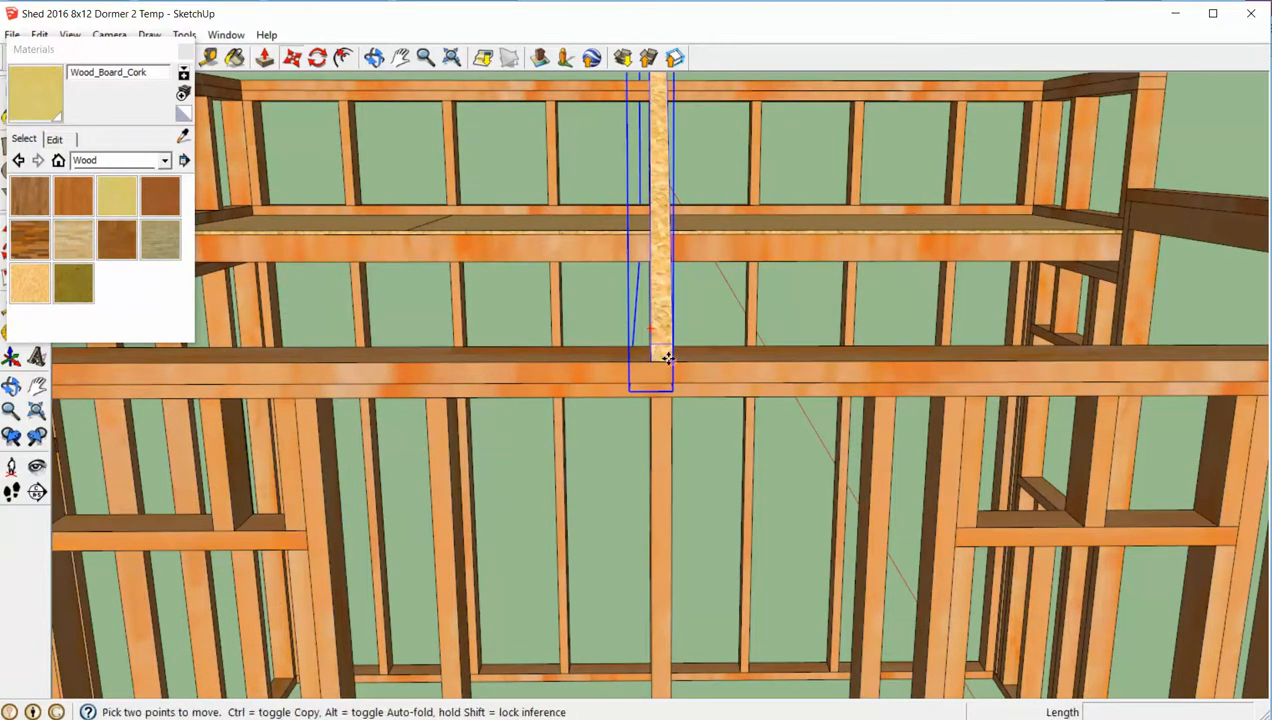
left_click(665, 360)
key("ctrl")
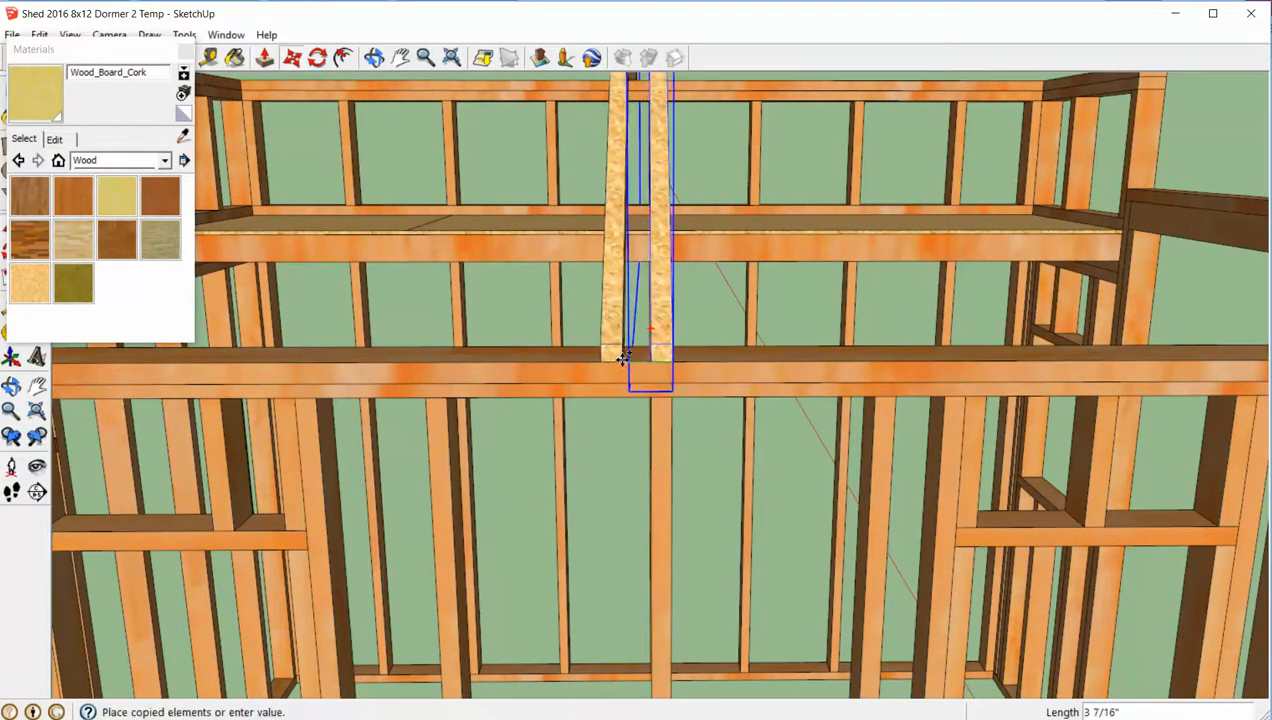
left_click(433, 358)
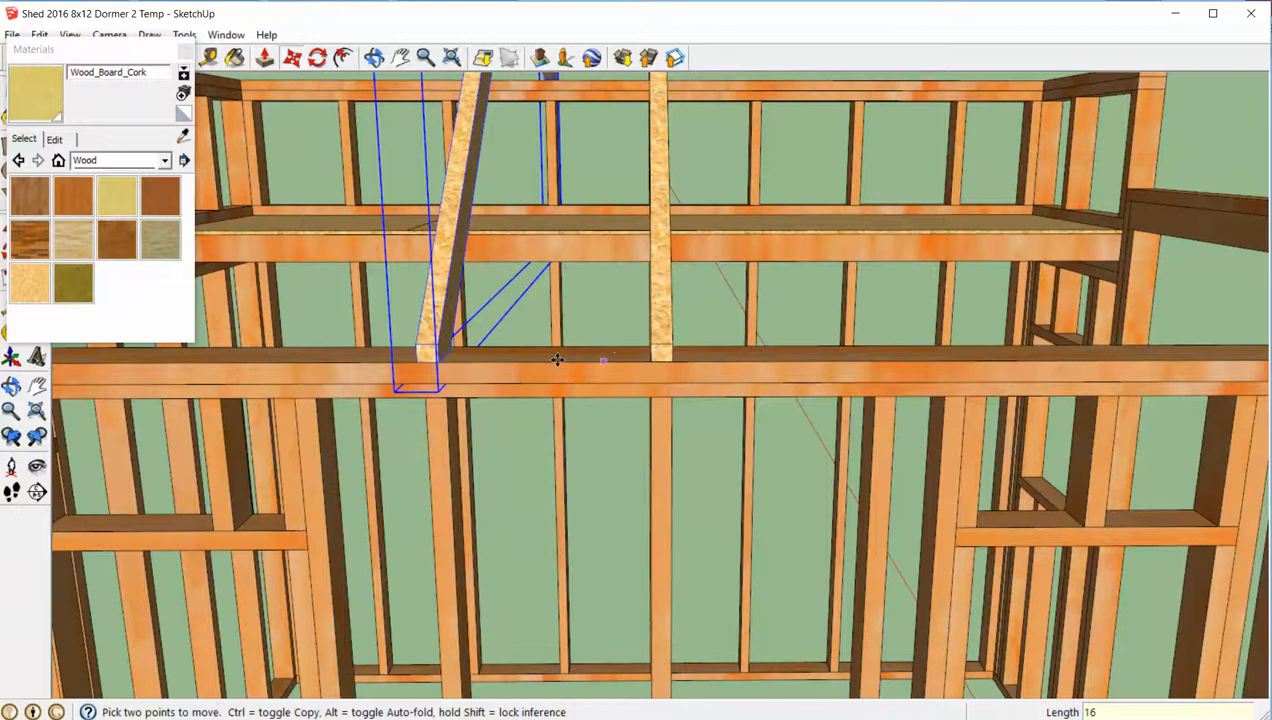
- Copy the first duplicate truss another 16" toward the left end of the front wall
scroll(579, 376, "down", 3)
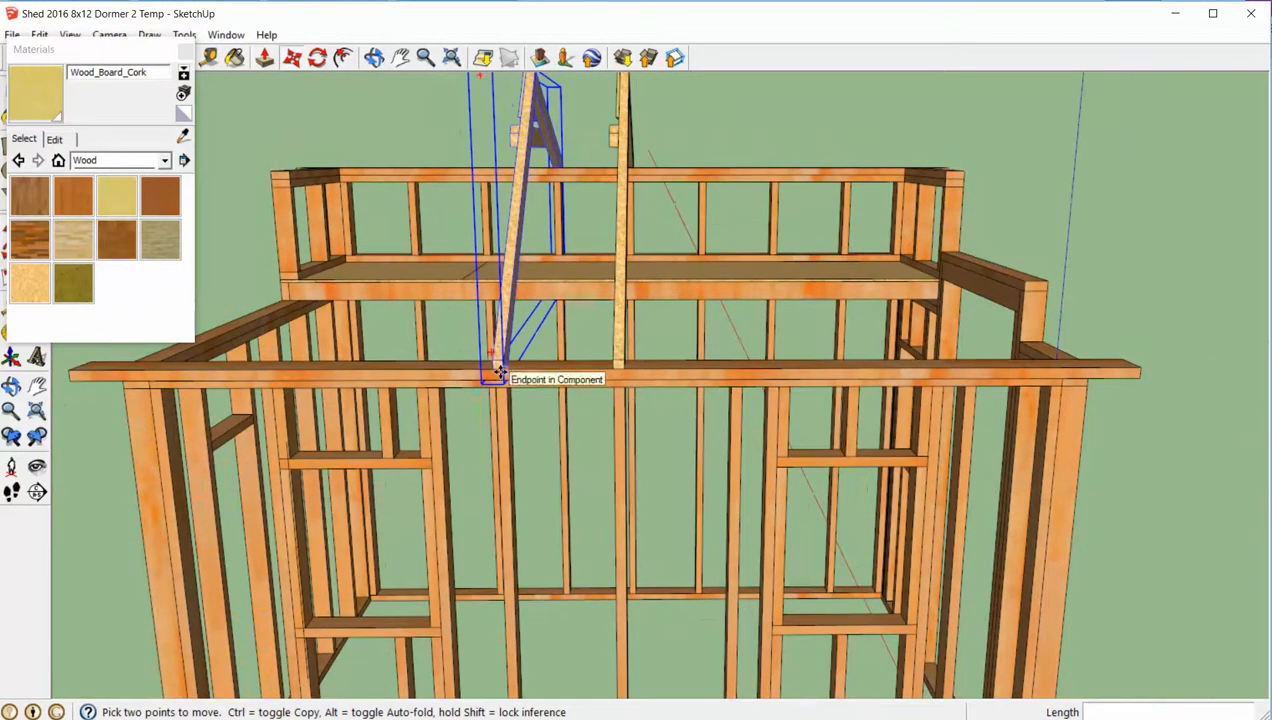
left_click(500, 372)
key("ctrl")
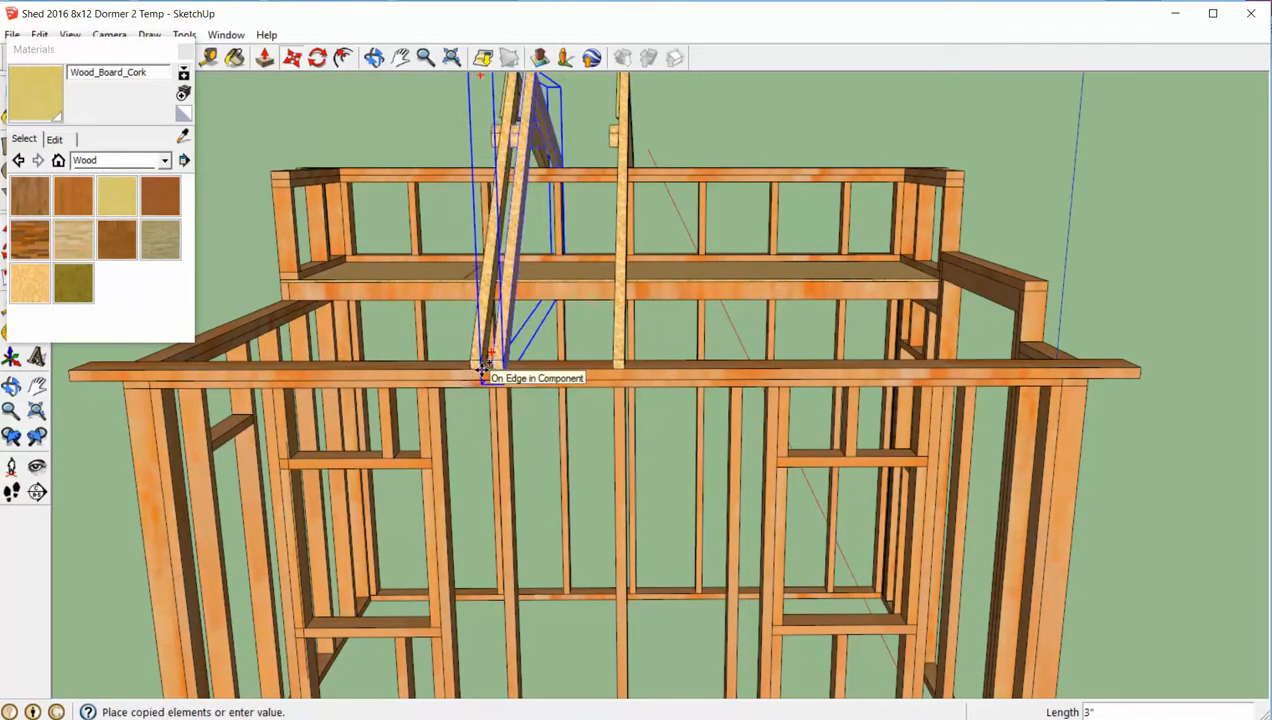
type("16")
key("Return")
- Add one more truss by copying the outermost duplicate 16" toward the left end of the front wall
scroll(562, 399, "down", 5)
middle_click_drag(562, 401, 520, 408)
scroll(510, 403, "up", 3)
scroll(500, 398, "up", 2)
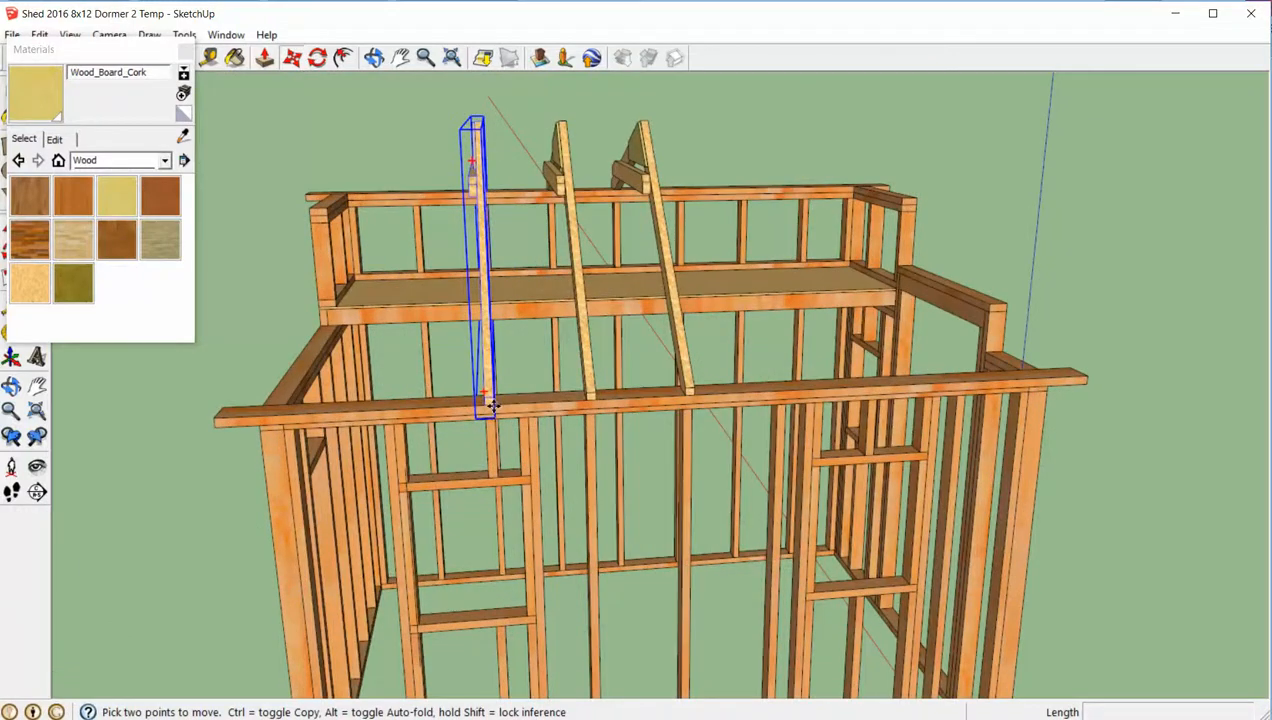
left_click(492, 404)
key("ctrl")
type("16")
key("Return")
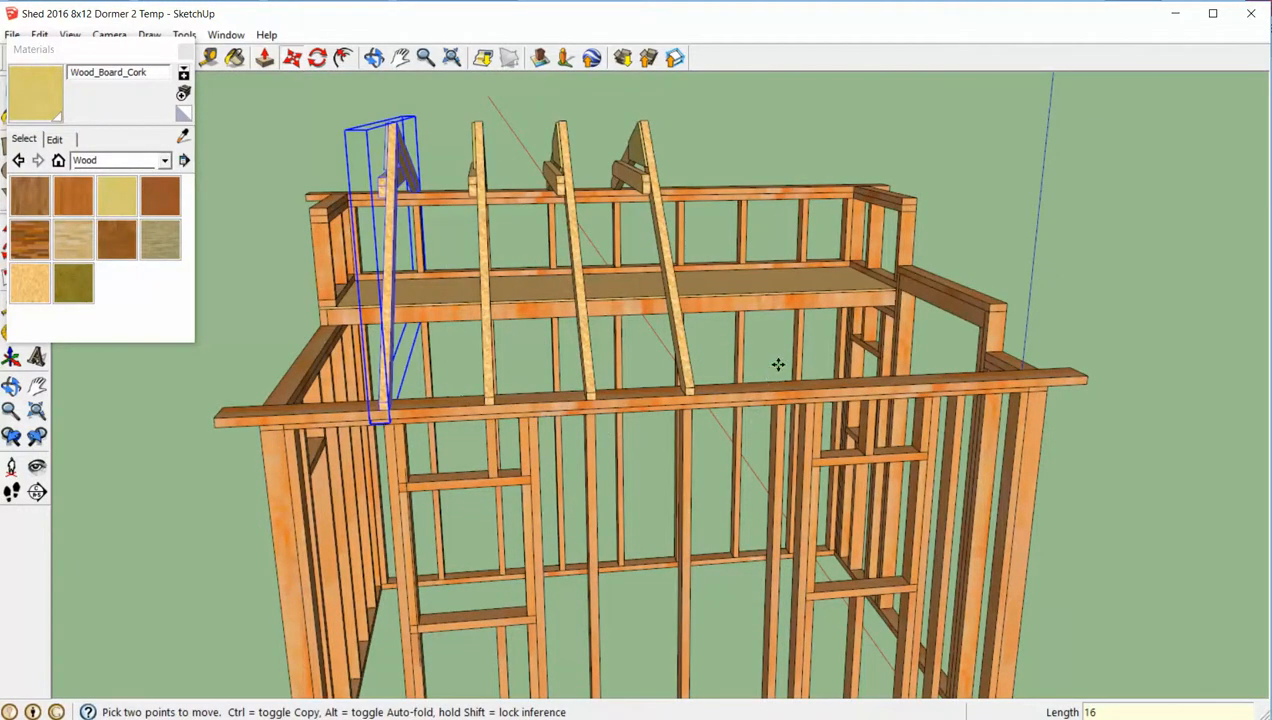
- Copy the central truss 16" in the opposite direction, toward the right end of the front wall
middle_click_drag(778, 365, 595, 404)
key("space")
left_click(630, 398)
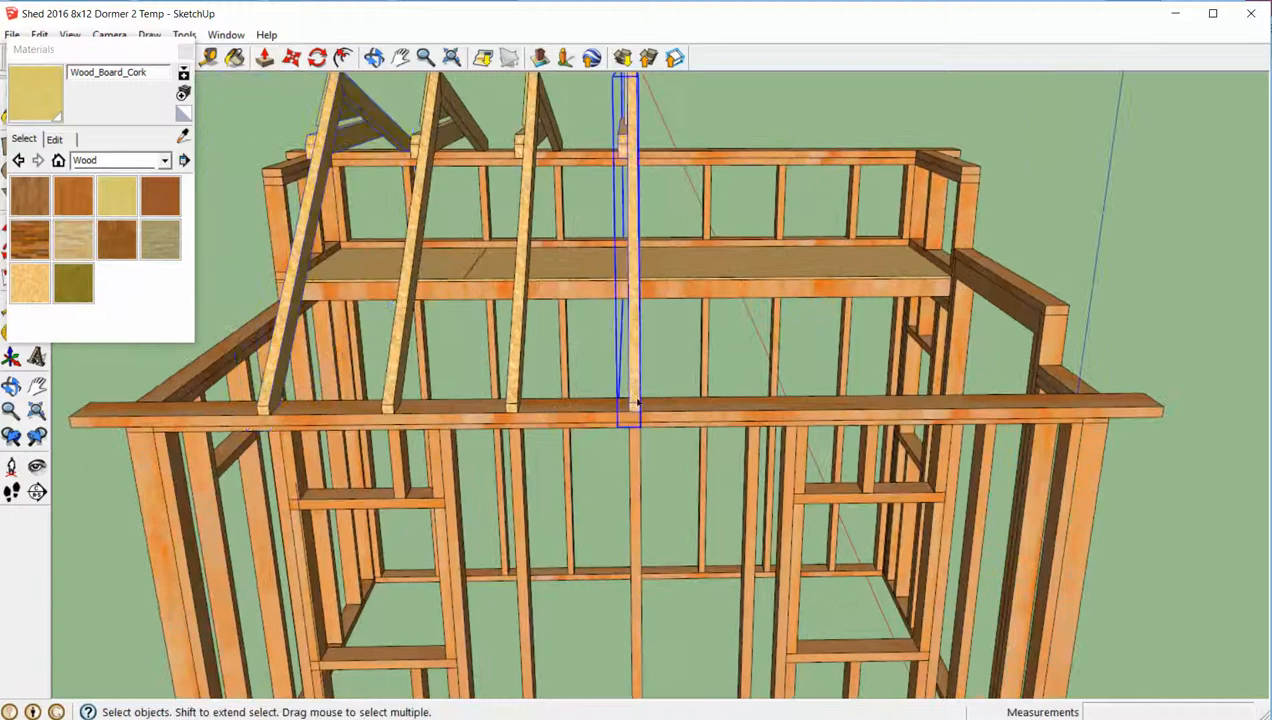
scroll(636, 402, "up", 2)
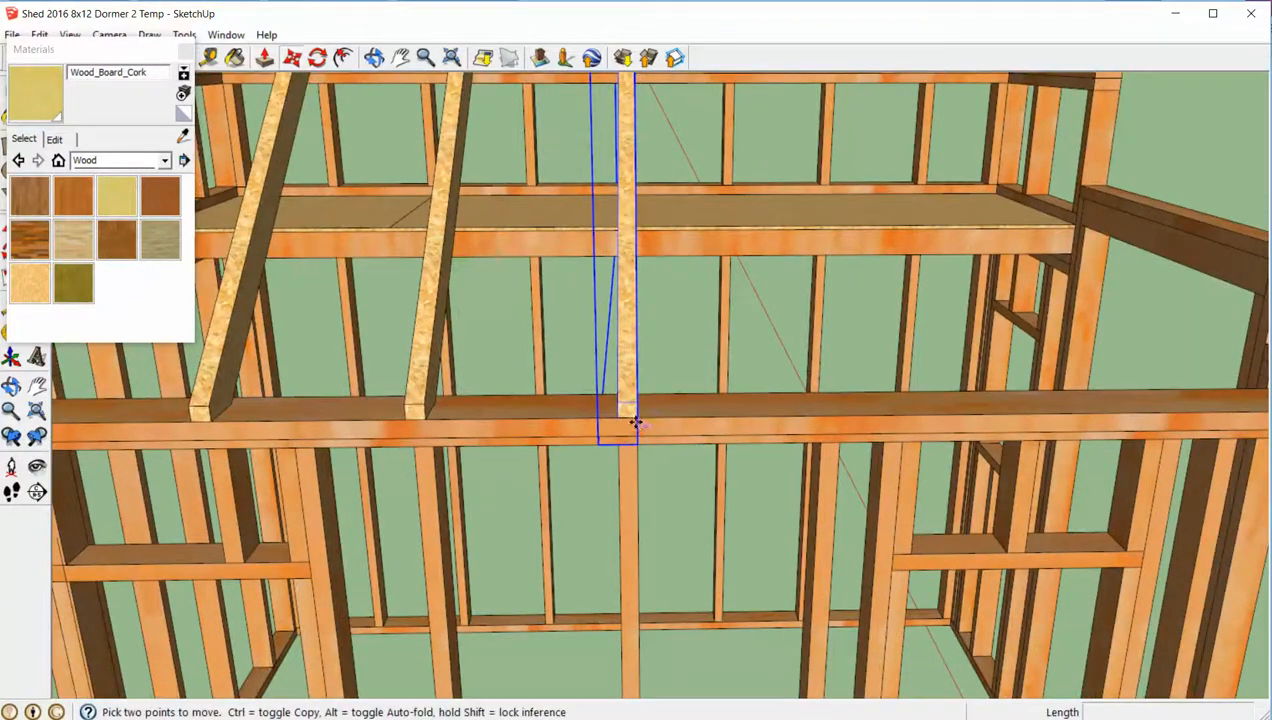
left_click(622, 418)
key("ctrl")
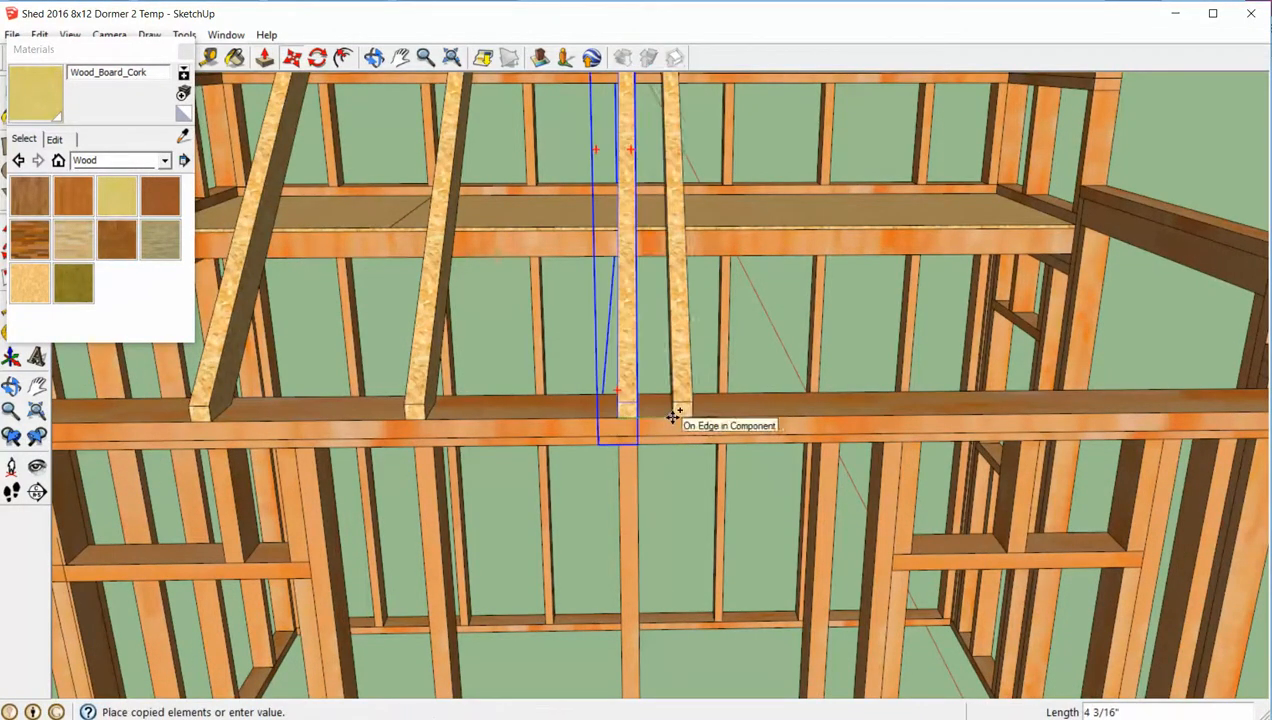
key("Return")
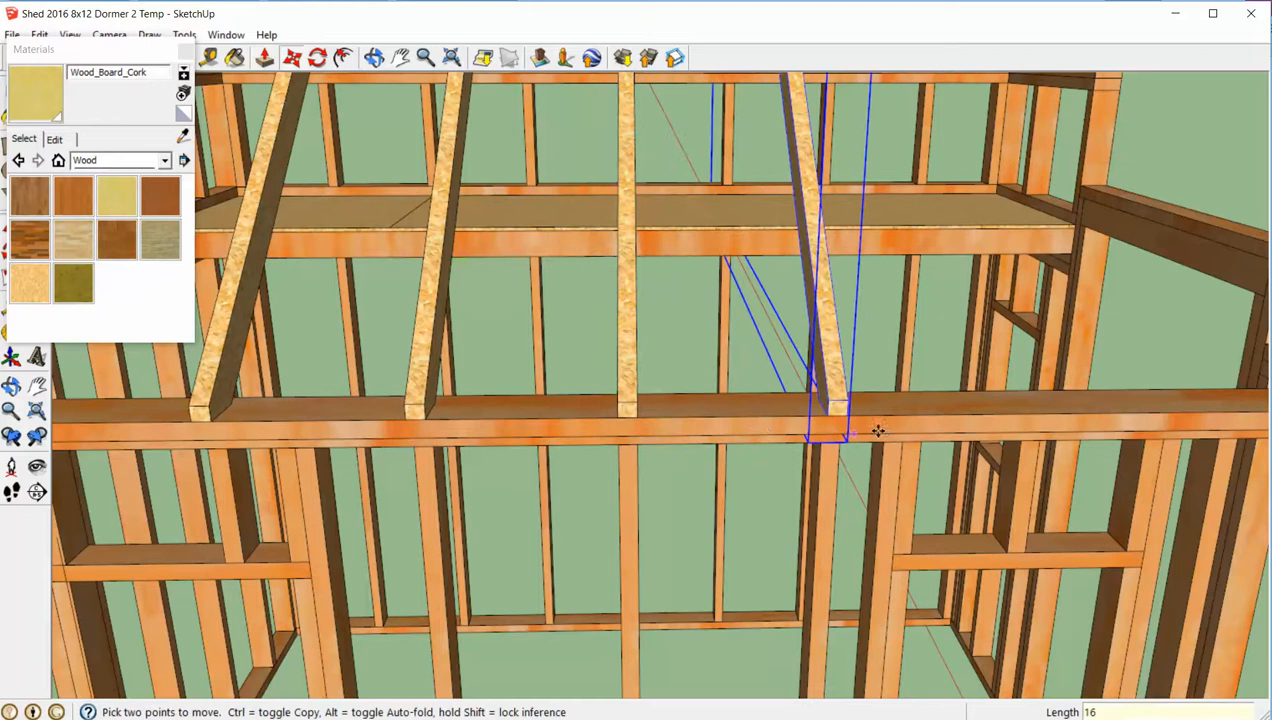
- Copy the truss right of the central one another 16" toward the right end of the front wall
left_click(833, 418)
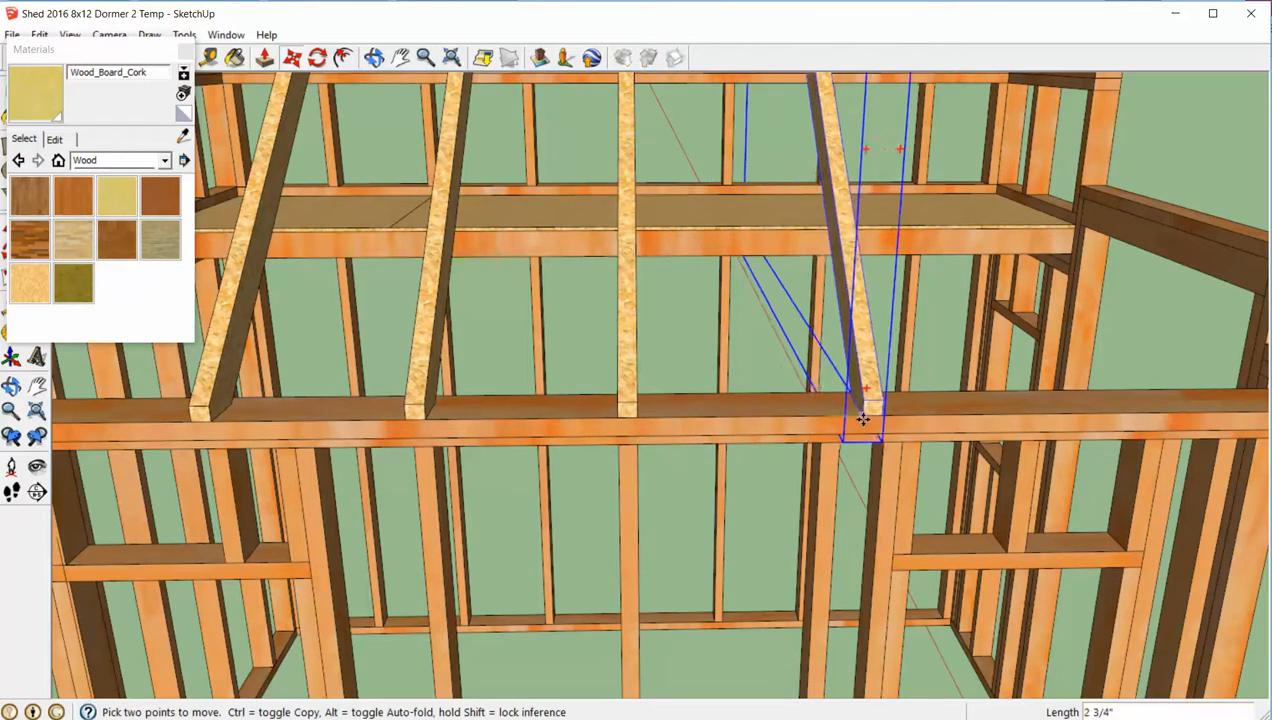
key("ctrl")
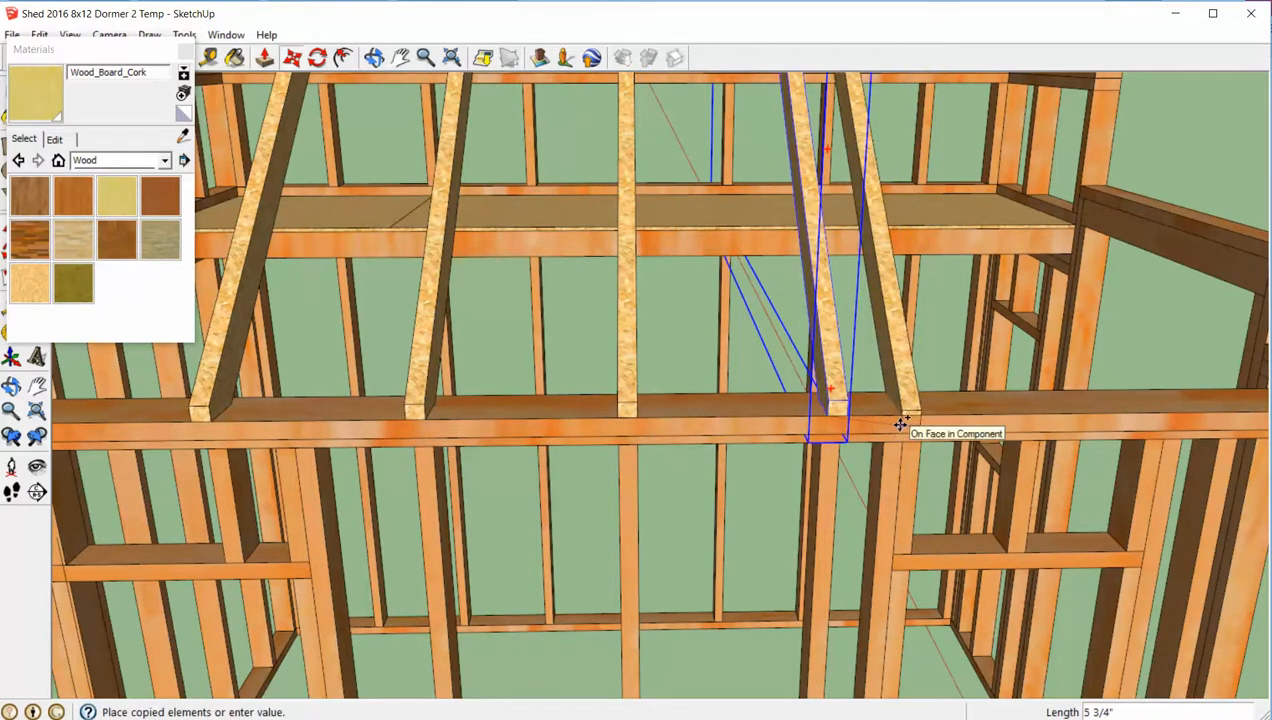
type("16")
key("Return")
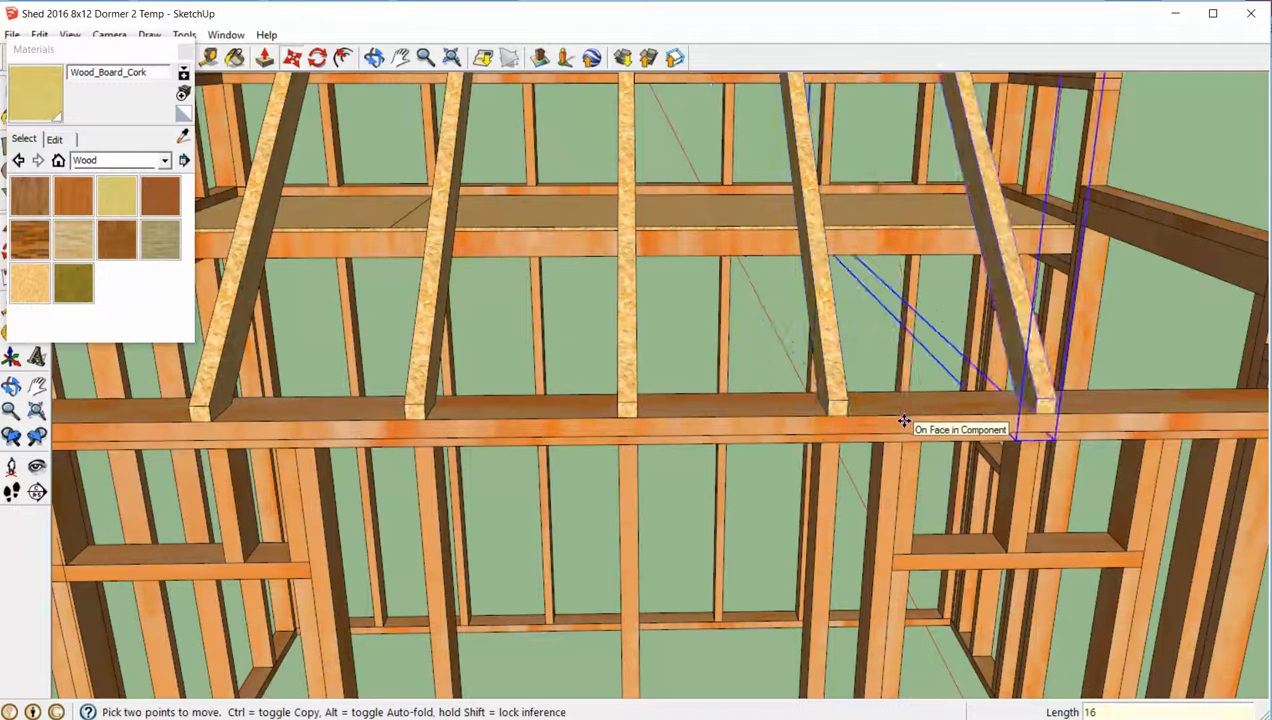
- Add one more truss by copying the outermost right-hand duplicate 16" toward the right end of the front wall
scroll(910, 425, "down", 6)
scroll(1045, 455, "up", 3)
scroll(965, 420, "up", 5)
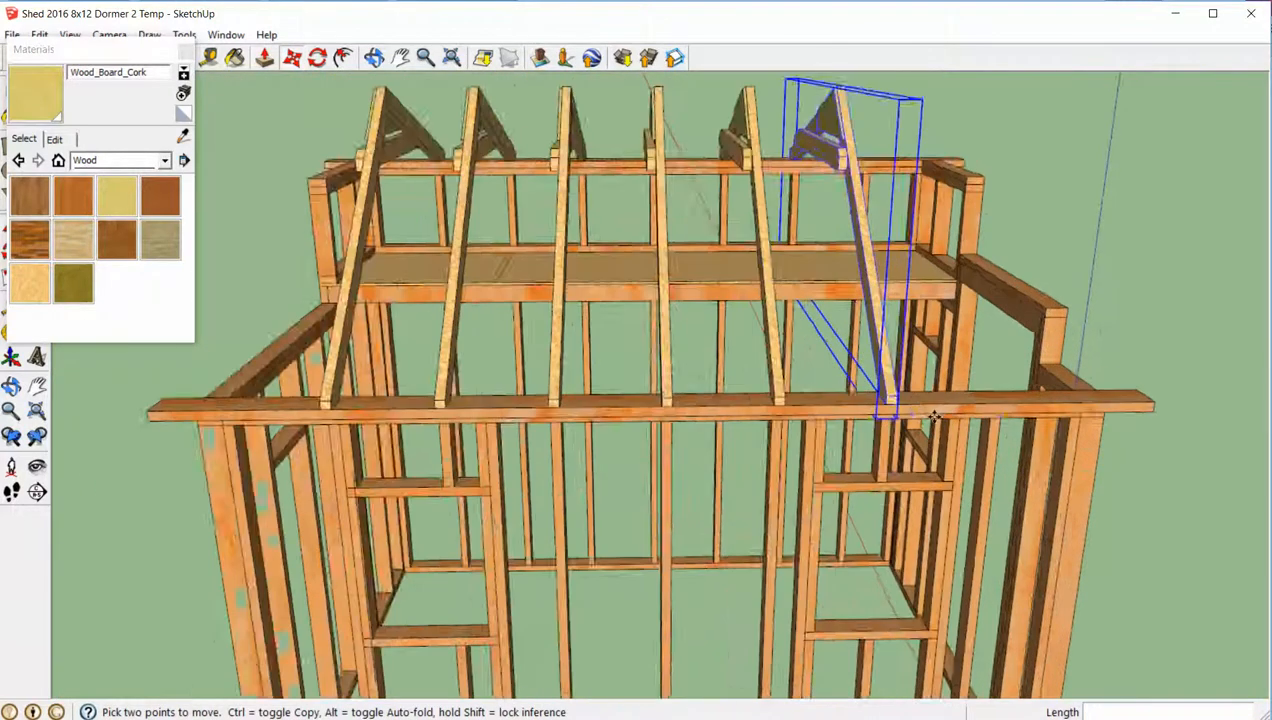
left_click(818, 383)
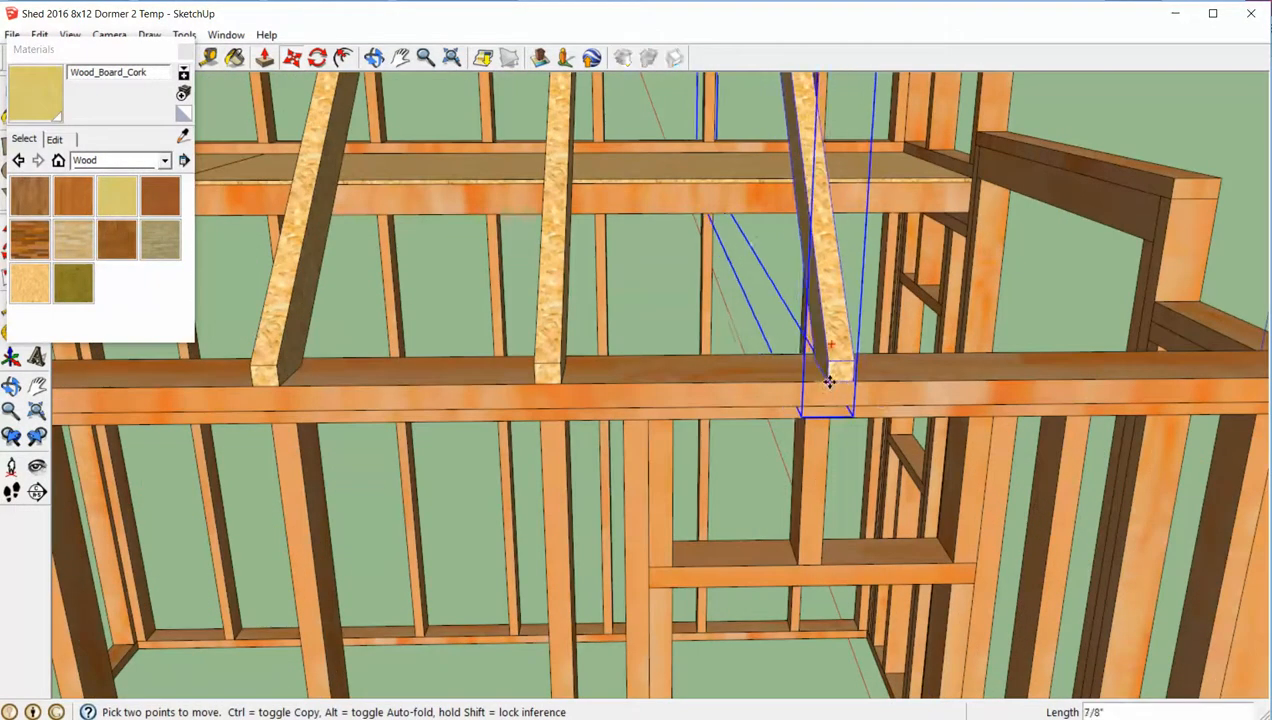
key("ctrl")
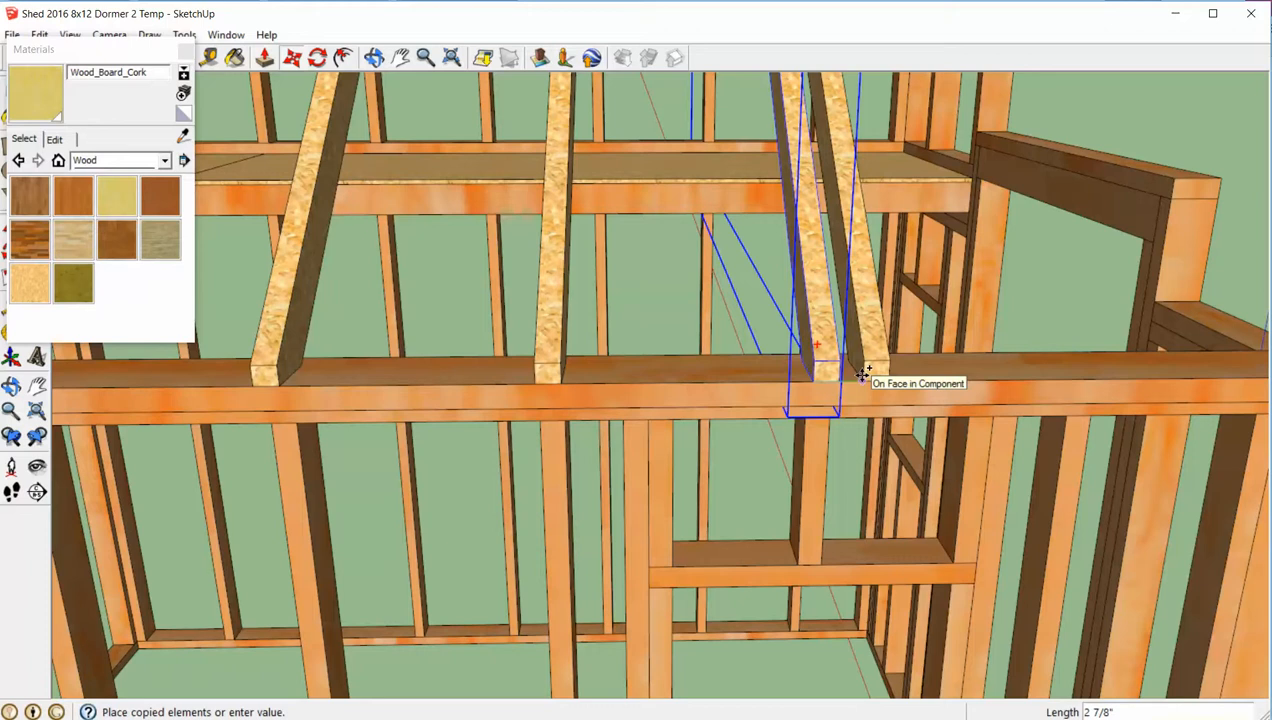
type("16")
key("Return")
- Place a further copy of the outermost right-hand truss a short distance along the front wall's top plate
scroll(863, 375, "down", 3)
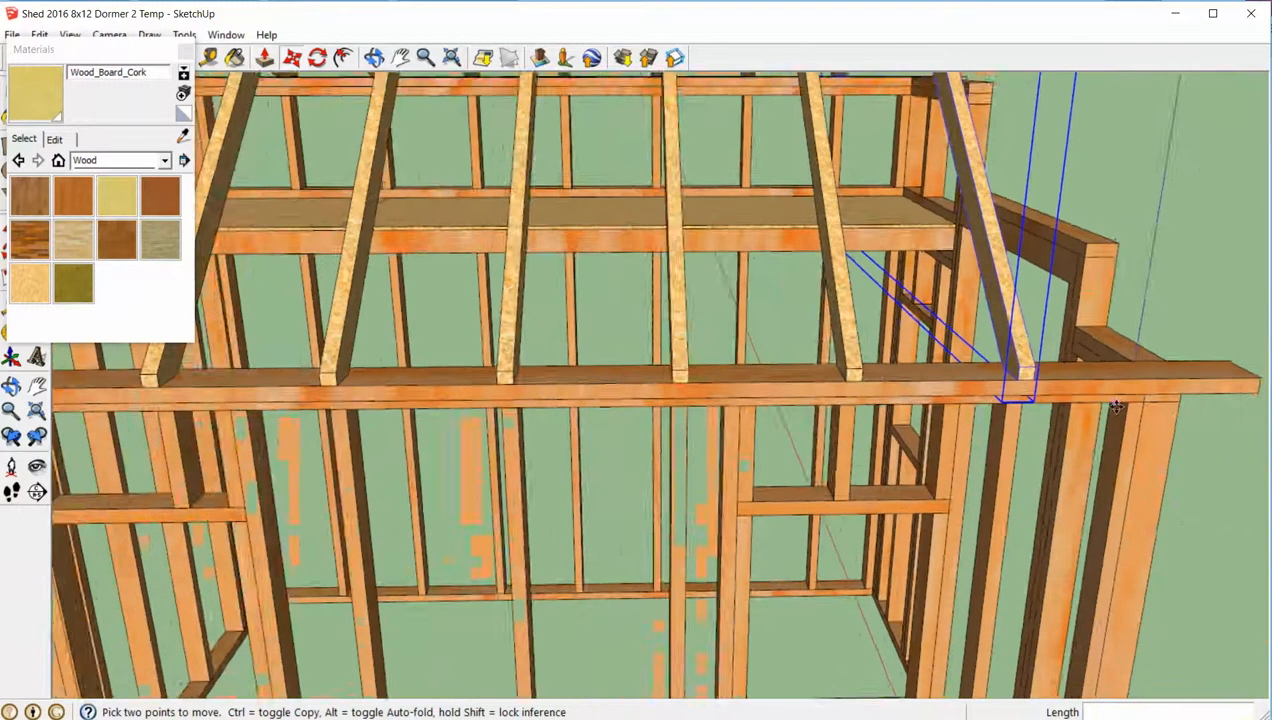
scroll(1031, 385, "up", 2)
scroll(1031, 385, "up", 1)
left_click(1005, 374)
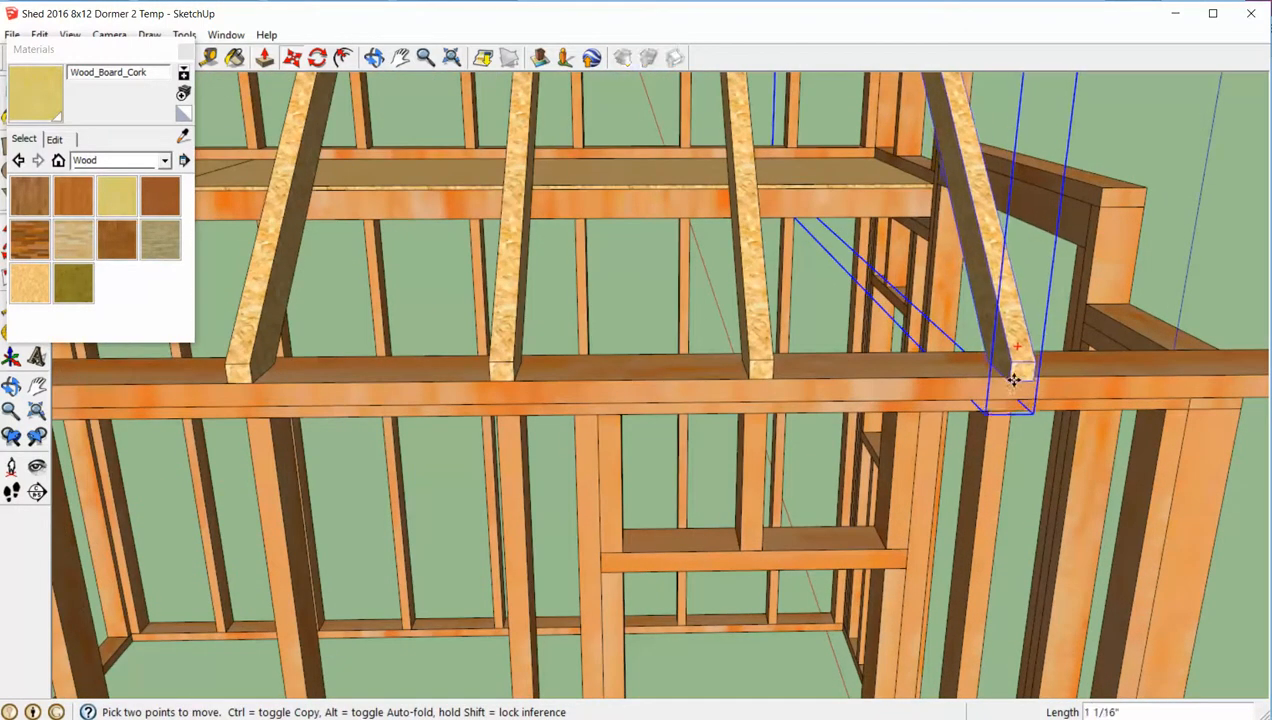
key("ctrl")
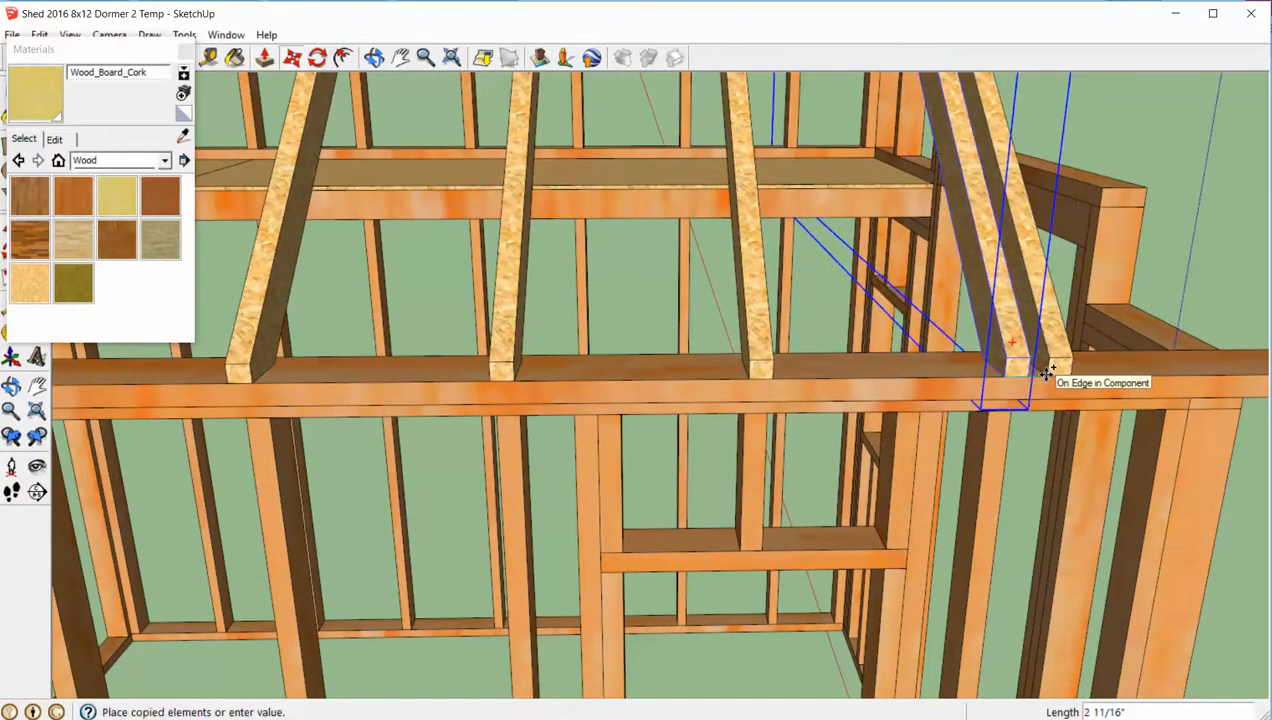
left_click(1093, 373)
- Move the newest truss along the top plate so it sits above the right end wall, flush with the plate's outer edge
middle_click_drag(1093, 373, 816, 450)
middle_click_drag(666, 448, 625, 452)
scroll(364, 476, "up", 5)
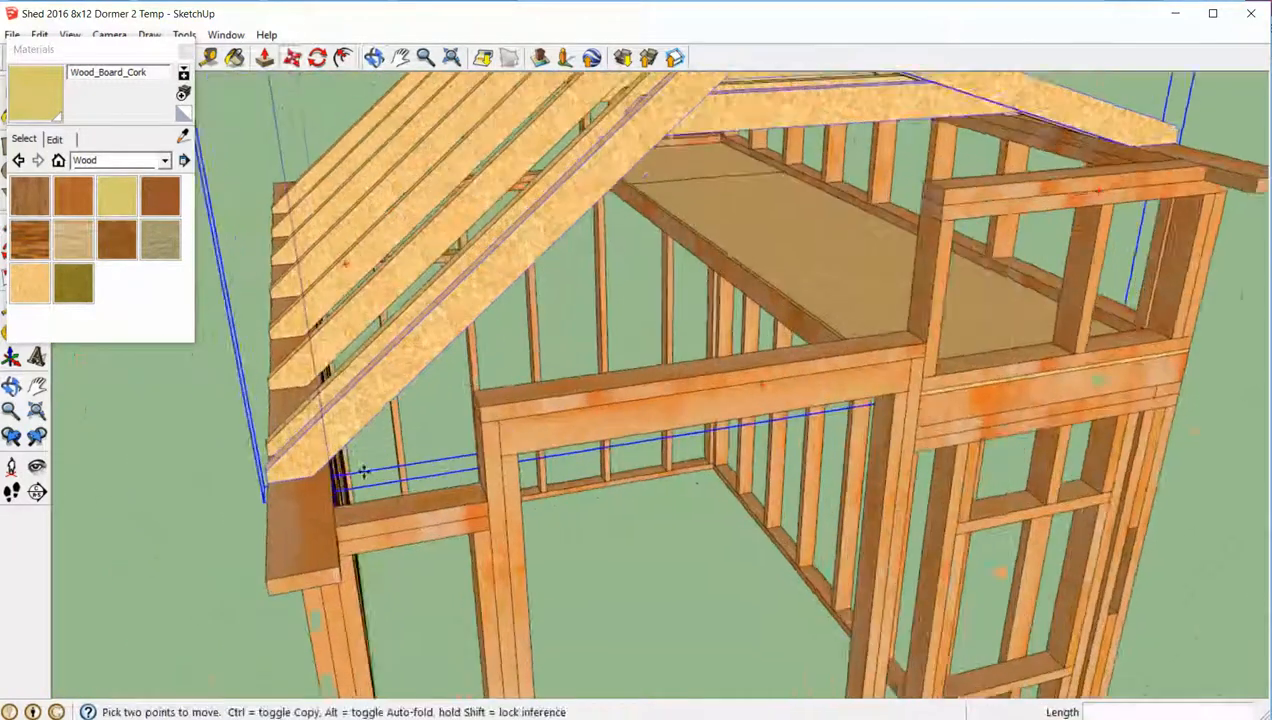
middle_click_drag(369, 503, 775, 378)
scroll(778, 380, "down", 3)
middle_click_drag(879, 395, 937, 433)
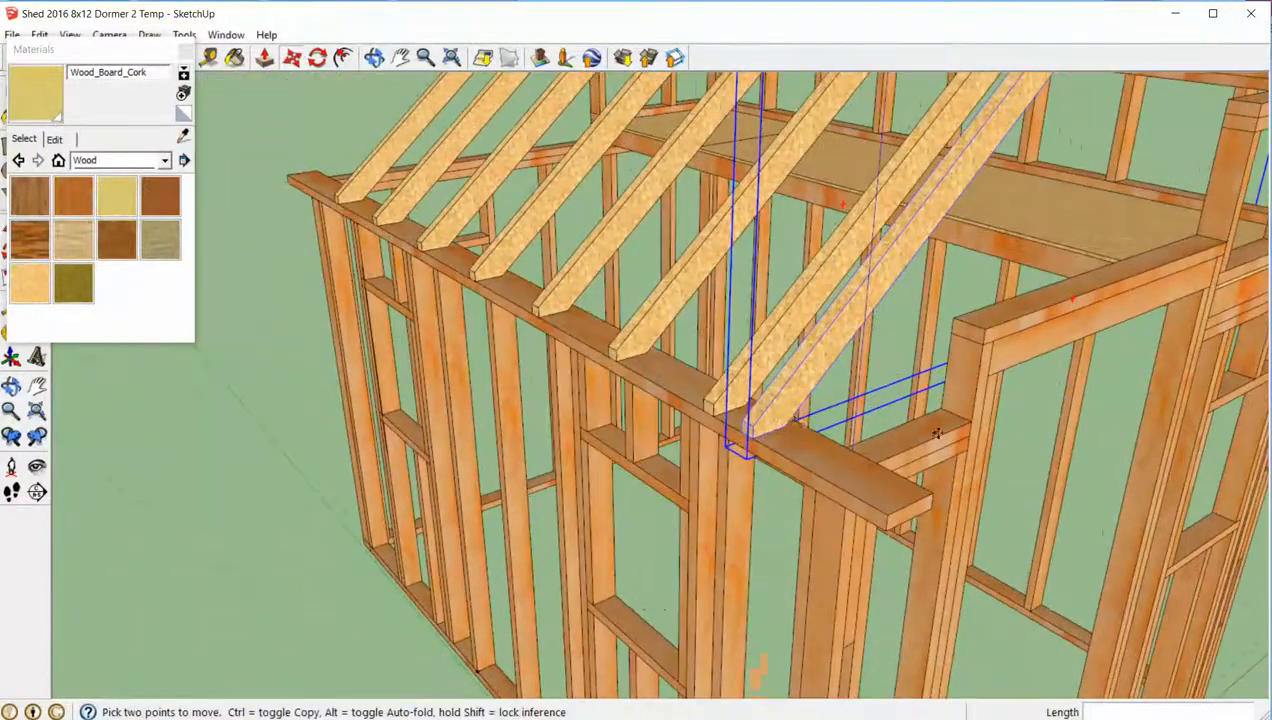
left_click(755, 438)
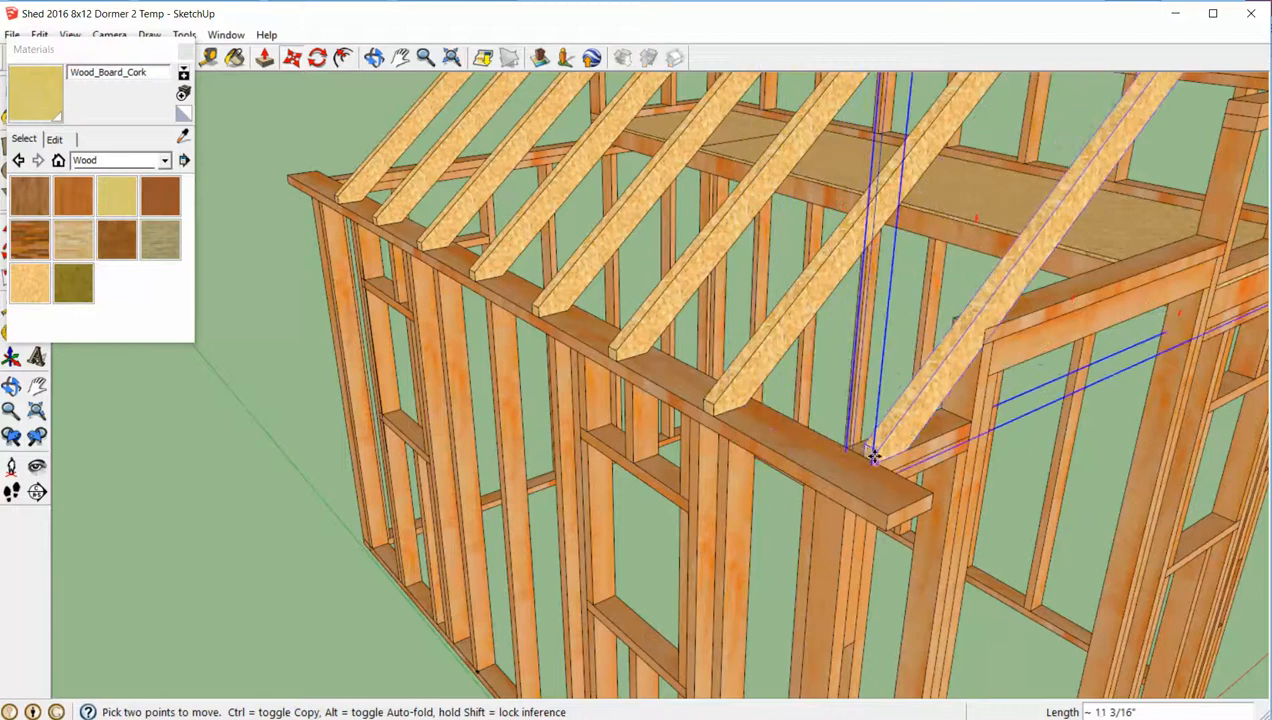
scroll(874, 457, "up", 3)
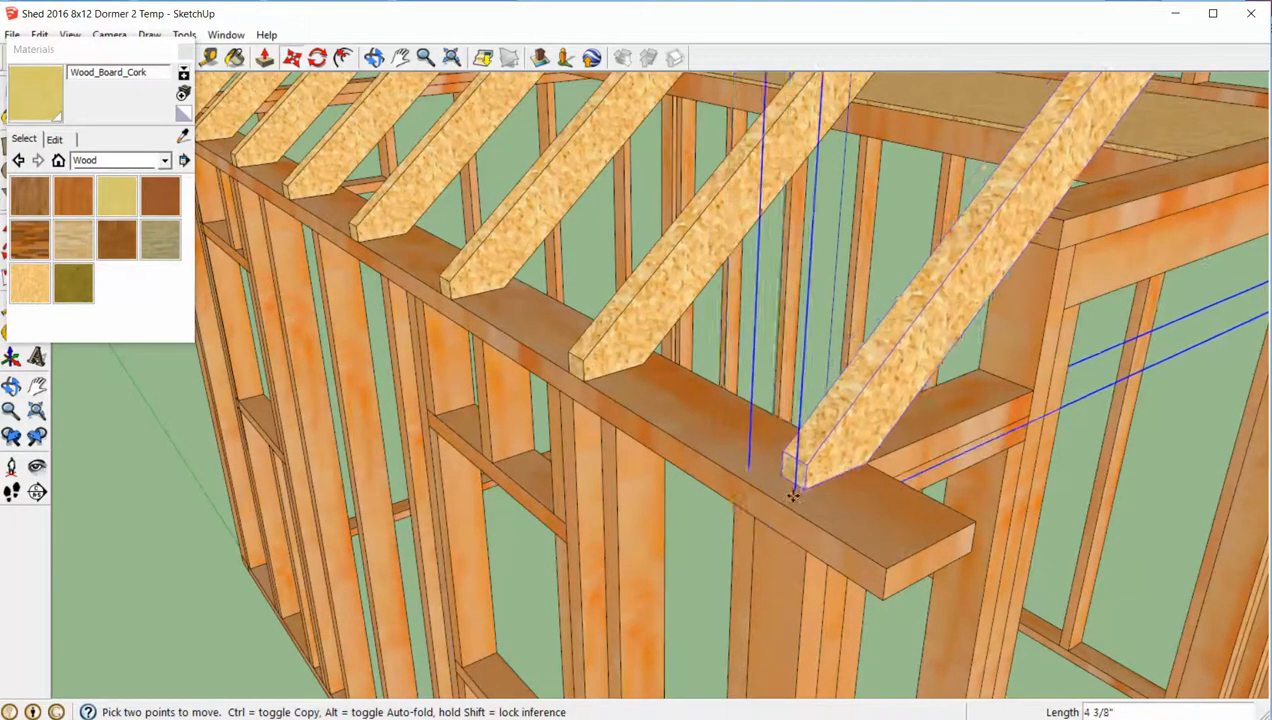
scroll(858, 505, "down", 10)
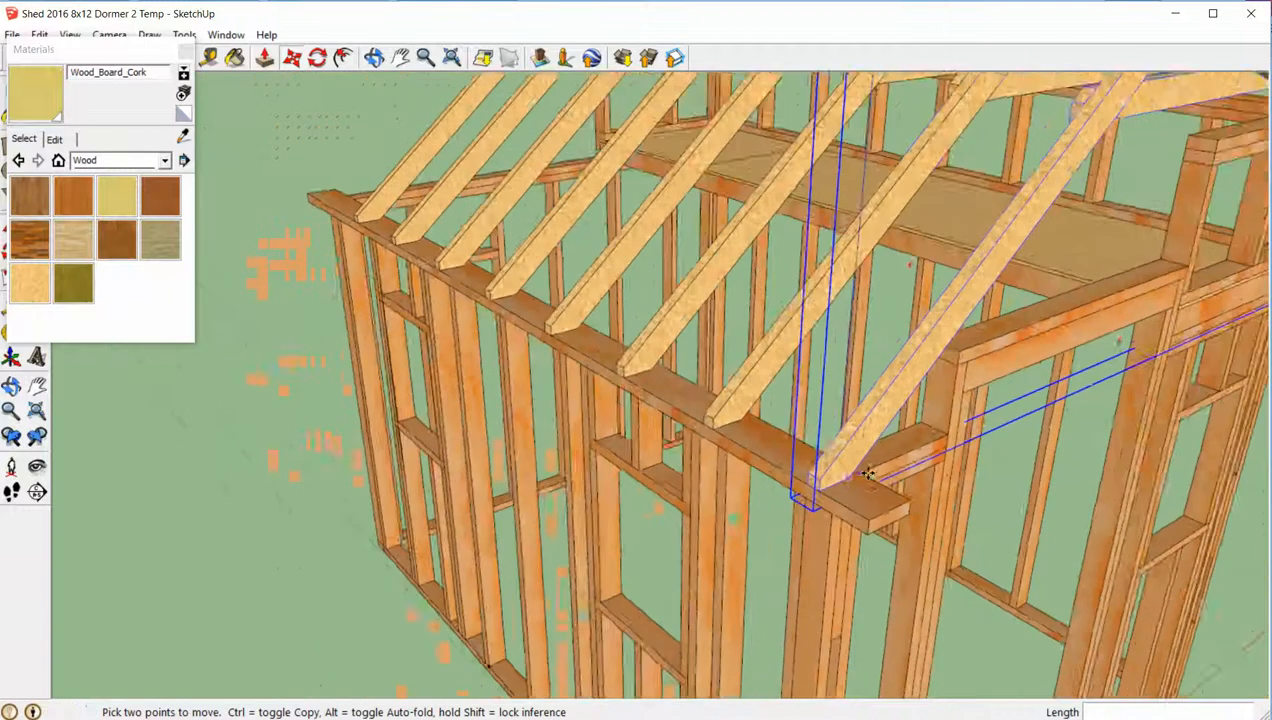
- Copy the outermost left-hand truss to the inner corner where the left end wall meets the front top plate
middle_click_drag(1018, 505, 591, 460)
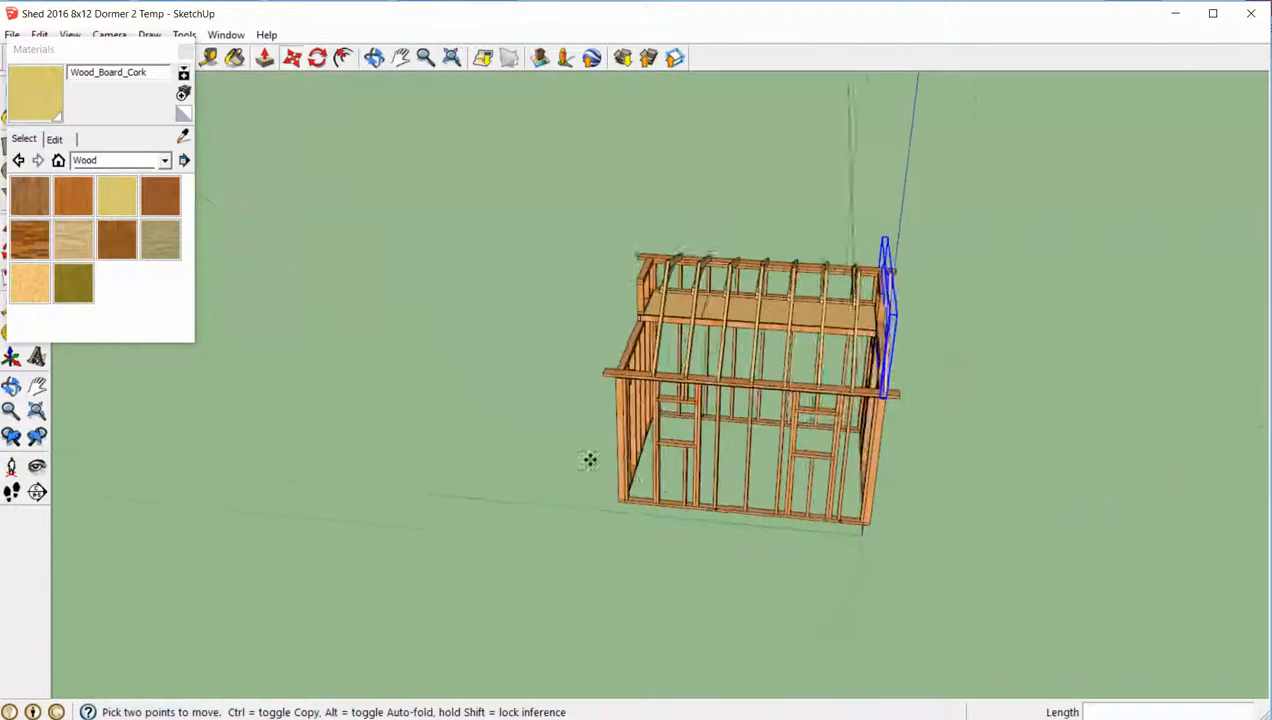
scroll(534, 386, "up", 4)
key("space")
scroll(788, 285, "up", 4)
scroll(872, 349, "up", 4)
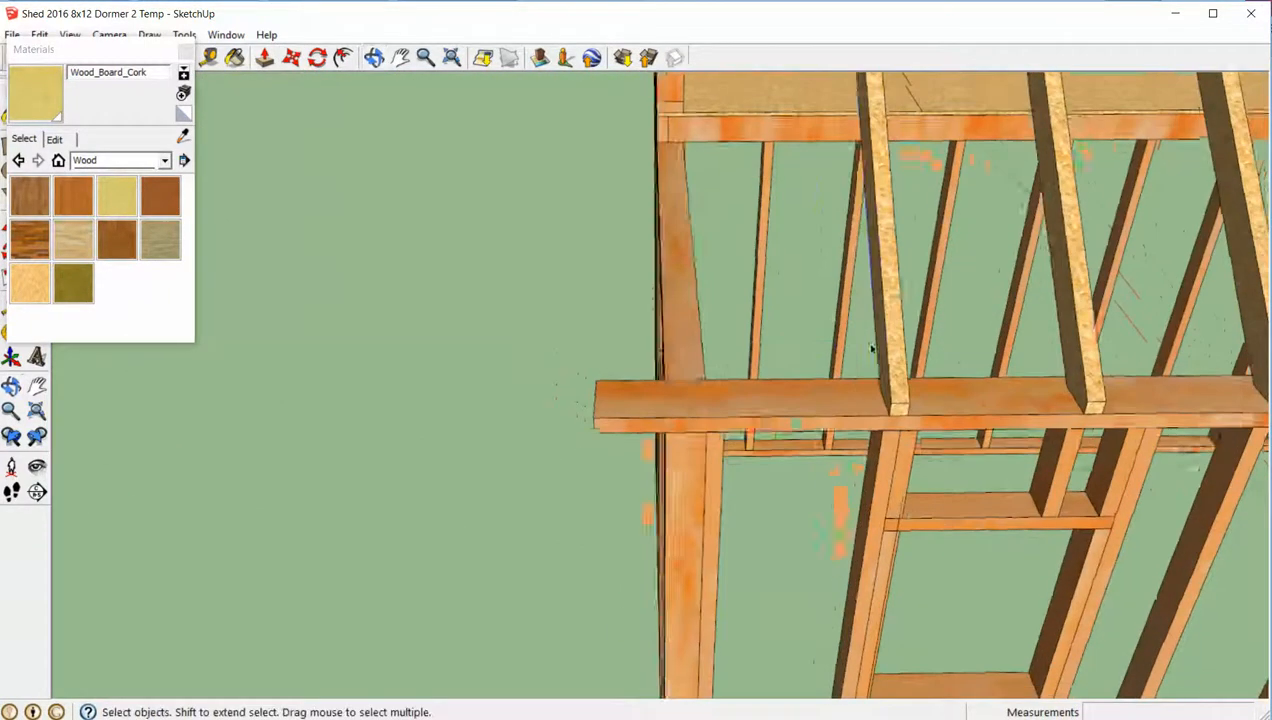
key("ctrl")
left_click(881, 427)
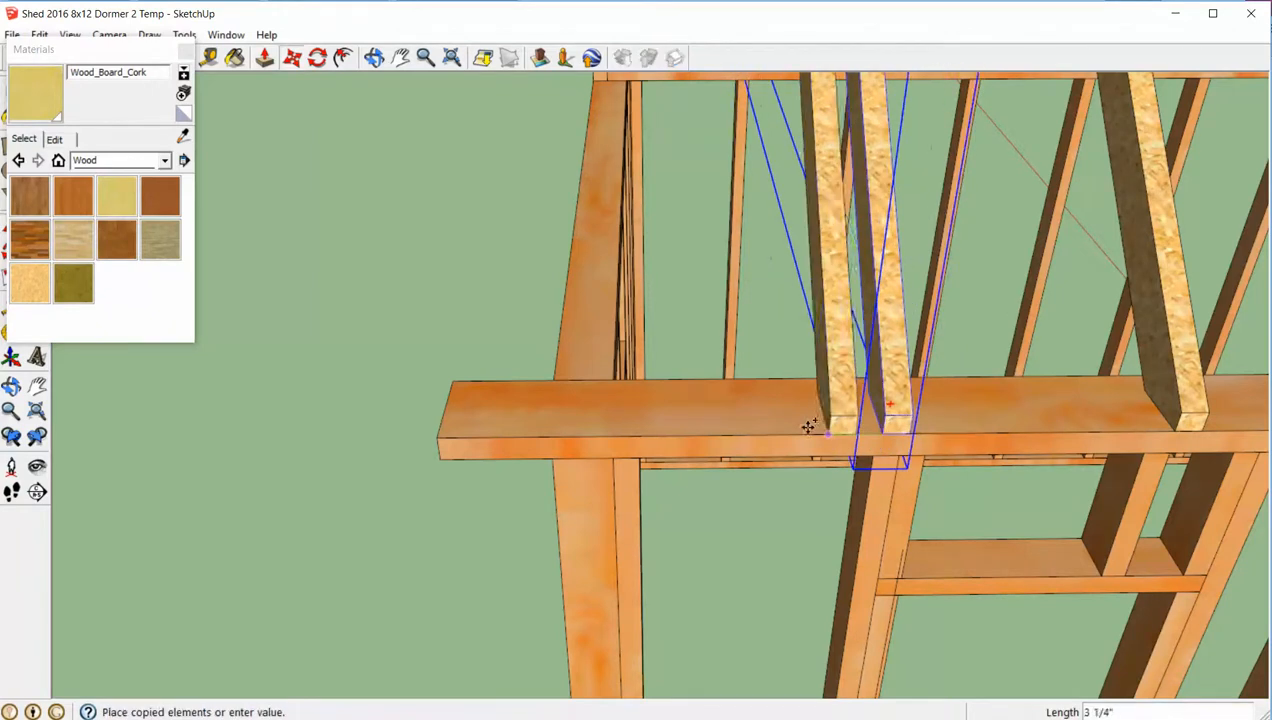
left_click(556, 380)
- Copy the left end truss 5 1/2" out to the front top plate's outer edge and delete the misplaced original
middle_click_drag(556, 380, 855, 413)
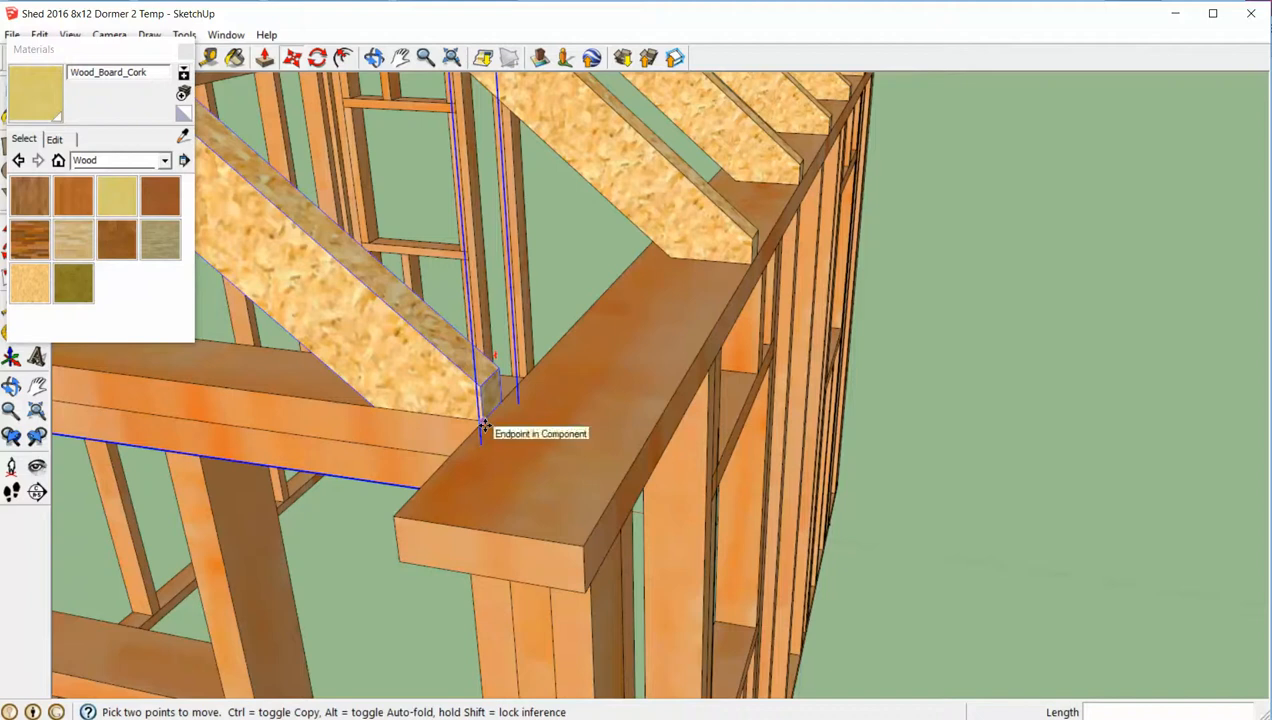
left_click(483, 426)
key("ctrl")
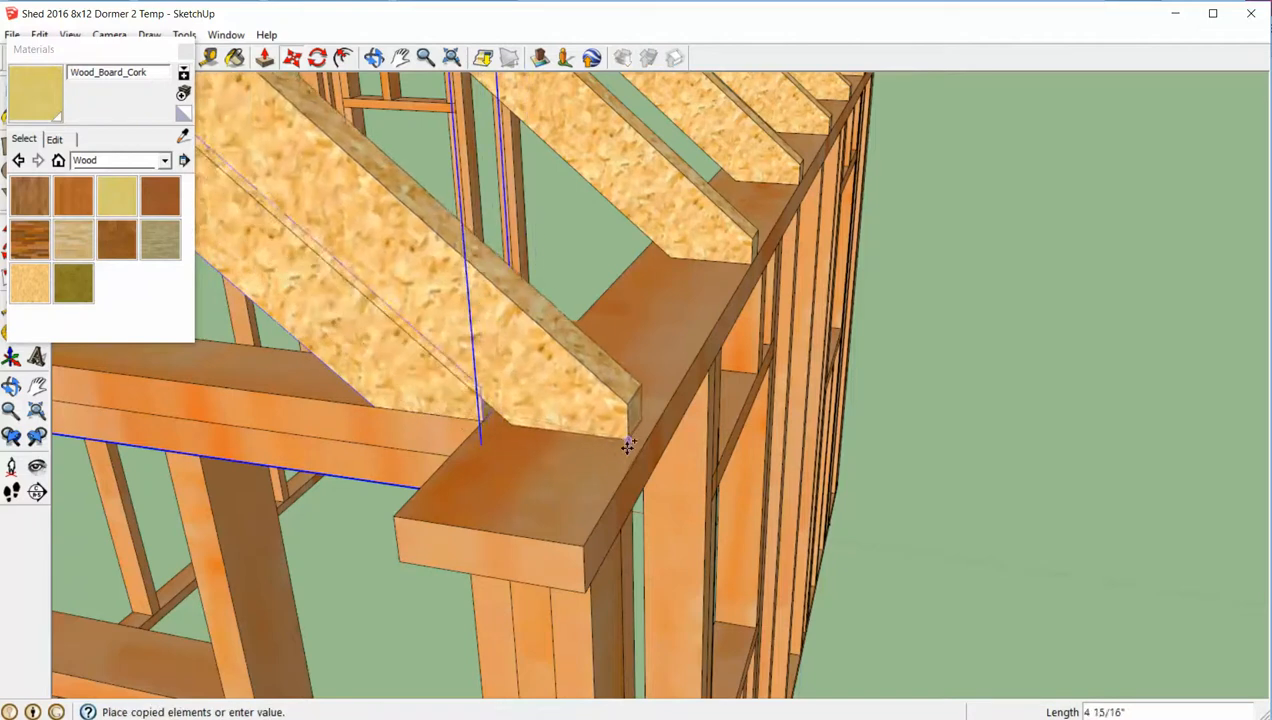
left_click(640, 446)
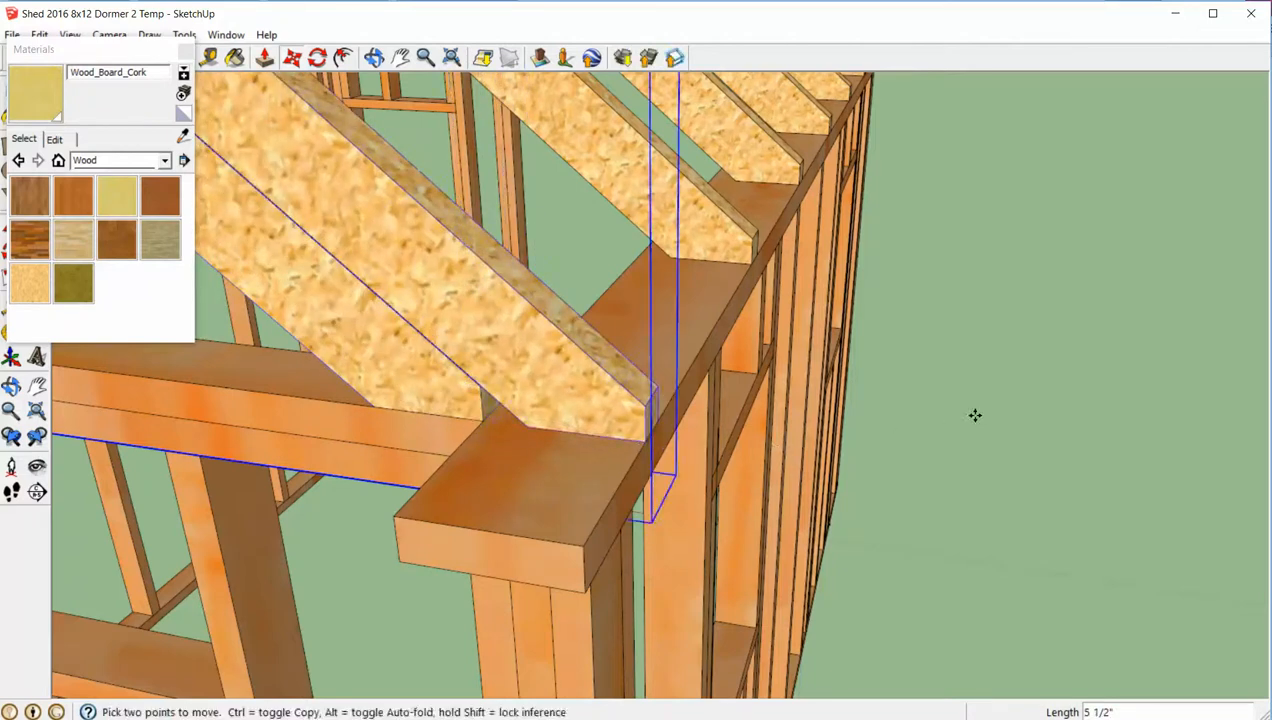
key("space")
scroll(977, 413, "down", 5)
middle_click_drag(1011, 400, 757, 476)
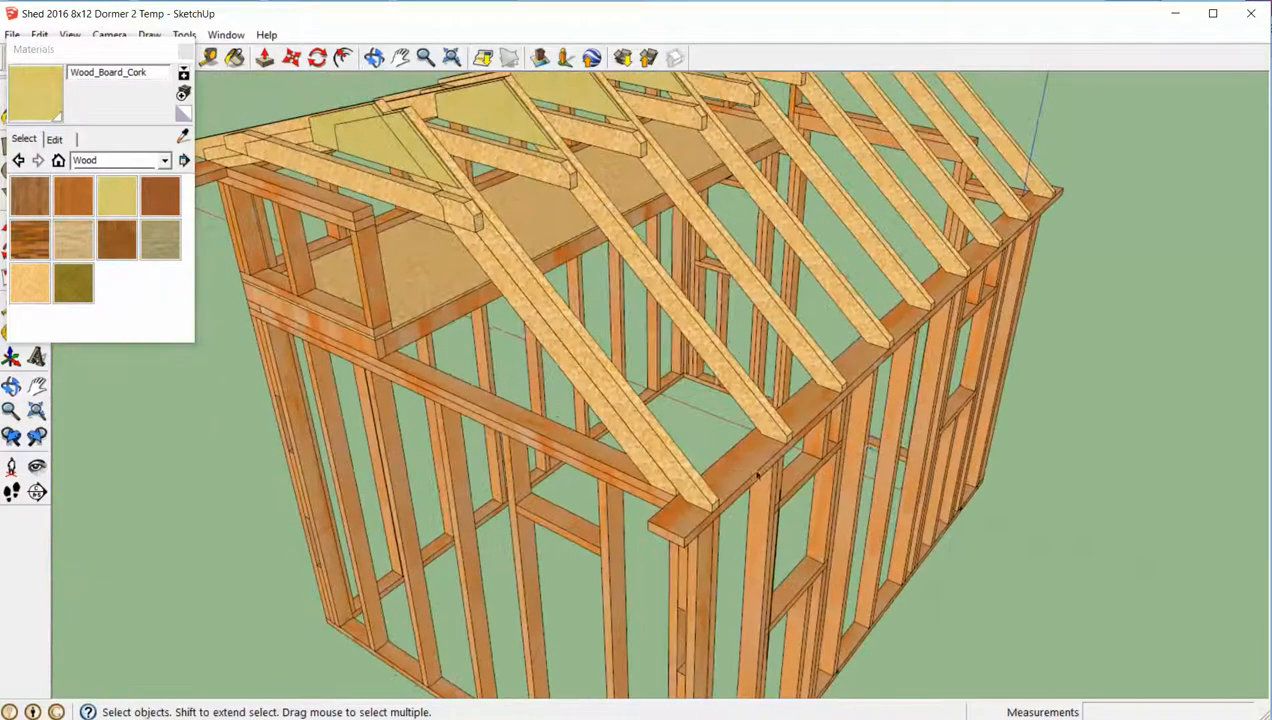
left_click(664, 489)
key("Delete")
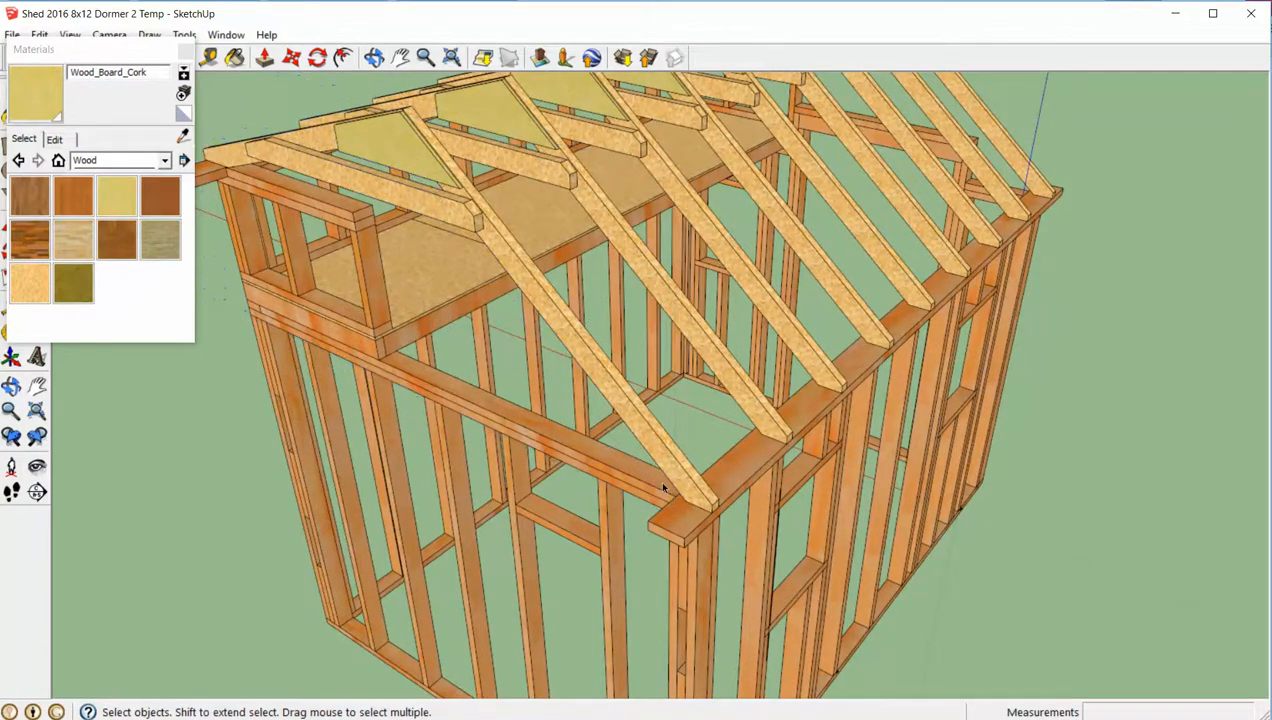
- Copy the left end-wall truss outward to the overhanging tip of the top plate
middle_click_drag(865, 450, 552, 445)
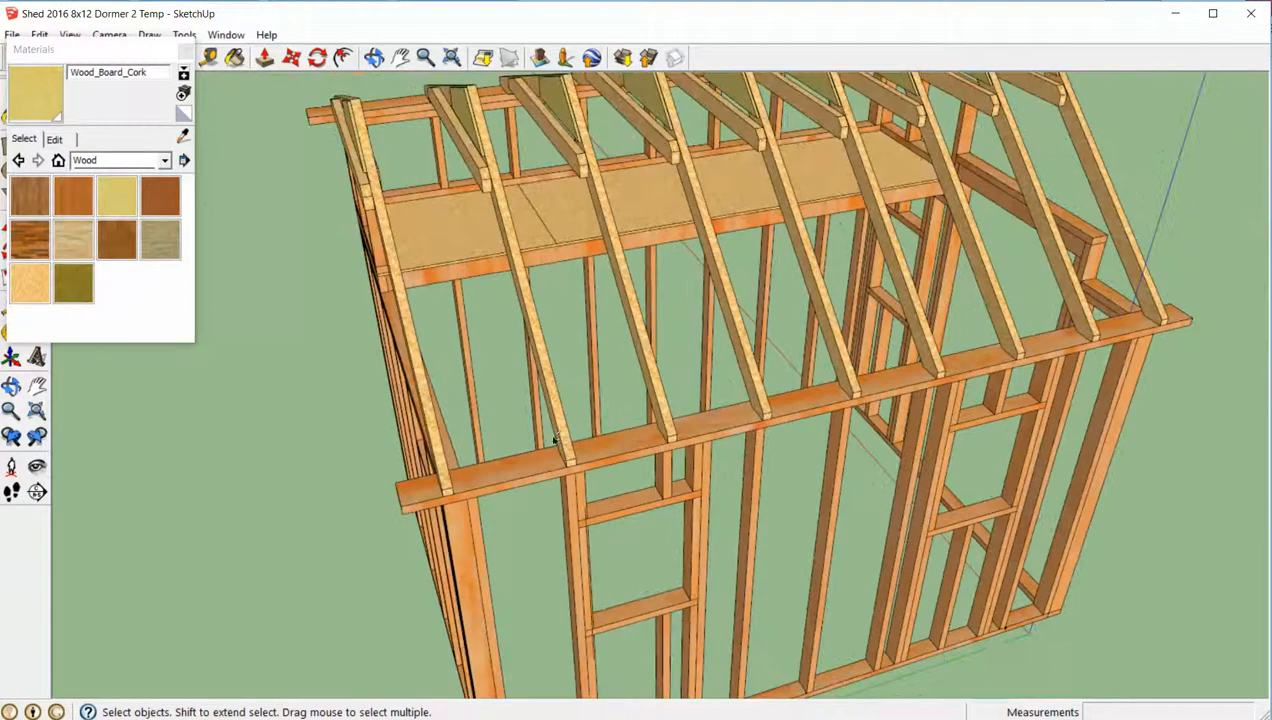
left_click_drag(499, 436, 640, 370)
middle_click_drag(640, 370, 592, 376)
scroll(540, 419, "up", 3)
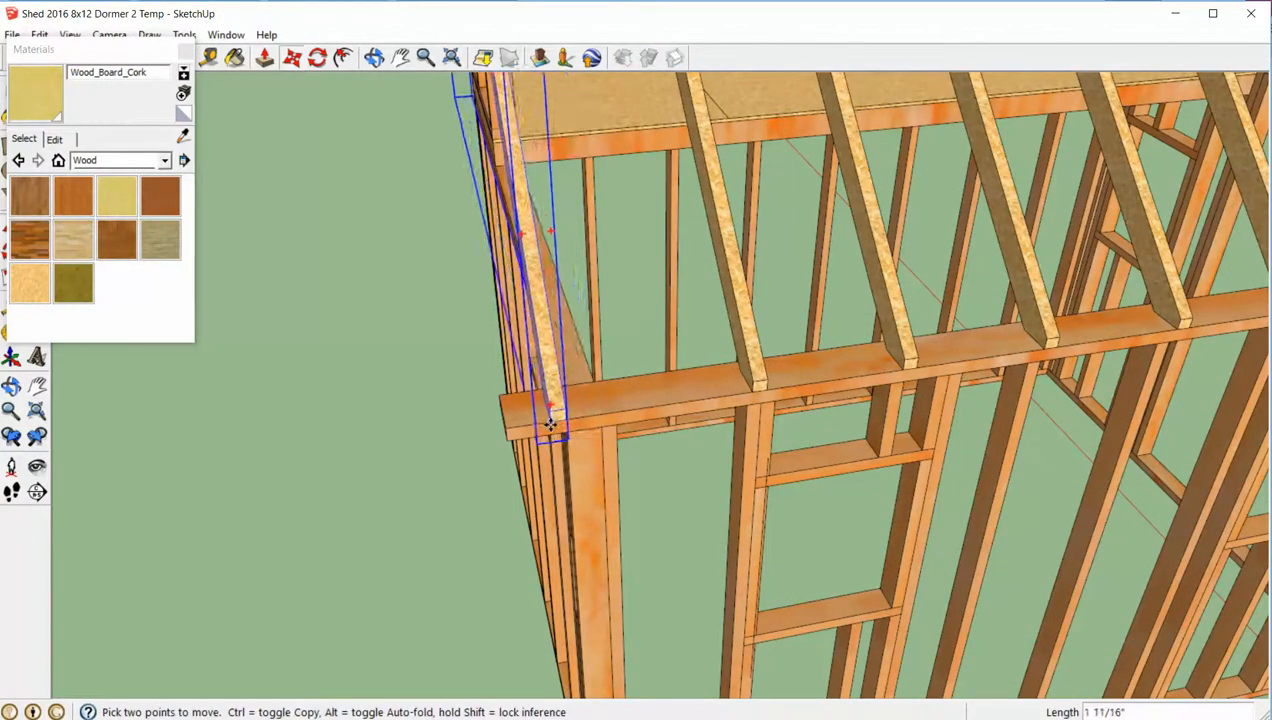
key("ctrl")
left_click(506, 432)
key("space")
scroll(445, 449, "down", 5)
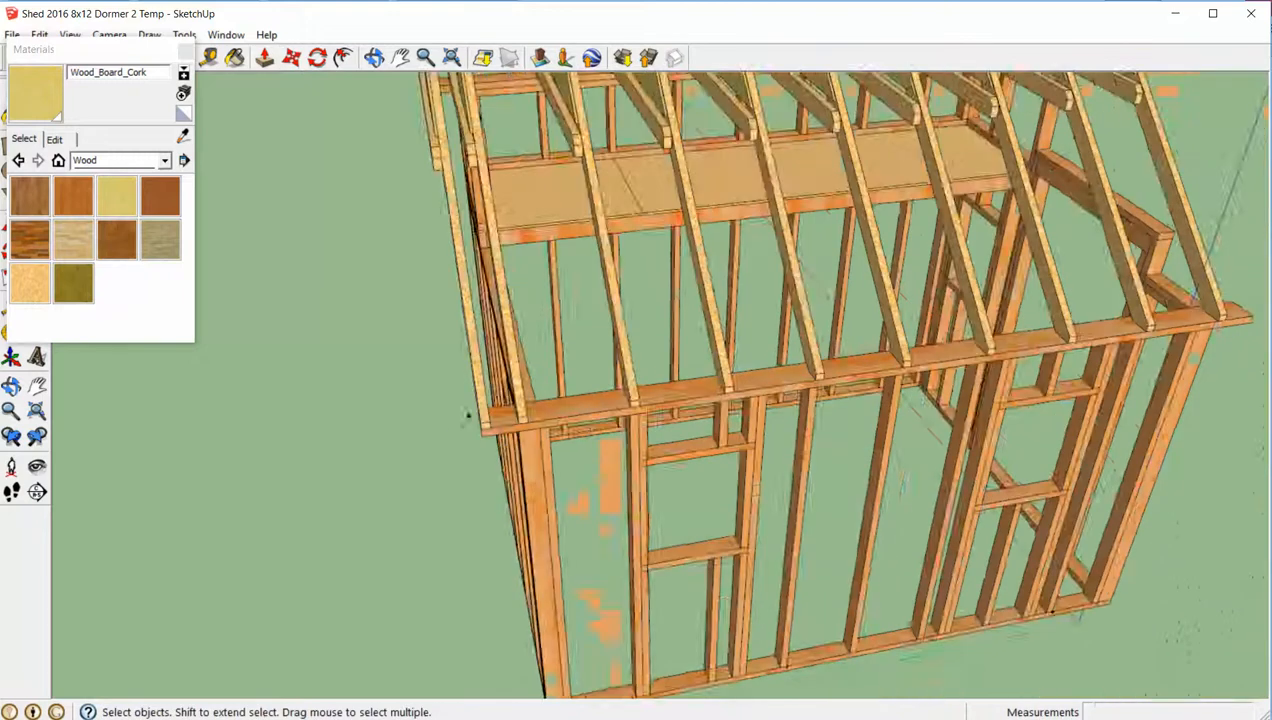
- Make the overhang truss unique and strip its gussets and cross ties, leaving only the two rafters
middle_click_drag(468, 417, 852, 267)
left_click(818, 261)
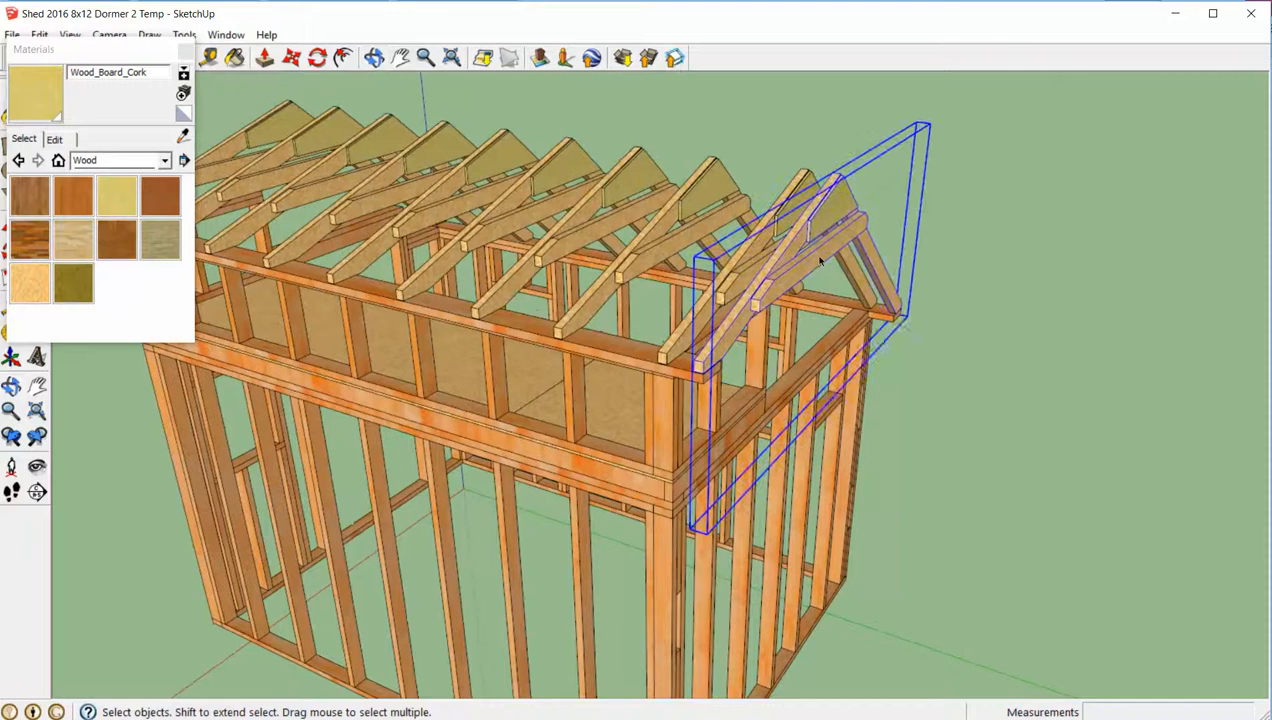
right_click(820, 258)
left_click(878, 366)
double_click(822, 256)
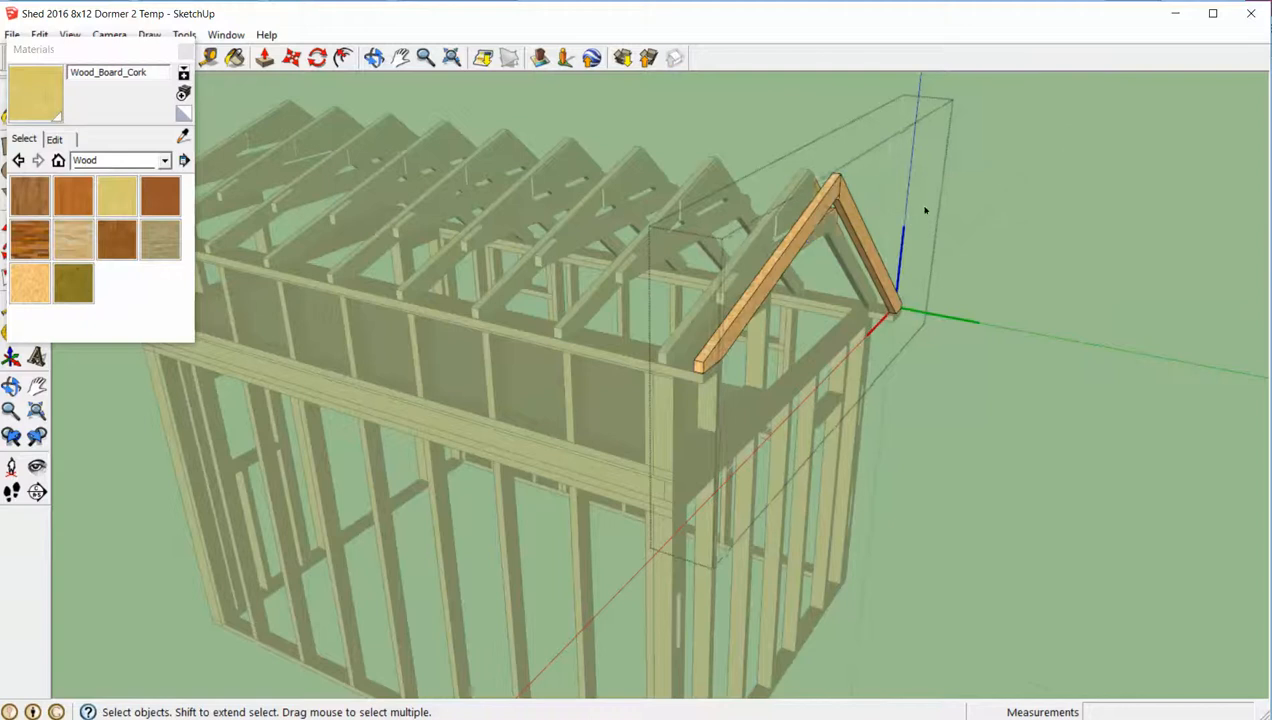
left_click(1021, 202)
- Copy the overhang rafter pair about 141 1/2" to the overhanging tip of the top plates at the shed's opposite end
middle_click_drag(730, 343, 783, 370)
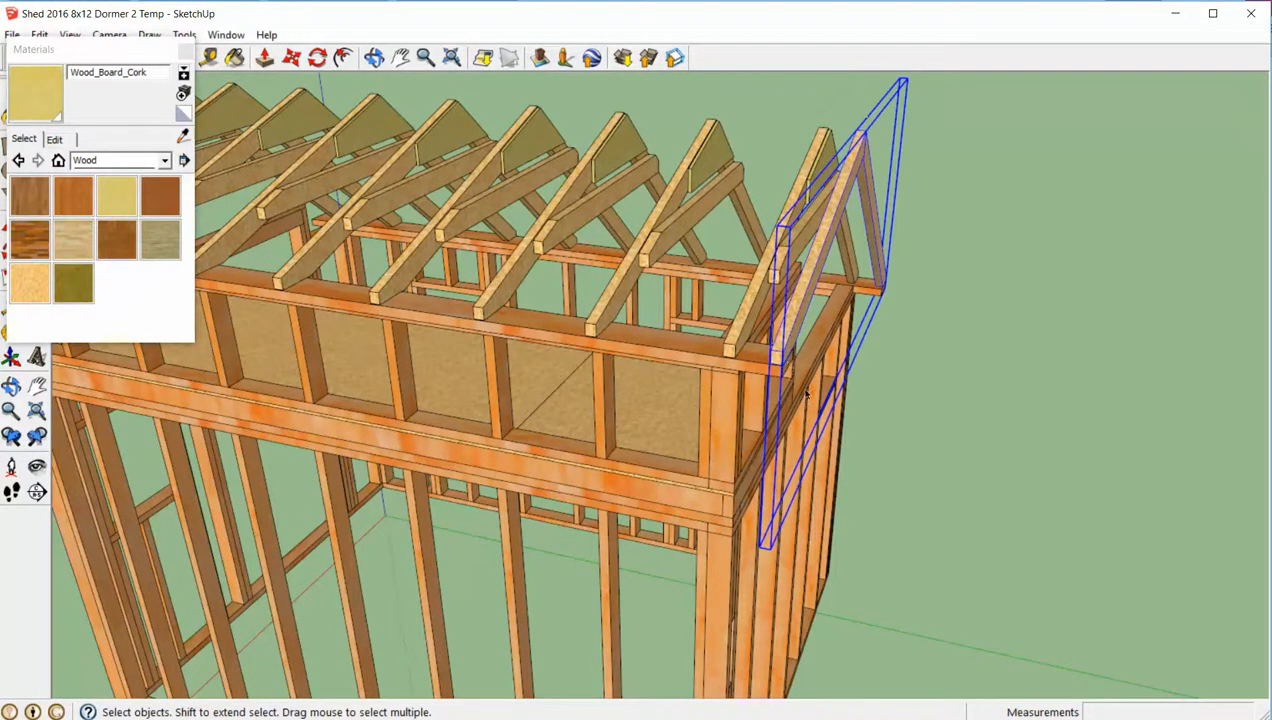
left_click(768, 367)
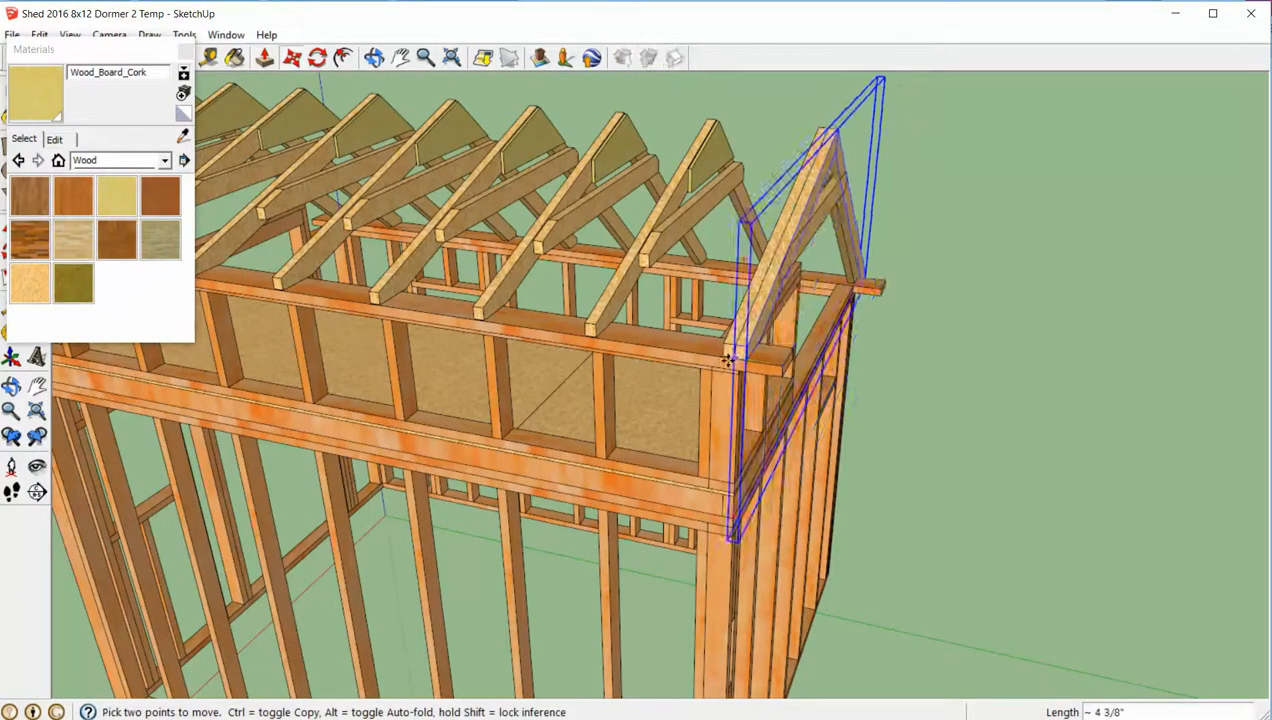
key("ctrl")
scroll(690, 340, "down", 6)
middle_click_drag(500, 352, 622, 366)
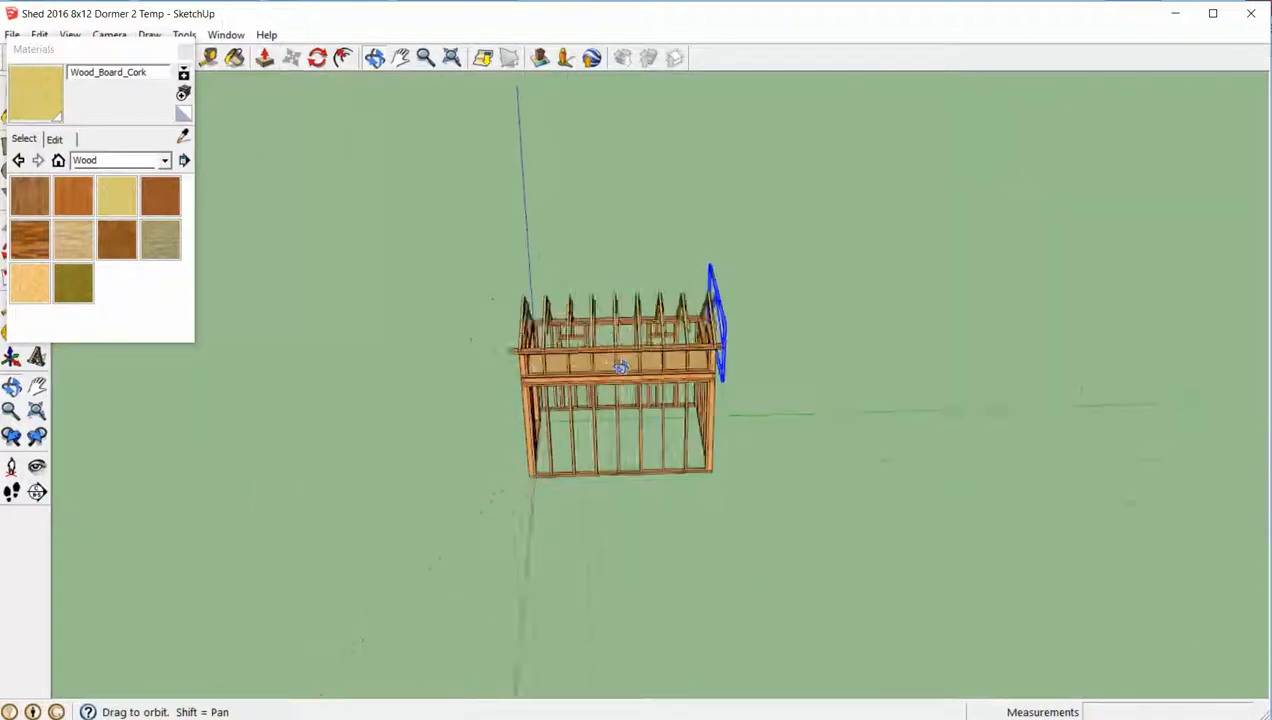
scroll(495, 349, "up", 8)
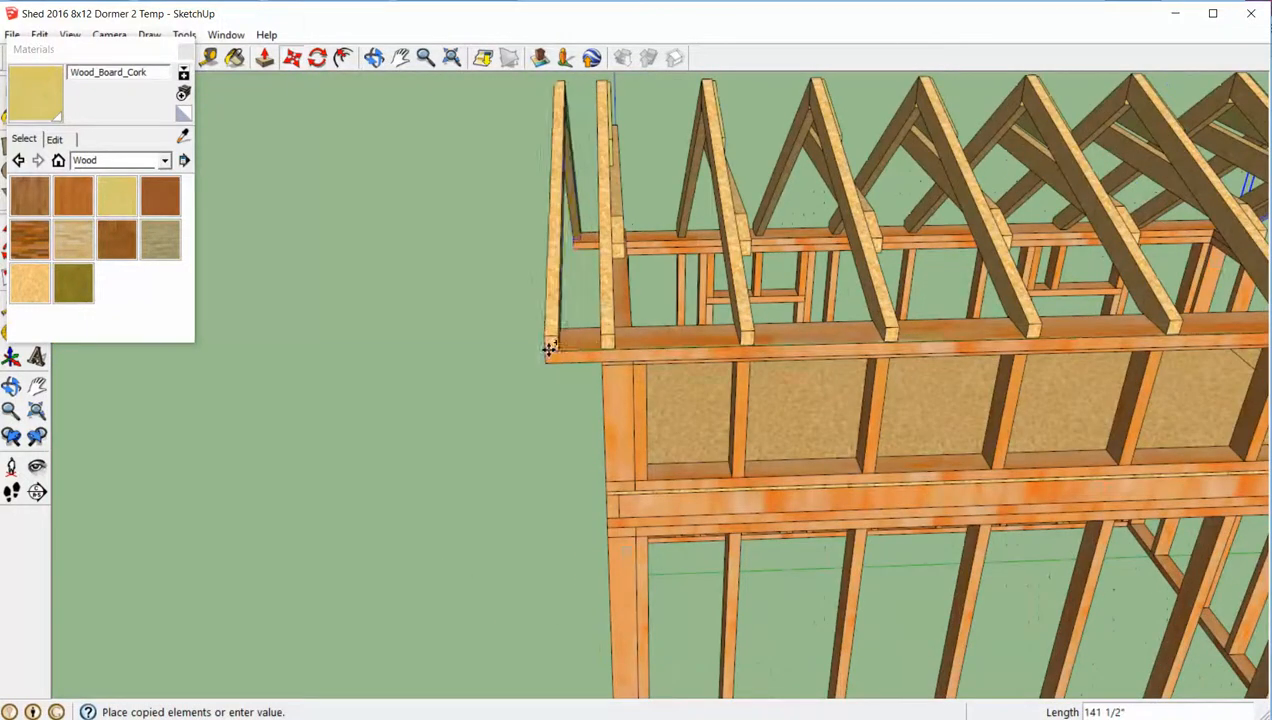
left_click(548, 349)
- Make the end-wall truss beside the overhang rafters unique and remove its gusset, keeping the rafters and cross tie
middle_click_drag(517, 344, 676, 303)
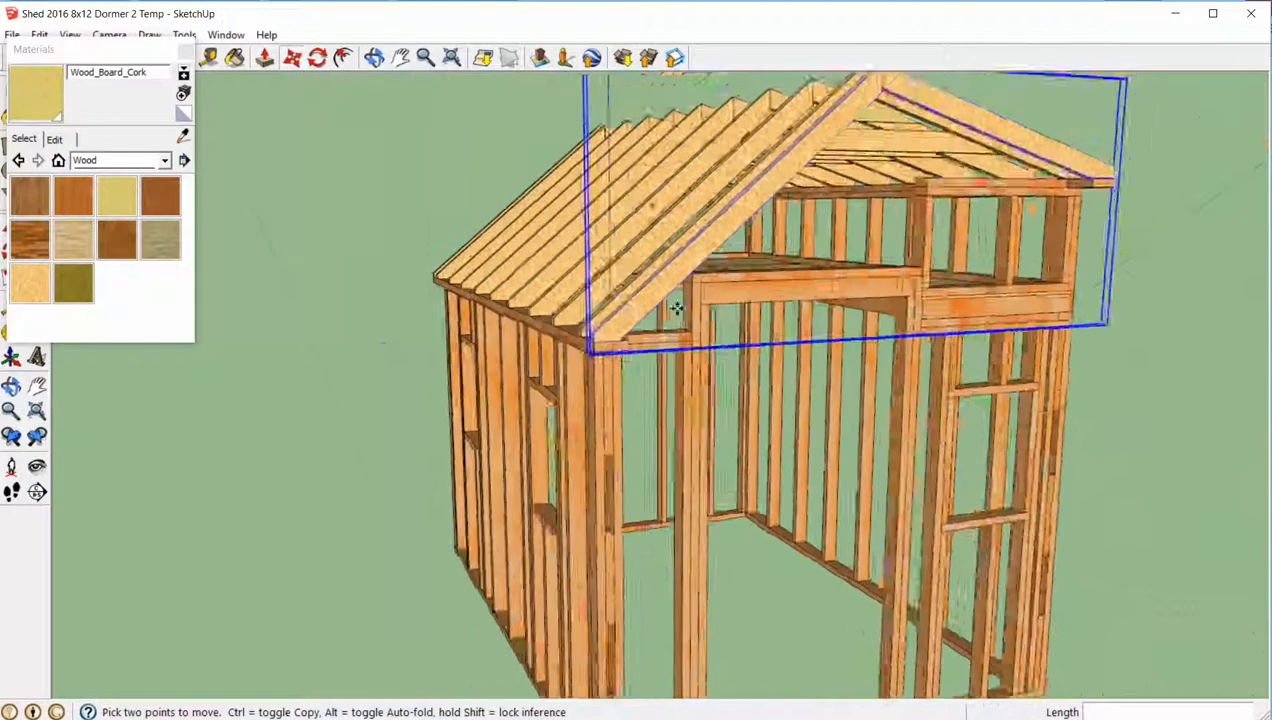
scroll(540, 394, "up", 6)
middle_click_drag(540, 394, 463, 312)
scroll(663, 347, "down", 10)
scroll(465, 314, "up", 6)
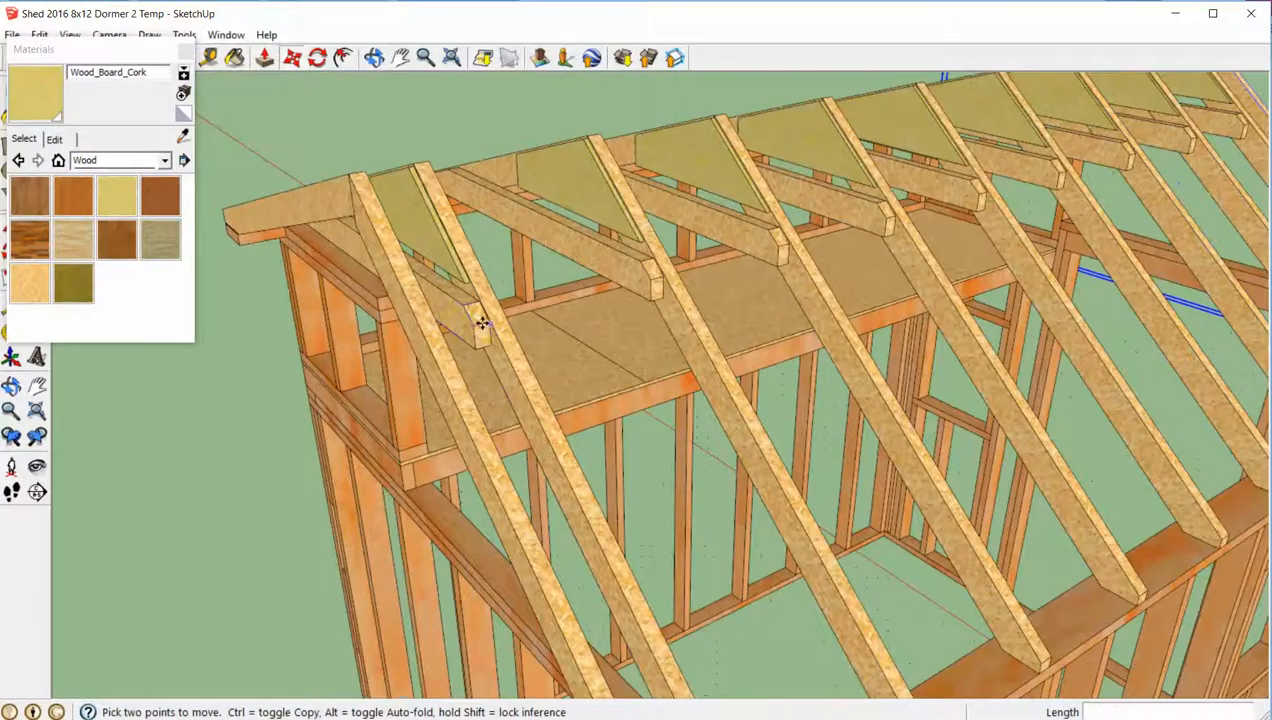
left_click(482, 326)
right_click(479, 321)
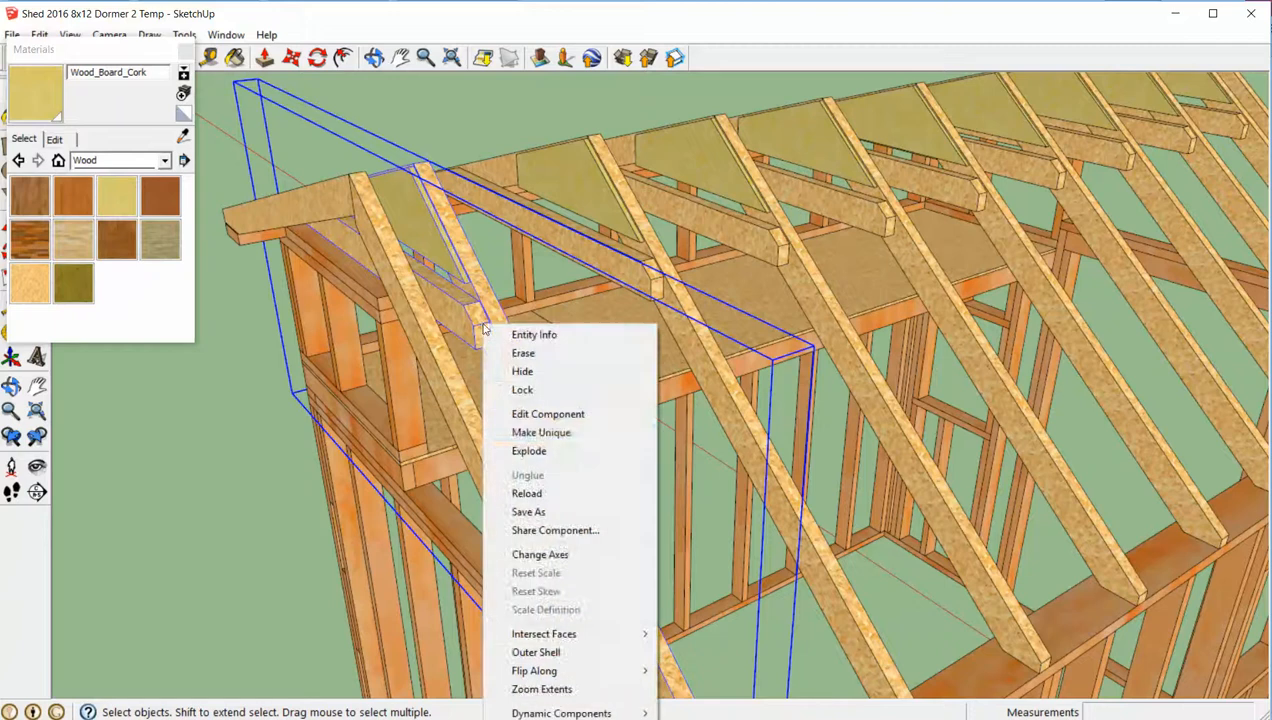
left_click(540, 432)
middle_click_drag(540, 432, 349, 290)
double_click(337, 272)
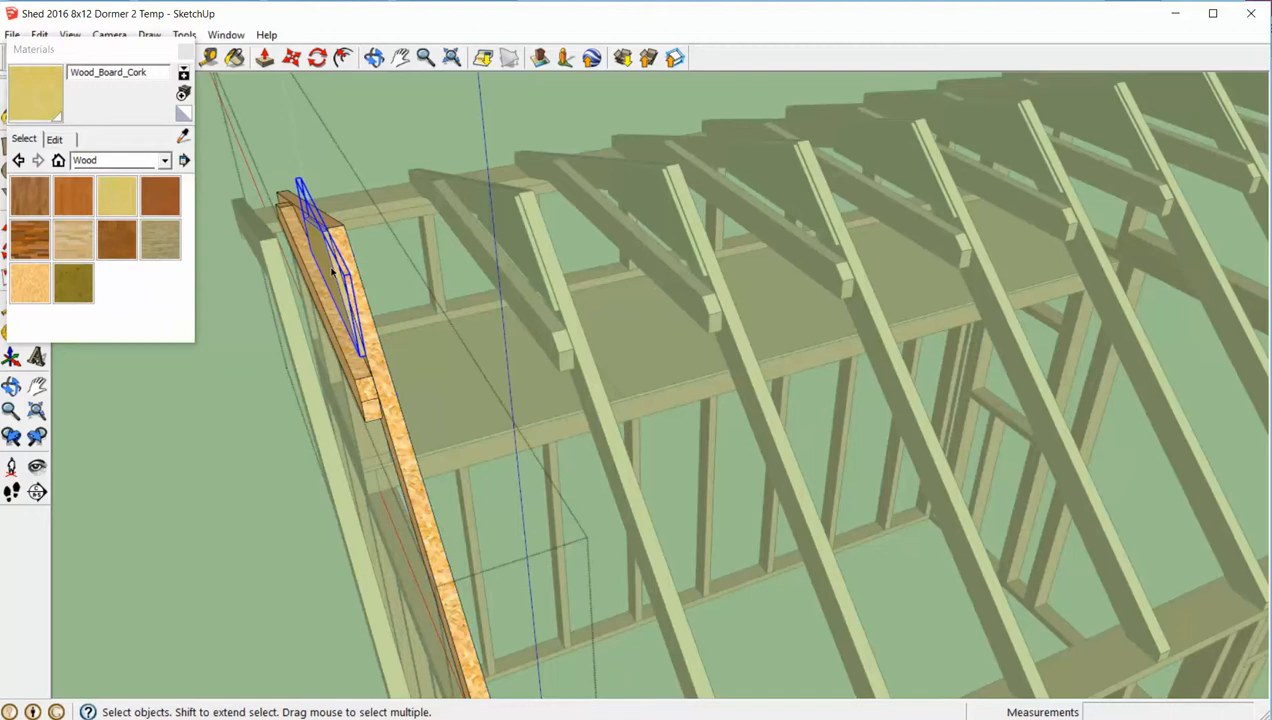
middle_click_drag(331, 270, 292, 355)
- Move the end-wall truss's cross tie 3" across to the inner face of its rafters and finish editing the truss
scroll(300, 356, "up", 5)
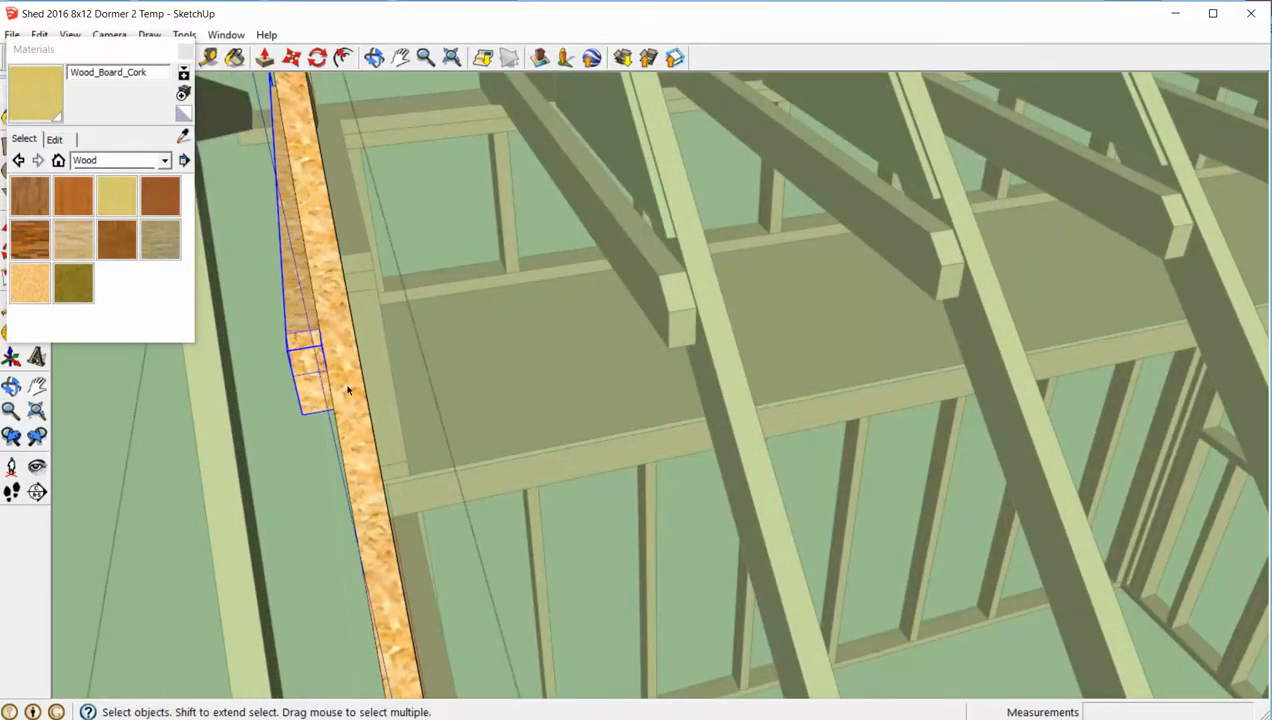
middle_click_drag(341, 414, 347, 326)
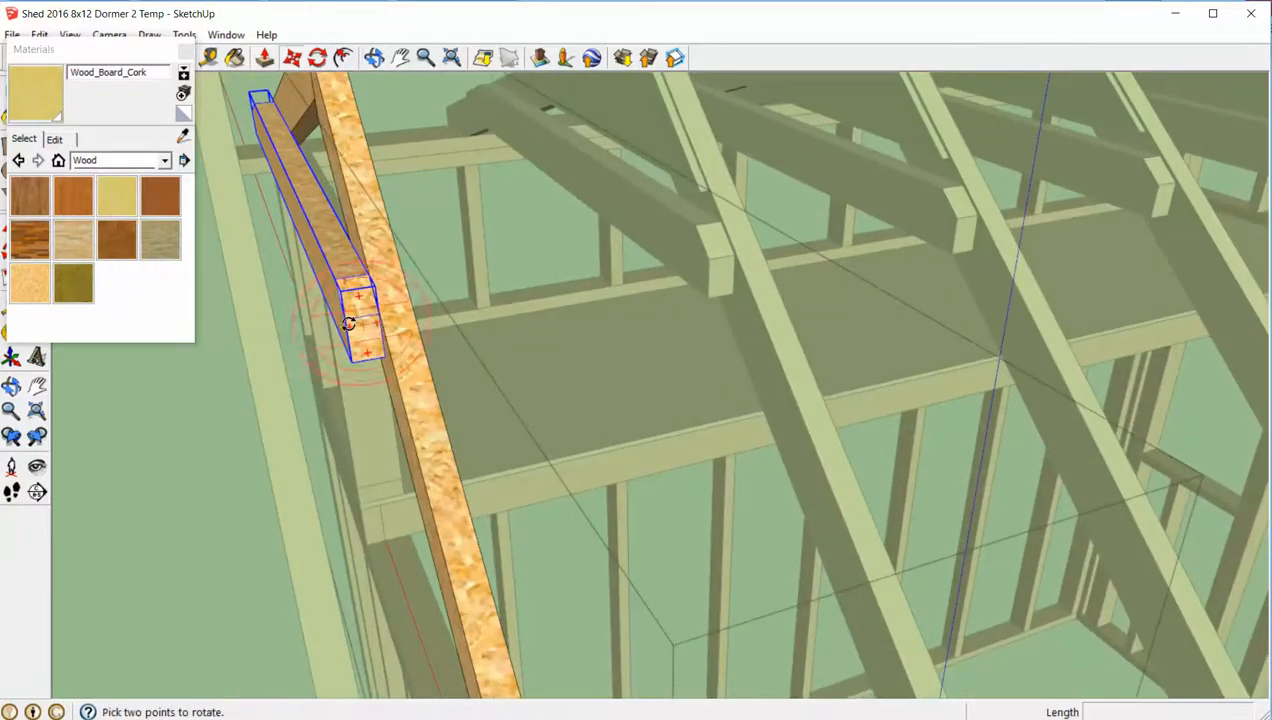
left_click_drag(354, 318, 404, 304)
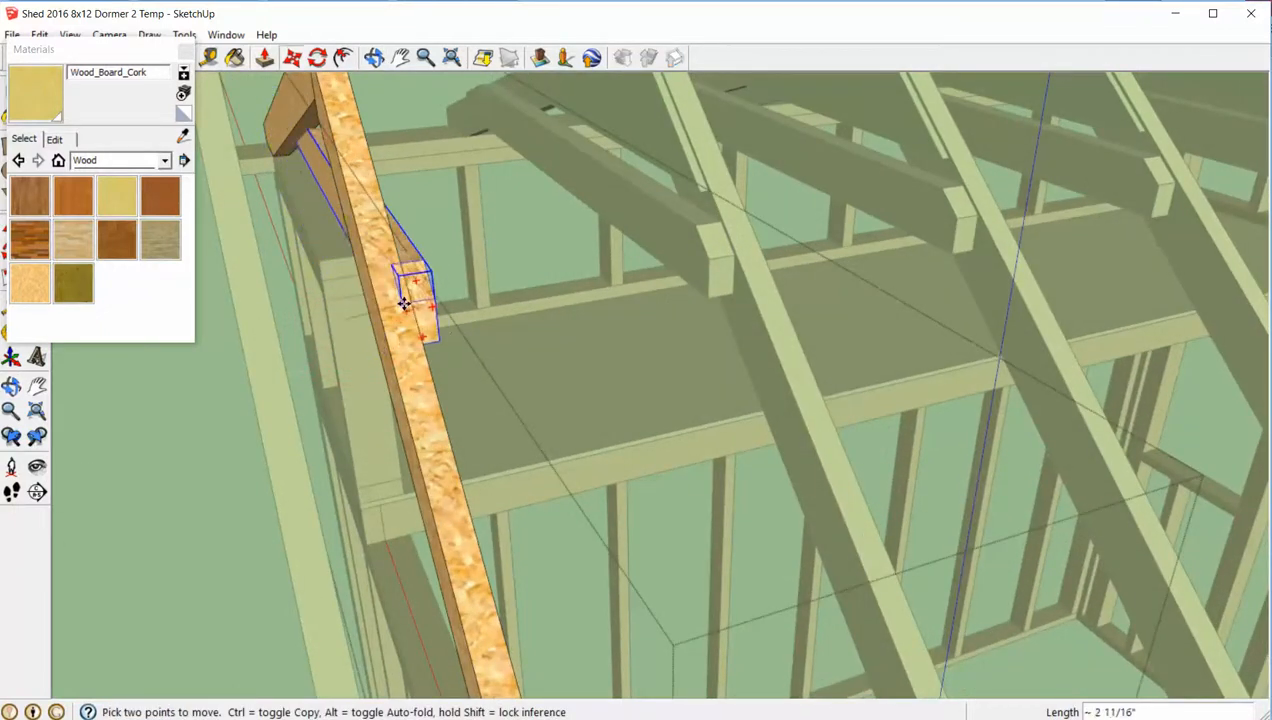
middle_click_drag(414, 309, 393, 278)
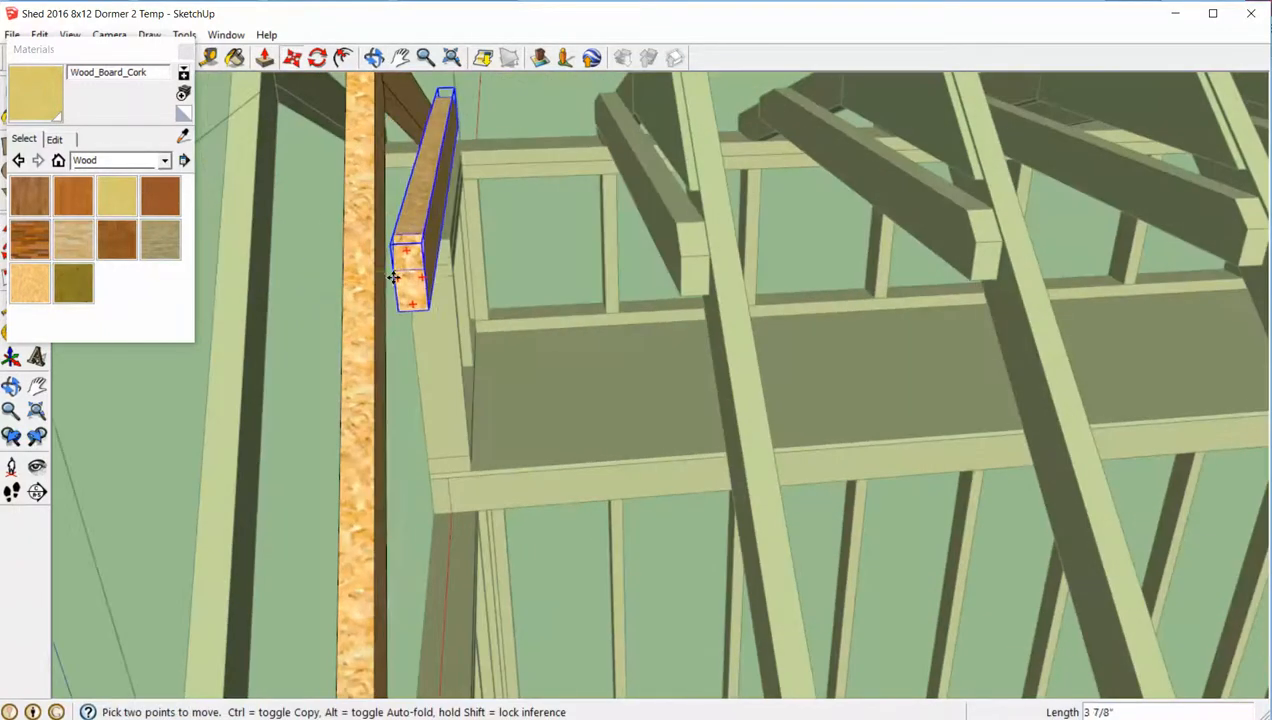
left_click_drag(383, 274, 379, 273)
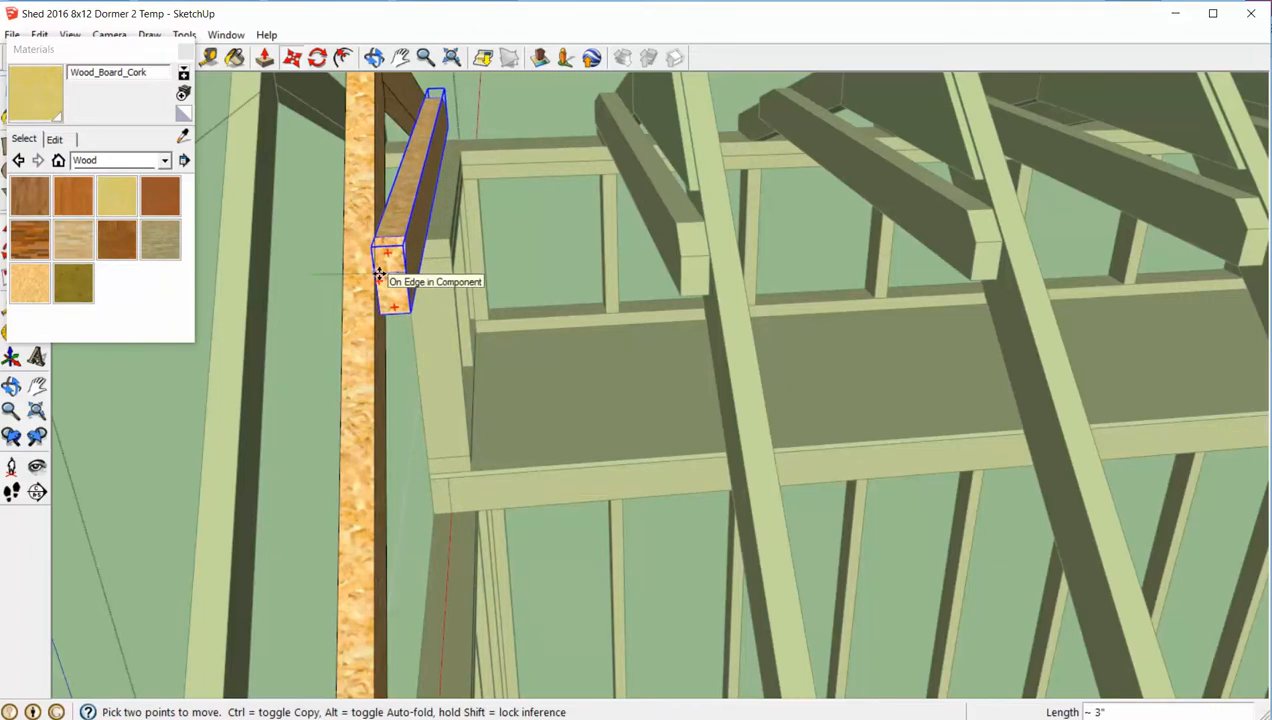
scroll(375, 268, "up", 6)
mouse_move(386, 284)
middle_mouse_down()
mouse_move(364, 280)
mouse_move(372, 272)
middle_mouse_up()
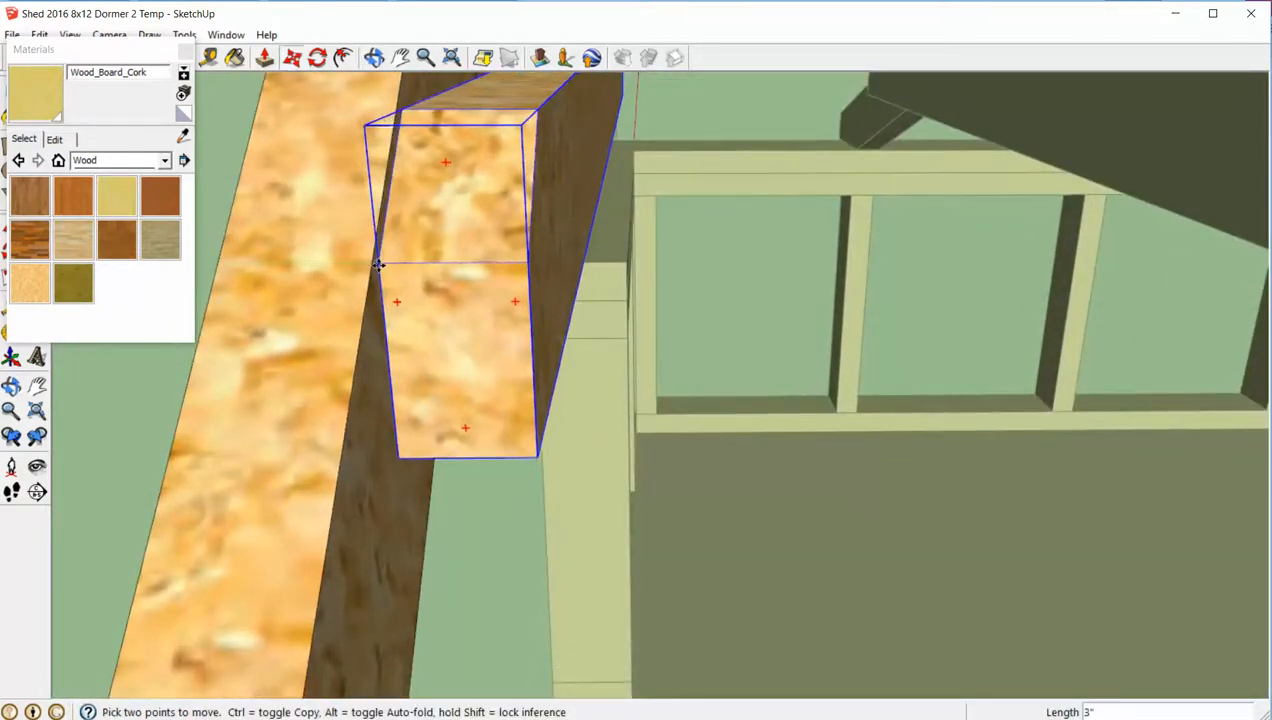
key("space")
scroll(379, 265, "down", 10)
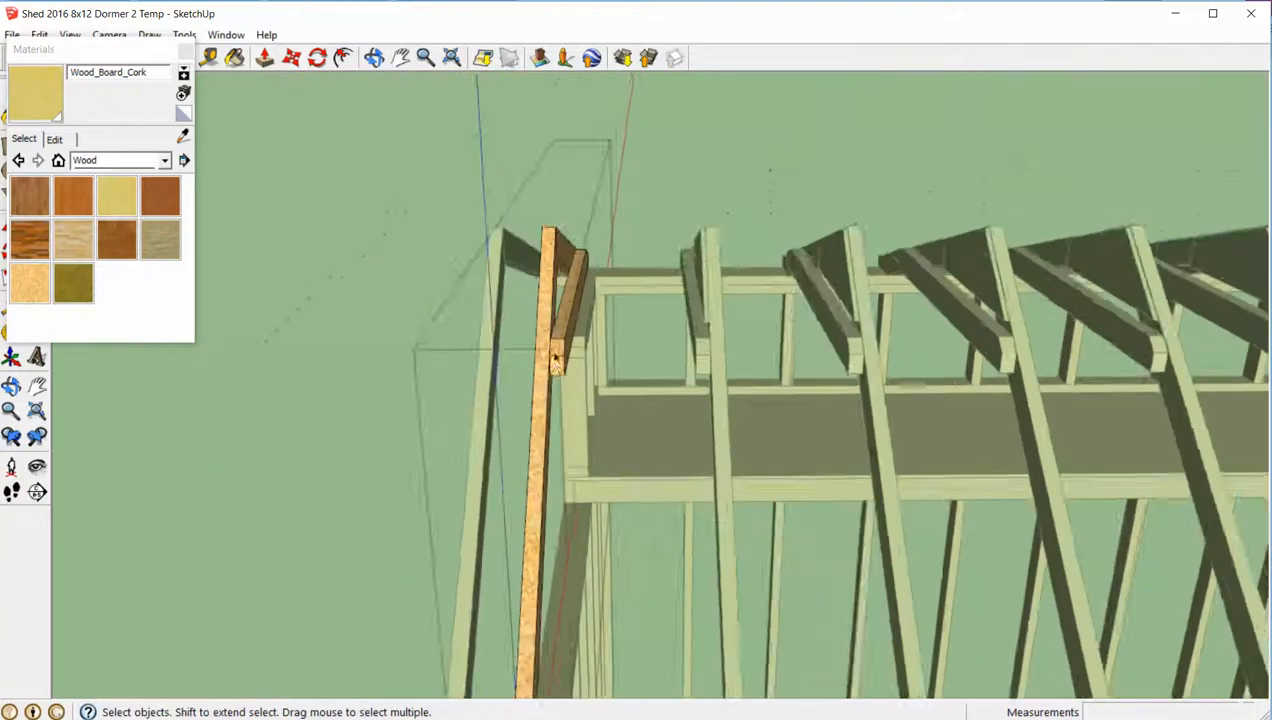
left_click(349, 251)
middle_click_drag(568, 316, 441, 284)
scroll(450, 284, "down", 8)
mouse_move(650, 324)
middle_mouse_down()
mouse_move(484, 334)
mouse_move(579, 327)
mouse_move(639, 346)
mouse_move(649, 333)
middle_mouse_up()
scroll(484, 334, "up", 4)
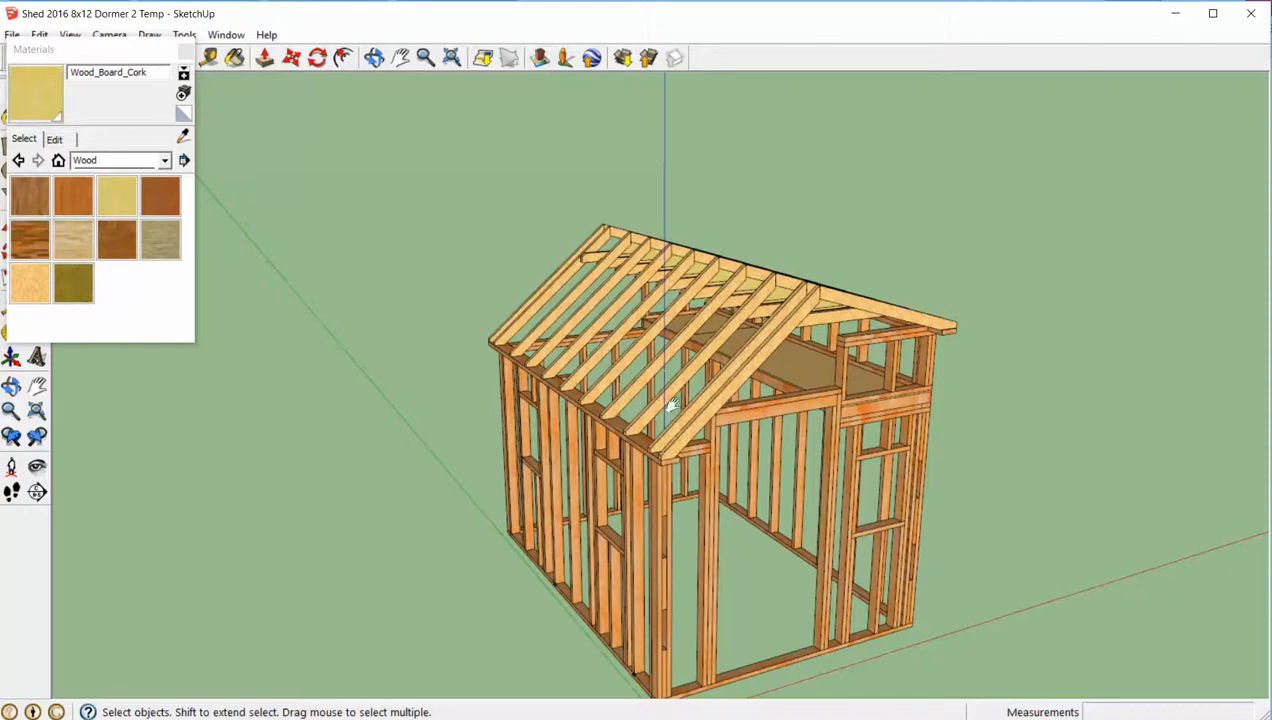
middle_click_drag(671, 403, 678, 308, "shift")
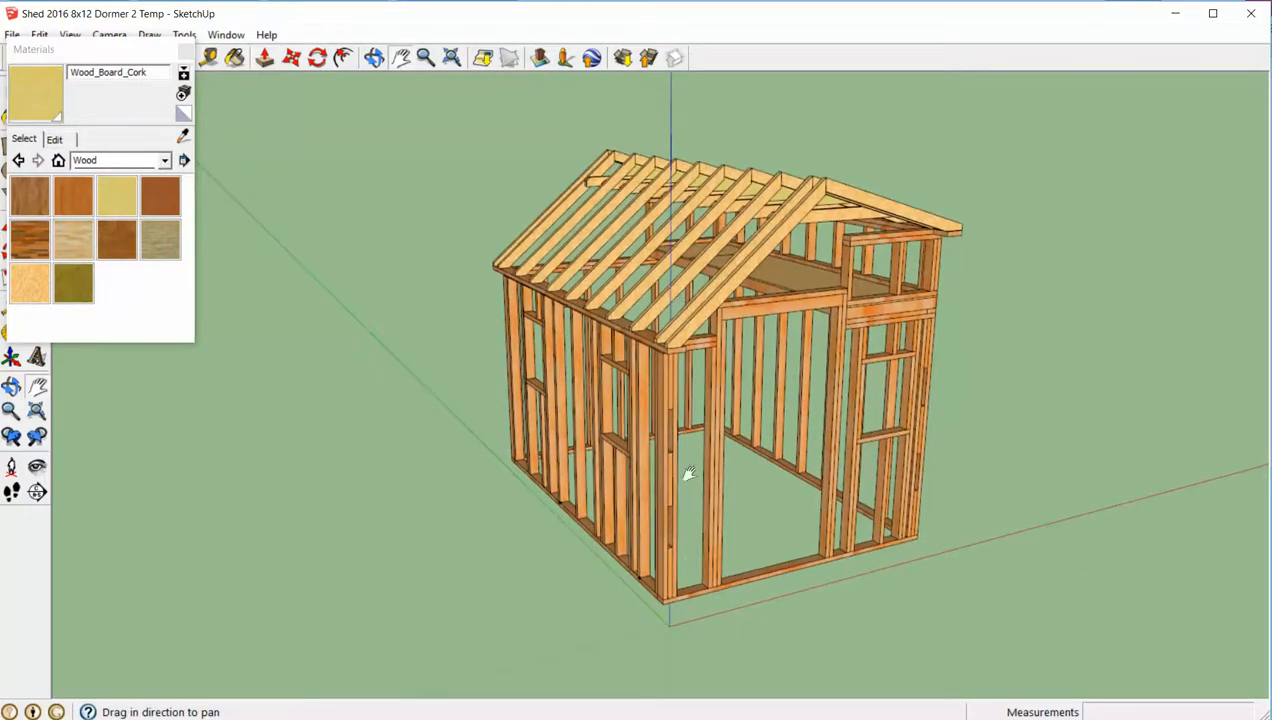